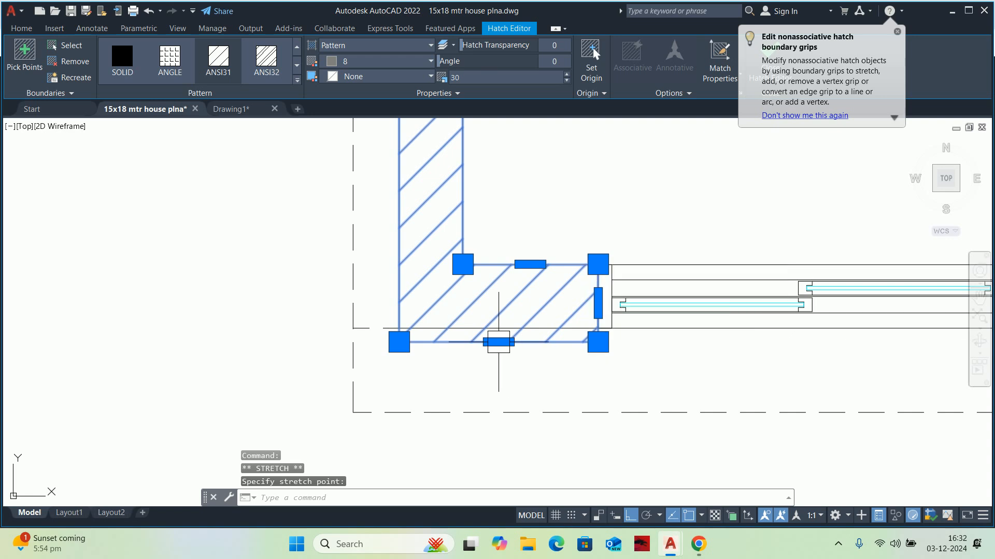
Stretch the lower edge of the wall corner hatch beside the window up to the wall line
left_click(498, 328)
scroll(502, 338, "down", 10)
key("Escape")
mouse_move(524, 377)
middle_mouse_down()
mouse_move(538, 391)
mouse_move(508, 296)
middle_mouse_up()
key("Escape")
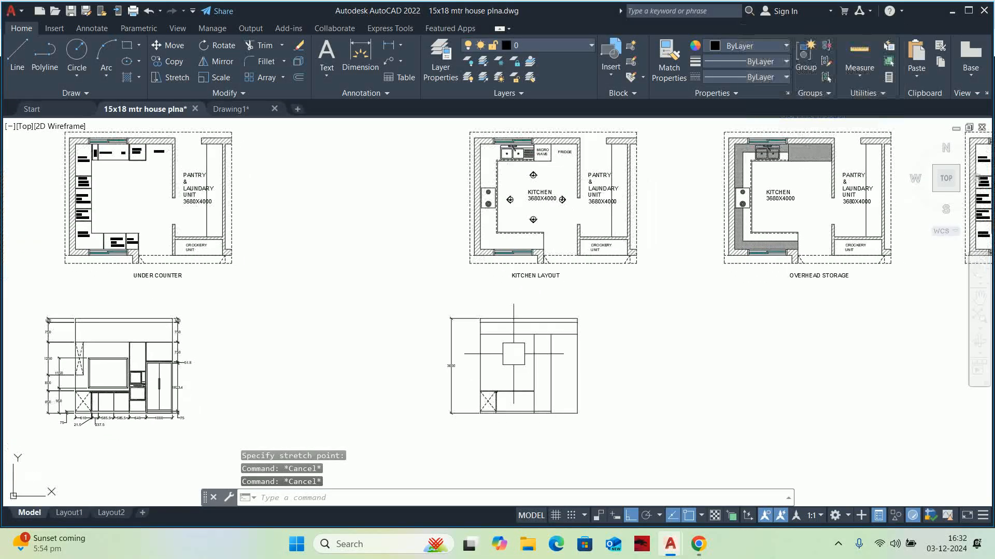
Draw a vertical construction line through the kitchen layout's inner left wall corner, down across the elevation below
key("Return")
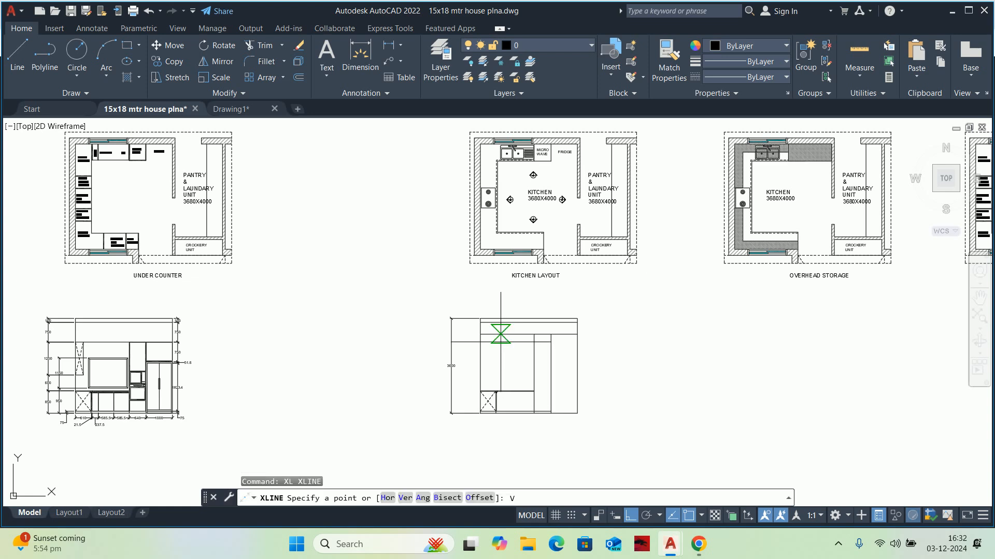
type("V")
key("Return")
scroll(477, 140, "up", 4)
left_click(491, 135)
key("Escape")
scroll(492, 381, "down", 4)
middle_click_drag(497, 383, 469, 246)
scroll(485, 369, "up", 2)
Erase the new vertical construction line and undo the erasure
key("Escape")
key("Escape")
left_click(455, 251)
key("Delete")
middle_click_drag(450, 279, 456, 340)
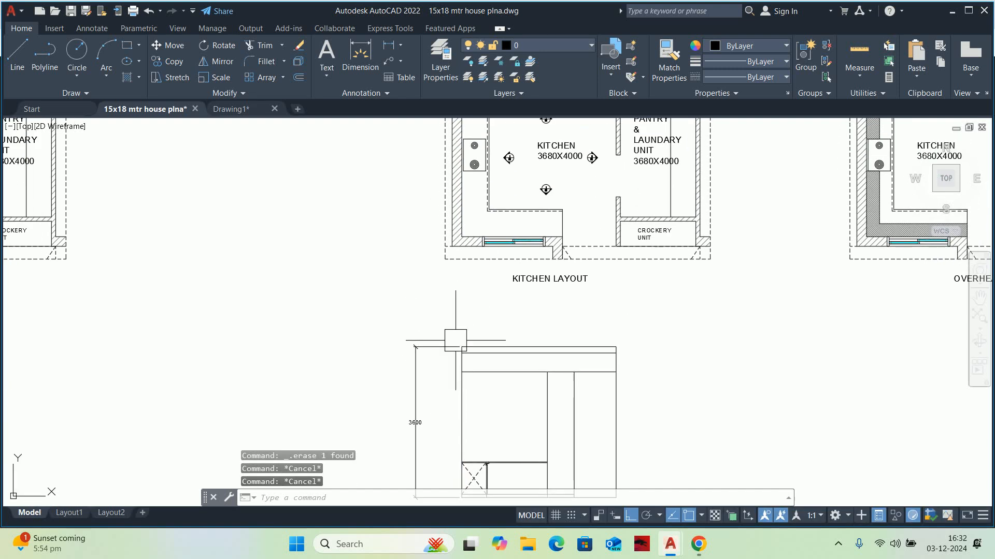
key("ctrl+z")
scroll(455, 338, "down", 2)
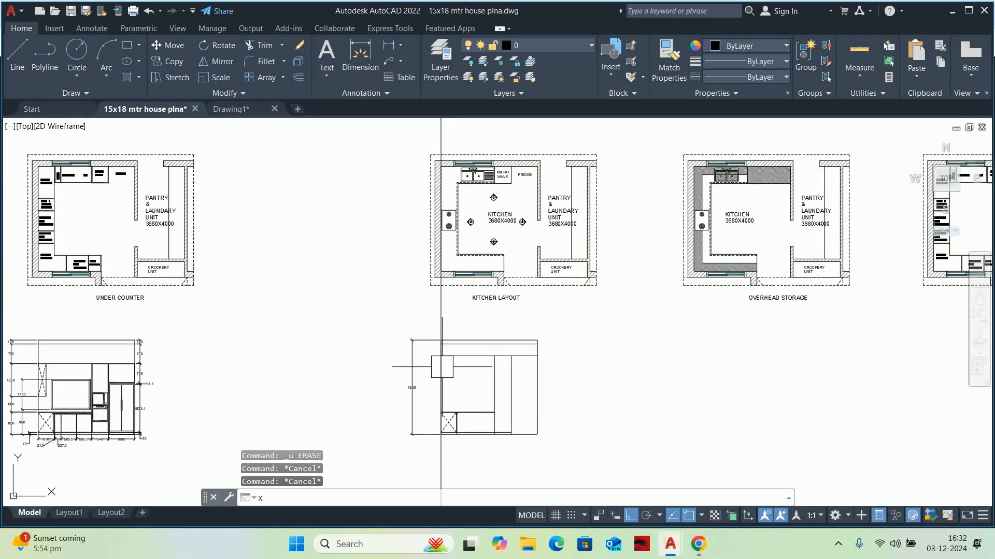
Draw a vertical construction line through the front edge of the hob-side counter in the kitchen layout
type("xl")
key("Return")
type("V")
key("Return")
scroll(452, 218, "up", 8)
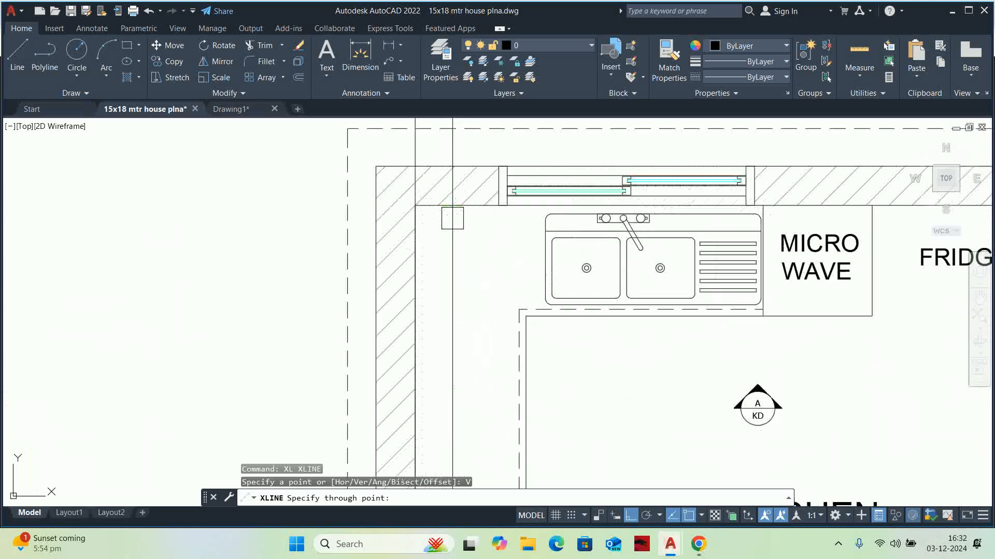
scroll(519, 309, "down", 4)
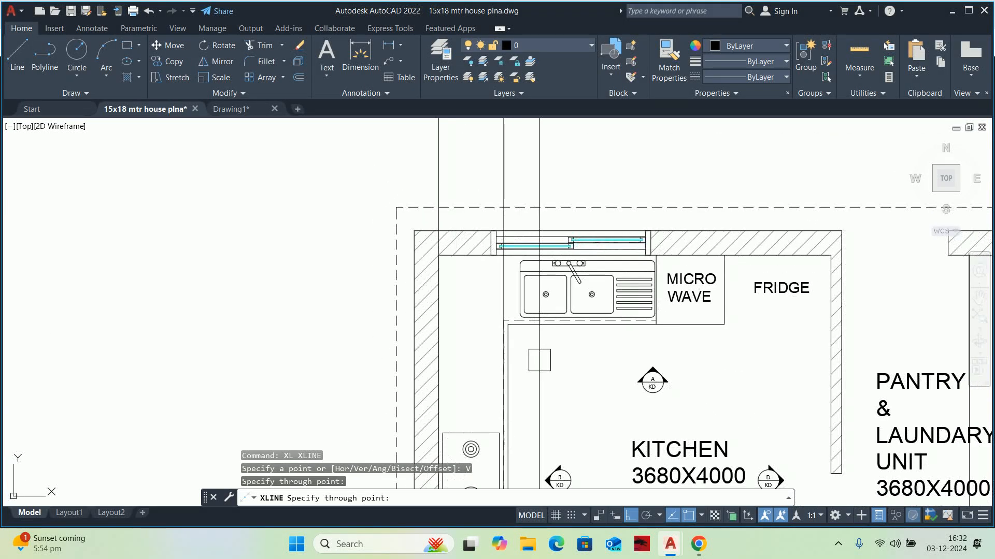
Add vertical construction lines at both sides of the microwave unit and at the inner wall face beside the fridge
scroll(654, 329, "up", 6)
left_click(680, 308)
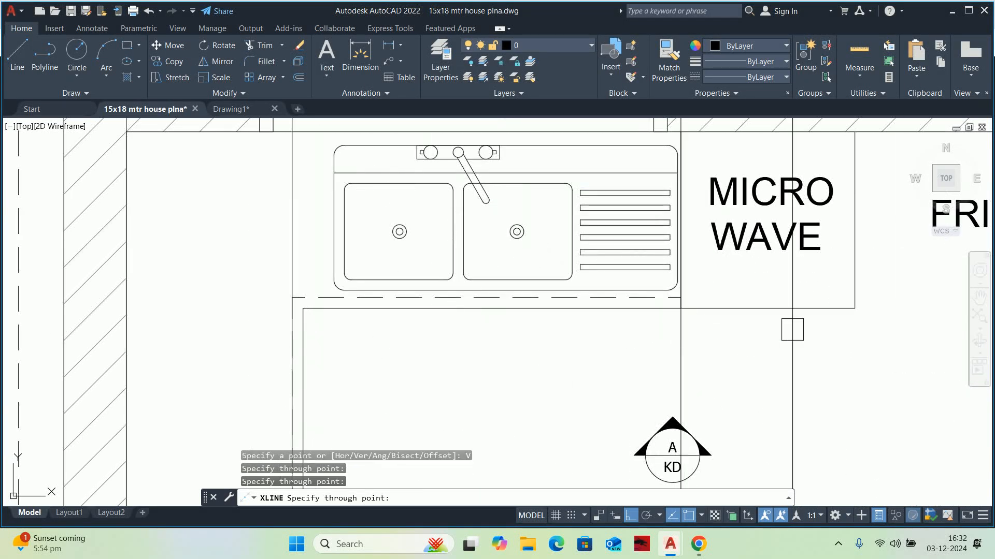
left_click(842, 309)
scroll(850, 311, "down", 2)
middle_click_drag(850, 311, 398, 290)
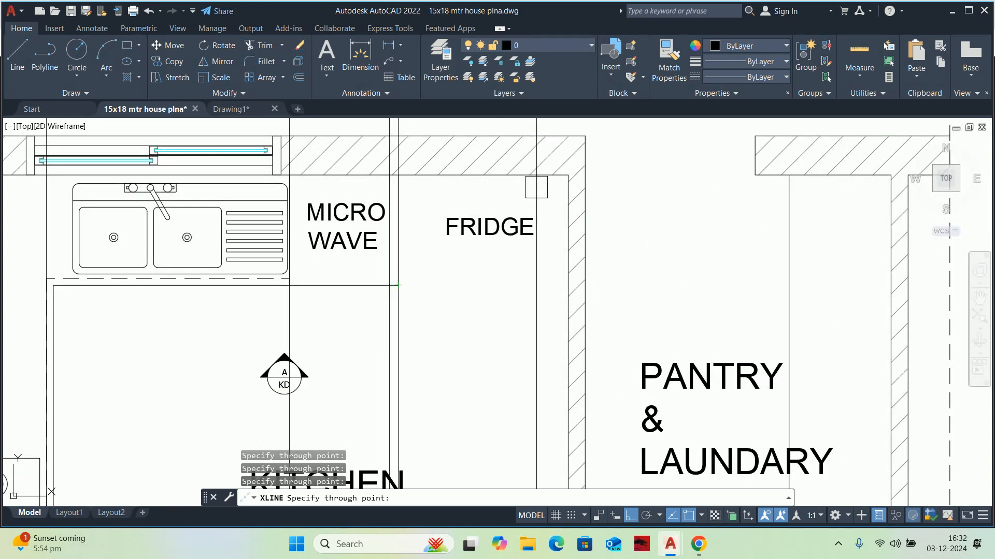
key("Escape")
Erase the misplaced vertical construction line just inside the microwave unit's right edge
scroll(395, 289, "up", 4)
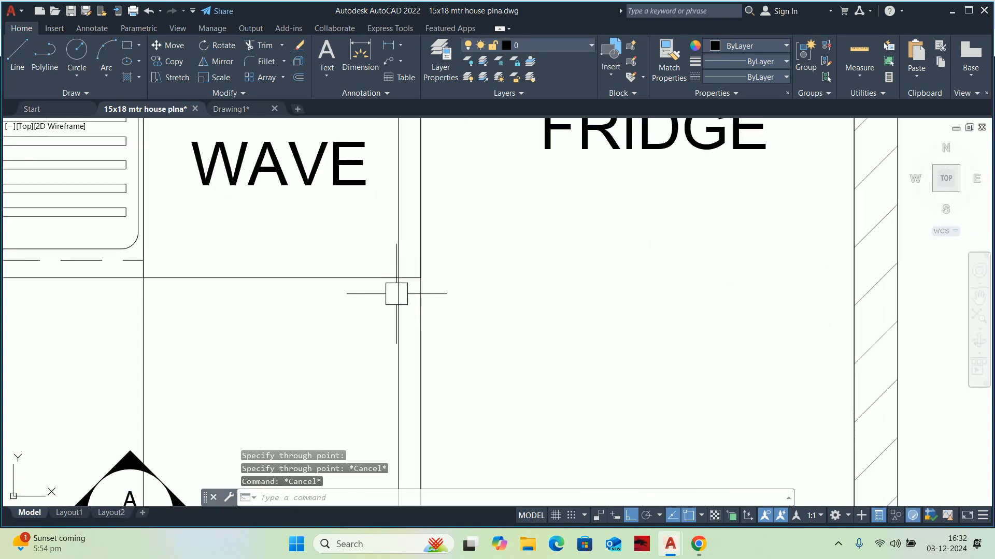
scroll(395, 289, "down", 2)
left_click(395, 289)
key("Delete")
scroll(413, 301, "down", 4)
Examine how the vertical construction lines align with the dashed-cross corner unit in the elevation below the kitchen layout
scroll(409, 311, "down", 8)
middle_click_drag(408, 314, 441, 181)
scroll(411, 304, "up", 6)
middle_click_drag(407, 314, 457, 280)
scroll(437, 327, "up", 6)
middle_click_drag(448, 330, 460, 242)
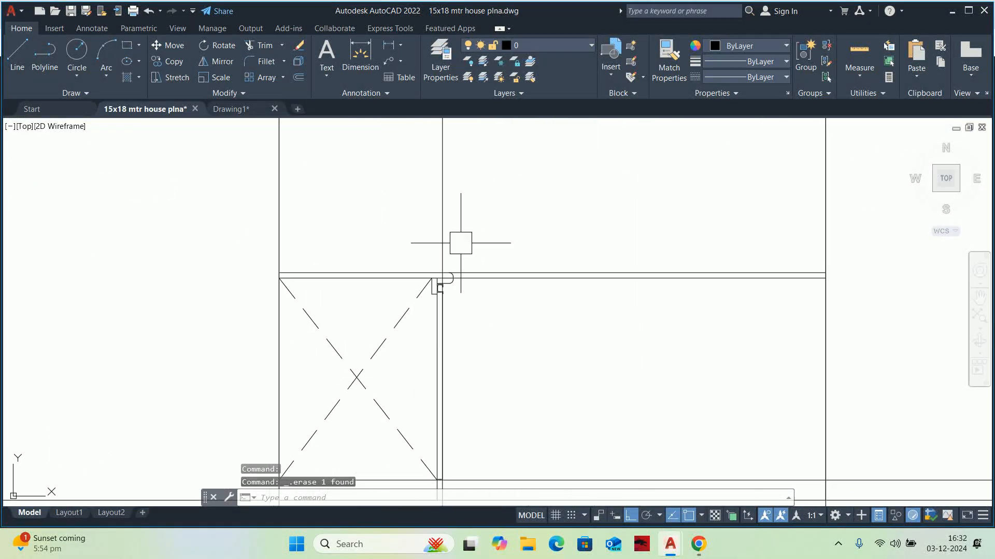
scroll(446, 289, "up", 2)
mouse_move(442, 294)
middle_mouse_down()
mouse_move(453, 276)
mouse_move(502, 274)
mouse_move(486, 223)
middle_mouse_up()
key("Escape")
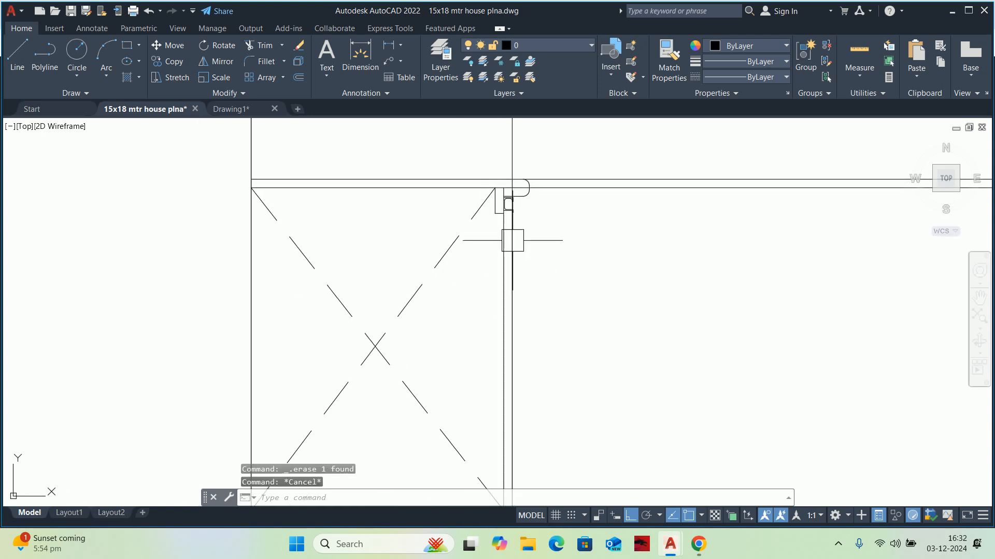
scroll(500, 243, "down", 6)
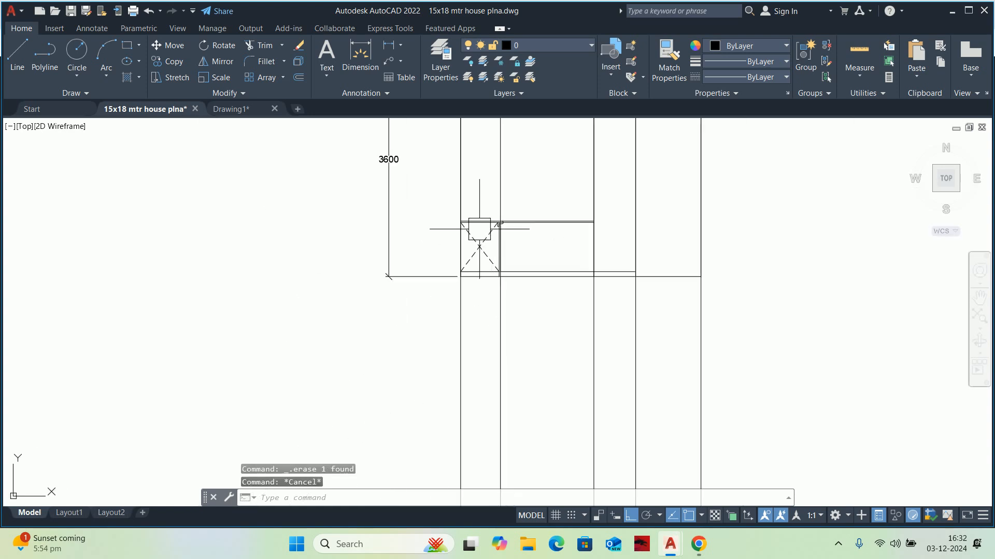
key("Escape")
Check the construction lines against the sink, microwave and fridge positions in the kitchen layout plan
scroll(493, 230, "down", 5)
mouse_move(507, 223)
middle_mouse_down()
mouse_move(529, 413)
mouse_move(495, 265)
middle_mouse_up()
key("Escape")
scroll(524, 250, "up", 5)
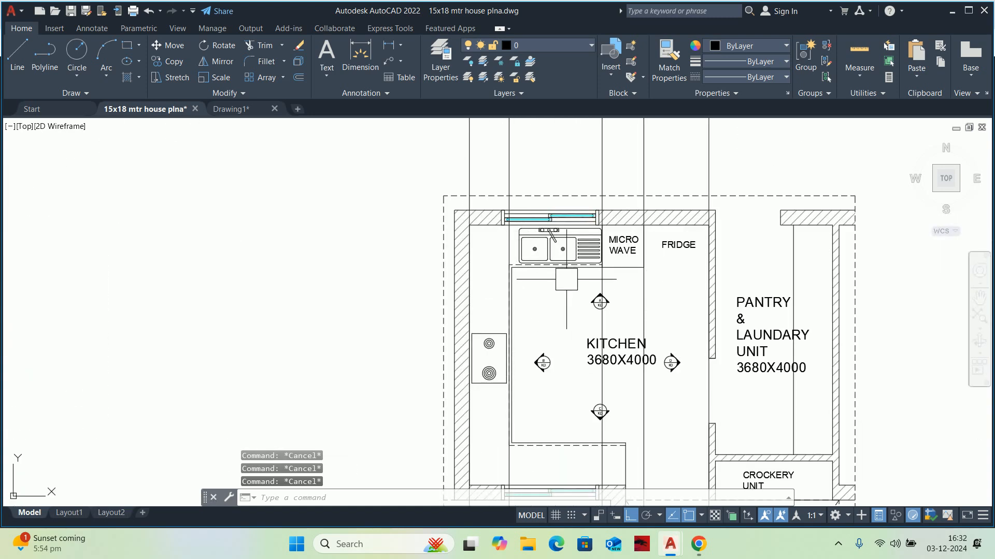
scroll(477, 290, "down", 2)
scroll(484, 283, "up", 5)
scroll(518, 250, "down", 9)
scroll(518, 259, "down", 2)
Examine the magic corner, B.P.O and dustbin units in the under counter plan
scroll(569, 228, "up", 10)
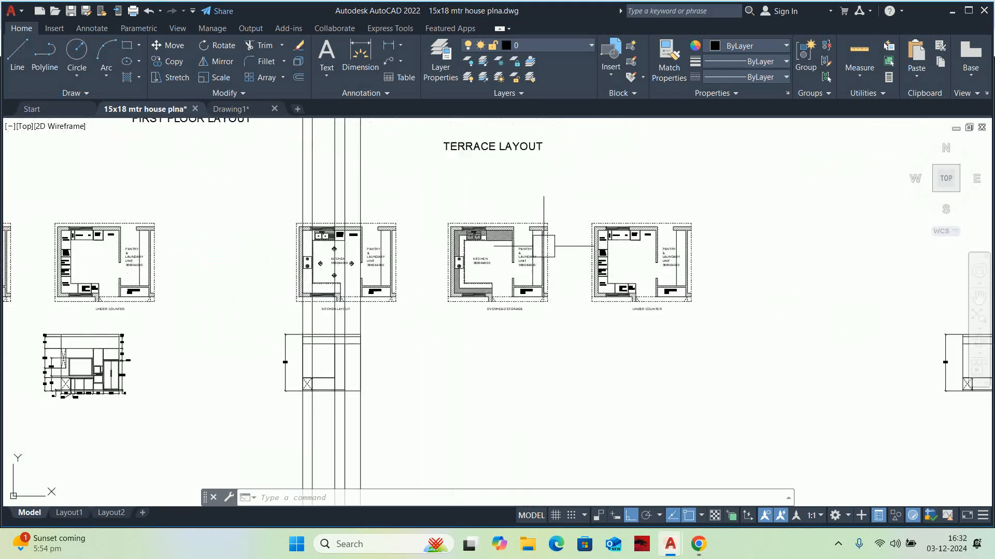
scroll(687, 240, "up", 2)
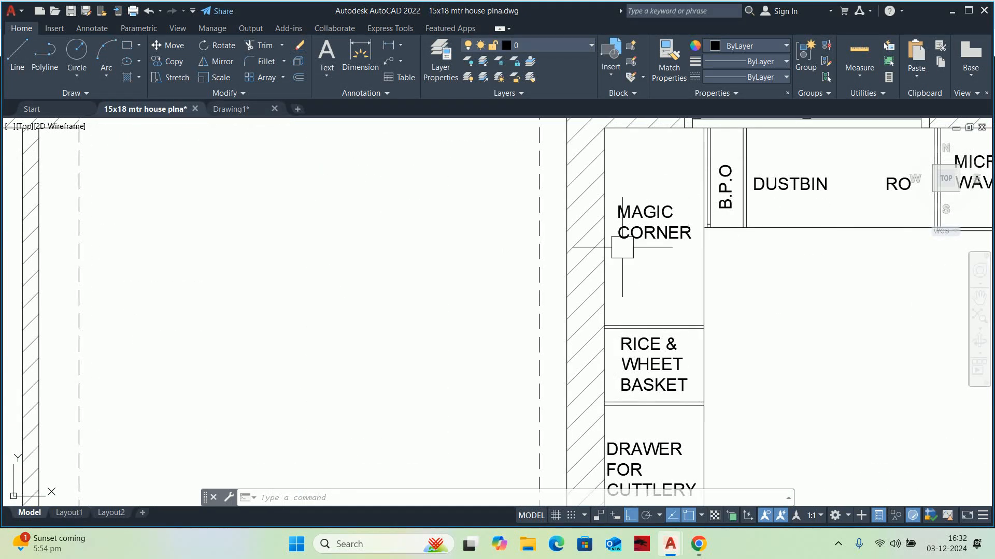
scroll(679, 240, "up", 2)
middle_click_drag(677, 237, 577, 276)
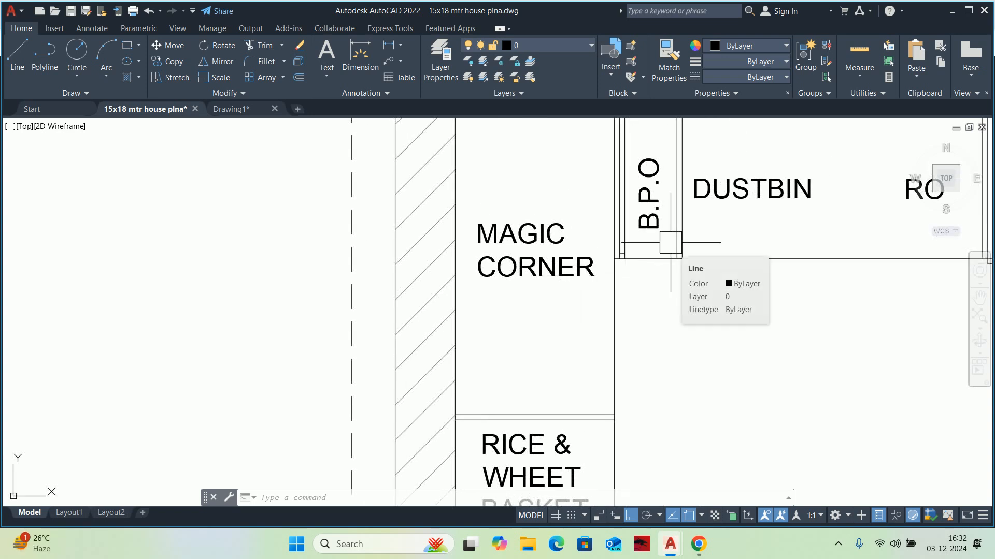
scroll(663, 240, "up", 3)
middle_click_drag(550, 260, 572, 312)
scroll(537, 307, "down", 8)
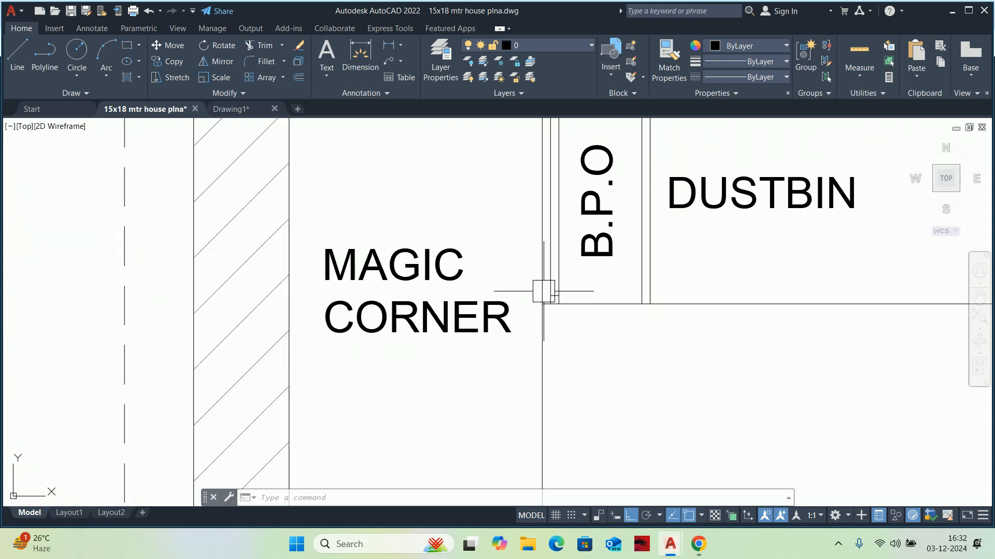
scroll(542, 286, "up", 4)
scroll(544, 283, "down", 6)
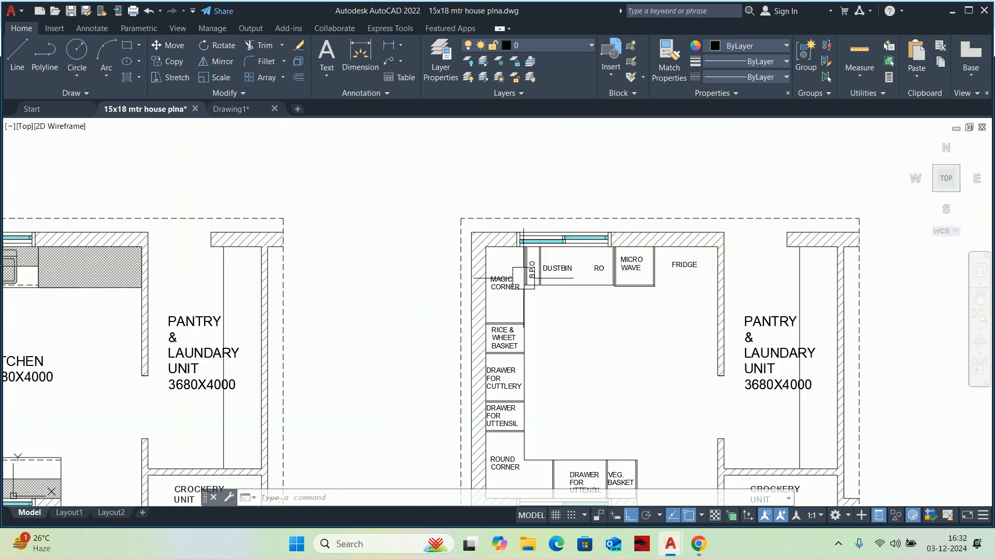
scroll(512, 308, "up", 7)
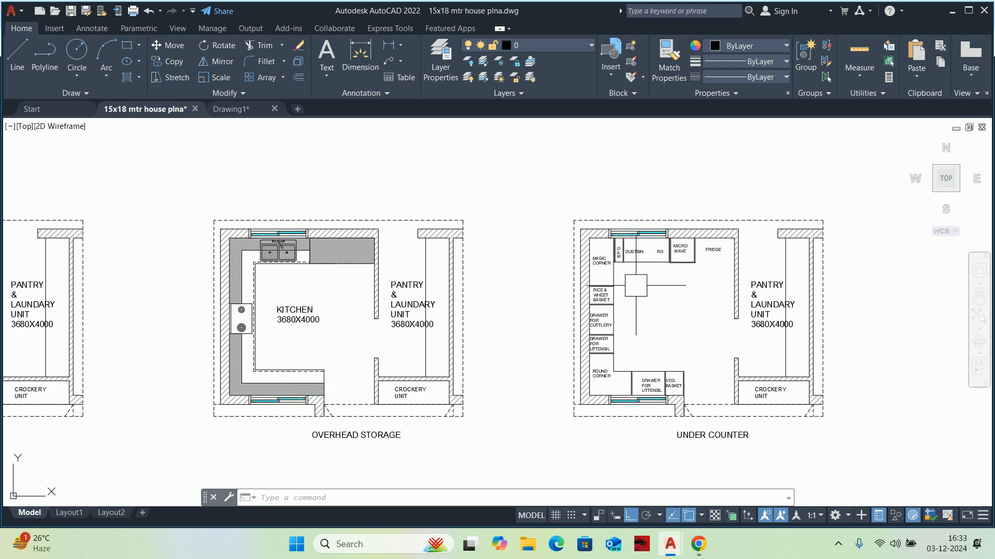
middle_click_drag(557, 221, 556, 327)
middle_click_drag(465, 226, 478, 352)
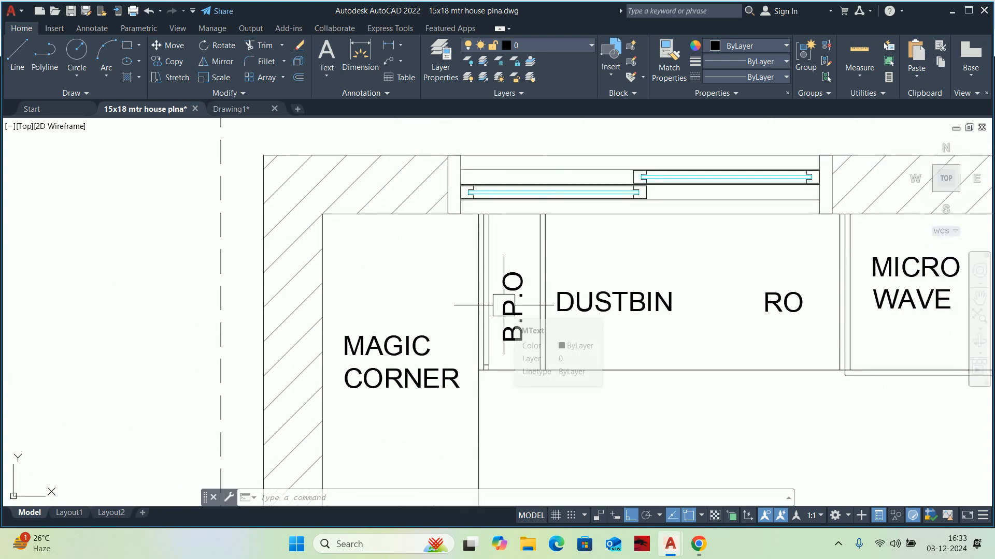
Erase the dashed cross and the vertical panel with its profile detail from the corner unit in the elevation
scroll(506, 305, "down", 6)
scroll(432, 253, "up", 3)
scroll(432, 253, "up", 5)
middle_click_drag(399, 279, 485, 219)
scroll(442, 320, "up", 2)
middle_click_drag(442, 320, 476, 255)
scroll(505, 361, "up", 2)
scroll(509, 339, "down", 6)
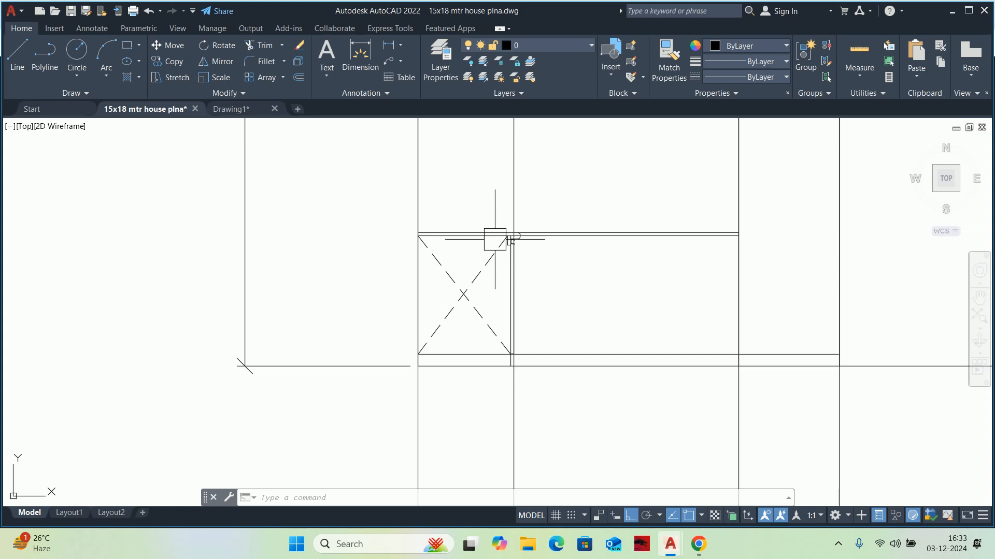
scroll(490, 214, "up", 2)
middle_click_drag(574, 394, 556, 273)
left_click(551, 340)
middle_click_drag(503, 314, 570, 394)
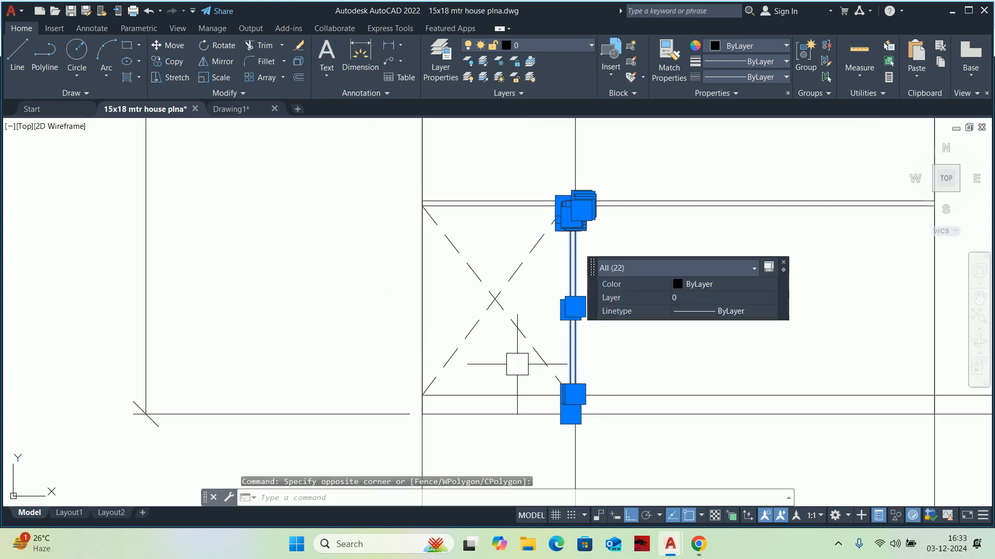
left_click(460, 280)
middle_click_drag(463, 280, 459, 342)
key("Delete")
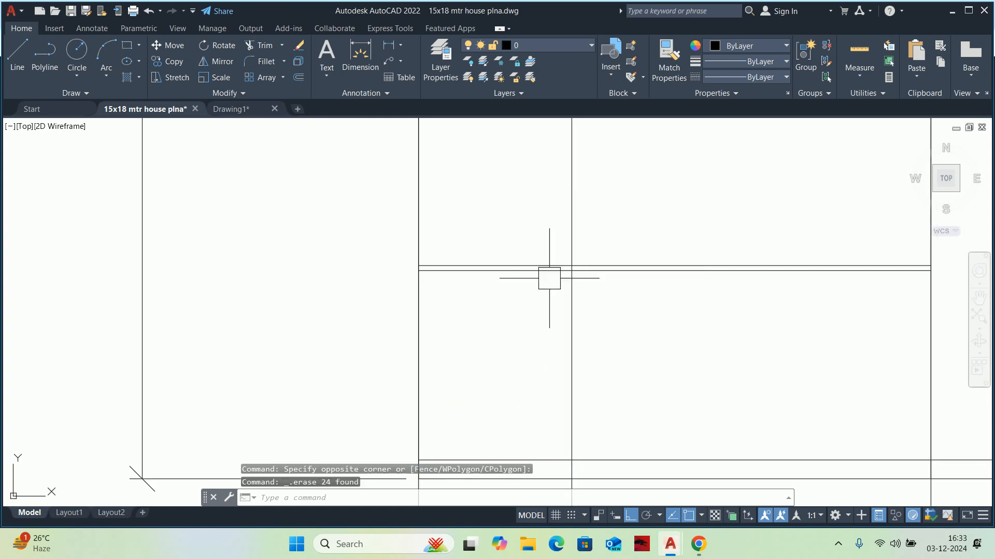
scroll(543, 282, "down", 4)
scroll(543, 282, "down", 3)
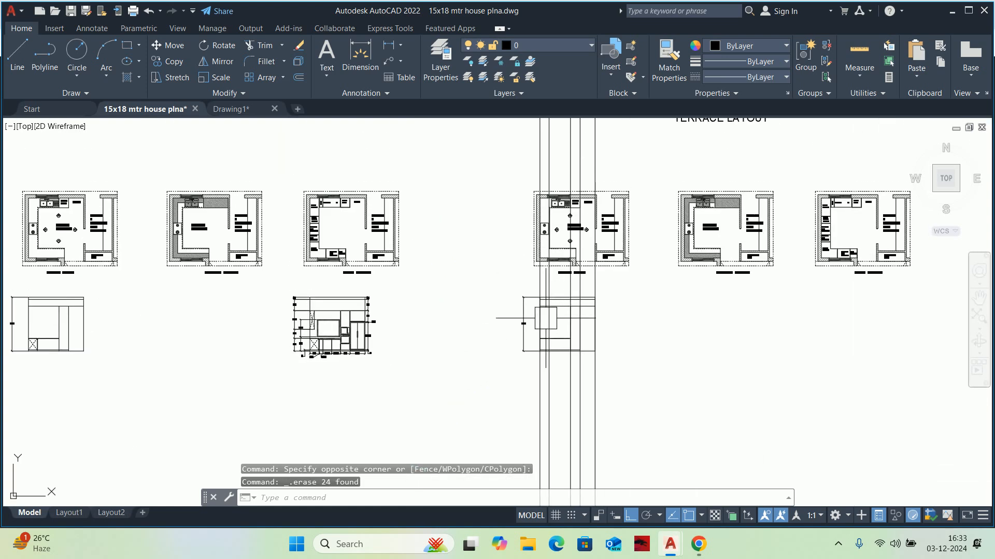
key("Escape")
left_click(456, 274)
key("Escape")
key("Escape")
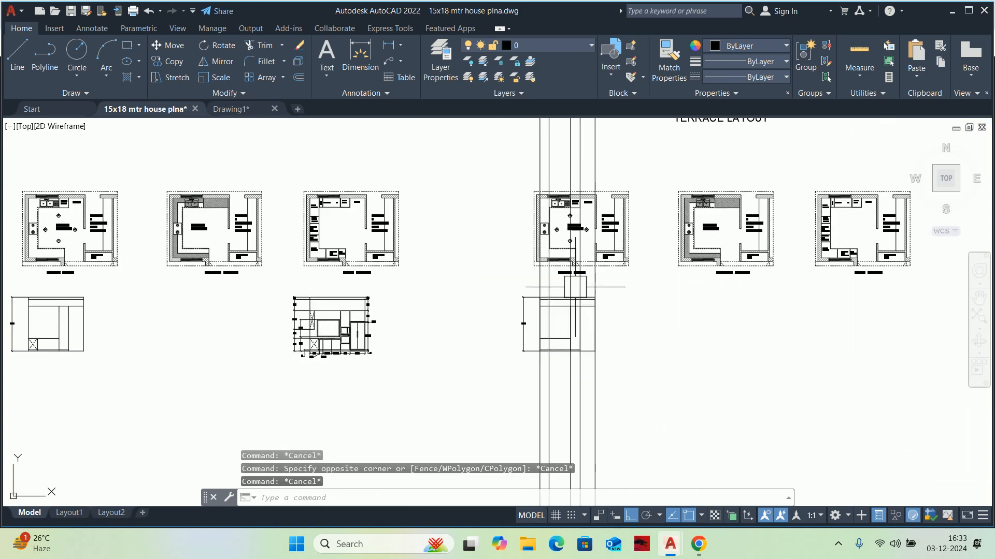
Erase the unfinished elevation below the kitchen layout with its 3600 dimension, keeping the vertical construction lines
scroll(561, 335, "up", 7)
scroll(584, 355, "down", 5)
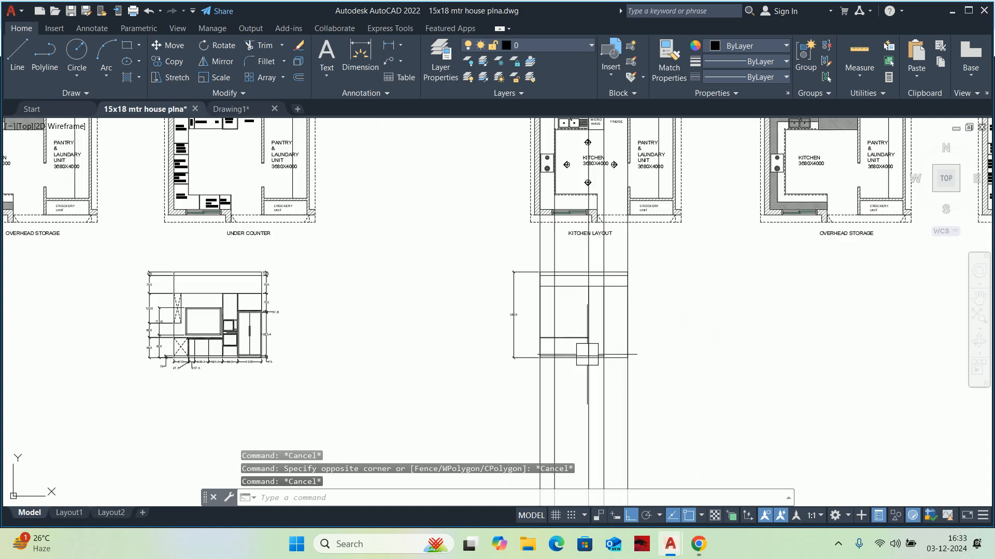
scroll(590, 369, "up", 2)
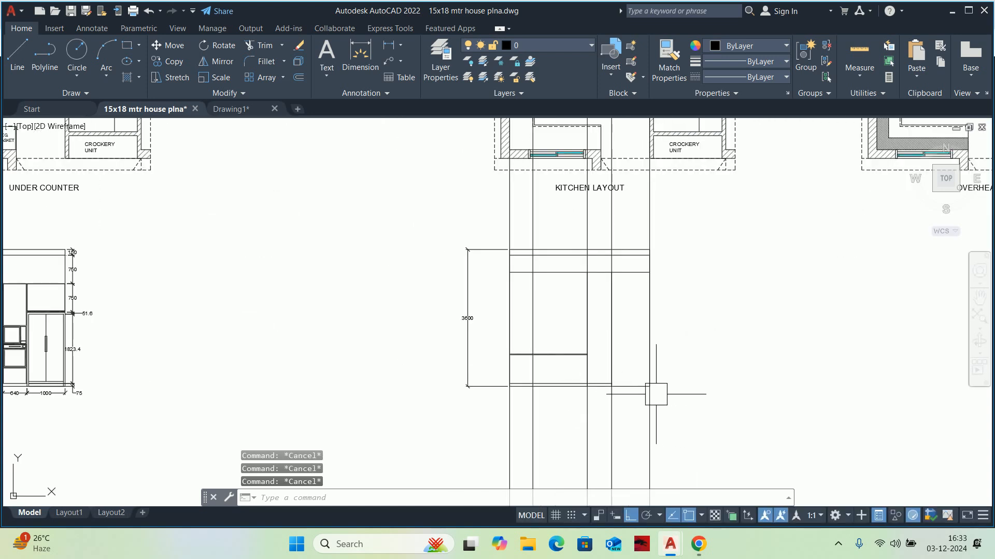
scroll(631, 384, "down", 2)
left_click(484, 278)
left_click(718, 411)
key("Delete")
middle_click_drag(569, 173, 574, 217)
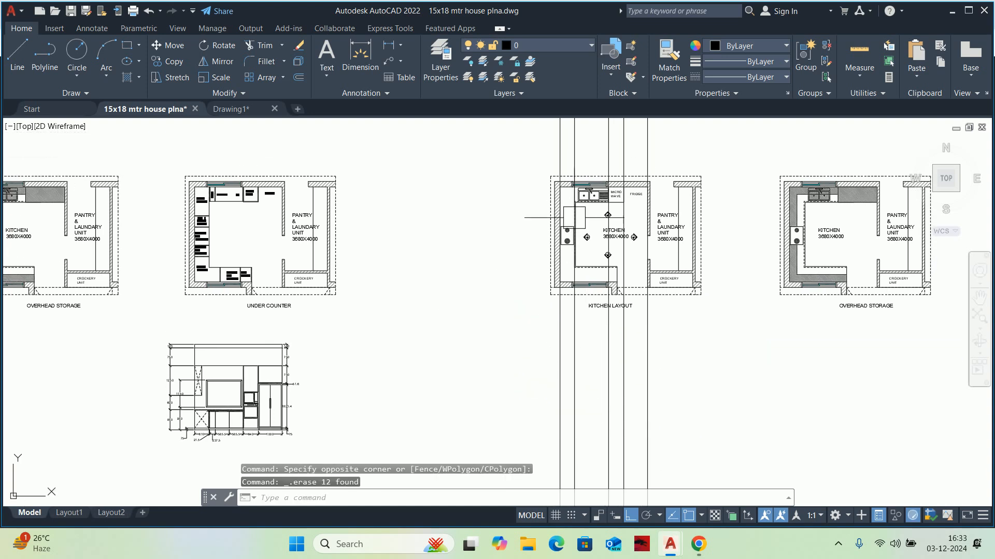
middle_click_drag(569, 344, 562, 320)
key("Escape")
type("L")
key("space")
scroll(531, 402, "up", 2)
scroll(544, 363, "down", 3)
key("Escape")
Draw a horizontal construction line through the base line of the finished, dimensioned elevation
type("XL")
key("space")
type("H")
key("space")
scroll(381, 379, "up", 6)
scroll(380, 379, "up", 4)
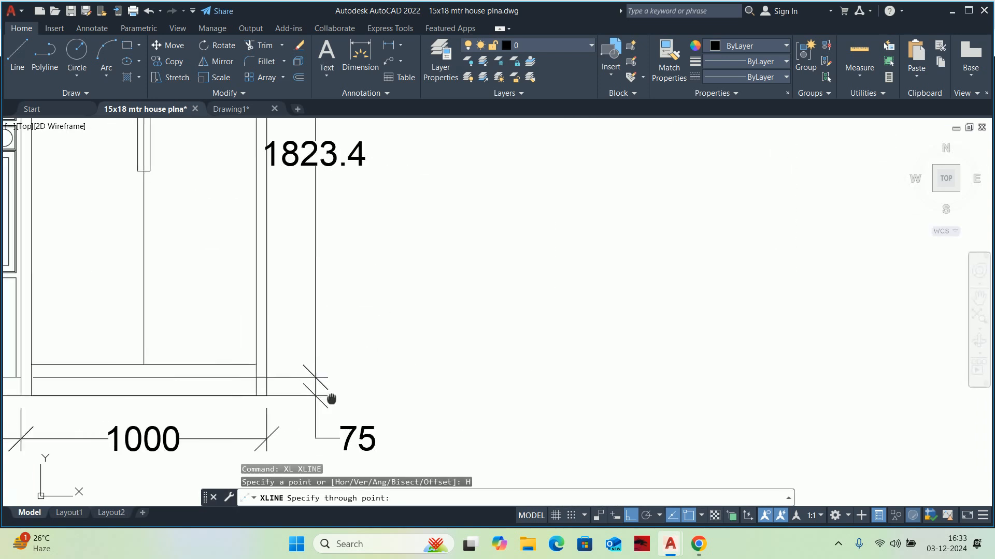
left_click(395, 363)
scroll(404, 409, "down", 3)
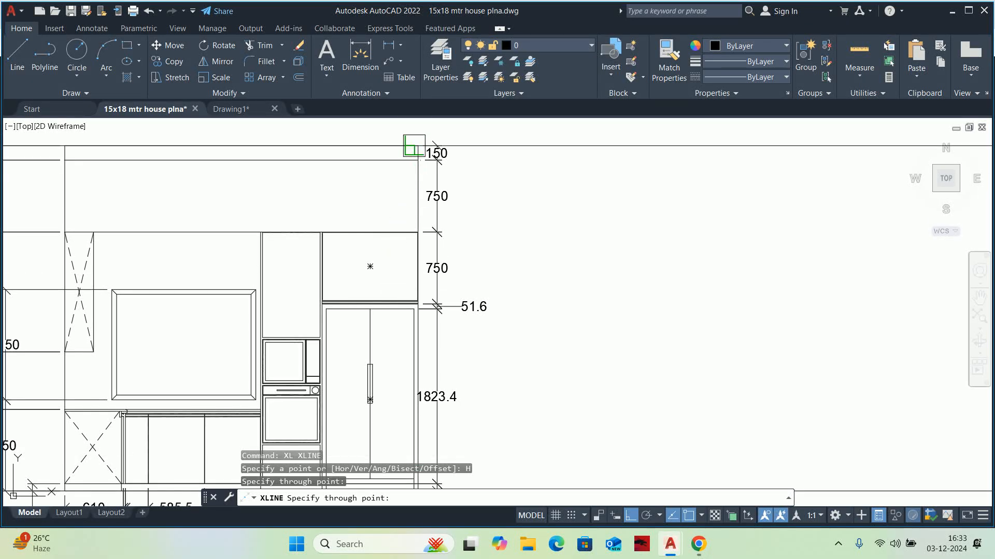
Add horizontal construction lines through the finished elevation's top edge, the line below its 150 band and the top of the upper cabinets
left_click(410, 147)
left_click(379, 159)
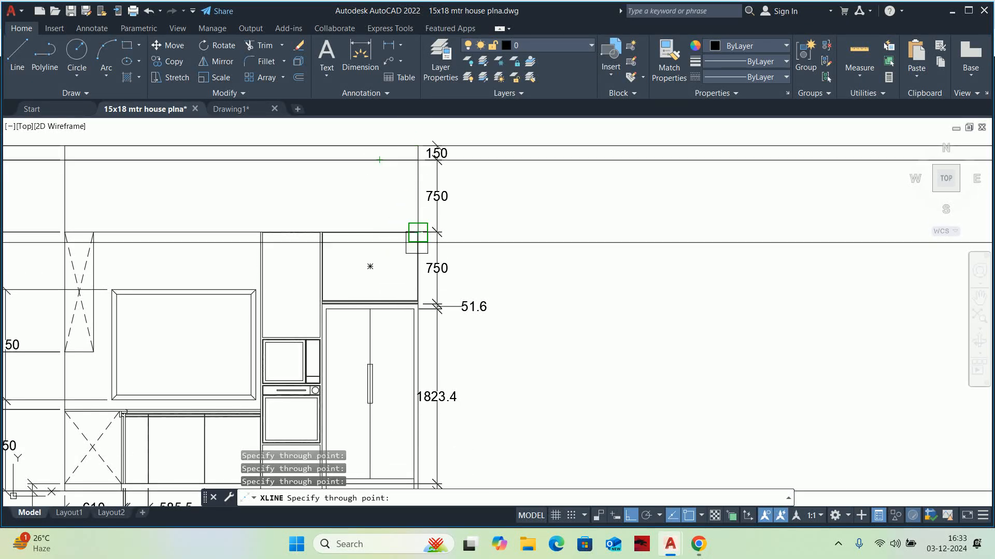
scroll(417, 232, "up", 5)
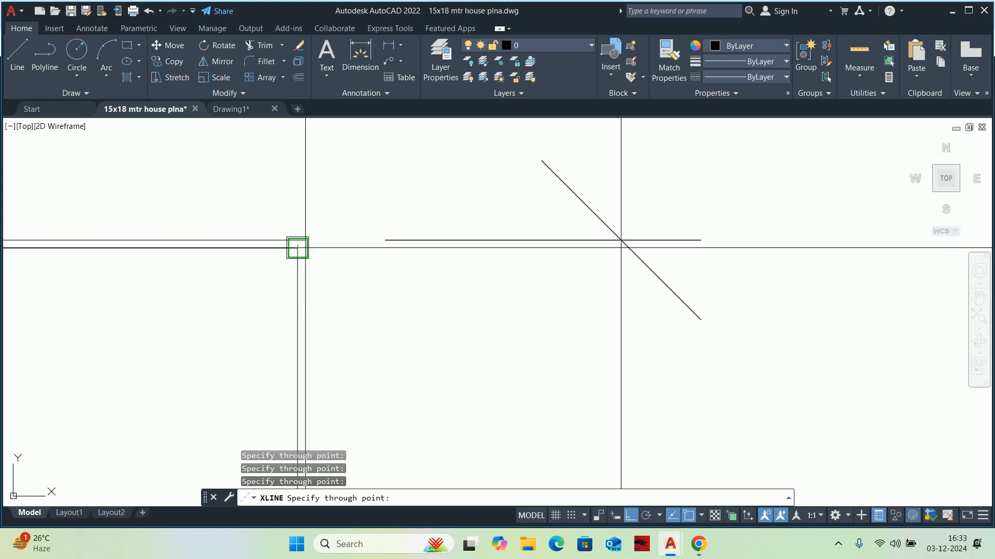
scroll(298, 248, "down", 8)
key("Escape")
key("Escape")
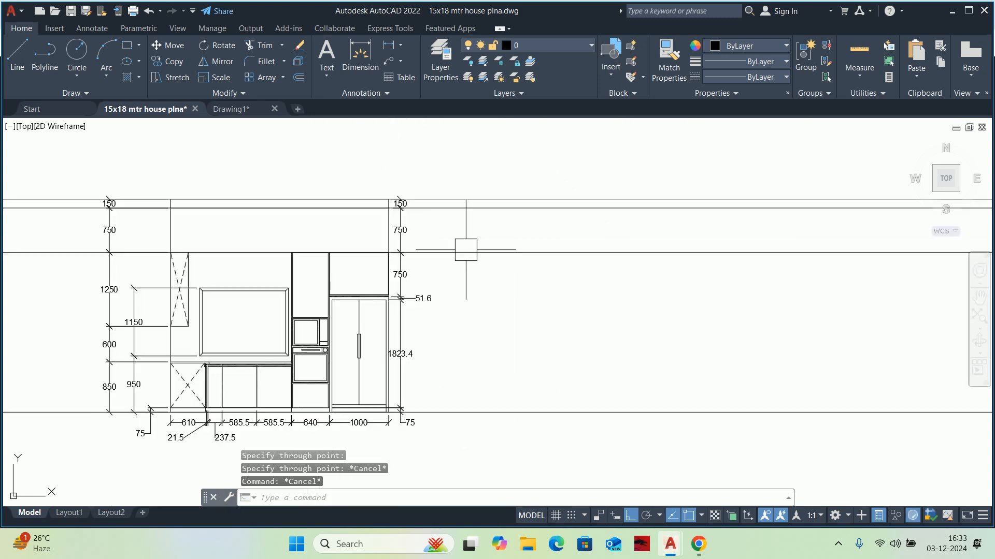
Trim the horizontal construction lines that extend beyond the rightmost vertical line below the kitchen layout
scroll(533, 282, "up", 5)
middle_click_drag(672, 285, 517, 280)
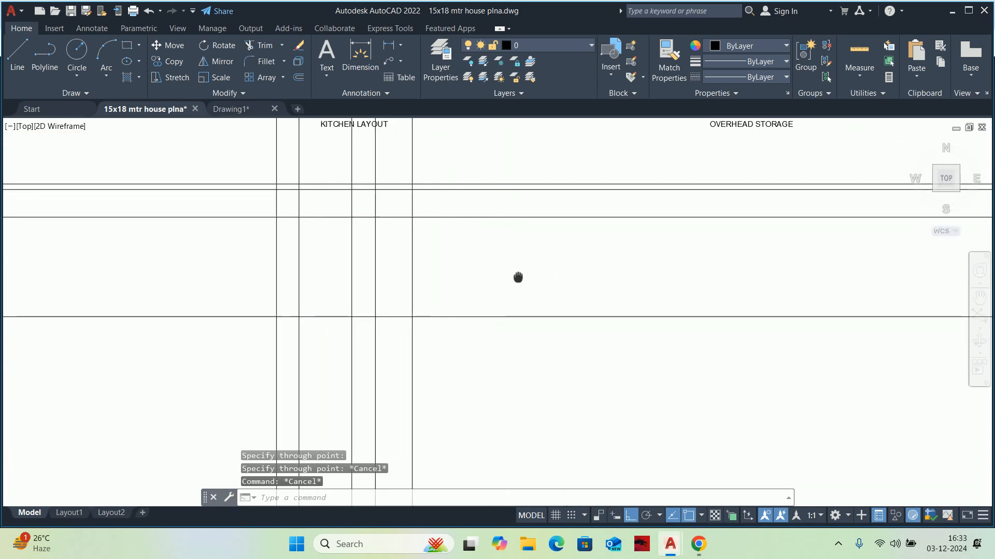
type("TR")
key("Return")
left_click(481, 353)
left_click(456, 169)
left_click(458, 166)
scroll(246, 165, "up", 4)
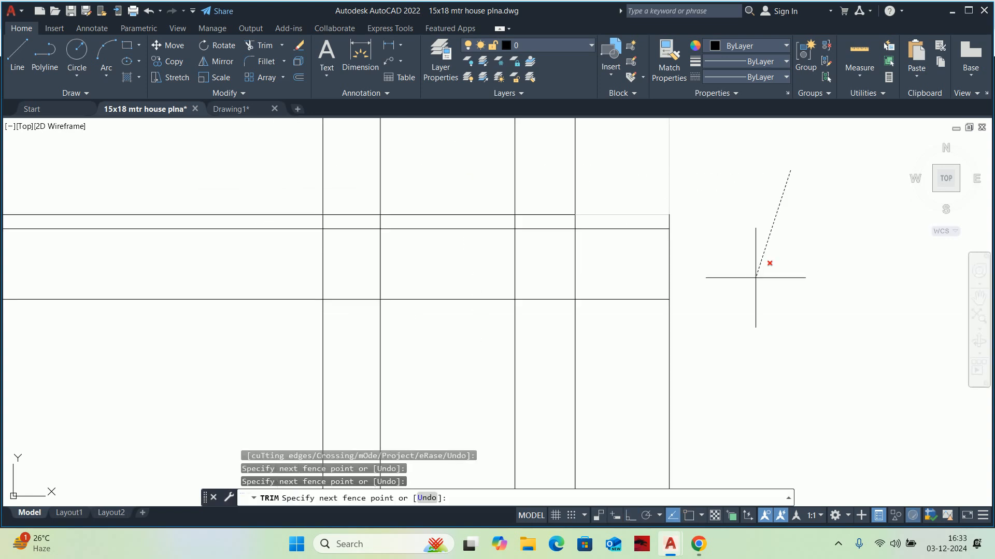
key("Return")
Trim the remaining construction lines above, below and left of the elevation to leave a closed rectangular wall outline
left_click(696, 193)
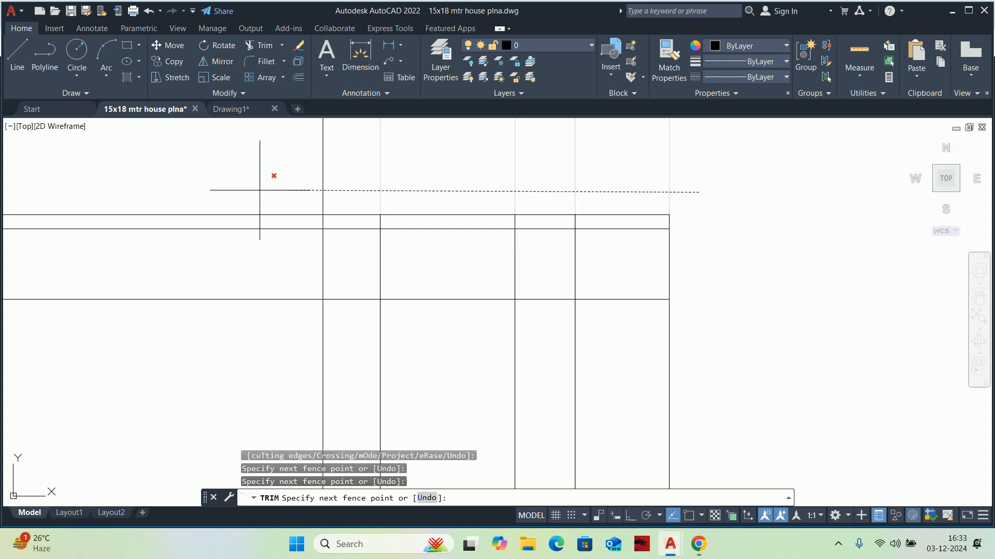
scroll(241, 230, "down", 3)
middle_click_drag(238, 237, 147, 227)
key("Return")
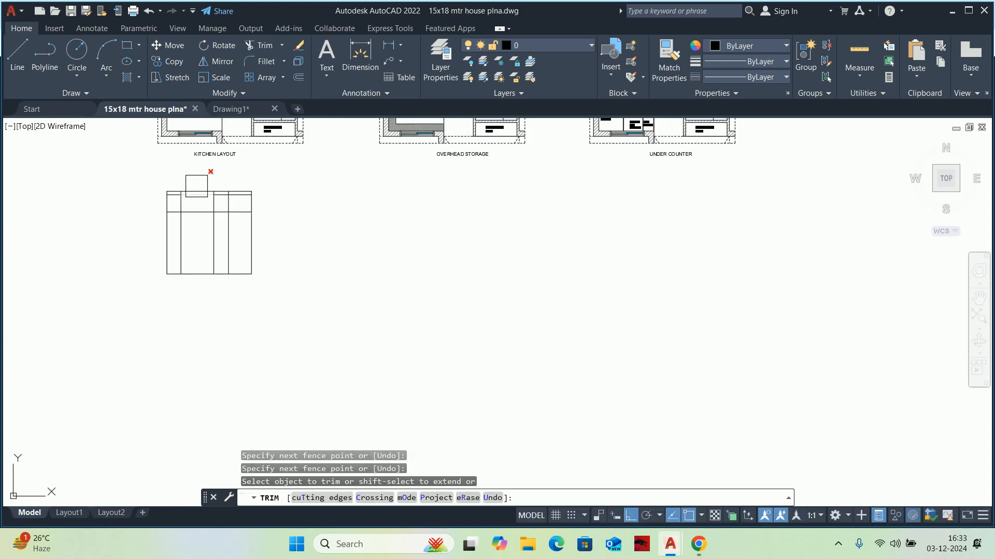
Trim the interior vertical lines out of the narrow top band of the new elevation
scroll(195, 207, "up", 8)
scroll(298, 250, "up", 6)
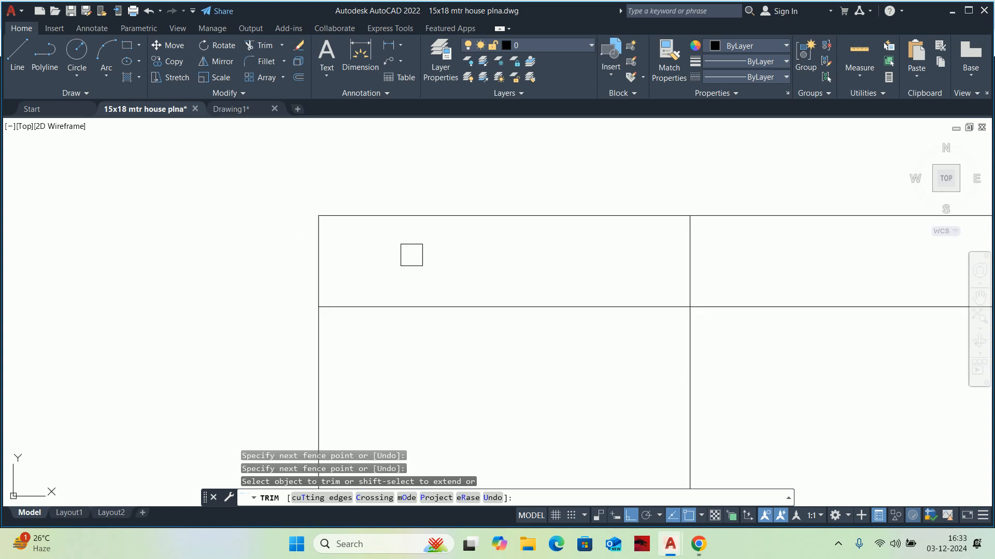
left_click(421, 253)
scroll(686, 271, "down", 4)
middle_click_drag(695, 270, 170, 278)
scroll(431, 286, "down", 4)
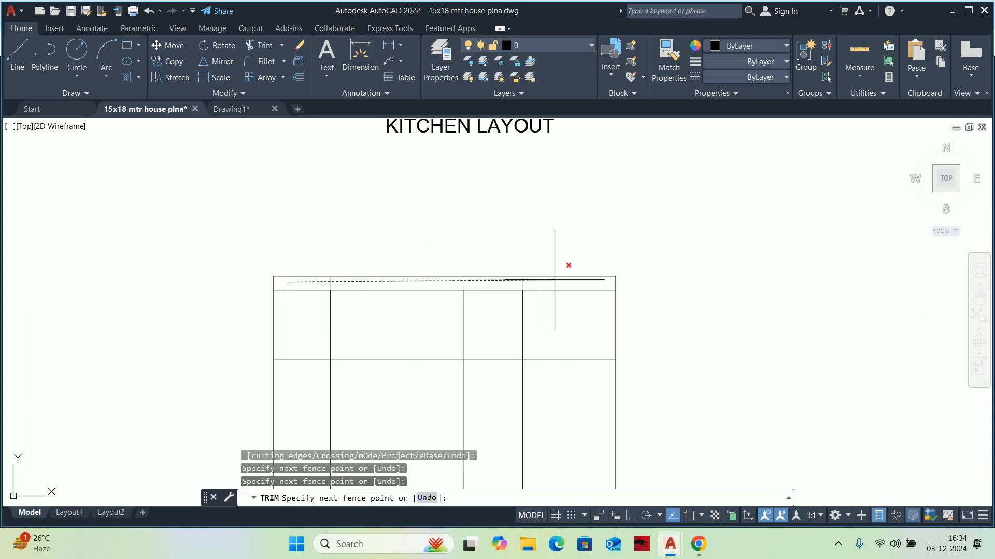
key("Return")
scroll(562, 283, "down", 6)
key("Escape")
key("Escape")
key("Escape")
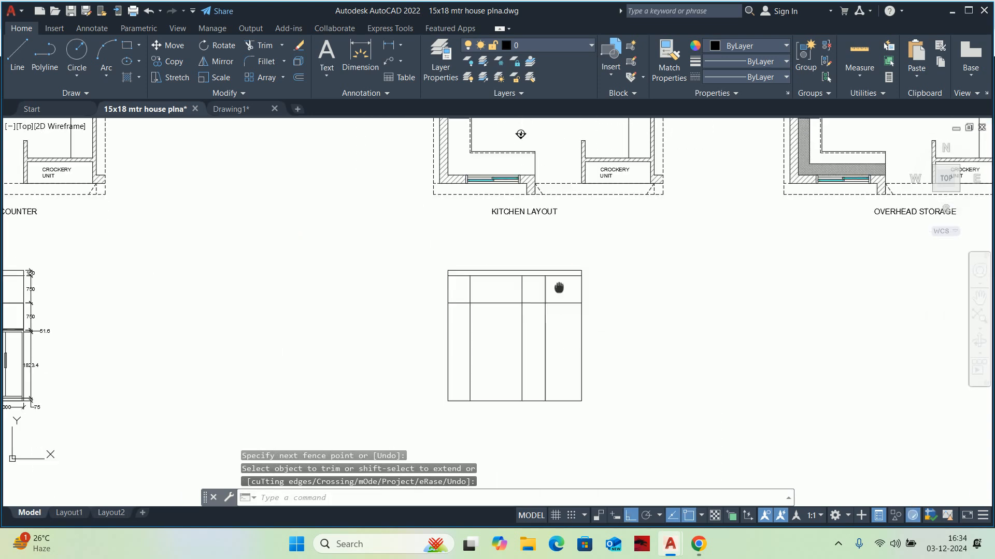
Trim the three interior vertical lines out of the upper cabinet band beneath the narrow top band
scroll(524, 250, "up", 6)
left_click_drag(591, 258, 576, 259)
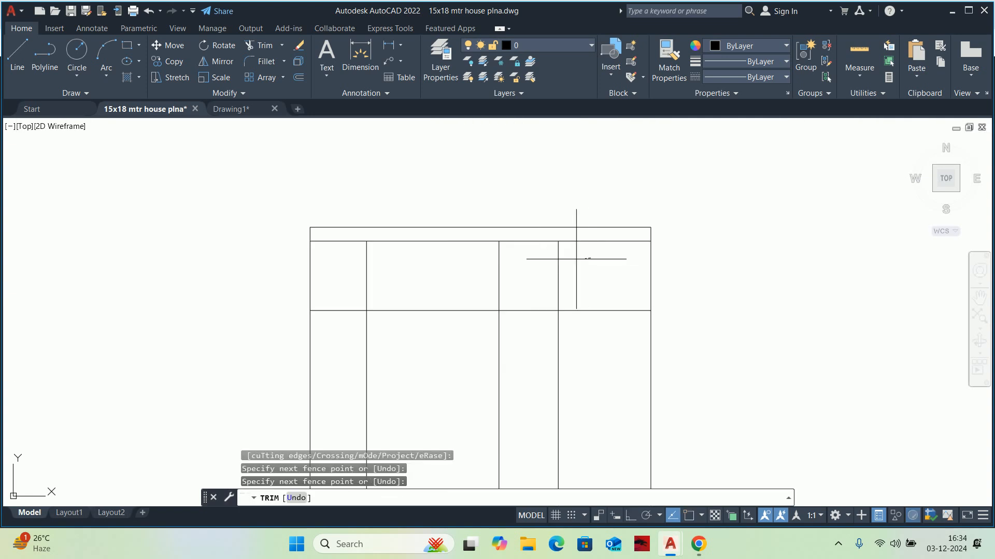
key("Escape")
key("Escape")
key("Escape")
Offset the elevation's base line 75 mm upward to form the plinth line
scroll(402, 224, "down", 5)
scroll(402, 269, "up", 5)
middle_click_drag(402, 269, 423, 293)
type("o")
key("Return")
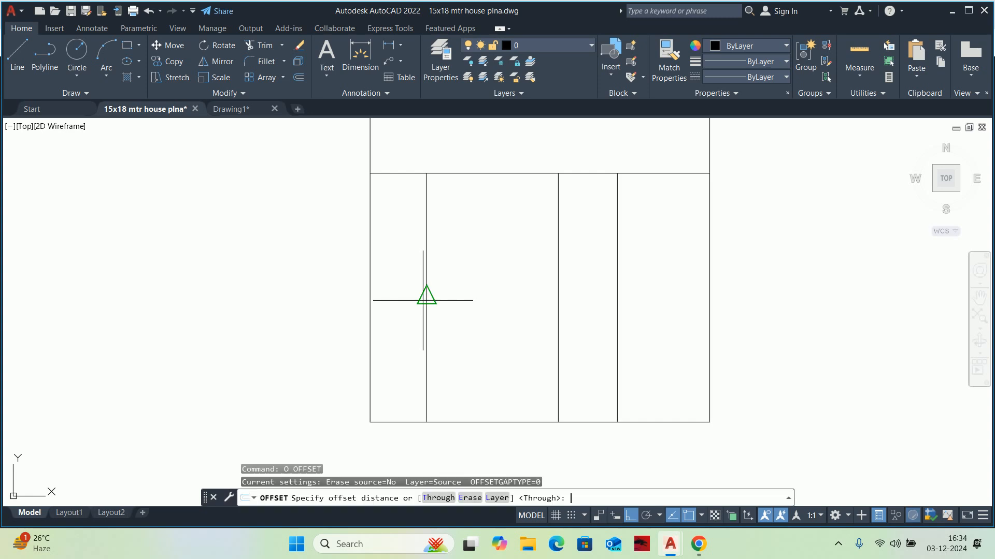
key("Return")
scroll(455, 308, "down", 10)
scroll(348, 310, "up", 8)
scroll(667, 361, "up", 4)
scroll(715, 373, "down", 2)
middle_click_drag(715, 373, 71, 381)
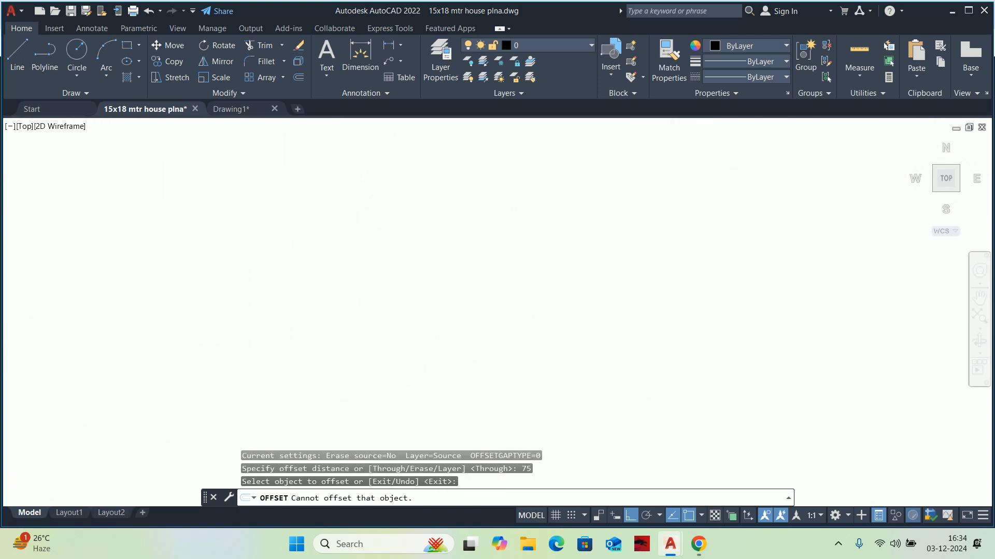
scroll(71, 382, "down", 6)
scroll(380, 386, "up", 2)
scroll(380, 386, "up", 4)
left_click(259, 363)
left_click(270, 339)
key("Escape")
Trim the plinth line out of the wide fridge bay at the right end of the elevation
middle_click_drag(285, 346, 321, 362)
type("tr")
key("Return")
scroll(415, 371, "up", 4)
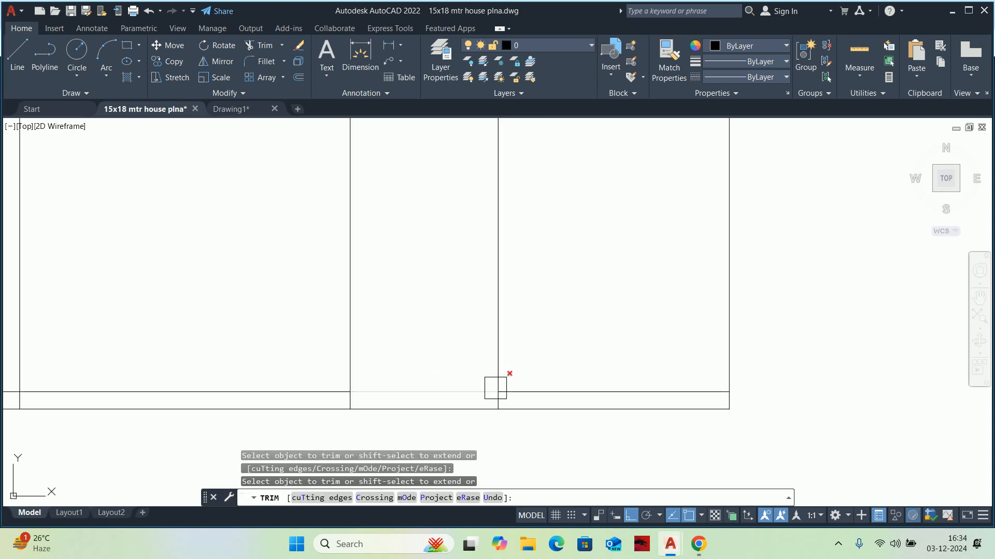
left_click(529, 387)
Trim the part of the microwave unit's left vertical line that runs below the plinth line
middle_click_drag(432, 399, 688, 354)
scroll(561, 355, "up", 4)
left_click(672, 355)
scroll(616, 353, "down", 5)
scroll(544, 318, "down", 2)
middle_click_drag(547, 318, 586, 314)
key("Escape")
key("Escape")
key("Escape")
key("Escape")
scroll(524, 310, "down", 3)
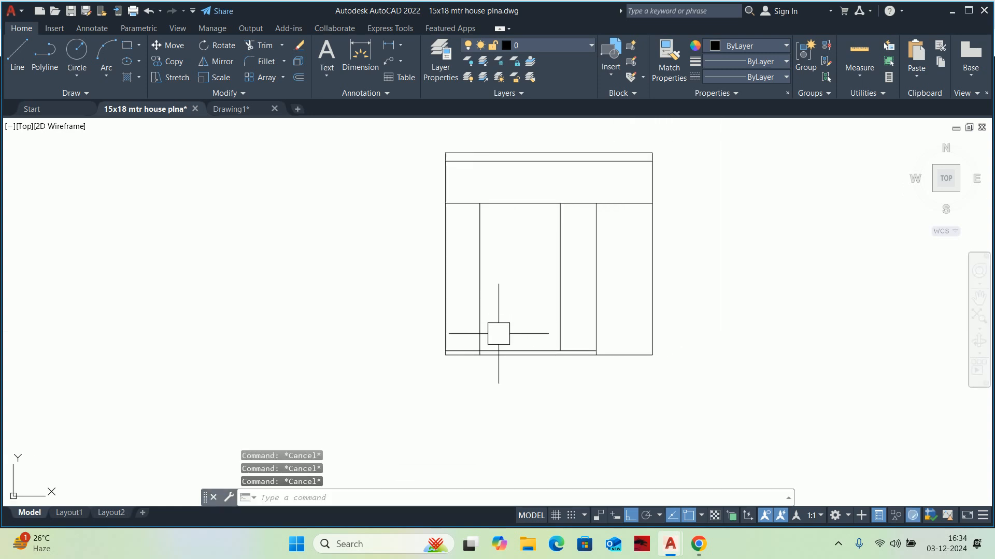
Offset the elevation's base line 850 mm upward to form the countertop line
type("o")
key("Return")
type("850")
key("Return")
scroll(575, 354, "up", 3)
left_click(646, 359)
left_click(646, 294)
key("Escape")
key("Escape")
middle_click_drag(643, 297, 652, 322)
Trim the countertop line beyond the microwave unit's left edge and the corner unit's vertical line above the countertop
type("tr")
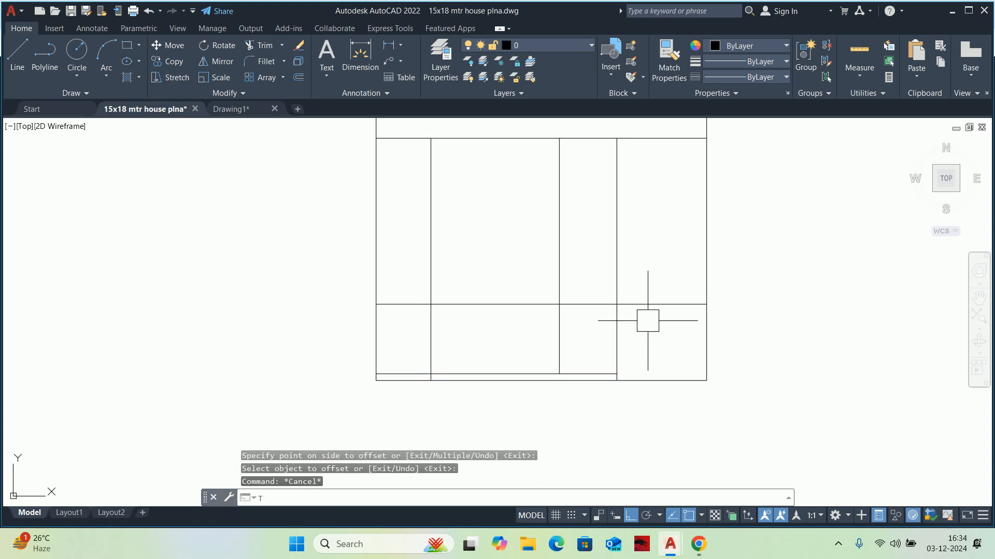
key("Return")
left_click(581, 307)
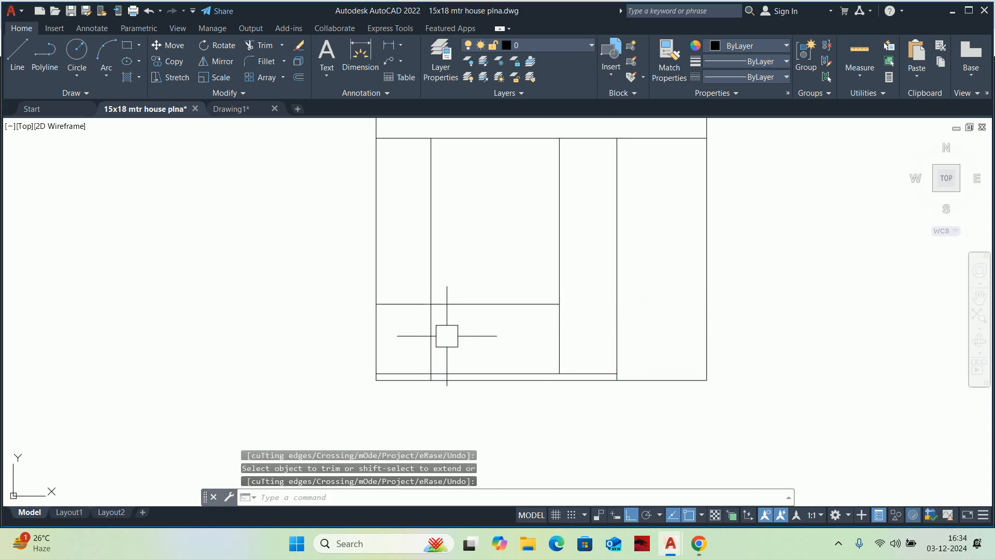
left_click(425, 255)
key("Return")
scroll(457, 270, "down", 2)
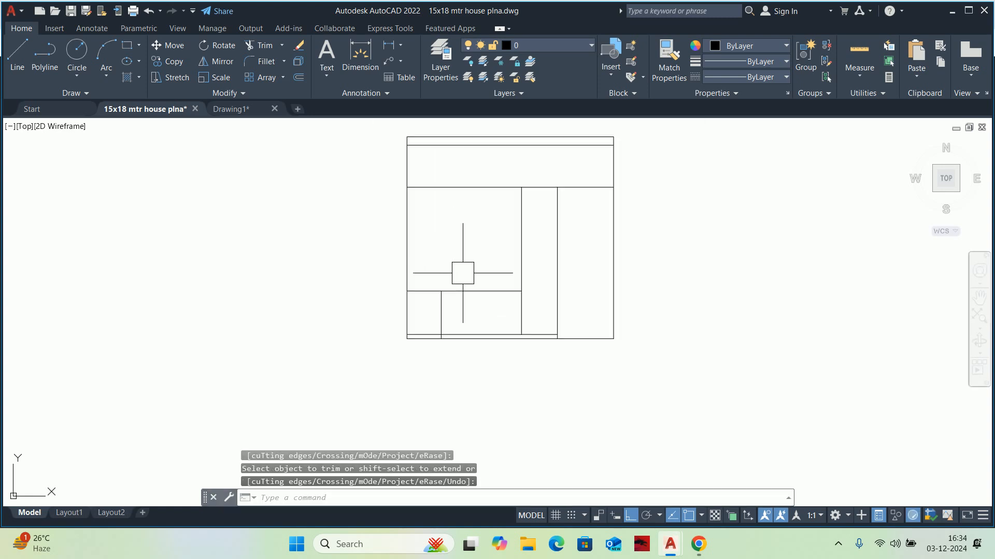
Offset the countertop line 20 mm downward to give the counter slab its thickness
middle_click_drag(457, 271, 493, 276)
key("Escape")
key("Escape")
key("Escape")
scroll(481, 313, "up", 4)
middle_click_drag(499, 311, 481, 330)
type("o")
key("Return")
type("20")
key("Return")
scroll(504, 311, "up", 2)
left_click(514, 276)
key("Escape")
key("Escape")
key("Escape")
scroll(404, 274, "up", 2)
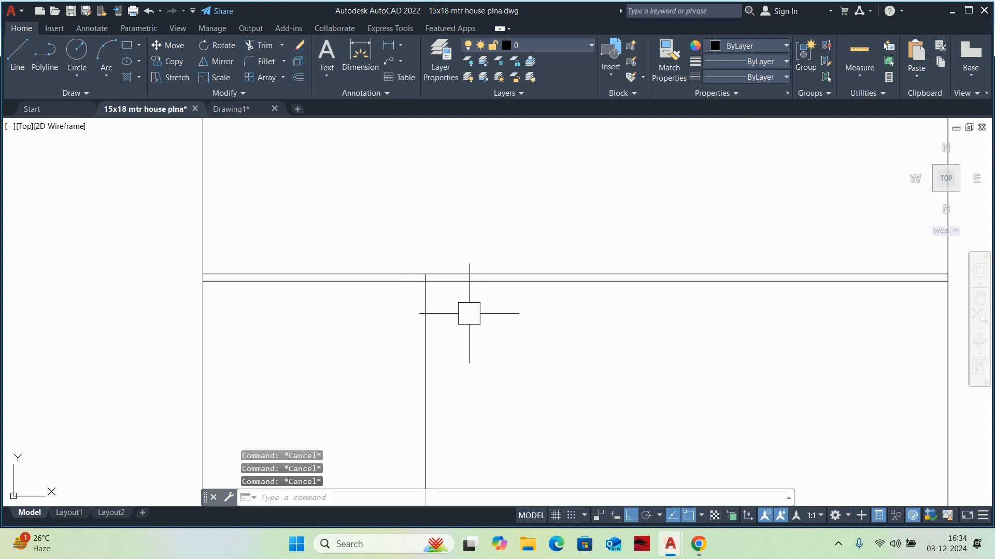
Offset the lower countertop line another 20 mm downward to add a third line under the counter
type("o")
key("Return")
type("20")
key("Return")
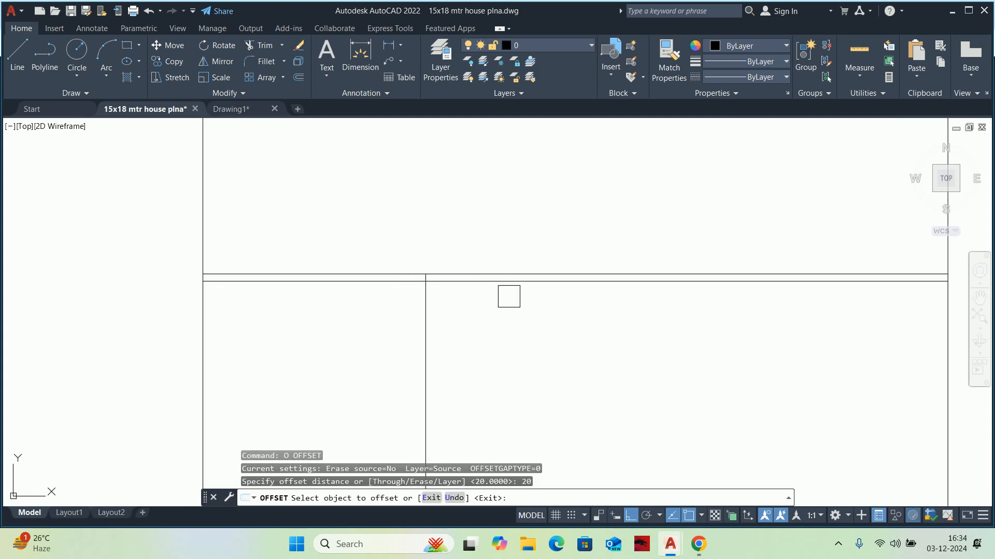
left_click(508, 281)
left_click(512, 321)
key("Return")
key("Escape")
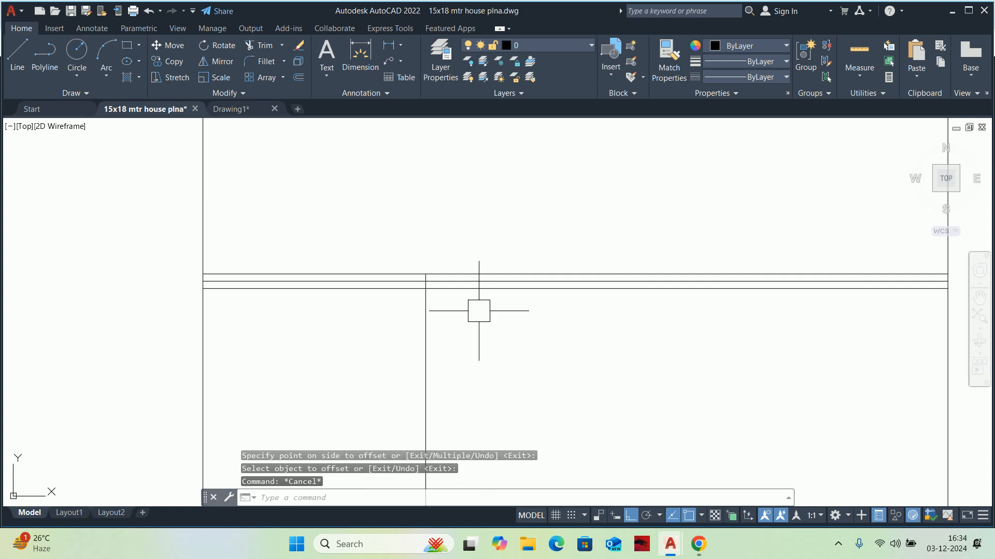
key("Escape")
Examine the sink wall and corner counter in the kitchen layout plan above the elevation
scroll(480, 237, "down", 6)
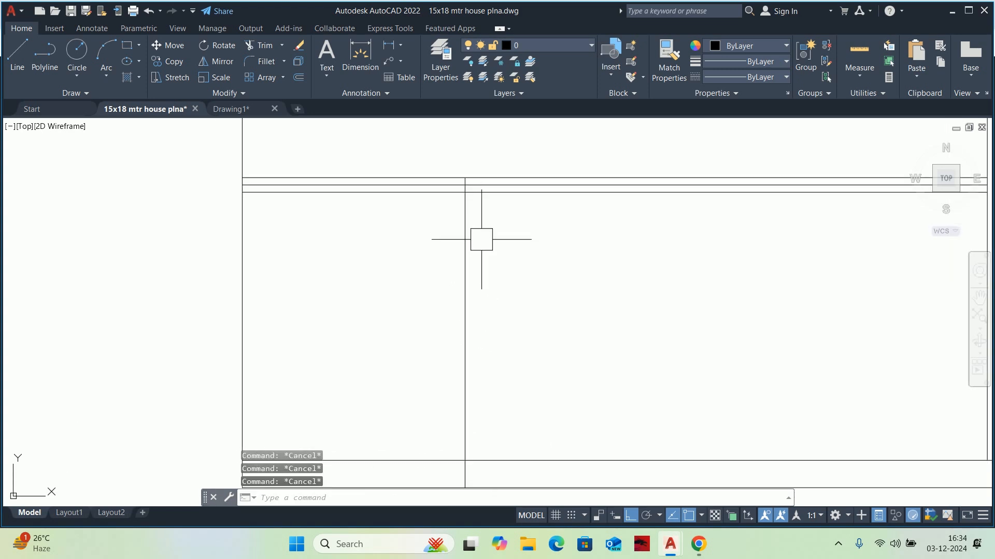
scroll(495, 151, "up", 6)
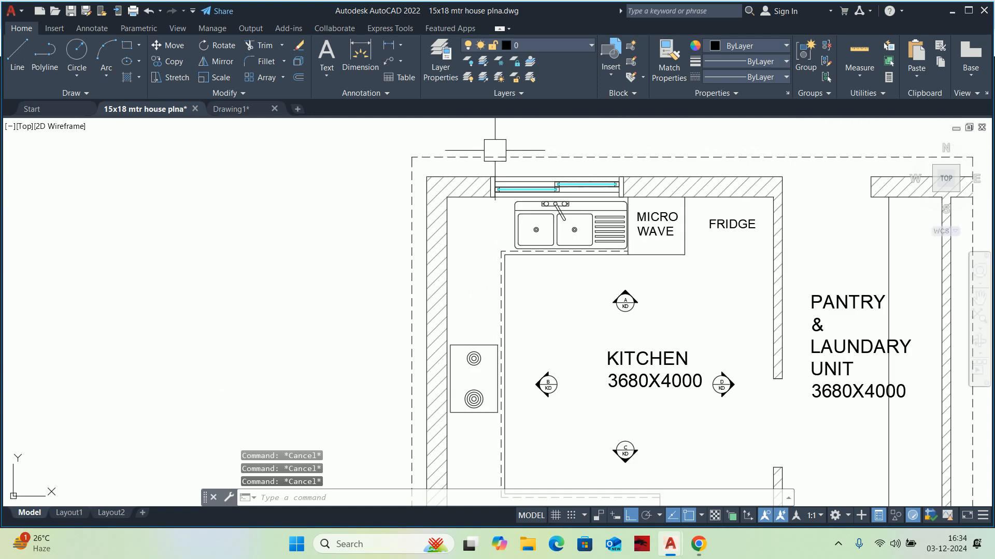
scroll(500, 252, "up", 2)
scroll(504, 253, "down", 6)
middle_click_drag(521, 485, 510, 325)
scroll(511, 326, "up", 1)
scroll(511, 325, "up", 5)
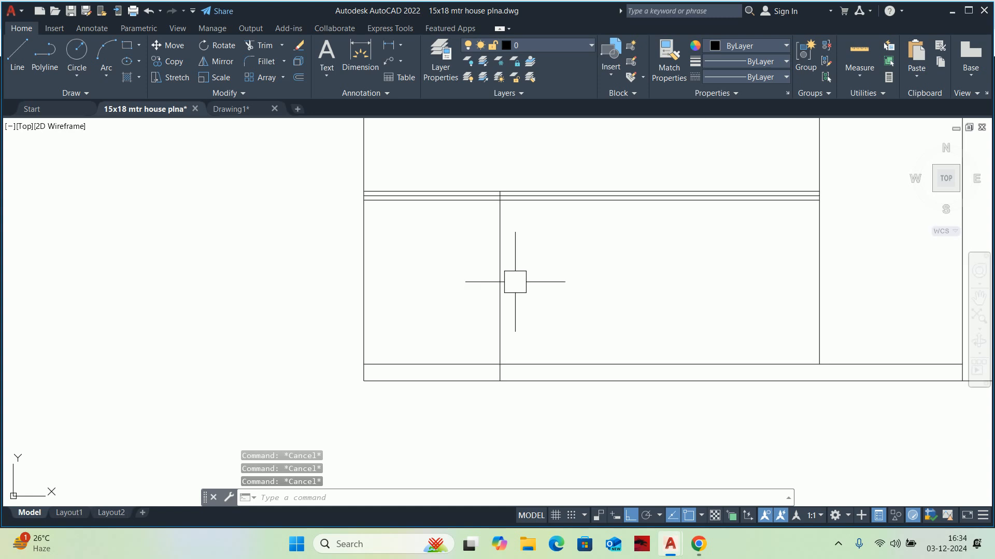
Offset the corner base unit's vertical line by 20 mm
type("o")
key("Return")
type("20")
key("Return")
scroll(488, 301, "up", 2)
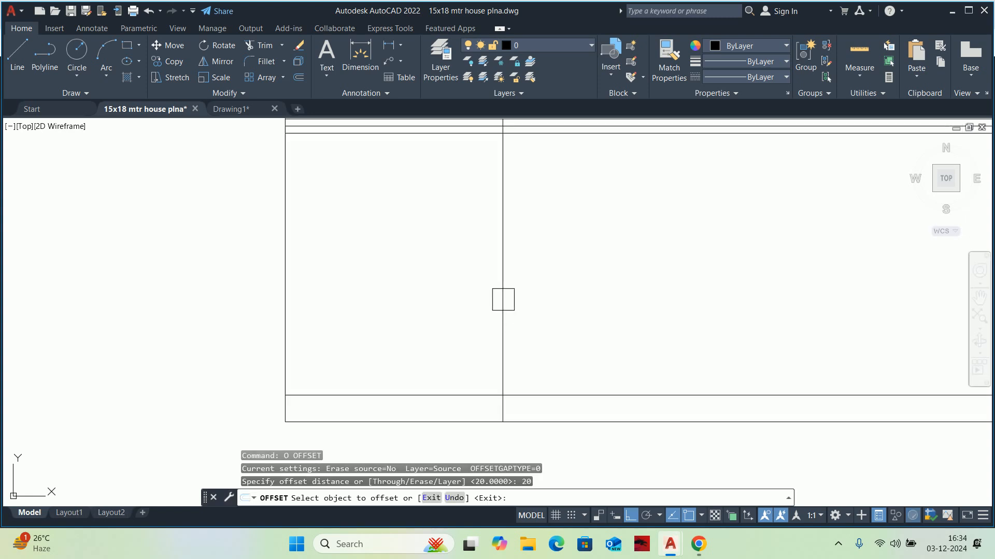
left_click(501, 302)
key("Escape")
key("Escape")
key("Escape")
scroll(496, 397, "up", 3)
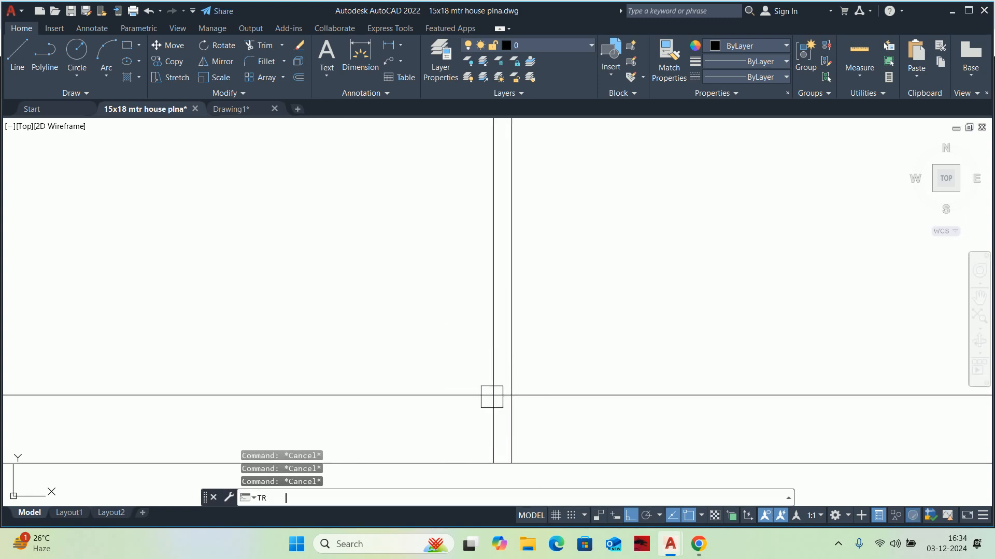
Cancel the trim at the plinth and erase the extra vertical line beside the corner base unit's divider
type("TR")
key("Return")
scroll(495, 409, "up", 4)
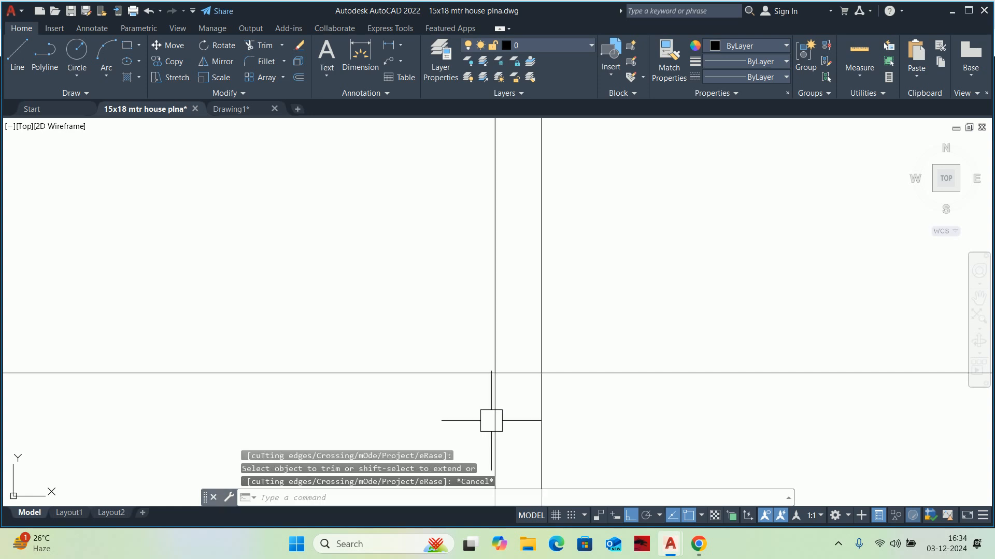
key("Escape")
scroll(482, 350, "down", 3)
left_click(483, 343)
key("Delete")
scroll(467, 336, "down", 2)
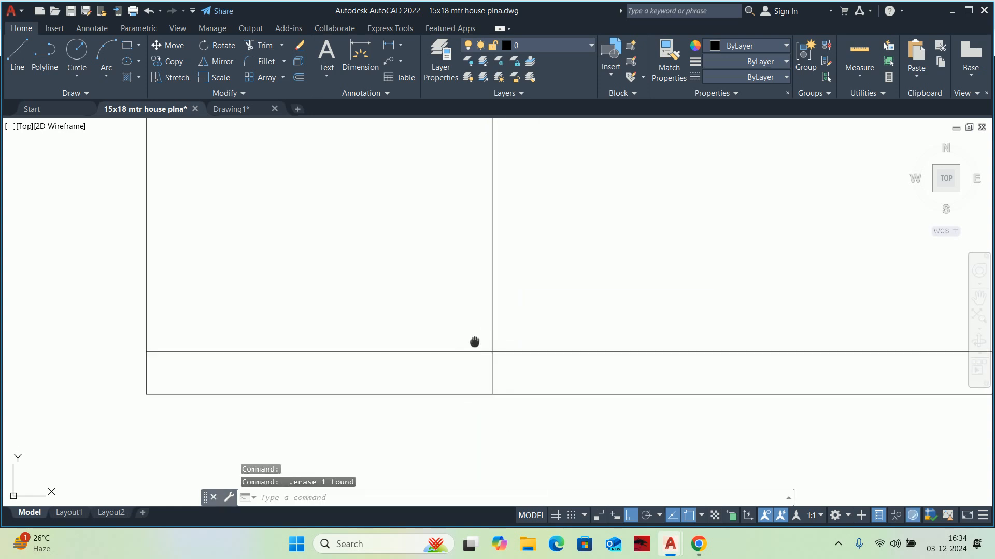
middle_click_drag(467, 336, 499, 385)
key("Escape")
key("Escape")
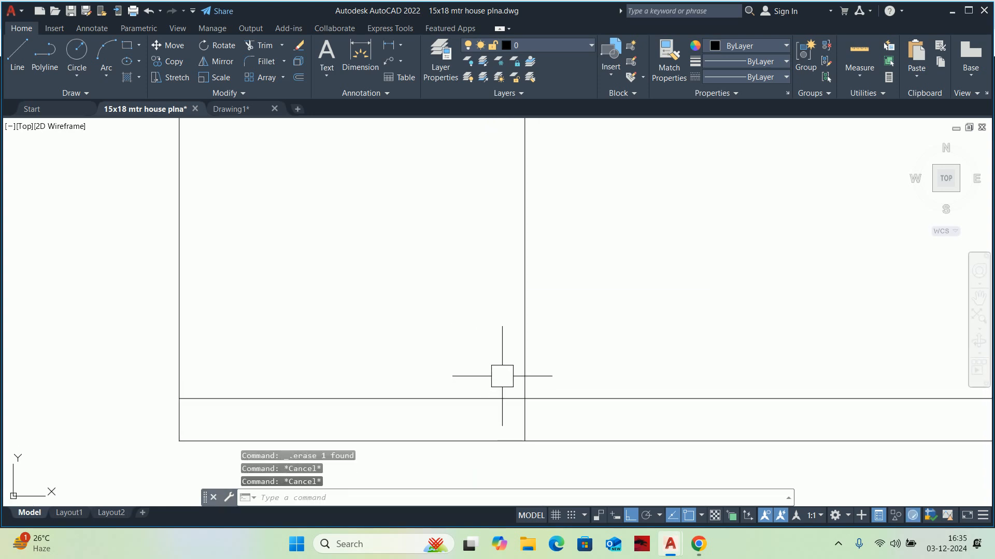
Offset the corner base unit's vertical line 20 mm to the left to form a panel thickness
middle_click_drag(506, 373, 498, 394)
type("o")
key("Return")
type("20")
key("Return")
left_click(521, 347)
left_click(462, 350)
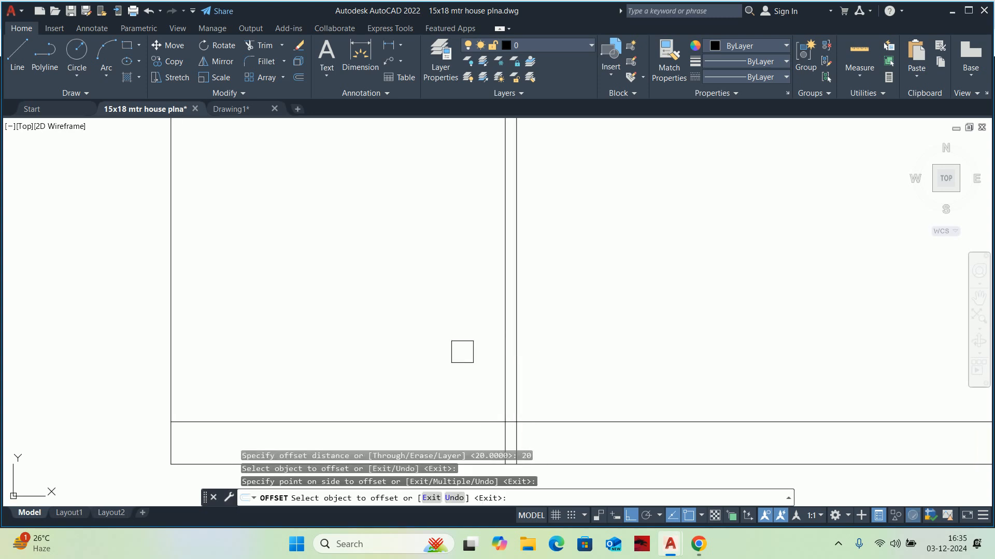
key("Return")
key("Escape")
Trim the new left panel line so it runs only from the plinth line to the lowest countertop line
middle_click_drag(477, 383, 479, 382)
scroll(481, 377, "up", 4)
type("tr")
key("Return")
scroll(496, 372, "down", 11)
scroll(501, 304, "up", 9)
scroll(500, 370, "up", 4)
mouse_move(506, 379)
middle_mouse_down()
mouse_move(517, 373)
mouse_move(482, 210)
middle_mouse_up()
scroll(521, 367, "down", 4)
left_click_drag(521, 368, 511, 351)
middle_click_drag(511, 351, 480, 218)
key("Escape")
key("Escape")
scroll(523, 334, "down", 4)
middle_click_drag(523, 334, 494, 268)
key("Escape")
key("Escape")
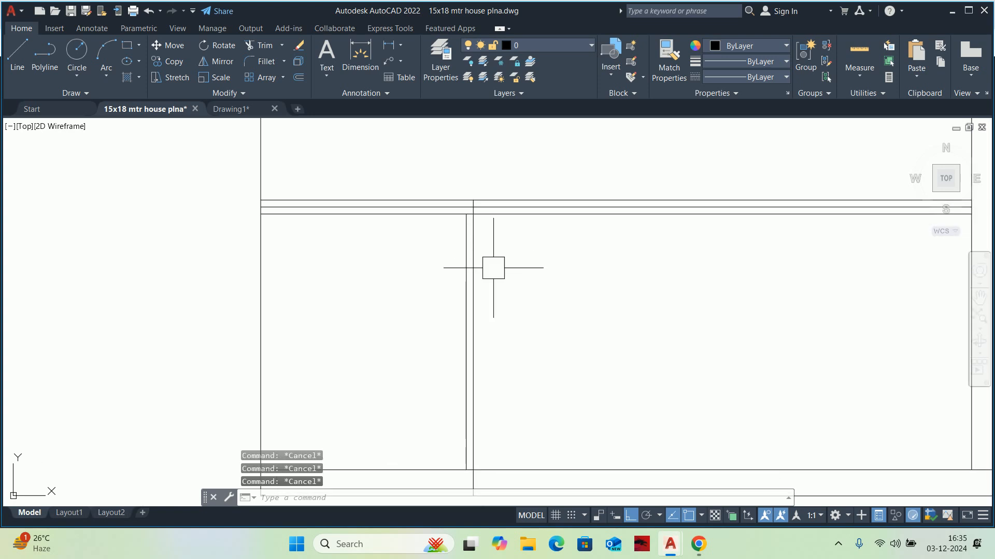
Offset the corner base unit's vertical line 20 mm to the right to form a second panel thickness
type("o")
key("Return")
key("Return")
scroll(499, 292, "up", 5)
left_click(439, 227)
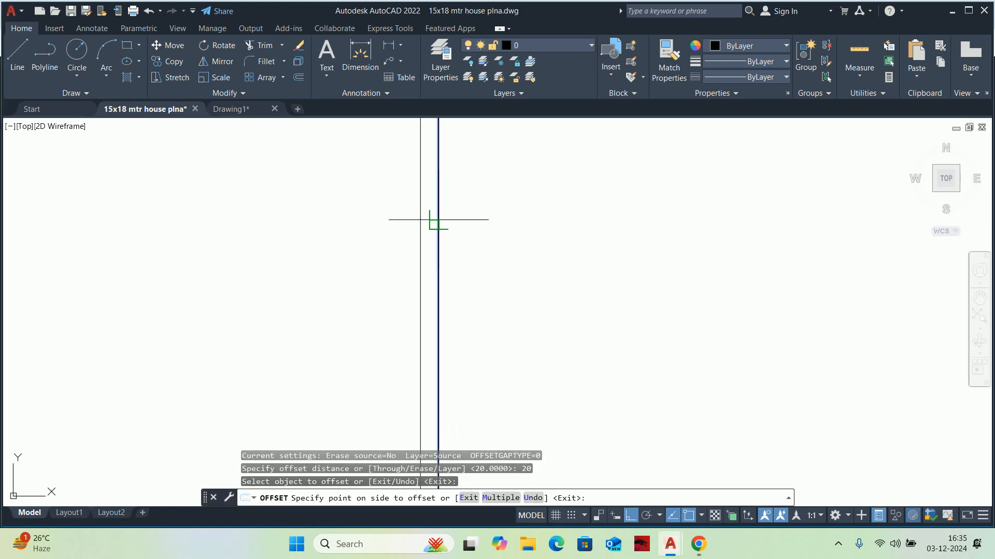
left_click(523, 235)
key("Return")
key("Escape")
scroll(533, 240, "down", 7)
middle_click_drag(521, 267, 481, 293)
Trim the new right panel line so it runs only from the plinth line to the lowest countertop line
scroll(481, 293, "up", 5)
type("tr")
key("Return")
scroll(468, 377, "up", 2)
scroll(468, 377, "down", 12)
middle_click_drag(476, 292, 487, 320)
scroll(483, 320, "up", 14)
middle_click_drag(543, 271, 515, 354)
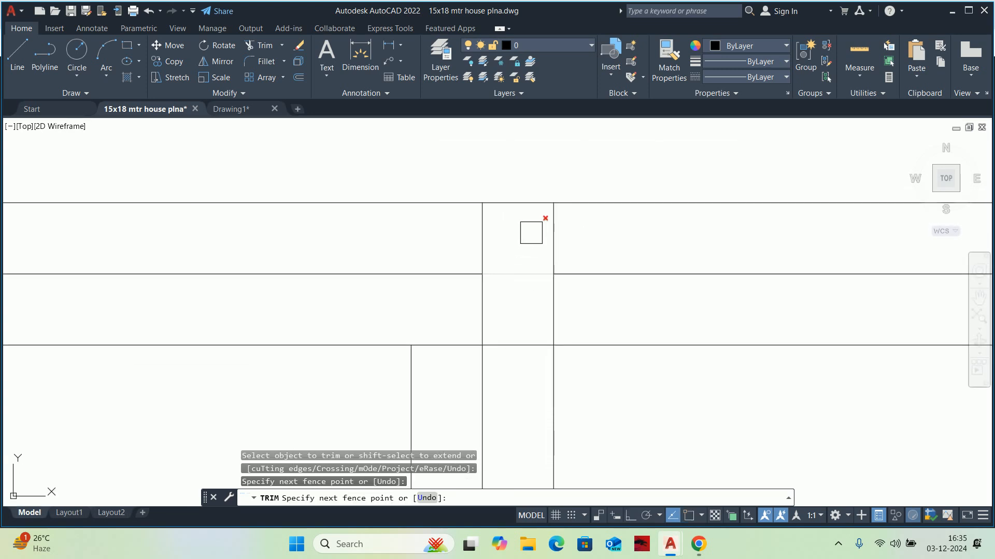
left_click(530, 233)
left_click(560, 235)
left_click(548, 308)
scroll(549, 309, "down", 2)
scroll(533, 166, "down", 4)
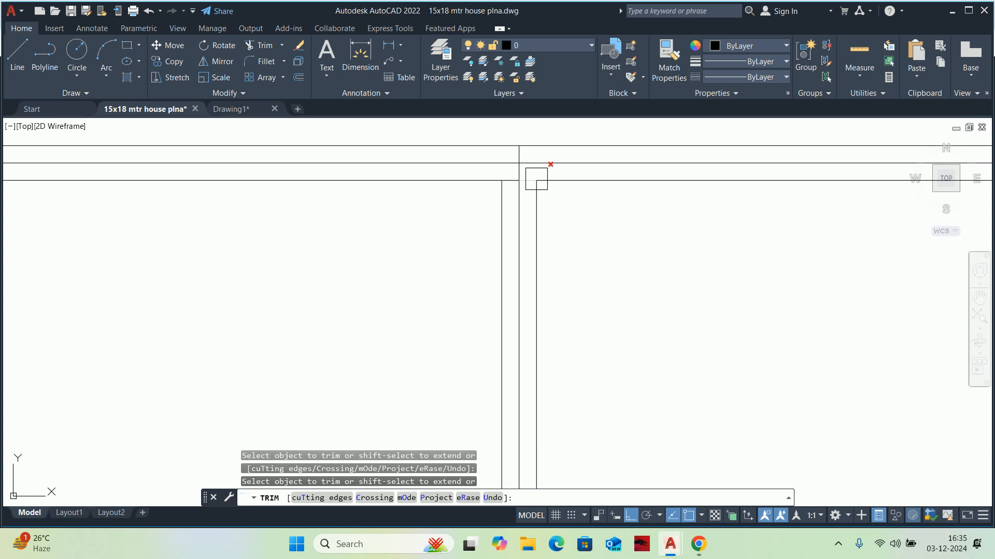
key("Escape")
key("Escape")
key("Escape")
middle_click_drag(566, 252, 471, 282)
key("Escape")
scroll(489, 239, "down", 2)
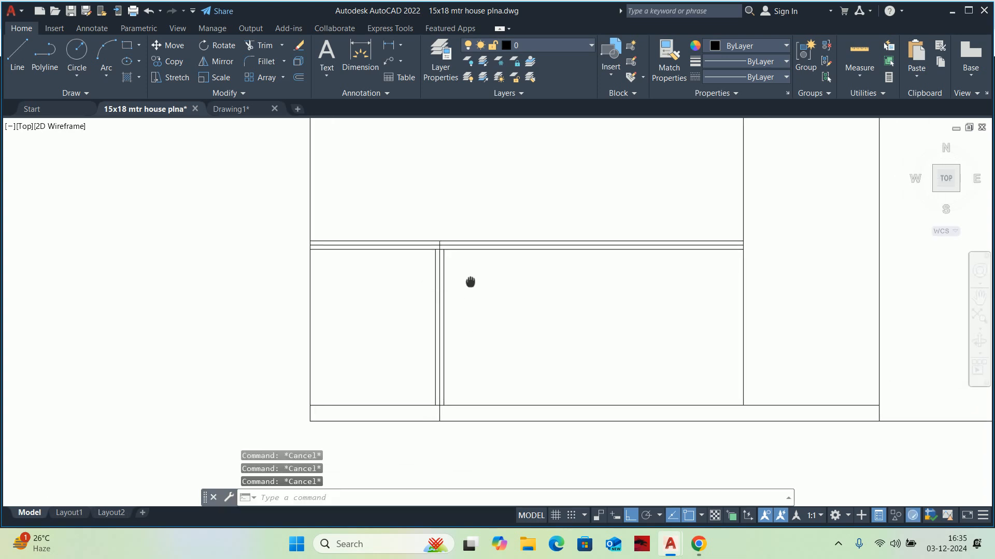
scroll(481, 273, "down", 4)
type("xl")
key("Return")
type("v")
key("Return")
scroll(490, 267, "down", 5)
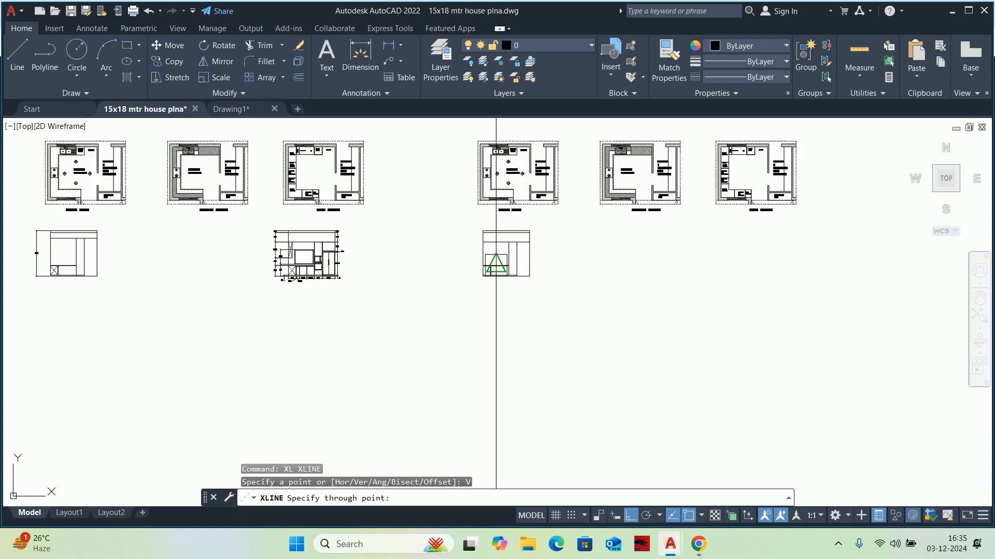
scroll(500, 228, "up", 8)
scroll(501, 222, "up", 5)
middle_click_drag(332, 295, 496, 270)
scroll(490, 267, "down", 12)
key("Escape")
Move the new elevation below the UNDER COUNTER plan, using the matching upper-left outer wall corners of the two plans as base and destination points
scroll(535, 307, "down", 2)
middle_click_drag(534, 308, 452, 283)
scroll(527, 289, "up", 4)
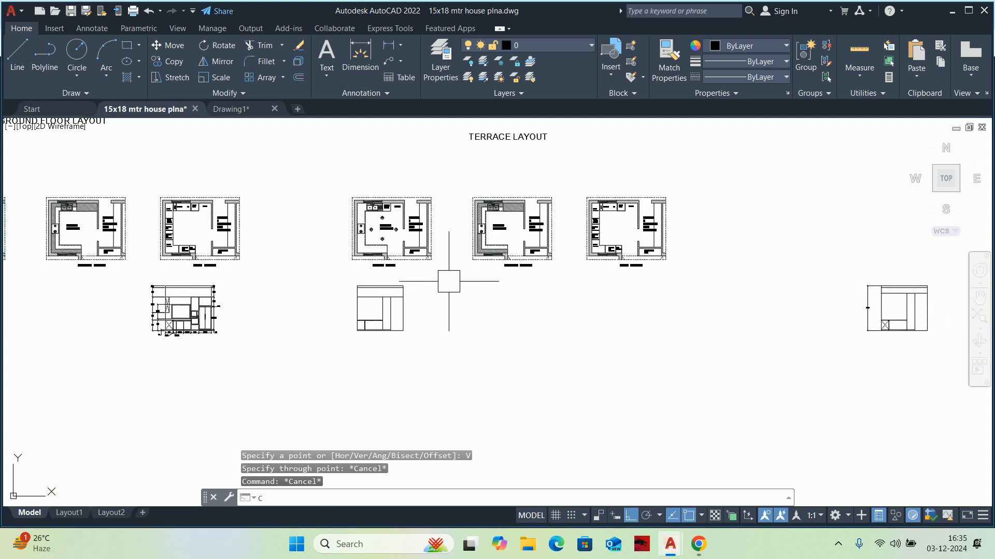
type("m")
key("Return")
left_click(431, 357)
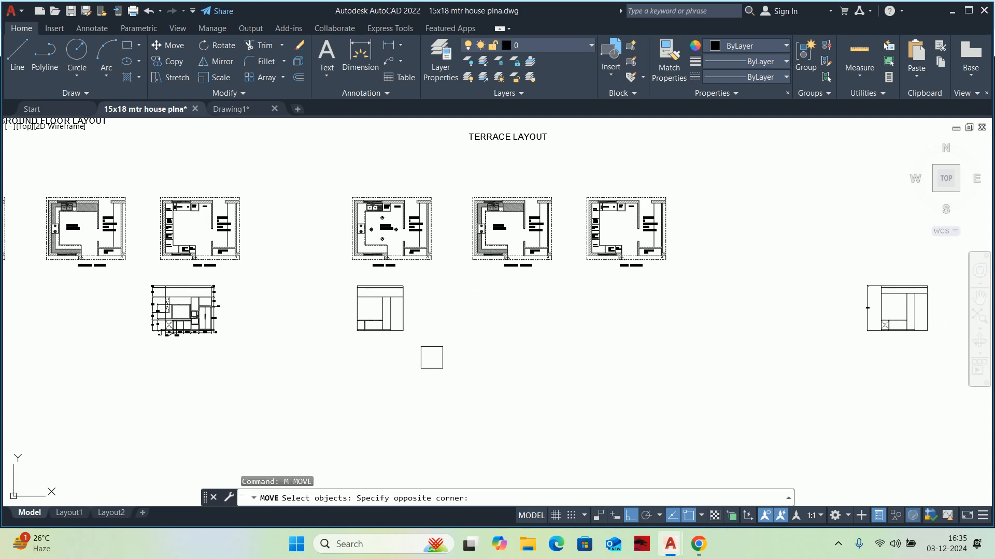
left_click(322, 286)
scroll(356, 202, "up", 8)
key("Return")
left_click(376, 164)
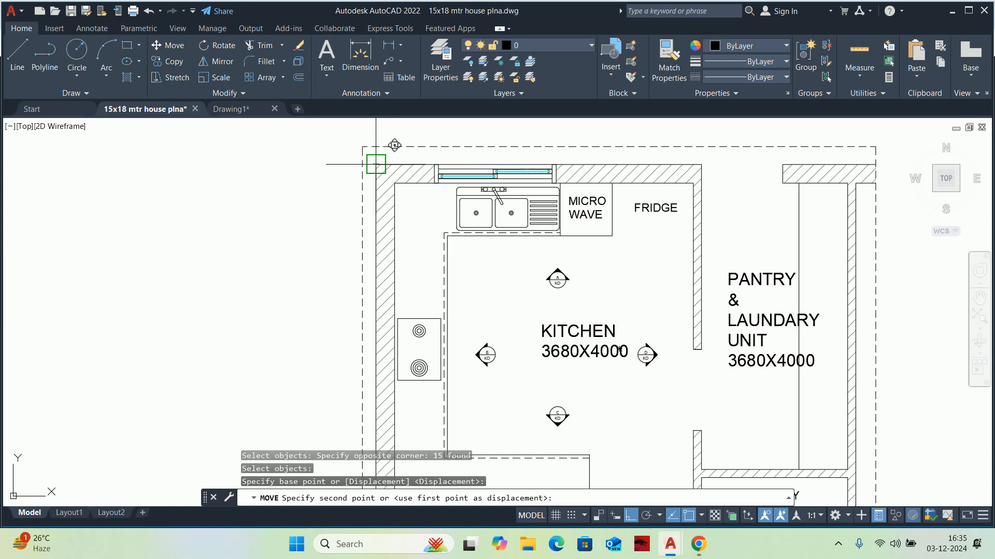
scroll(694, 161, "down", 3)
middle_click_drag(694, 161, 253, 185)
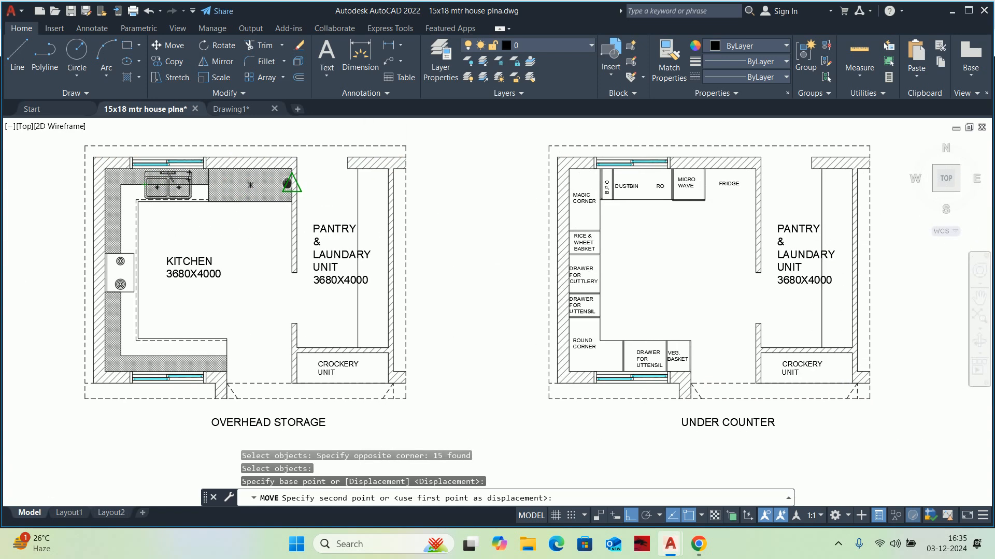
scroll(526, 150, "up", 4)
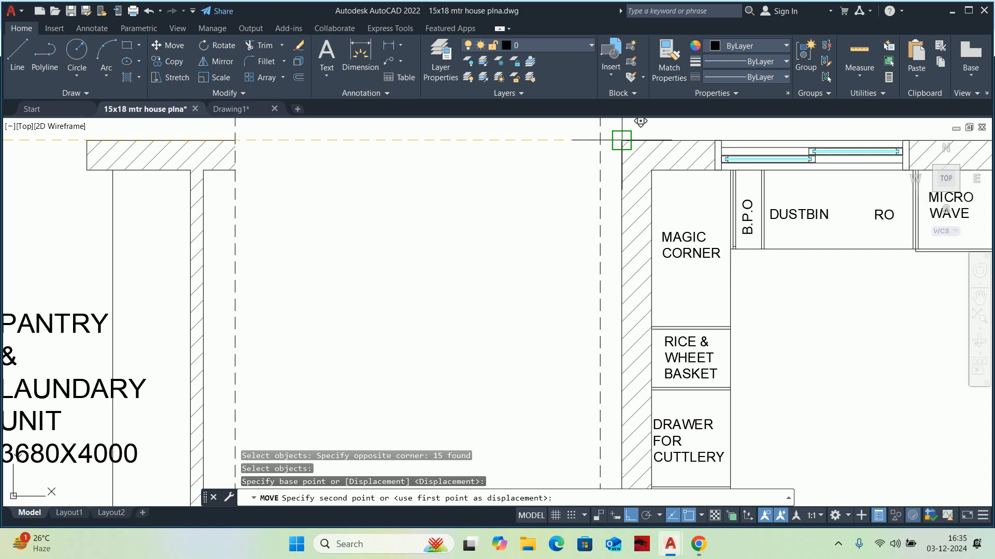
scroll(622, 139, "up", 3)
key("Escape")
key("Escape")
key("Escape")
scroll(622, 140, "down", 5)
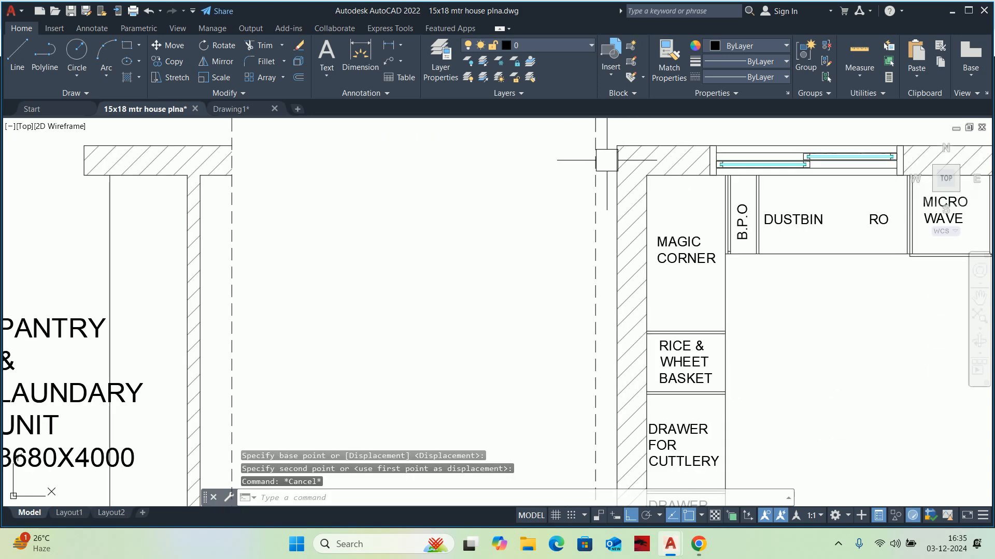
Project a vertical construction line from the right outer edge of the B.P.O unit down through the elevation
scroll(600, 171, "up", 3)
middle_click_drag(590, 187, 563, 251)
scroll(550, 158, "up", 2)
type("x")
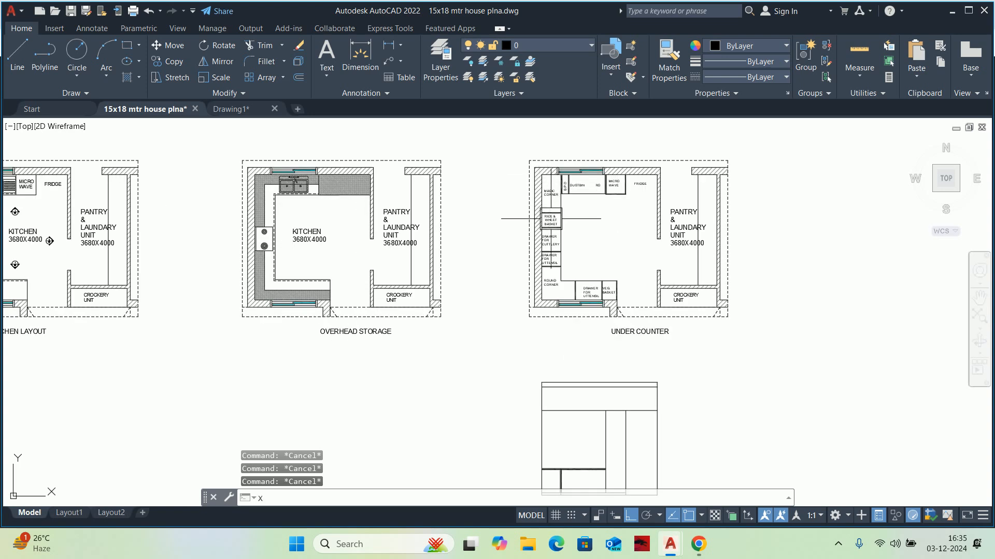
type("l")
key("Return")
type("v")
key("Return")
scroll(552, 169, "up", 6)
scroll(660, 322, "up", 6)
left_click(535, 279)
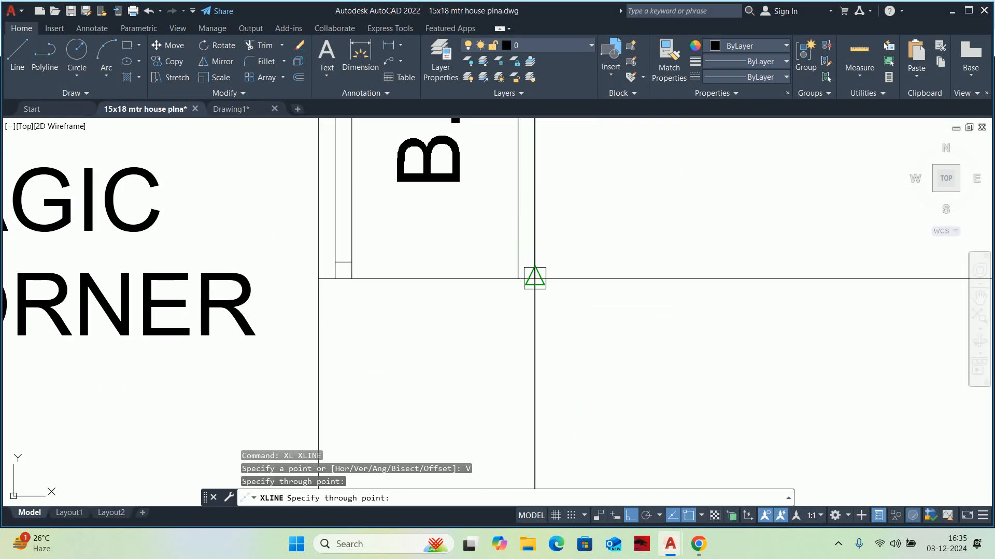
scroll(522, 378, "down", 10)
key("Escape")
Trim the projected B.P.O line to the span between the plinth line and the lowest countertop line
scroll(469, 193, "up", 12)
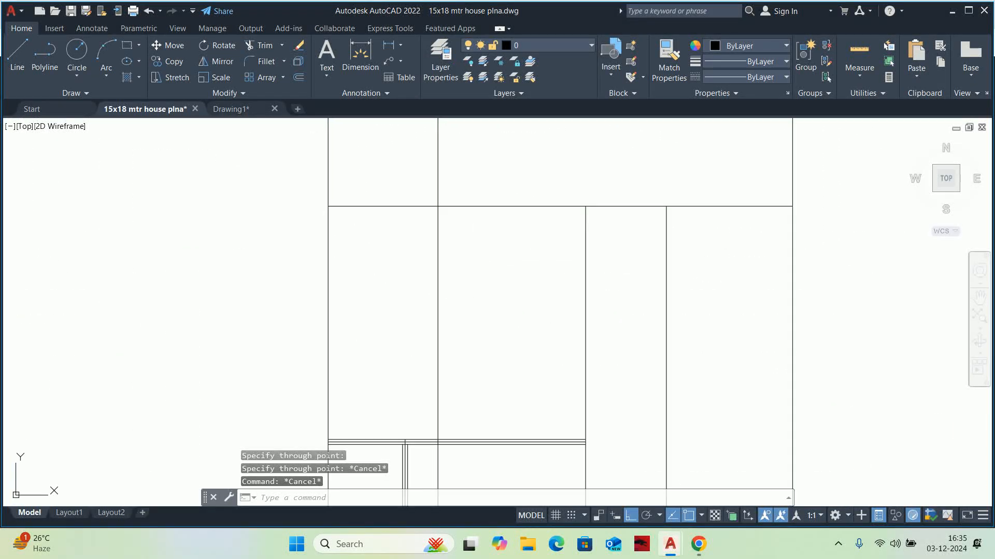
key("Escape")
type("tr")
key("space")
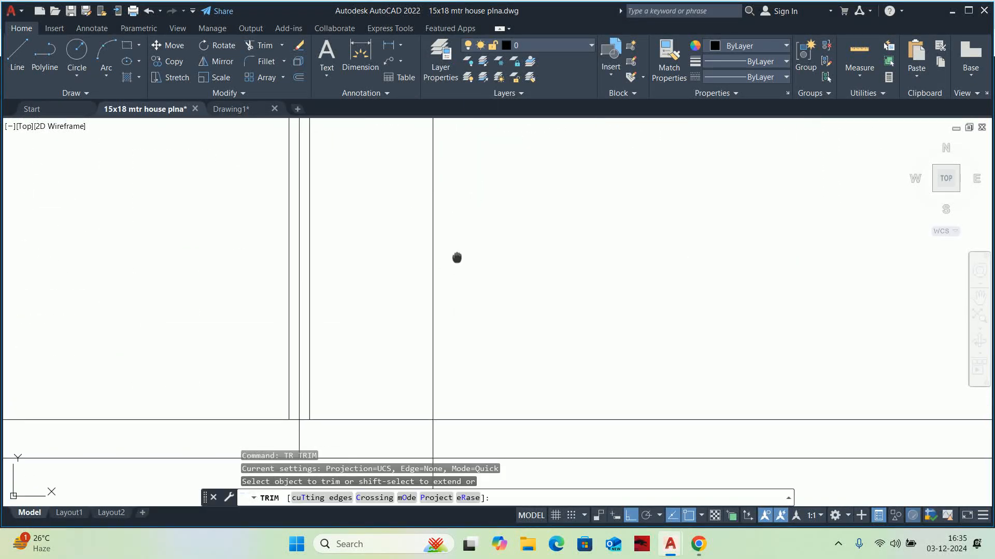
middle_click_drag(458, 258, 461, 117)
left_click(439, 376)
scroll(430, 250, "down", 6)
middle_click_drag(430, 244, 434, 328)
scroll(418, 223, "up", 4)
scroll(462, 210, "up", 6)
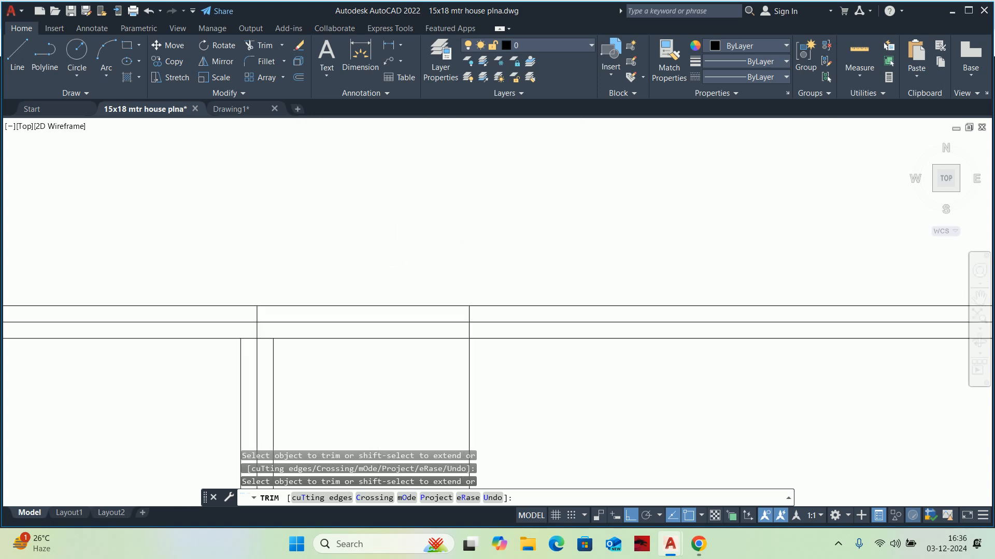
middle_click_drag(460, 337, 471, 151)
key("Escape")
key("Escape")
key("Escape")
Offset the B.P.O line 20 mm to the left to form its side panel
scroll(477, 207, "down", 4)
type("o")
key("Return")
type("10")
key("Return")
left_click(473, 244)
left_click(424, 232)
key("Escape")
key("Escape")
key("Escape")
scroll(422, 224, "up", 5)
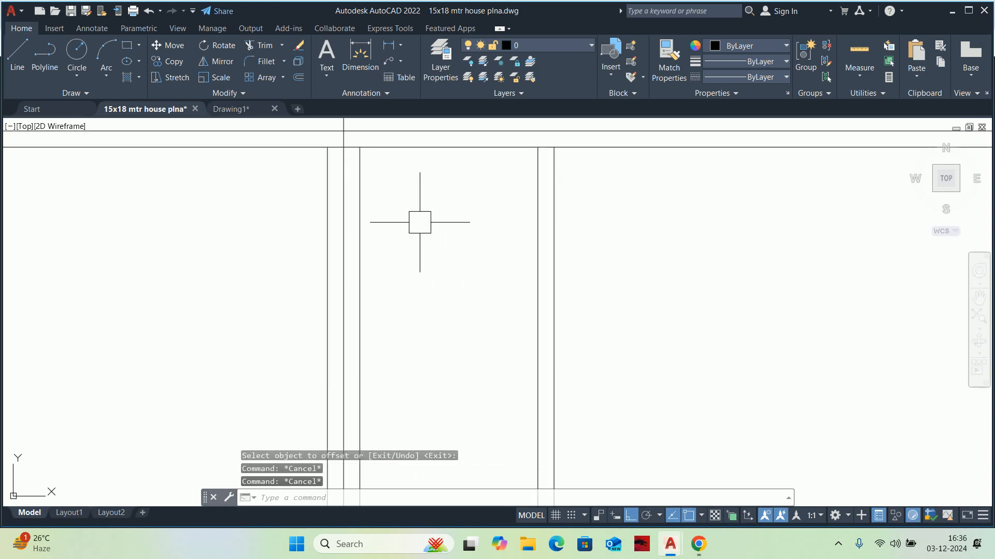
Measure the gap between the corner unit's panel and the B.P.O side panel
middle_click_drag(419, 222, 427, 271)
left_click(850, 54)
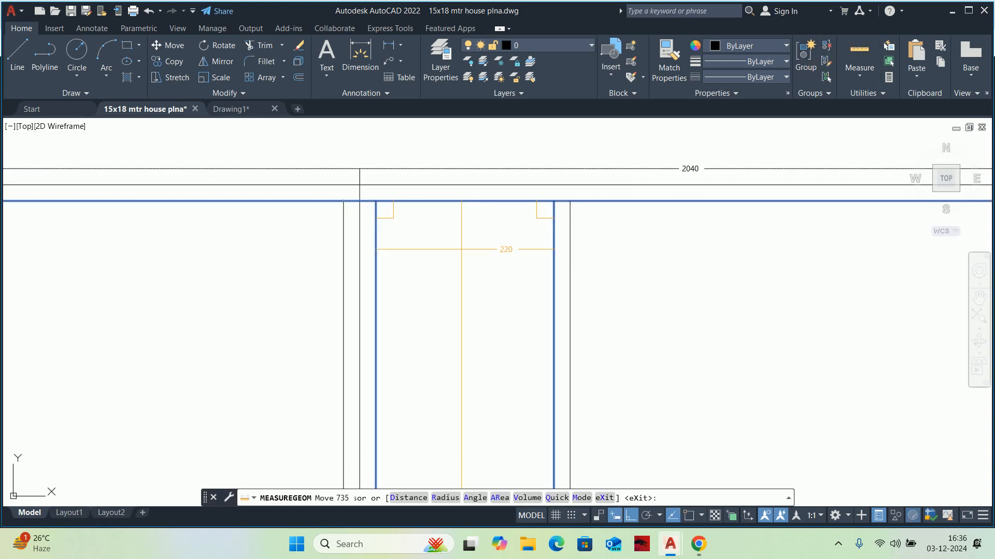
key("Escape")
Offset the corner divider's right panel line another 20 mm to the right
scroll(409, 240, "down", 2)
type("o")
key("Return")
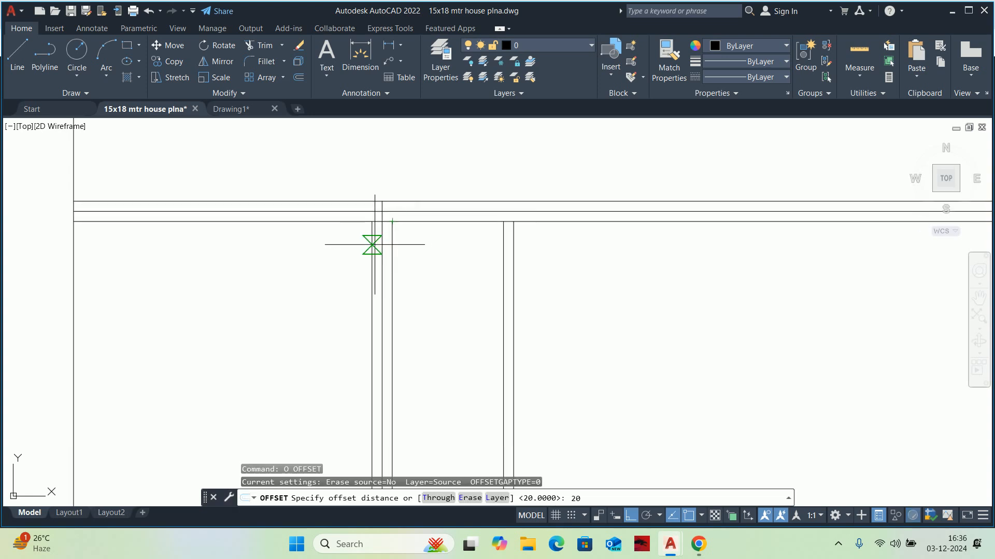
key("Return")
scroll(370, 241, "up", 4)
left_click(438, 240)
left_click(458, 240)
key("Escape")
key("Escape")
key("Escape")
Erase the leftmost panel line of the corner unit's divider
left_click(382, 243)
scroll(370, 240, "down", 3)
key("Delete")
key("Escape")
middle_click_drag(399, 252, 391, 233)
key("Escape")
scroll(391, 233, "down", 1)
mouse_move(420, 297)
middle_mouse_down()
mouse_move(416, 263)
mouse_move(389, 244)
mouse_move(394, 294)
middle_mouse_up()
Offset the vertical line at the countertop's right end 20 mm to the left to form an end panel
scroll(377, 284, "up", 2)
scroll(377, 252, "down", 1)
mouse_move(378, 216)
middle_mouse_down()
mouse_move(389, 248)
mouse_move(300, 259)
mouse_move(358, 260)
mouse_move(337, 285)
mouse_move(374, 294)
middle_mouse_up()
scroll(356, 255, "down", 2)
scroll(356, 262, "down", 4)
scroll(337, 284, "down", 4)
scroll(375, 291, "down", 2)
middle_click_drag(382, 244, 389, 317)
scroll(390, 204, "up", 6)
scroll(416, 220, "down", 4)
scroll(412, 347, "up", 8)
key("Return")
type("20")
key("Return")
scroll(401, 367, "up", 2)
left_click(419, 349)
left_click(358, 349)
key("Escape")
key("Escape")
key("Escape")
Trim the new end panel line where it rises above the lowest countertop line
scroll(381, 307, "up", 6)
type("TR")
key("Return")
left_click(482, 166)
middle_click_drag(482, 166, 441, 267)
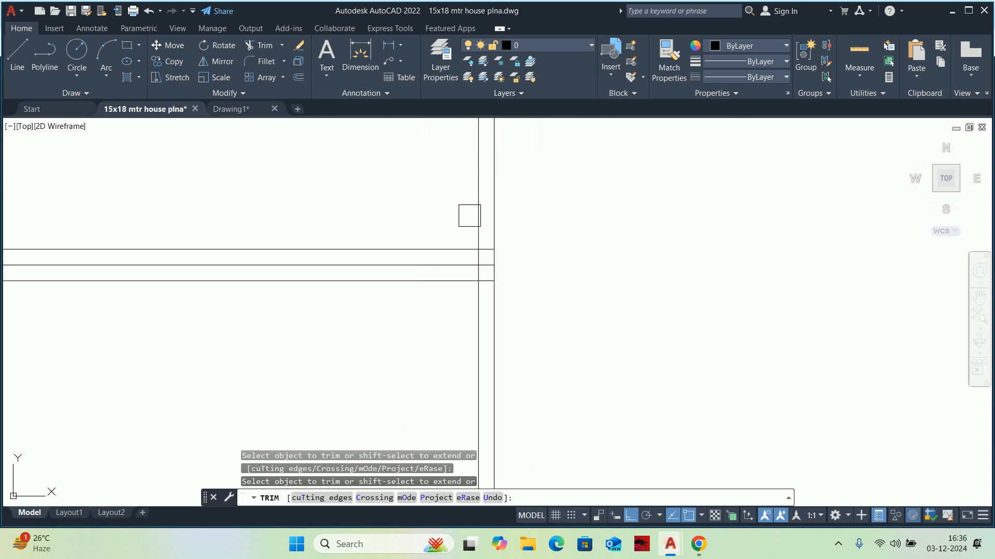
scroll(466, 257, "up", 6)
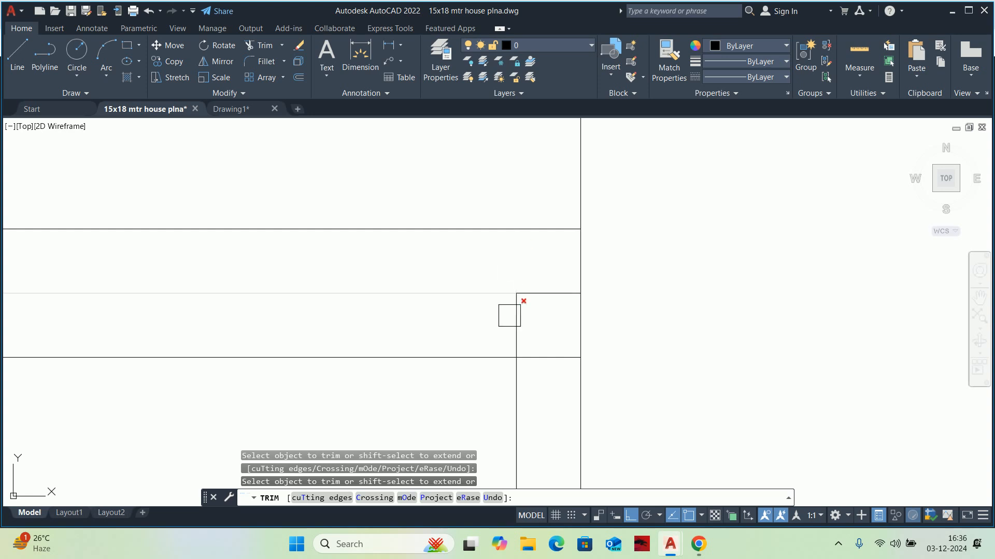
scroll(496, 330, "down", 12)
middle_click_drag(445, 375, 475, 228)
key("Escape")
key("Escape")
key("Escape")
scroll(416, 290, "up", 4)
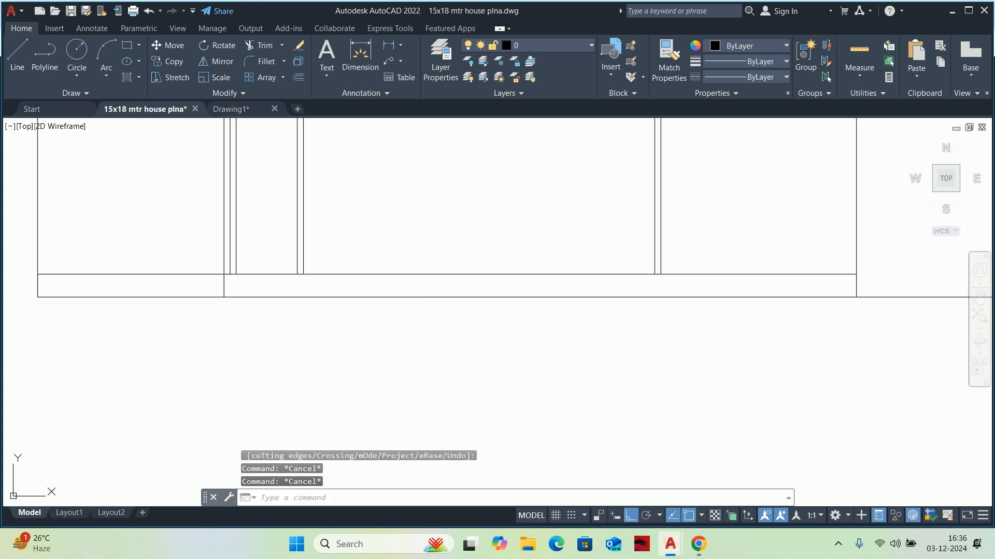
Offset the plinth's top line 20 mm upward to form the base units' bottom panel
middle_click_drag(417, 294, 367, 340)
type("o")
key("Return")
type("20")
key("Return")
scroll(381, 342, "up", 2)
left_click(367, 309)
left_click(373, 262)
key("Escape")
key("Escape")
Trim the vertical panel lines below the new bottom panel line and remove that line's portion across the corner unit
type("TR")
key("Return")
scroll(693, 305, "up", 3)
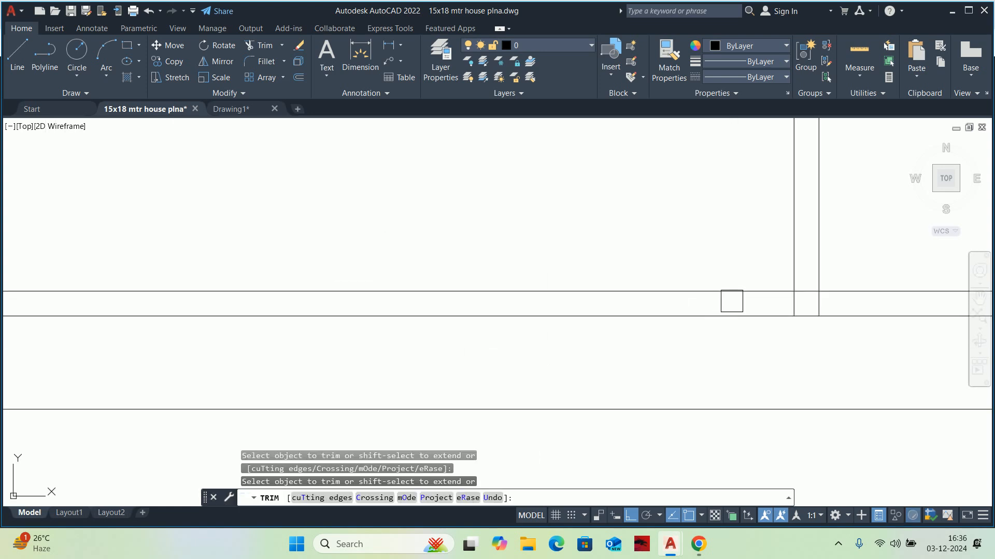
scroll(803, 292, "up", 4)
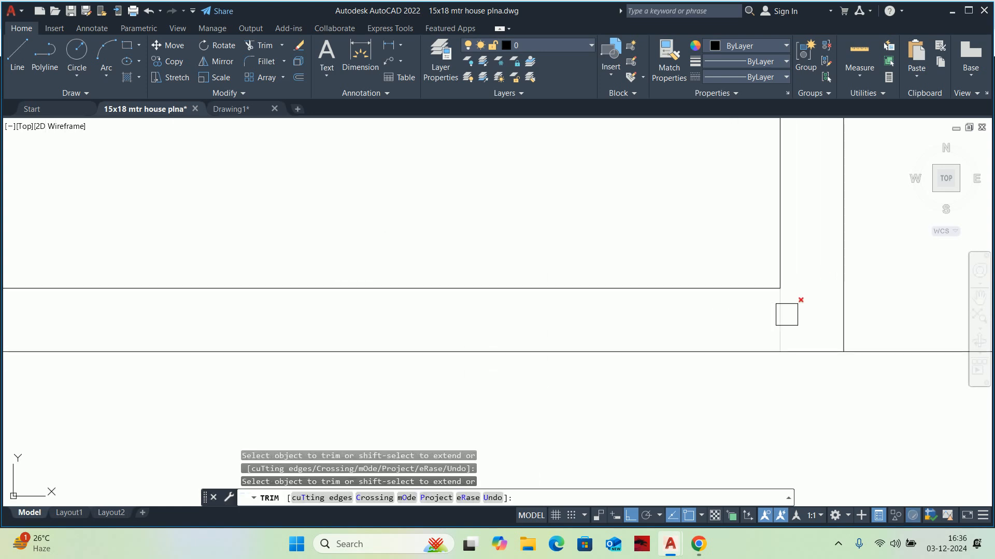
scroll(718, 317, "down", 5)
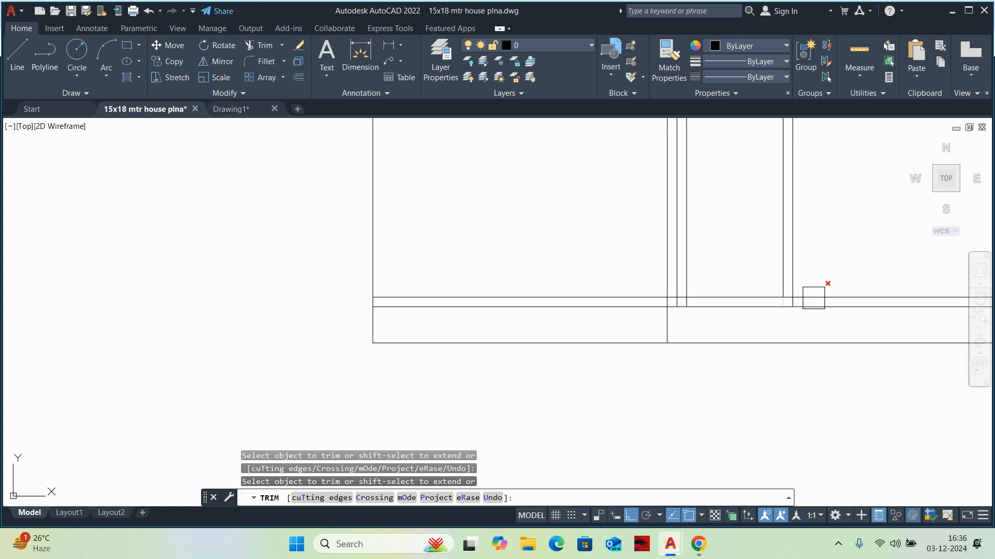
middle_click_drag(788, 303, 711, 292)
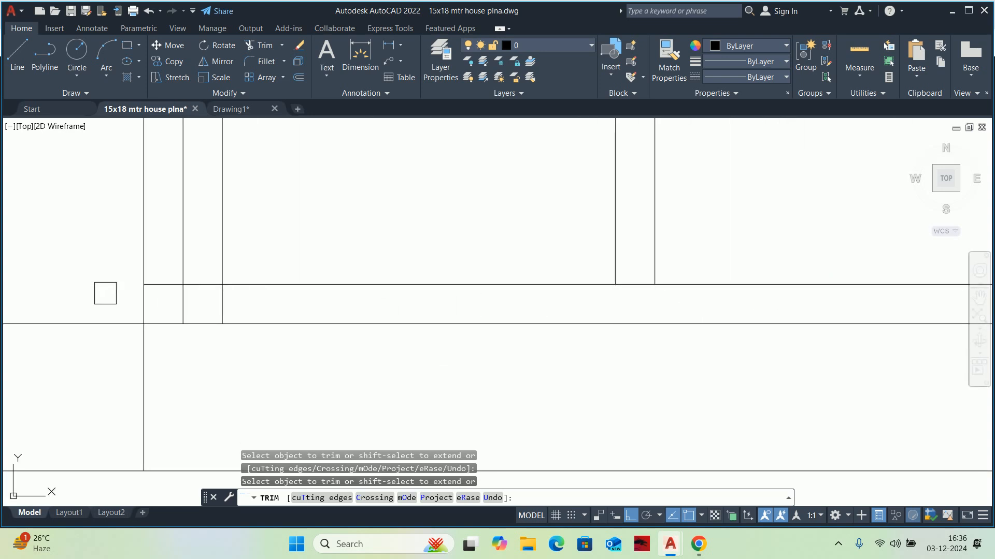
scroll(147, 290, "up", 2)
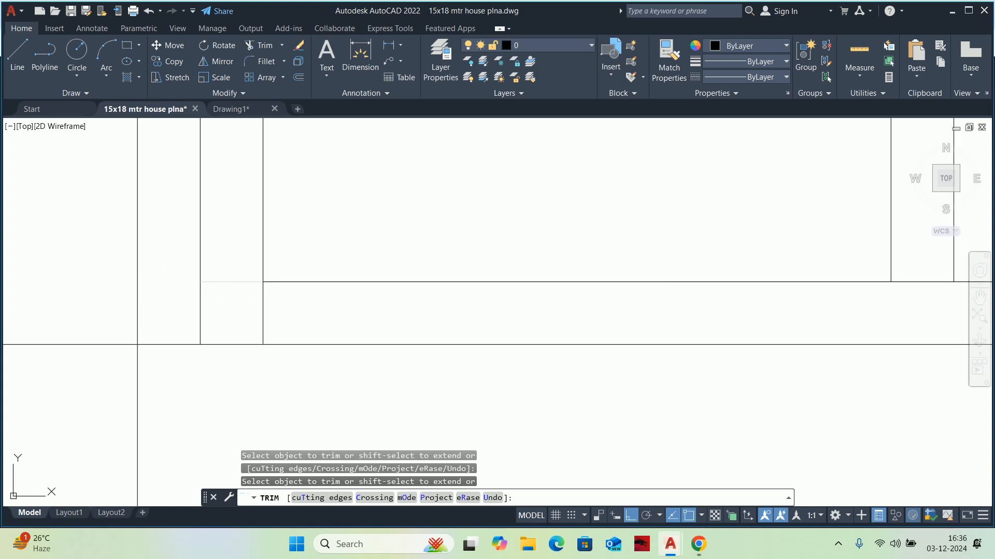
scroll(260, 309, "down", 4)
Extend the bottom panel line back to the corner unit's divider and trim the leftover pieces at their crossing
left_click(299, 298, "shift")
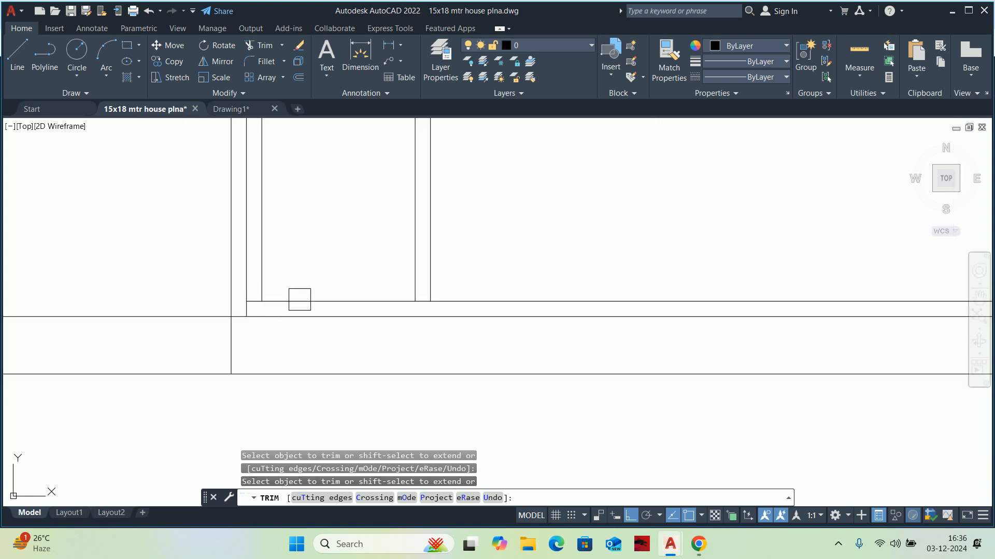
scroll(317, 270, "down", 4)
scroll(504, 274, "up", 5)
scroll(513, 291, "down", 2)
middle_click_drag(353, 242, 452, 296)
middle_click_drag(377, 299, 388, 309)
scroll(274, 386, "up", 2)
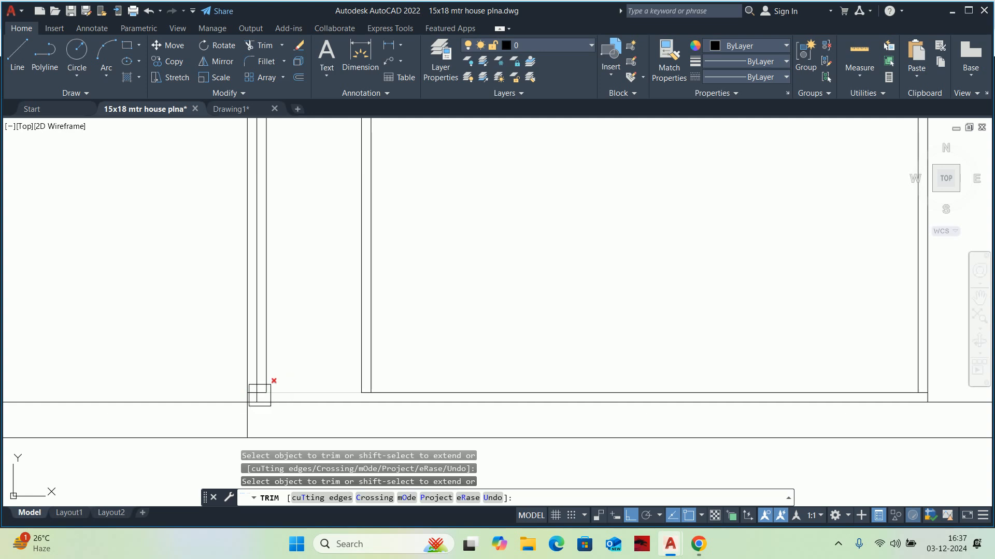
scroll(255, 397, "up", 4)
left_click(255, 398)
left_click(278, 395)
scroll(315, 373, "down", 6)
key("Escape")
middle_click_drag(339, 323, 341, 342)
key("Escape")
key("Escape")
Draw a circle centred where the corner divider meets the countertop's middle line, with its radius reaching the countertop's top line
scroll(338, 276, "up", 2)
middle_click_drag(333, 272, 345, 320)
scroll(329, 265, "up", 6)
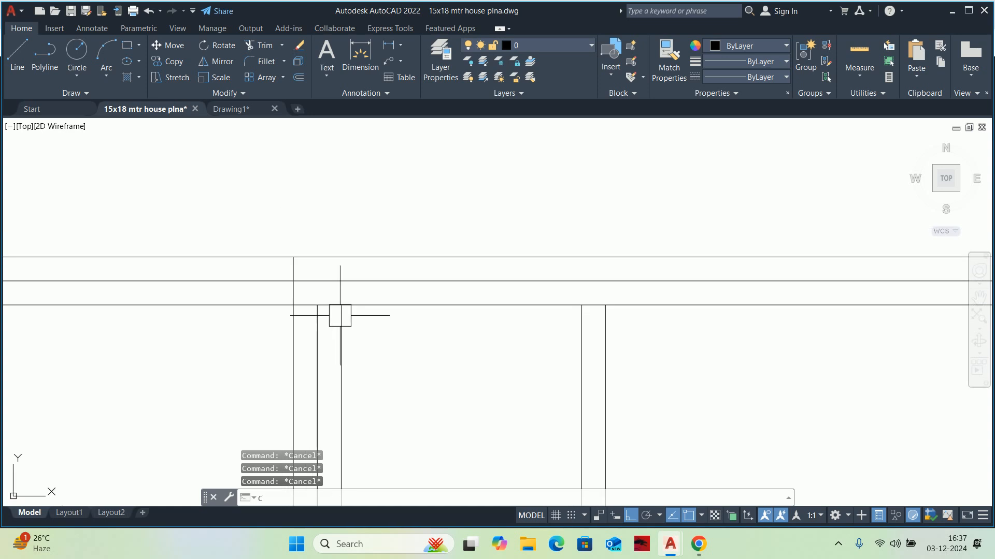
type("c")
key("Return")
scroll(320, 302, "up", 1)
left_click(277, 268)
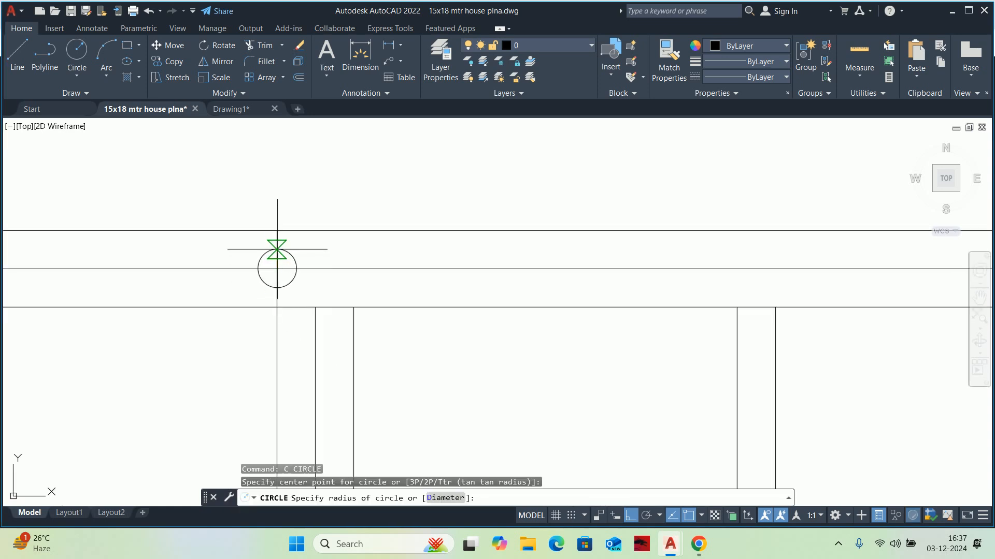
left_click(277, 231)
key("Escape")
key("Escape")
Trim away the left half of the circle, leaving a semicircular countertop nosing
type("tr")
key("Return")
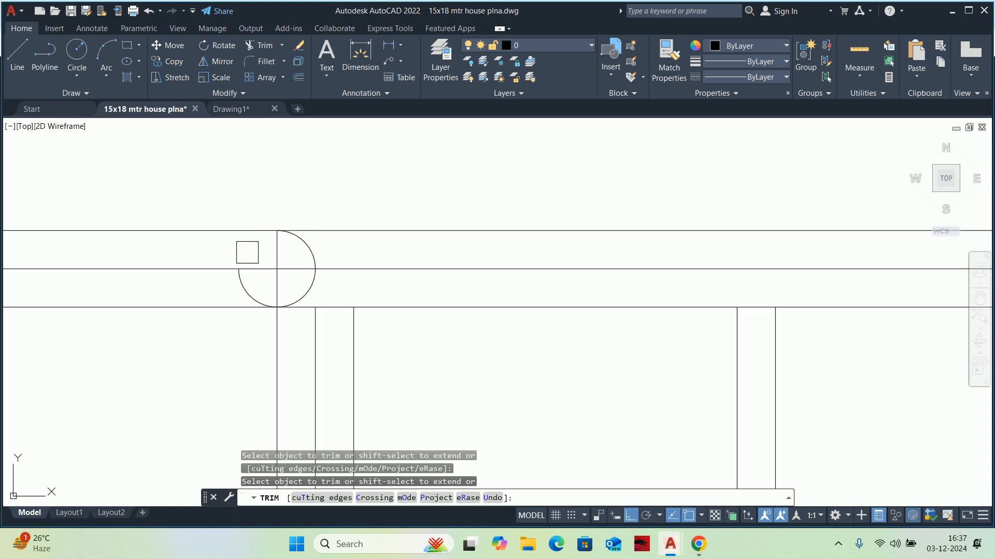
left_click(240, 294)
key("Escape")
Move the semicircle left so its outermost point sits on the corner divider's leftmost line
type("m")
key("Return")
left_click(315, 271)
key("Return")
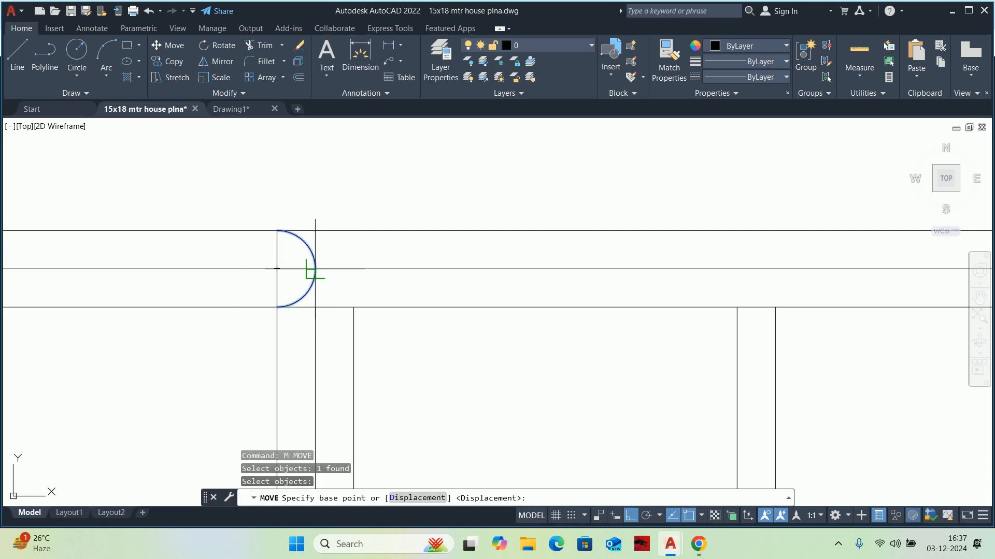
left_click(315, 269)
left_click(276, 269)
Move the semicircular nosing 50 mm to the right along the countertop
key("Return")
left_click(265, 242)
key("Return")
left_click(253, 196)
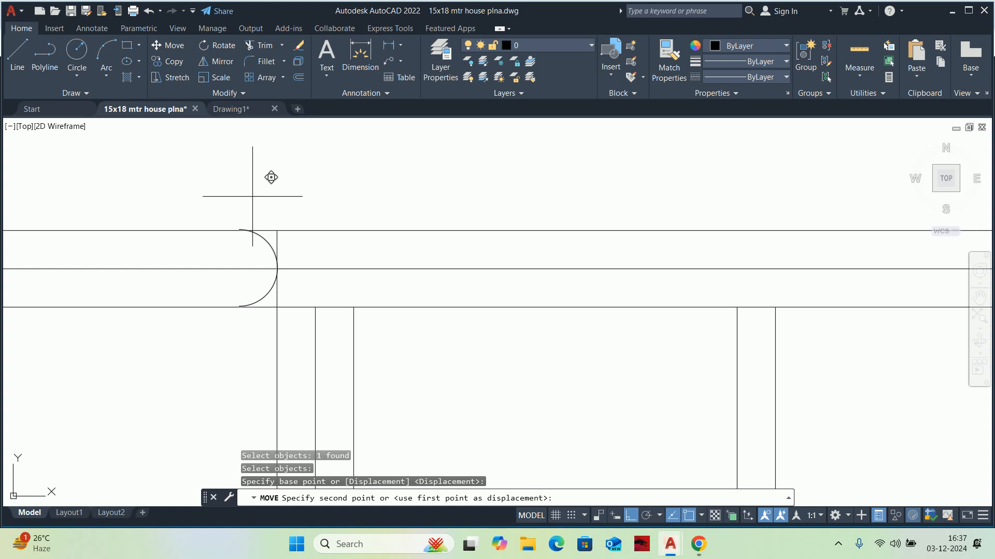
type("5")
key("Return")
key("Escape")
key("Escape")
key("Escape")
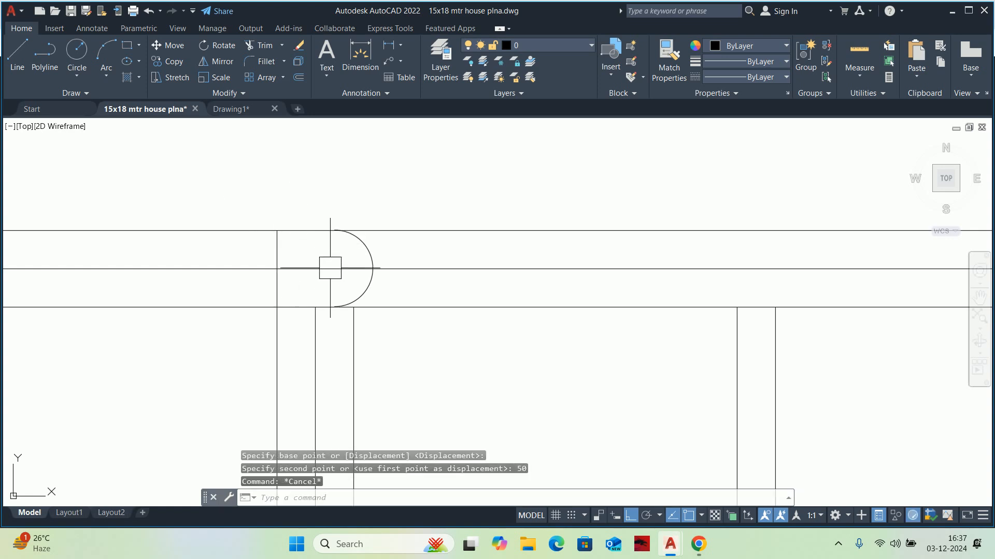
Trim the divider line inside the countertop and remove the countertop's middle line on both sides of the nosing
middle_click_drag(335, 294, 333, 270)
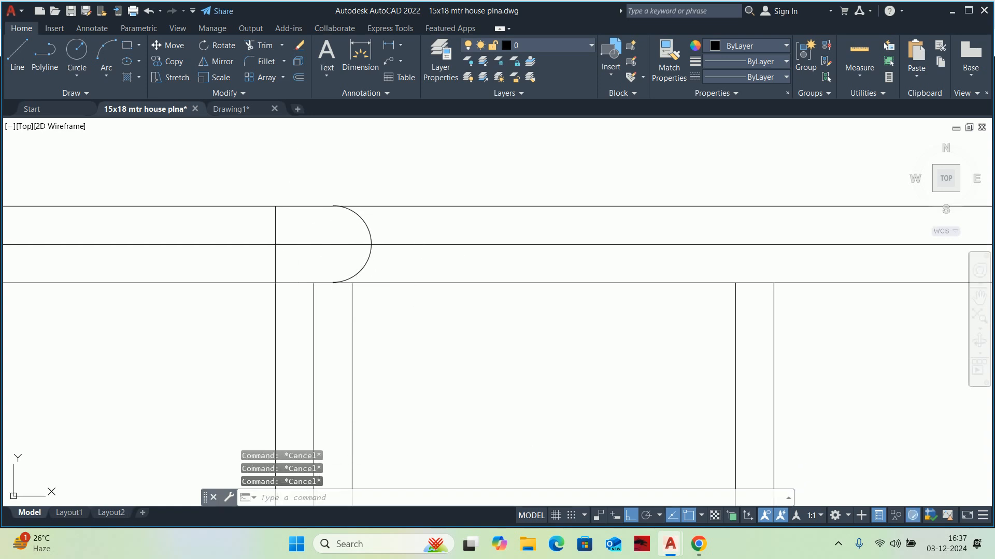
type("tr")
key("Return")
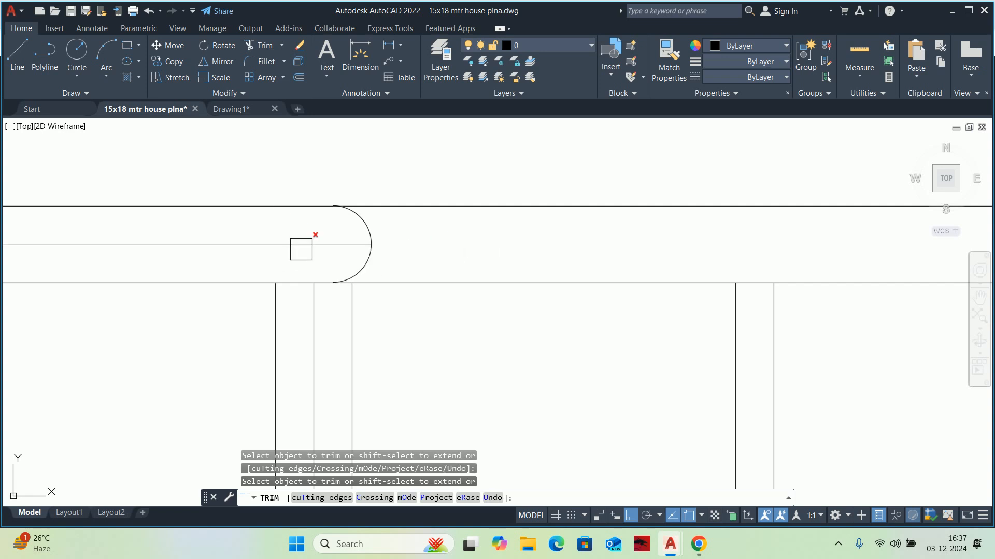
scroll(295, 249, "down", 4)
scroll(317, 271, "up", 2)
key("Escape")
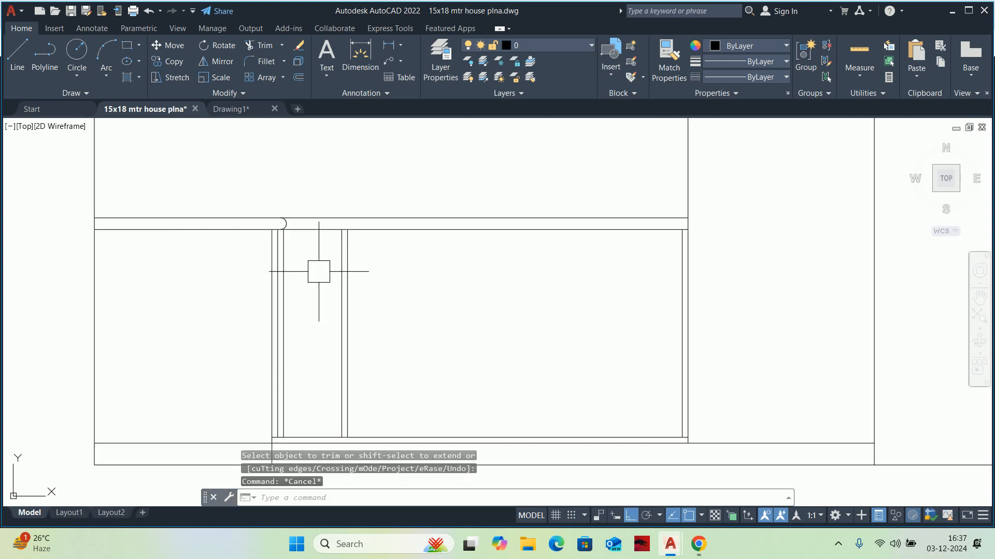
key("Escape")
key("Escape")
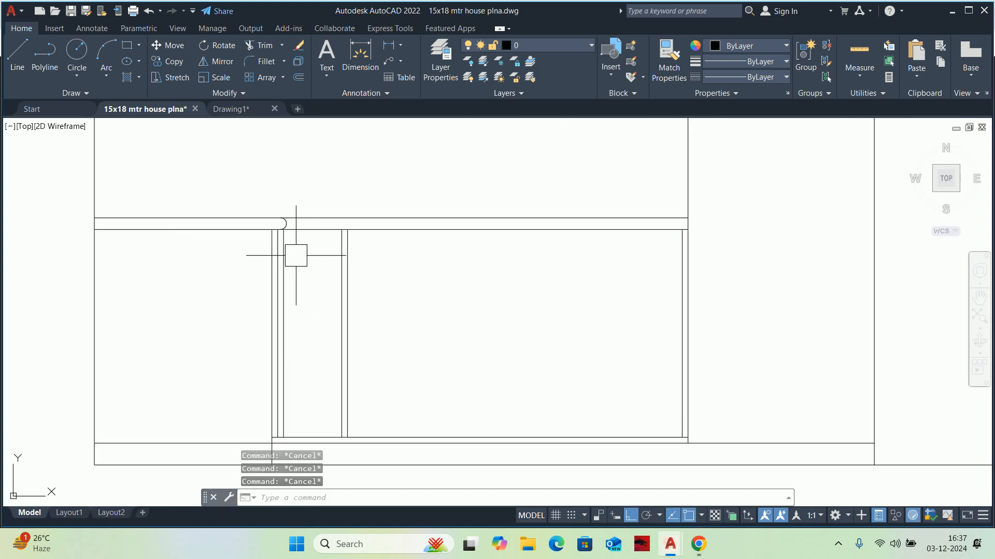
Offset the countertop's bottom line 20 mm downward to form the base units' top panel
type("o")
key("Return")
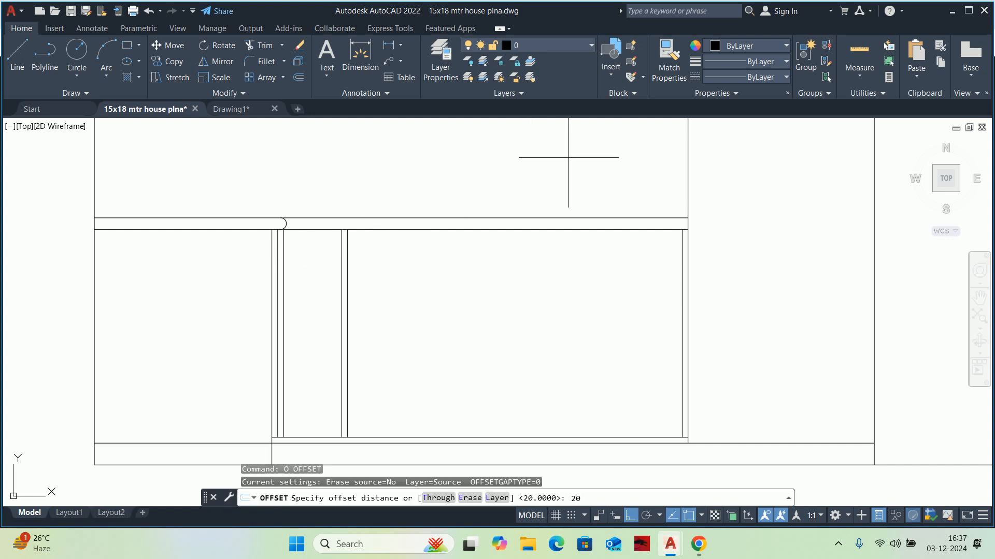
key("Return")
scroll(461, 228, "up", 2)
left_click(429, 230)
left_click(418, 259)
key("Escape")
key("Escape")
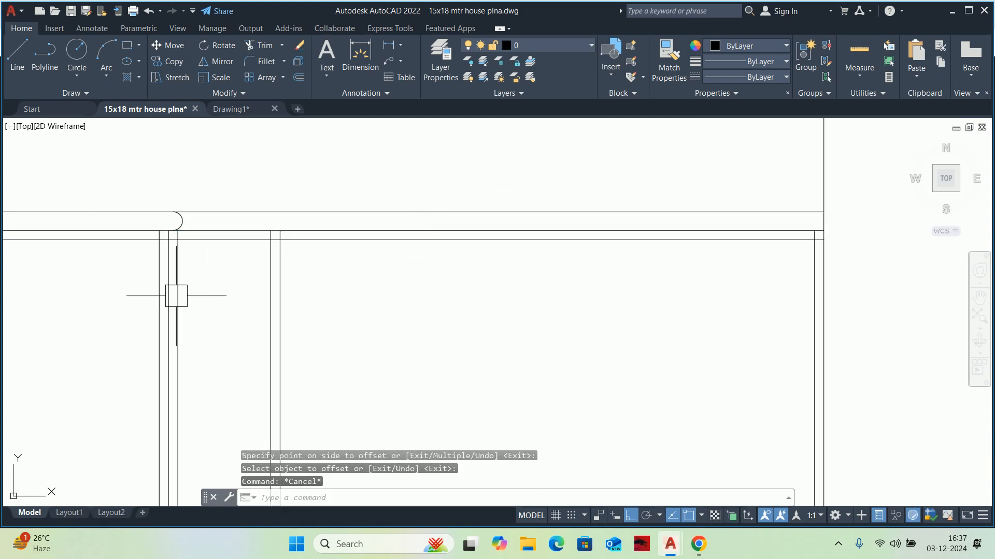
Trim the overlaps between the new top panel line and the divider and panel lines beneath the countertop
middle_click_drag(173, 295, 288, 289)
type("tr")
key("Return")
scroll(283, 212, "up", 3)
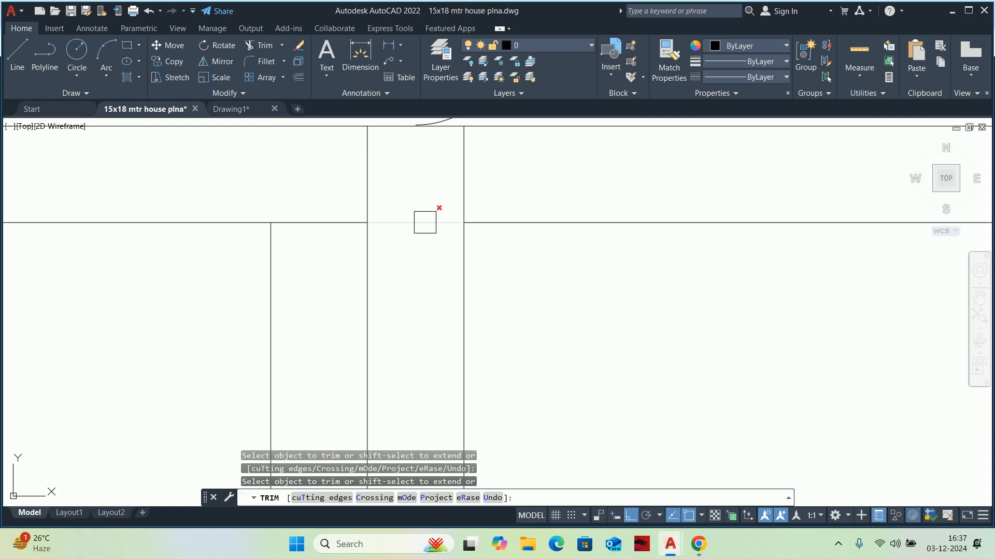
scroll(397, 234, "down", 4)
scroll(373, 233, "up", 2)
scroll(723, 236, "up", 2)
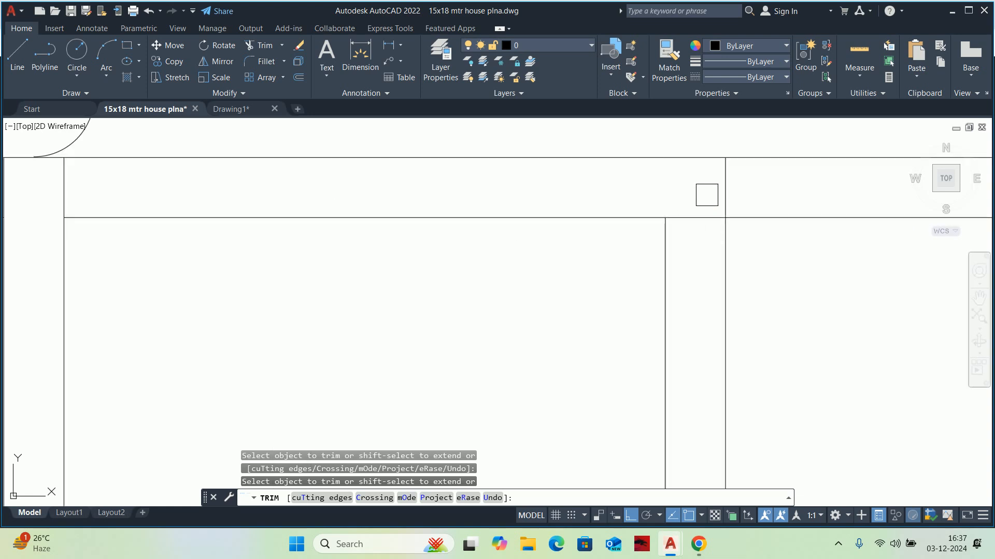
scroll(531, 192, "down", 3)
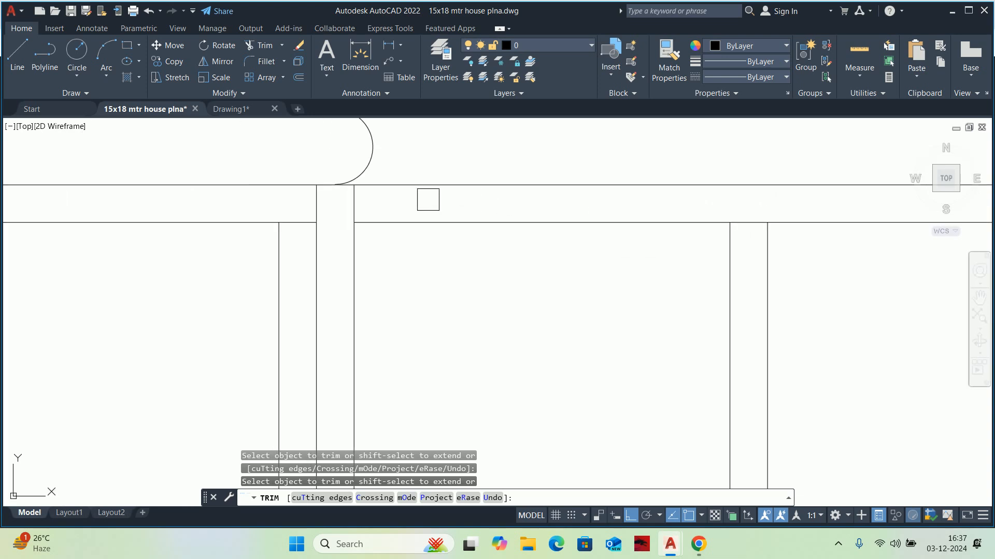
scroll(453, 327, "down", 4)
scroll(754, 204, "up", 4)
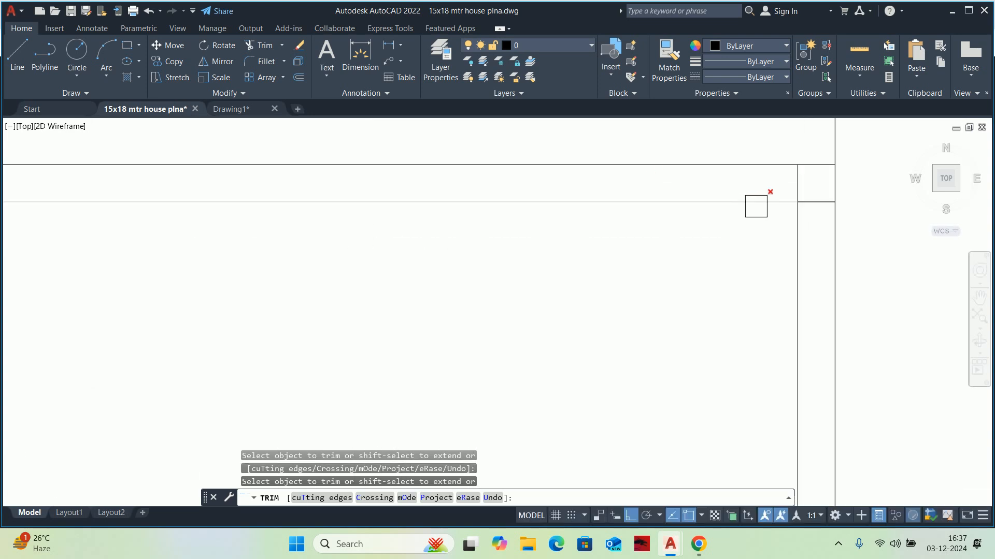
key("Escape")
scroll(801, 181, "down", 5)
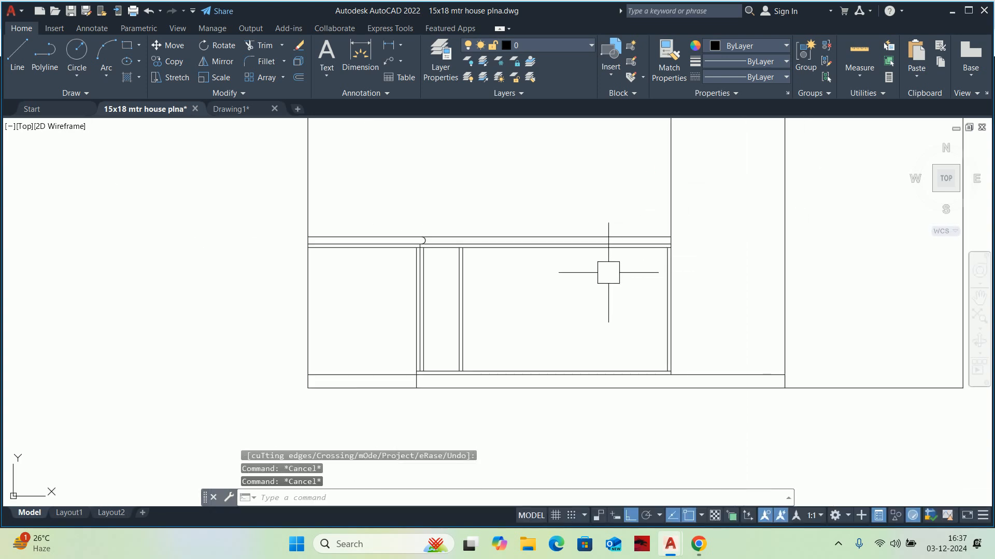
Try to offset the plinth's top line 20 mm upward as the bottom panel of the tall unit beside the countertop
scroll(594, 296, "down", 2)
scroll(593, 296, "down", 2)
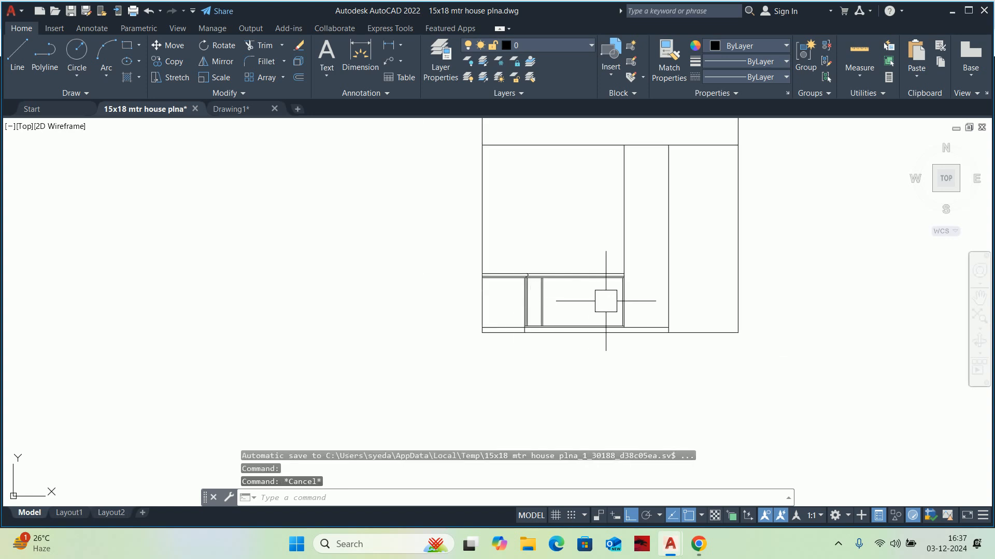
scroll(571, 313, "up", 3)
key("Escape")
key("Escape")
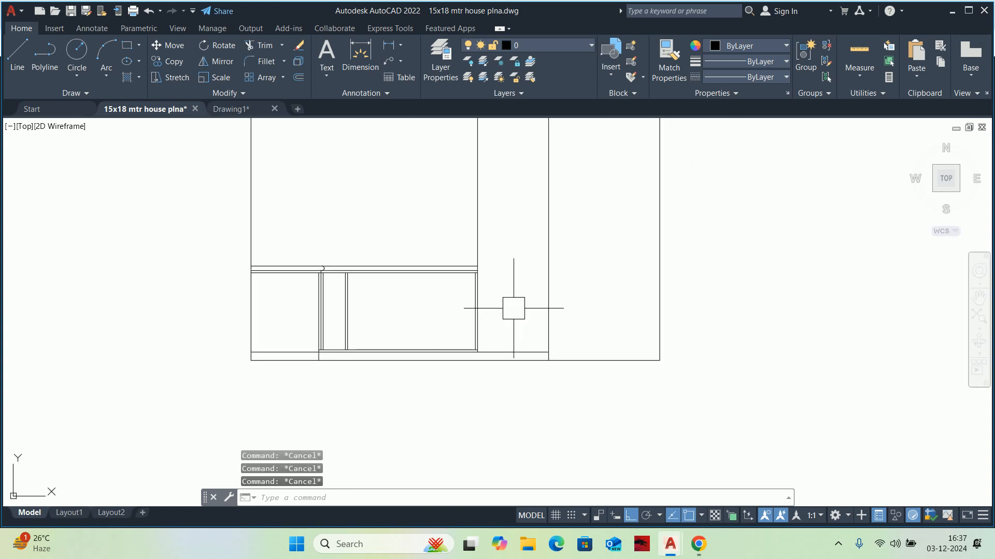
middle_click_drag(506, 260, 488, 284)
type("o")
key("Return")
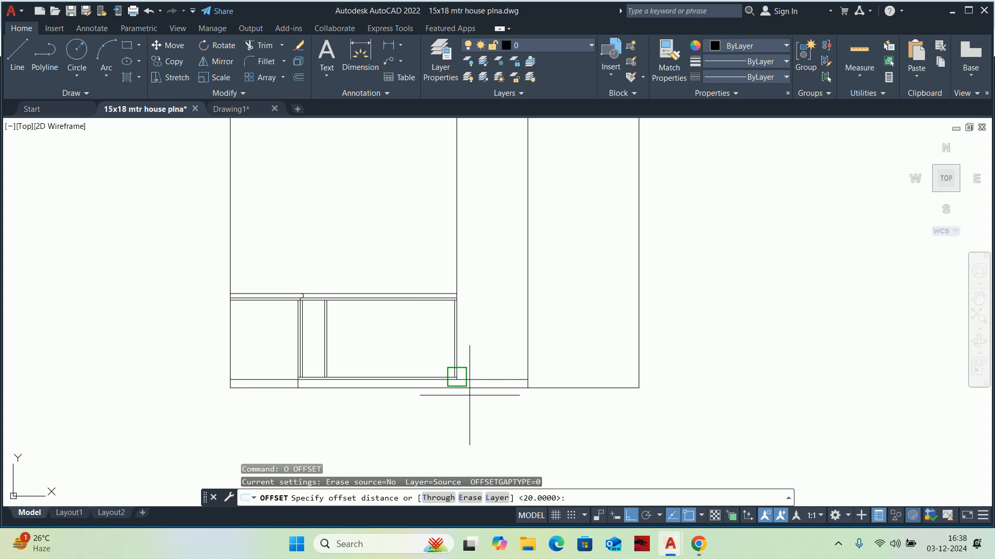
scroll(466, 377, "up", 4)
scroll(491, 371, "up", 2)
key("Return")
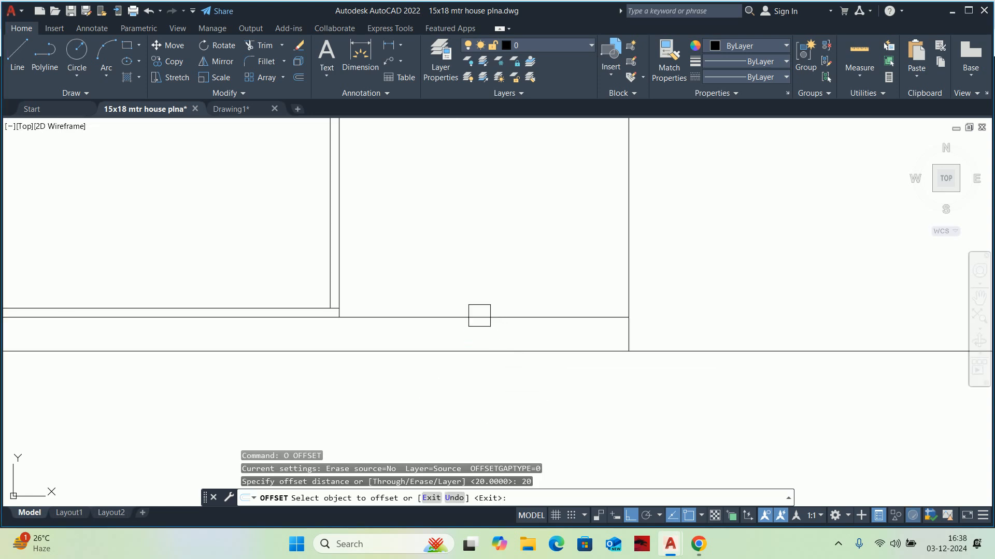
left_click(478, 316)
left_click(475, 280)
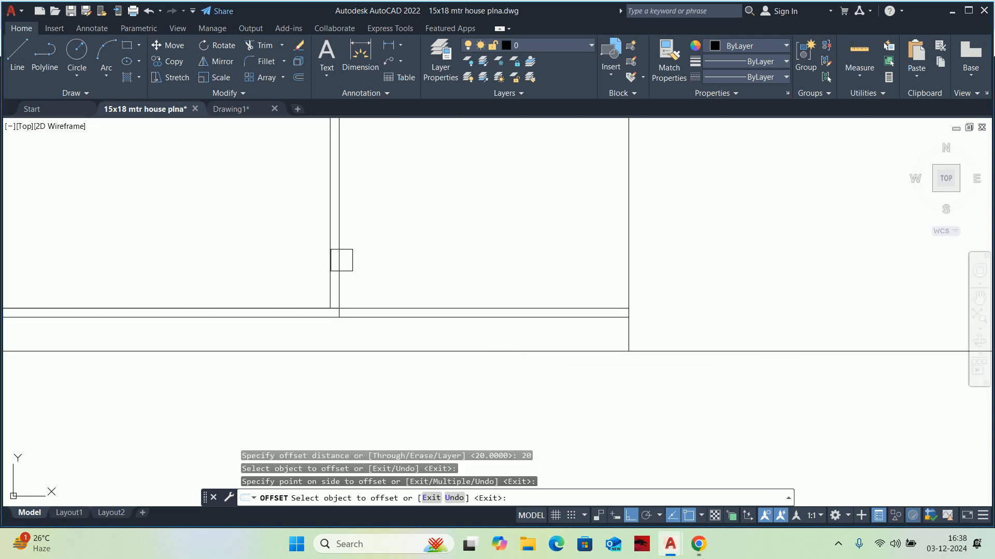
key("Escape")
key("Escape")
Create a polyline boundary from the tall unit's area between the countertop's right end and the next vertical line
scroll(425, 290, "down", 5)
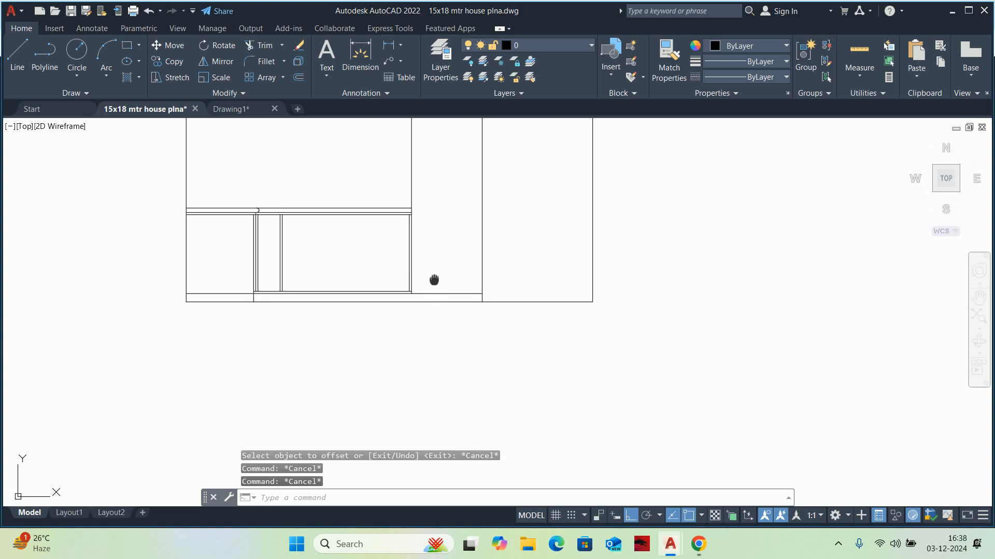
middle_click_drag(444, 310, 447, 311)
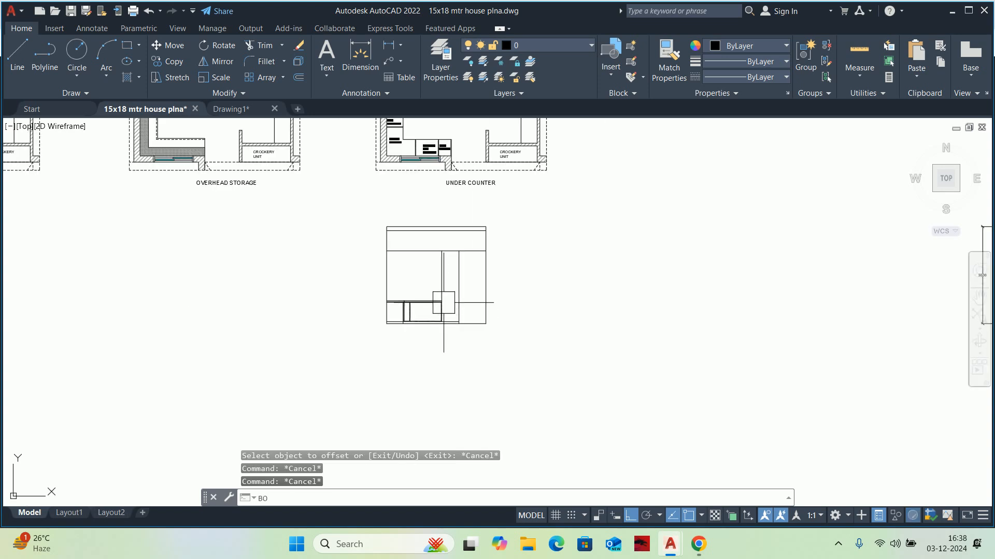
key("Return")
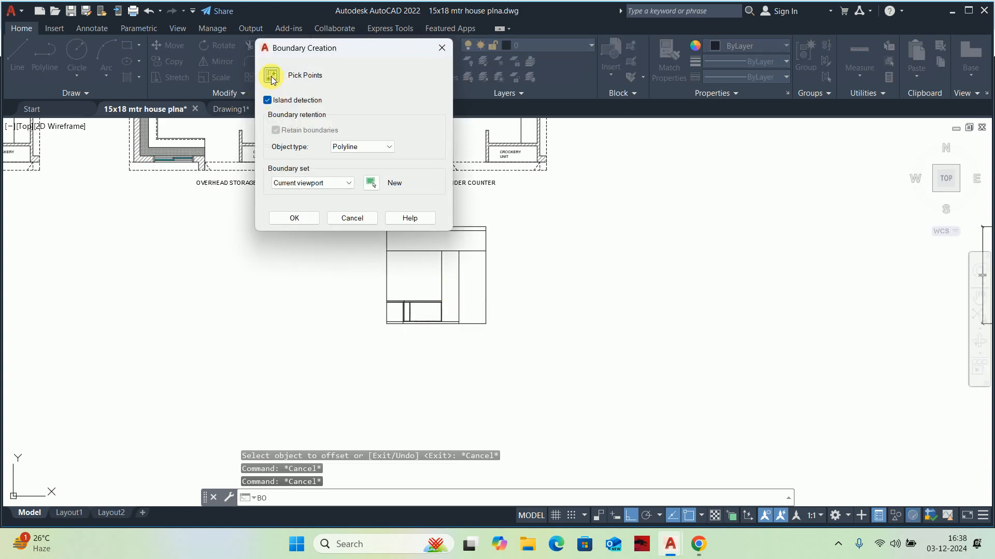
left_click(271, 77)
scroll(451, 217, "up", 2)
left_click(426, 275)
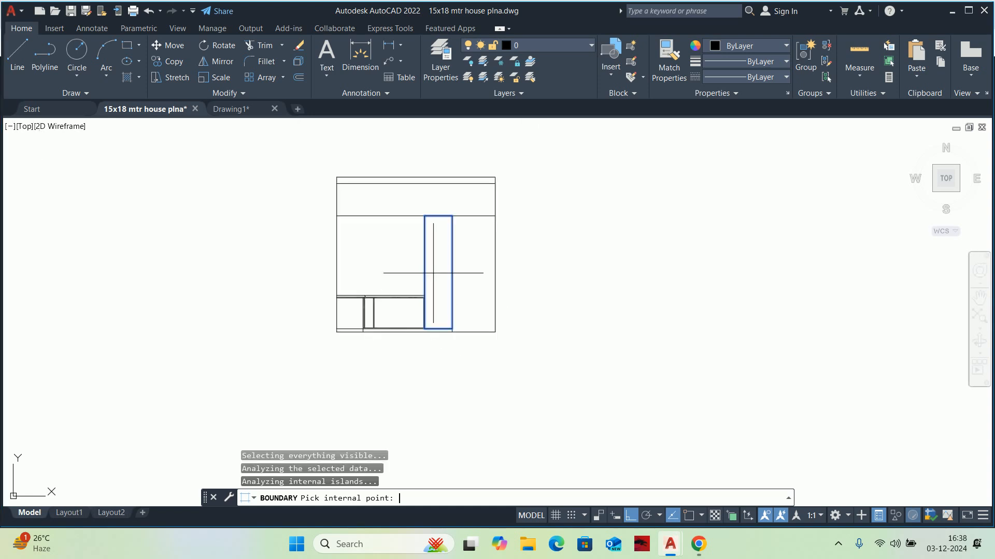
key("Return")
Offset the tall unit's boundary polyline 20 mm inward to form its panels
type("O")
key("Return")
type("2")
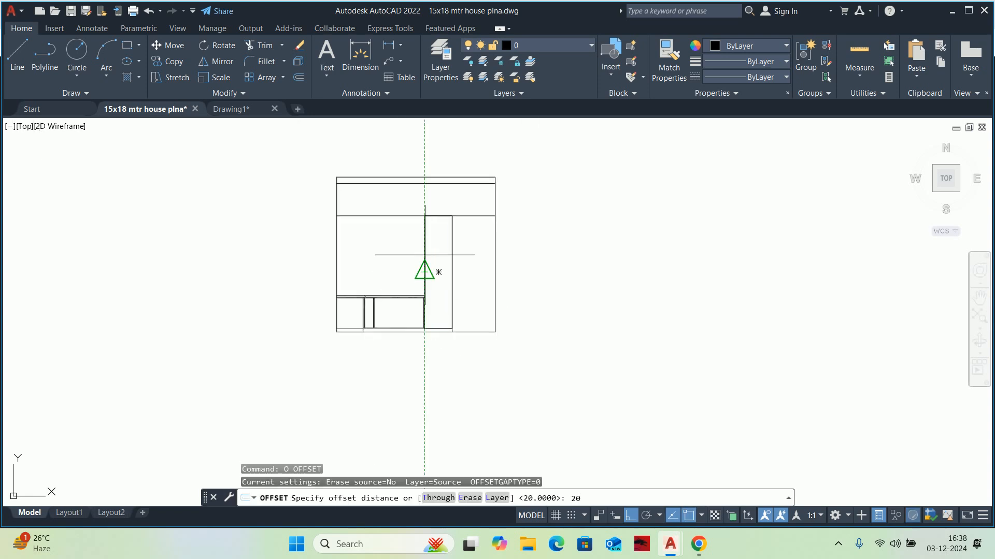
key("Return")
scroll(424, 255, "up", 3)
left_click(442, 184)
left_click(460, 329)
key("Escape")
scroll(453, 278, "down", 3)
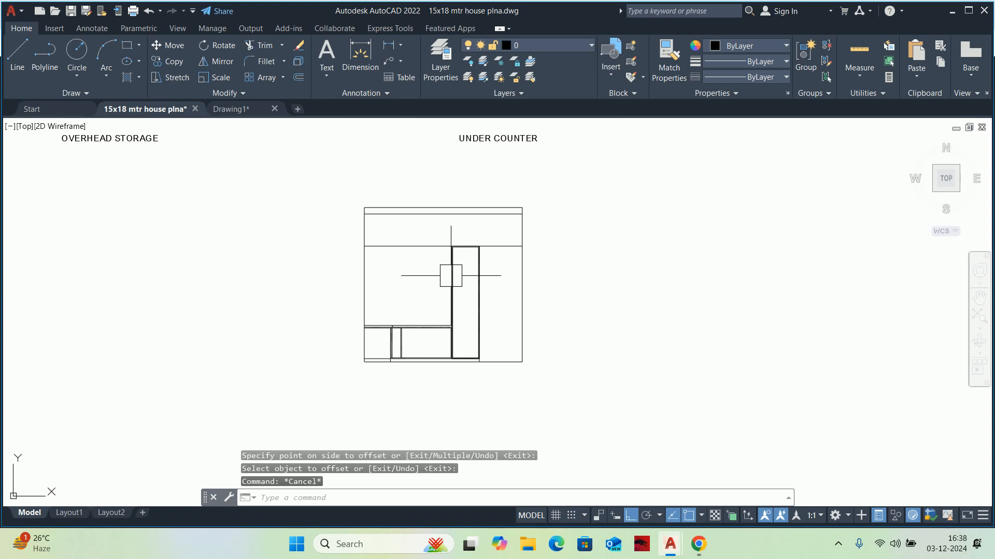
Explode the inner offset polyline of the tall unit beside the countertop
scroll(464, 347, "up", 3)
key("Escape")
scroll(451, 373, "up", 3)
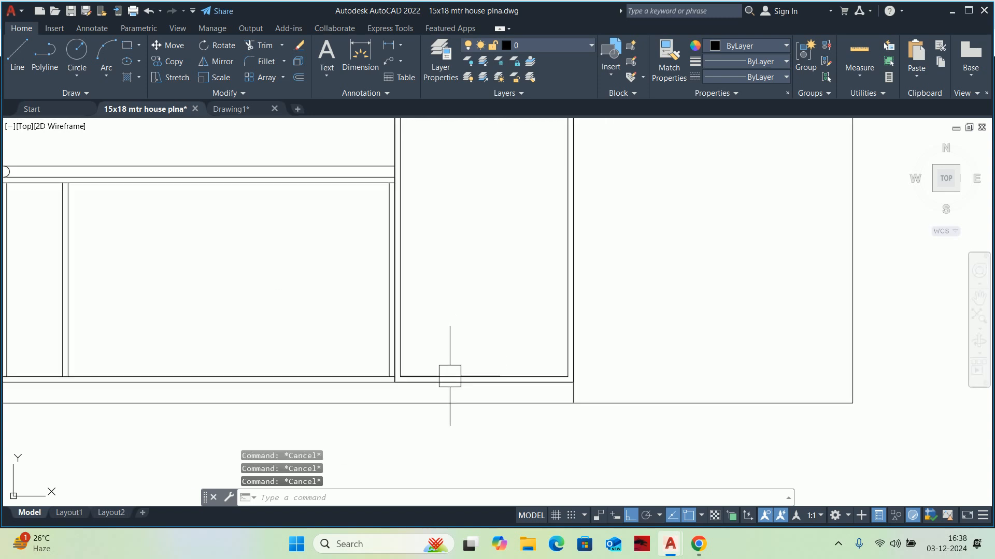
type("x")
key("Return")
scroll(450, 373, "up", 3)
left_click(443, 371)
key("Return")
Measure the height from the floor line to the top of the panel below the oven in the fully dimensioned reference elevation
scroll(440, 353, "down", 5)
key("Escape")
scroll(455, 300, "down", 10)
key("Escape")
middle_click_drag(461, 280, 493, 286)
middle_click_drag(244, 299, 387, 281)
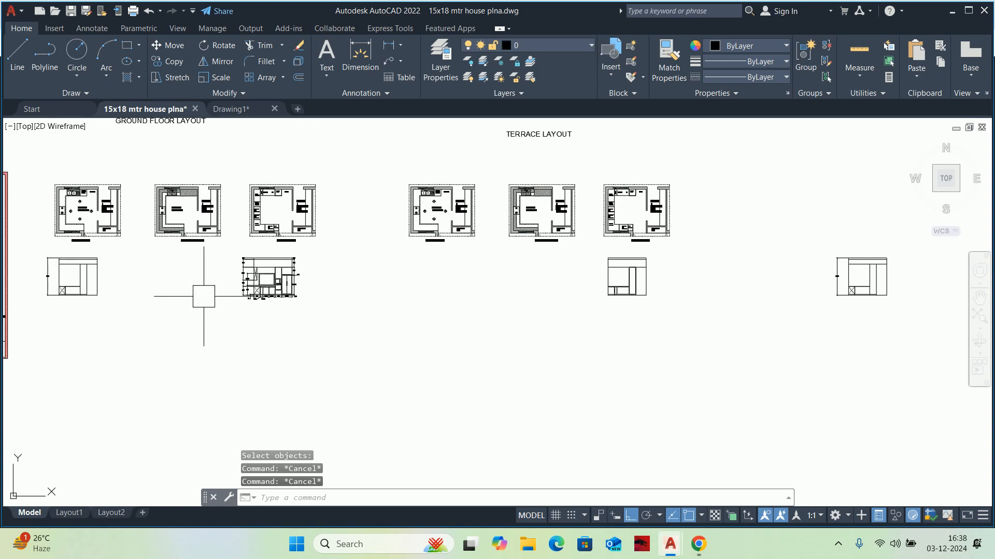
scroll(260, 299, "up", 15)
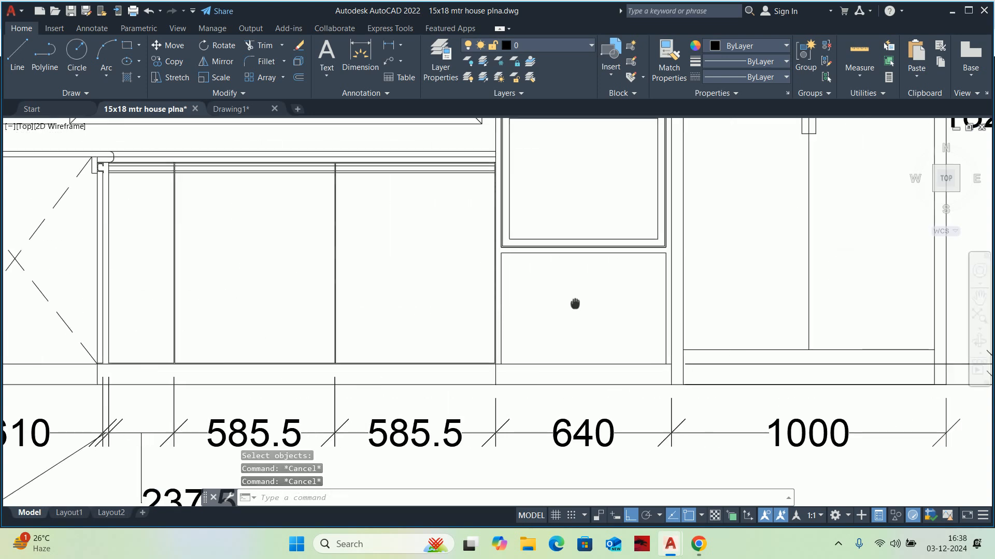
scroll(497, 296, "down", 2)
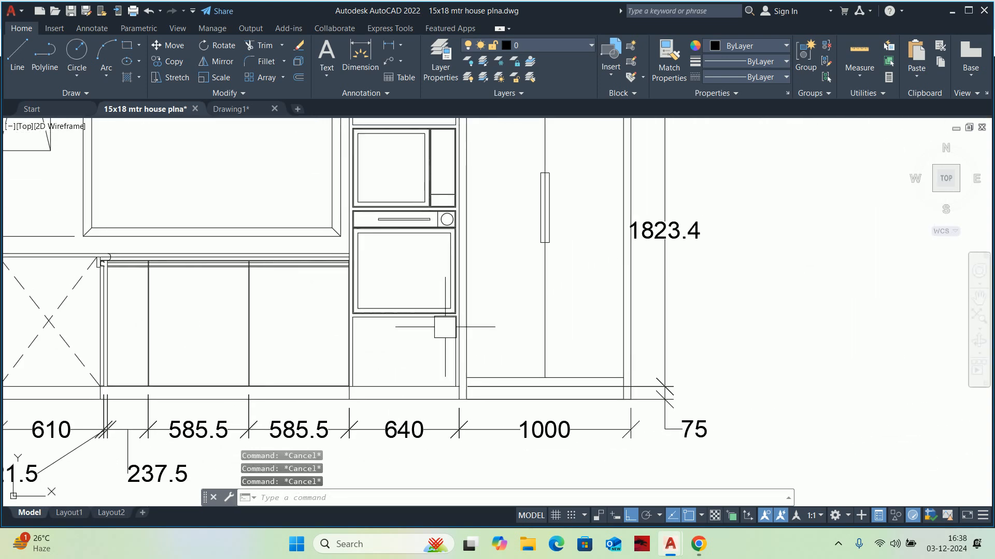
key("BackSpace")
type("DLI")
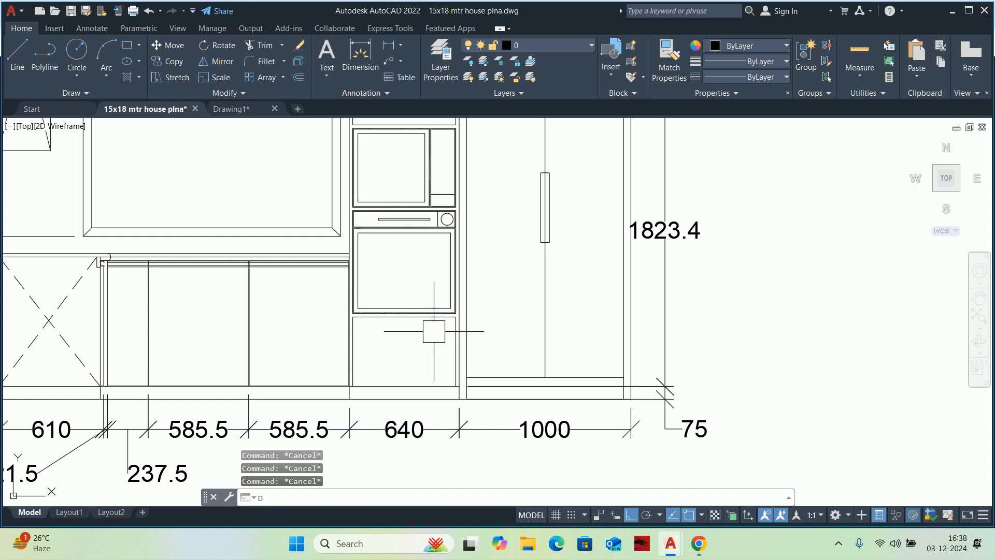
key("Return")
scroll(426, 433, "up", 2)
left_click(421, 435)
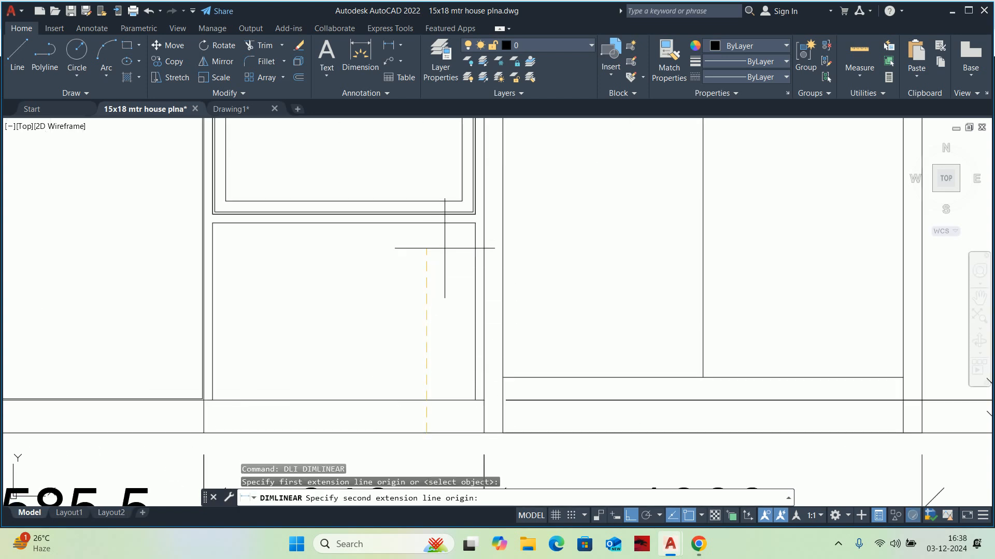
scroll(482, 234, "up", 2)
left_click(466, 209)
scroll(466, 217, "down", 6)
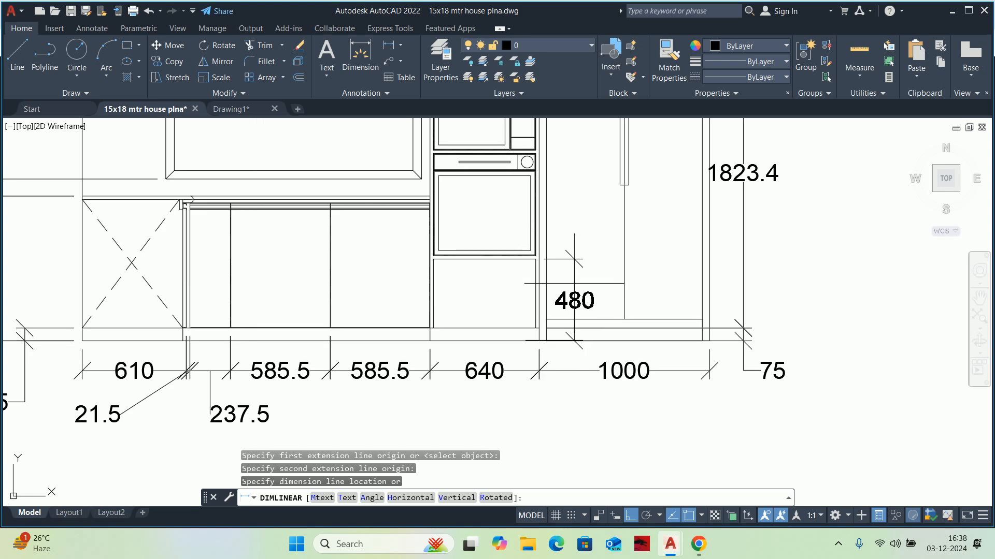
key("Escape")
Try to offset the floor line 500 mm upward in the elevation copy that has the dashed-cross base unit
middle_click_drag(607, 312, 101, 287)
scroll(101, 286, "down", 2)
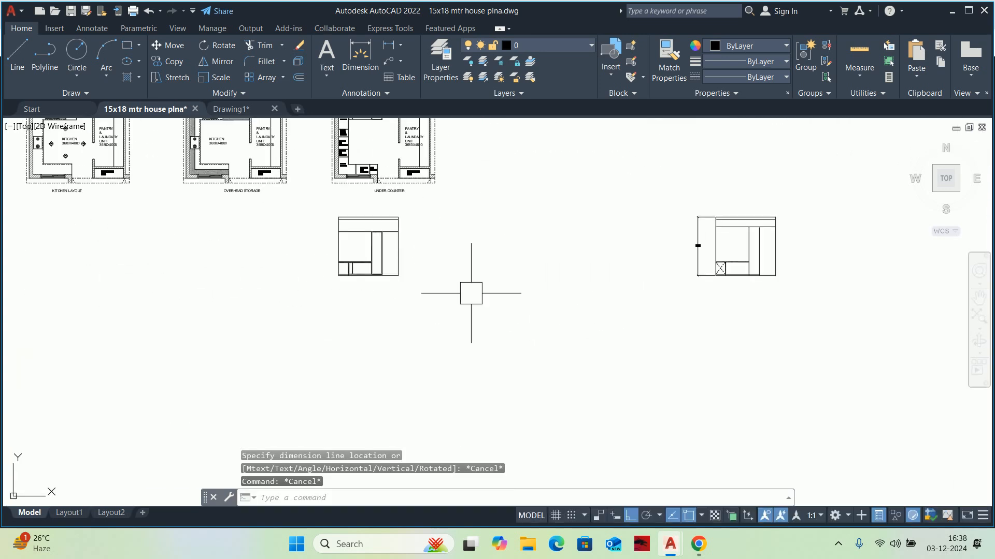
scroll(770, 266, "up", 5)
middle_click_drag(750, 293, 675, 291)
type("o")
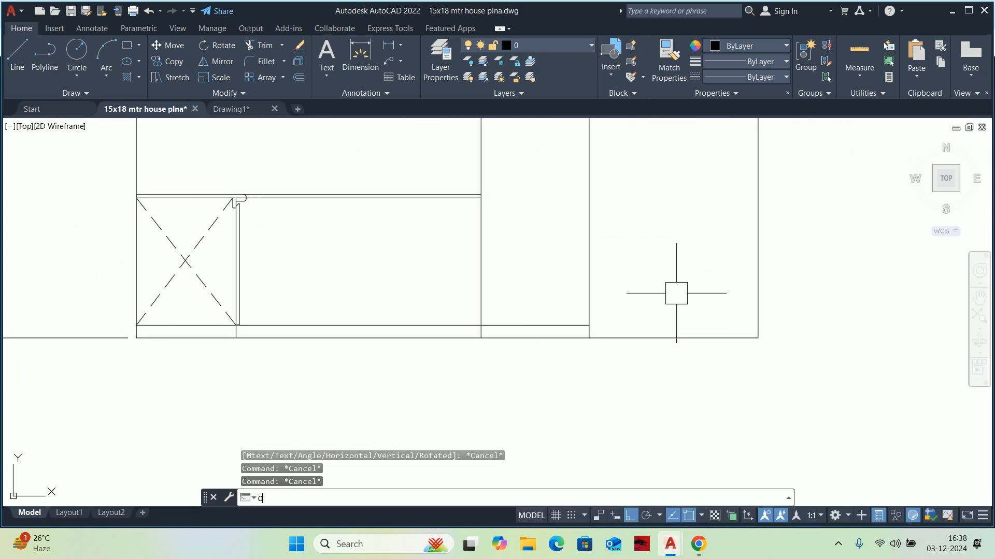
key("Return")
type("500")
key("Return")
scroll(666, 304, "up", 1)
left_click(671, 361)
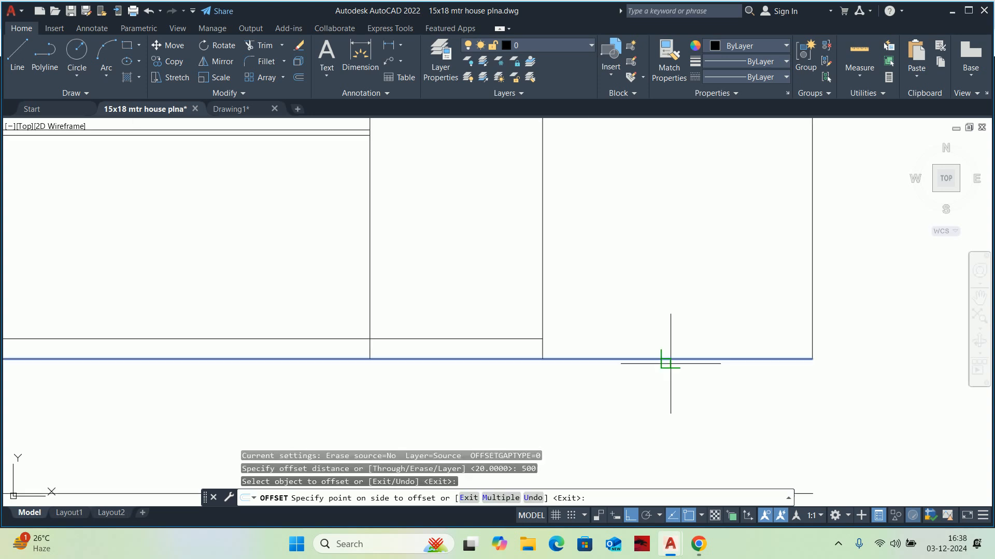
left_click(668, 299)
key("Return")
Delete the offset line from the elevation copy with the dashed-cross base unit
scroll(606, 269, "up", 2)
scroll(620, 301, "down", 5)
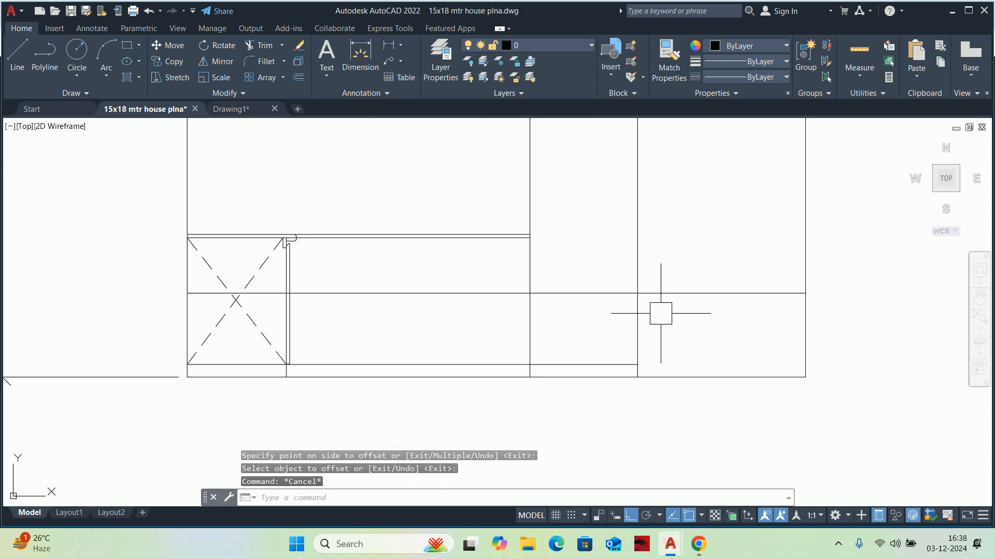
key("Escape")
left_click(665, 300)
key("Delete")
Offset the floor line 500 mm upward in the elevation below the under-counter plan
scroll(466, 299, "down", 3)
mouse_move(399, 302)
middle_mouse_down()
mouse_move(166, 302)
mouse_move(49, 317)
mouse_move(101, 301)
middle_mouse_up()
scroll(55, 315, "down", 1)
scroll(173, 306, "down", 2)
scroll(233, 289, "up", 3)
scroll(511, 333, "up", 5)
scroll(564, 359, "up", 4)
key("Escape")
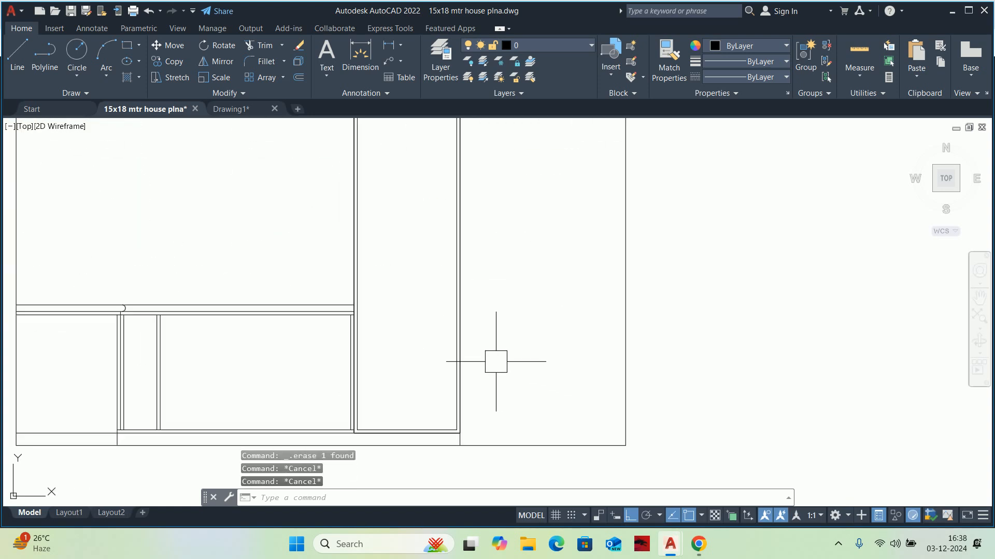
type("o")
key("Return")
type("500")
key("Return")
left_click(505, 446)
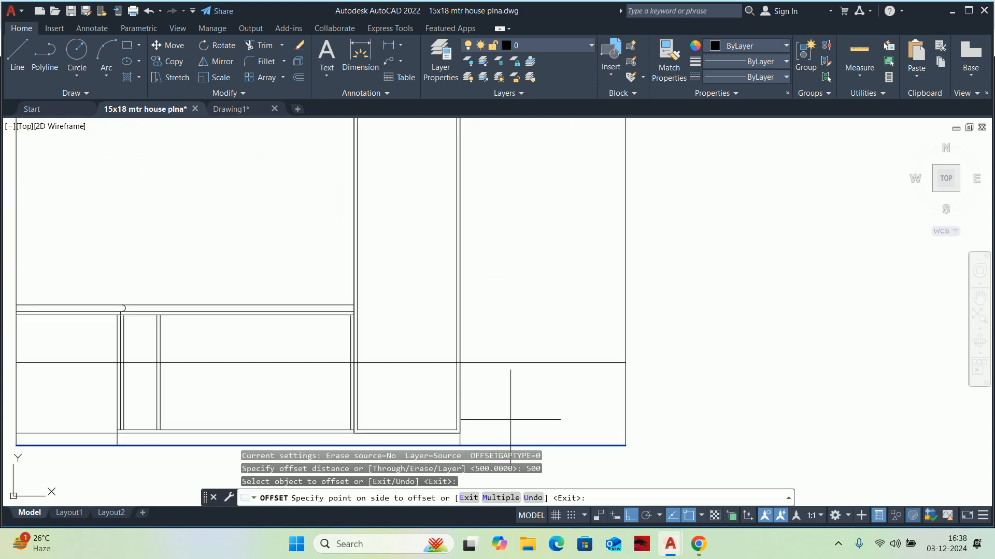
left_click(502, 378)
key("Return")
Trim the new horizontal line so it spans only between the inner faces of the tall unit's side panels
scroll(501, 378, "up", 5)
middle_click_drag(502, 377, 599, 374)
type("tr")
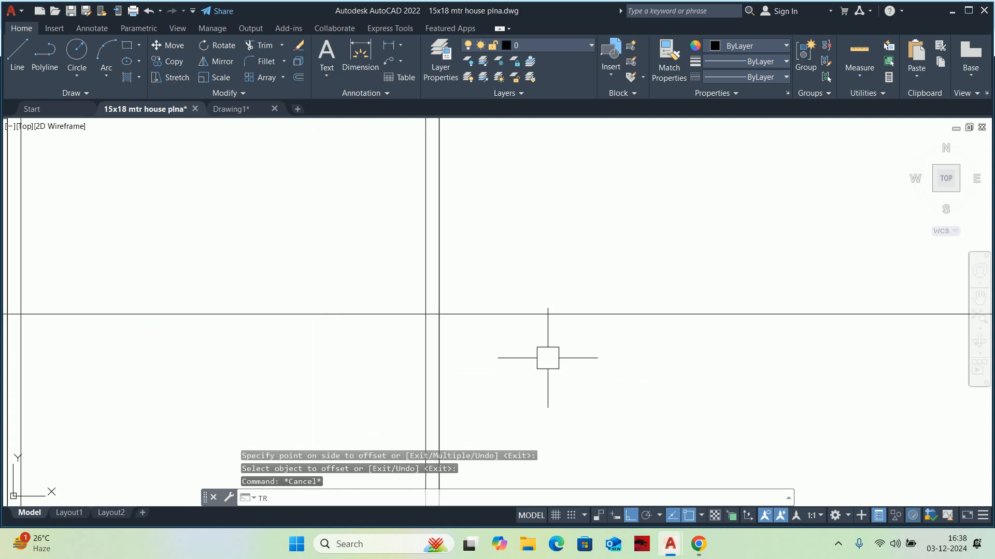
key("Return")
left_click(453, 317)
scroll(454, 317, "up", 2)
left_click(458, 305)
scroll(409, 310, "up", 4)
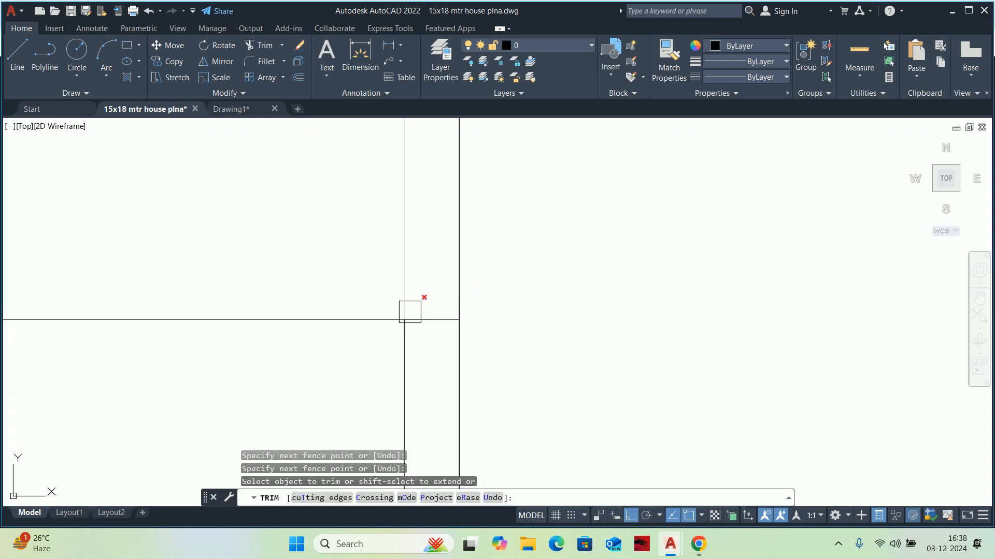
left_click(426, 322)
scroll(427, 325, "down", 8)
scroll(370, 333, "down", 4)
scroll(283, 337, "up", 8)
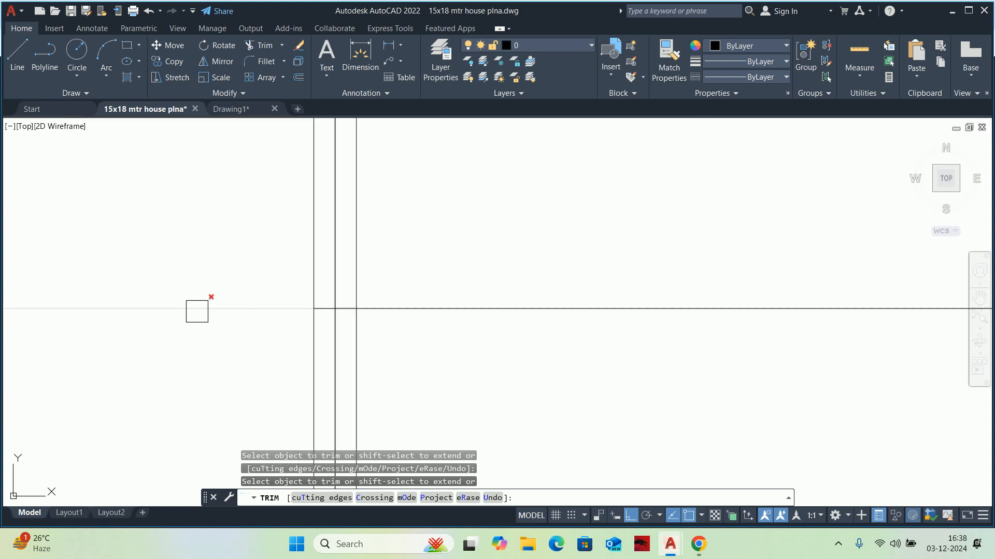
scroll(304, 311, "up", 6)
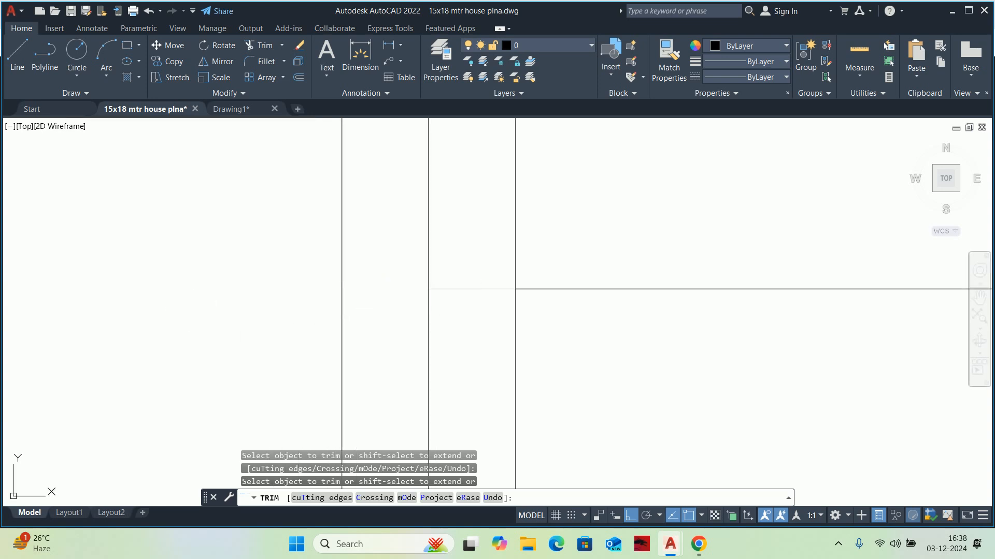
key("Escape")
Offset the tall unit's trimmed horizontal line 20 mm downward to form the lowest shelf
scroll(550, 327, "down", 5)
scroll(431, 324, "up", 2)
type("o")
key("Return")
type("2")
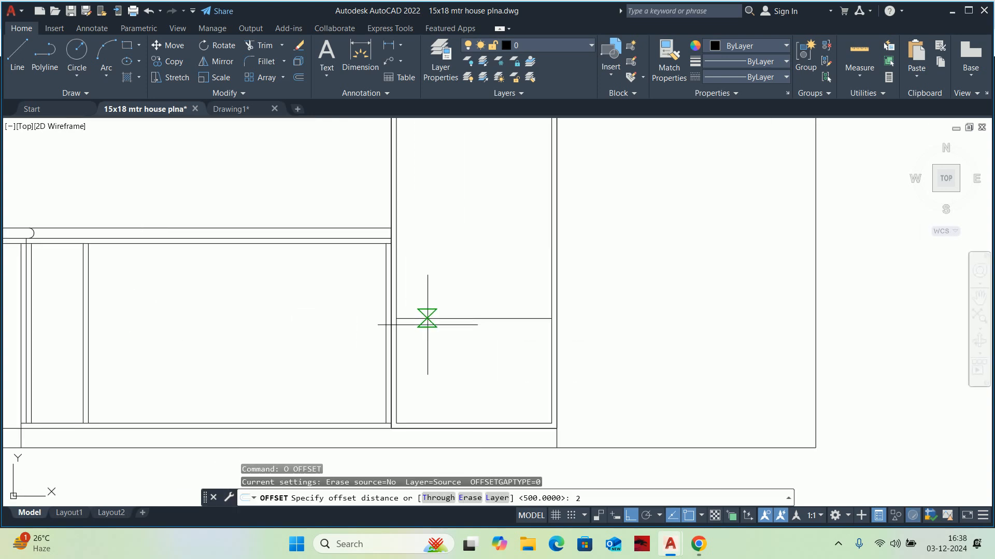
key("Return")
left_click(468, 318)
left_click(460, 355)
key("Escape")
key("Escape")
key("Escape")
Offset the top line of the tall unit's lowest shelf 600 mm upward
scroll(466, 350, "down", 2)
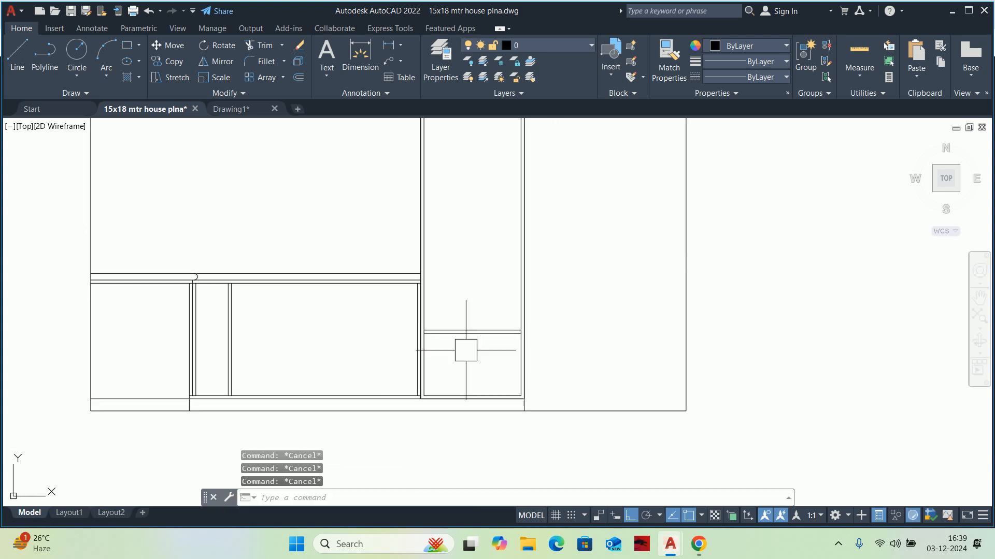
middle_click_drag(456, 340, 443, 374)
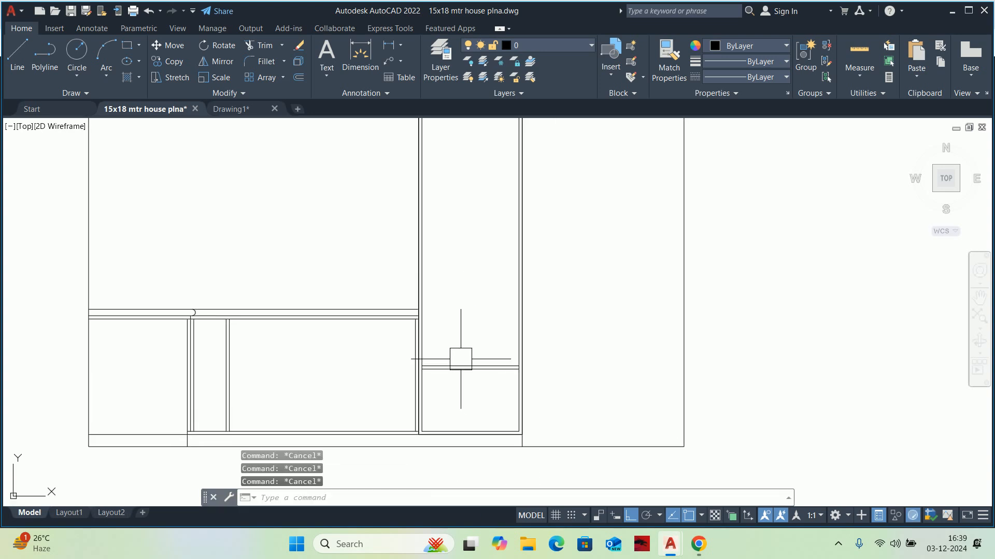
type("o")
key("Return")
type("600")
key("Return")
scroll(463, 368, "up", 3)
left_click(449, 379)
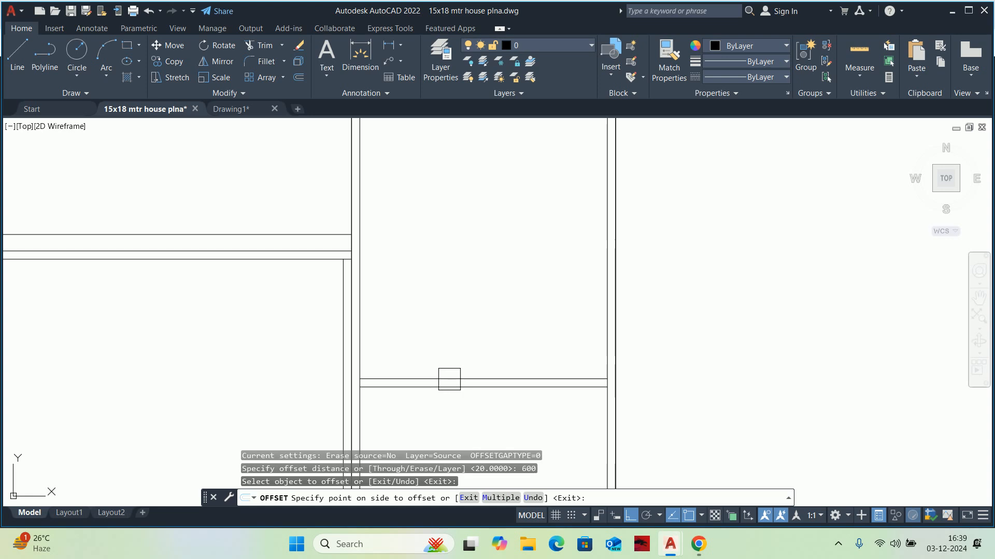
key("Escape")
key("Escape")
type("o")
key("Return")
key("Return")
left_click(451, 378)
left_click(447, 316)
key("Escape")
key("Escape")
scroll(449, 309, "down", 3)
Offset the line above the 600 mm compartment 20 mm upward to form the tall unit's second shelf
middle_click_drag(448, 309, 433, 360)
type("20")
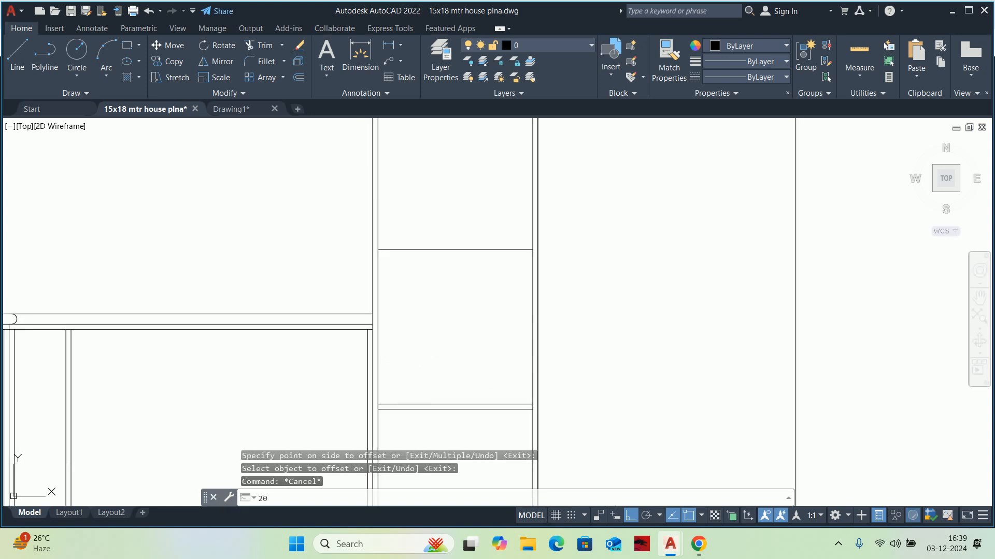
key("Return")
left_click(459, 253)
key("Escape")
key("Escape")
type("o")
key("Return")
type("2")
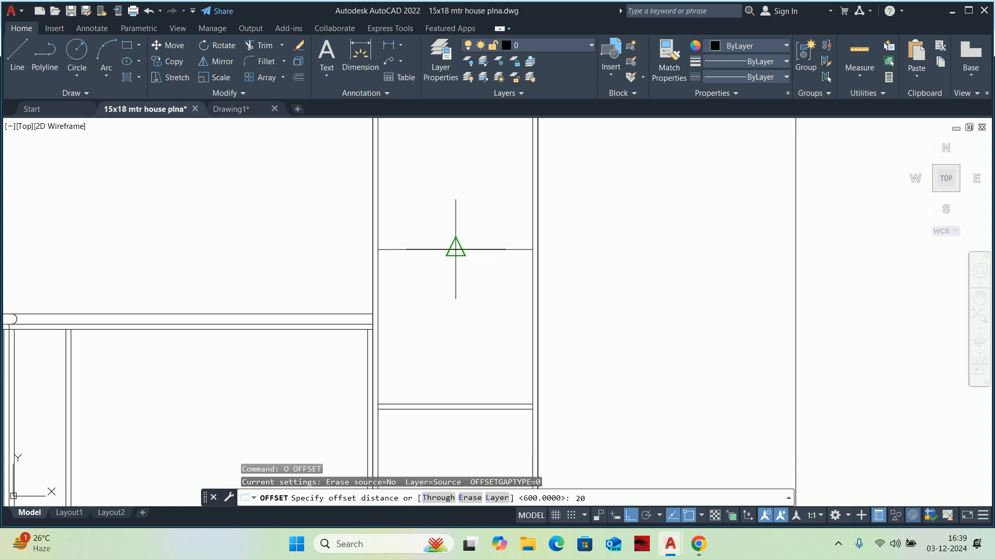
key("Return")
left_click(451, 250)
left_click(444, 226)
key("Escape")
key("Escape")
Offset the top line of the tall unit's second shelf 450 mm upward
middle_click_drag(441, 212, 431, 354)
scroll(431, 353, "down", 2)
key("Return")
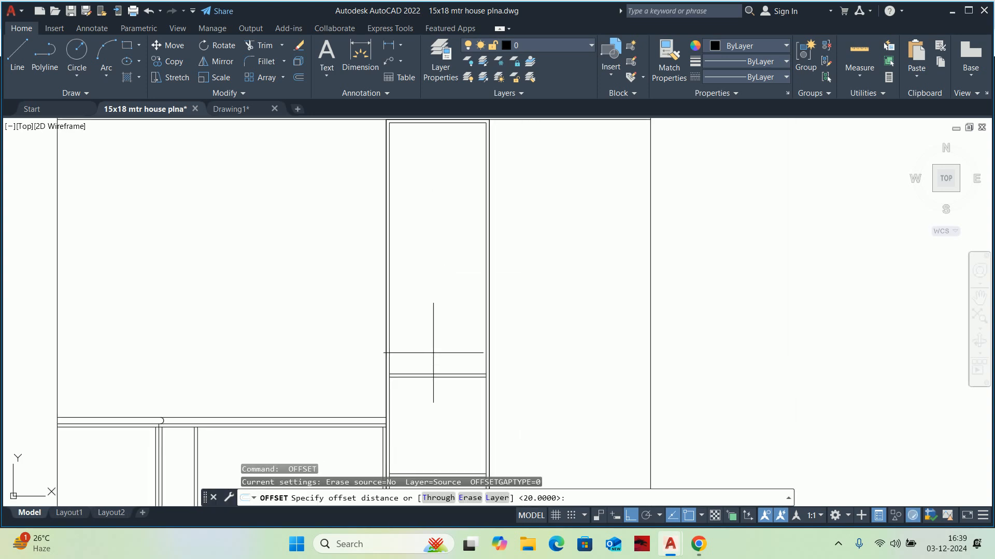
type("450")
key("Return")
scroll(424, 360, "up", 4)
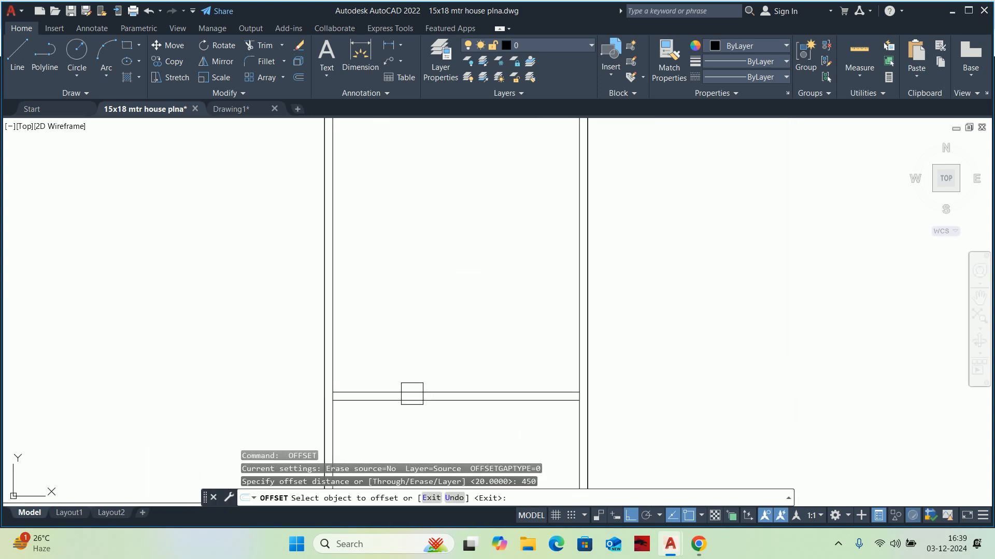
left_click(415, 390)
left_click(412, 331)
scroll(415, 314, "down", 2)
key("Escape")
Offset the line above the 450 mm compartment 20 mm upward to form the tall unit's third shelf
key("Return")
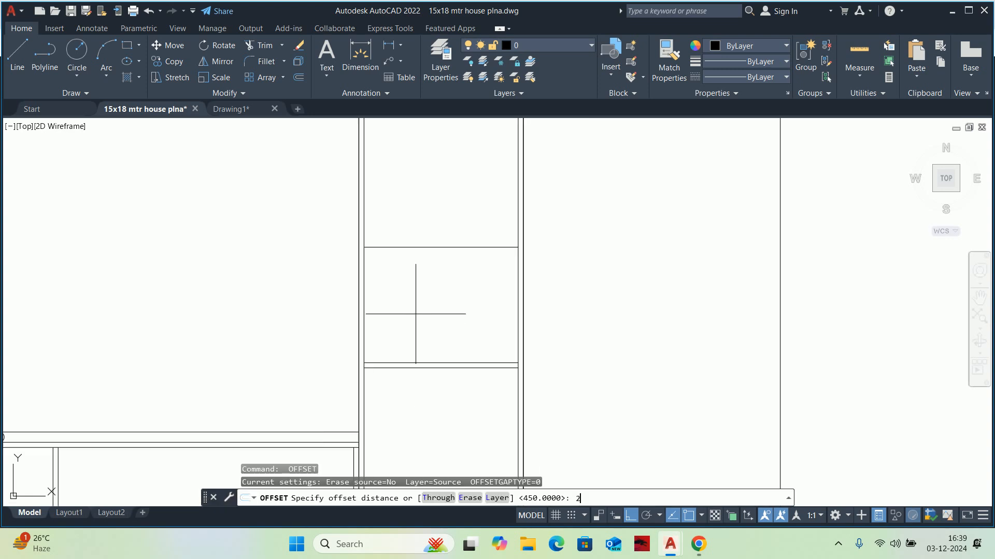
key("Return")
left_click(428, 250)
left_click(433, 223)
key("Escape")
scroll(442, 186, "down", 4)
middle_click_drag(442, 191, 451, 316)
scroll(455, 294, "up", 2)
key("Escape")
key("Escape")
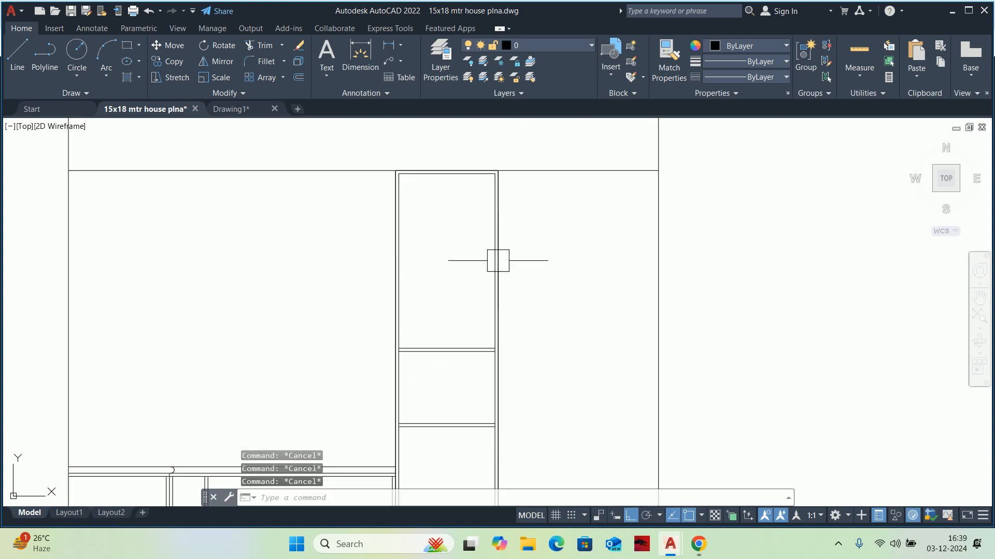
middle_click_drag(441, 324, 437, 244)
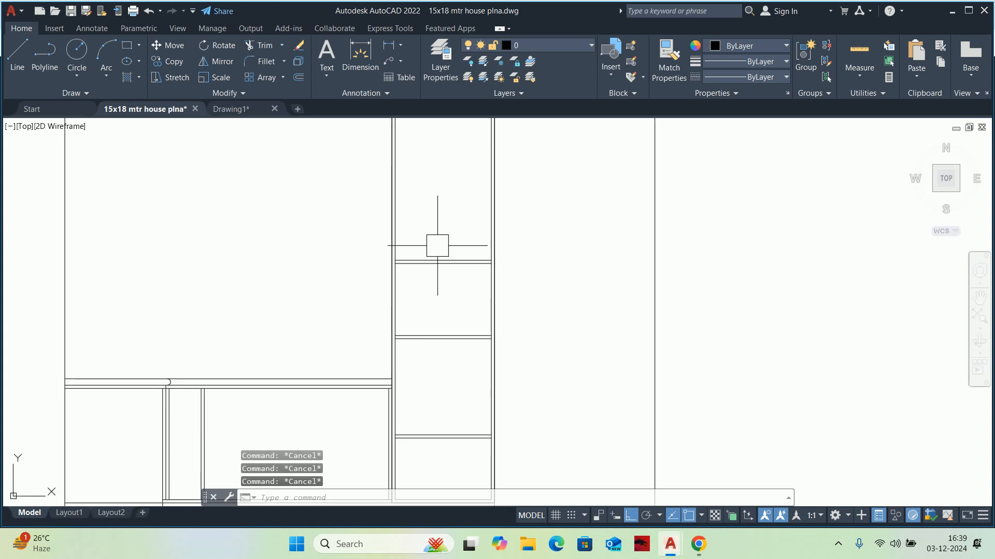
scroll(434, 319, "down", 4)
scroll(435, 263, "up", 2)
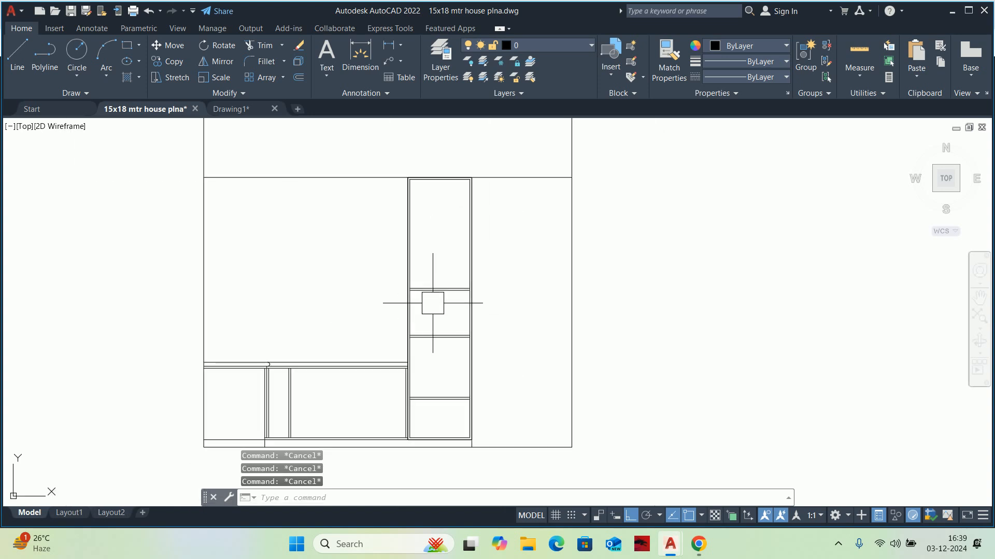
middle_click_drag(454, 379, 456, 355)
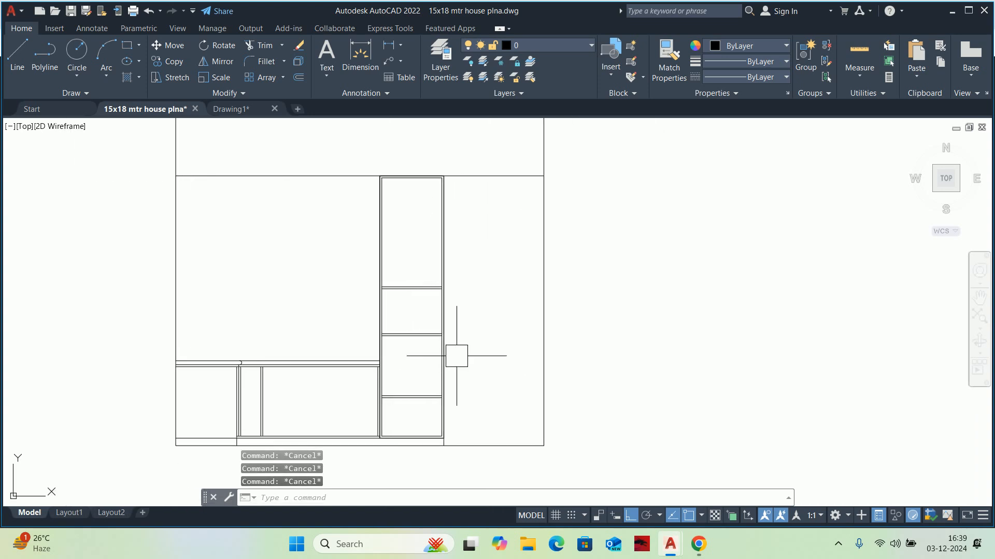
type("o")
key("Return")
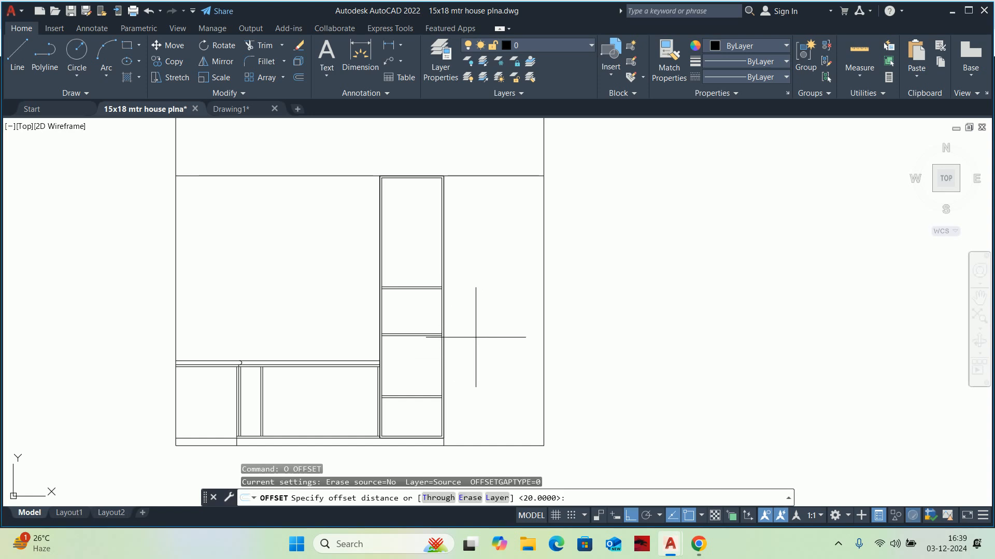
key("Escape")
key("Escape")
Examine the detailed reference elevation and compare its refrigerator bay with the new elevation's space beside the tall unit
scroll(518, 334, "down", 7)
middle_click_drag(329, 324, 697, 306)
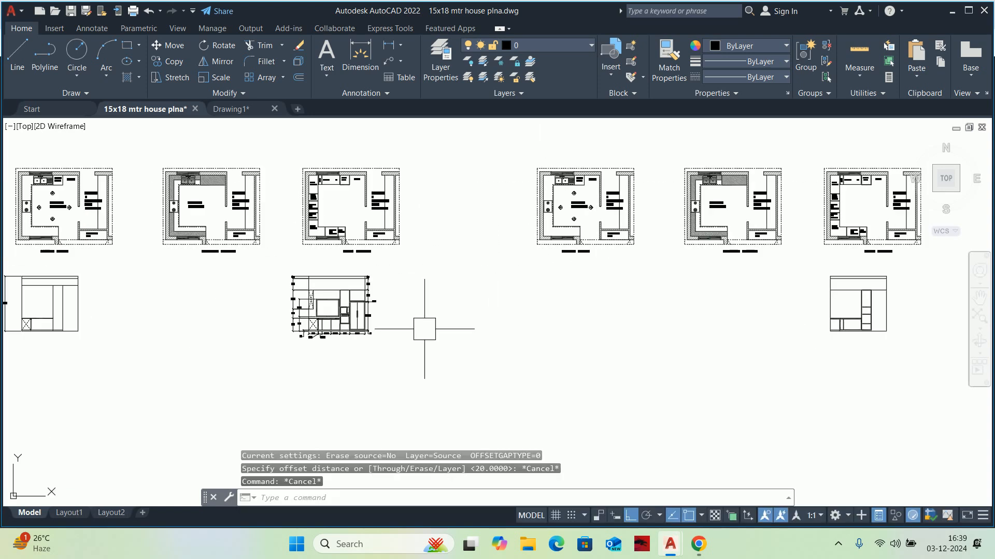
scroll(425, 329, "up", 6)
scroll(246, 285, "down", 5)
key("Escape")
key("Escape")
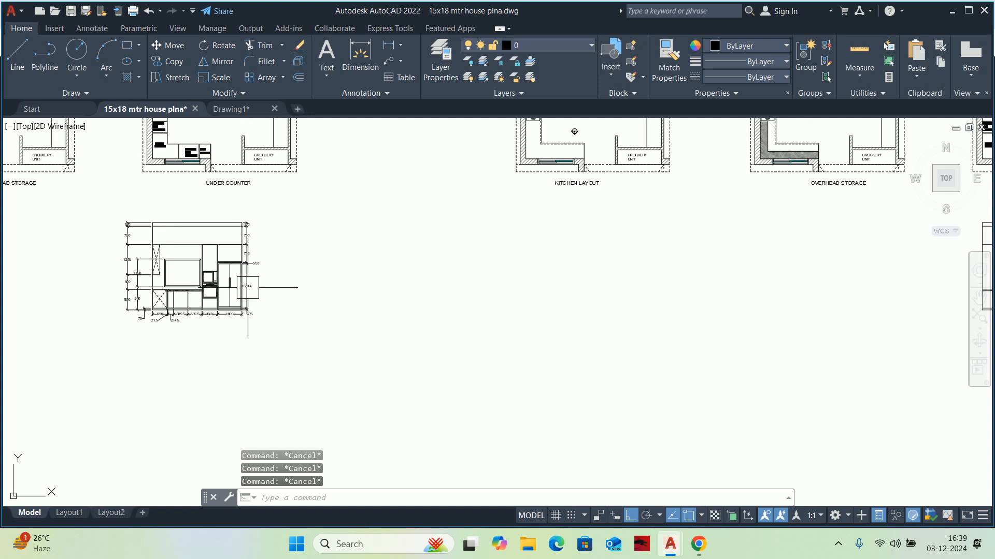
scroll(403, 297, "down", 2)
middle_click_drag(634, 298, 303, 298)
scroll(306, 298, "down", 2)
scroll(448, 283, "up", 4)
scroll(443, 281, "down", 2)
scroll(365, 281, "up", 2)
scroll(388, 280, "down", 5)
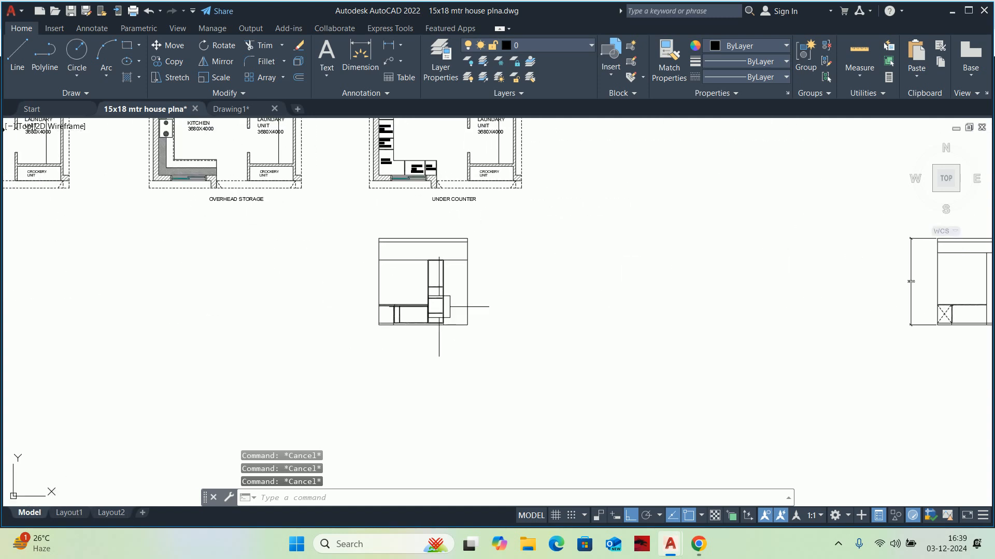
scroll(333, 289, "up", 3)
Measure the height from the floor to the underside of the cabinet above the refrigerator in the reference elevation
type("dli")
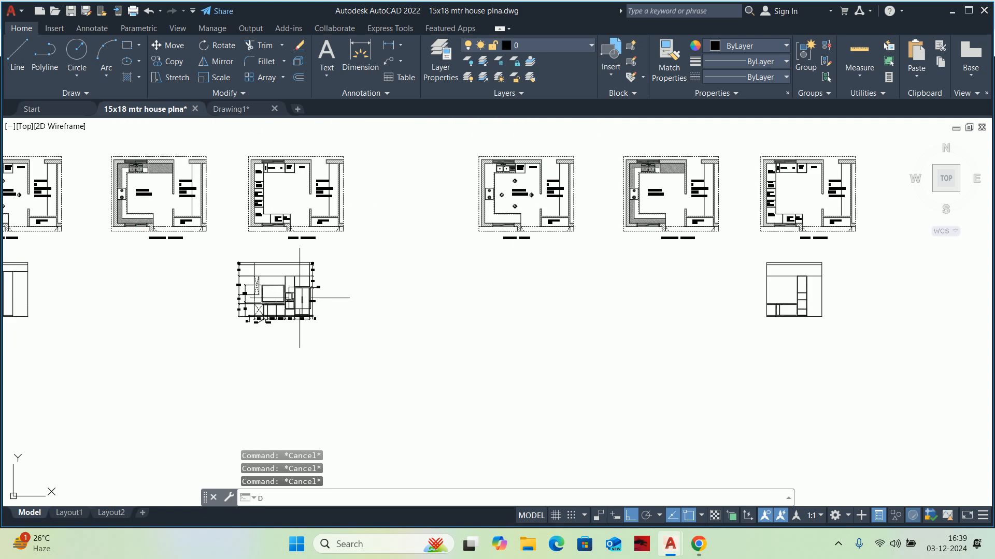
key("Return")
scroll(322, 311, "up", 5)
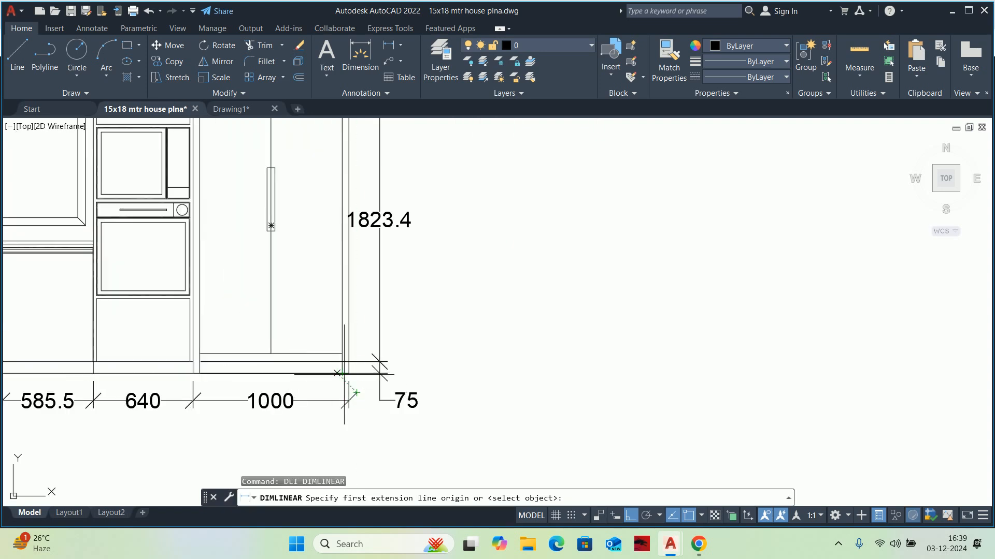
left_click(338, 372)
middle_click_drag(342, 270, 346, 439)
scroll(356, 311, "up", 5)
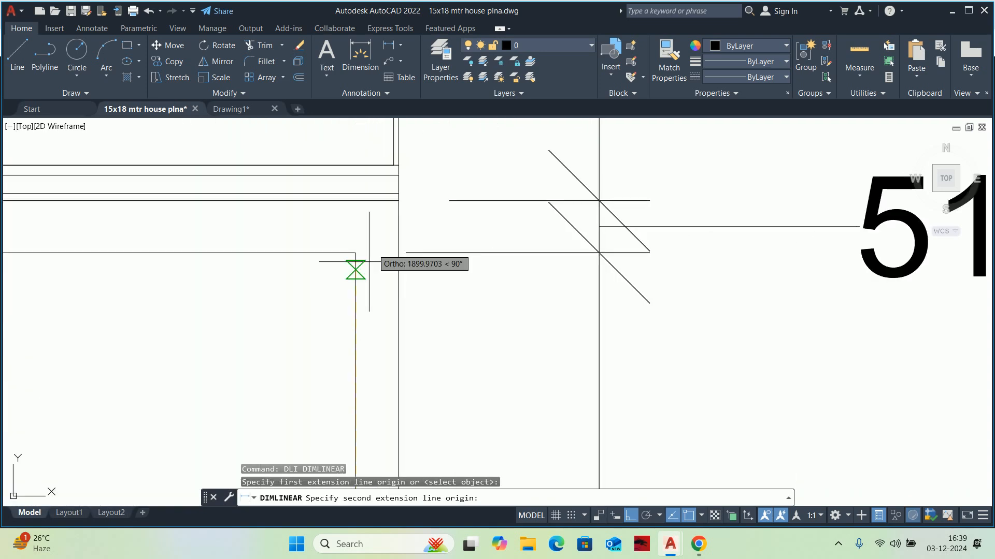
left_click(399, 200)
scroll(570, 321, "down", 4)
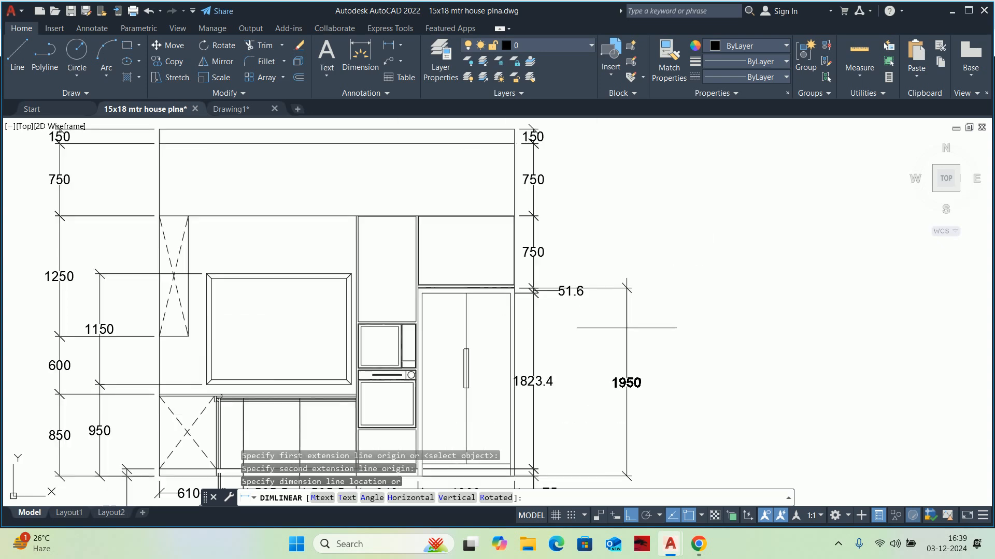
key("Escape")
Offset the new elevation's floor line 1950 mm upward
scroll(626, 328, "down", 5)
middle_click_drag(673, 301, 186, 337)
scroll(543, 339, "up", 5)
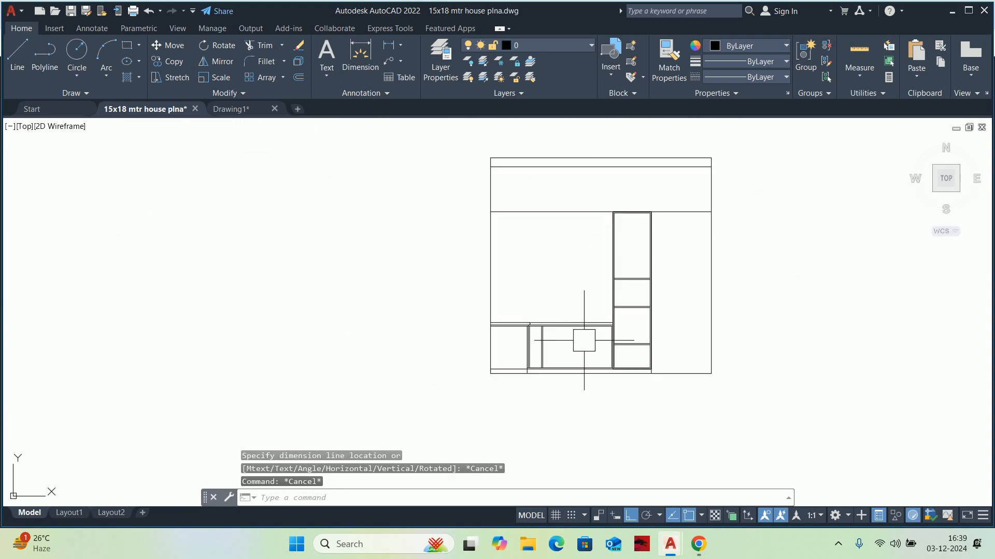
middle_click_drag(582, 337, 464, 378)
type("O")
key("Return")
type("1950")
key("Return")
left_click(574, 400)
left_click(573, 337)
key("Escape")
Trim the line 1950 mm above the floor where it crosses the tall unit
scroll(553, 302, "up", 6)
key("Escape")
middle_click_drag(552, 302, 219, 392)
scroll(178, 326, "up", 6)
middle_click_drag(142, 335, 111, 375)
type("tr")
key("Return")
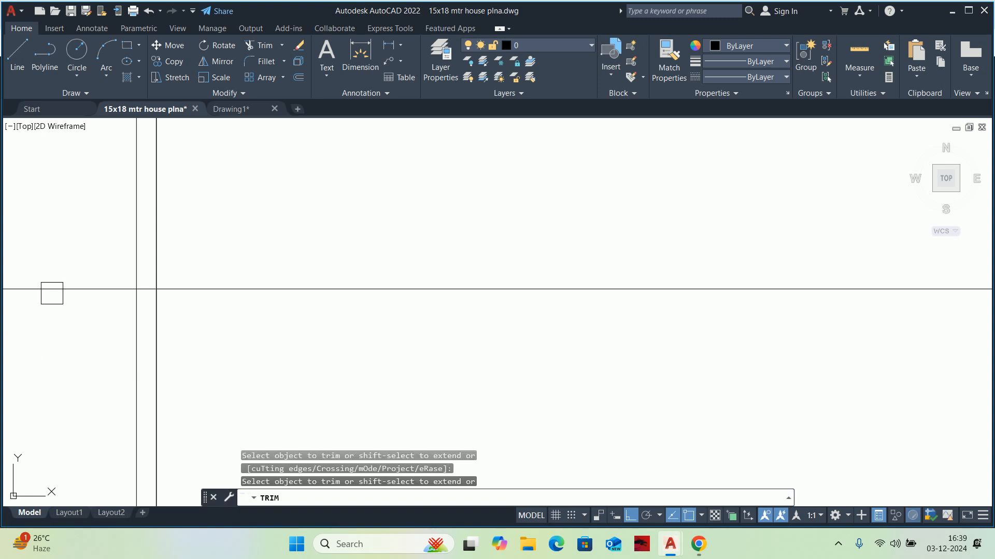
scroll(122, 294, "up", 6)
key("Escape")
key("Escape")
key("Escape")
scroll(216, 273, "down", 5)
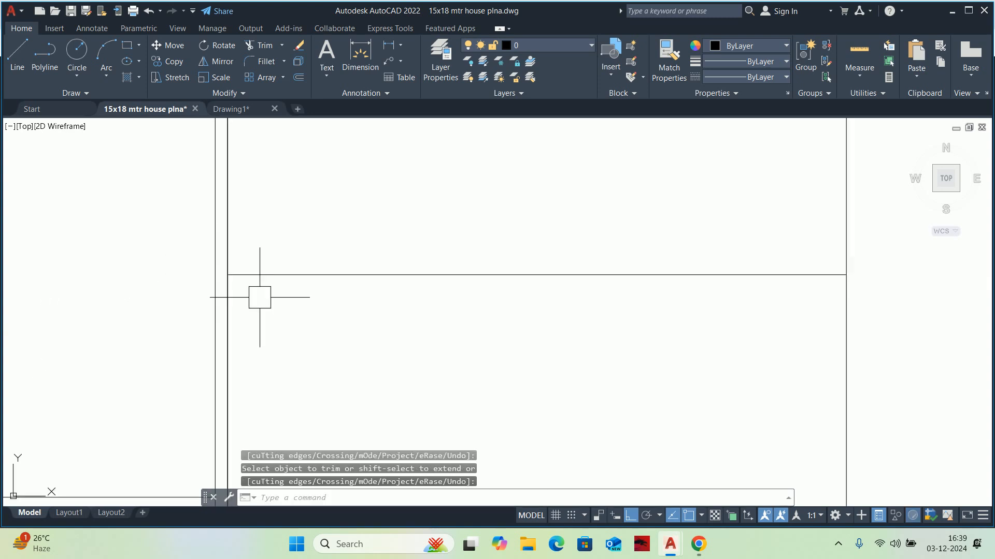
Offset the 1950 mm high line beside the tall unit 20 mm upward to form the overhead cabinet's bottom panel
middle_click_drag(429, 334, 424, 370)
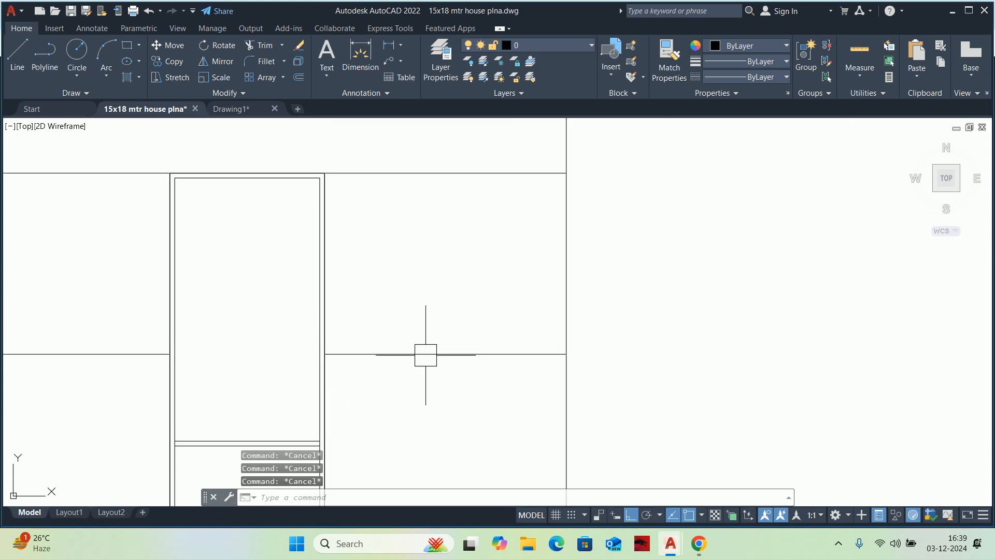
type("o")
key("Return")
key("BackSpace")
key("BackSpace")
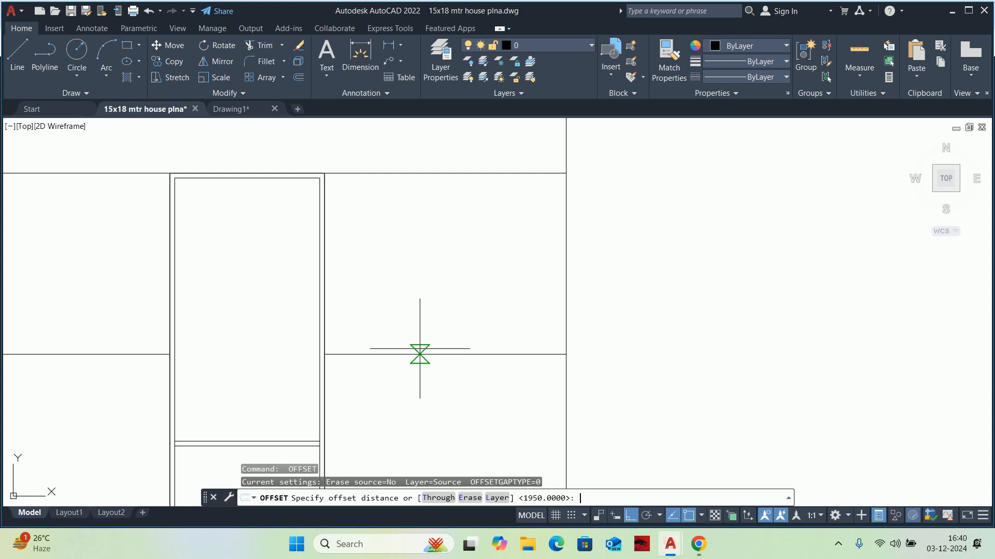
type("20")
key("Return")
scroll(409, 351, "up", 4)
left_click(383, 362)
left_click(359, 290)
Offset the horizontal line at the tall unit's top 20 mm downward to form the overhead cabinets' top panel
scroll(358, 289, "down", 2)
middle_click_drag(364, 298, 400, 391)
scroll(397, 341, "down", 2)
scroll(399, 391, "down", 2)
scroll(425, 305, "up", 4)
left_click(409, 335)
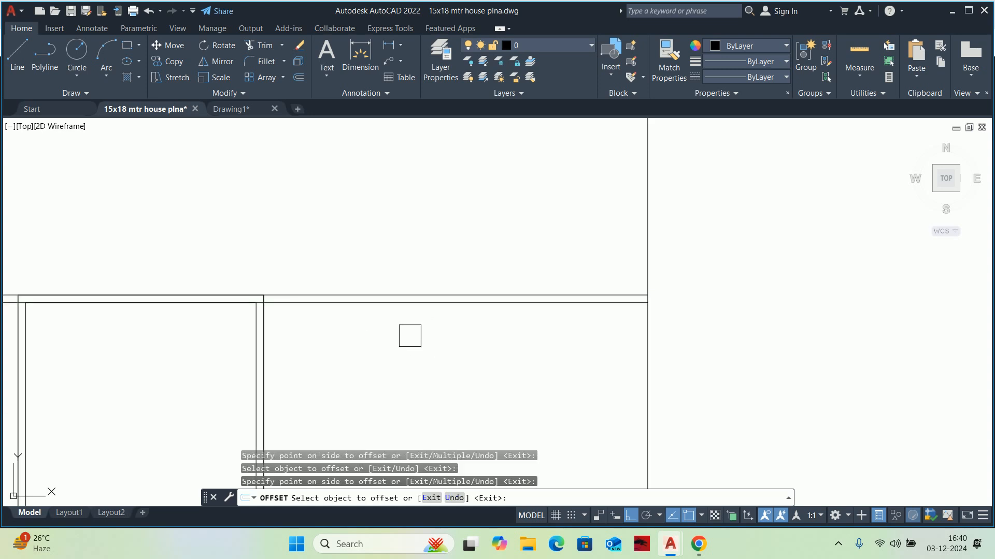
scroll(358, 311, "up", 4)
key("Escape")
key("Escape")
Trim the new top-panel line where it crosses the tall unit
scroll(132, 277, "up", 8)
middle_click_drag(95, 300, 364, 325)
key("Escape")
type("tr")
key("Return")
key("Escape")
key("Escape")
Recheck the reference elevation's height from the lower line under the overhead cabinet down to the floor at the refrigerator
scroll(29, 316, "down", 3)
scroll(236, 326, "down", 8)
middle_click_drag(145, 362, 564, 334)
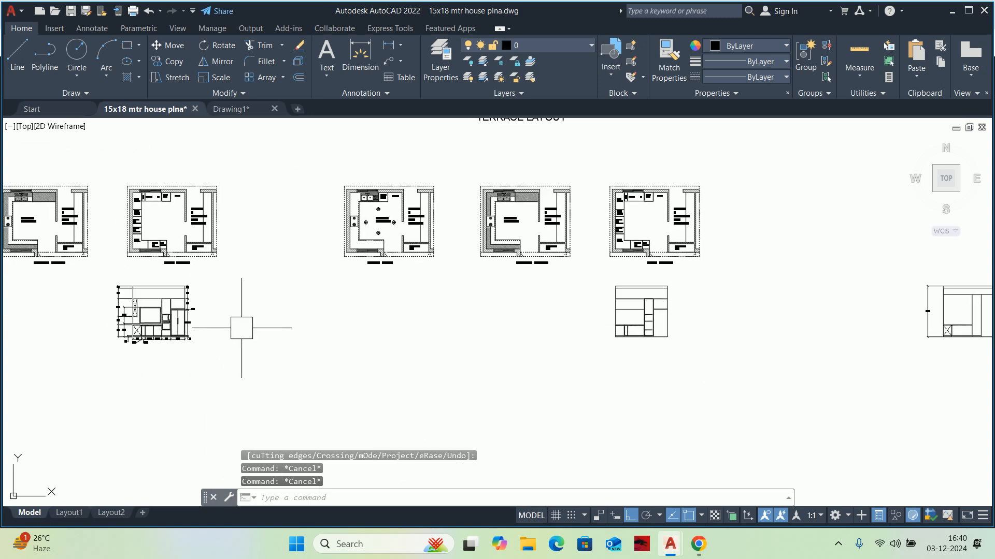
scroll(139, 318, "up", 4)
key("Escape")
middle_click_drag(254, 316, 254, 316)
type("dli")
key("Return")
scroll(259, 289, "up", 10)
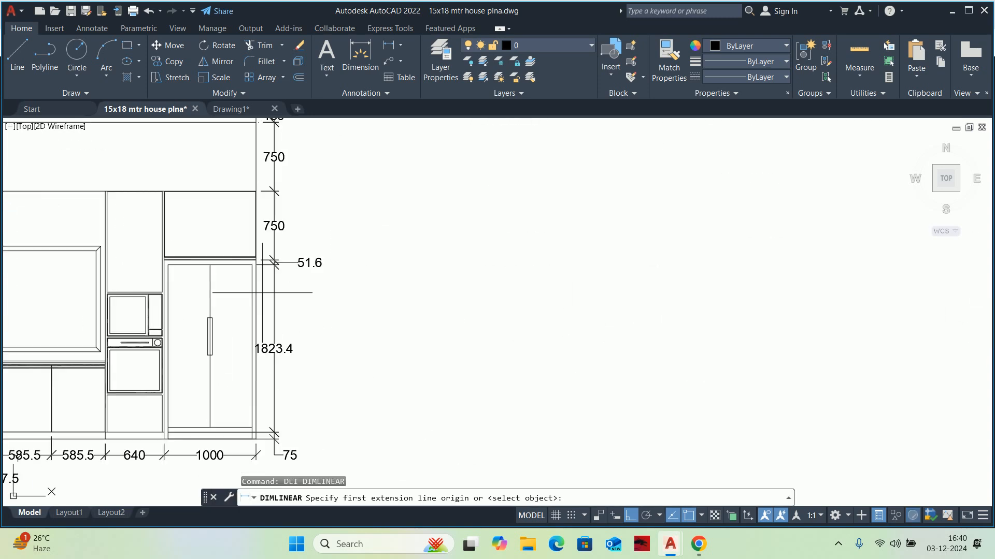
scroll(246, 257, "up", 2)
left_click(218, 238)
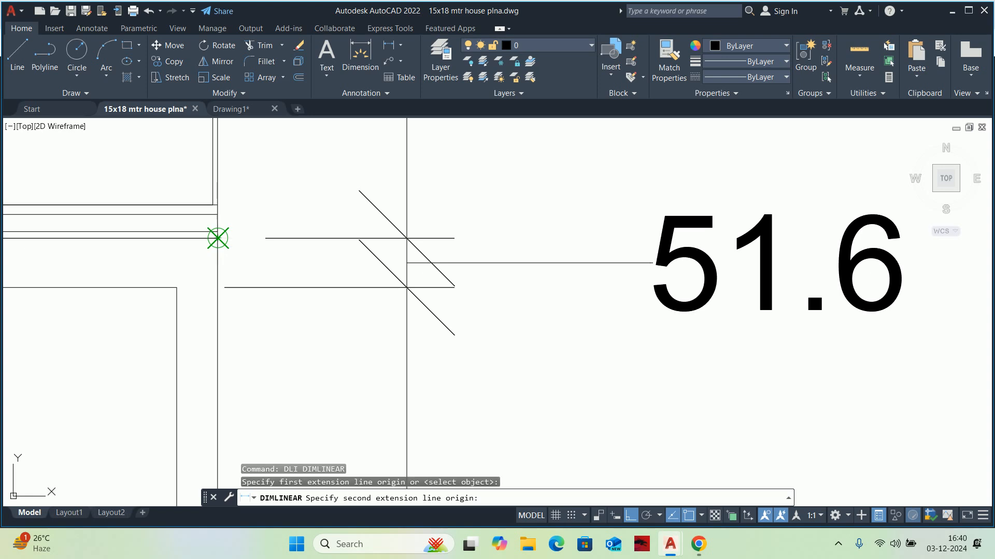
scroll(229, 344, "down", 8)
middle_click_drag(231, 359, 222, 194)
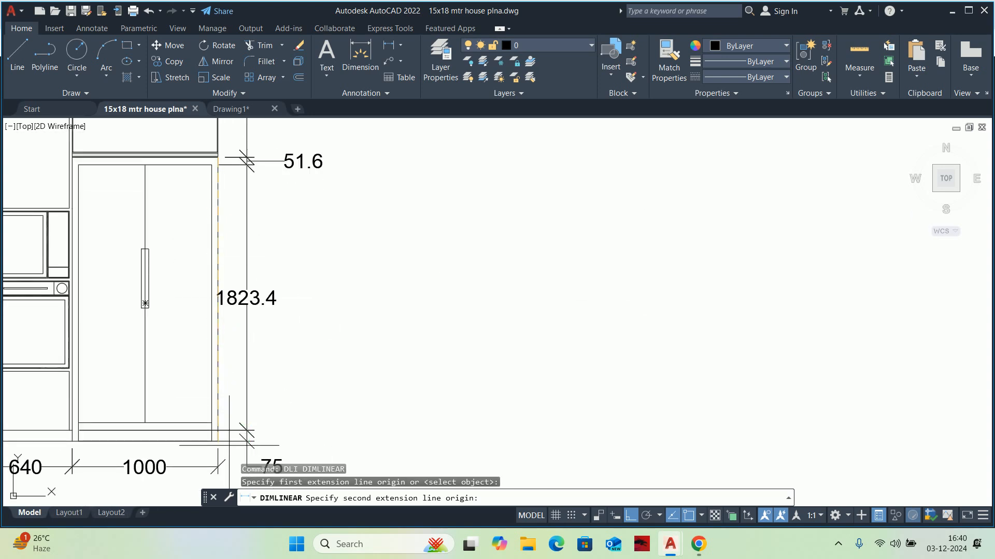
left_click(217, 442)
key("Escape")
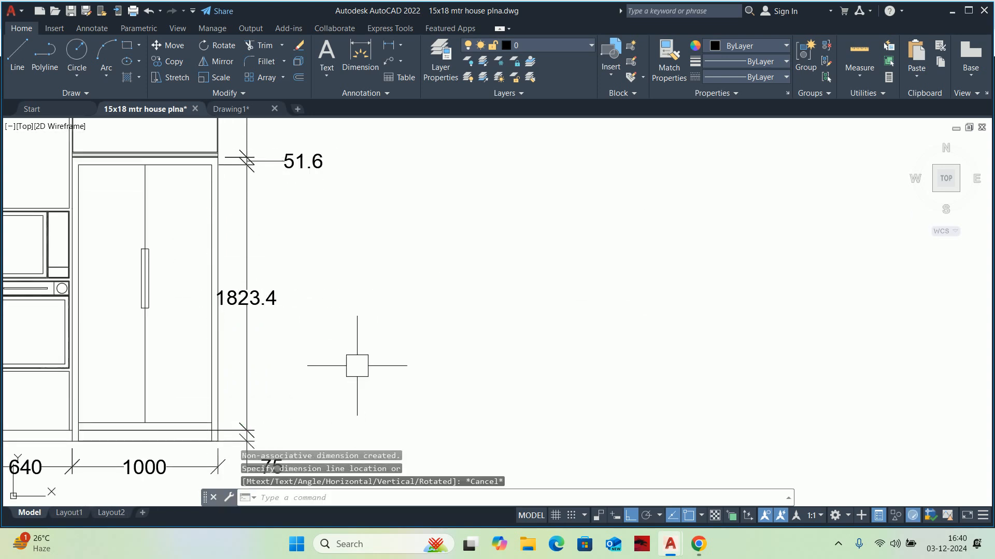
scroll(347, 357, "down", 5)
key("Escape")
Delete the closed polyline overlapping the tall unit's outer outline
scroll(373, 347, "down", 2)
scroll(695, 302, "up", 10)
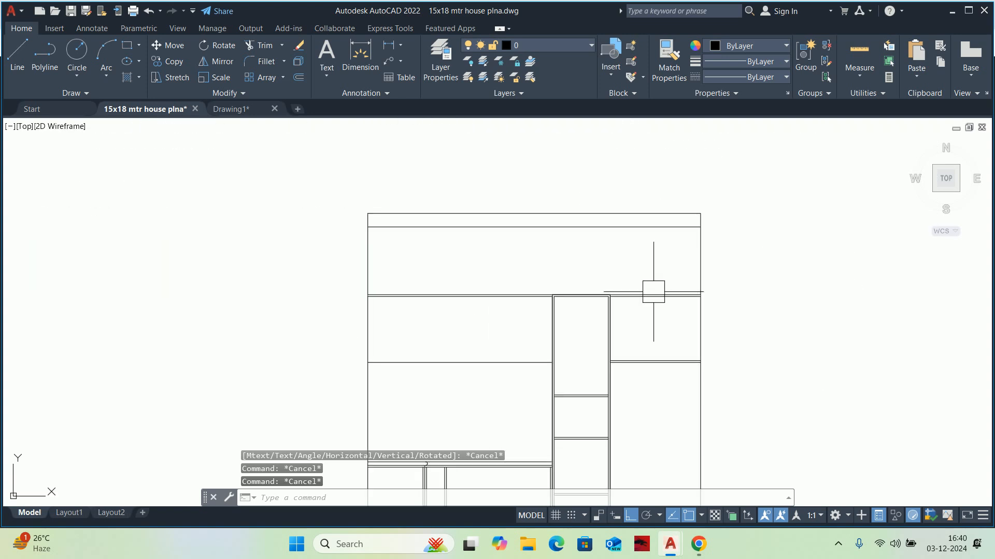
middle_click_drag(660, 314, 547, 255)
key("Escape")
scroll(487, 326, "up", 2)
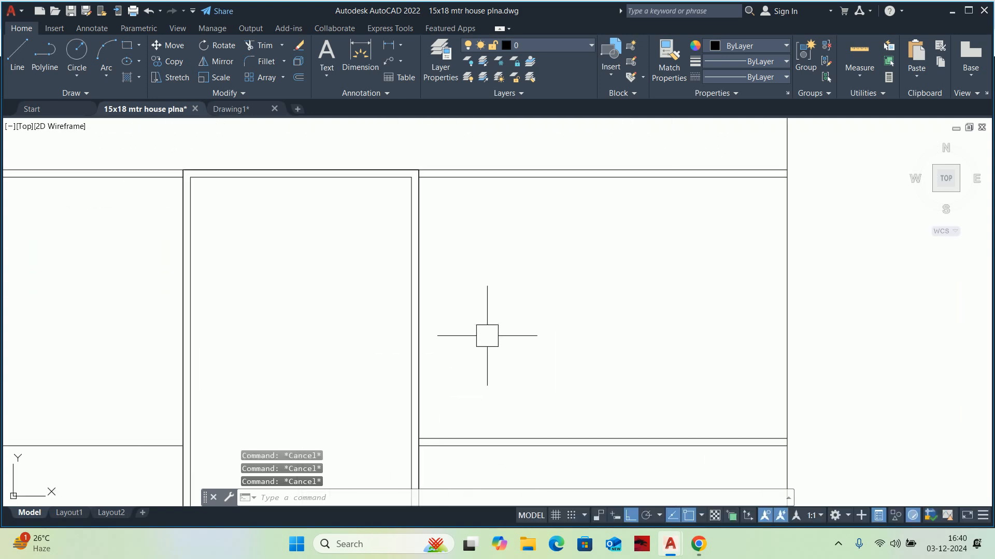
scroll(418, 237, "up", 2)
left_click(420, 239)
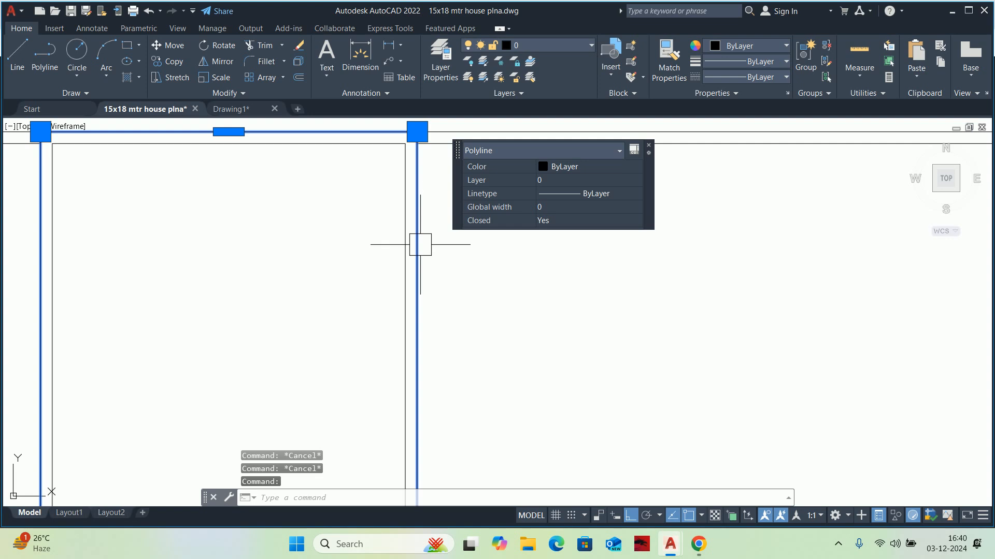
key("Delete")
Offset the tall unit's right outer line 20 mm to the right to form the overhead cabinet's left side panel
scroll(460, 306, "down", 2)
middle_click_drag(461, 306, 421, 288)
type("o")
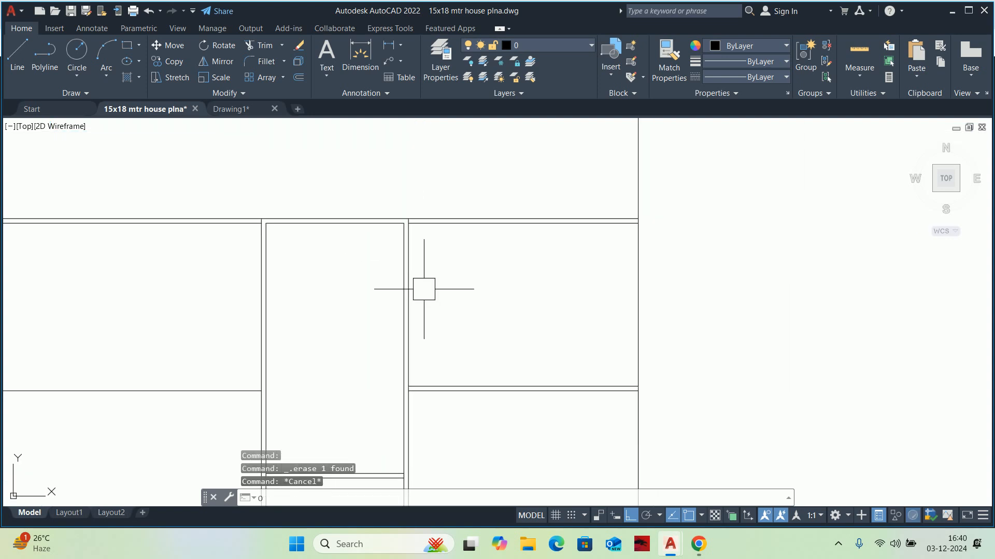
key("Return")
type("2")
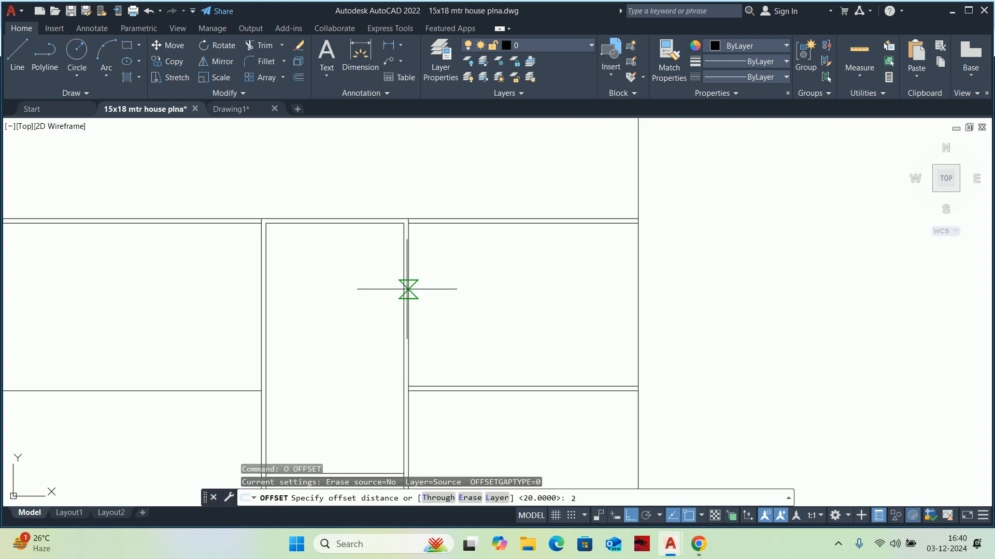
type("0")
key("Return")
scroll(410, 290, "up", 6)
left_click(380, 293)
left_click(424, 298)
key("Return")
middle_click_drag(418, 322, 405, 282)
scroll(405, 282, "down", 1)
key("Escape")
key("Escape")
key("Escape")
Trim the left side-panel line to fit between the overhead cabinet's top and bottom panels
middle_click_drag(396, 429, 371, 311)
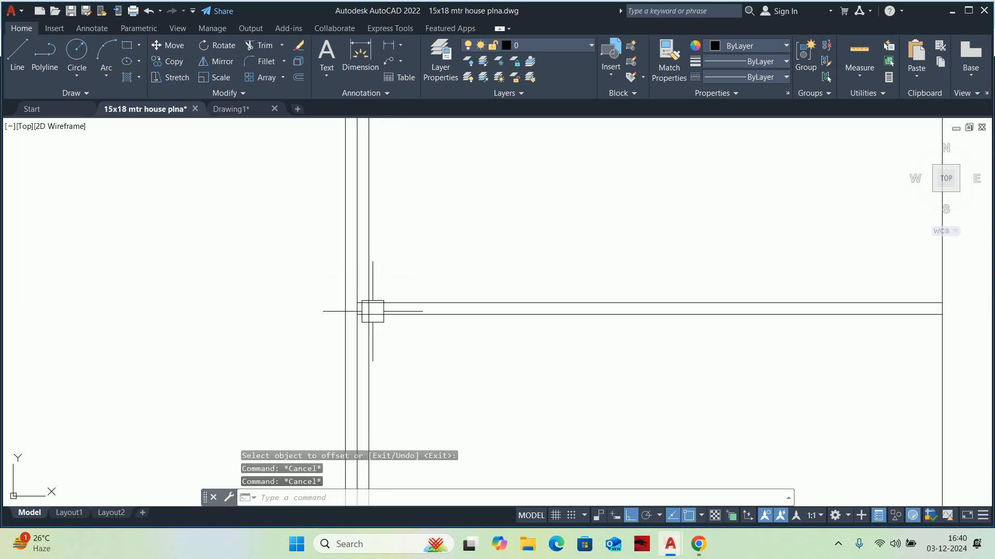
scroll(374, 311, "up", 2)
type("TR")
key("Return")
scroll(359, 312, "up", 2)
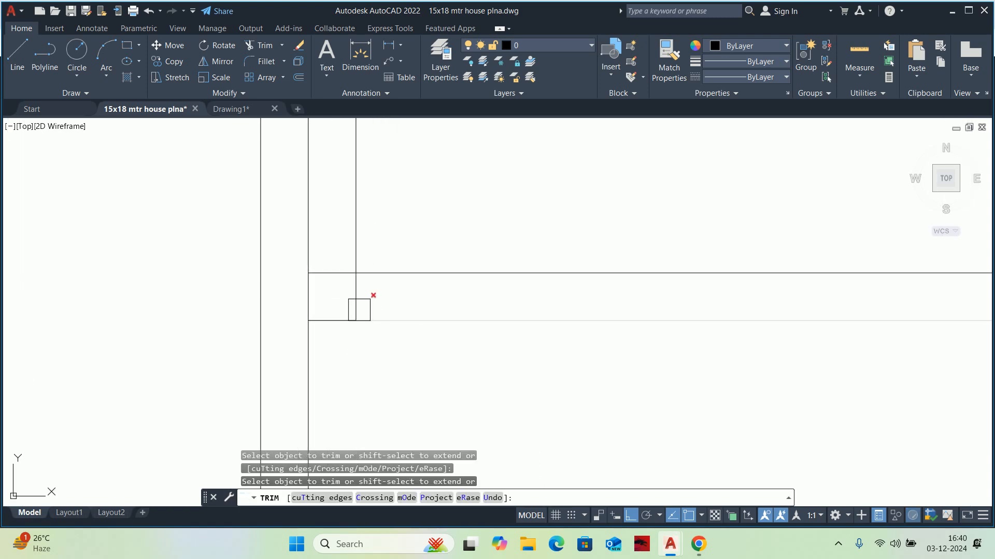
scroll(361, 300, "down", 4)
scroll(380, 311, "up", 4)
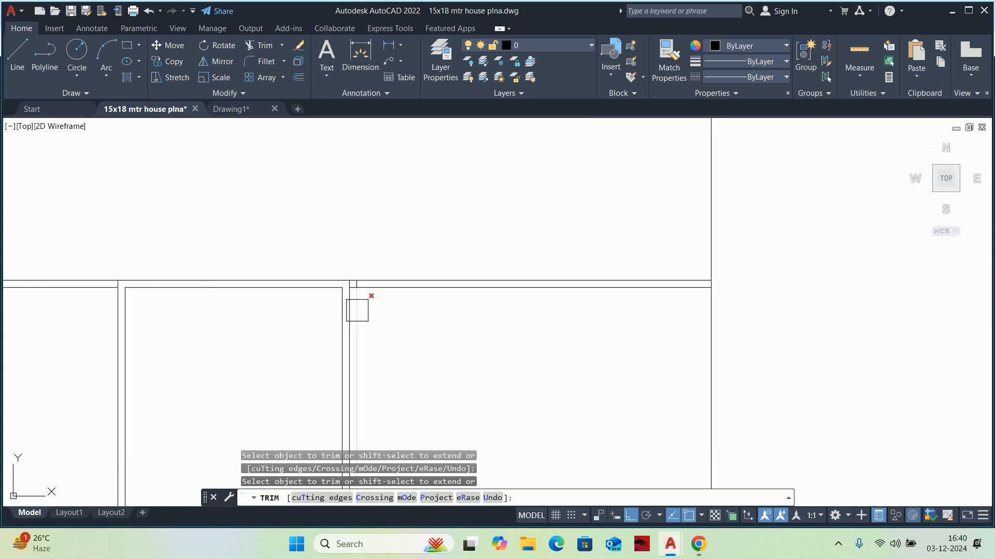
scroll(352, 233, "down", 5)
key("Escape")
key("Escape")
Offset the elevation's right wall line 20 mm inward to form the overhead cabinet's right side panel
middle_click_drag(473, 304, 426, 269)
type("O")
key("Return")
type("20")
key("Return")
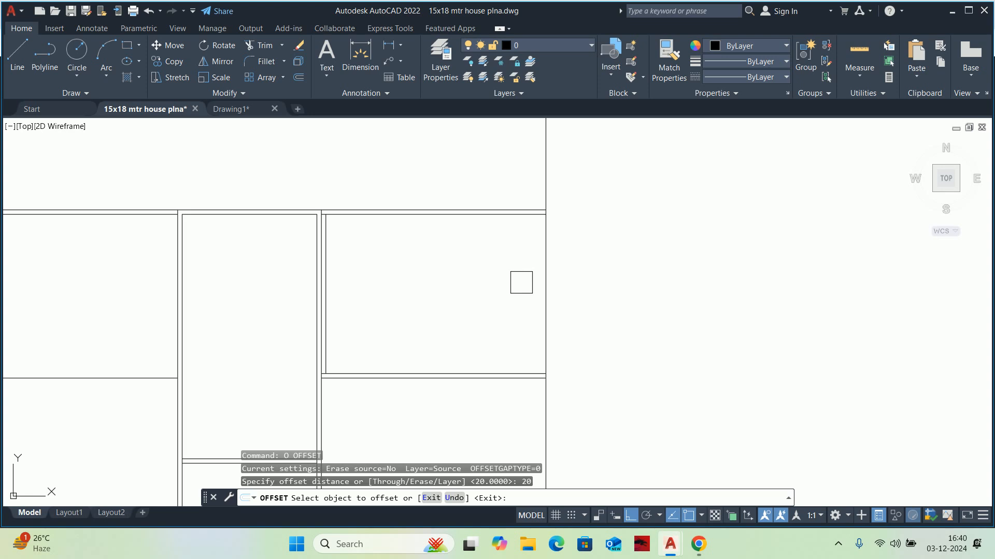
left_click(538, 288)
left_click(482, 287)
key("Escape")
key("Escape")
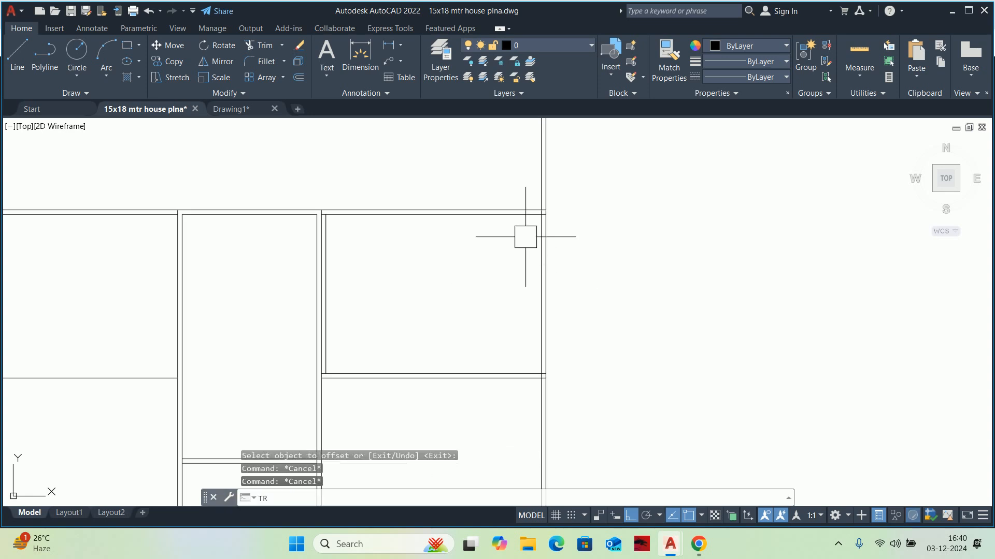
Trim the right side-panel line to fit between the overhead cabinet's top and bottom panels
type("TR")
key("Return")
scroll(542, 183, "up", 4)
scroll(527, 254, "up", 6)
left_click(568, 271)
scroll(566, 277, "down", 12)
mouse_move(557, 311)
middle_mouse_down()
mouse_move(558, 336)
mouse_move(527, 225)
middle_mouse_up()
scroll(534, 283, "up", 12)
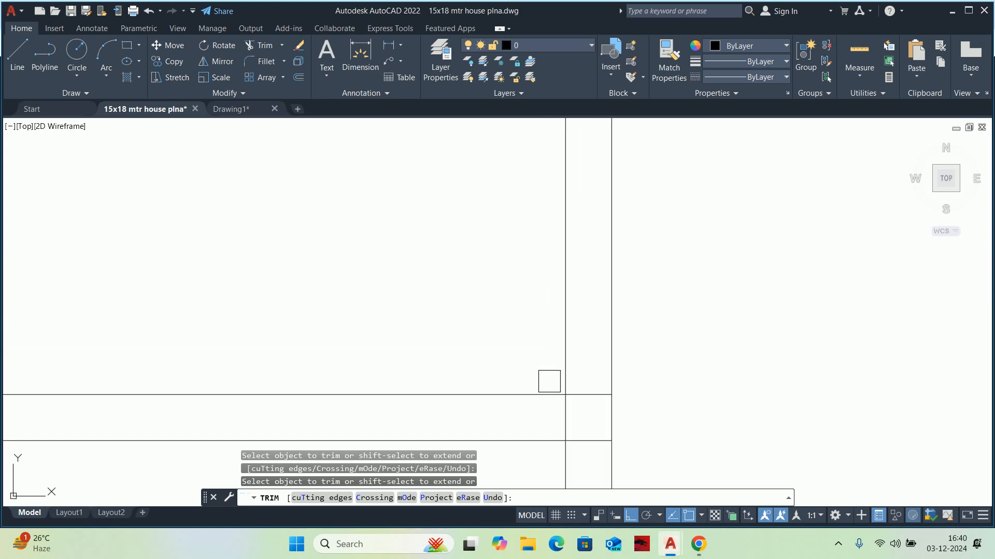
scroll(561, 413, "down", 12)
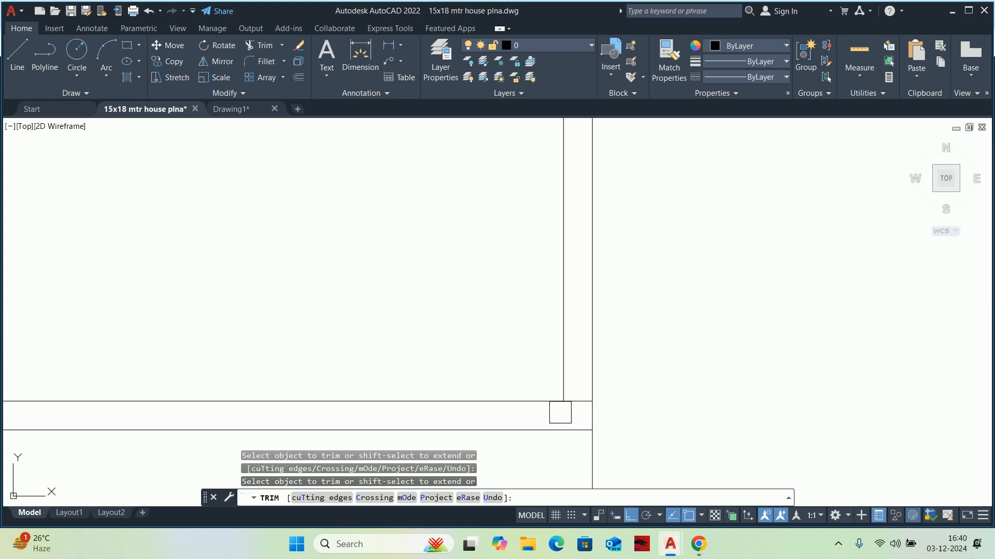
scroll(496, 362, "up", 2)
key("Escape")
key("Escape")
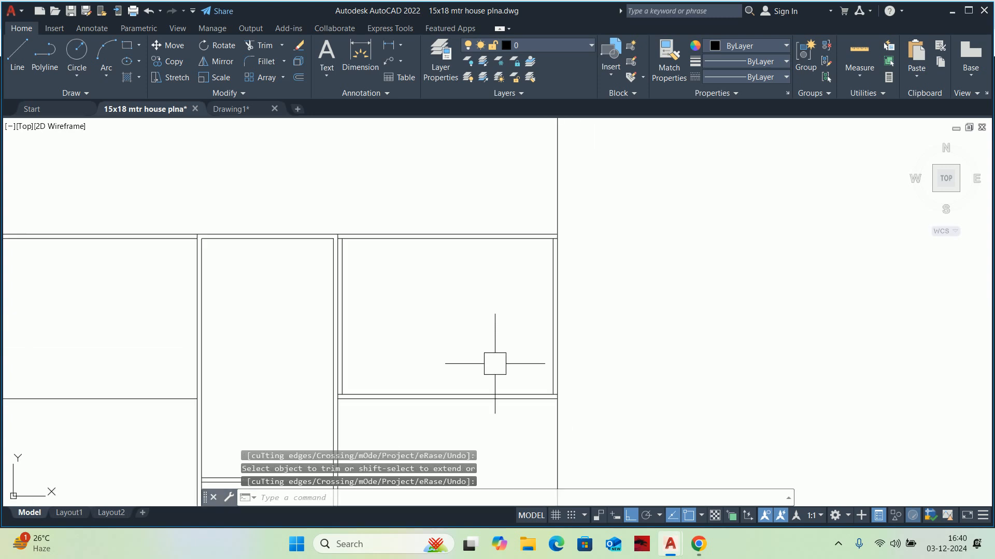
Measure the inner width and height of the overhead cabinet beside the tall unit
scroll(490, 360, "down", 2)
middle_click_drag(461, 358, 546, 300)
key("Escape")
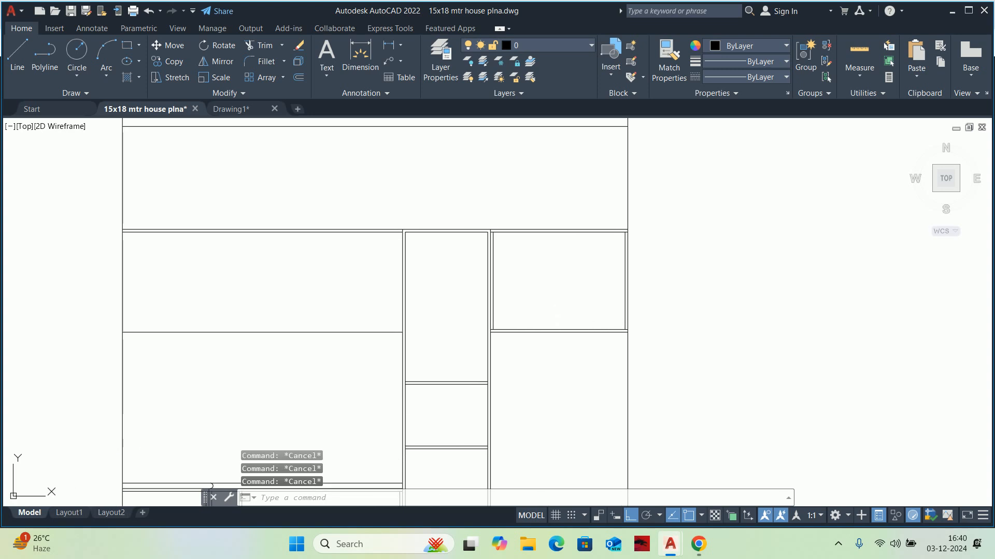
scroll(548, 286, "up", 2)
left_click(869, 55)
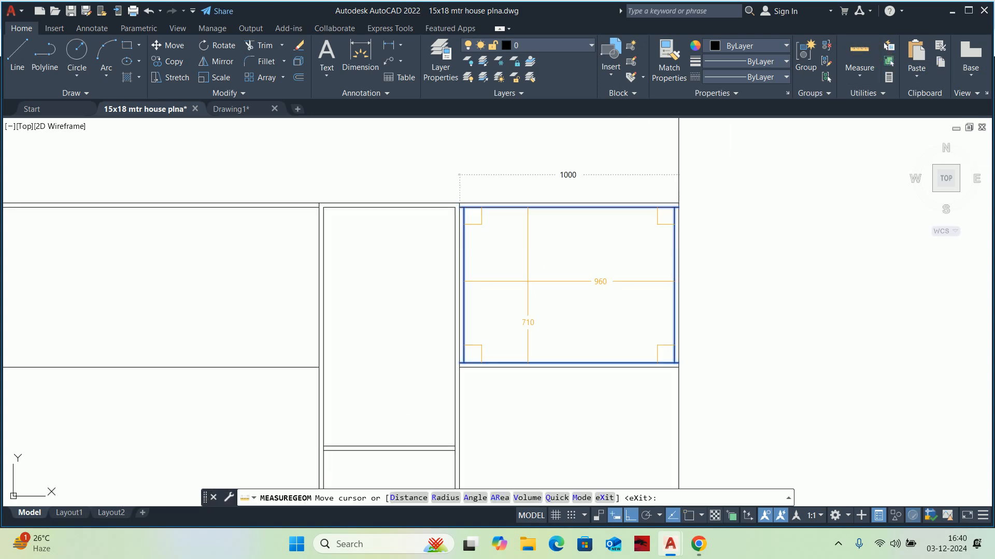
key("Escape")
Draw a vertical centre line from the overhead cabinet's top panel down to its bottom panel
type("l")
key("Return")
left_click(569, 206)
left_click(569, 362)
key("Escape")
Offset the overhead cabinet's vertical centre line 10 mm to each side to form a divider panel
type("o")
key("Return")
type("10")
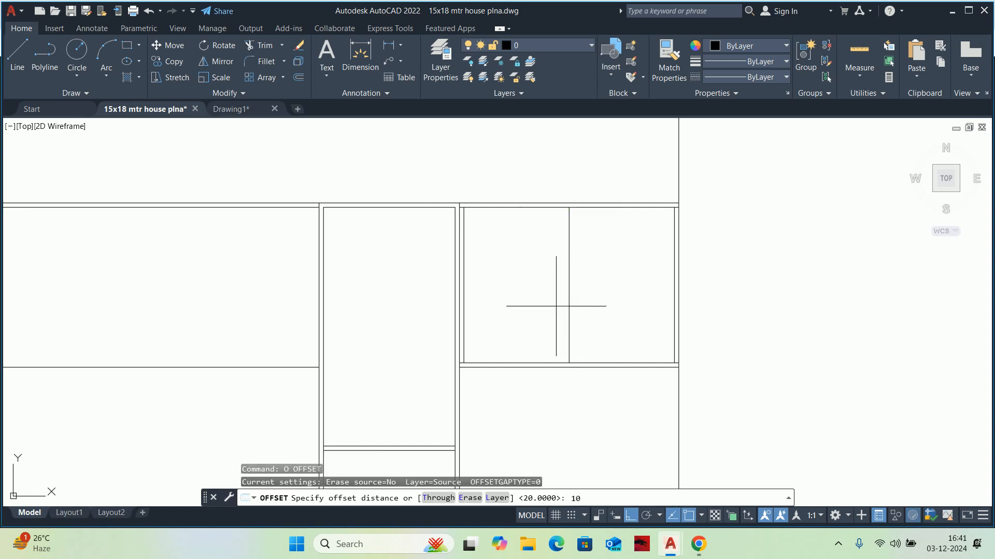
key("Return")
left_click(560, 300)
left_click(547, 290)
scroll(568, 242, "up", 4)
left_click(569, 222)
left_click(610, 216)
key("Escape")
key("Escape")
Erase the original vertical centre line between the two divider lines
scroll(590, 207, "up", 5)
left_click(544, 199)
key("Escape")
left_click(523, 201)
key("Delete")
scroll(525, 229, "down", 9)
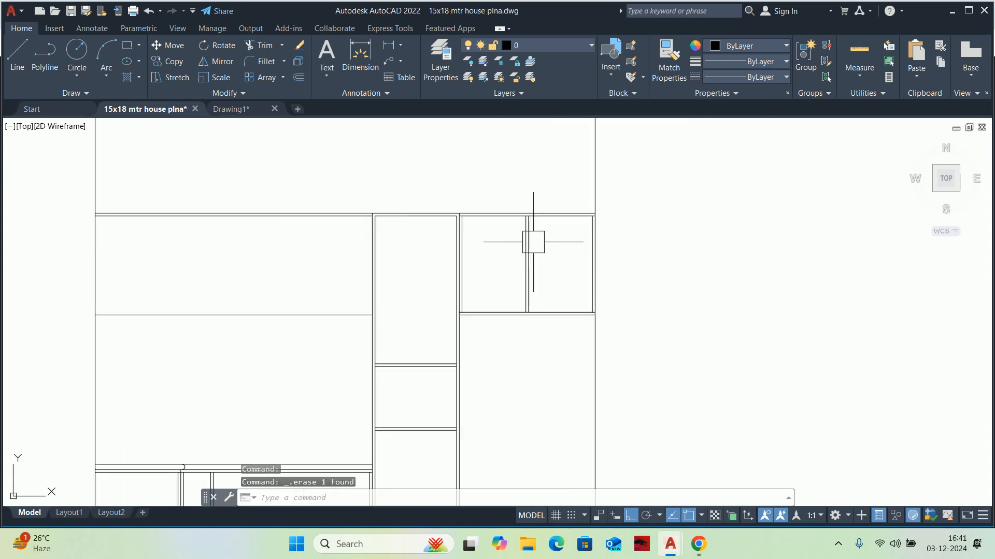
Erase the two vertical divider lines from the overhead cabinet beside the tall unit
scroll(529, 241, "up", 2)
left_click_drag(548, 247, 433, 282)
key("Delete")
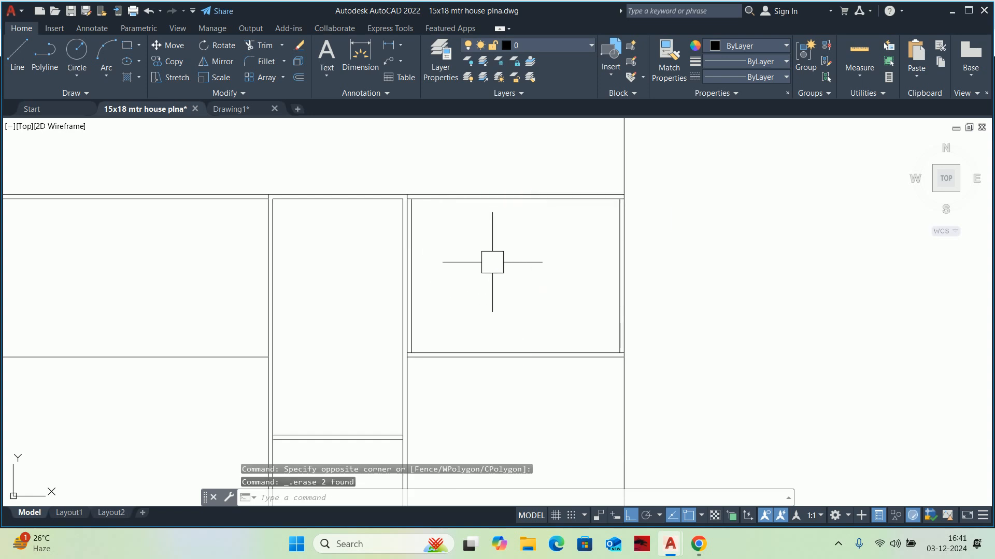
Draw a horizontal line across the overhead cabinet from the midpoint of its right side panel to its left side panel
type("l")
key("Return")
left_click(620, 276)
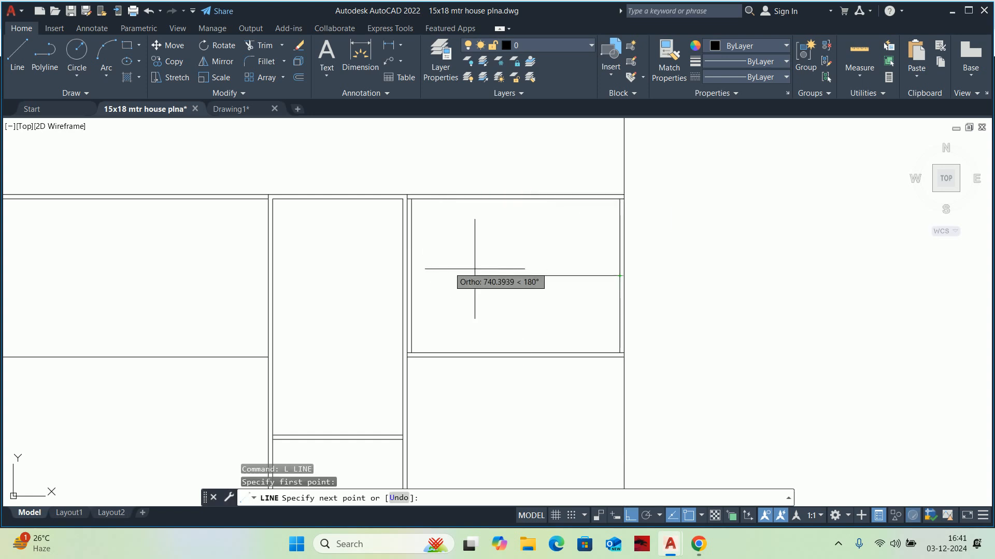
scroll(420, 277, "up", 4)
left_click(393, 281)
key("Escape")
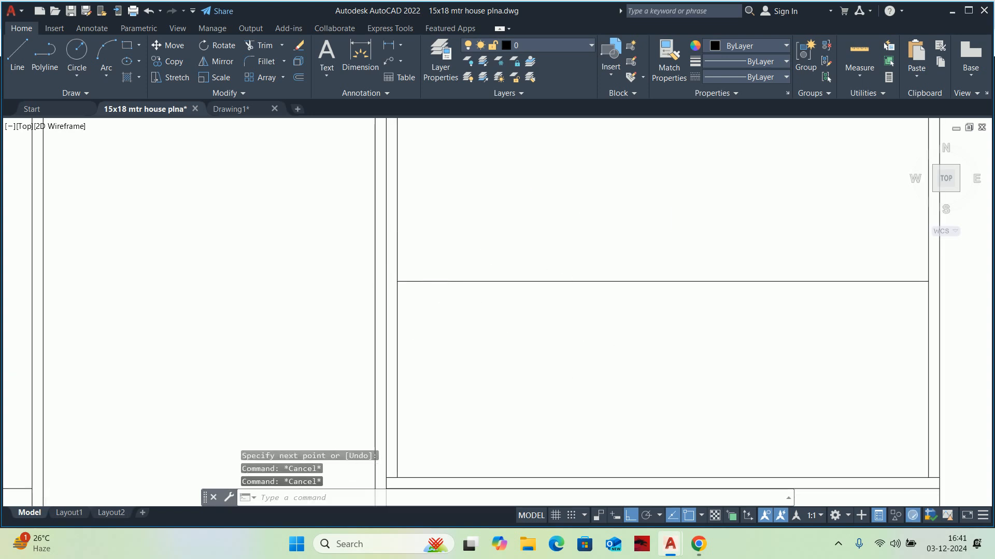
Offset the overhead cabinet's horizontal centre line 10 mm above and below to form a 20 mm shelf
type("o")
key("Return")
type("1")
key("Return")
left_click(572, 286)
left_click(593, 243)
scroll(588, 288, "up", 2)
left_click(578, 285)
left_click(580, 312)
key("Escape")
key("Escape")
key("Escape")
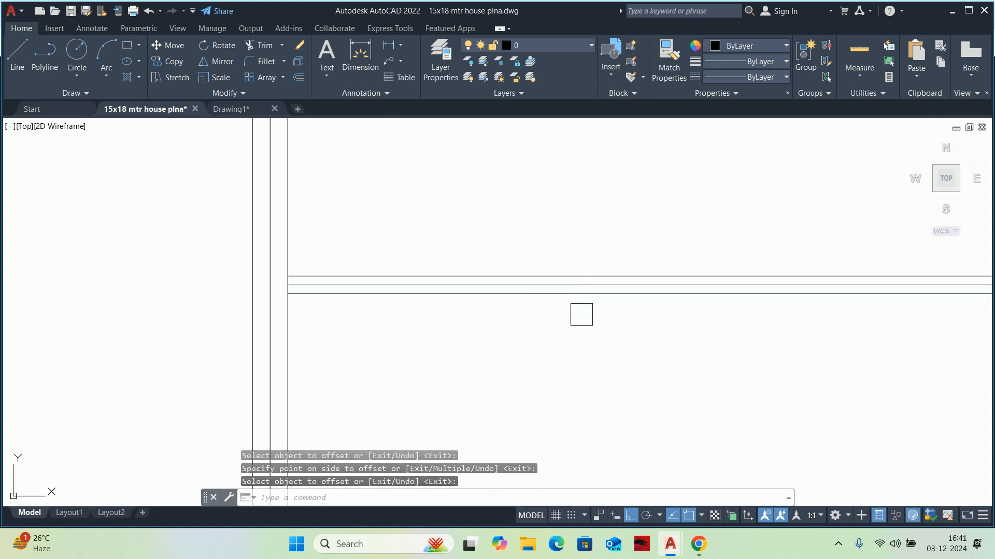
Erase the original horizontal centre line between the two shelf lines
scroll(576, 284, "up", 4)
left_click(573, 285)
scroll(571, 285, "down", 10)
key("Delete")
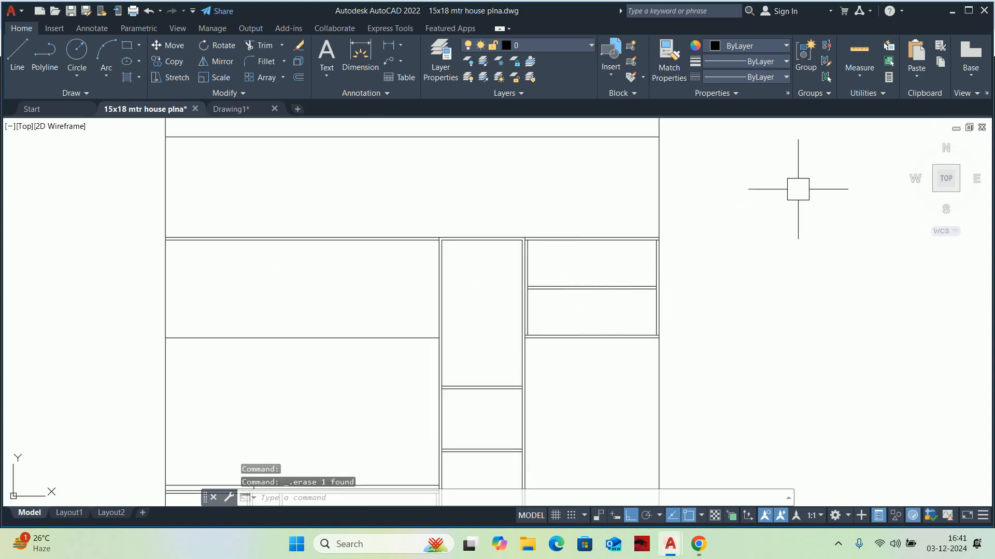
left_click(860, 64)
key("Escape")
key("Escape")
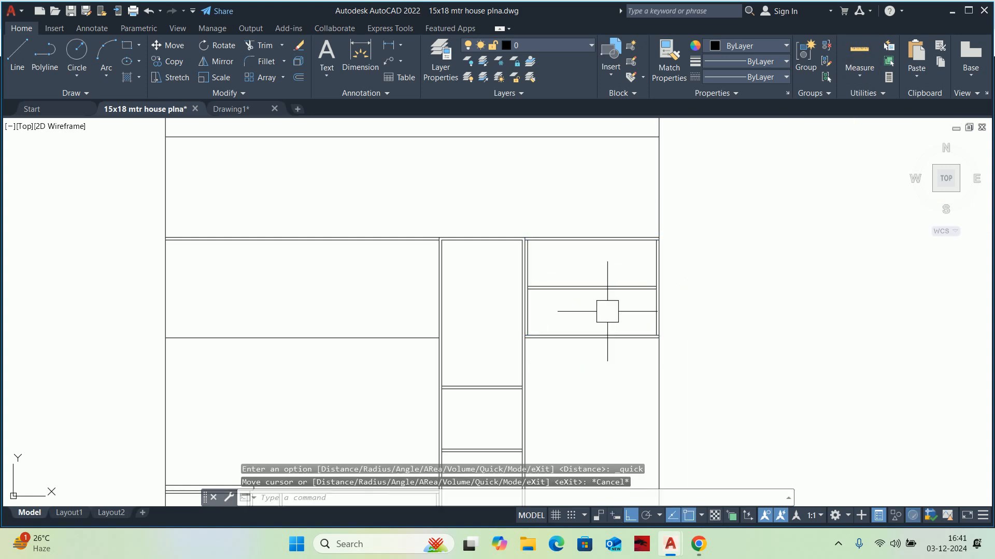
scroll(600, 323, "down", 2)
middle_click_drag(600, 324, 604, 326)
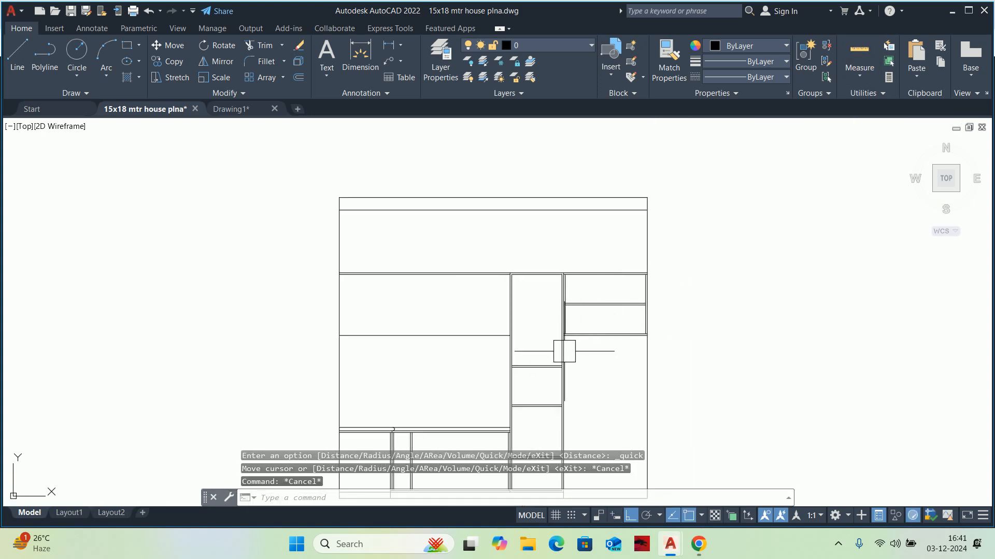
middle_click_drag(561, 350, 568, 307)
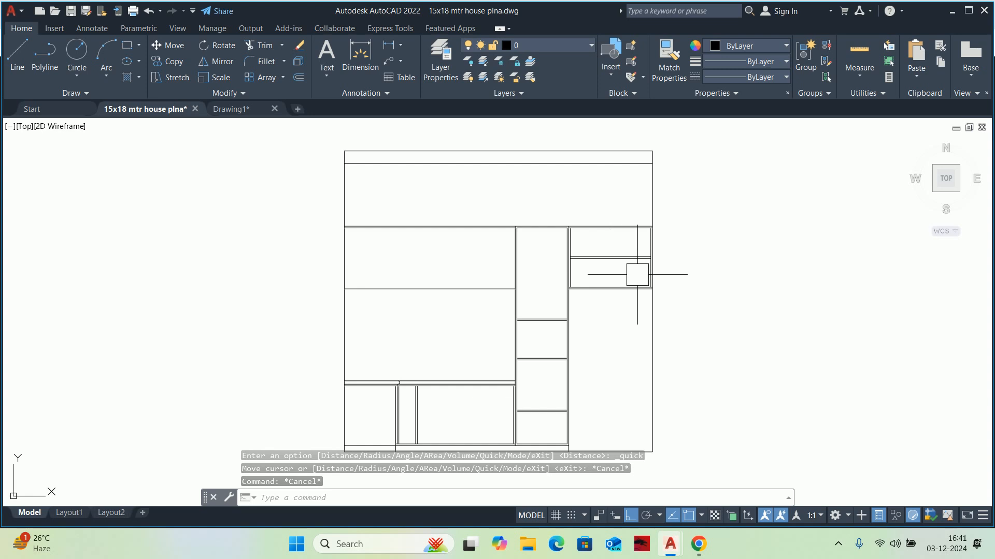
middle_click_drag(492, 310, 552, 320)
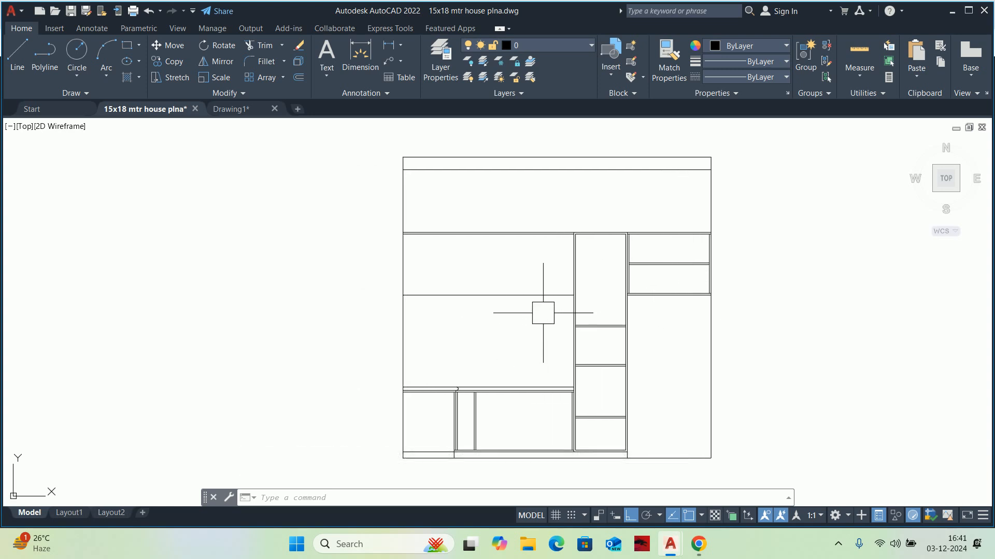
Erase the lower line of the top panel over the bay to the left of the tall unit
scroll(533, 237, "up", 2)
scroll(562, 250, "up", 2)
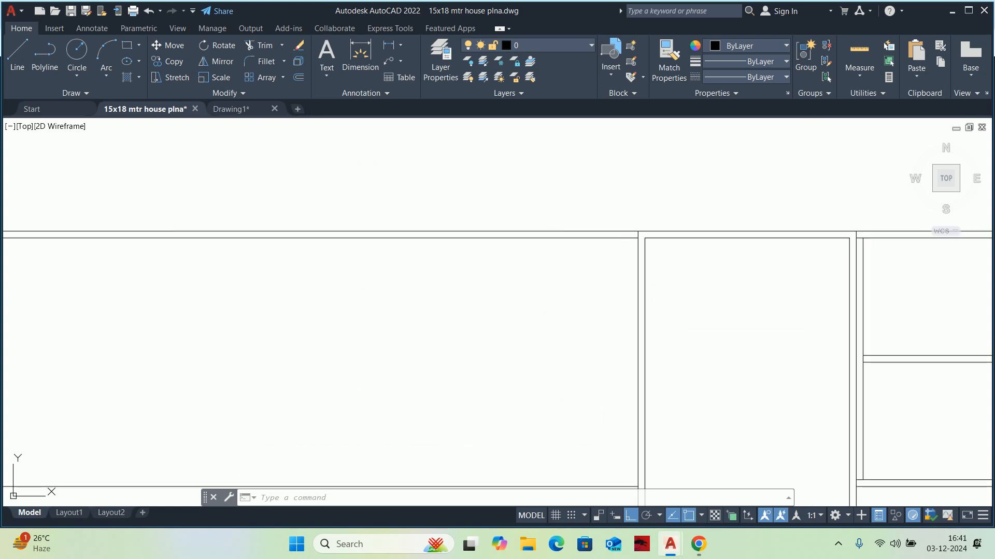
left_click(557, 241)
key("Delete")
scroll(536, 327, "down", 5)
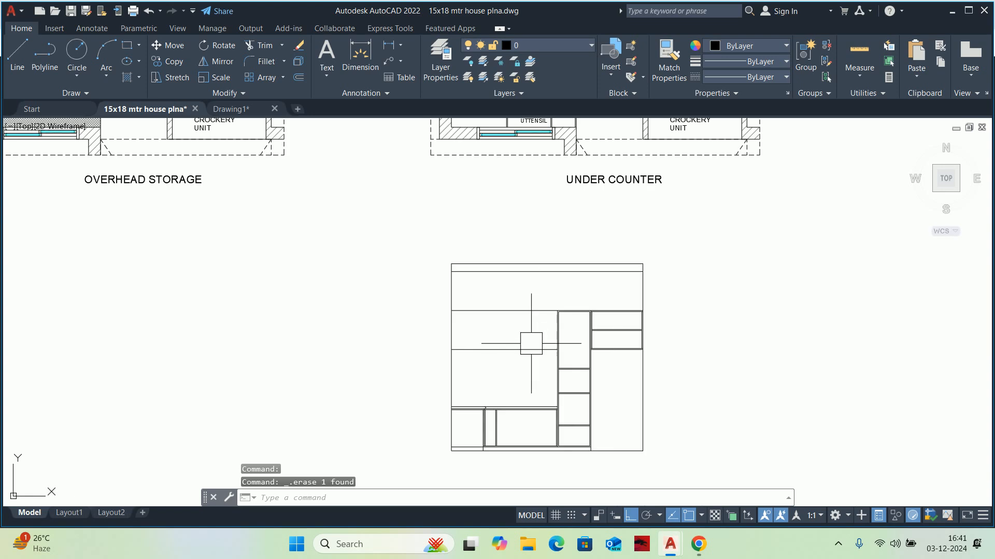
key("Escape")
key("Escape")
Examine the overhead storage plan and the dimensioned reference elevation for the overhead cabinet layout left of the tall unit
mouse_move(534, 325)
middle_mouse_down()
mouse_move(540, 332)
mouse_move(546, 319)
mouse_move(626, 366)
middle_mouse_up()
scroll(539, 331, "up", 4)
scroll(621, 372, "down", 4)
scroll(412, 262, "down", 4)
middle_click_drag(367, 292, 528, 265)
scroll(637, 242, "up", 4)
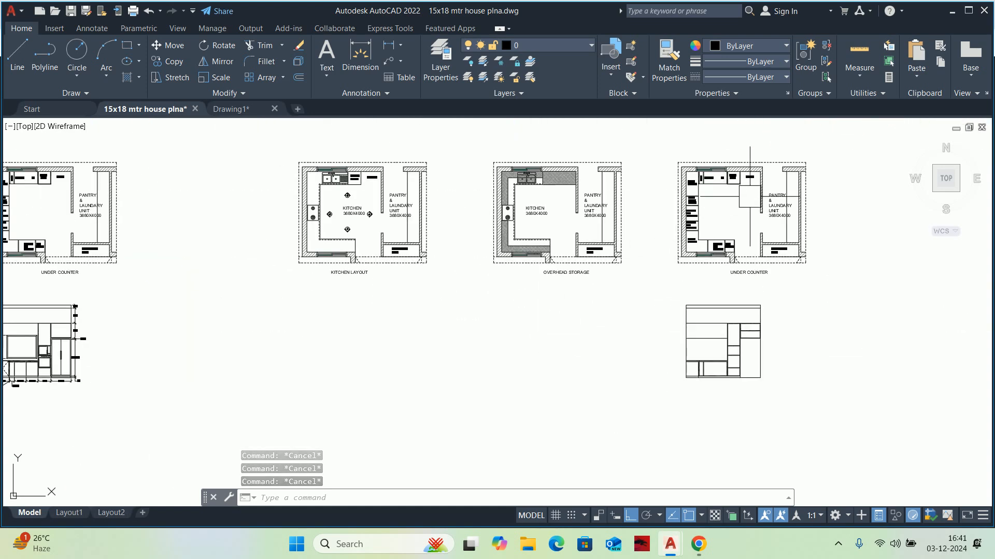
scroll(528, 180, "up", 4)
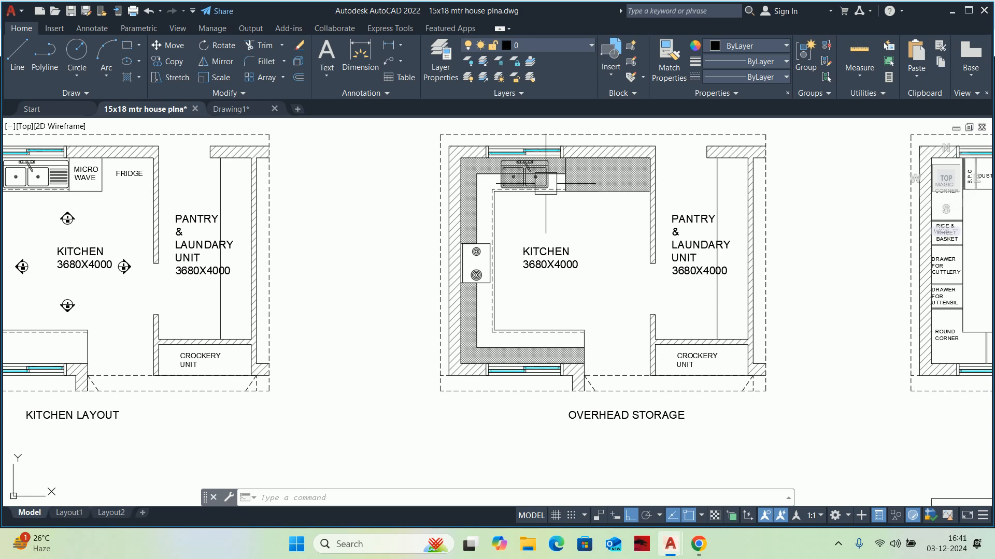
scroll(545, 182, "down", 6)
scroll(646, 272, "up", 6)
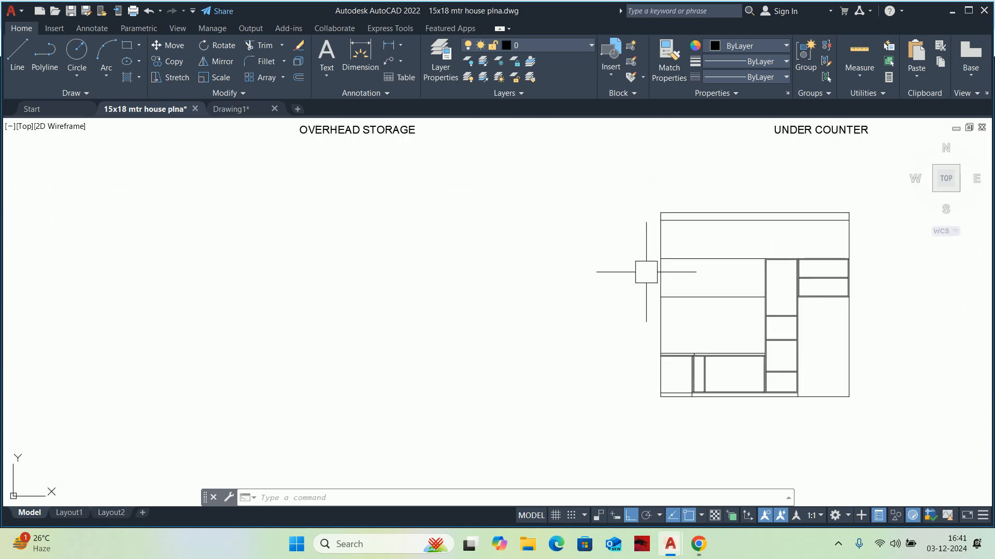
scroll(731, 292, "down", 6)
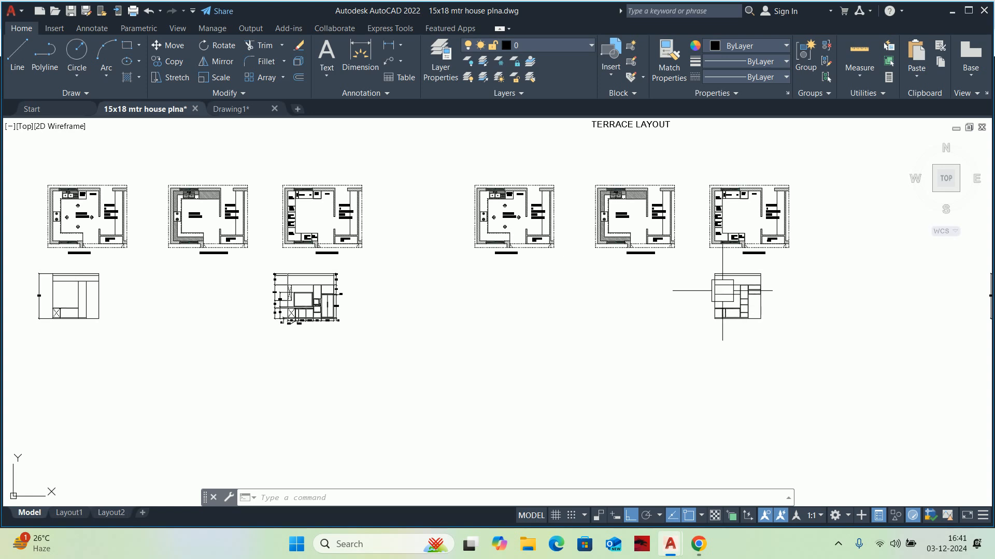
scroll(537, 260, "down", 2)
scroll(366, 283, "up", 6)
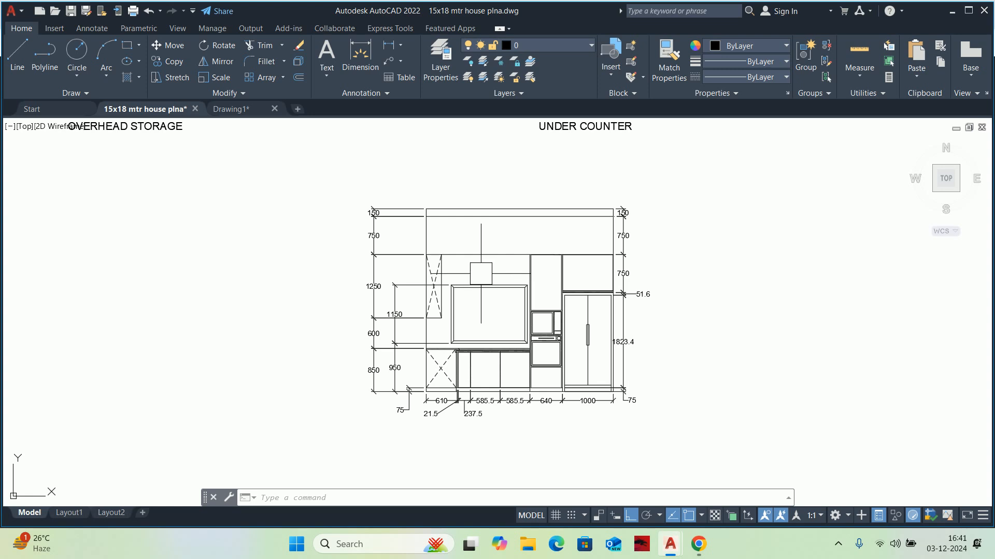
scroll(480, 273, "down", 5)
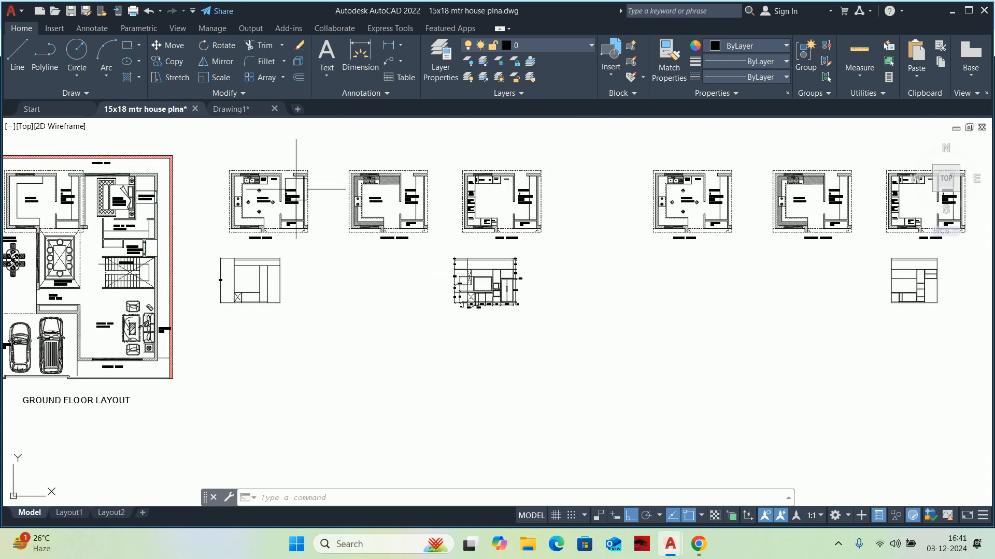
scroll(268, 212, "up", 4)
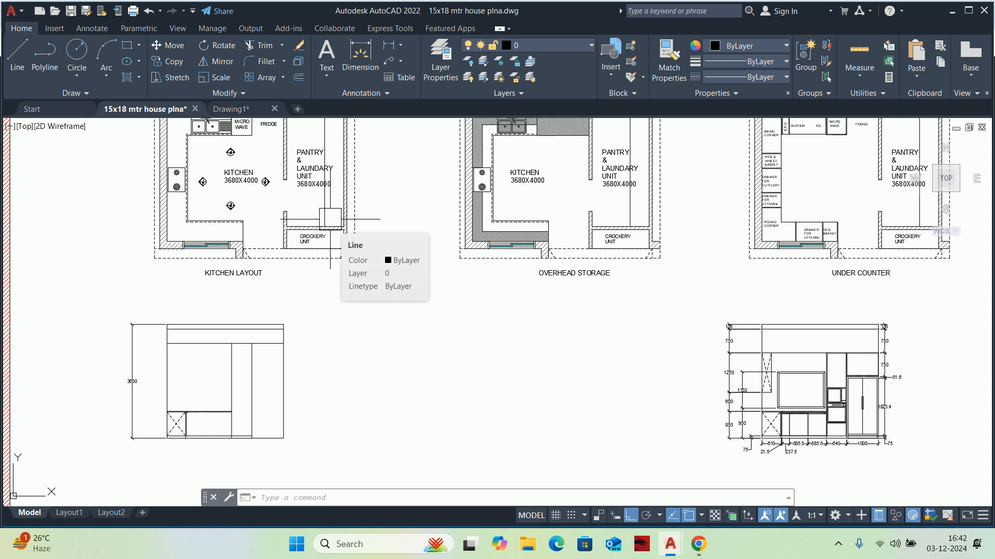
scroll(327, 219, "down", 2)
mouse_move(327, 220)
middle_mouse_down()
mouse_move(361, 232)
mouse_move(285, 149)
middle_mouse_up()
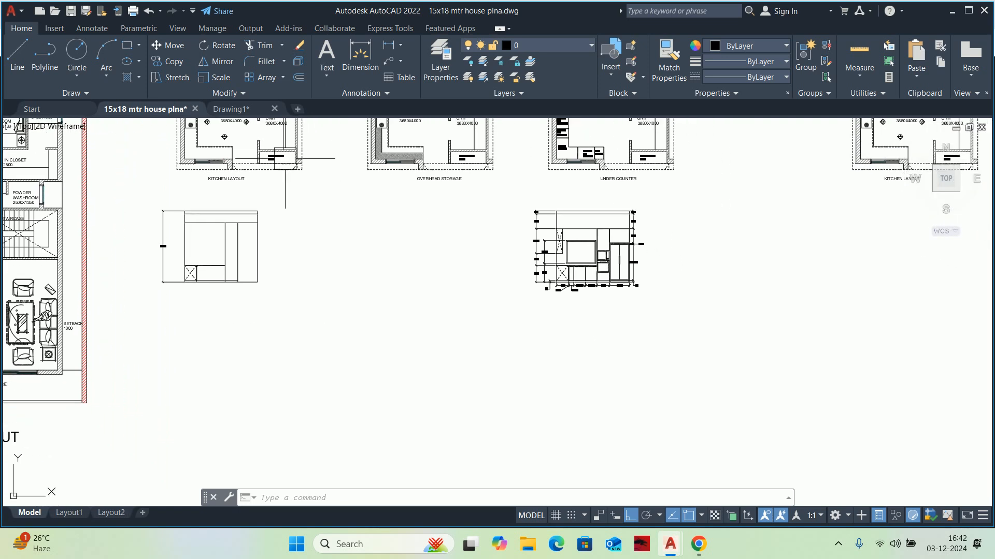
scroll(495, 223, "down", 2)
middle_click_drag(810, 231, 540, 231)
scroll(531, 240, "up", 8)
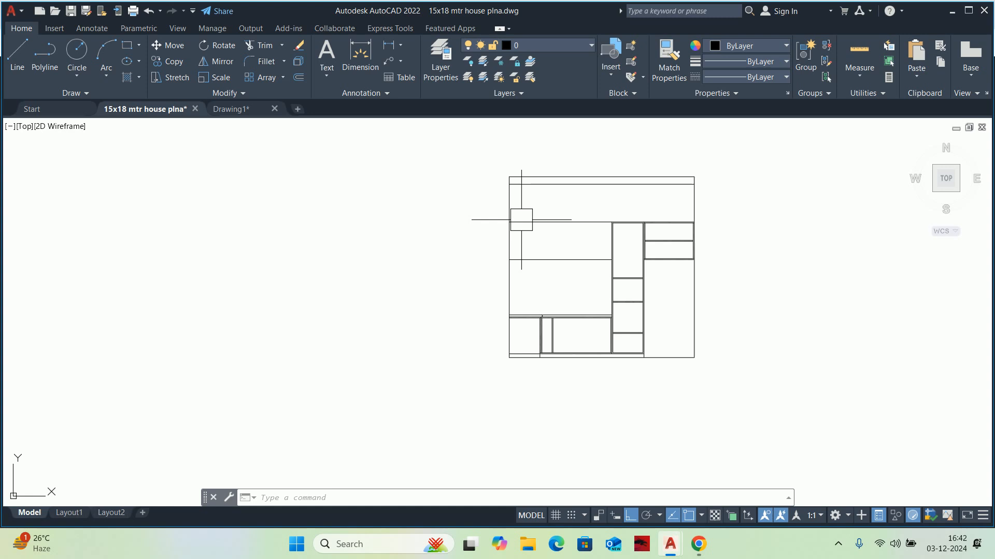
scroll(649, 259, "up", 5)
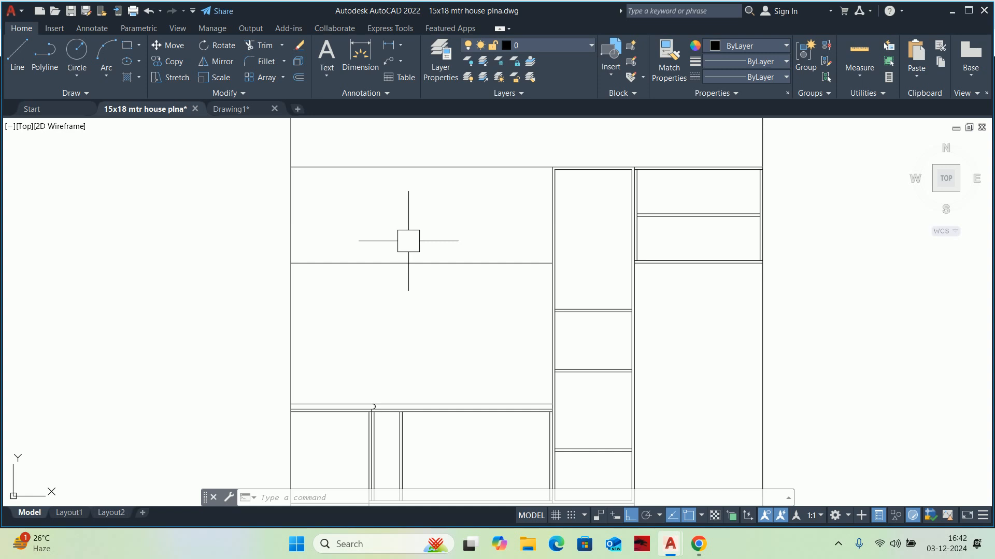
Offset the elevation's left wall line 300 mm inward to mark the side of the corner overhead cabinet
scroll(411, 239, "down", 3)
key("Escape")
key("Escape")
key("Escape")
type("0")
key("Return")
type("300")
key("Return")
scroll(377, 279, "up", 2)
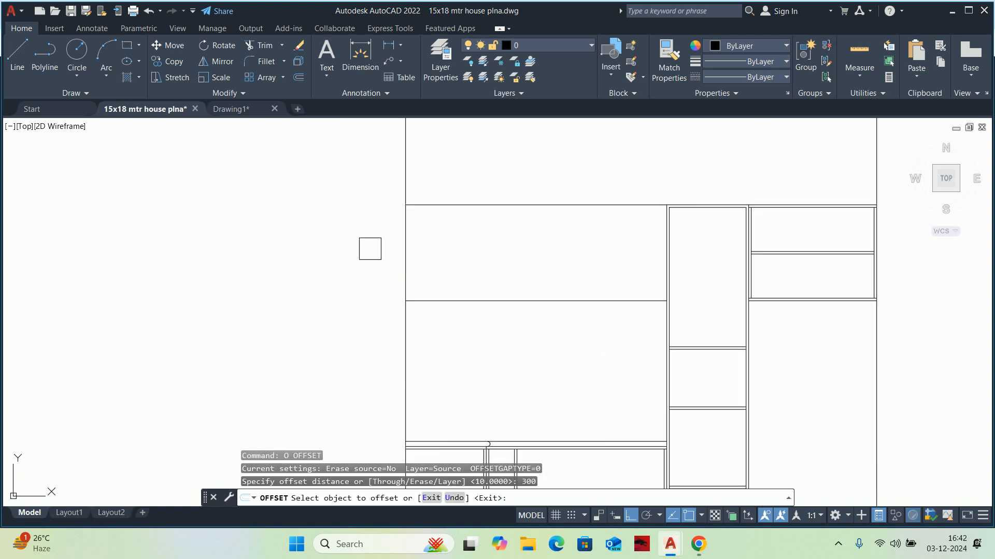
left_click(405, 242)
left_click(499, 255)
key("Escape")
key("Escape")
key("Escape")
Offset the countertop's top line 600 mm upward to mark the underside of the corner overhead cabinet
scroll(471, 273, "up", 2)
scroll(453, 302, "down", 2)
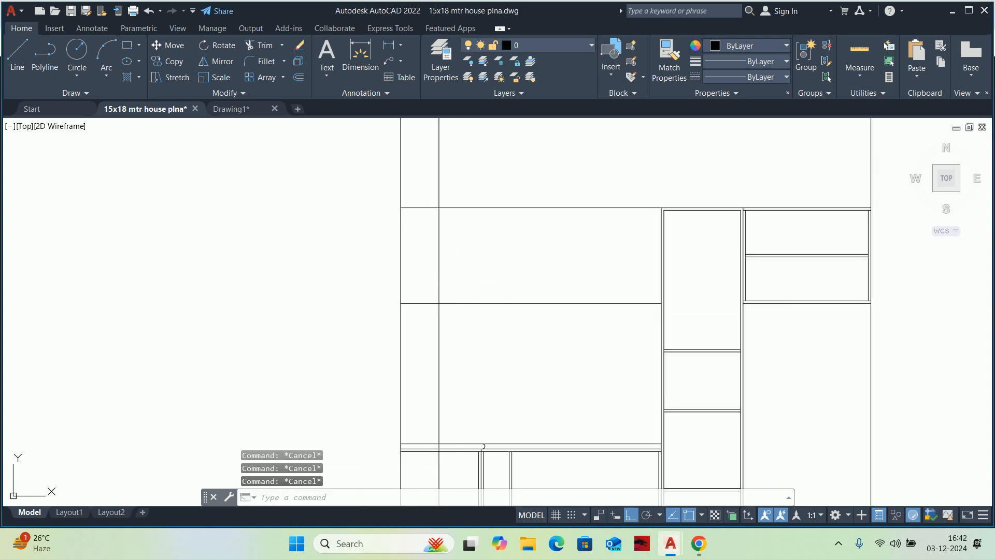
key("Return")
type("600")
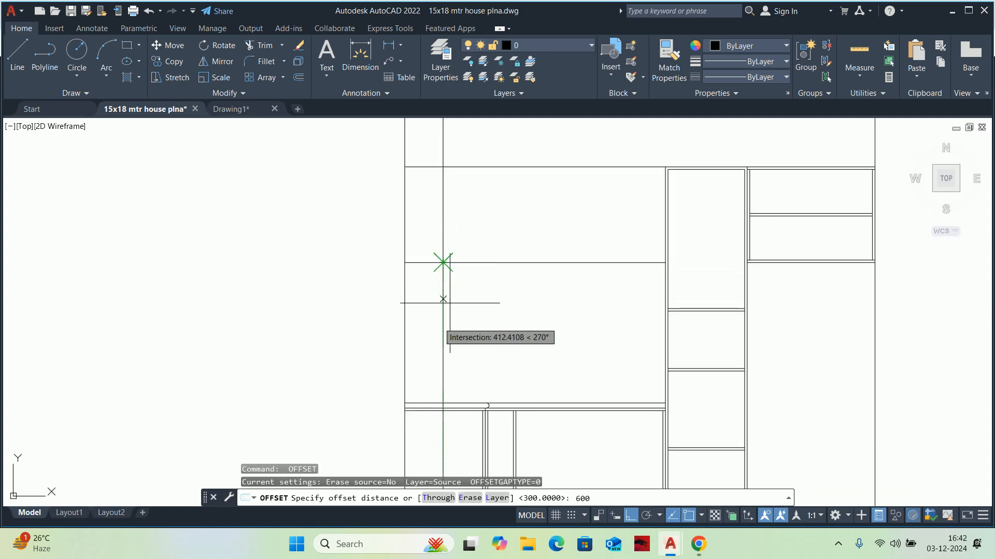
key("Return")
scroll(430, 404, "up", 2)
left_click(410, 387)
left_click(404, 329)
key("Escape")
Trim the 300 mm side line and the 600 mm underside line to meet at the corner overhead cabinet's lower corner
middle_click_drag(428, 299, 431, 385)
scroll(456, 333, "up", 2)
middle_click_drag(456, 336, 419, 428)
type("tr")
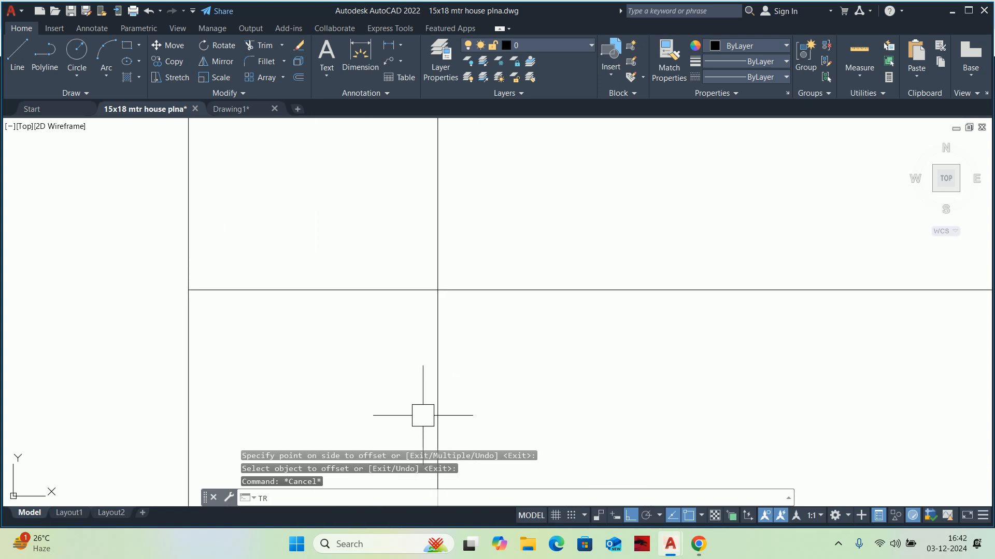
key("Return")
left_click(499, 307)
left_click(501, 279)
scroll(510, 250, "down", 4)
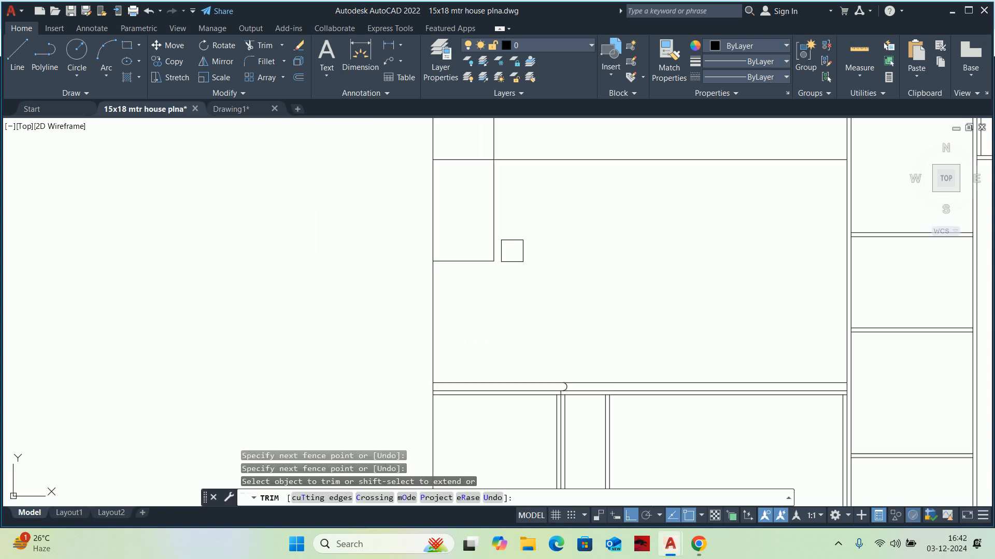
Trim the side line above the corner overhead cabinet's top and the horizontal line crossing inside the cabinet
middle_click_drag(510, 250, 508, 357)
scroll(526, 244, "up", 2)
scroll(526, 244, "down", 2)
scroll(467, 329, "up", 3)
scroll(461, 317, "down", 5)
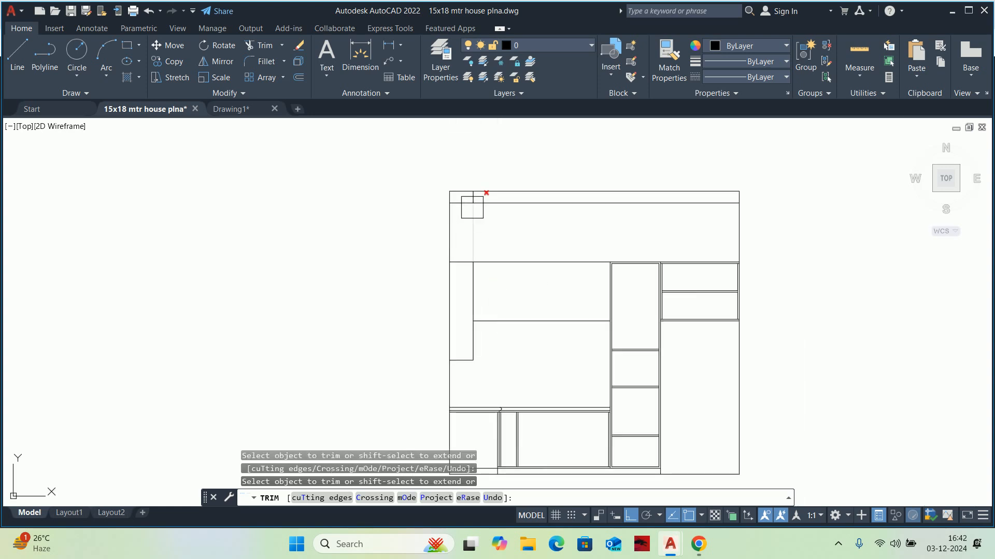
scroll(472, 203, "up", 4)
scroll(486, 275, "down", 4)
scroll(495, 296, "up", 2)
scroll(468, 306, "up", 2)
key("Escape")
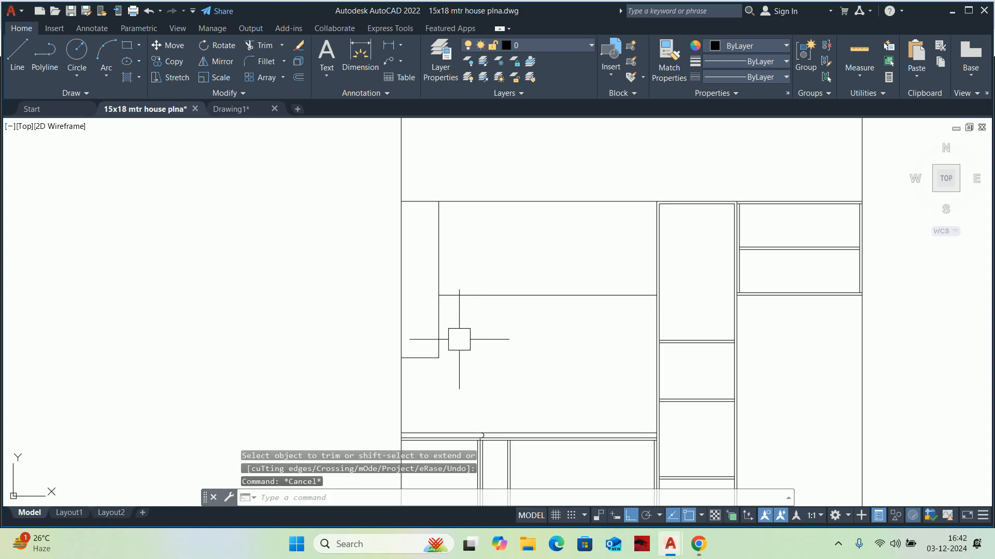
key("Escape")
key("Escape")
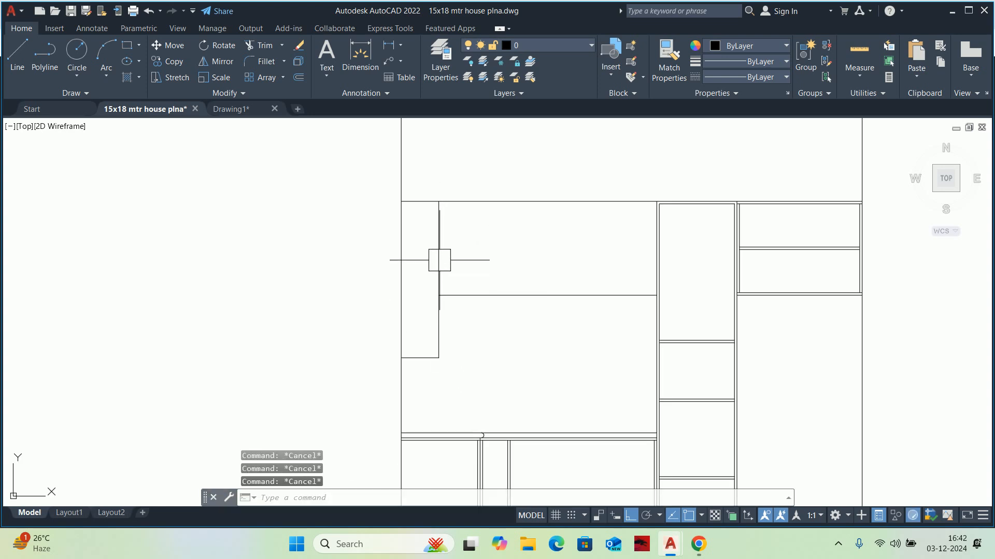
Offset the elevation's left wall line 450 mm inward to mark the side of an upper corner cabinet
scroll(435, 269, "down", 6)
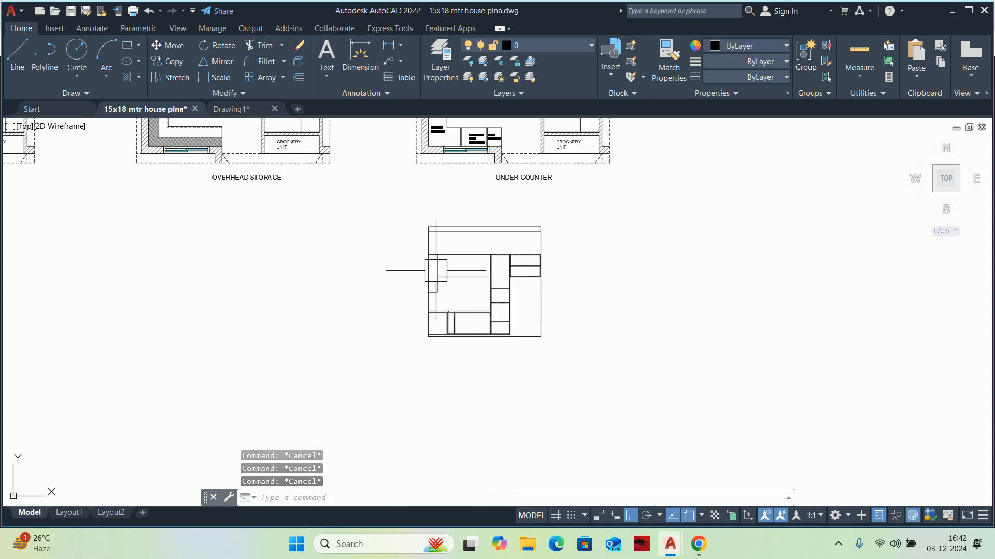
scroll(452, 282, "up", 2)
scroll(472, 275, "up", 2)
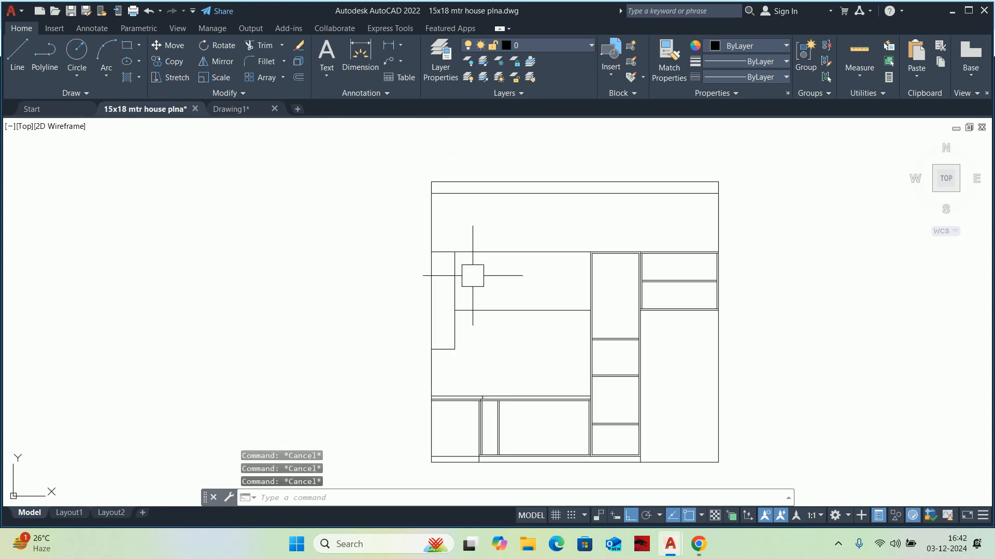
scroll(470, 272, "up", 4)
type("o")
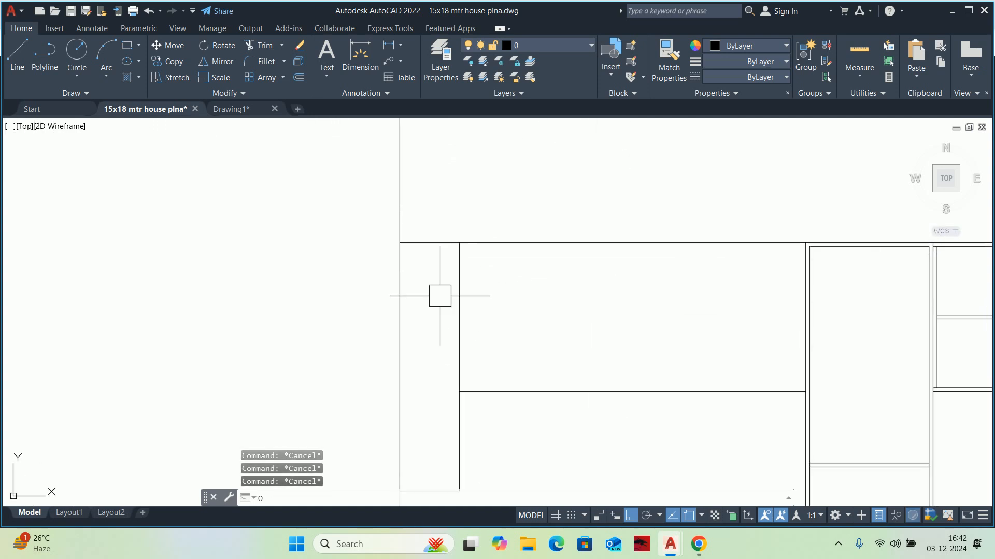
key("Return")
type("450")
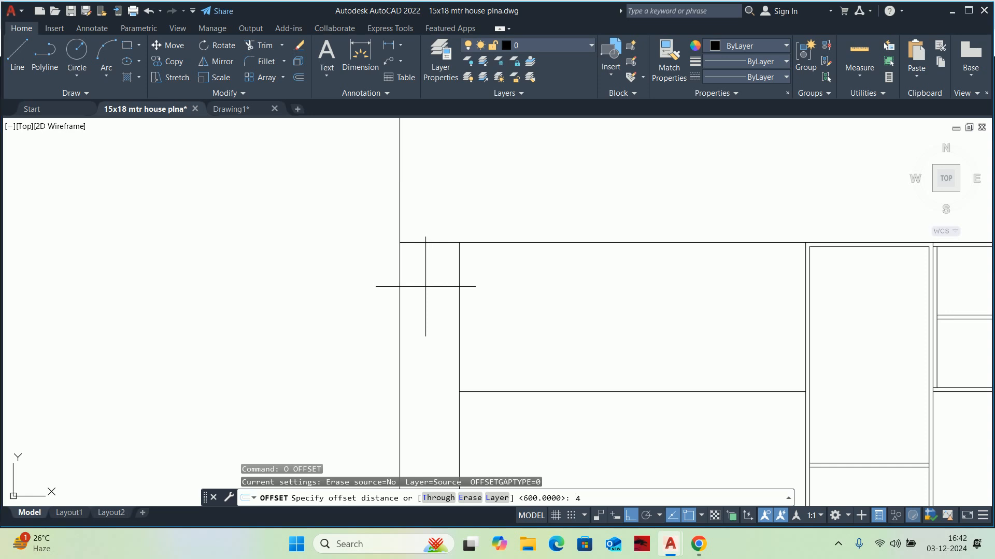
key("Return")
left_click(392, 263)
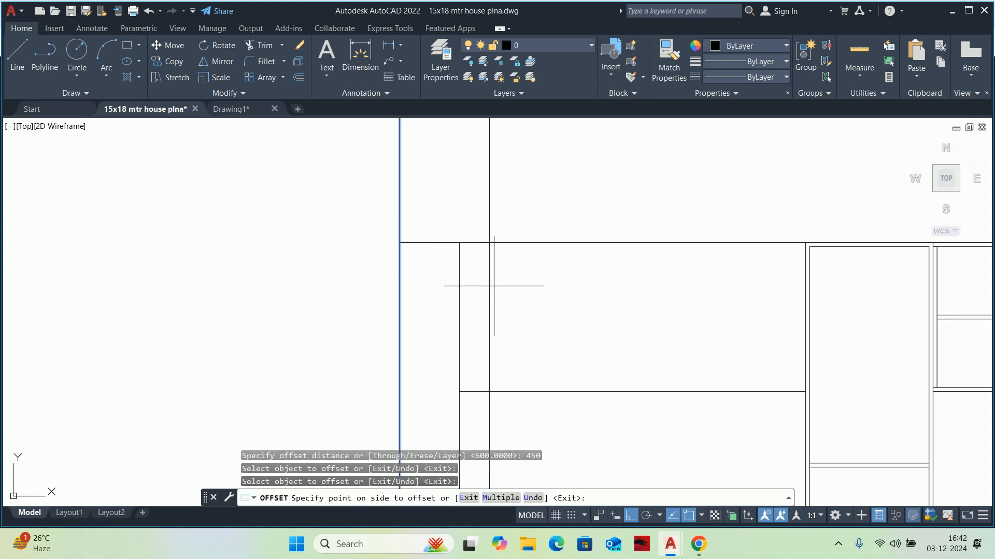
key("Escape")
key("Escape")
scroll(496, 275, "down", 3)
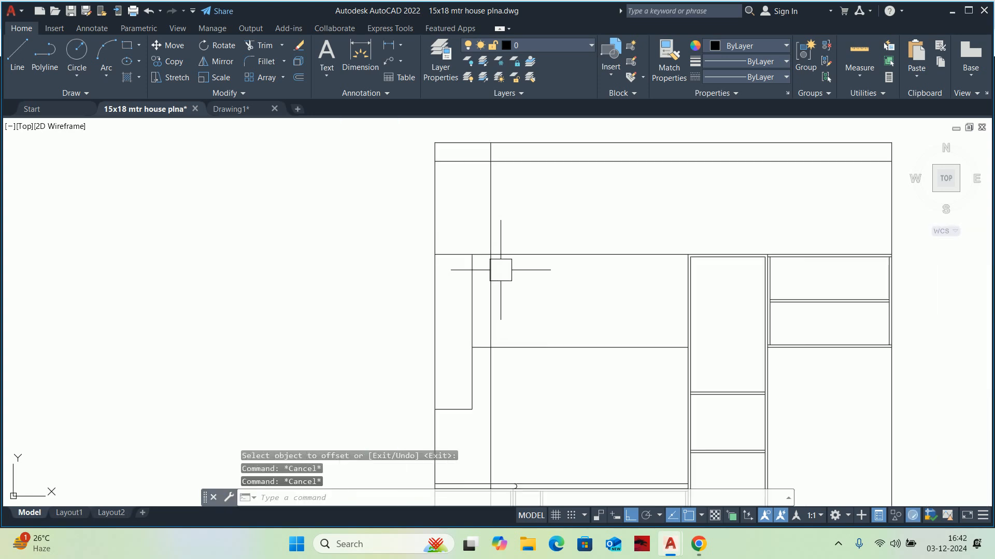
key("Escape")
type("o")
key("Return")
key("Escape")
key("Escape")
key("Escape")
middle_click_drag(488, 306, 489, 259)
key("Escape")
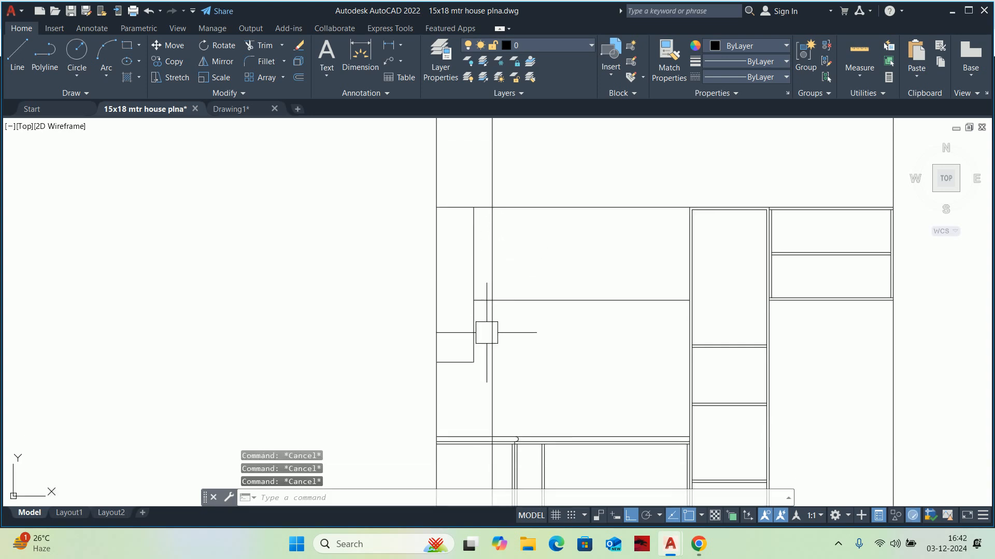
middle_click_drag(487, 332, 488, 278)
type("o")
key("Return")
type("2400")
middle_click_drag(502, 362, 506, 295)
scroll(506, 296, "down", 1)
scroll(448, 436, "up", 3)
key("Escape")
Offset the floor line 2400 mm upward to mark the underside of the upper corner cabinet
key("Return")
type("2400")
key("Return")
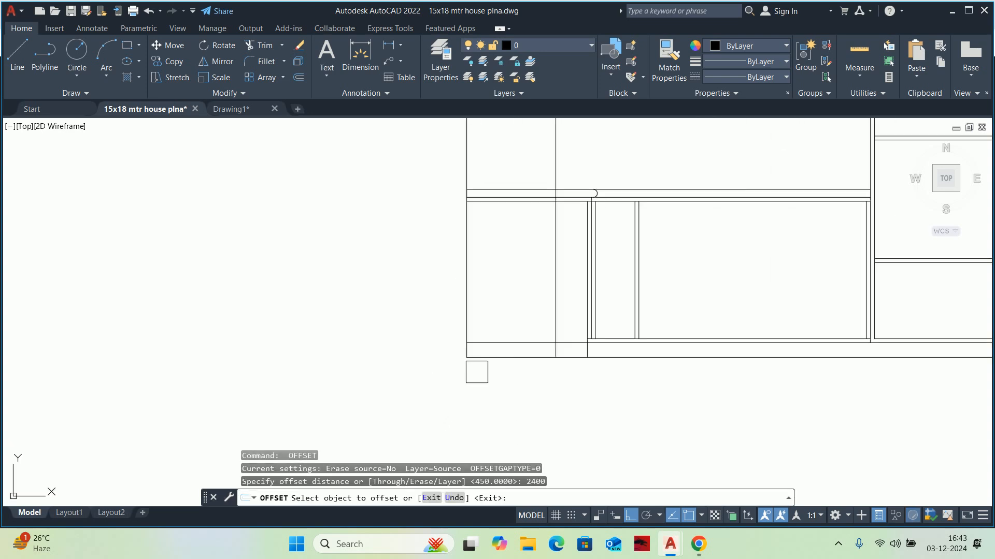
left_click(474, 357)
scroll(469, 332, "down", 3)
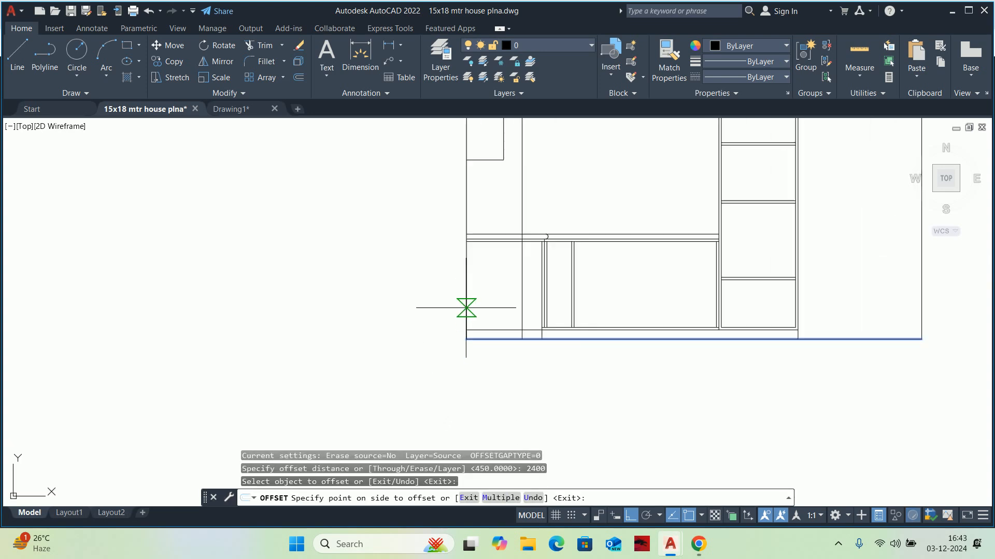
left_click(437, 306)
scroll(437, 231, "up", 3)
scroll(511, 264, "up", 1)
middle_click_drag(511, 264, 352, 220)
key("Escape")
key("Escape")
key("Escape")
key("Escape")
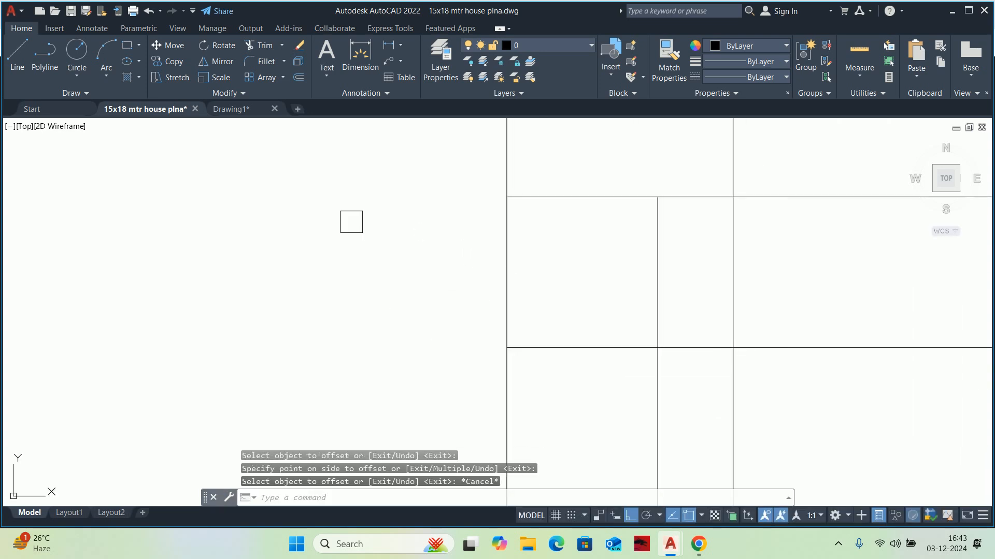
Trim the 300 mm side line above the 2400 mm level and the excess 450 mm and 2400 mm lines to leave the upper corner cabinet's outline
middle_click_drag(615, 296, 520, 281)
type("tr")
key("Return")
scroll(572, 279, "up", 2)
left_click(558, 255)
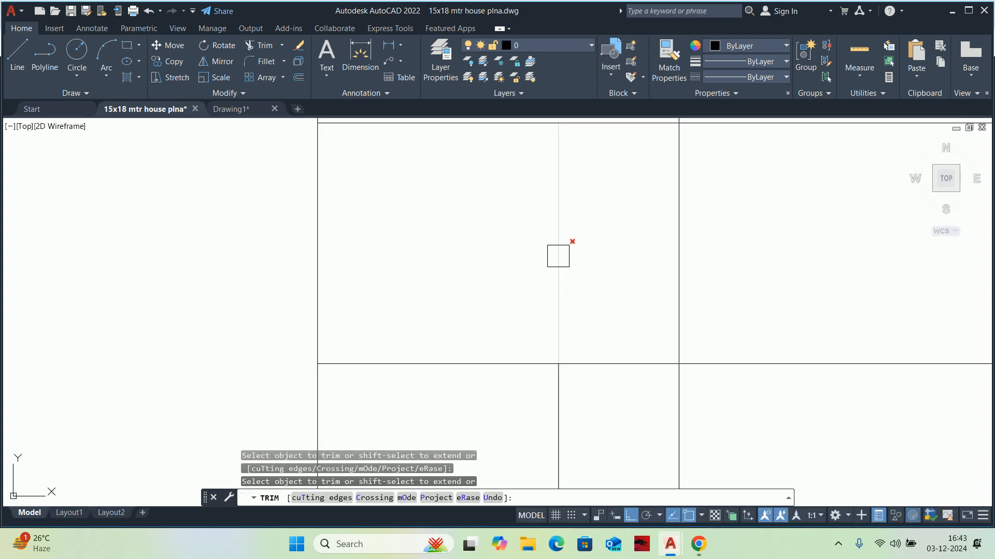
scroll(705, 326, "down", 1)
middle_click_drag(705, 326, 662, 409)
scroll(662, 409, "down", 1)
left_click(654, 243)
key("Escape")
key("Escape")
scroll(584, 282, "down", 1)
middle_click_drag(585, 283, 532, 225)
Measure the width and height of the upper corner cabinet's outline
left_click(859, 52)
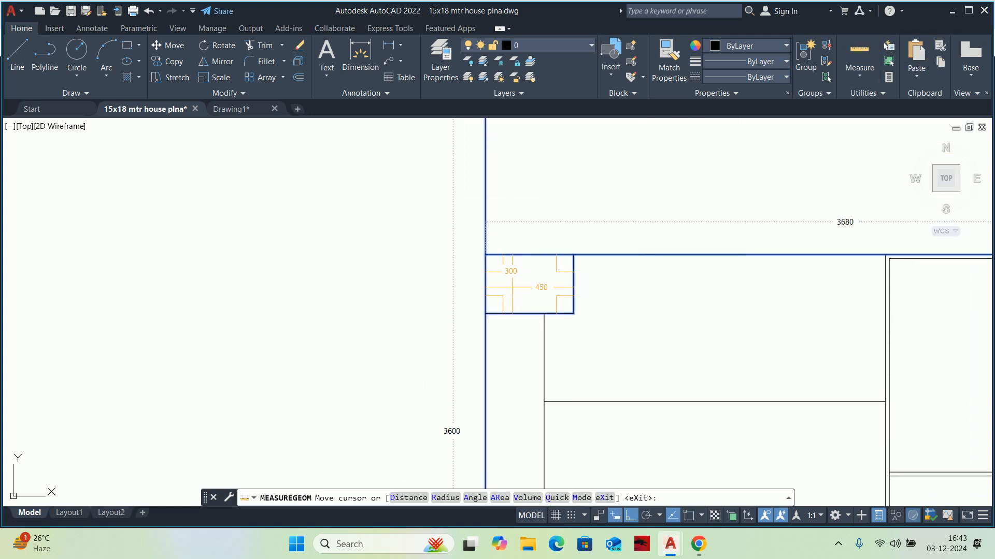
key("Escape")
key("Escape")
key("Escape")
Stretch the bottom edge of the upper corner cabinet 150 mm downward
scroll(562, 262, "down", 3)
type("s")
key("Return")
left_click(608, 280)
left_click(486, 249)
key("Return")
left_click(422, 257)
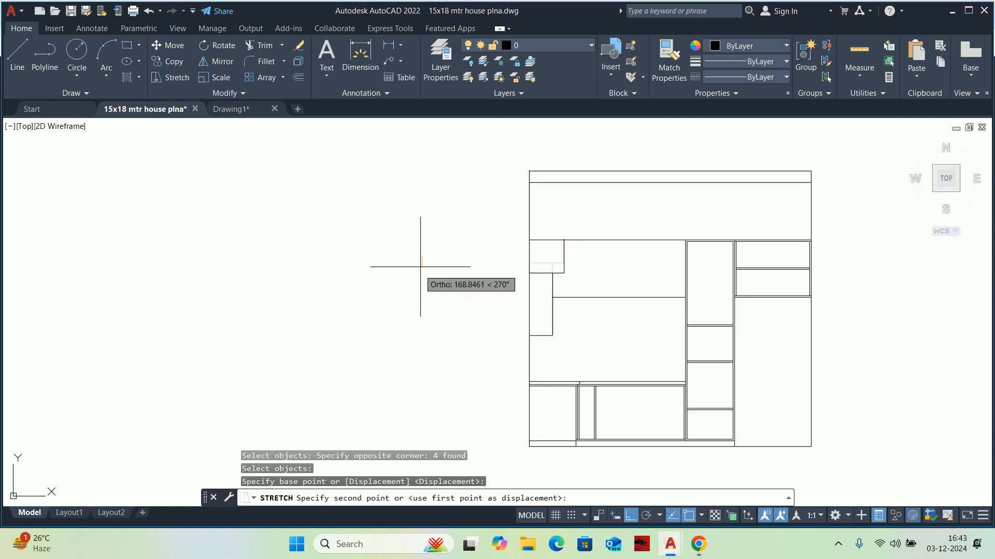
type("150")
key("Return")
key("Escape")
key("Escape")
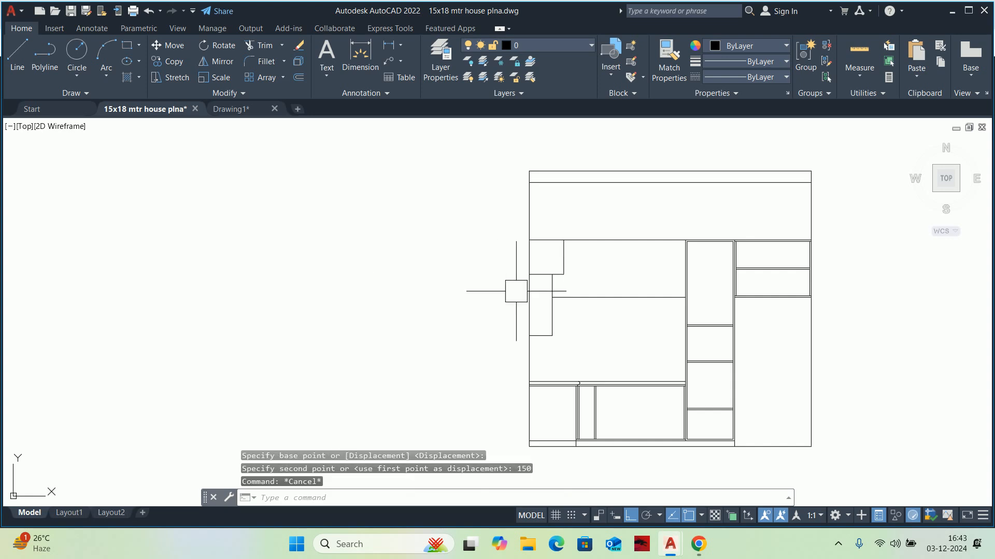
Offset the upper corner cabinet's side, bottom and top lines 20 mm inward for its panels
scroll(518, 290, "up", 5)
key("Escape")
scroll(523, 299, "down", 5)
scroll(529, 275, "up", 5)
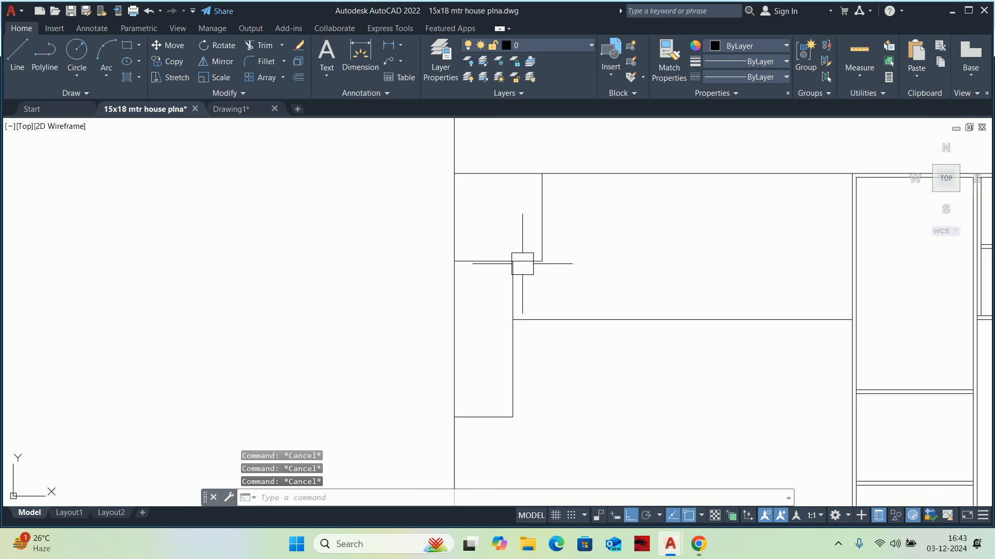
type("o")
key("Return")
type("20")
key("Return")
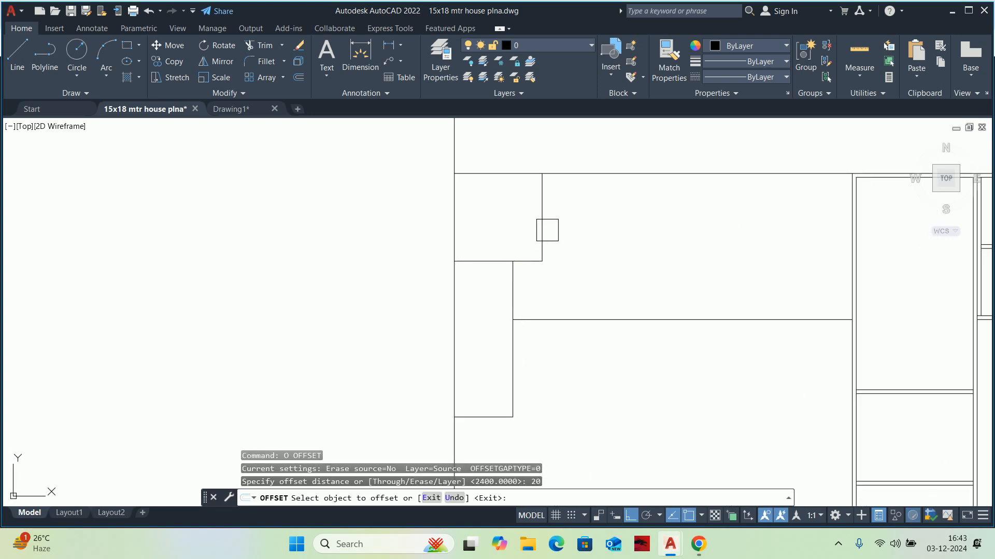
left_click(542, 224)
left_click(488, 226)
left_click(479, 261)
left_click(487, 227)
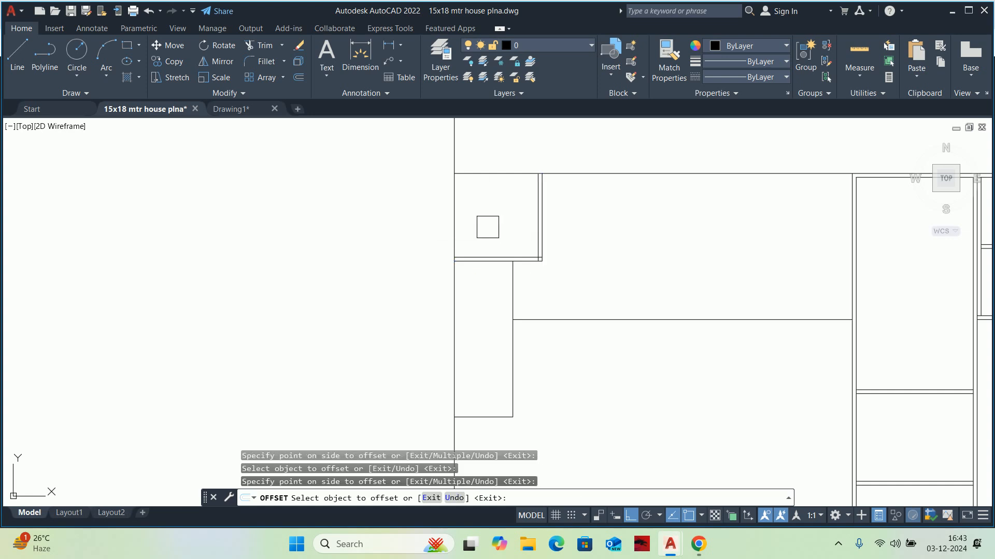
left_click(477, 173)
left_click(491, 200)
Offset the side, top and bottom lines of the 300 mm wide lower overhead cabinet 20 mm inward for its panels
scroll(500, 289, "up", 2)
left_click(520, 290)
left_click(483, 290)
left_click(462, 241)
key("Escape")
scroll(462, 231, "up", 4)
key("Return")
key("Return")
left_click(462, 232)
left_click(471, 247)
scroll(475, 348, "down", 2)
middle_click_drag(477, 350, 466, 193)
middle_click_drag(477, 395, 467, 222)
left_click(472, 336)
left_click(466, 295)
key("Escape")
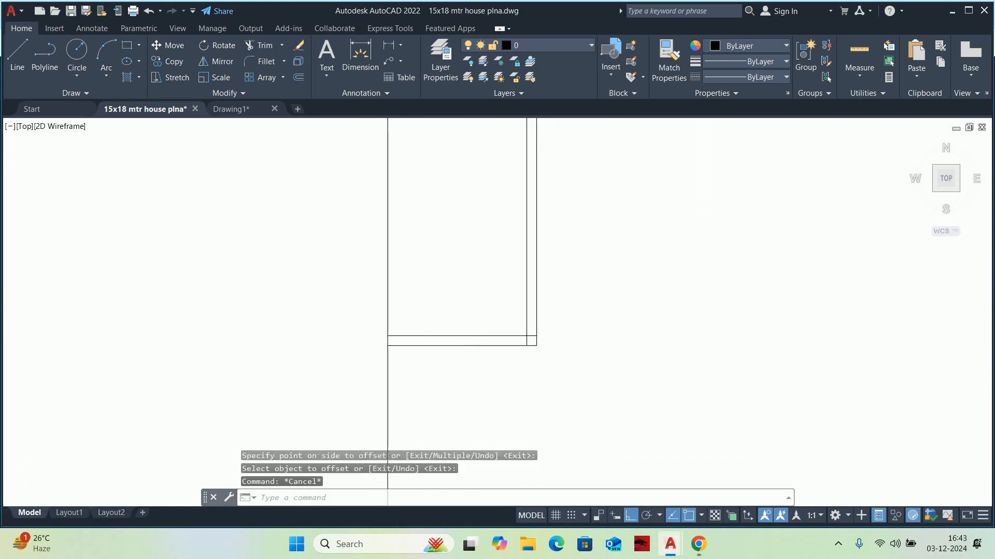
Trim the overlapping panel line at the bottom corner of the 300 mm wide overhead cabinet
key("Escape")
scroll(488, 335, "up", 5)
type("tr")
key("Return")
scroll(581, 337, "up", 4)
left_click(730, 371)
scroll(730, 372, "down", 6)
Trim the top panel line projecting past the 300 mm wide overhead cabinet's side and clean up its overlapping upper corner
middle_click_drag(668, 272, 616, 398)
scroll(616, 398, "down", 1)
scroll(638, 249, "up", 5)
scroll(708, 409, "up", 2)
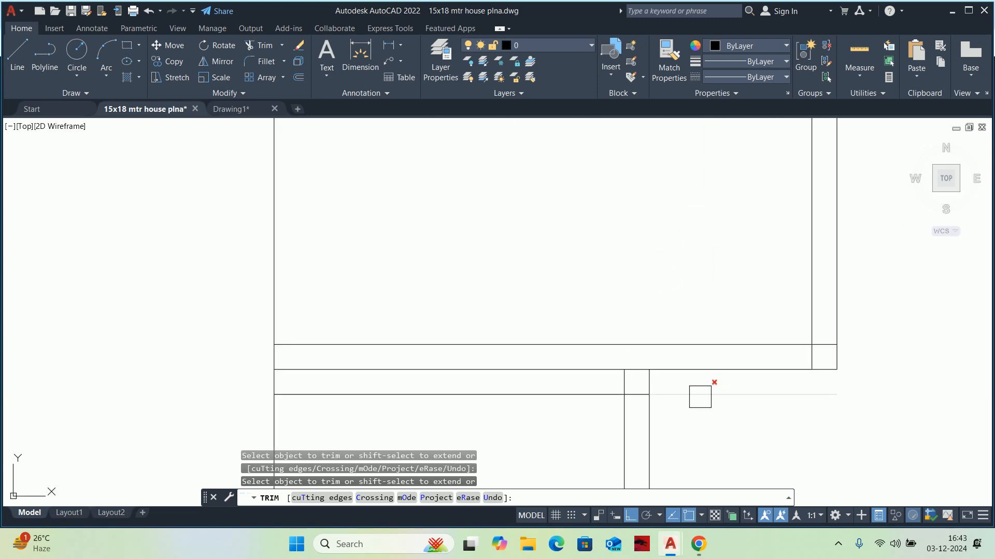
scroll(618, 392, "up", 4)
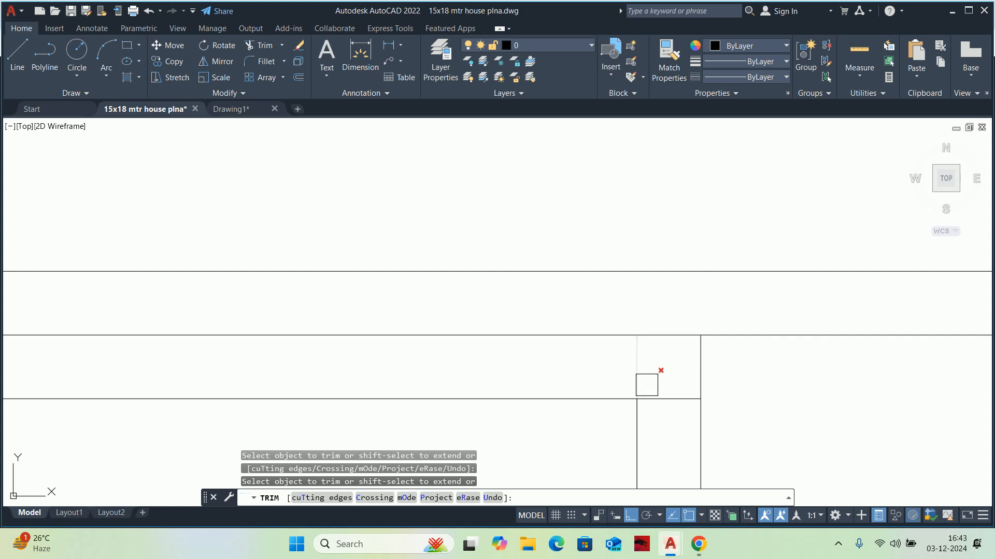
scroll(656, 393, "down", 4)
scroll(690, 390, "down", 2)
scroll(691, 392, "up", 2)
key("ctrl+z")
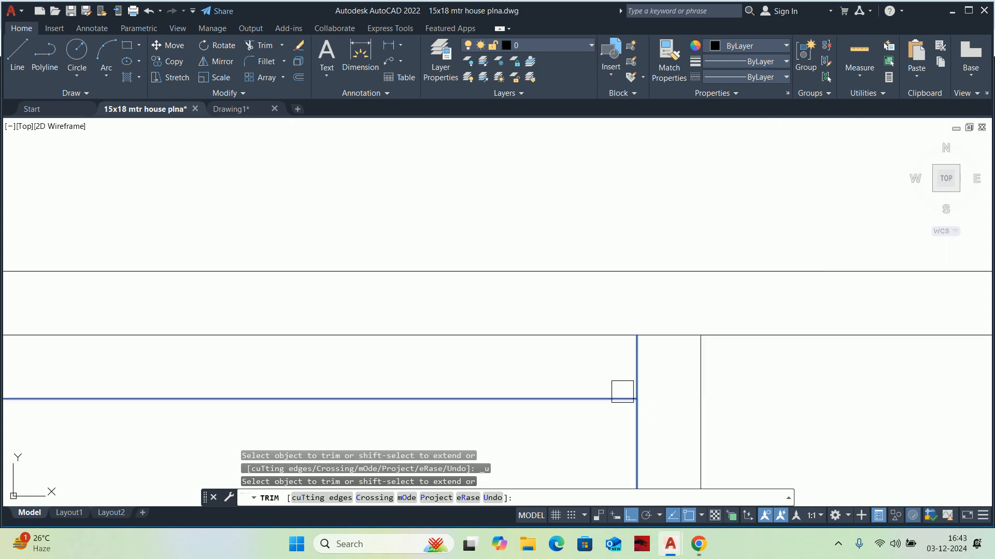
left_click(607, 395)
left_click(633, 378)
Trim the upper corner cabinet's overlapping panel lines at both outer corners and the inner top line running past its side
scroll(603, 384, "down", 4)
scroll(603, 384, "up", 4)
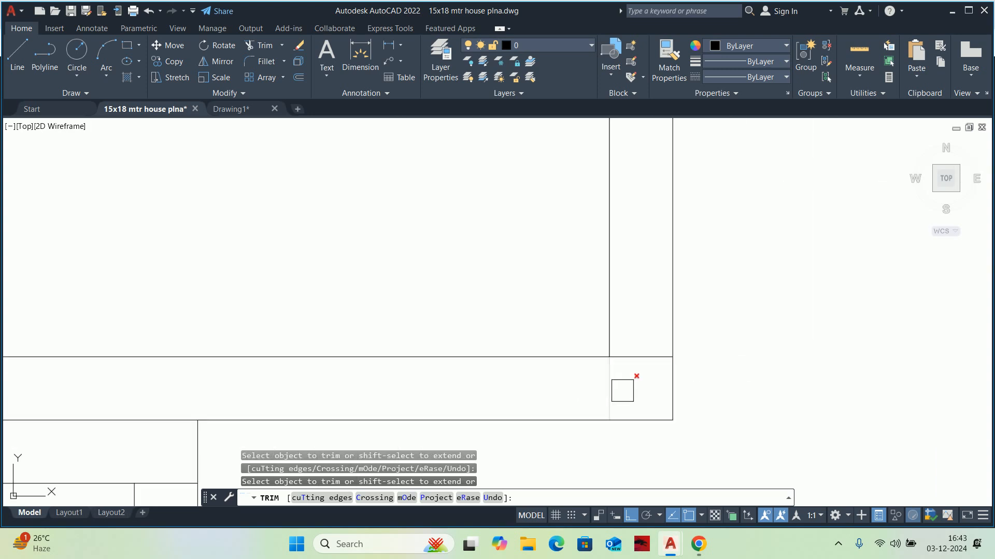
scroll(619, 394, "down", 4)
middle_click_drag(569, 276, 541, 406)
scroll(603, 251, "up", 2)
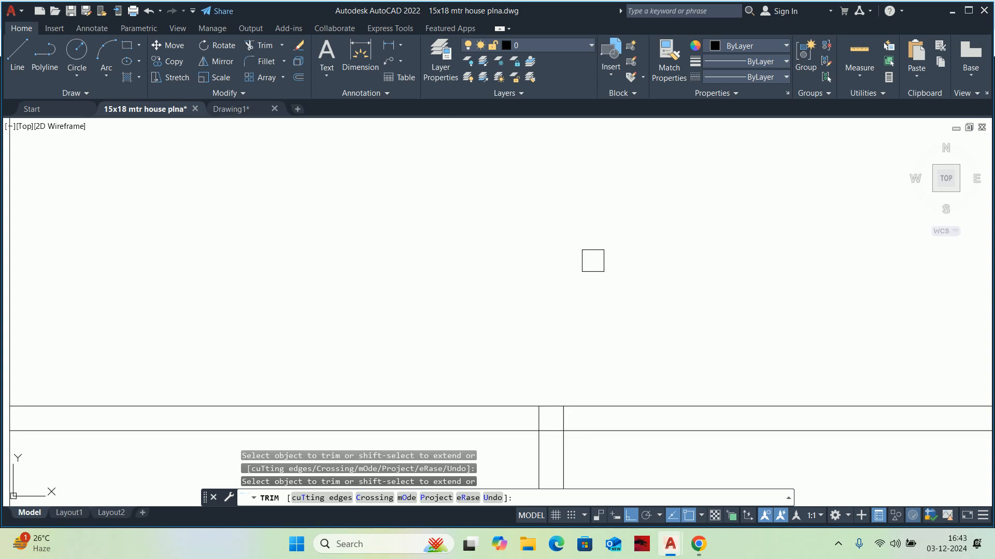
left_click(581, 432)
scroll(535, 419, "up", 2)
left_click(527, 415)
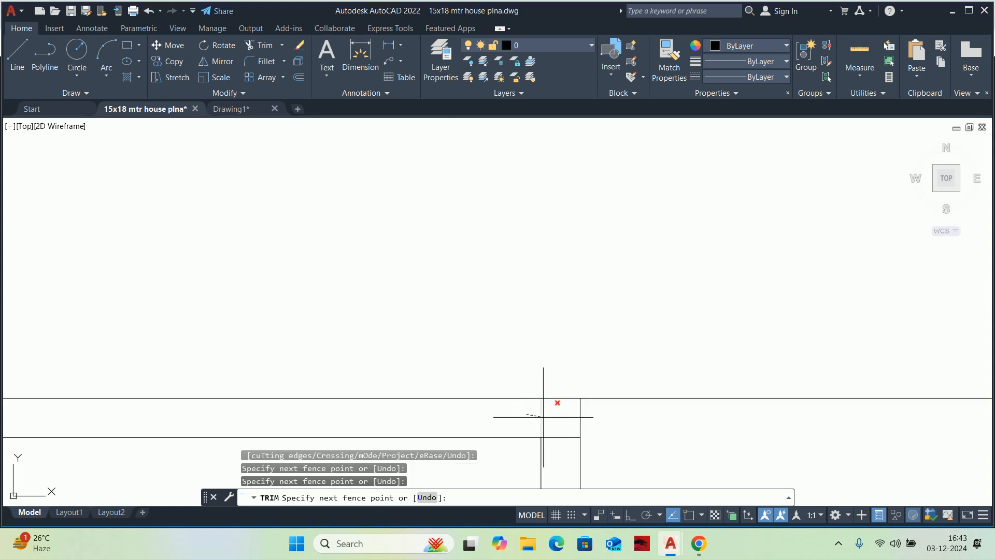
left_click(546, 416)
scroll(533, 311, "down", 5)
key("Escape")
scroll(580, 380, "down", 1)
middle_click_drag(579, 380, 530, 310)
key("Escape")
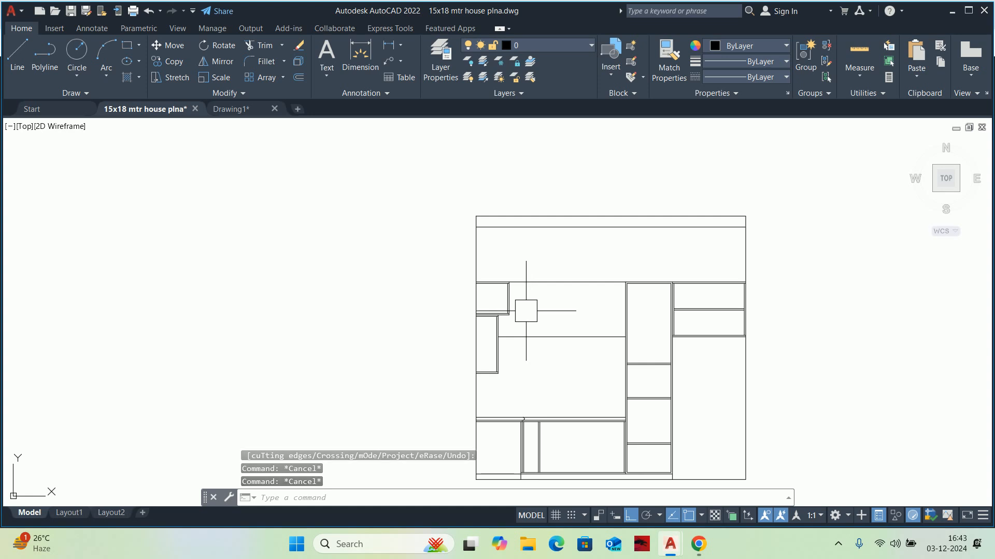
Measure the clearance between the countertop and the underside of the 300 mm wide overhead cabinet
scroll(507, 327, "up", 4)
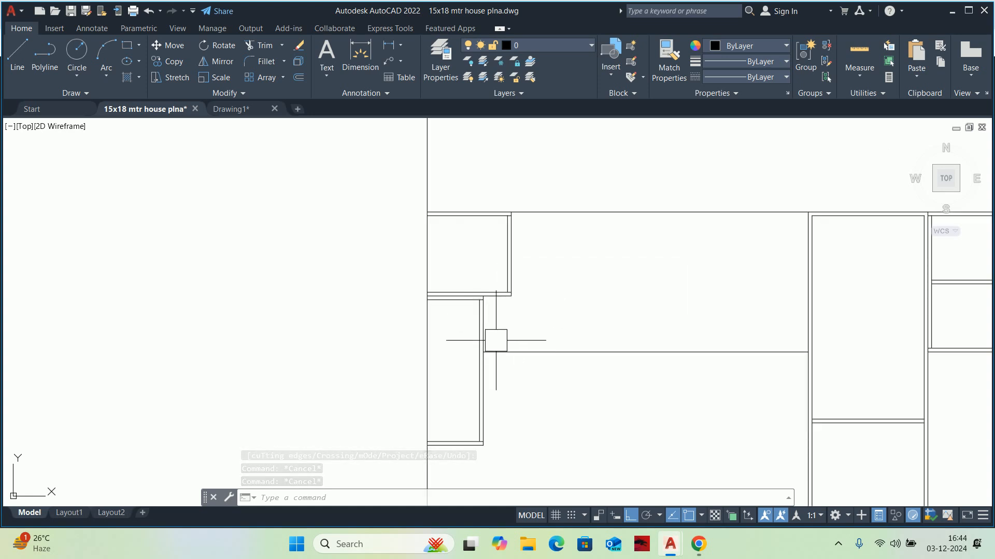
middle_click_drag(484, 437, 460, 293)
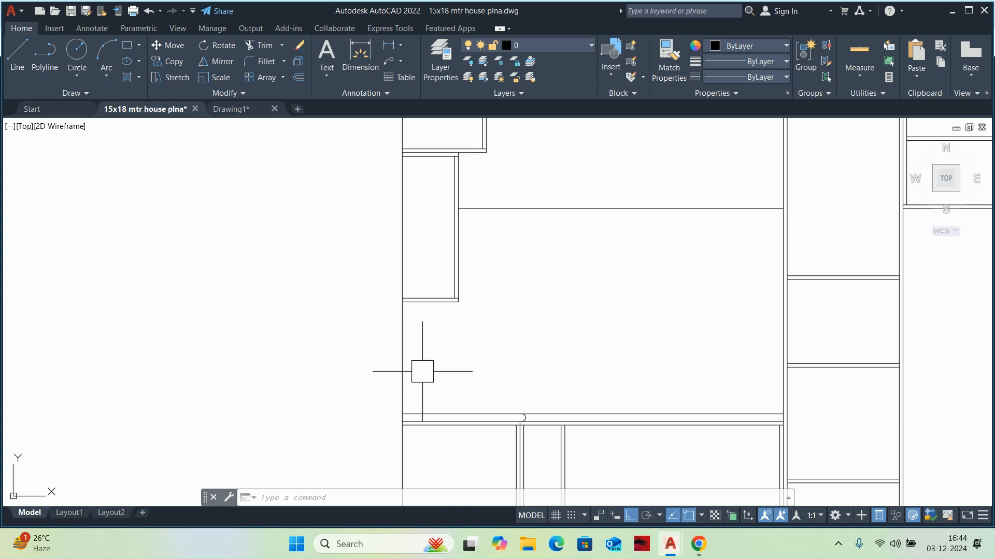
left_click(859, 52)
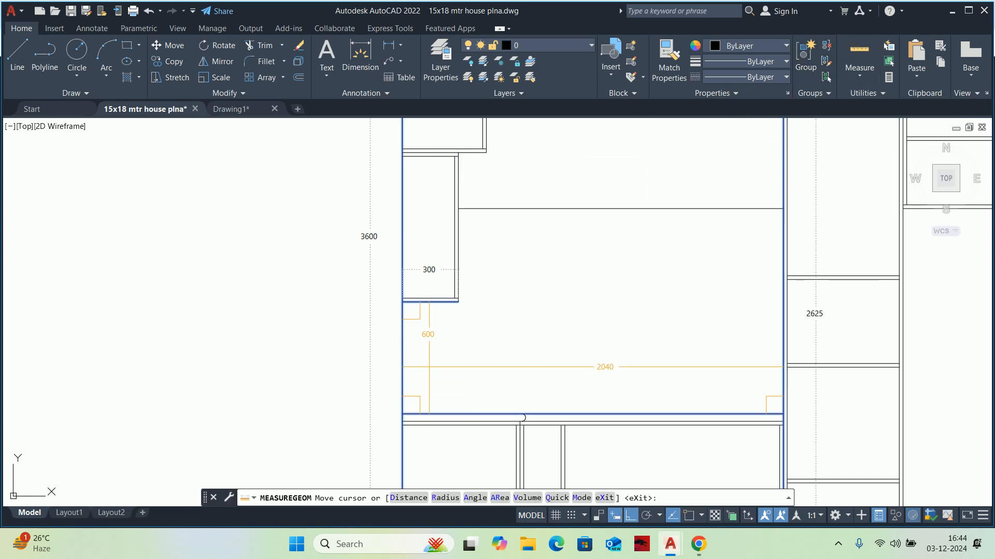
scroll(429, 367, "down", 4)
key("Escape")
scroll(416, 313, "up", 2)
key("Escape")
key("Escape")
Add a vertical linear dimension outside the left wall from the joint between the two stacked corner cabinets down to the floor
middle_click_drag(418, 311, 395, 255)
type("DLI")
key("Return")
scroll(405, 205, "up", 4)
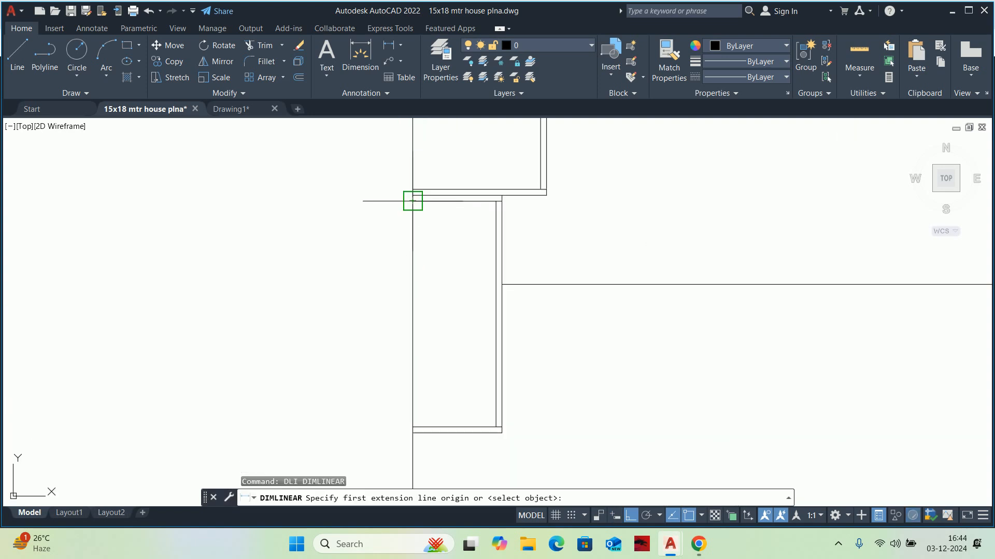
scroll(399, 196, "up", 2)
left_click(431, 196)
scroll(396, 318, "down", 4)
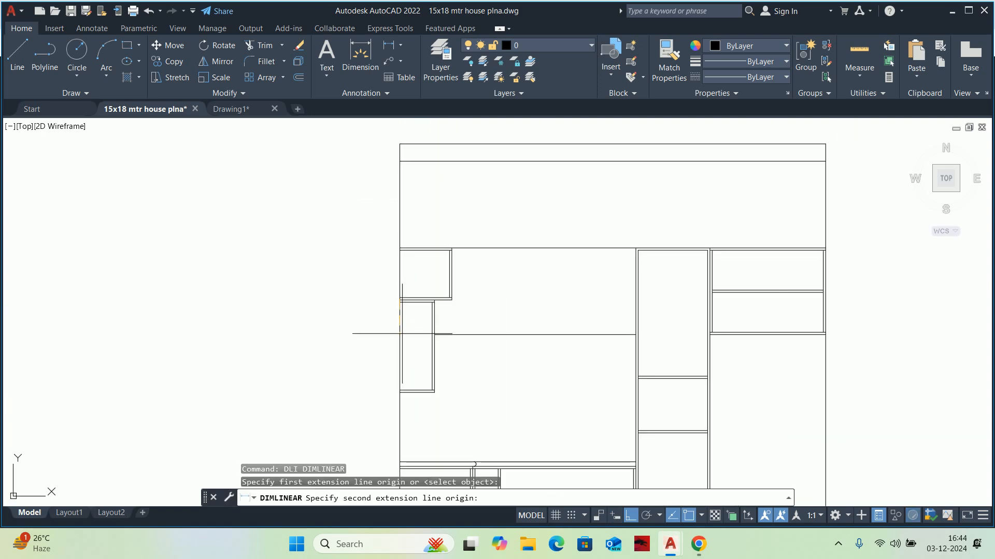
middle_click_drag(396, 470, 401, 336)
left_click(406, 424)
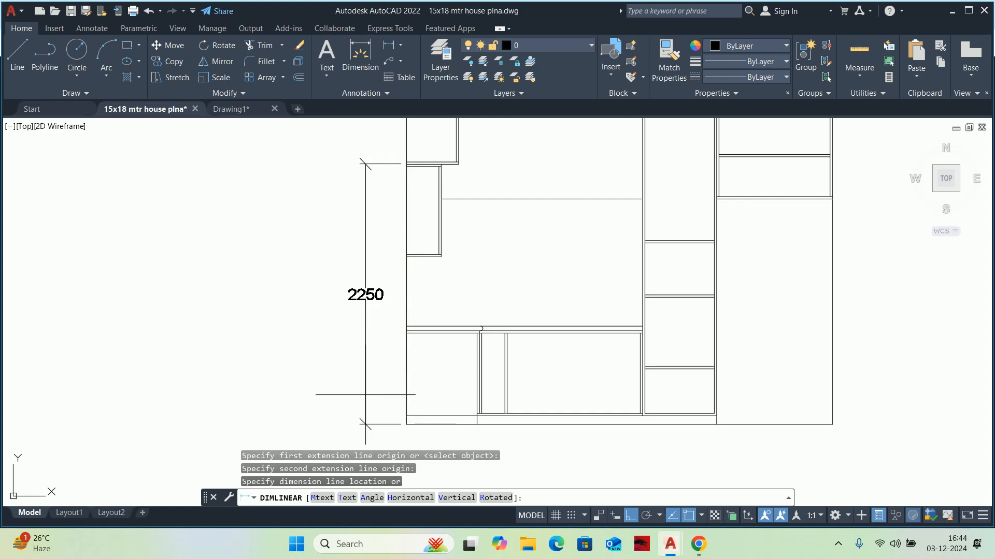
left_click(345, 315)
key("Escape")
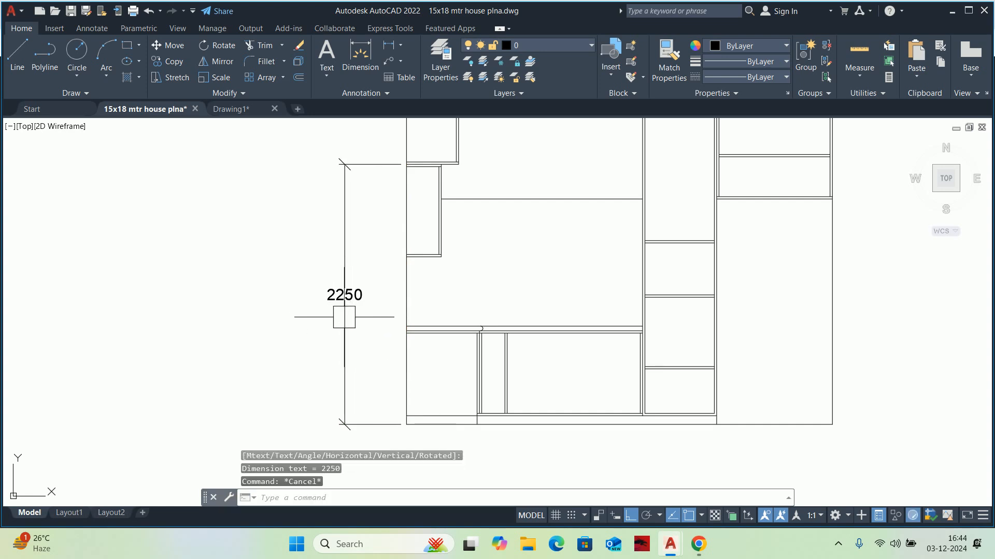
middle_click_drag(344, 317, 336, 387)
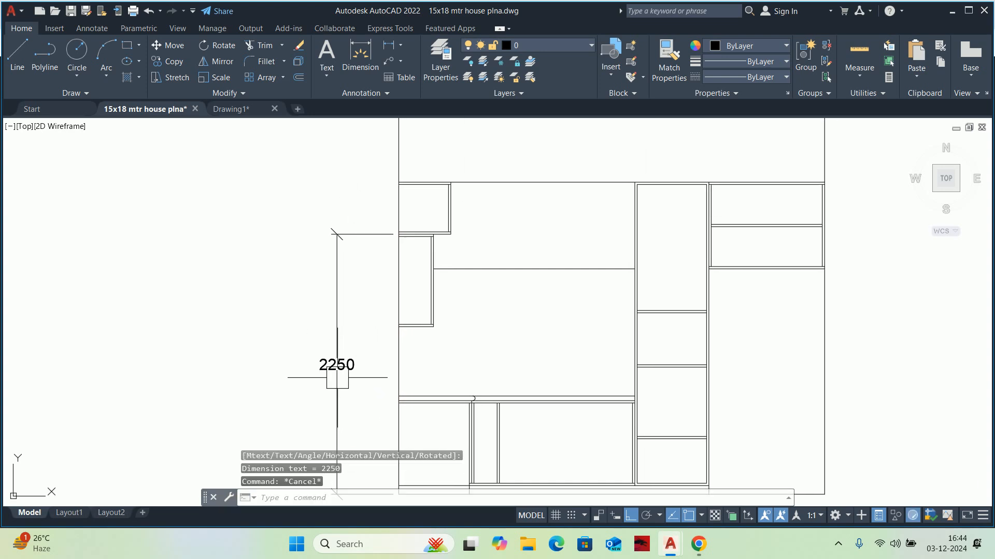
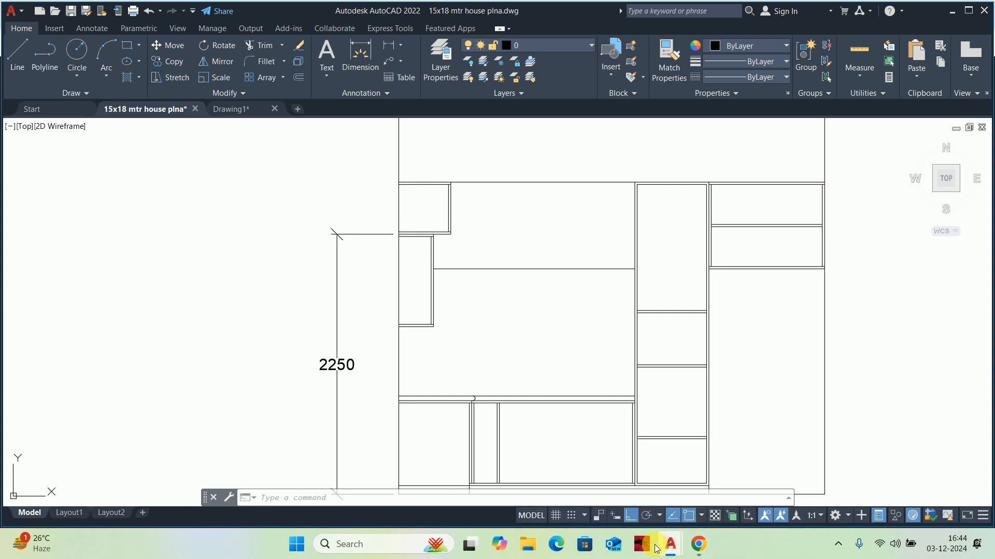
mouse_move(697, 549)
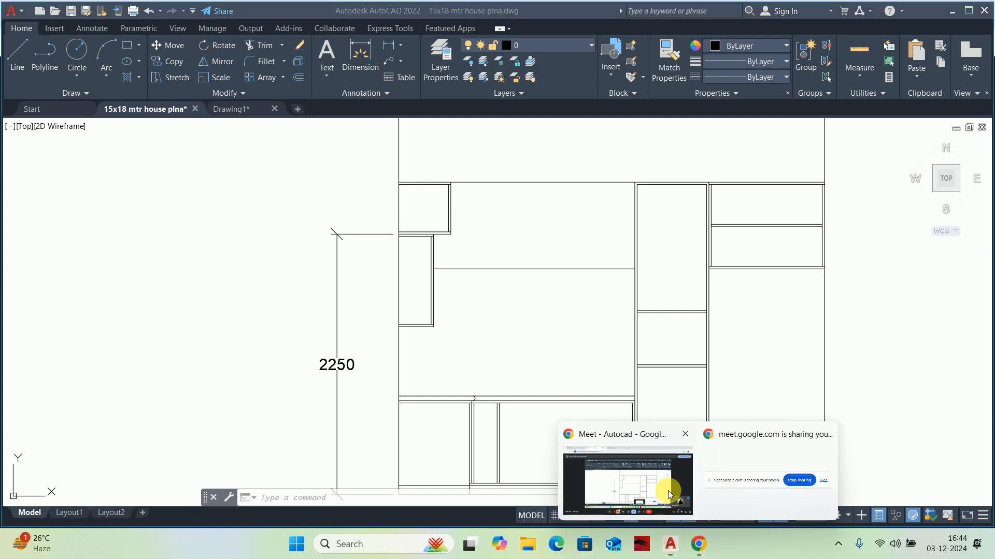
Switch to the Chrome browser, open Pinterest in a new tab and search it for "KITCHEN"
left_click(666, 517)
left_click(496, 14)
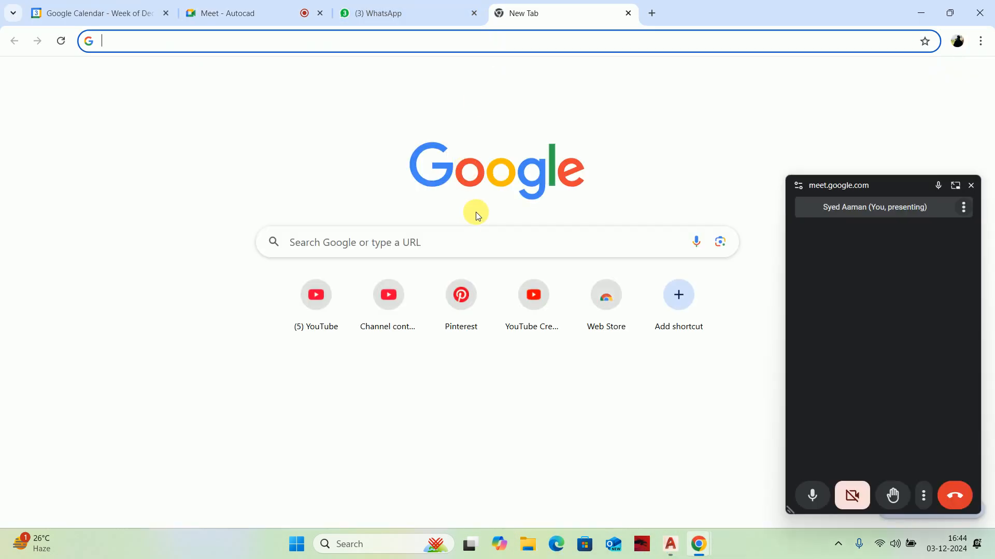
left_click(449, 243)
left_click(325, 327)
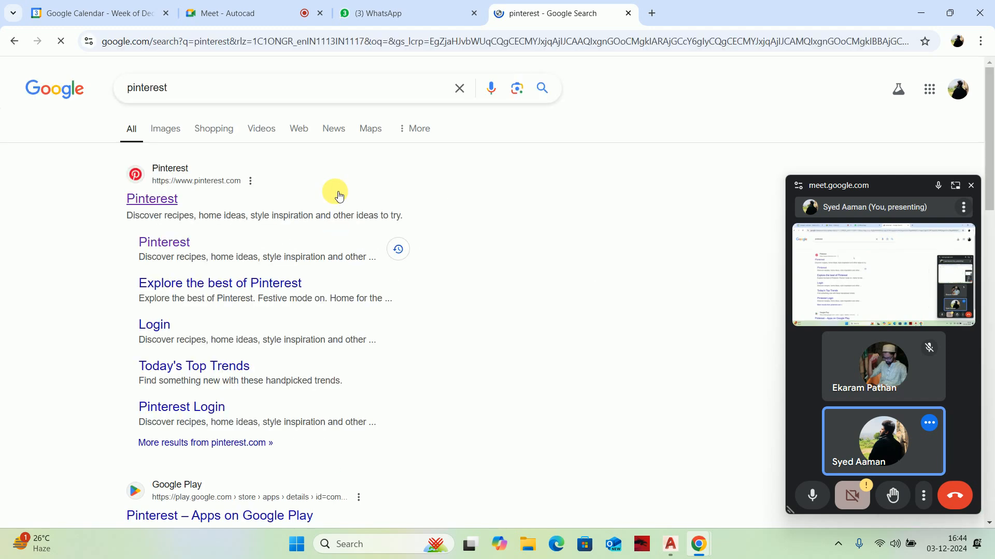
left_click(140, 200)
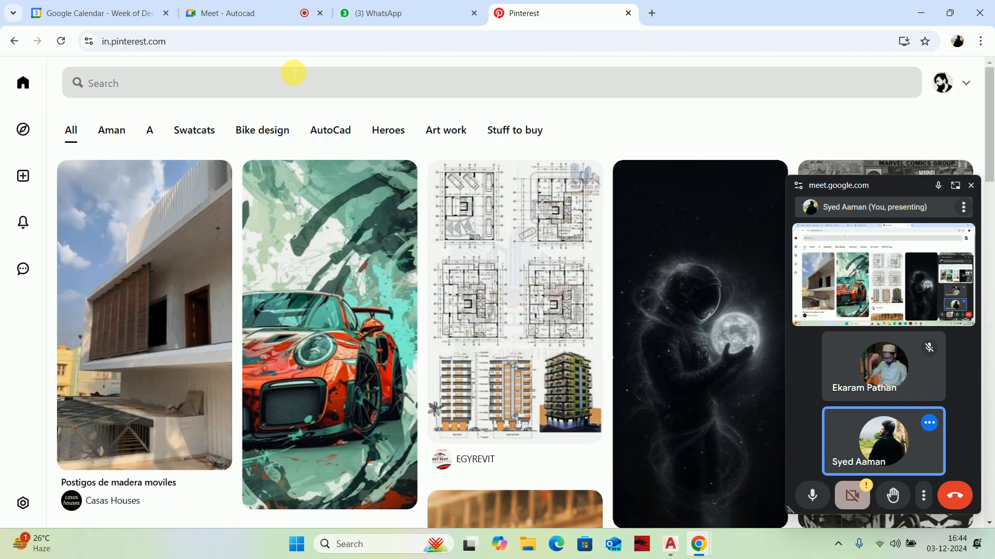
left_click(293, 72)
type("KlTCHEN")
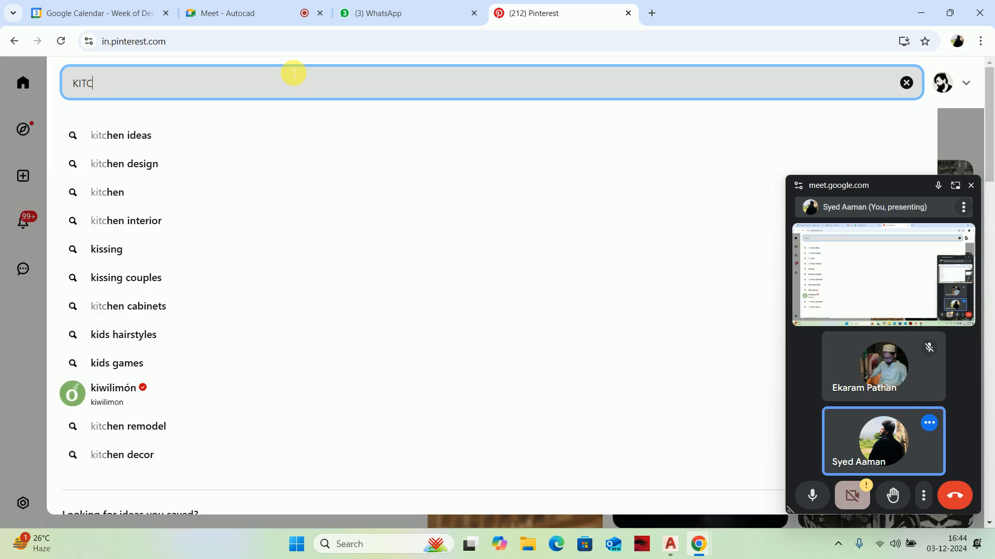
key("Return")
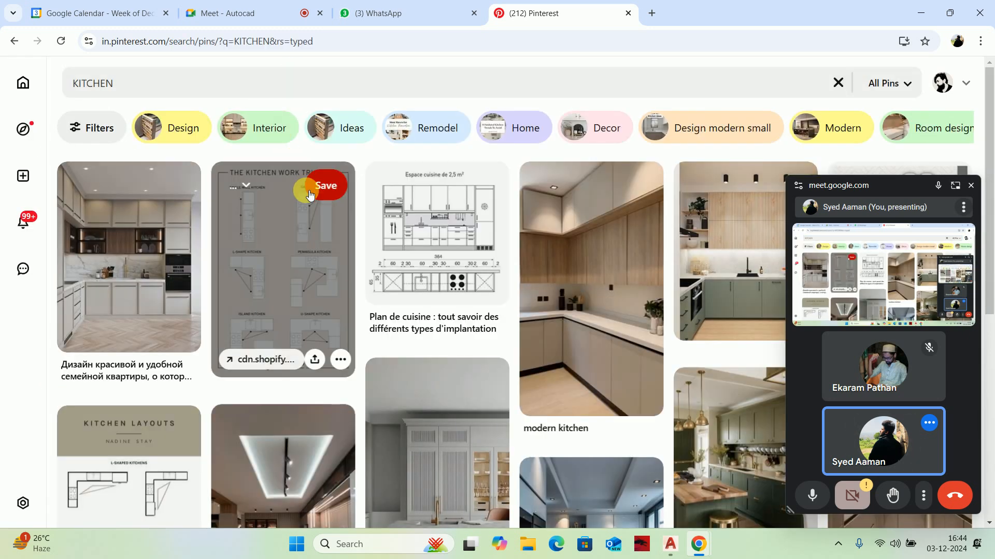
Open the modern kitchen pin and related kitchen pins to examine how overhead cabinets, countertop and base units are arranged
left_click(593, 222)
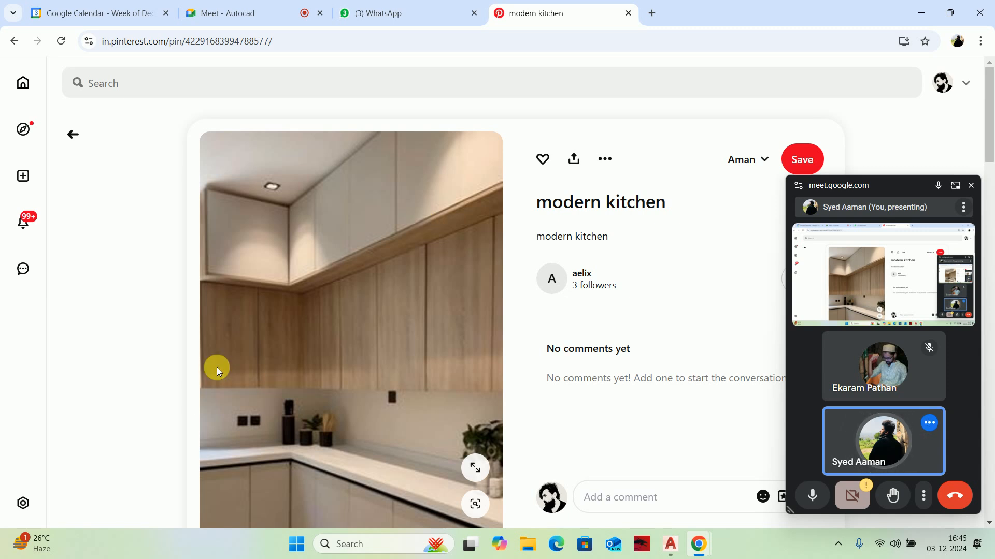
scroll(316, 340, "down", 6)
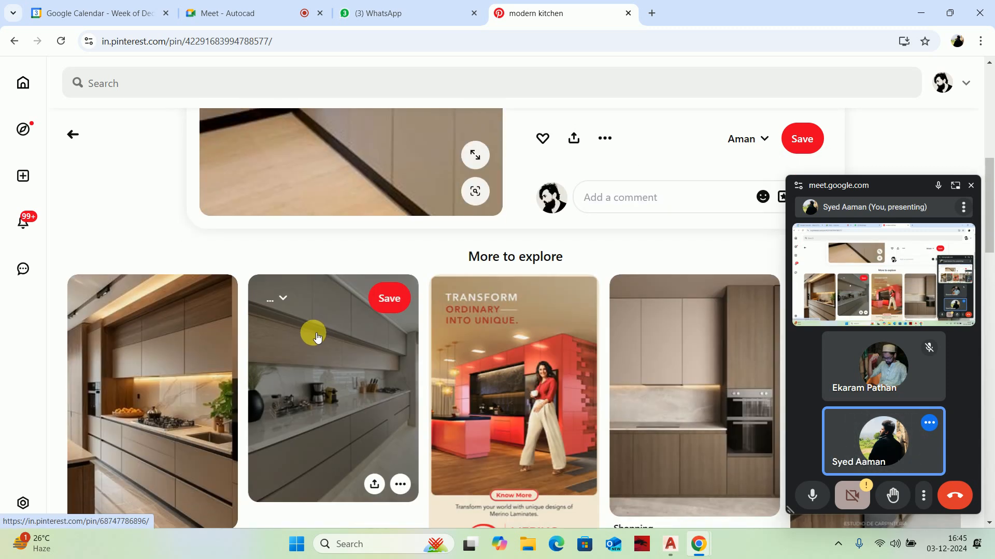
left_click(138, 324)
scroll(332, 190, "down", 5)
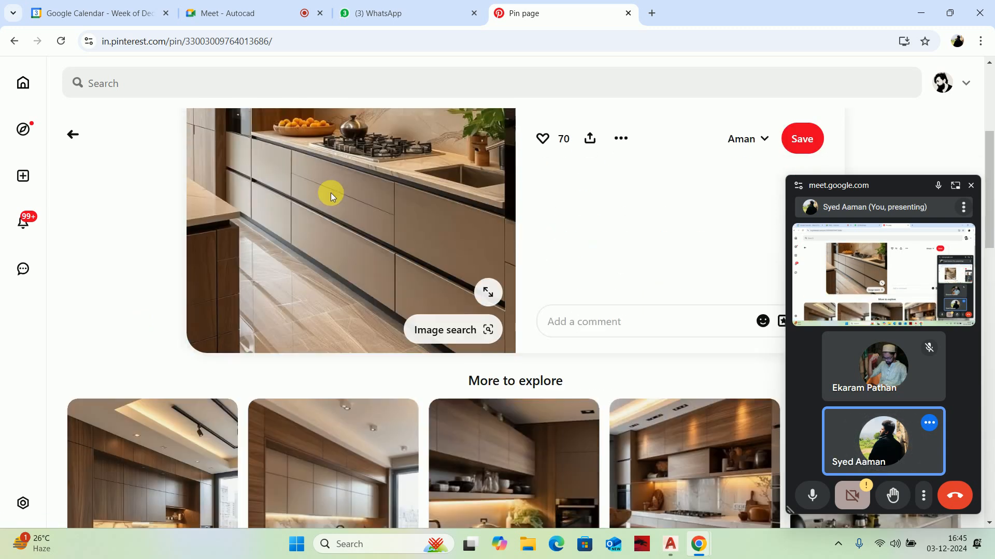
scroll(329, 195, "down", 3)
left_click(333, 275)
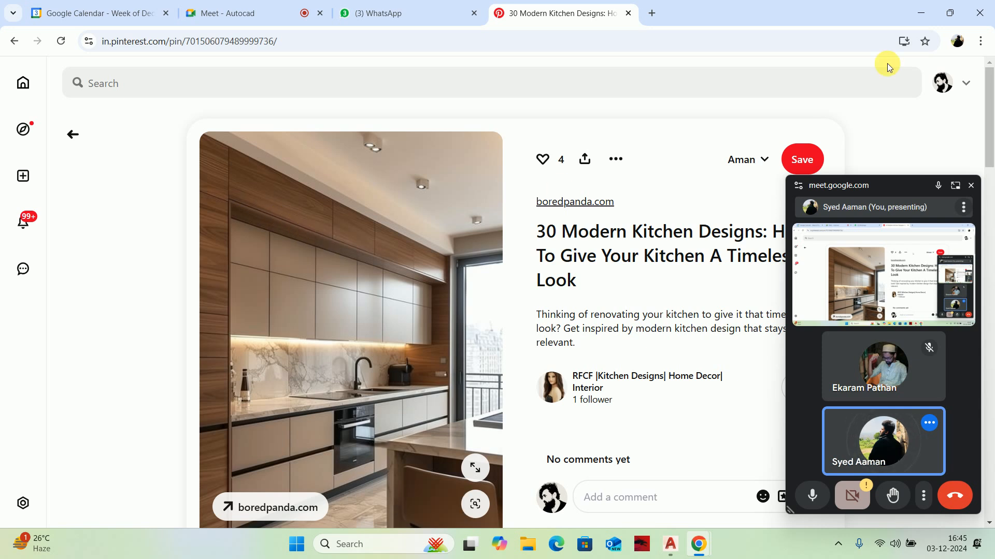
Switch back to AutoCAD and stretch the upper corner cabinet's outer side 150 mm away from the wall
left_click(917, 14)
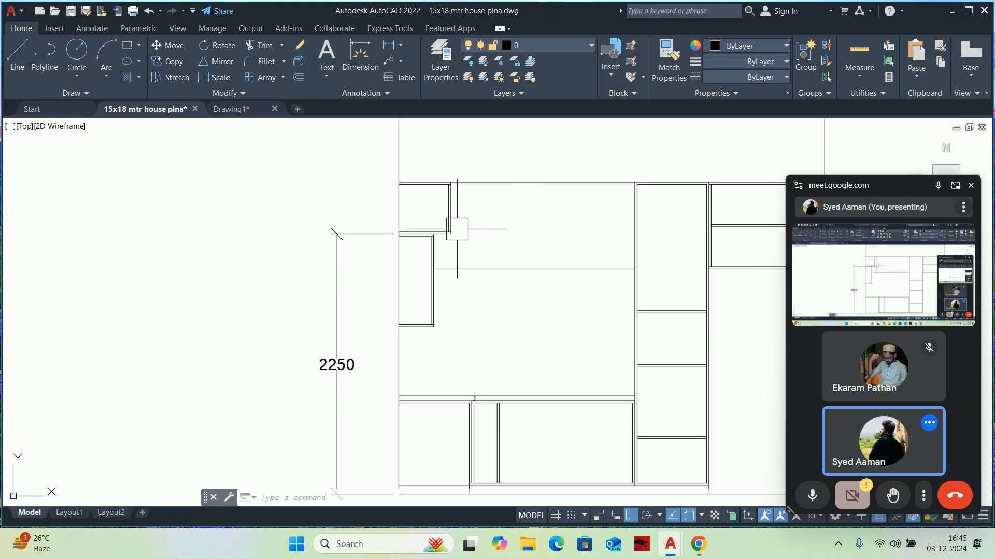
scroll(458, 230, "up", 3)
scroll(468, 296, "up", 3)
type("s")
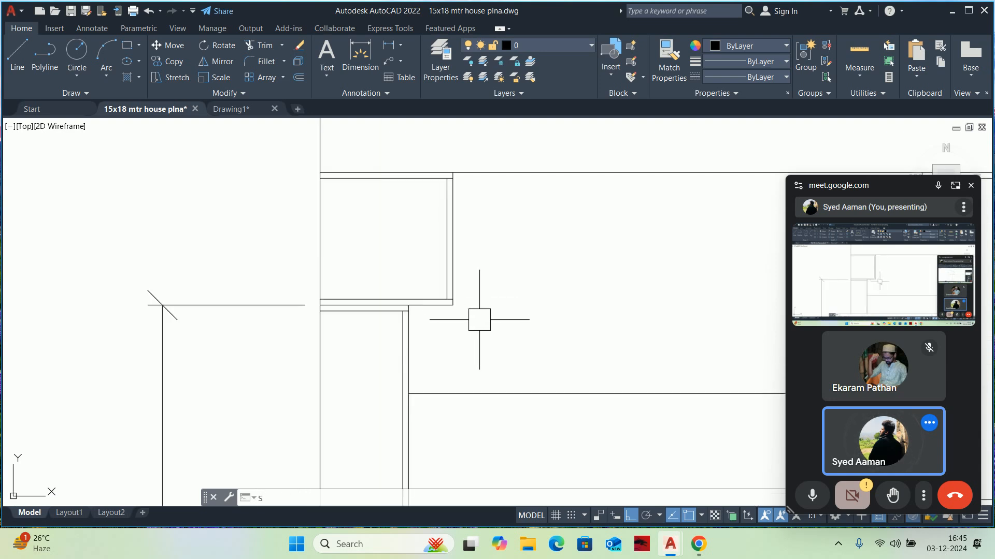
key("Return")
left_click(479, 328)
left_click(418, 143)
key("Return")
left_click(581, 287)
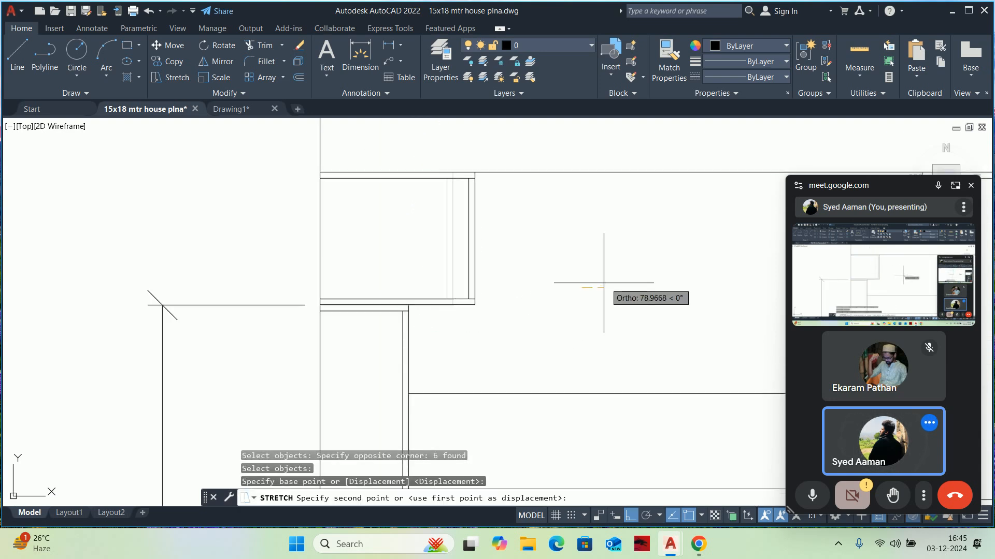
key("Return")
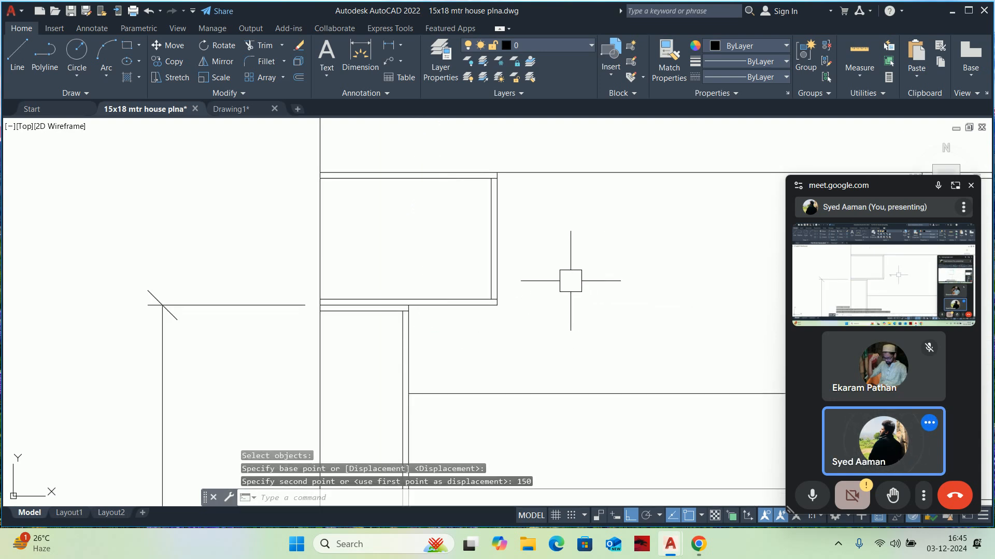
key("Escape")
key("Escape")
scroll(433, 192, "down", 4)
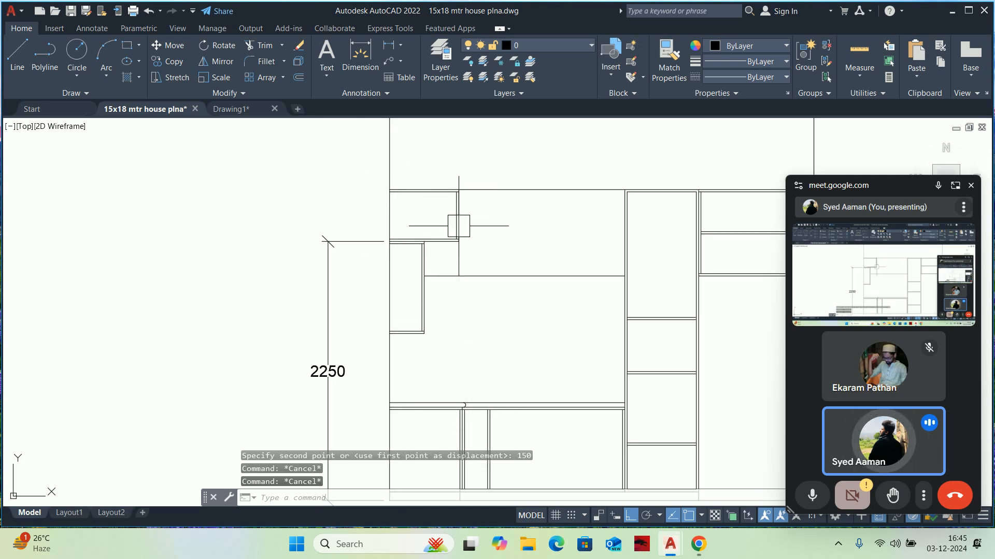
key("Escape")
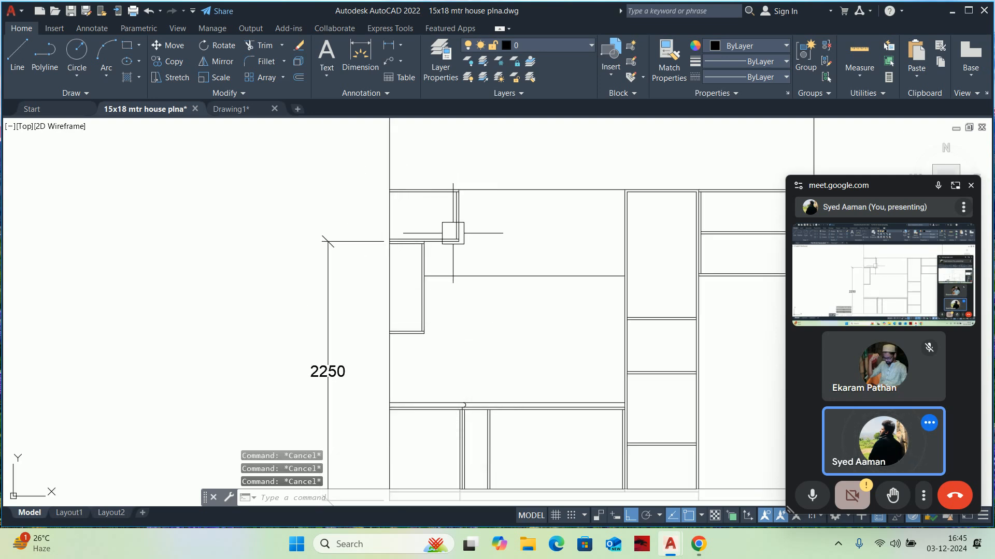
Move the horizontal line running along the top of the cabinets up by 150 mm
mouse_move(431, 287)
middle_mouse_down()
mouse_move(444, 282)
mouse_move(444, 264)
mouse_move(393, 324)
middle_mouse_up()
scroll(481, 290, "down", 2)
middle_click_drag(481, 288, 470, 289)
type("s")
key("Return")
left_click(484, 264)
key("Return")
left_click(324, 263)
type("15")
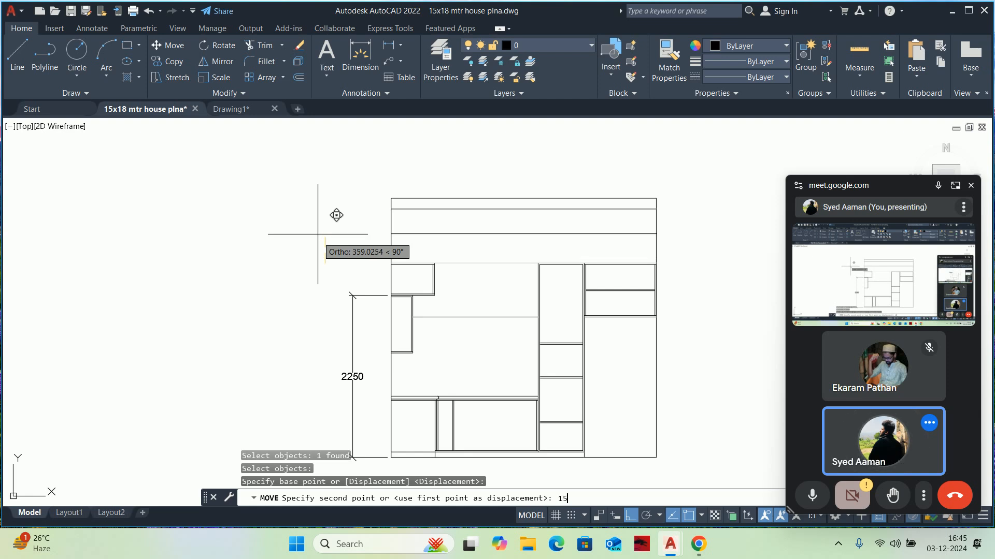
type("0")
key("Return")
key("Escape")
key("Escape")
key("Escape")
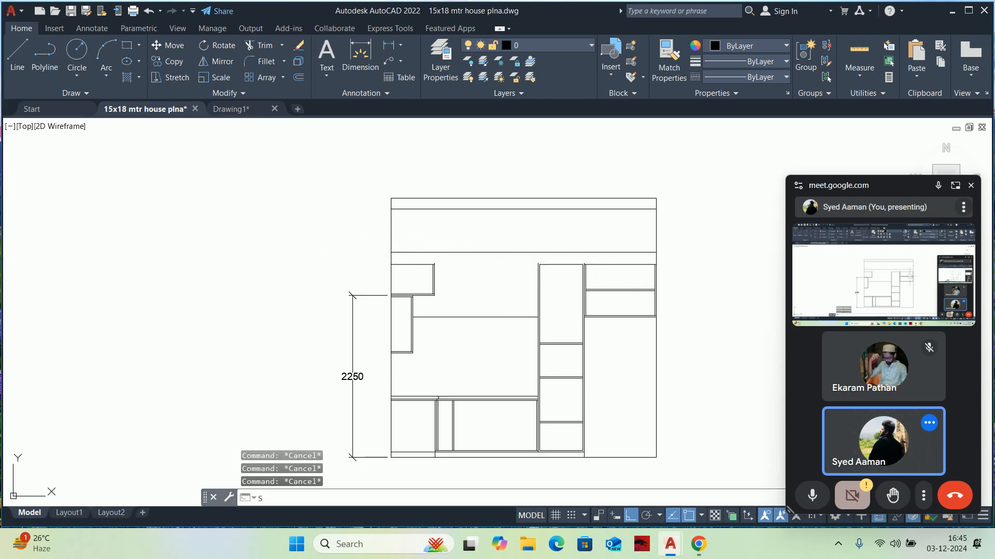
Stretch the tops of the corner cabinet, tall unit and opposite overhead cabinets up by 150 mm
key("Return")
left_click(349, 261)
key("Return")
left_click(318, 265)
type("150")
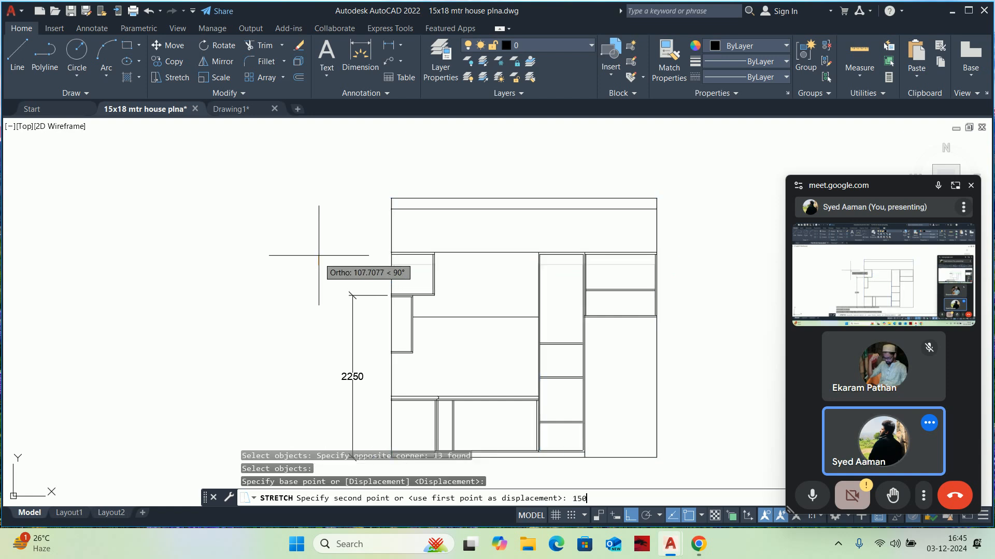
key("Return")
Stretch the divider between the two stacked overhead cabinets beside the tall unit up by 75 mm
scroll(667, 295, "up", 2)
type("s")
key("Return")
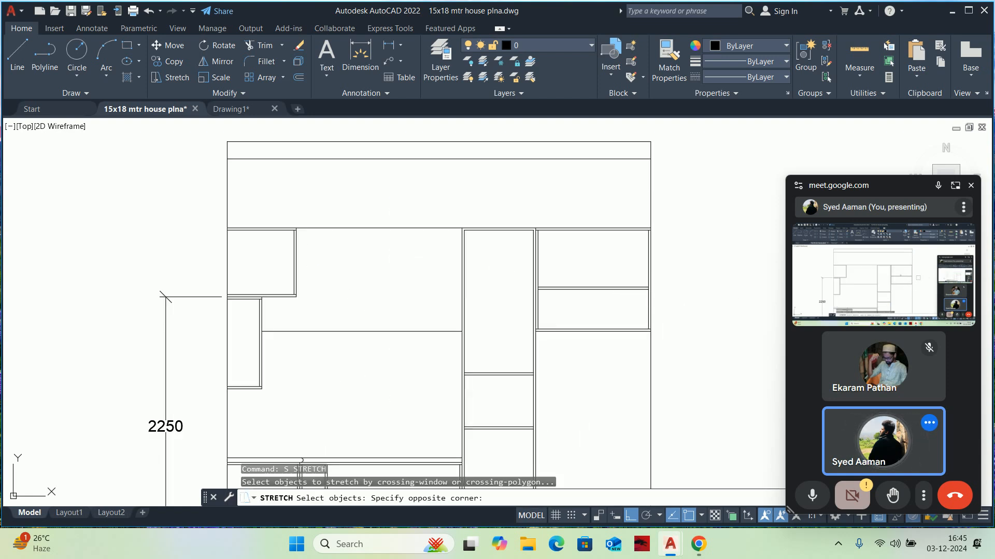
left_click(683, 297)
left_click(482, 273)
key("Return")
left_click(483, 288)
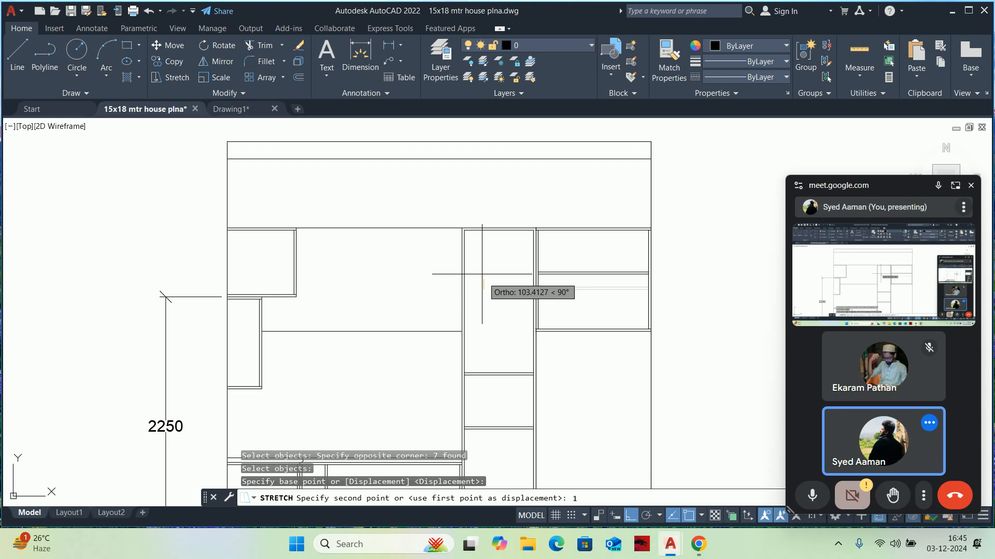
key("Return")
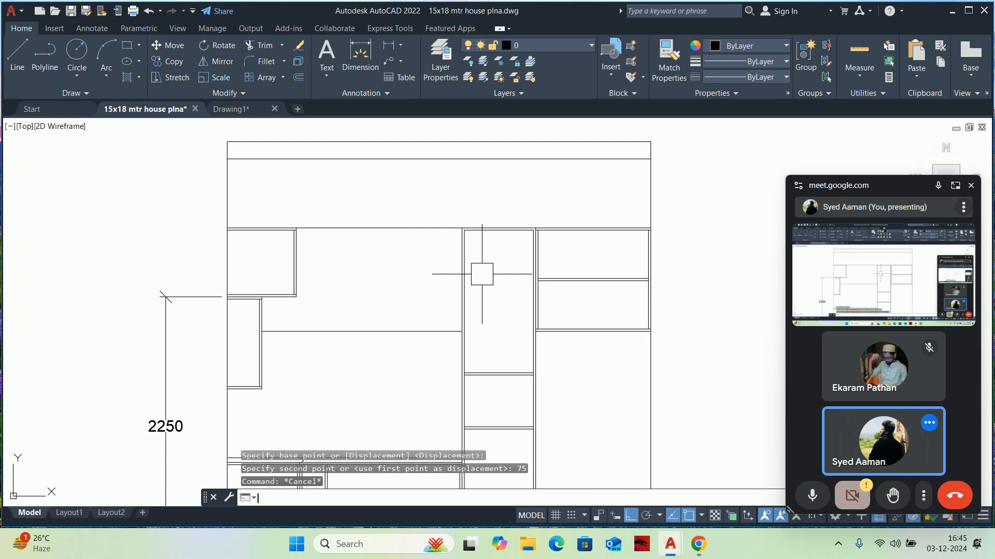
key("Escape")
key("Escape")
key("Escape")
Stretch the joint between the two stacked corner cabinets up by 150 mm, together with its vertical dimension
scroll(544, 280, "down", 4)
scroll(486, 288, "up", 3)
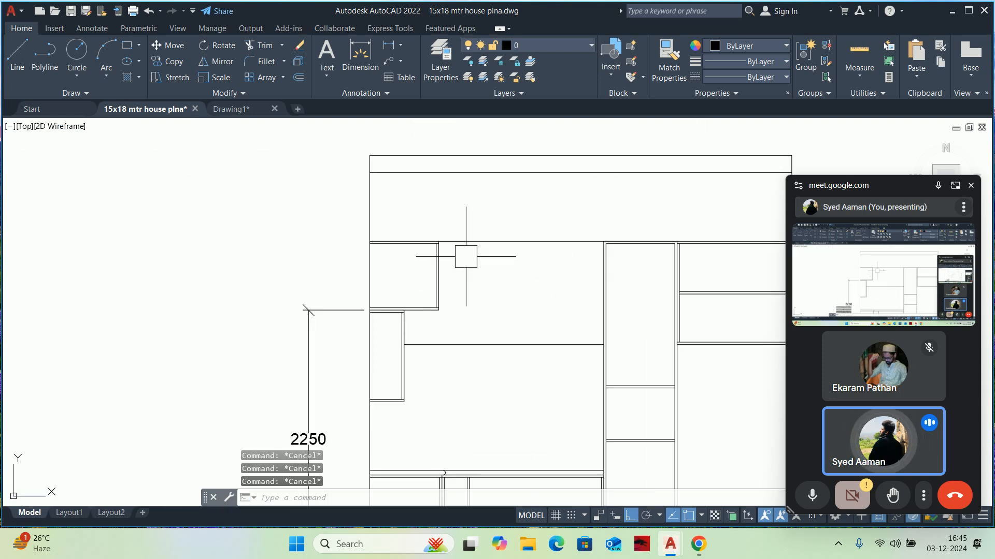
middle_click_drag(444, 290, 497, 270)
mouse_move(437, 313)
middle_mouse_down()
mouse_move(449, 303)
mouse_move(449, 253)
middle_mouse_up()
type("s")
key("Return")
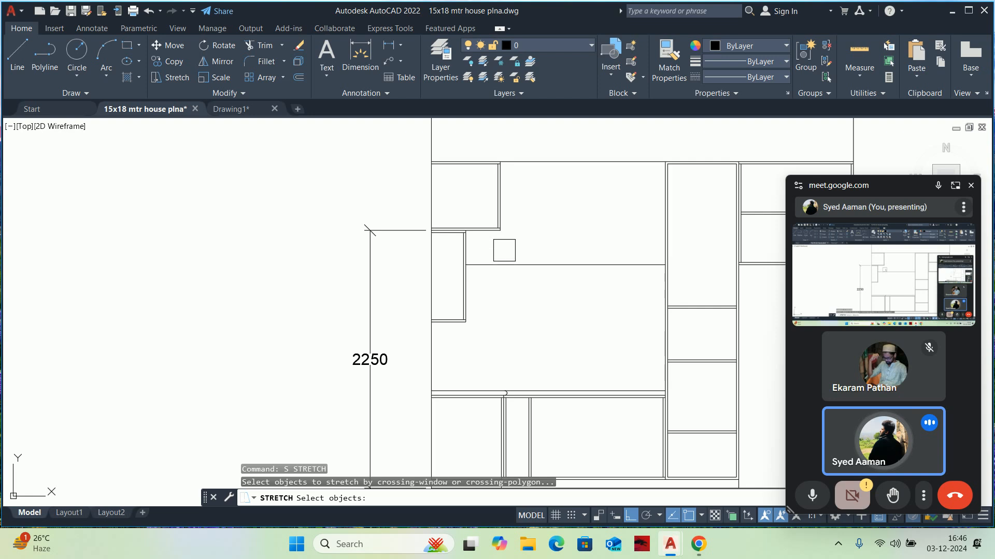
left_click(515, 248)
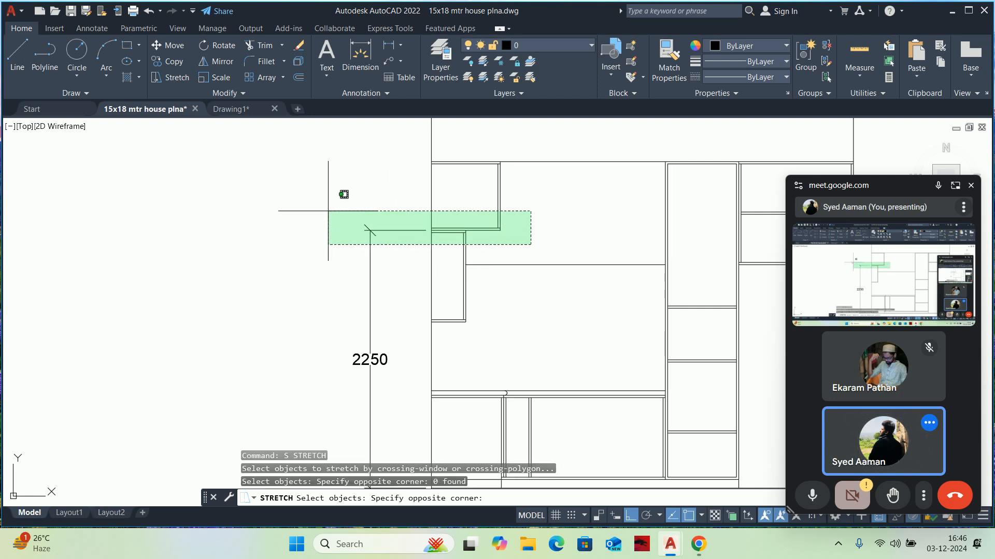
left_click(345, 213)
key("Return")
left_click(258, 231)
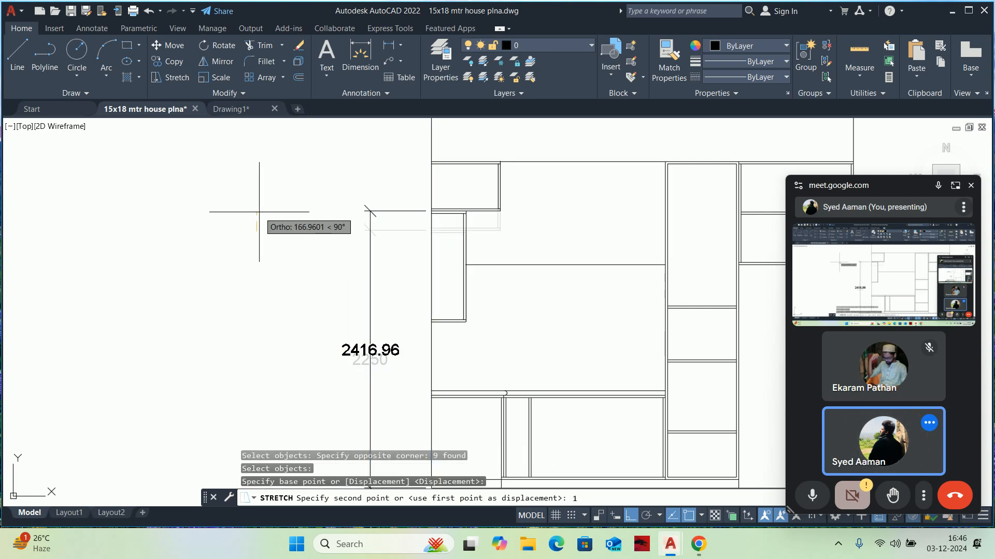
type("150")
key("Return")
key("Escape")
key("Escape")
scroll(409, 261, "down", 4)
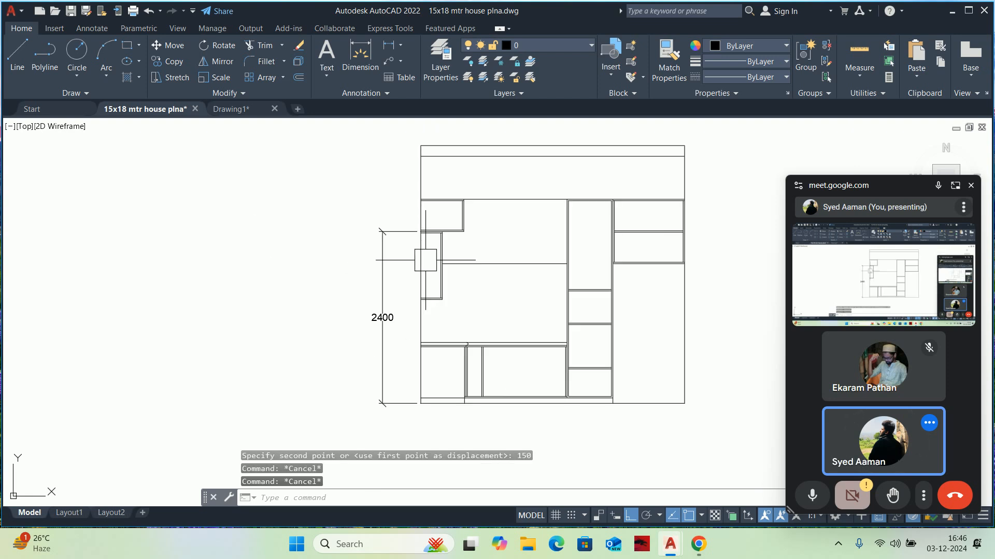
Measure the upper corner cabinet's width and height with the quick measure tool
left_click(859, 52)
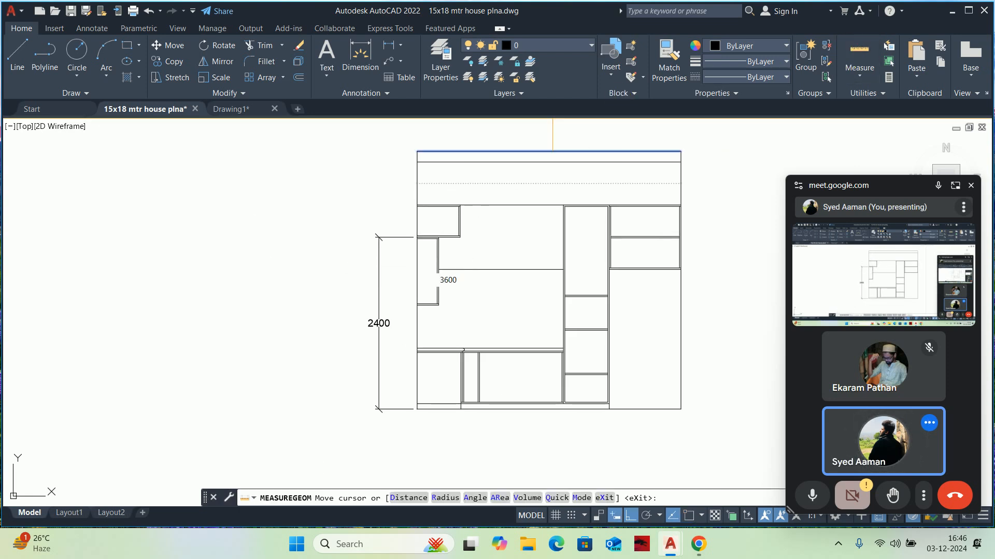
scroll(457, 215, "up", 2)
scroll(446, 226, "down", 1)
middle_click_drag(444, 226, 300, 235)
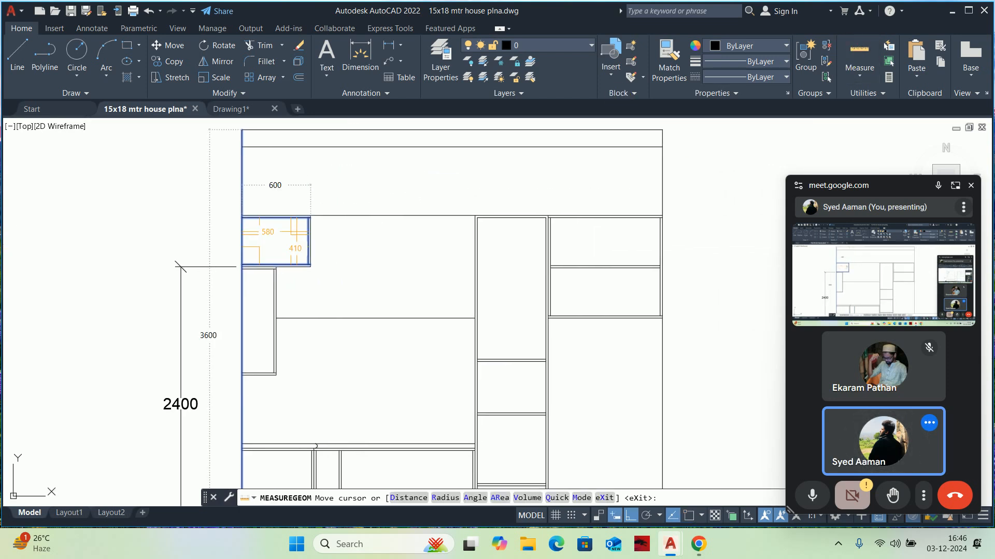
key("Escape")
key("Escape")
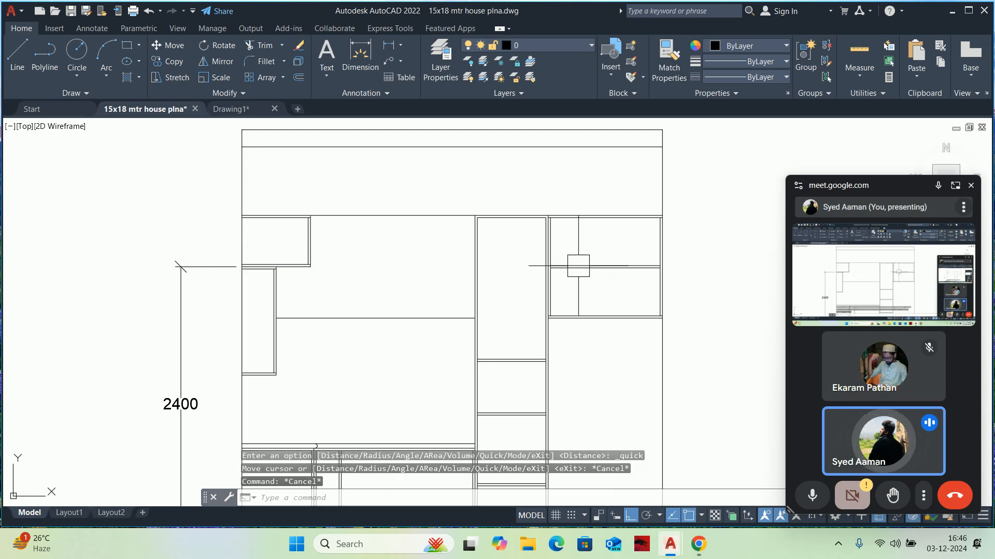
type("l")
key("Return")
scroll(549, 267, "up", 2)
left_click(549, 268)
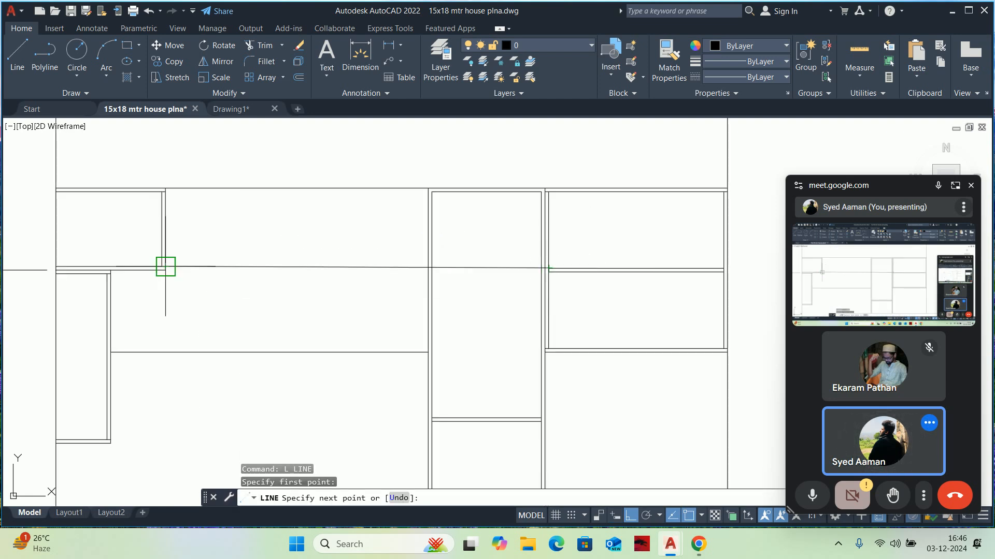
key("Escape")
scroll(458, 292, "down", 5)
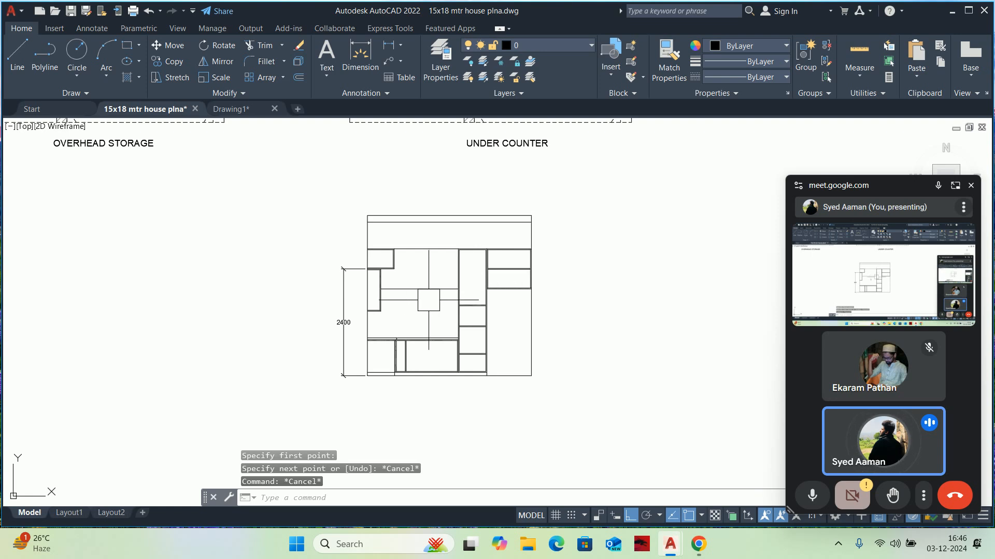
scroll(359, 281, "up", 2)
key("Escape")
key("Escape")
Draw a trial horizontal line from the upper corner cabinet's lower corner to the tall unit, and erase it again
scroll(371, 251, "down", 3)
scroll(377, 285, "up", 3)
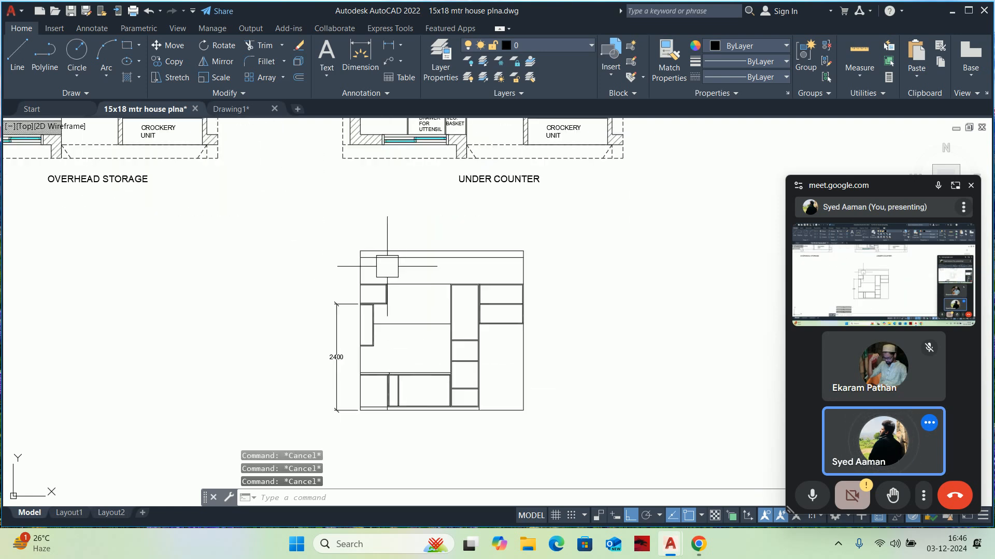
scroll(384, 309, "up", 3)
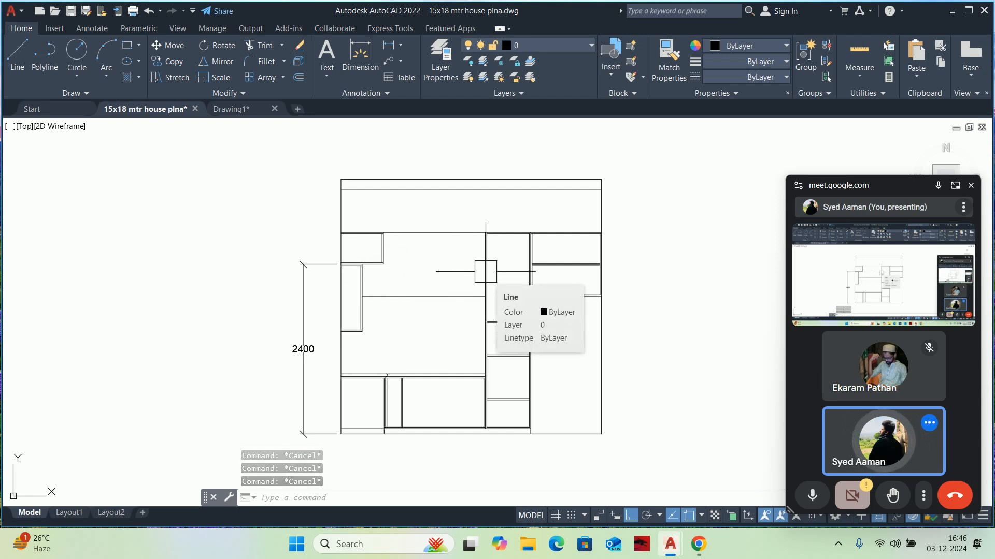
scroll(420, 266, "up", 3)
type("l")
key("Return")
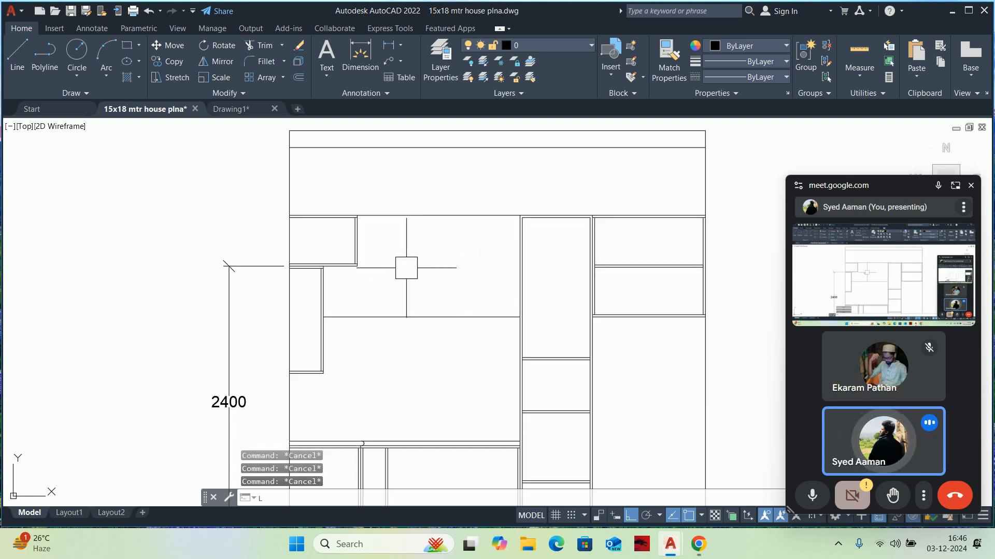
scroll(394, 267, "up", 4)
left_click(315, 266)
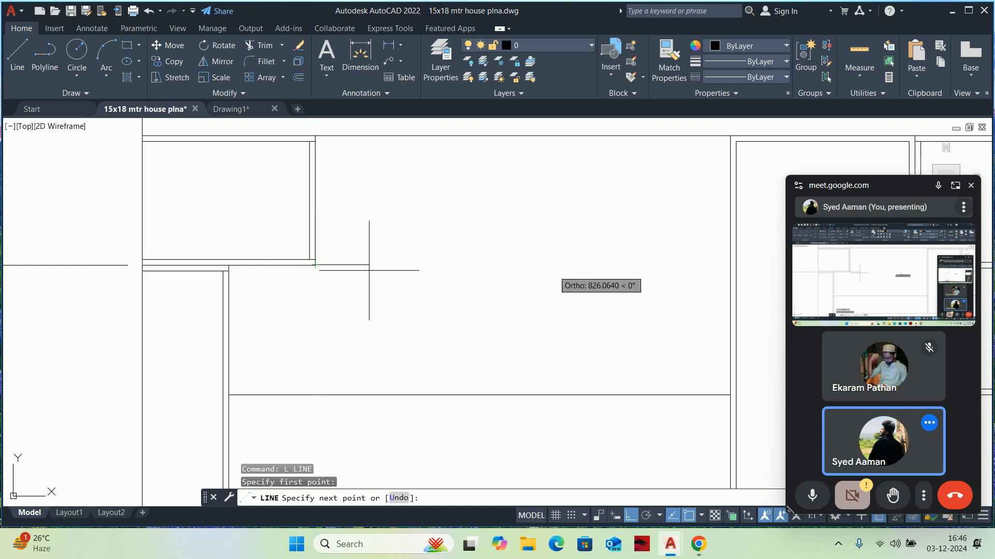
scroll(401, 282, "down", 3)
key("Escape")
key("Escape")
key("Escape")
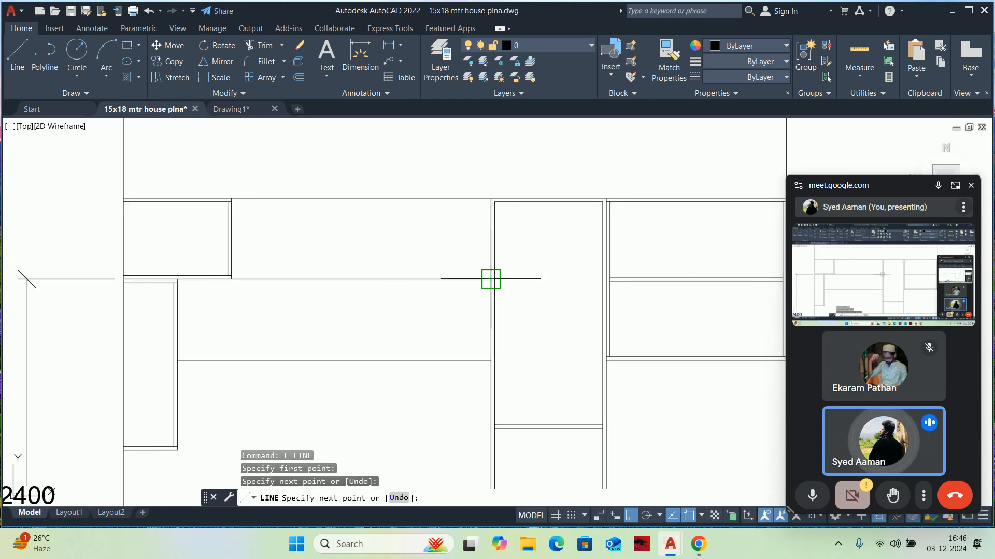
scroll(396, 286, "down", 2)
left_click(391, 289)
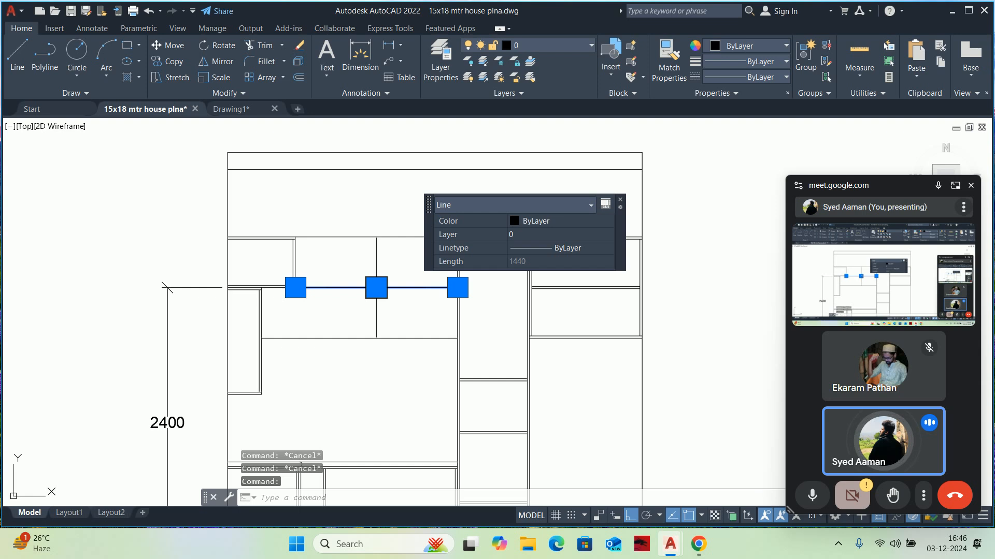
key("Delete")
key("Escape")
key("Escape")
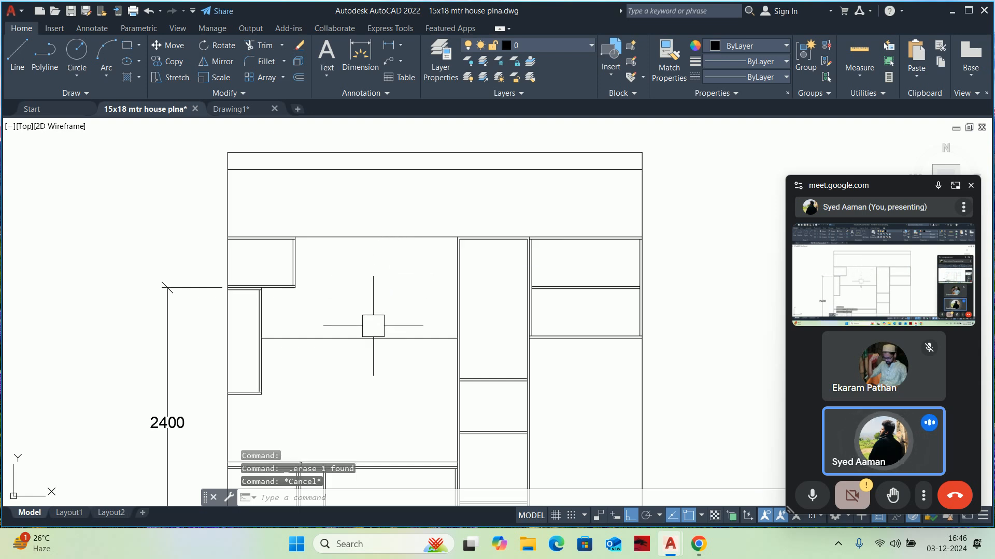
Erase the horizontal line running from the lower corner cabinet to the tall unit
left_click(359, 338)
middle_click_drag(360, 337, 355, 264)
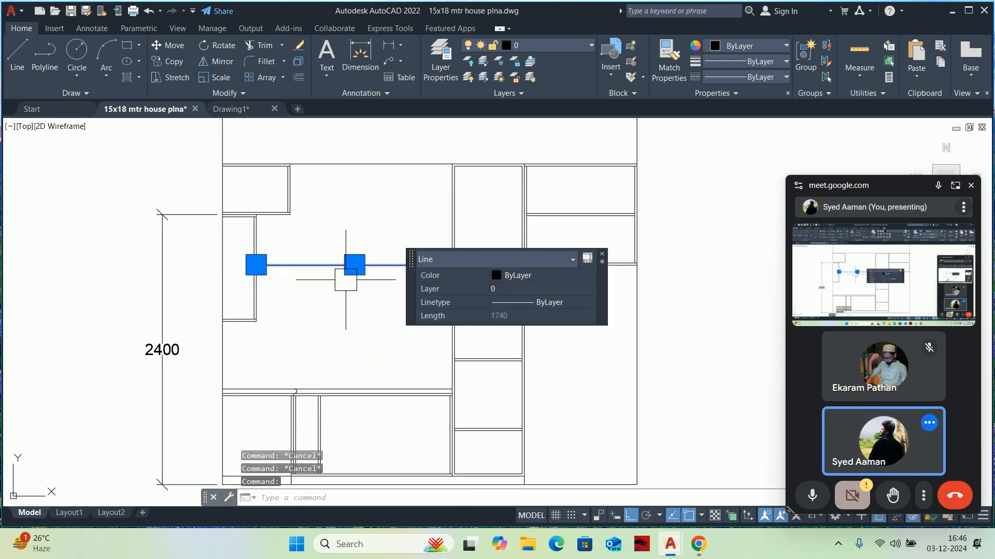
key("Escape")
scroll(348, 288, "down", 2)
type("O")
key("Escape")
key("Escape")
Place vertical construction lines through both edges of the window opening behind the sink counter in the under-counter plan
scroll(392, 328, "down", 8)
type("xL")
key("Return")
type("V")
key("Return")
scroll(404, 300, "up", 8)
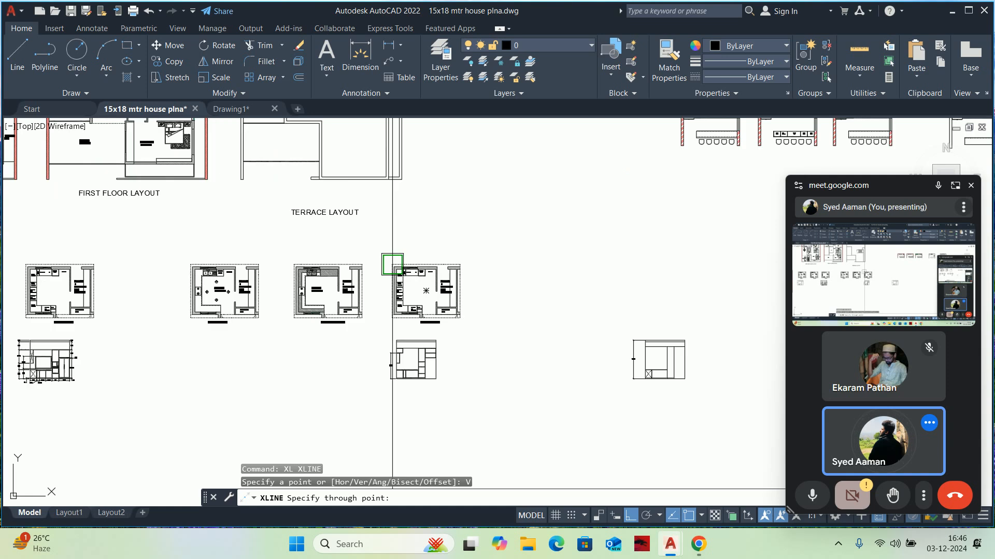
scroll(413, 288, "up", 2)
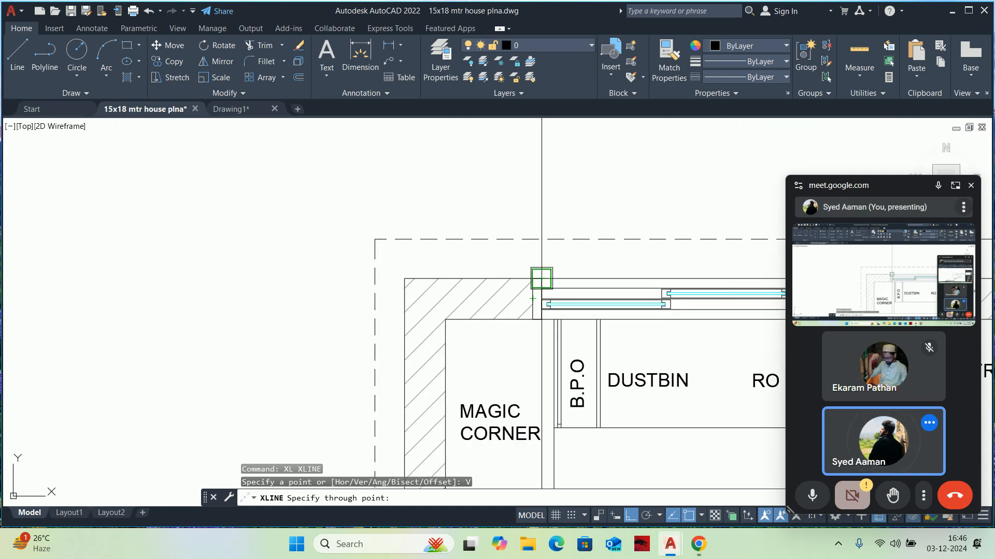
left_click(533, 279)
scroll(589, 325, "down", 2)
middle_click_drag(591, 322, 318, 308)
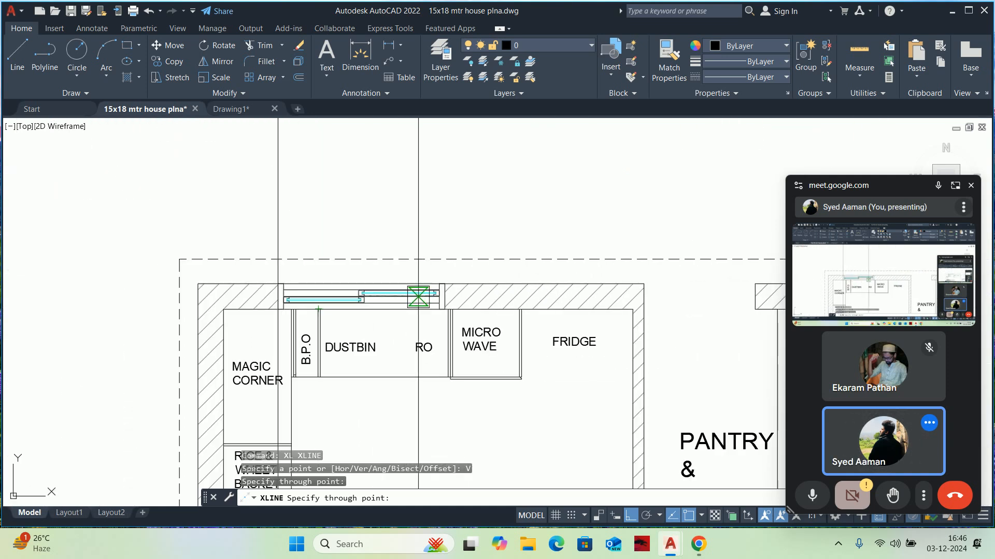
scroll(418, 297, "up", 4)
left_click(483, 265)
scroll(484, 271, "down", 8)
key("Escape")
Offset the countertop's upper line 100 mm upward to form the window sill in the elevation
middle_click_drag(457, 400, 462, 184)
scroll(449, 303, "down", 2)
middle_click_drag(455, 330, 456, 272)
scroll(436, 369, "up", 4)
middle_click_drag(446, 362, 430, 296)
scroll(402, 302, "up", 2)
key("Escape")
key("Escape")
type("o")
key("Return")
type("1")
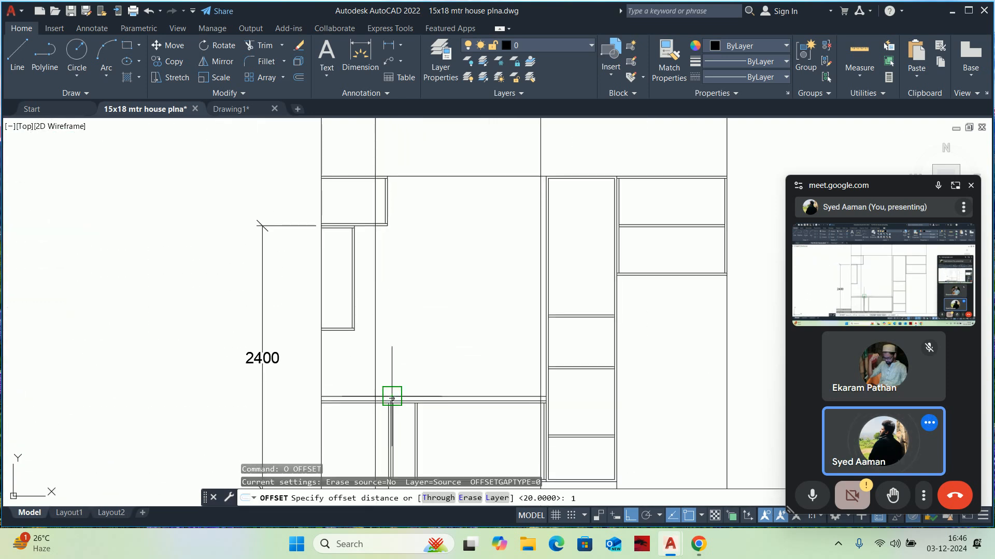
type("00")
scroll(377, 402, "up", 3)
key("Return")
left_click(322, 370)
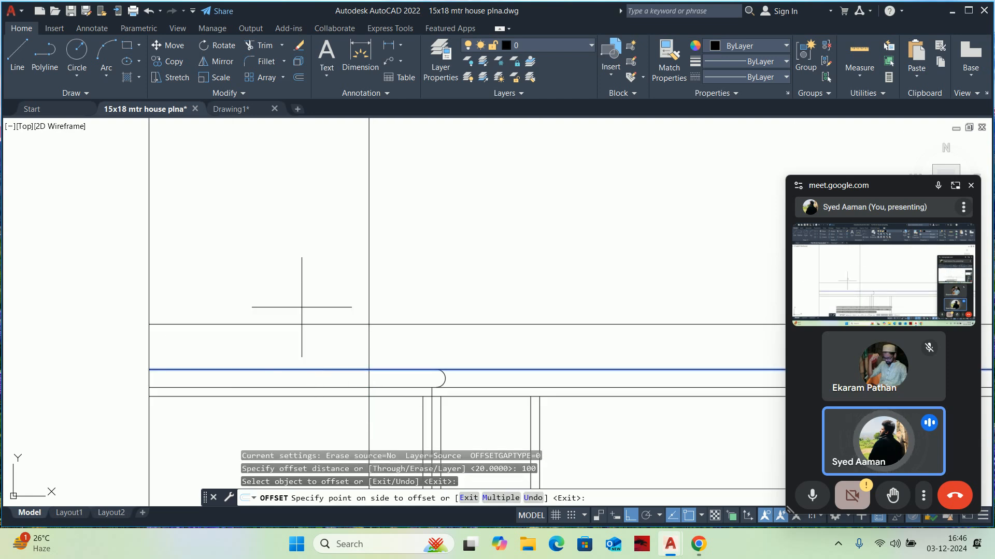
left_click(304, 307)
key("Return")
key("Escape")
Trim the sill line beyond the two vertical construction lines, and trim those lines below the sill
scroll(311, 314, "up", 5)
mouse_move(310, 313)
middle_mouse_down()
mouse_move(342, 326)
mouse_move(126, 303)
middle_mouse_up()
key("Escape")
type("yr")
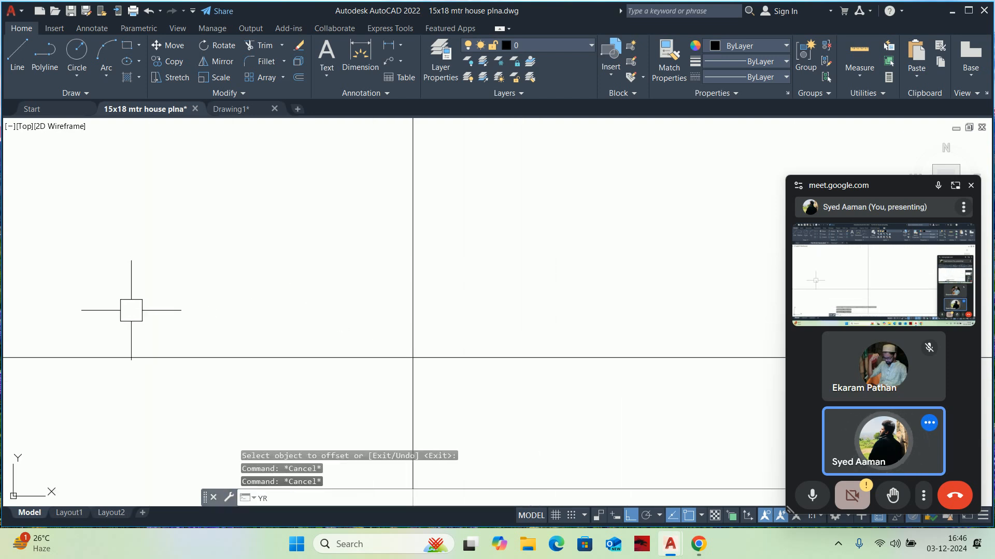
key("Escape")
type("tr")
key("Return")
left_click(311, 377)
left_click(299, 334)
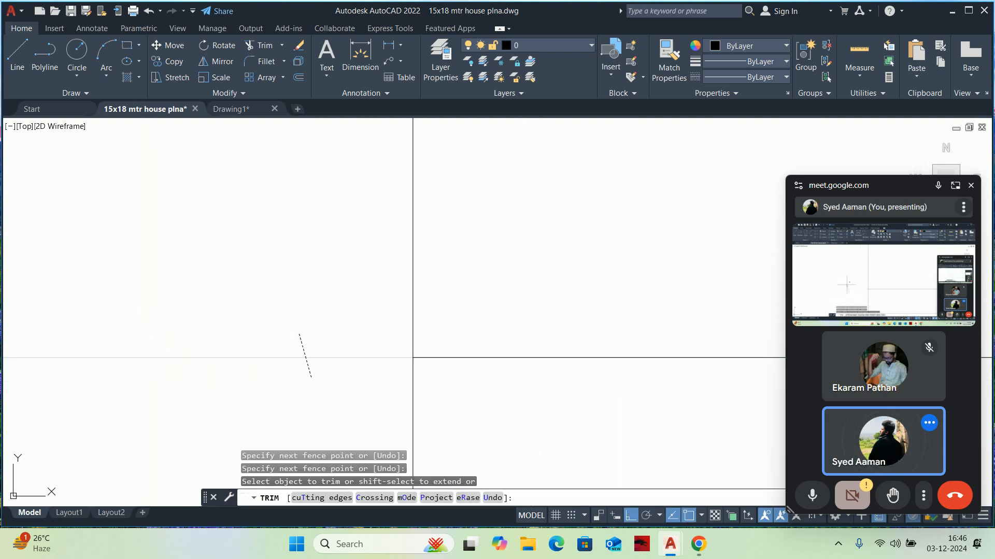
left_click(413, 395)
scroll(419, 394, "down", 3)
middle_click_drag(419, 393, 40, 408)
scroll(342, 407, "down", 3)
scroll(665, 425, "up", 3)
scroll(638, 397, "up", 2)
middle_click_drag(645, 399, 817, 514)
scroll(616, 366, "down", 4)
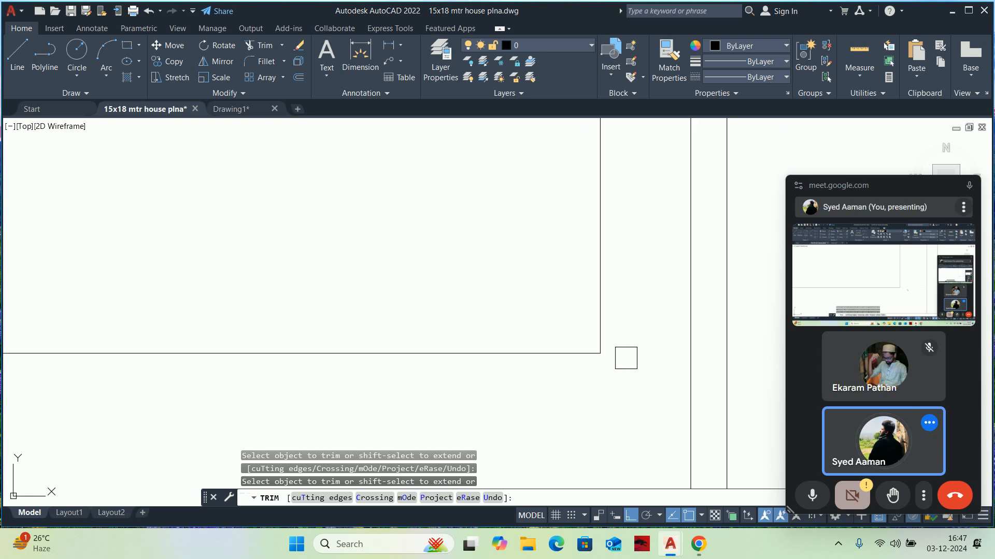
key("Escape")
key("Escape")
key("Escape")
Measure the window sill's height above the floor line with a linear dimension
middle_click_drag(541, 335, 505, 302)
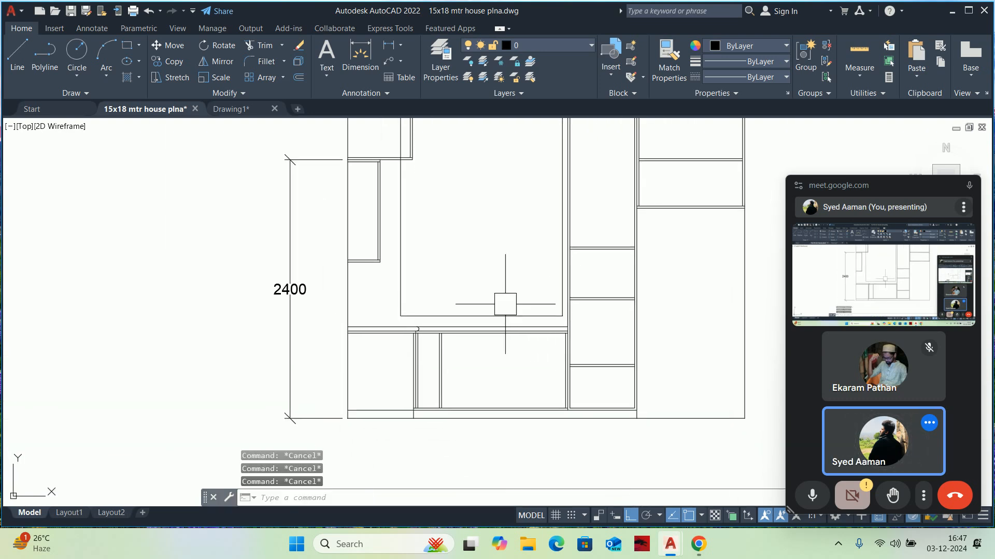
key("Return")
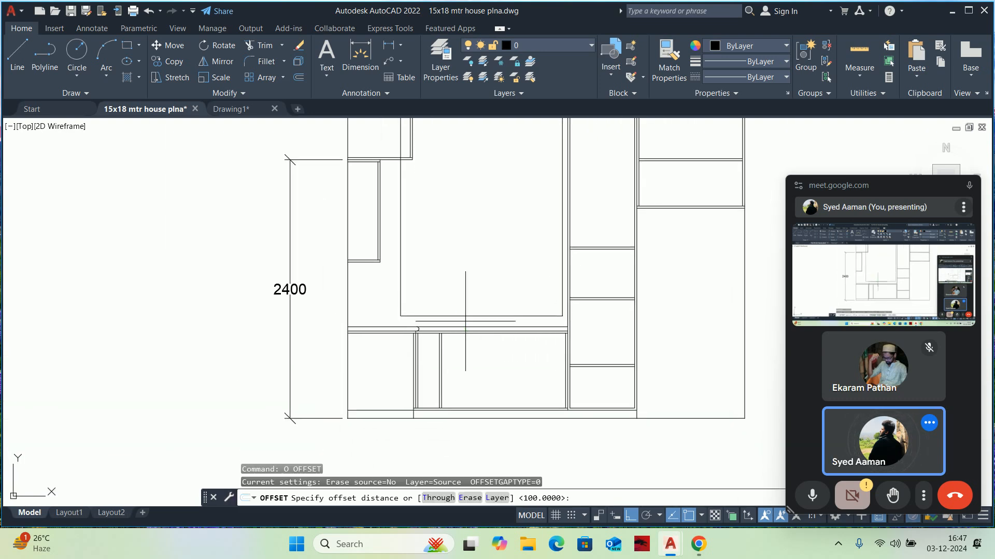
key("Escape")
type("DLI")
key("Return")
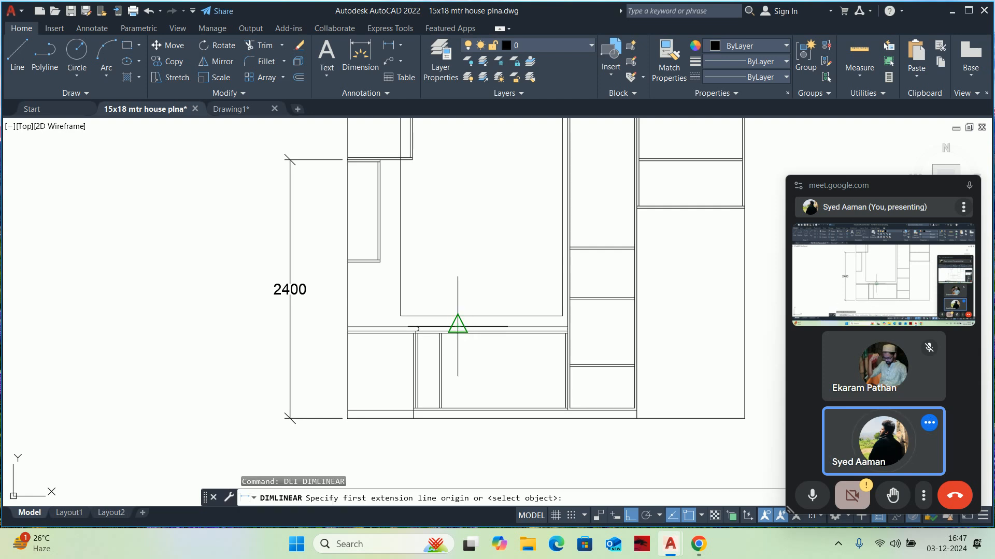
left_click(468, 316)
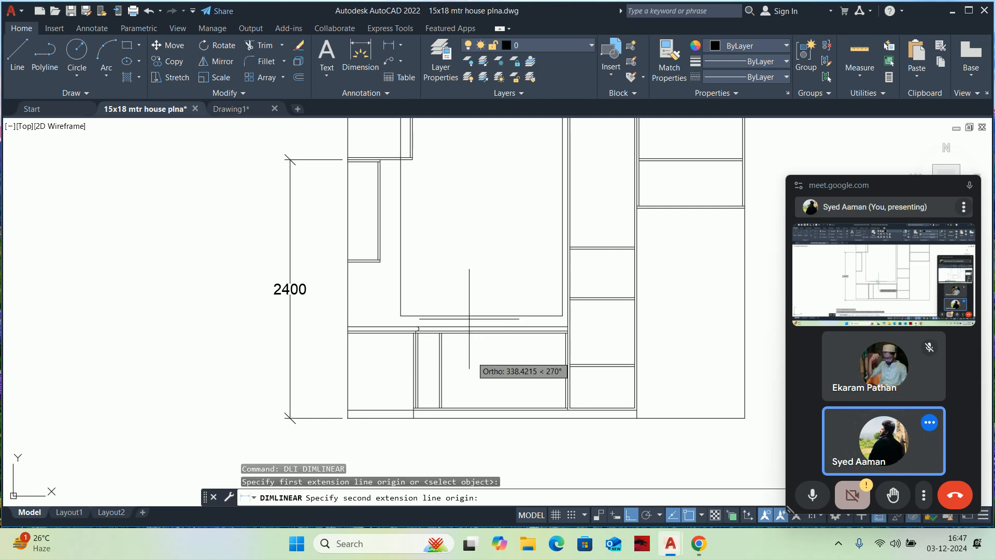
left_click(469, 418)
key("Escape")
key("Escape")
key("Escape")
type("o")
key("Return")
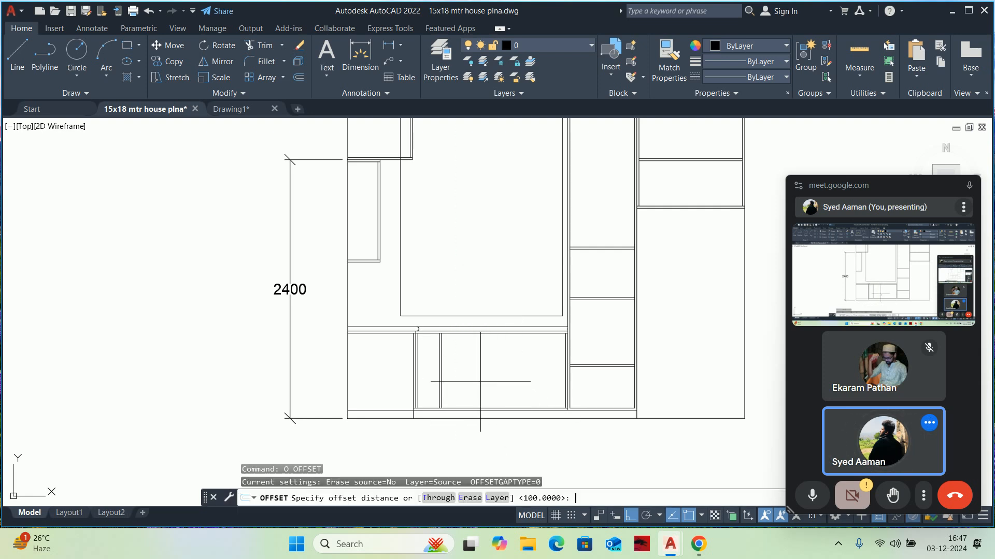
key("Return")
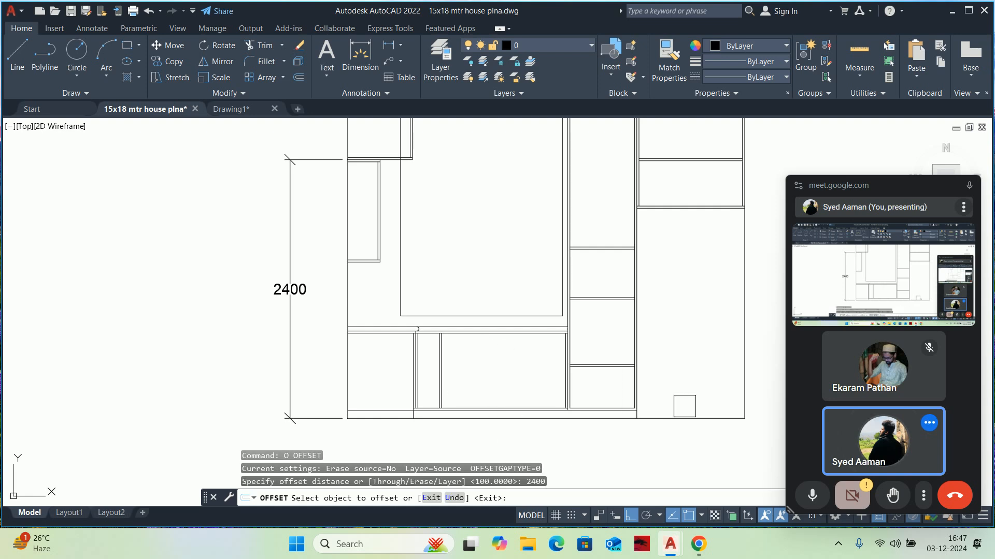
left_click(681, 417)
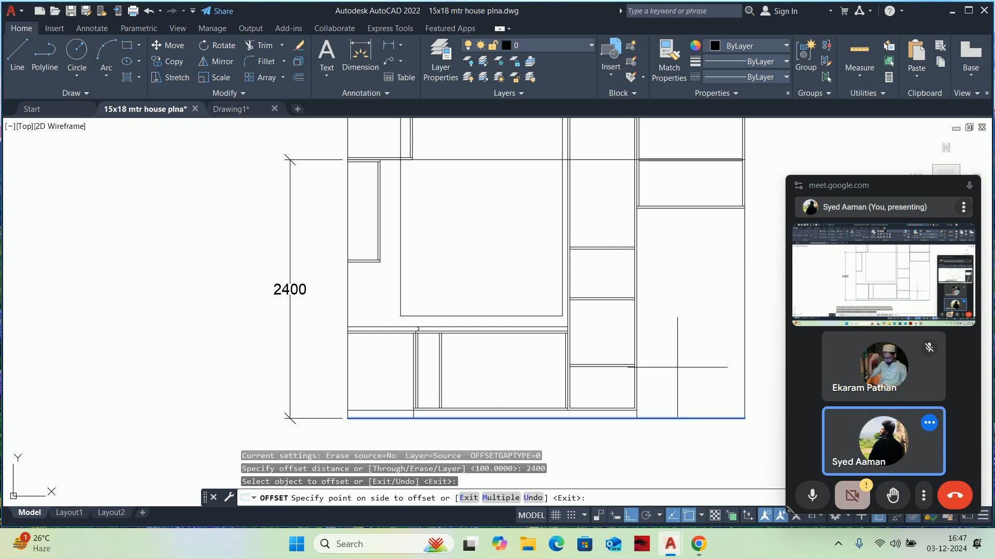
key("Escape")
key("Escape")
key("Escape")
Draw the window head line between the two vertical construction lines, level with the upper corner cabinet's bottom edge
scroll(389, 178, "up", 5)
type("l")
key("Return")
left_click(369, 272)
scroll(529, 325, "down", 3)
middle_click_drag(532, 326, 180, 329)
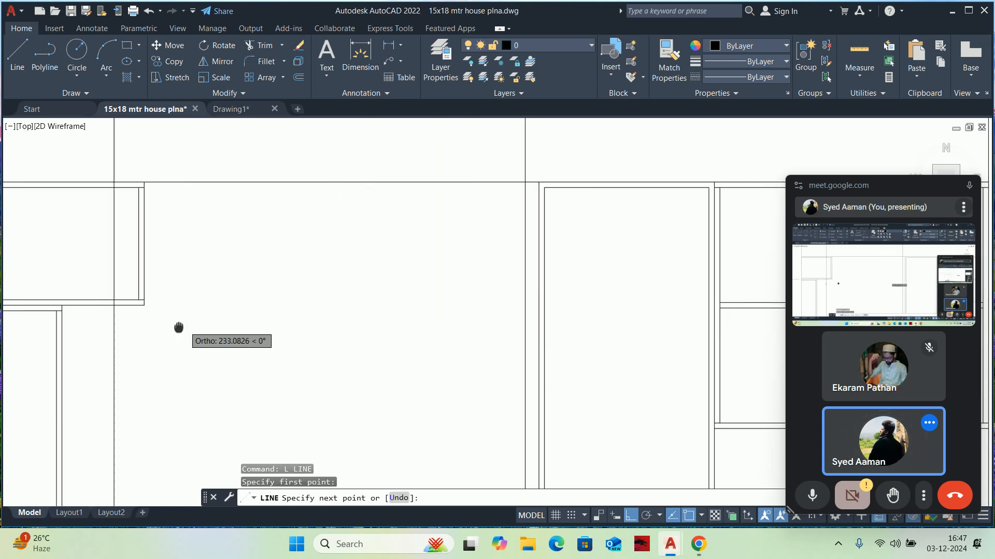
left_click(522, 310)
key("Return")
key("Escape")
key("Escape")
key("Escape")
Trim both vertical construction lines above the window head line
scroll(521, 308, "up", 12)
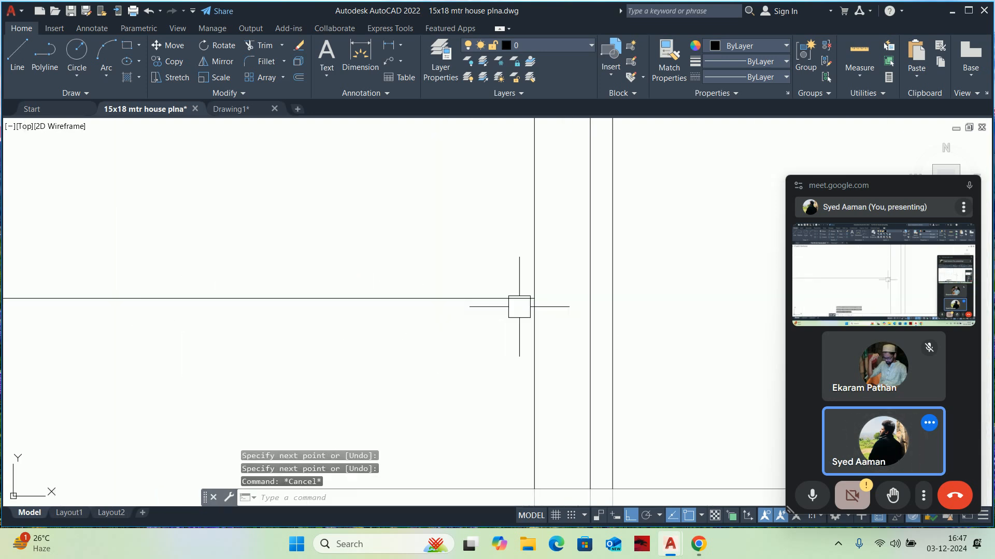
middle_click_drag(541, 322, 455, 348)
type("tr")
key("Return")
left_click(464, 265)
scroll(312, 291, "down", 6)
middle_click_drag(255, 333, 691, 339)
scroll(242, 318, "down", 4)
middle_click_drag(242, 318, 669, 292)
scroll(293, 283, "up", 2)
scroll(287, 282, "up", 2)
left_click(136, 213)
scroll(135, 282, "up", 4)
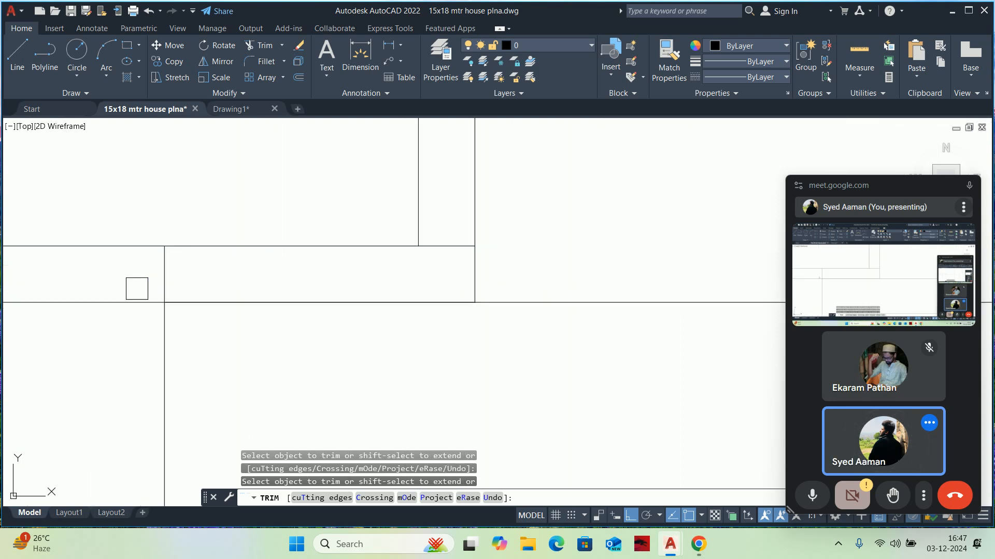
scroll(162, 279, "down", 8)
key("Escape")
key("Escape")
key("Escape")
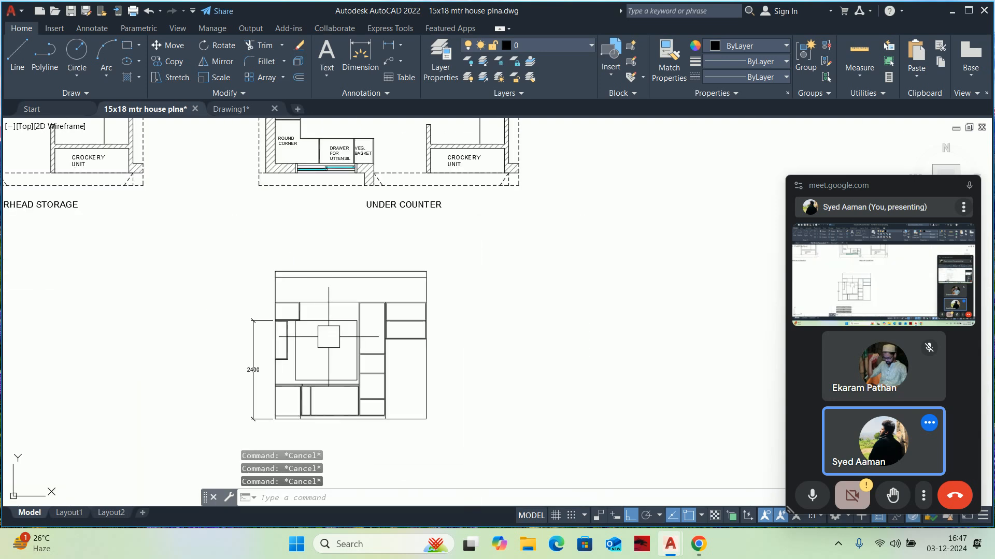
Join the window's four edge lines into one closed polyline
scroll(337, 341, "up", 5)
type("J")
key("Return")
left_click(354, 291)
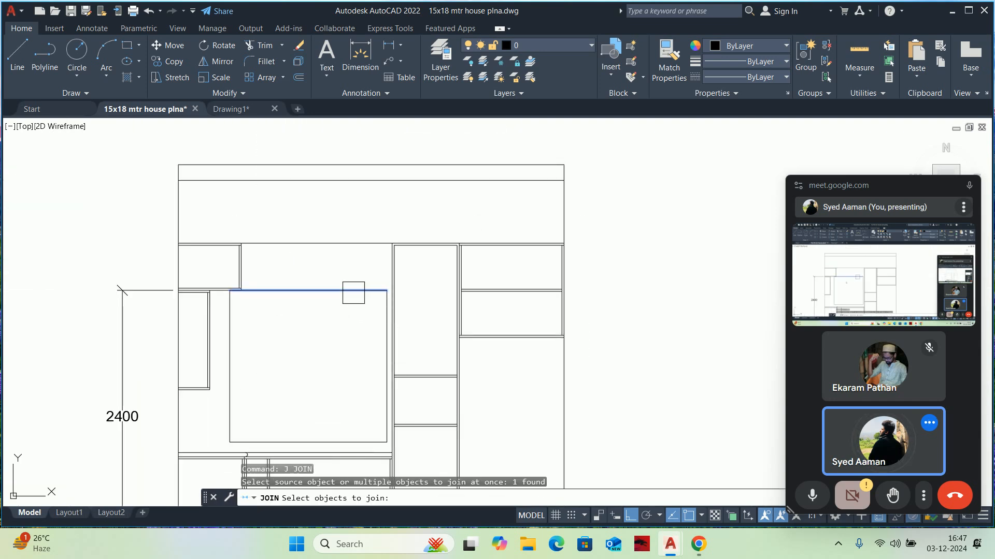
left_click(235, 346)
left_click(341, 437)
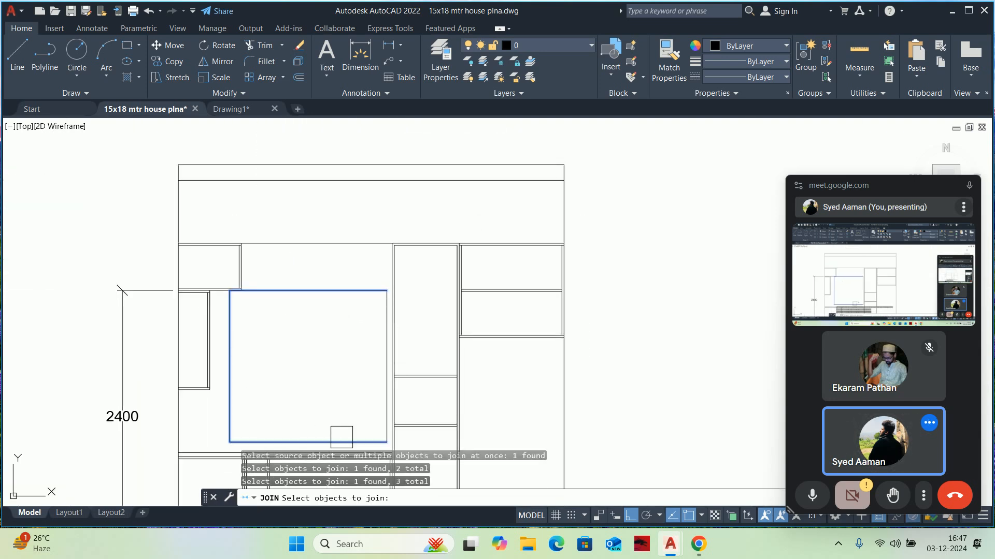
key("Escape")
key("Escape")
left_click(286, 289)
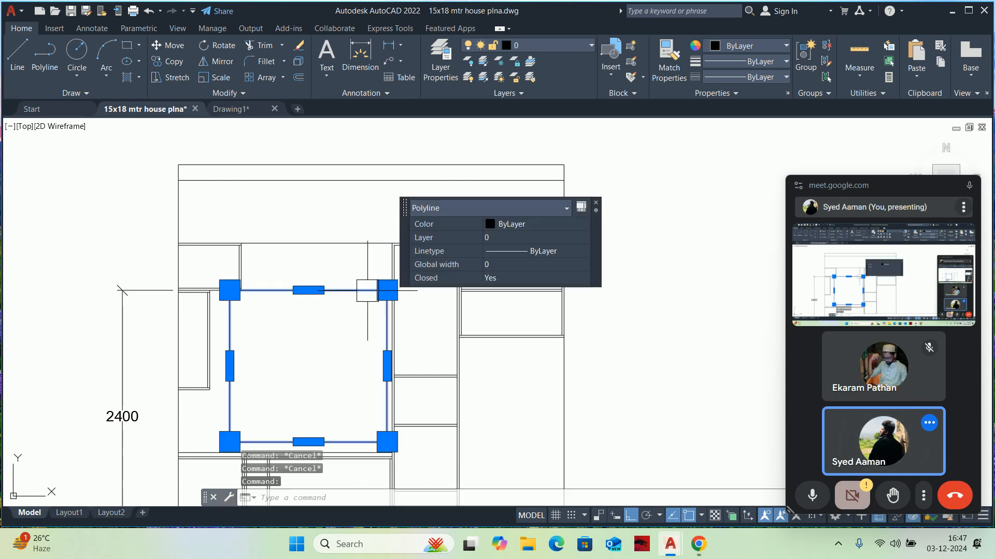
key("Escape")
Offset the window outline 50 mm inward to create the frame
type("o")
key("Return")
type("50")
key("Return")
left_click(320, 291)
left_click(310, 318)
key("Return")
key("Escape")
key("Escape")
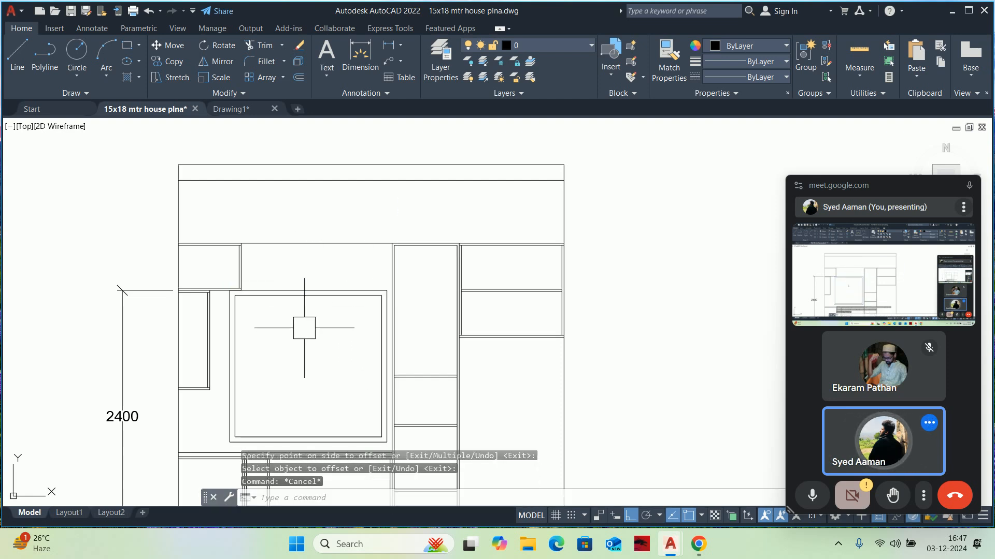
Delete the 2400 vertical dimension beside the elevation
scroll(342, 339, "down", 2)
middle_click_drag(342, 339, 425, 317)
left_click(306, 342)
scroll(291, 358, "down", 2)
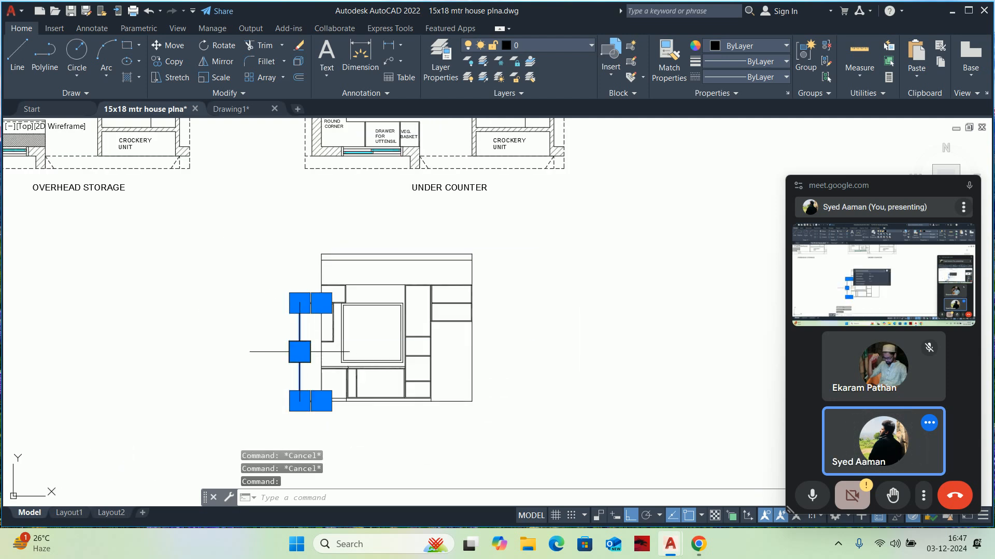
key("Delete")
scroll(325, 355, "up", 2)
key("Escape")
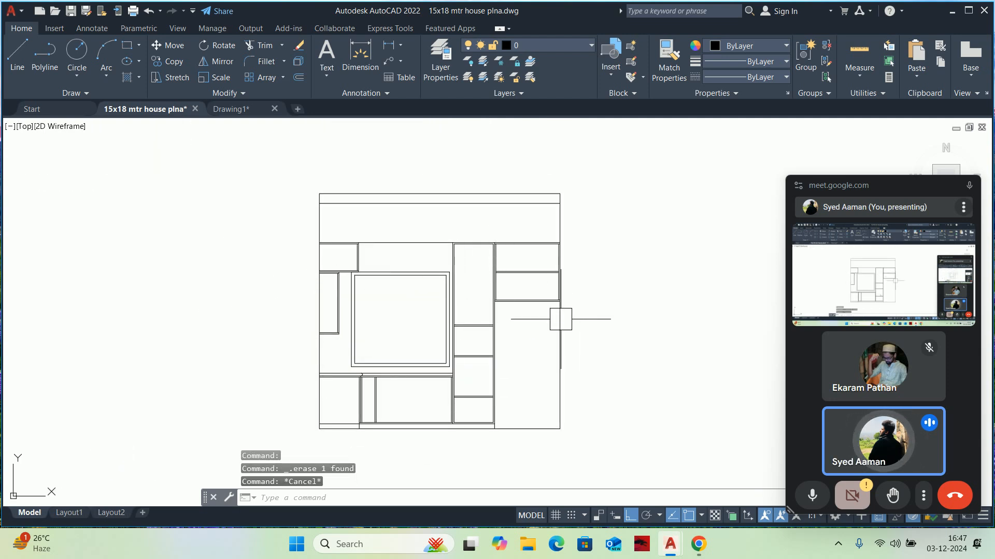
middle_click_drag(398, 354, 444, 367)
scroll(422, 351, "up", 2)
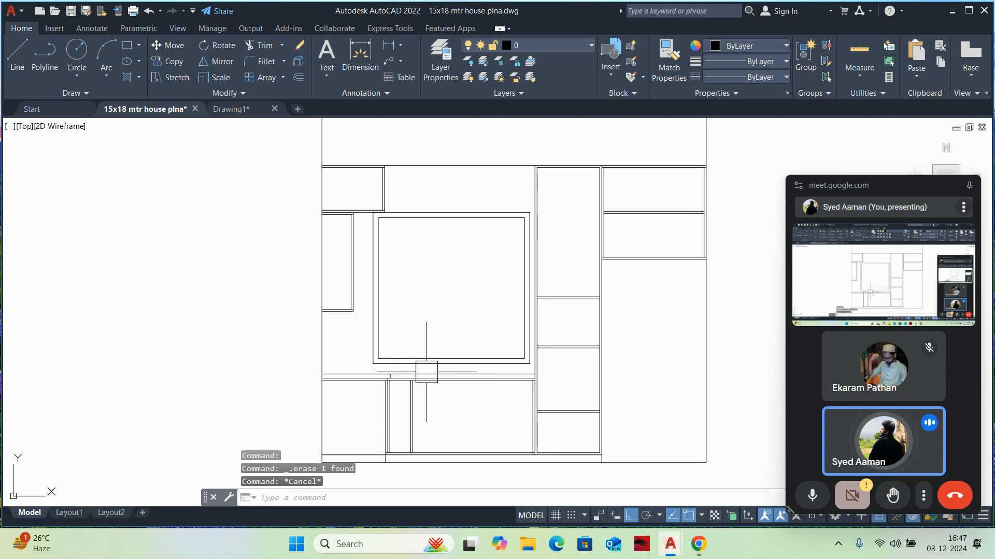
scroll(394, 246, "up", 2)
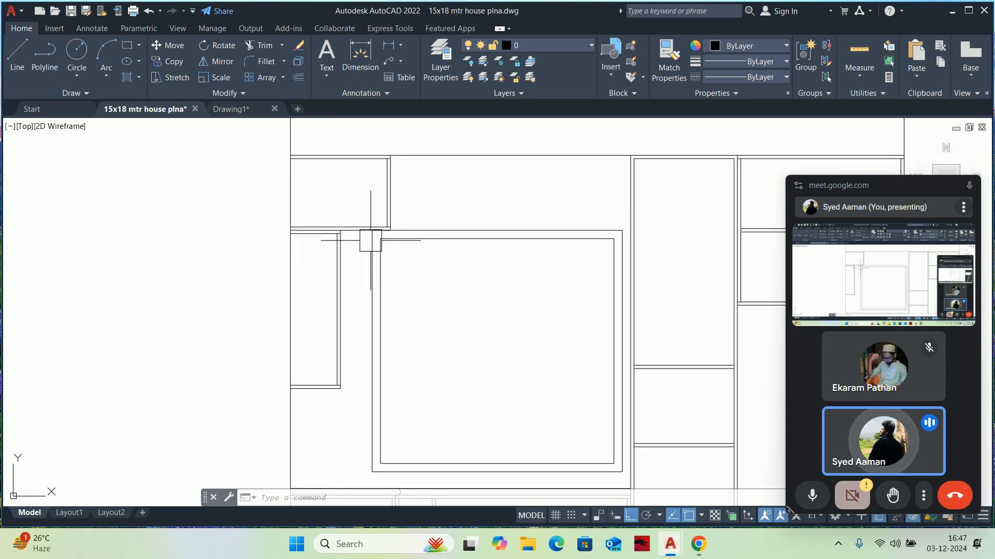
Stretch the top edge of the inner window frame outline downward by 300 mm
scroll(449, 253, "down", 4)
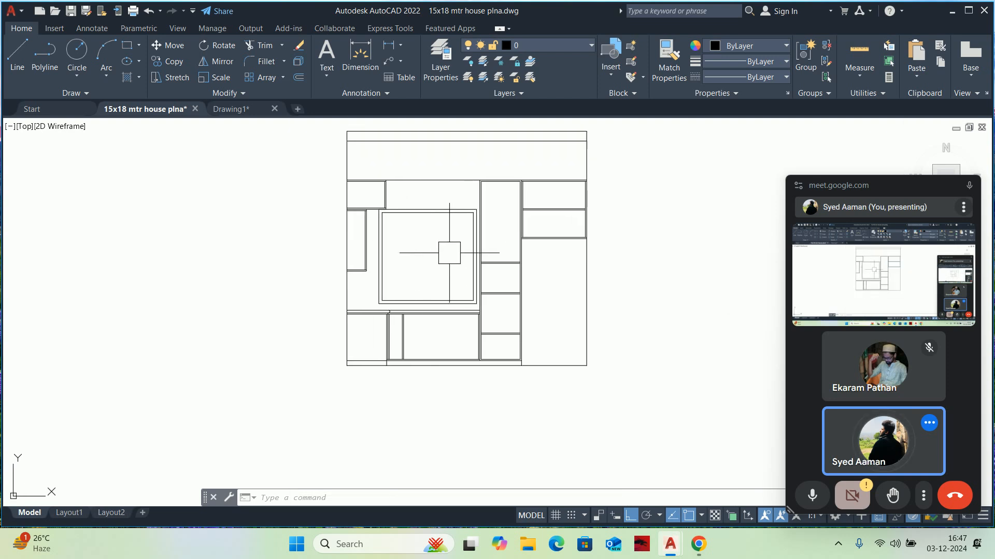
scroll(414, 225, "up", 2)
scroll(427, 231, "up", 2)
left_click(425, 194)
left_click(426, 194)
type("300")
key("Return")
key("Escape")
key("Escape")
Lower the top edge of the outer window outline by 300 mm to keep the frame parallel to the inner one
left_click(408, 196)
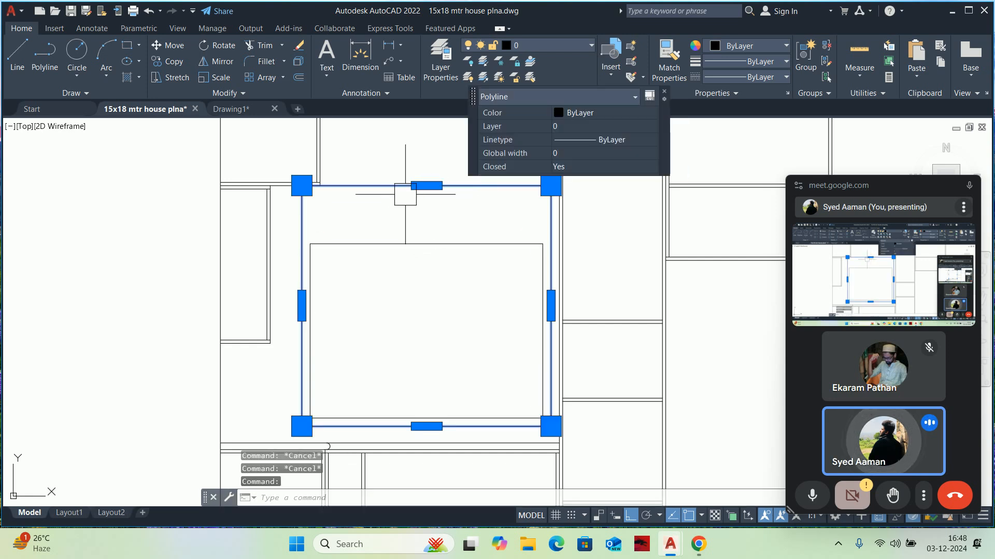
left_click(417, 185)
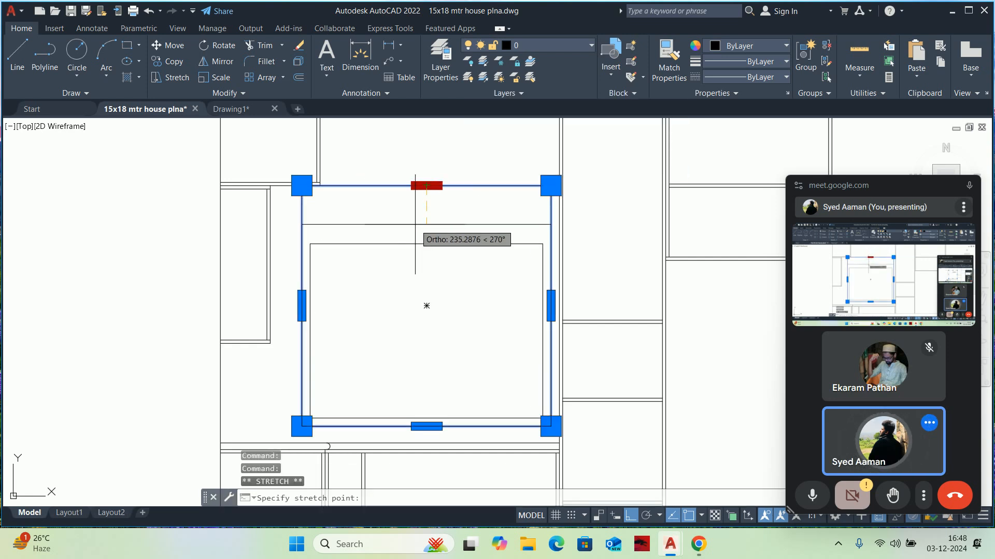
type("300")
key("Return")
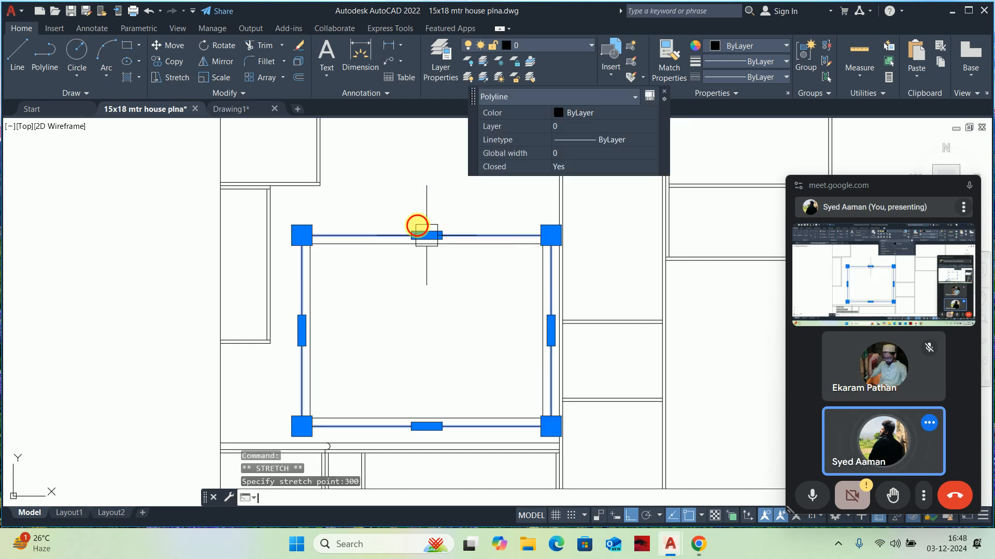
key("Escape")
key("Escape")
key("Escape")
Draw a diagonal line across the leftmost base unit, from its upper-left corner to its lower-right corner above the plinth
scroll(435, 297, "down", 4)
scroll(460, 246, "up", 2)
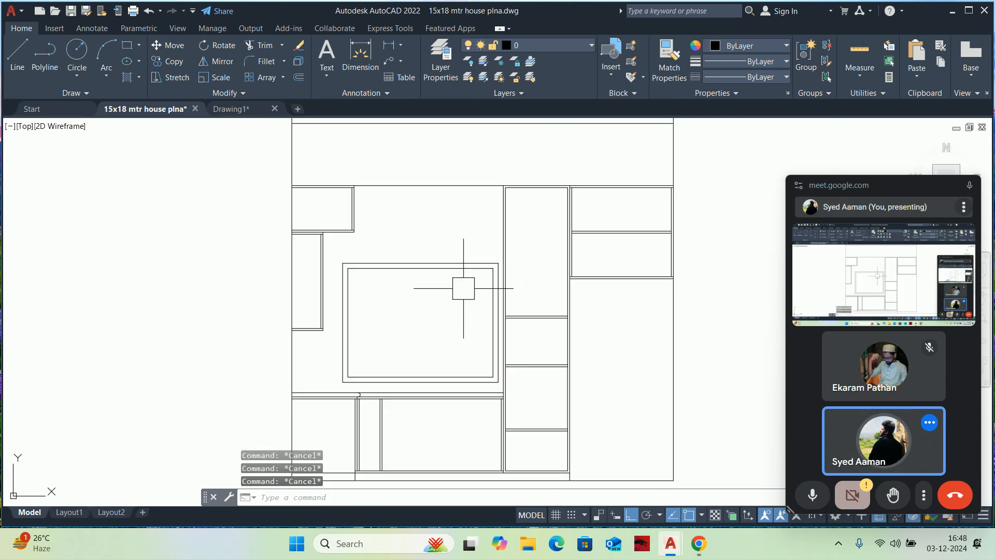
middle_click_drag(447, 290, 573, 303)
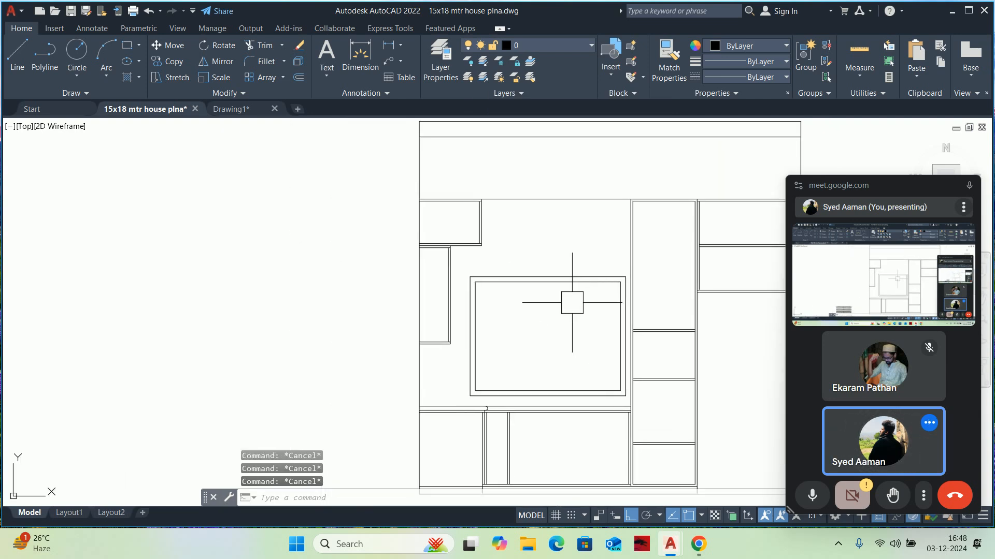
scroll(548, 297, "down", 3)
scroll(484, 355, "up", 6)
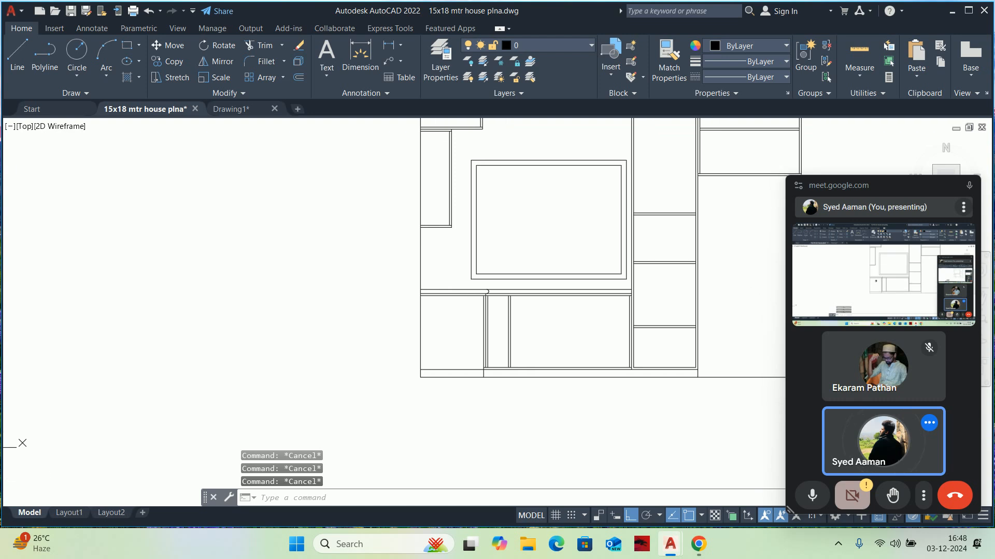
type("L")
key("Return")
left_click(435, 274)
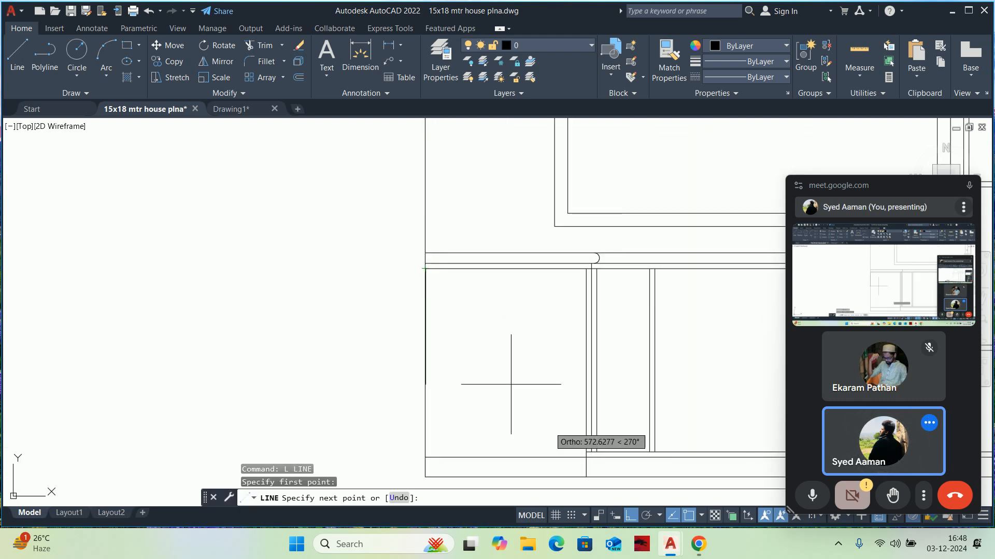
scroll(585, 458, "up", 4)
left_click(600, 447)
key("Escape")
key("Escape")
scroll(538, 418, "down", 2)
middle_click_drag(538, 418, 533, 430)
key("Escape")
Mirror the diagonal line inside the leftmost base unit
type("MI")
key("Return")
left_click(513, 392)
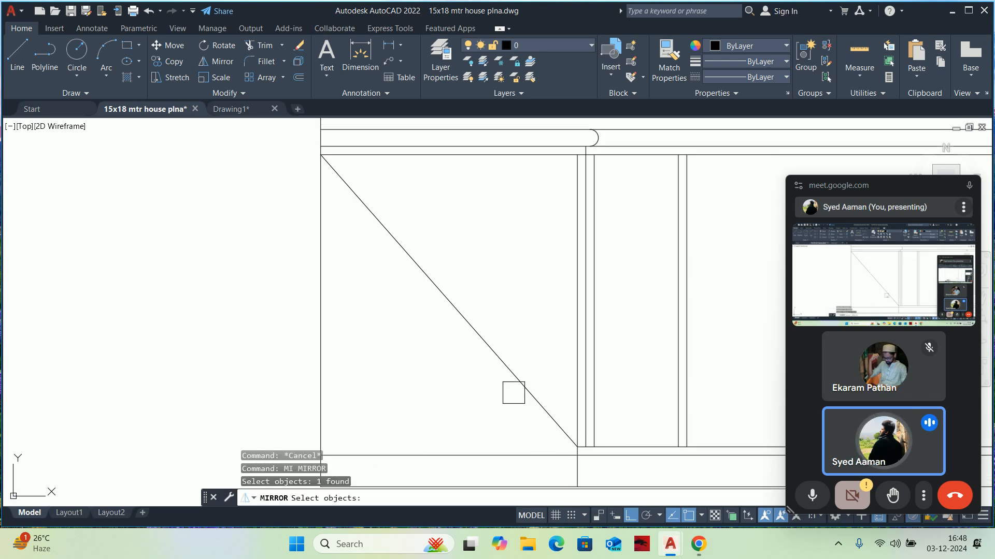
Mirror the diagonal in the elevation's lower-left cabinet about its midpoint to form a cross, keeping the original line
key("Return")
scroll(484, 346, "down", 4)
left_click(469, 317)
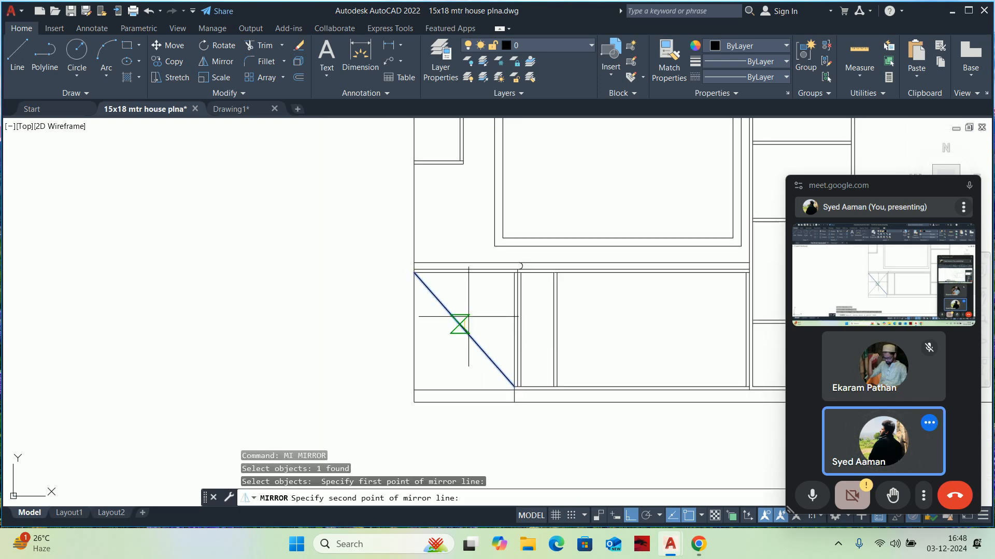
left_click(463, 305)
key("Escape")
key("Escape")
scroll(490, 374, "up", 2)
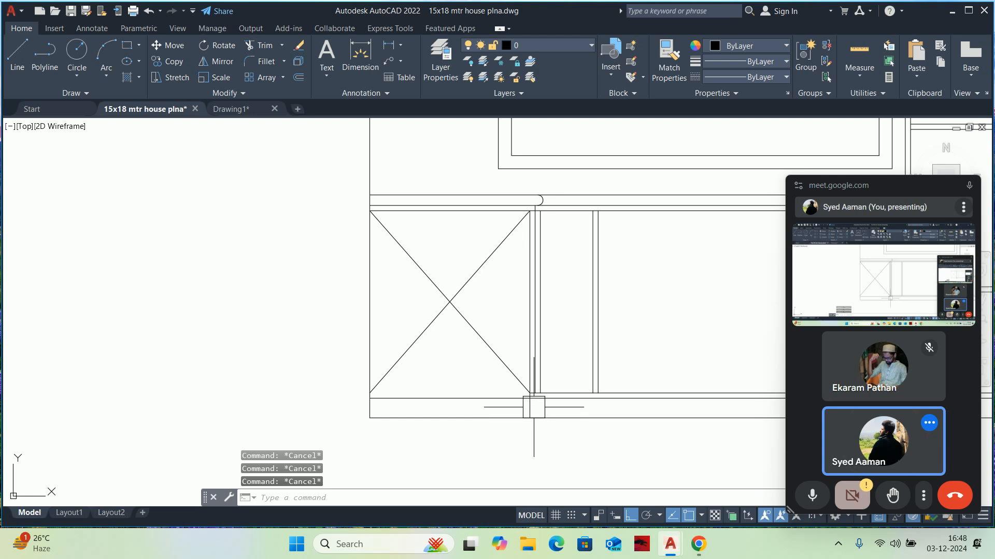
Draw a horizontal line along the inner bottom edge of the crossed lower-left cabinet
type("L")
key("Return")
scroll(533, 407, "up", 4)
left_click(515, 372)
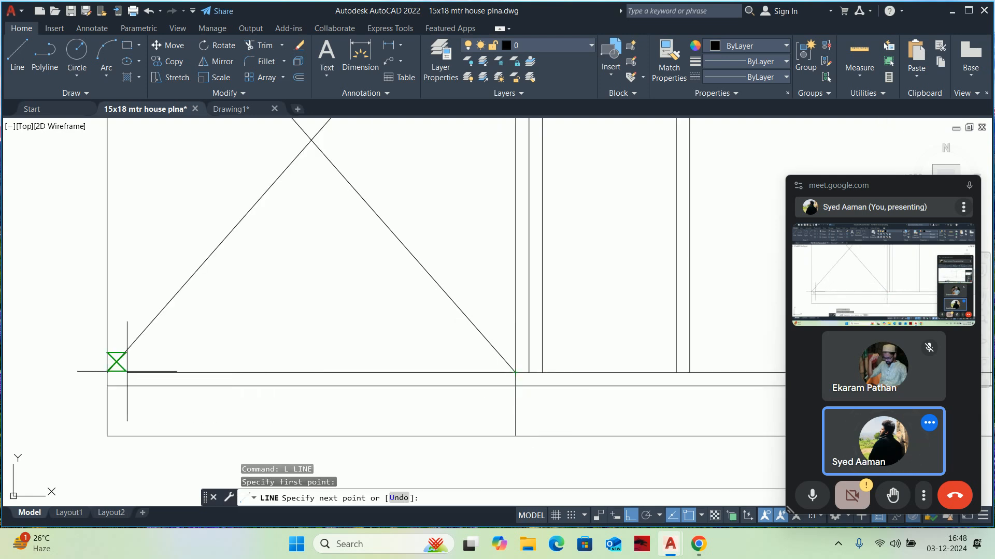
key("Escape")
key("Escape")
Match the lower-left cabinet's two diagonals to the dashed outline of the OVERHEAD STORAGE plan
scroll(460, 366, "down", 5)
scroll(488, 381, "up", 3)
scroll(480, 391, "up", 2)
scroll(469, 384, "down", 2)
middle_click_drag(465, 375, 479, 441)
scroll(478, 395, "down", 2)
scroll(479, 307, "down", 6)
type("MA")
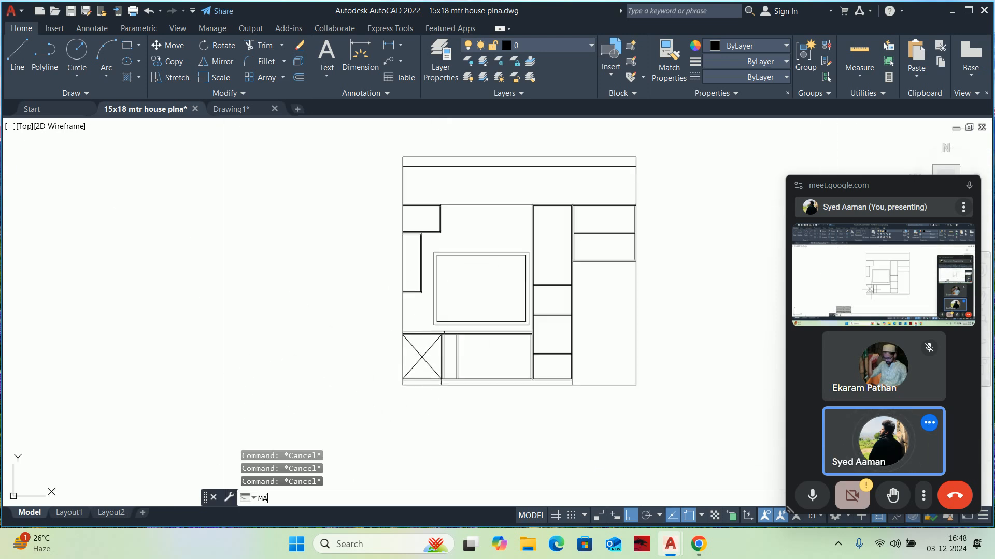
scroll(429, 360, "down", 6)
key("Return")
scroll(339, 284, "up", 6)
left_click(389, 288)
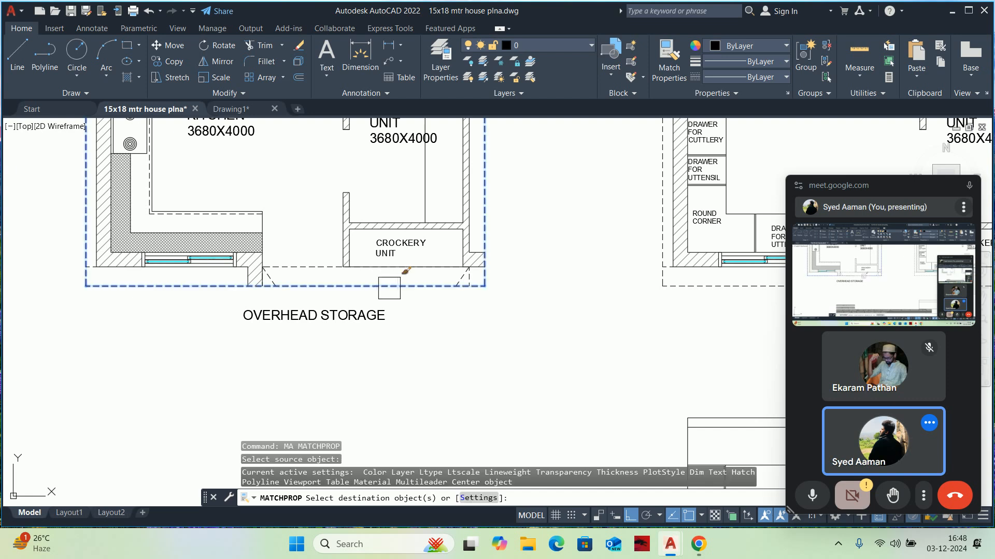
scroll(360, 287, "down", 6)
scroll(364, 350, "up", 8)
left_click(295, 289)
left_click(153, 256)
scroll(154, 257, "down", 6)
middle_click_drag(187, 269, 461, 425)
key("Escape")
key("Escape")
Draw a diagonal line across the inside of the tall narrow shelf, from its upper-left to its lower-right inner corner
type("k")
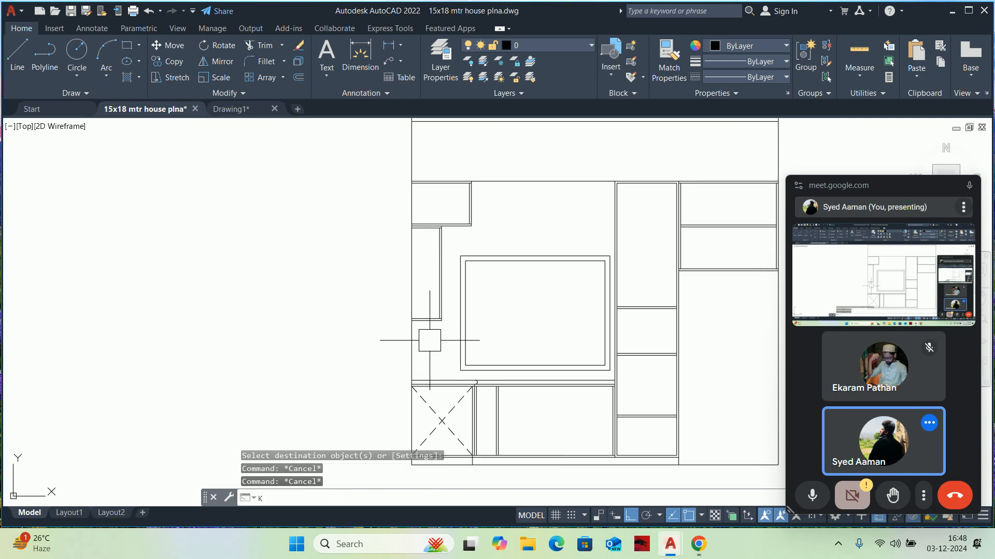
key("Escape")
type("l")
key("space")
scroll(417, 219, "up", 2)
middle_click_drag(491, 450, 457, 373)
scroll(449, 389, "up", 2)
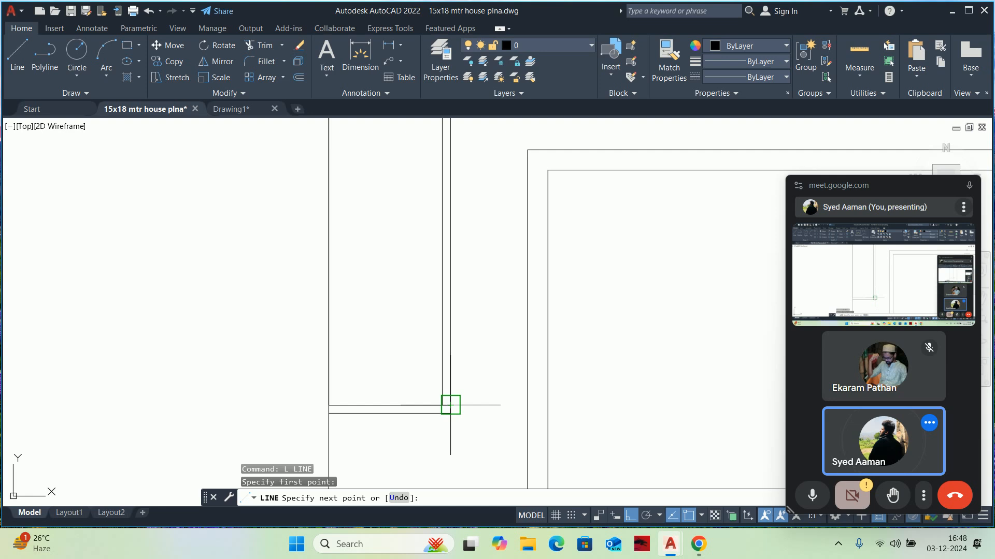
left_click(442, 405)
key("Escape")
key("Escape")
scroll(404, 371, "down", 6)
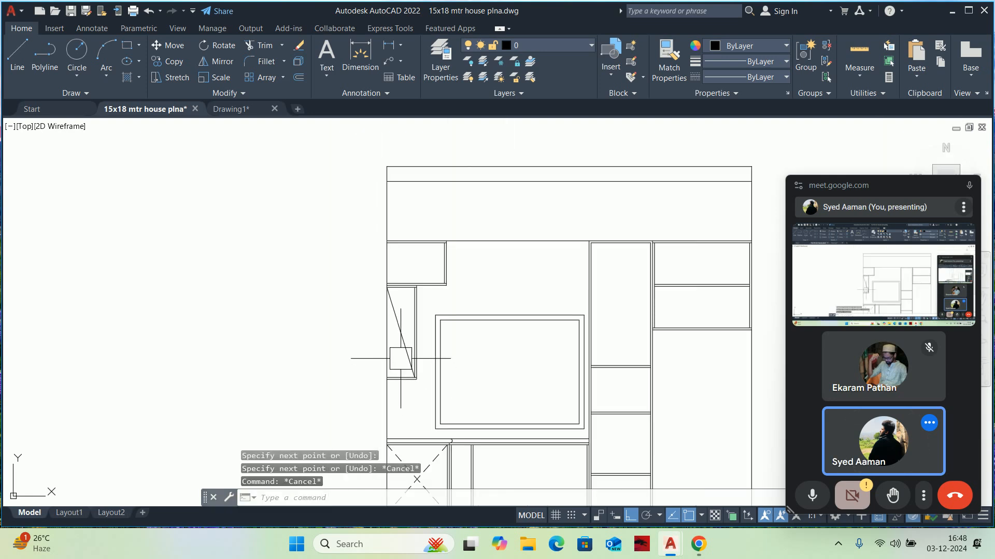
Mirror the tall narrow shelf's diagonal about a vertical axis through its midpoint, keeping the original
type("MI")
key("Return")
left_click(399, 350)
scroll(399, 357, "up", 3)
key("Return")
left_click(402, 363)
scroll(400, 303, "up", 4)
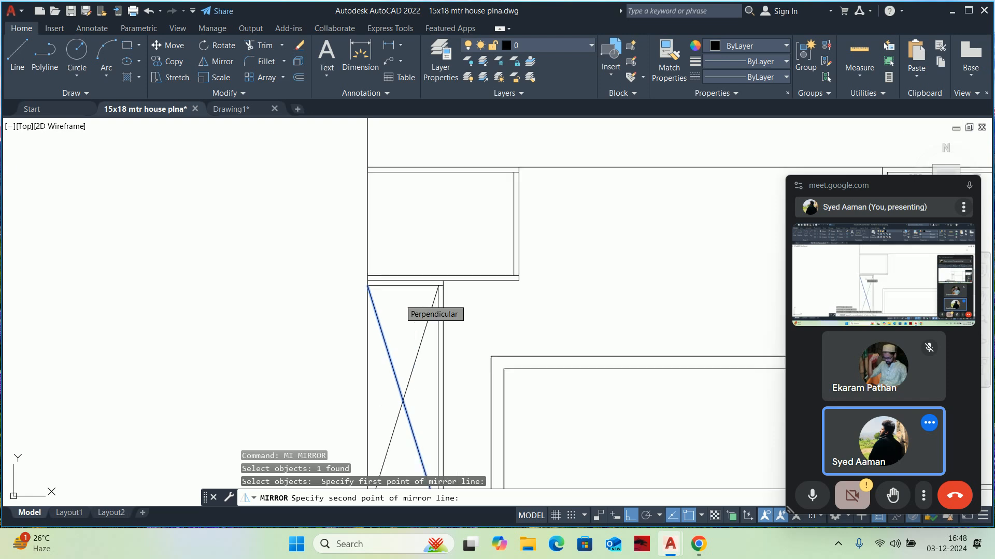
left_click(401, 324)
key("Return")
scroll(401, 313, "down", 2)
middle_click_drag(399, 330, 394, 384)
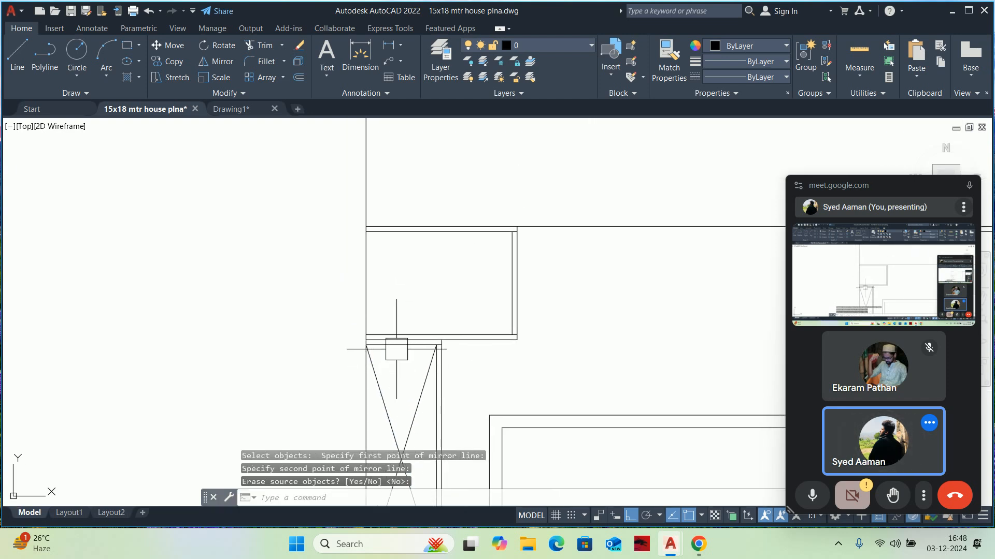
Draw a diagonal across the inside of the upper-left shelf, from its lower-left to its upper-right inner corner
type("l")
key("Return")
left_click(366, 334)
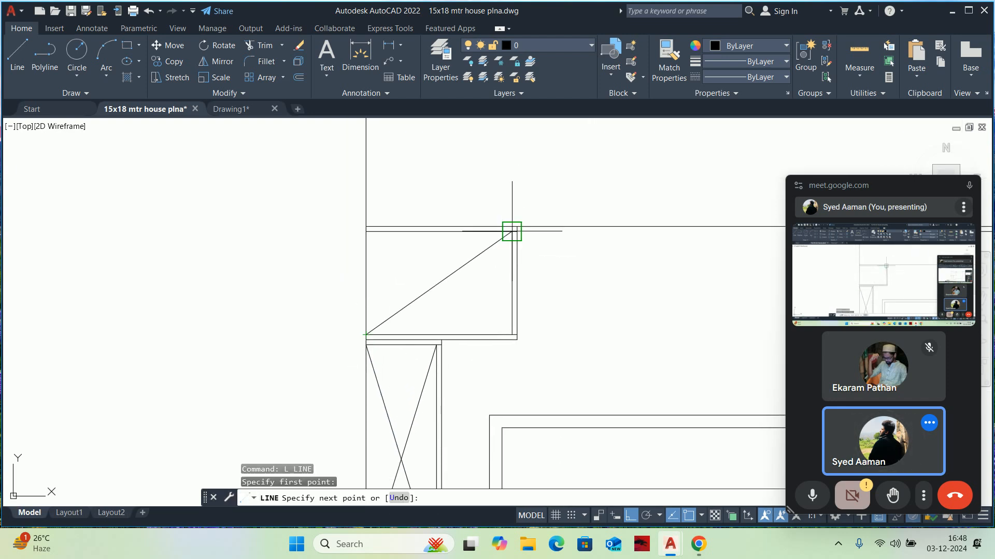
key("Escape")
Mirror the upper-left shelf's diagonal about a vertical axis through its midpoint, keeping the original
type("MI")
key("Return")
left_click(463, 280)
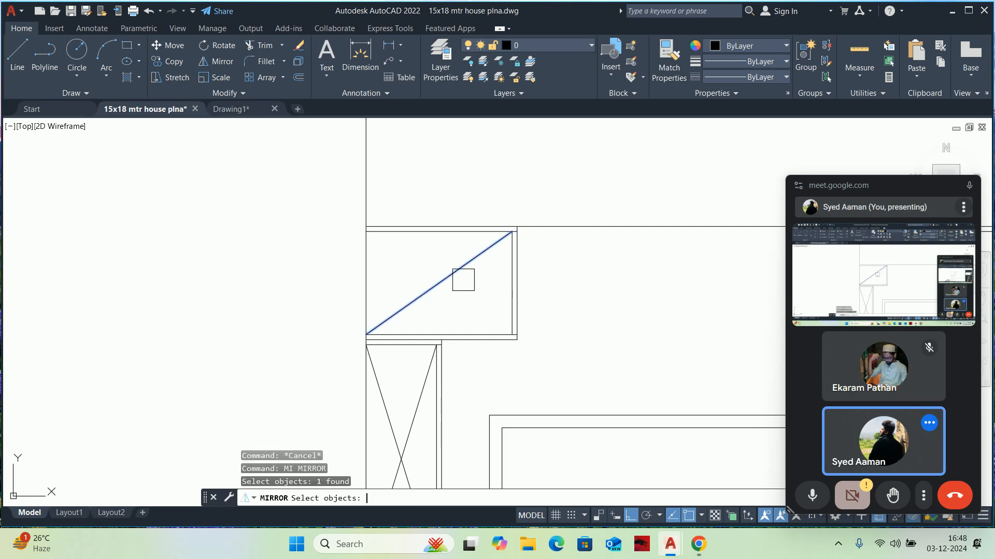
left_click(437, 285)
left_click(435, 309)
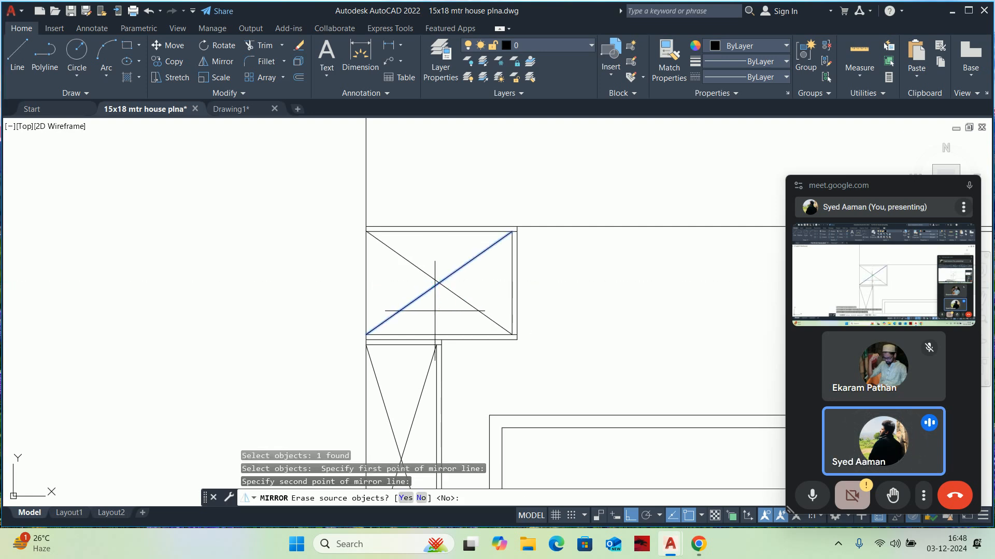
key("Return")
key("Escape")
scroll(436, 309, "down", 4)
key("Escape")
Match the diagonals of the tall narrow shelf and the upper-left shelf to the lower cabinet's dashed diagonals
scroll(435, 308, "down", 3)
type("ma")
key("Return")
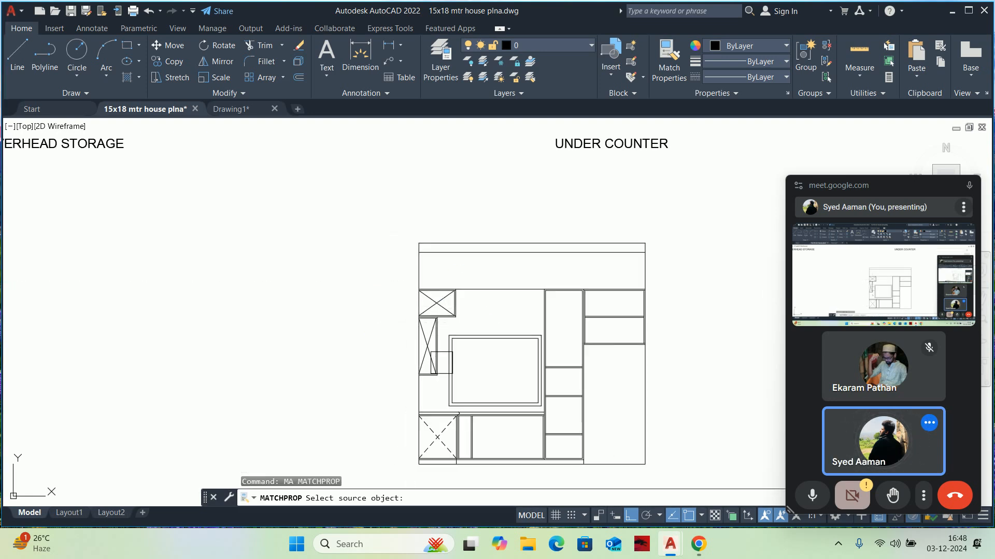
scroll(430, 440, "up", 5)
left_click(430, 440)
scroll(414, 244, "up", 5)
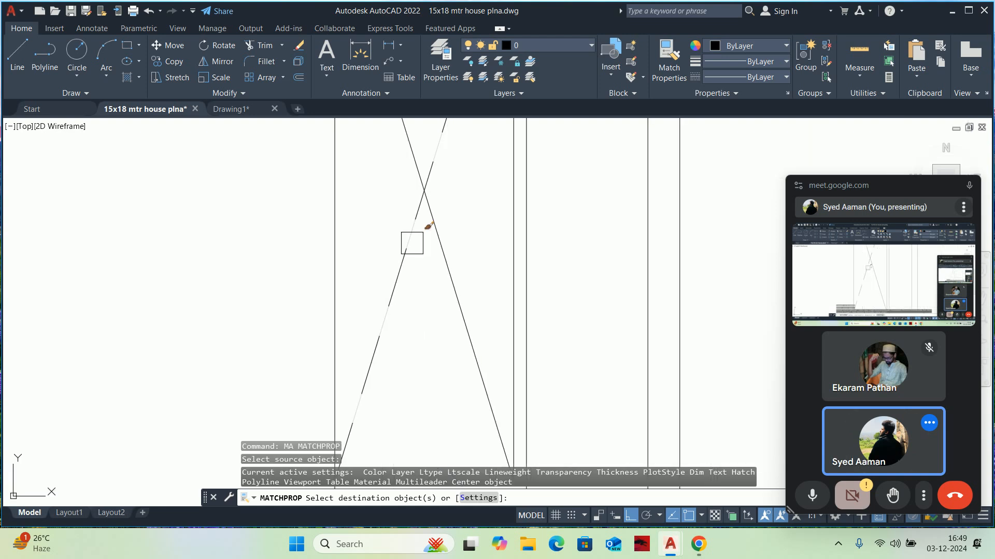
left_click(460, 223)
left_click(399, 186)
scroll(400, 188, "down", 4)
middle_click_drag(399, 191, 445, 518)
scroll(500, 373, "up", 2)
scroll(501, 373, "up", 2)
left_click(507, 348)
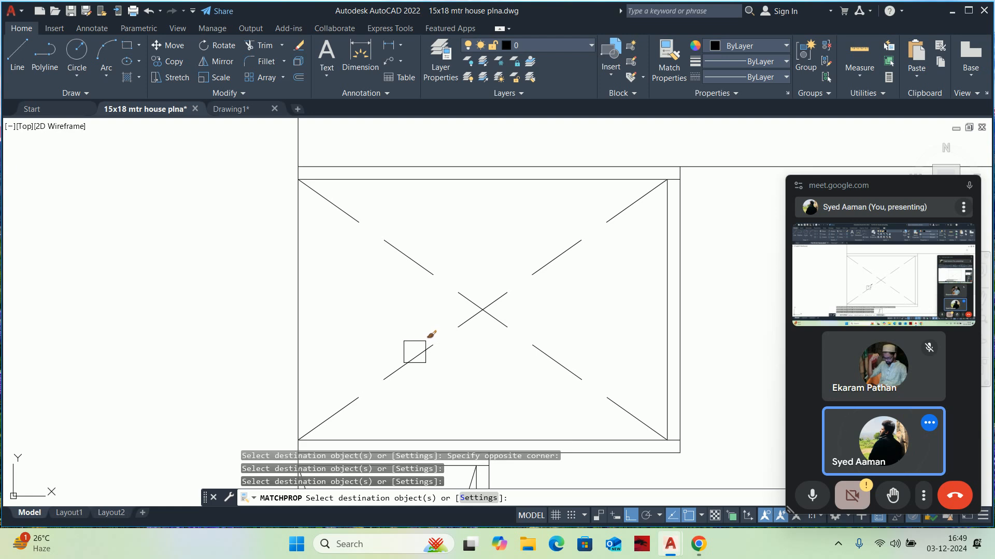
scroll(425, 309, "down", 8)
key("Escape")
key("Escape")
key("Escape")
Set the global linetype scale factor to 10
type("s")
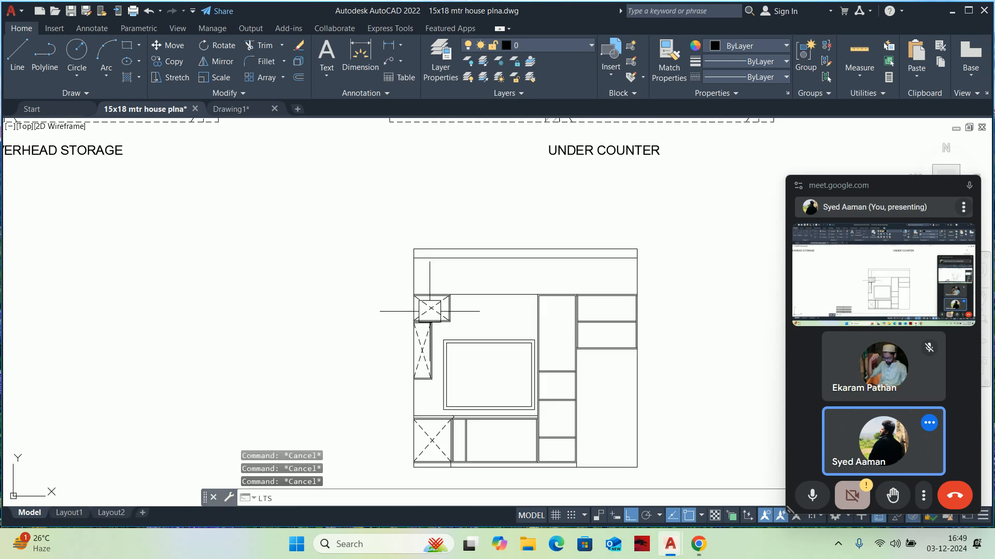
key("Return")
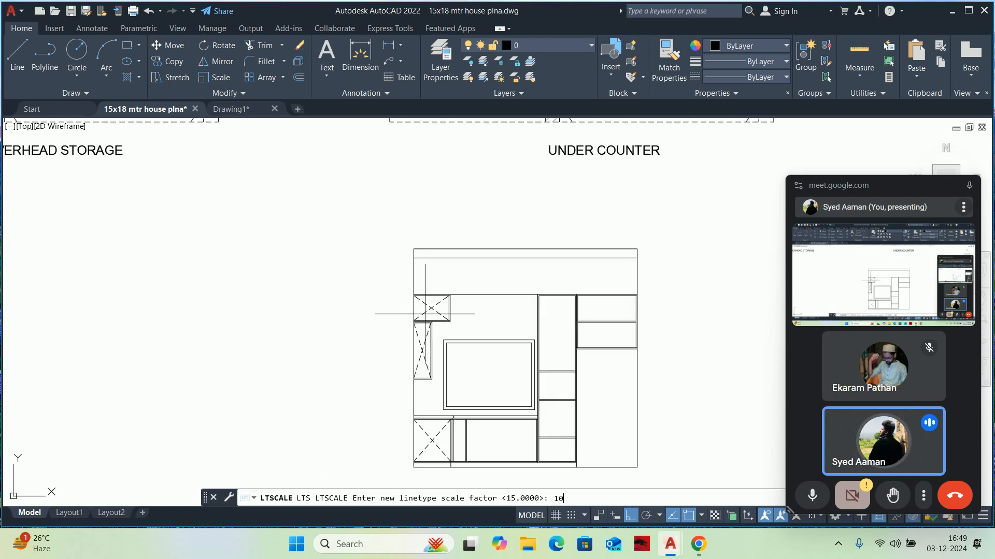
key("Return")
key("Escape")
scroll(422, 389, "up", 2)
key("Escape")
Copy the UNDER COUNTER plan with its title into the empty space to its right
middle_click_drag(453, 401, 432, 343)
scroll(449, 320, "down", 4)
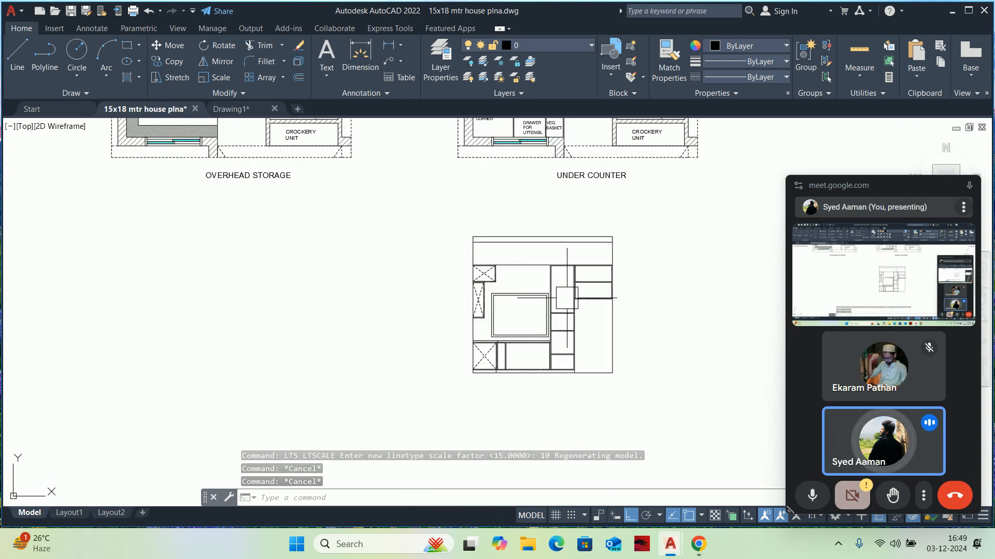
middle_click_drag(558, 313, 489, 420)
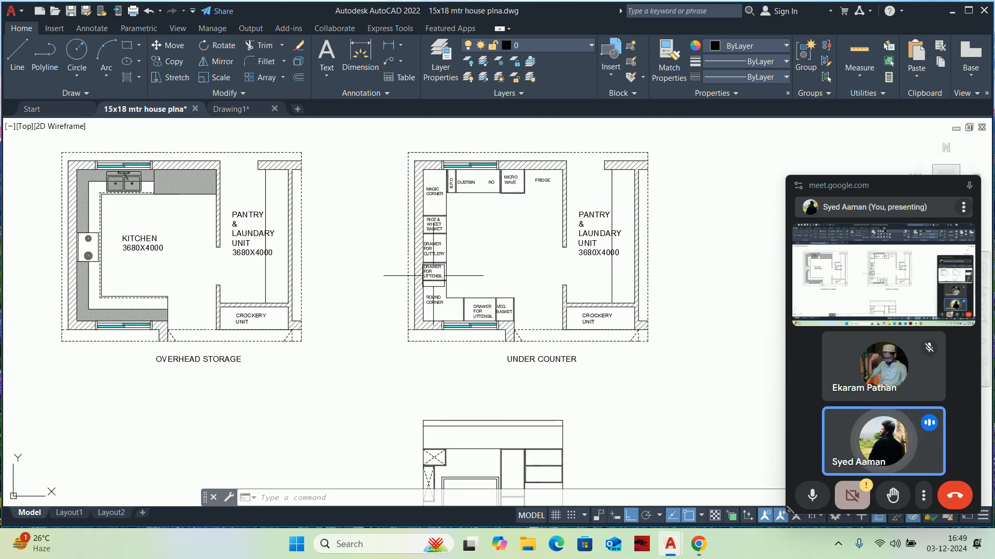
scroll(419, 295, "down", 3)
key("Escape")
key("Escape")
key("Escape")
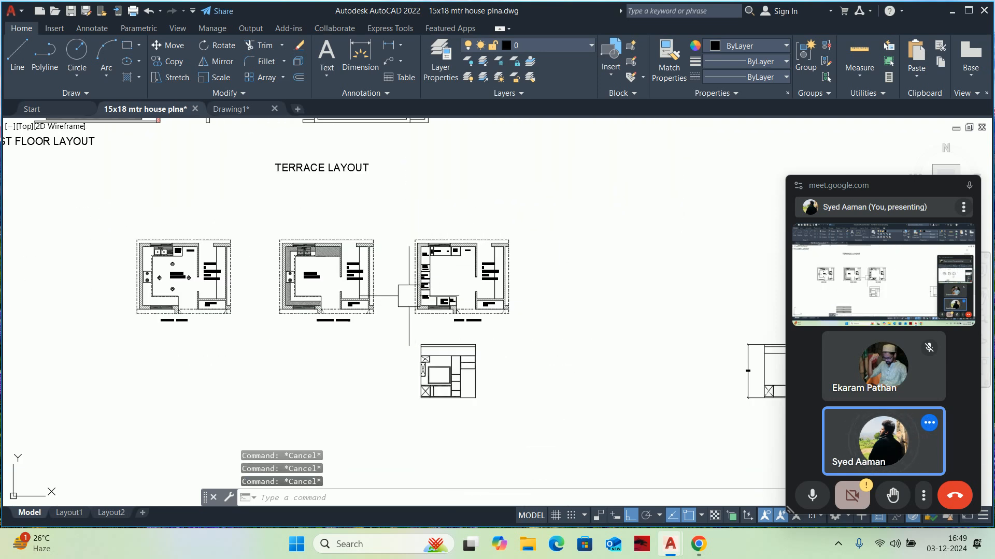
type("co")
key("Return")
scroll(457, 311, "up", 2)
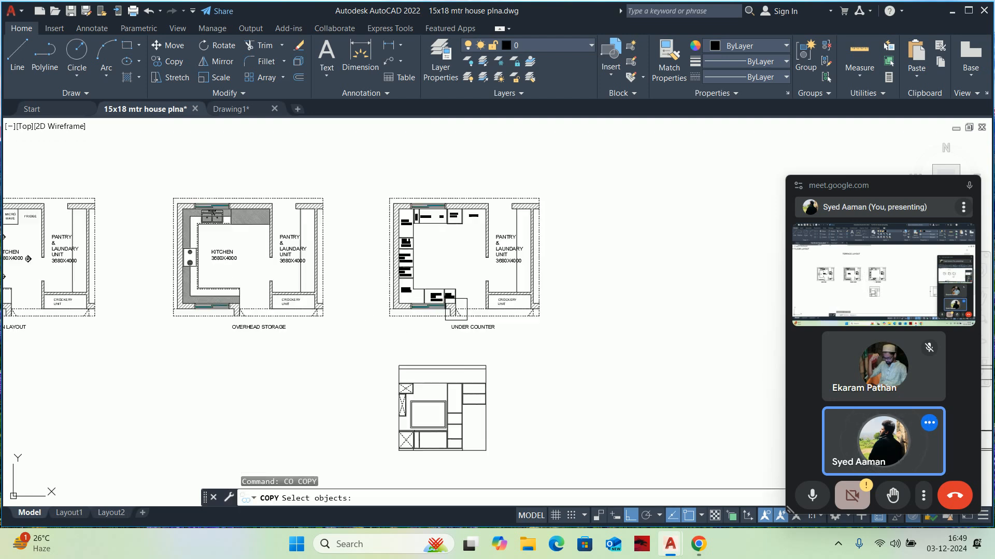
left_click(583, 343)
left_click(329, 126)
key("Return")
left_click(462, 170)
middle_click_drag(740, 169, 230, 201)
left_click(276, 193)
key("Escape")
key("Escape")
Rotate the copied UNDER COUNTER plan with its title 90 degrees clockwise about a point near its centre
type("ro")
key("Return")
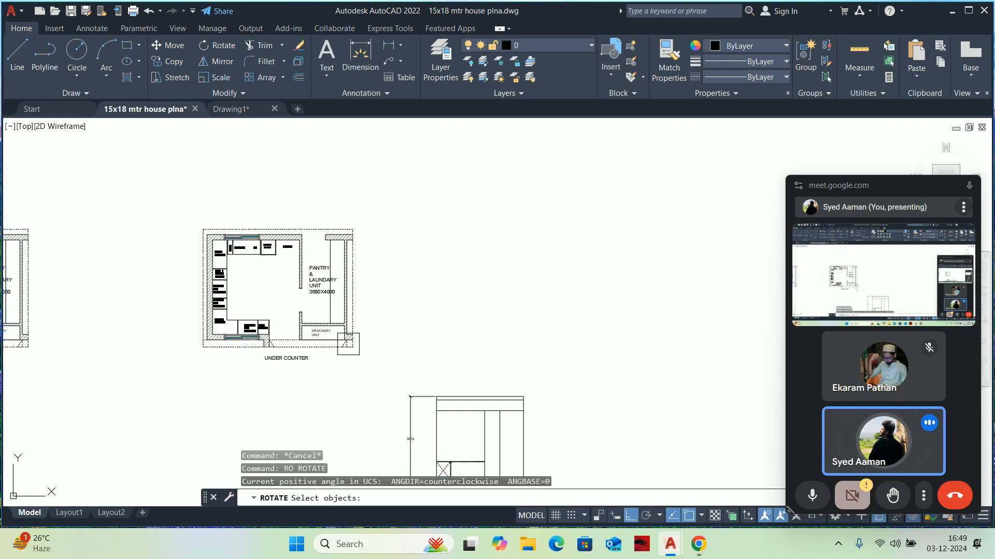
left_click(362, 372)
key("Return")
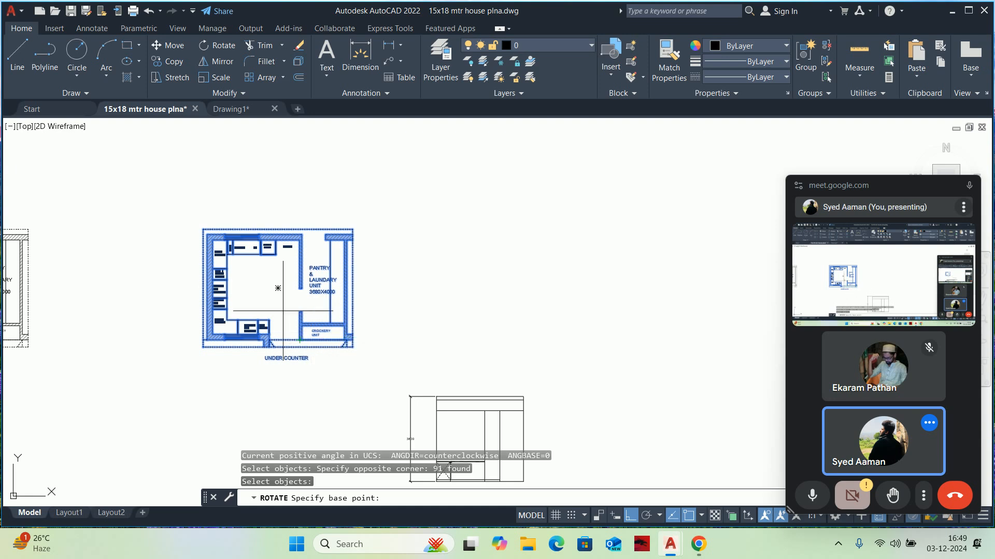
left_click(277, 288)
left_click(253, 397)
key("Return")
scroll(251, 394, "down", 2)
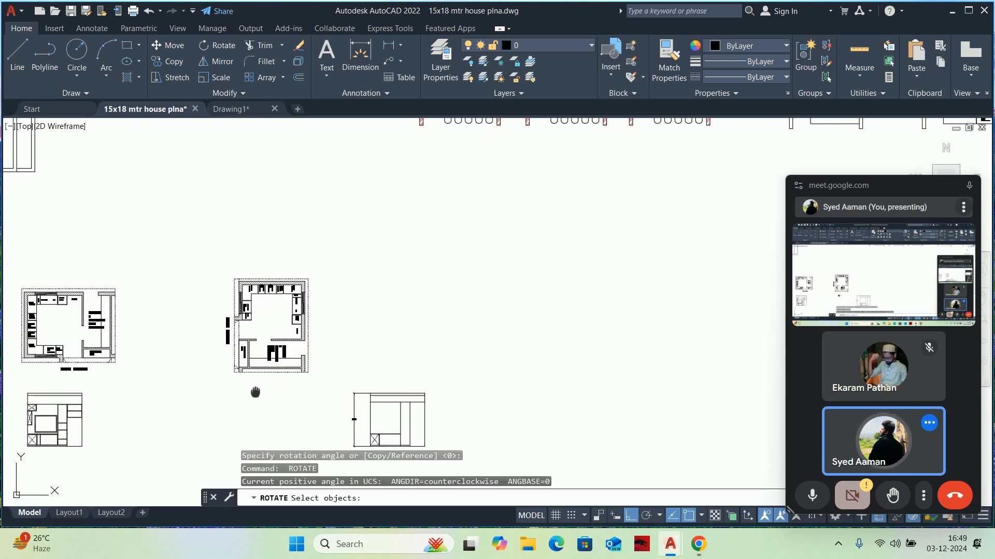
middle_click_drag(253, 393, 310, 295)
key("Escape")
key("Escape")
key("Escape")
key("Escape")
Place vertical construction lines through both inner wall faces and both side counter front edges of the rotated plan
scroll(290, 293, "up", 2)
scroll(270, 313, "down", 2)
middle_click_drag(267, 323, 290, 343)
type("x")
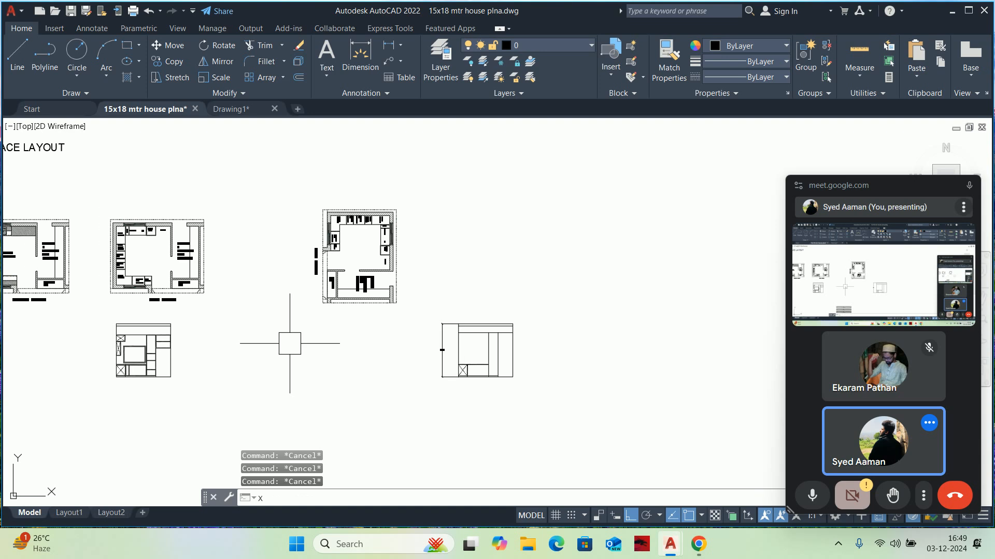
type("l")
key("Return")
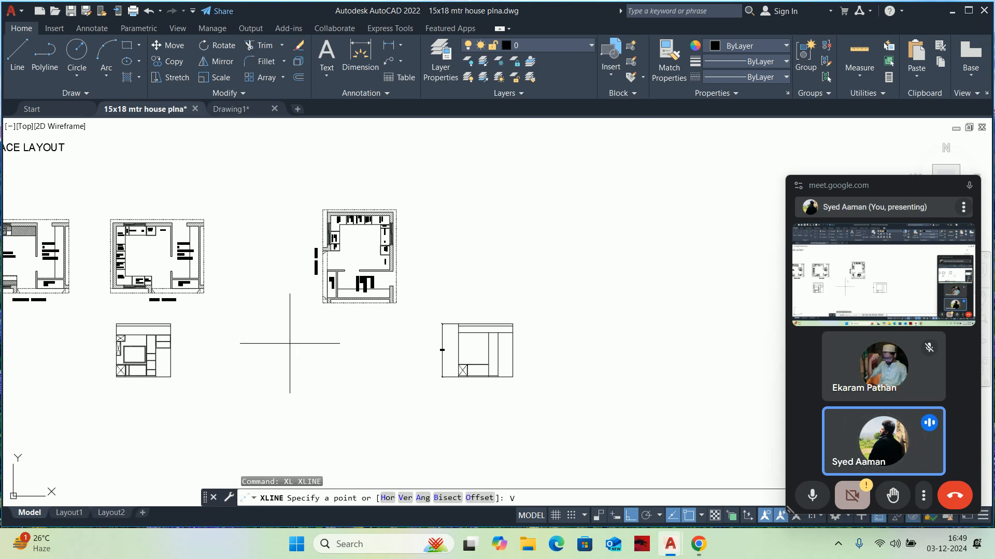
key("Return")
scroll(331, 218, "up", 6)
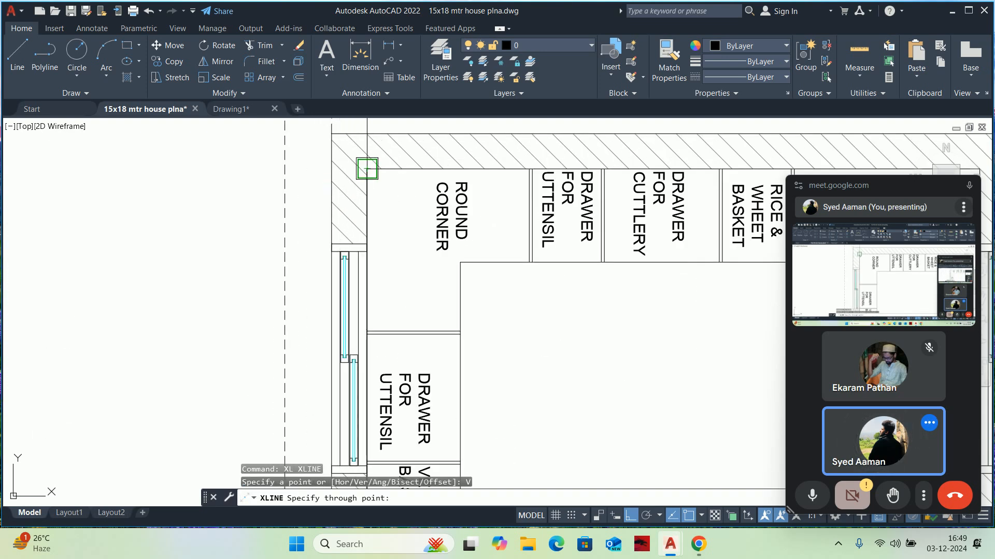
scroll(409, 305, "down", 6)
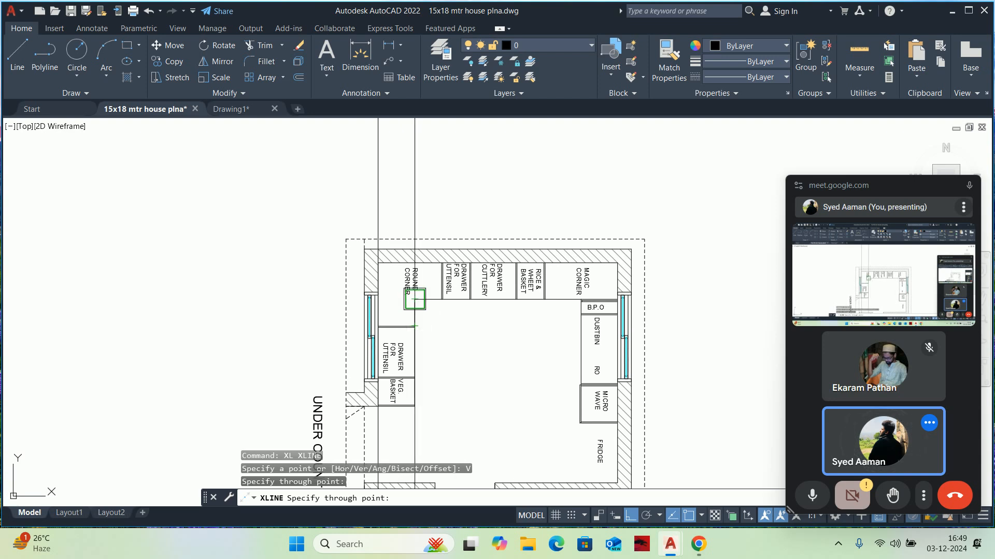
left_click(414, 300)
scroll(554, 290, "up", 4)
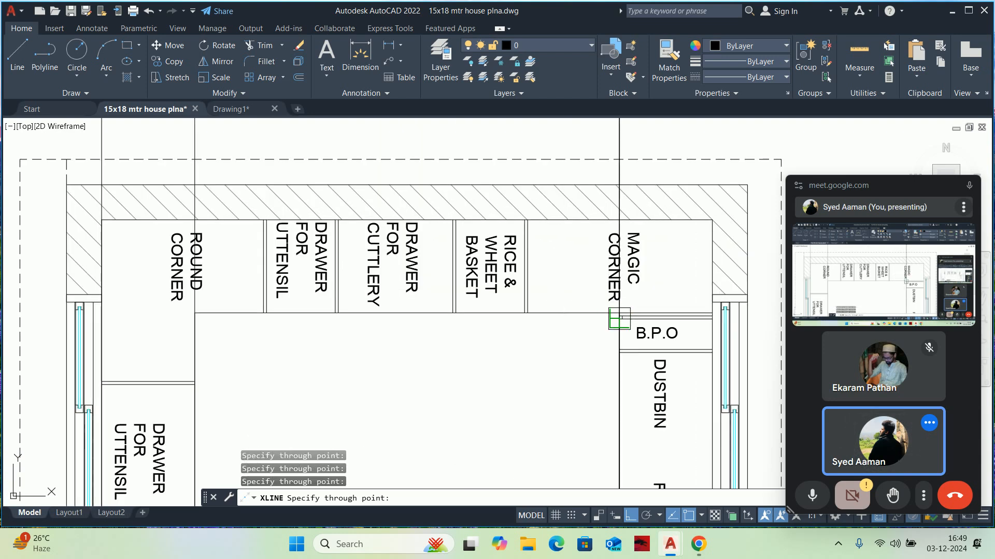
scroll(709, 219, "down", 10)
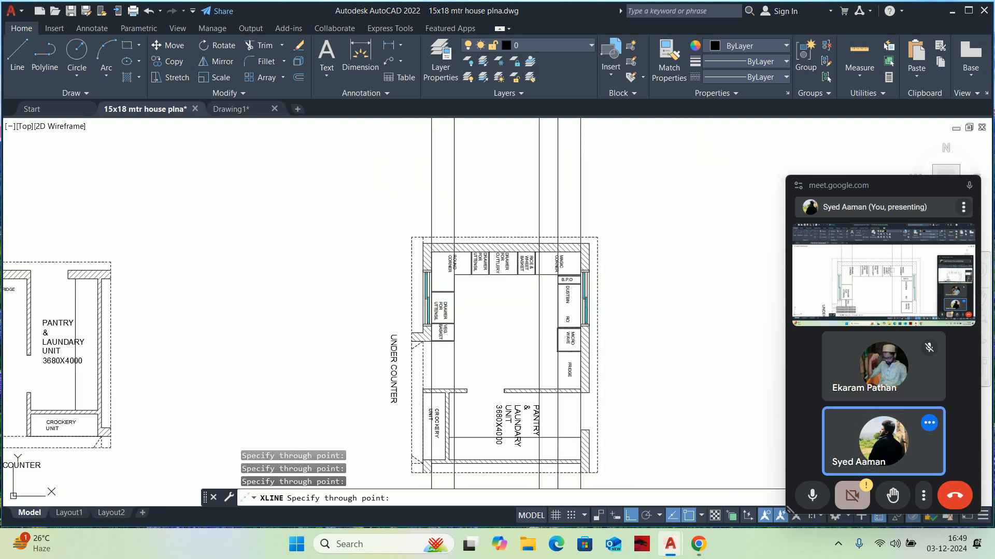
key("Escape")
key("Escape")
key("Escape")
Move the dimensioned elevation horizontally farther right, away from the rotated plan and its construction lines
mouse_move(468, 288)
middle_mouse_down()
mouse_move(445, 312)
mouse_move(375, 319)
middle_mouse_up()
type("m")
key("space")
left_click(444, 274)
left_click(574, 343)
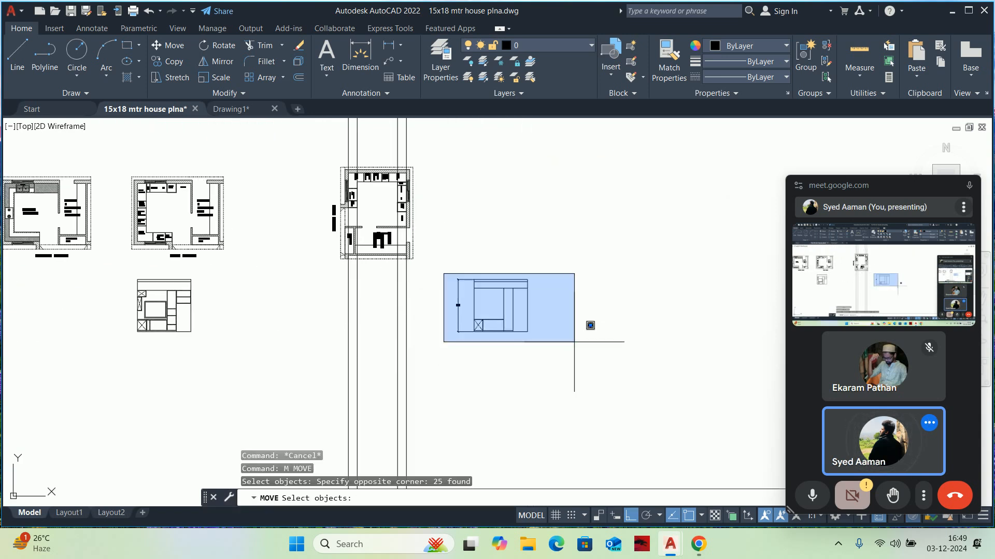
key("space")
left_click(512, 352)
left_click(714, 352)
key("Escape")
key("Escape")
key("Escape")
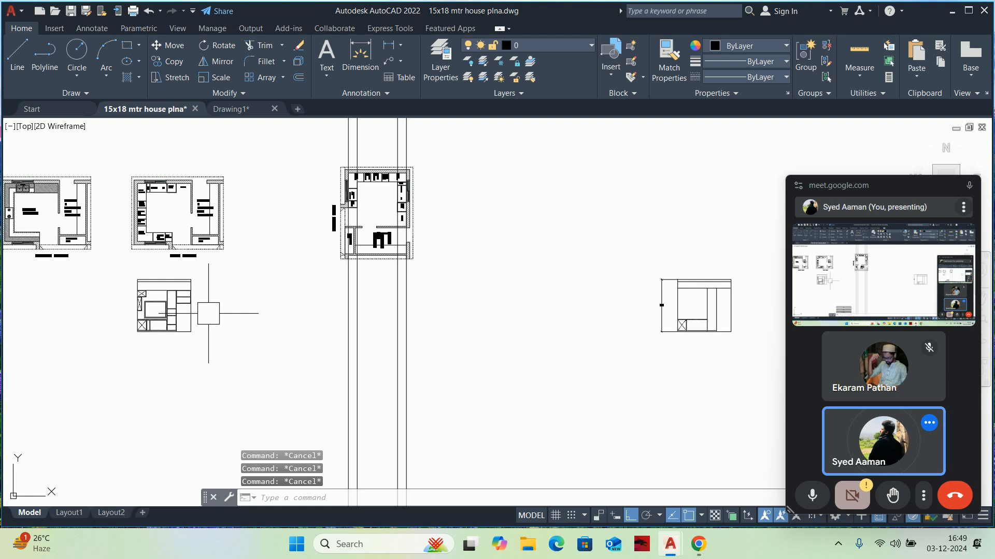
Draw a horizontal line from the finished elevation's lower-right corner to the rightmost vertical construction line
type("l")
key("space")
scroll(181, 339, "up", 2)
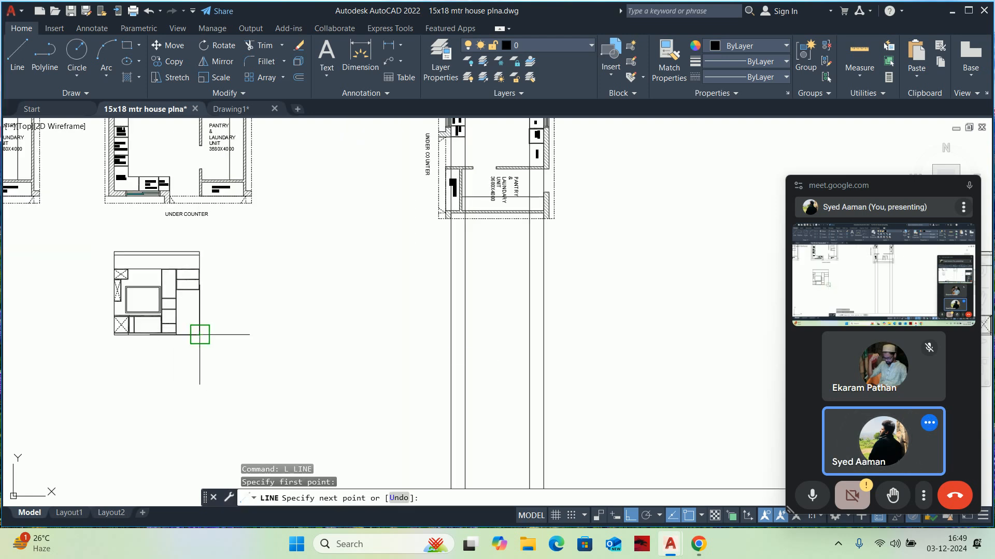
left_click(551, 334)
key("Escape")
key("Escape")
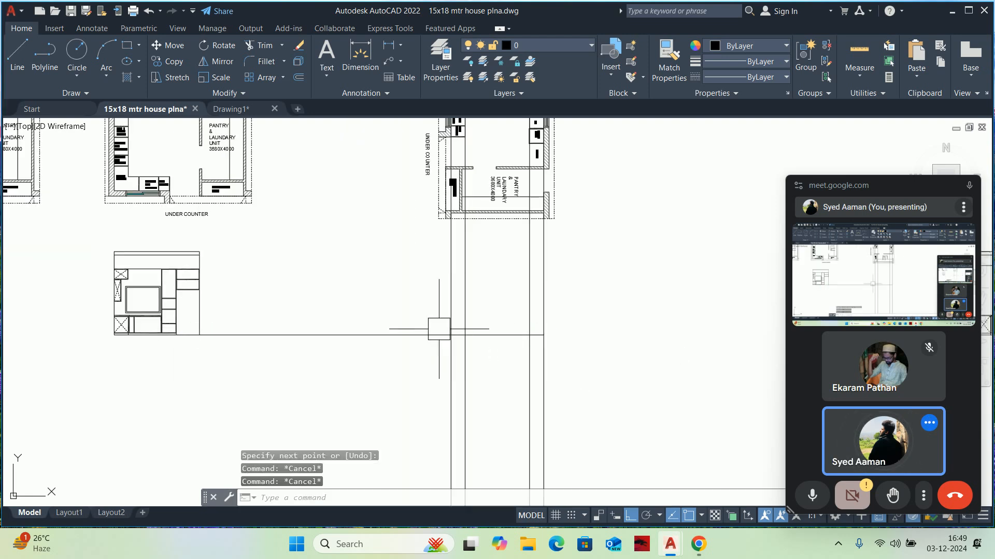
type("tr")
key("space")
key("Escape")
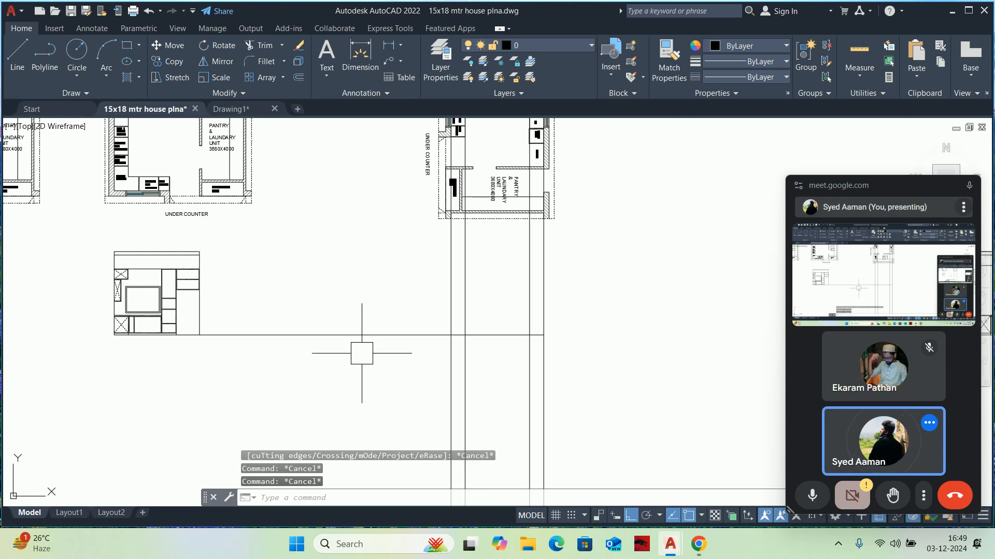
Place horizontal construction lines through the finished elevation's top edge and the line just below it
type("xl")
key("space")
type("h")
key("space")
scroll(146, 244, "up", 6)
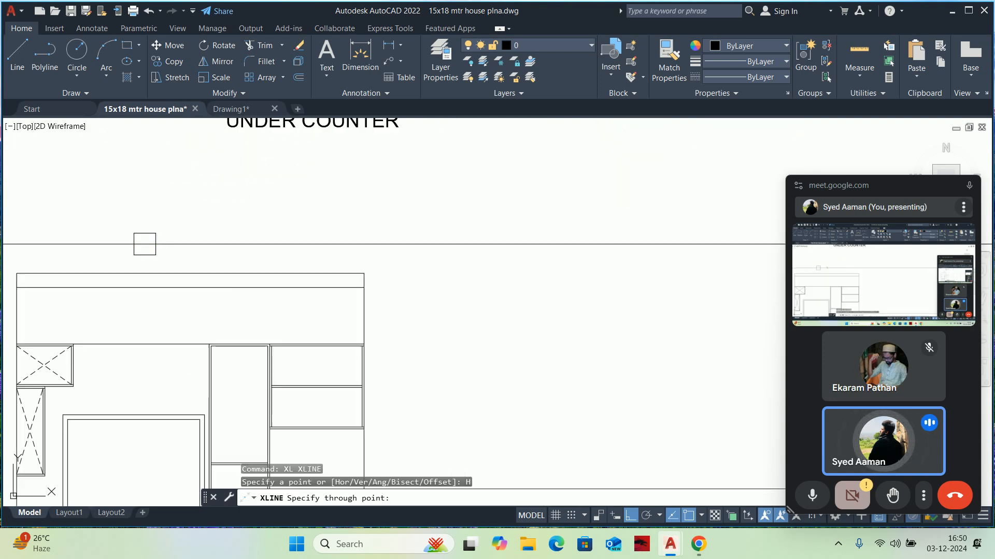
left_click(364, 273)
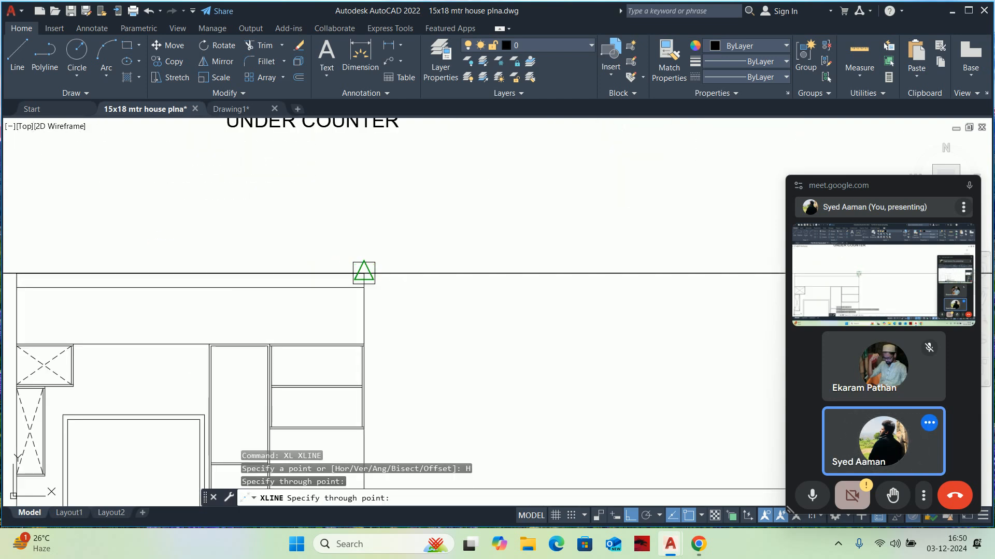
left_click(364, 287)
Add horizontal construction lines through the top of the upper cabinets and the countertop level of the finished elevation
scroll(365, 335, "up", 3)
scroll(368, 357, "down", 2)
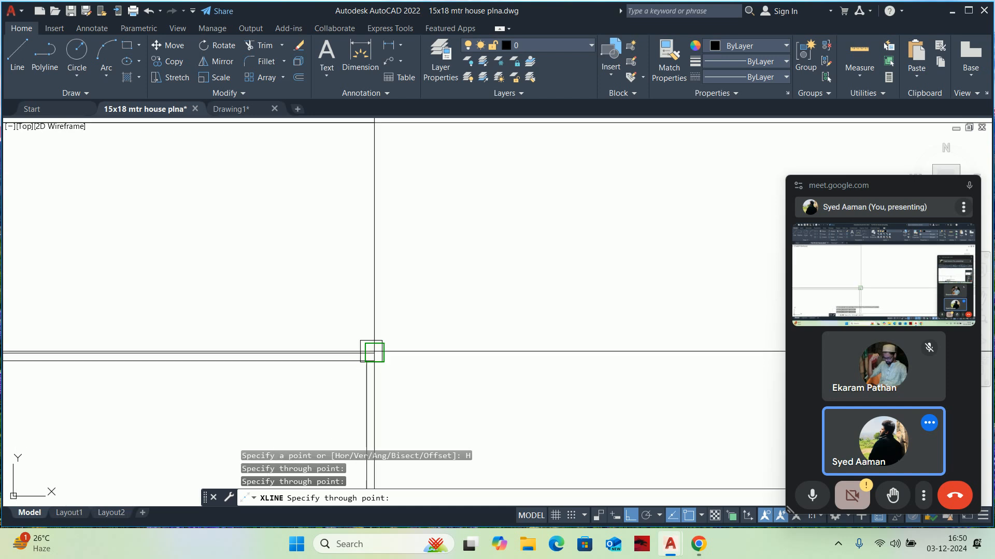
left_click(375, 351)
scroll(375, 342, "down", 3)
scroll(377, 332, "down", 5)
scroll(337, 328, "up", 8)
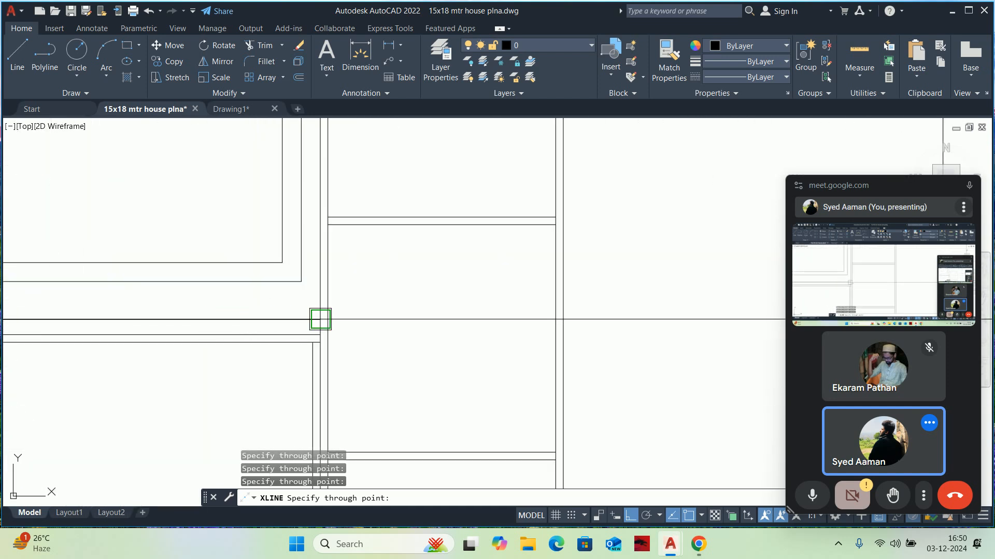
scroll(324, 330, "down", 12)
middle_click_drag(387, 342, 82, 338)
scroll(395, 360, "up", 5)
key("Escape")
Trim the vertical construction lines below the base line and the horizontal lines extending left of the new elevation
type("tr")
key("space")
left_click(220, 416)
left_click(484, 416)
left_click(191, 429)
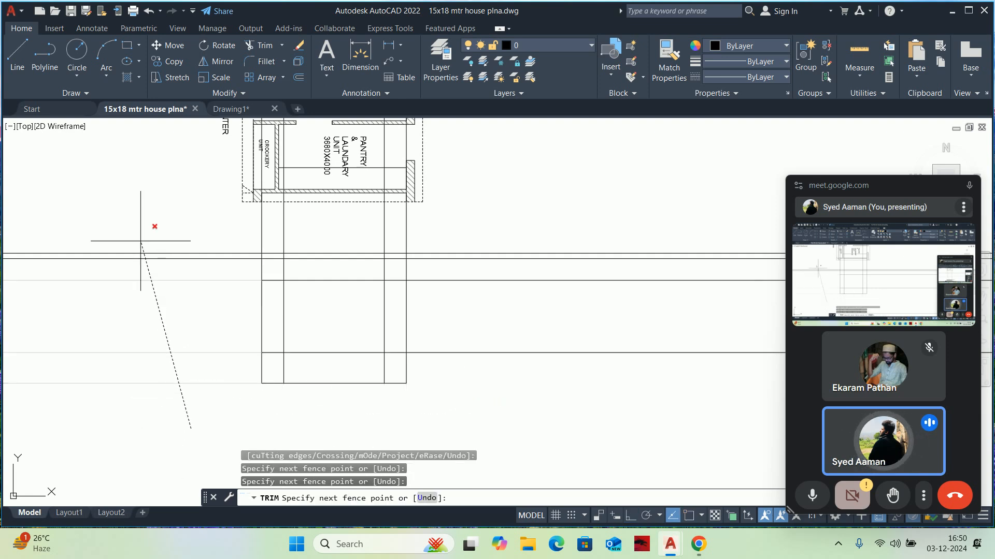
left_click(151, 228)
key("Return")
Trim the vertical lines above the new elevation's top edge and the horizontal lines extending beyond its right side
scroll(54, 168, "up", 4)
scroll(56, 172, "up", 2)
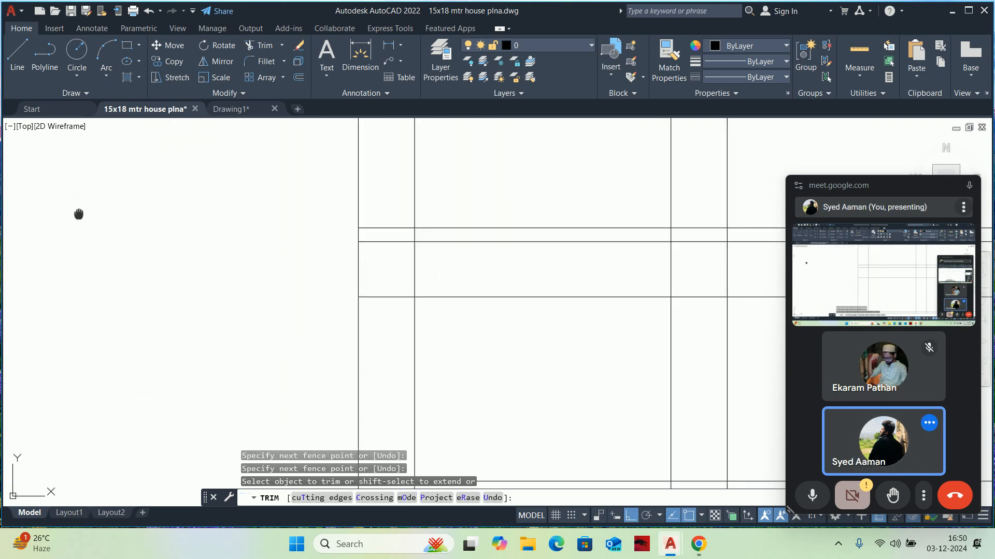
middle_click_drag(80, 215, 2, 174)
left_click(623, 149)
left_click(141, 152)
key("Return")
left_click(668, 149)
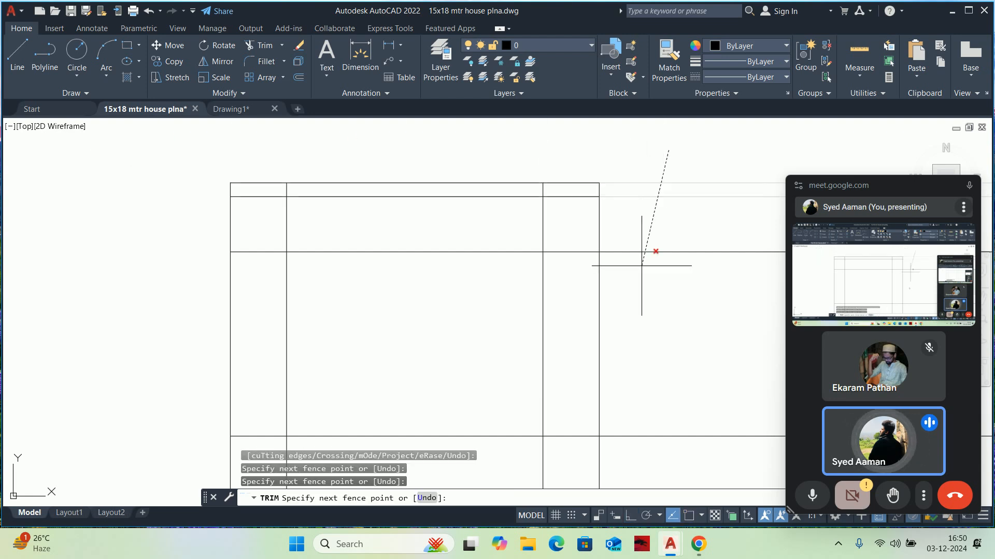
scroll(599, 263, "down", 4)
middle_click_drag(599, 262, 579, 222)
left_click(613, 370)
key("Return")
Trim the two inner vertical lines out of the two uppermost bands of the new elevation
scroll(546, 195, "up", 4)
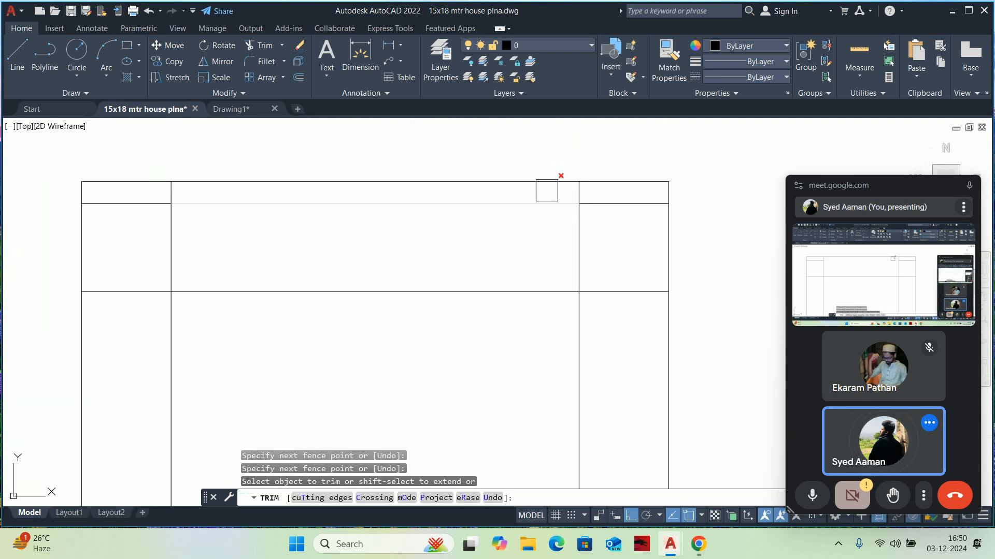
left_click(648, 196)
middle_click_drag(589, 178, 348, 202)
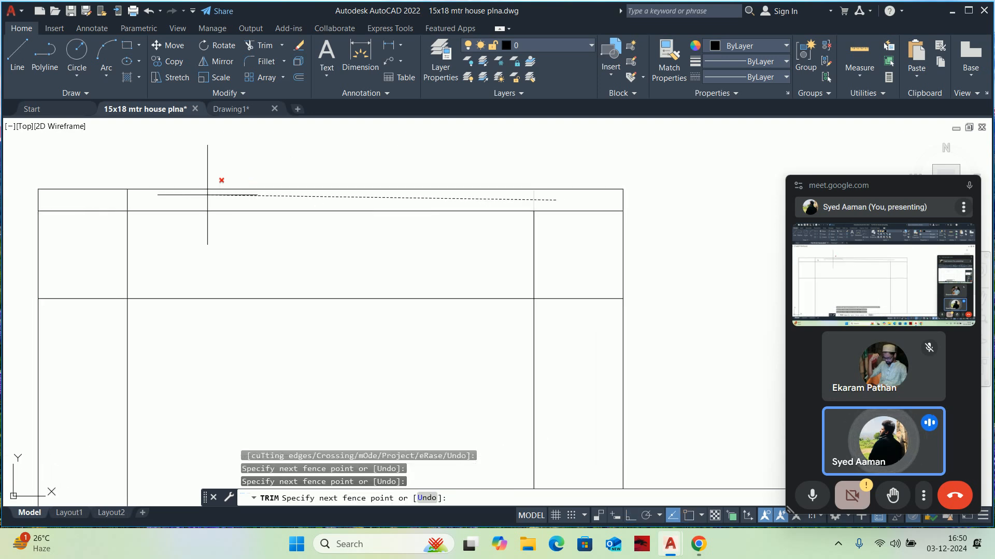
left_click(116, 200)
key("Return")
scroll(233, 244, "down", 4)
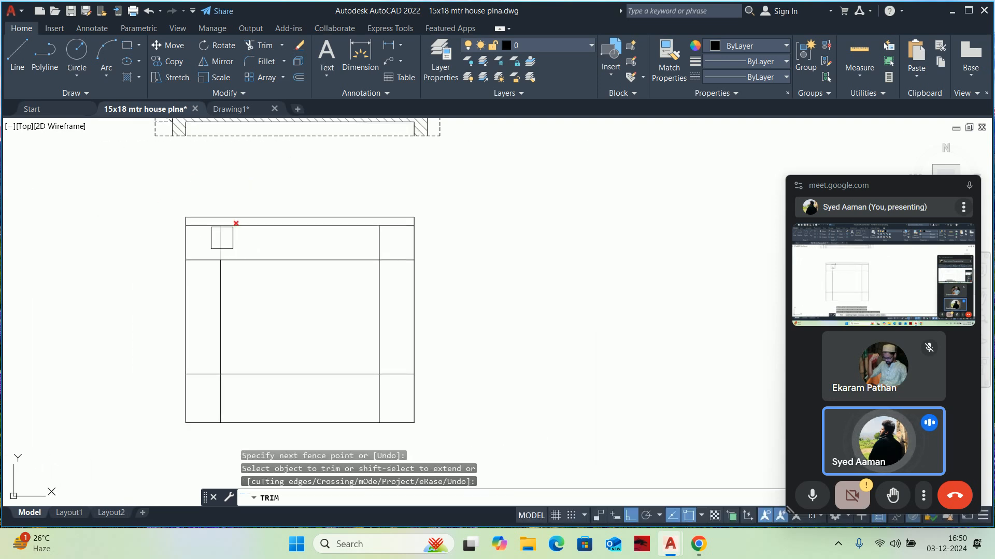
key("Escape")
key("Escape")
Shift the rotated plan and the new elevation together horizontally left, closer to the UNDER COUNTER plan, using Stretch
scroll(254, 300, "down", 4)
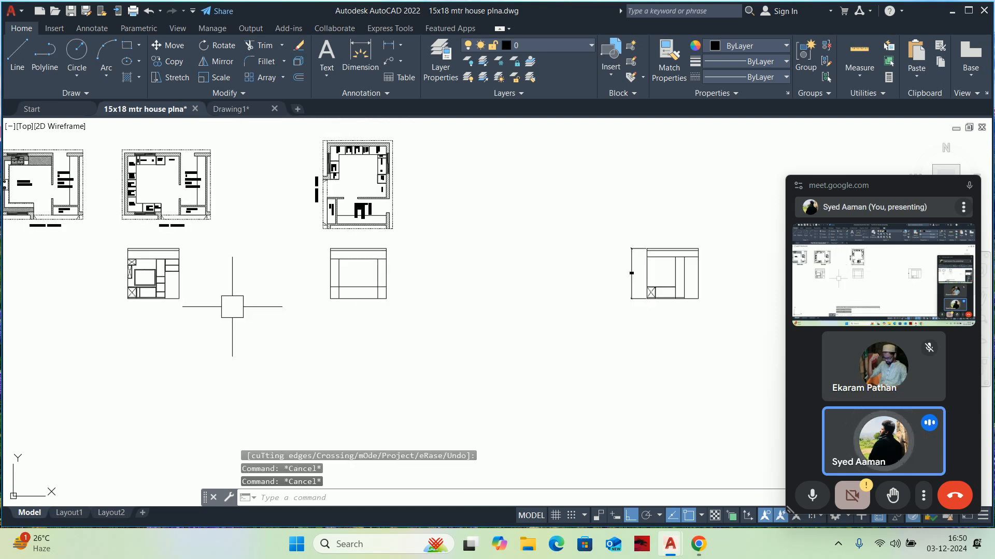
middle_click_drag(294, 285, 310, 304)
type("s")
key("Return")
left_click(462, 374)
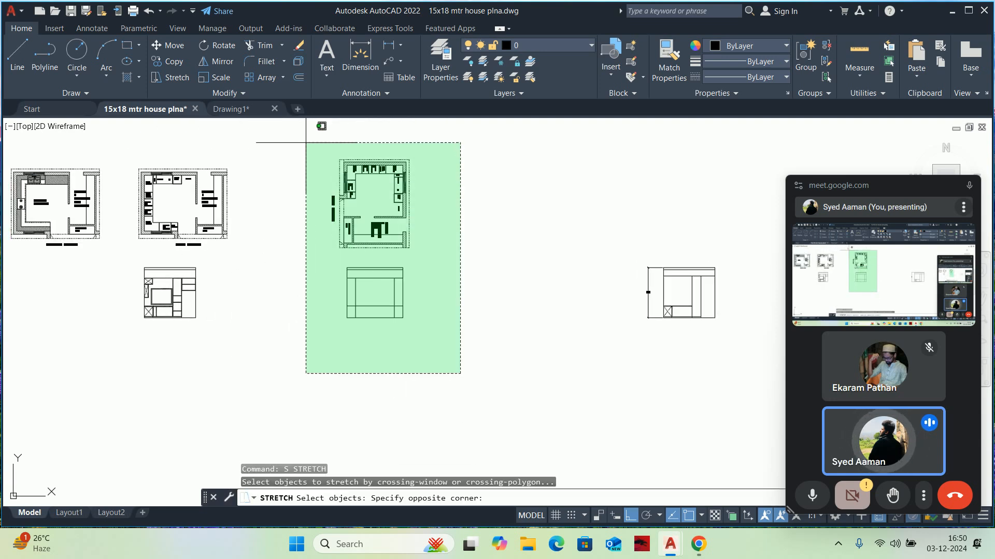
left_click(301, 133)
key("Return")
left_click(304, 342)
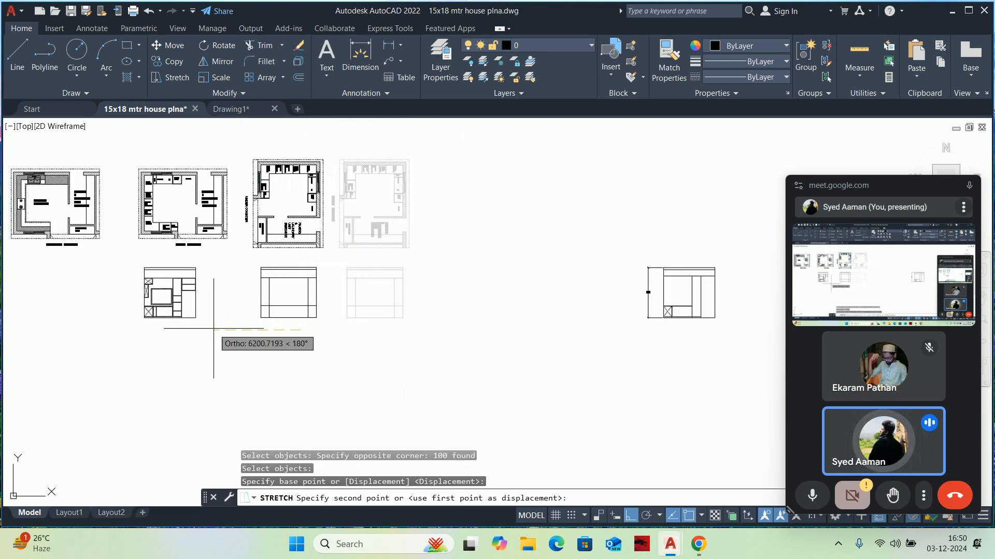
left_click(209, 331)
key("Escape")
key("Escape")
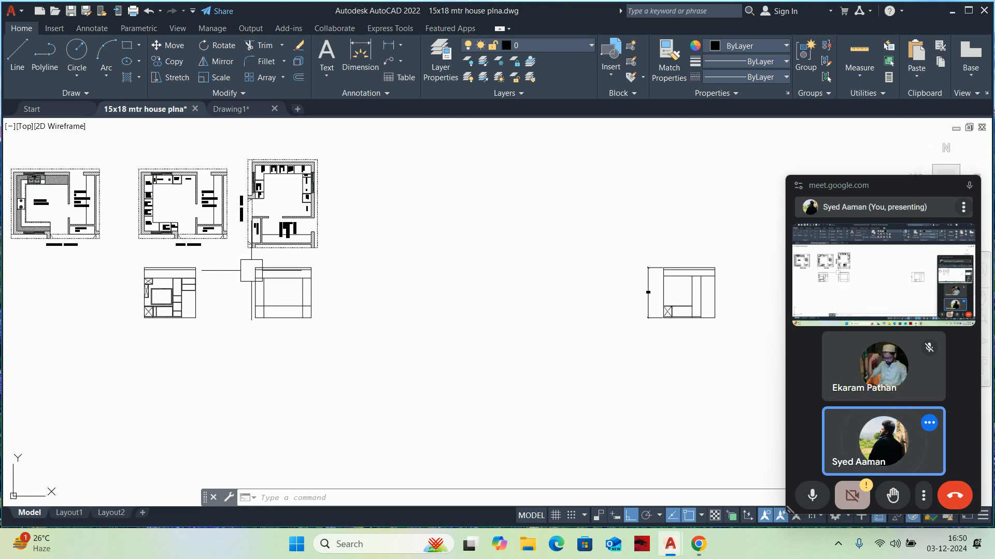
Trim both inner vertical lines between the upper cabinet top line and the countertop line of the new elevation
key("Escape")
key("Escape")
key("Escape")
scroll(264, 293, "up", 5)
scroll(332, 351, "down", 2)
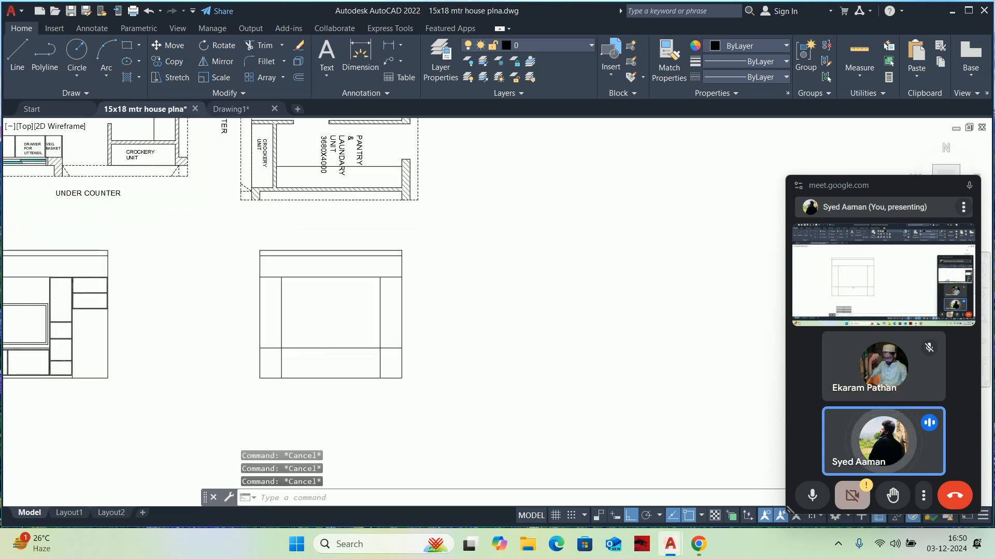
middle_click_drag(298, 203, 276, 304)
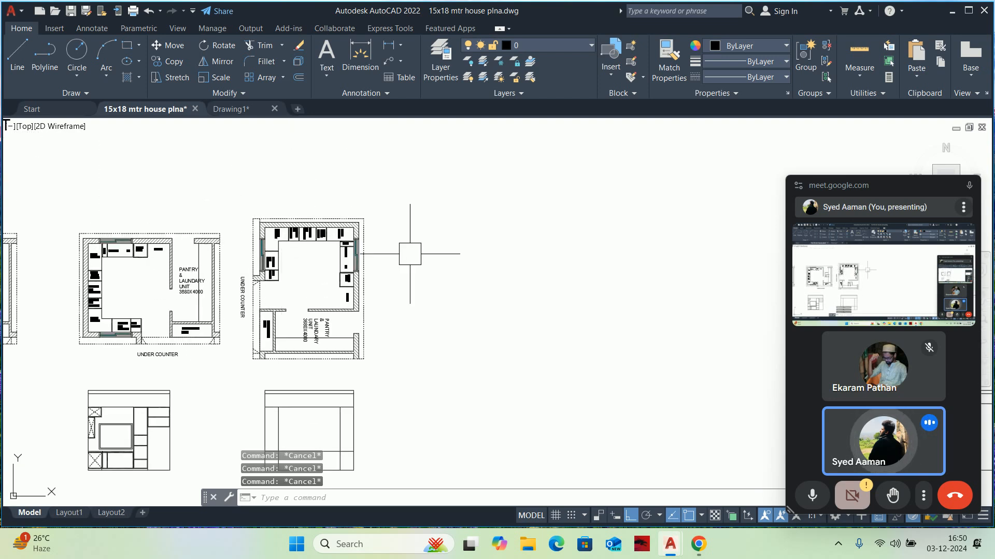
middle_click_drag(354, 327, 358, 268)
scroll(287, 404, "up", 4)
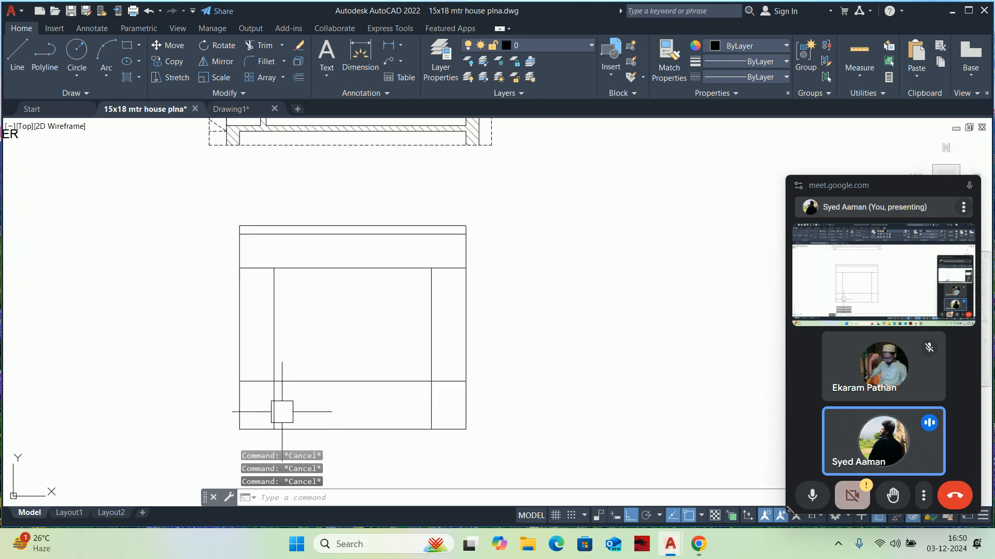
key("Return")
left_click(409, 328)
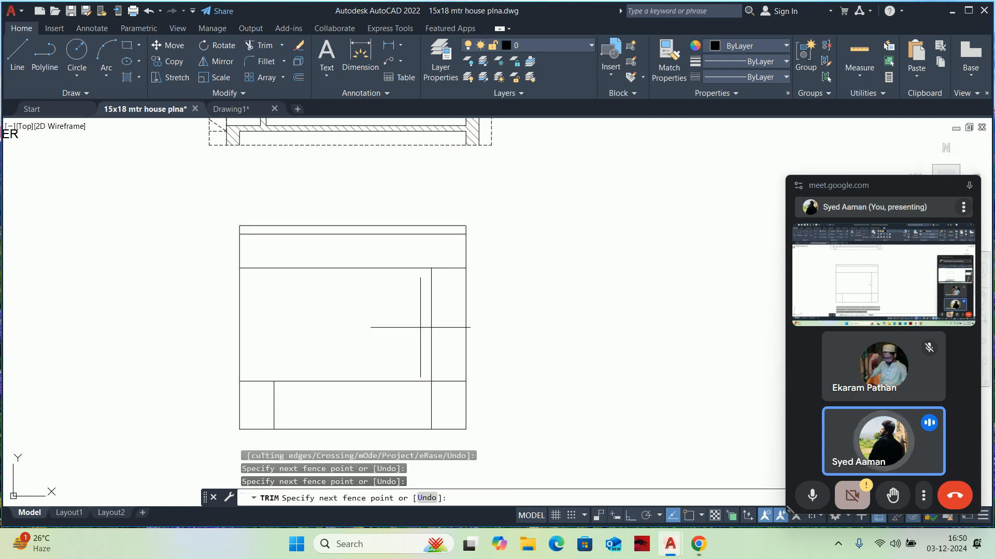
left_click_drag(426, 326, 437, 326)
key("Escape")
key("Escape")
Draw a horizontal line from the finished elevation's upper-left crossed cabinet's underside across to the new elevation's right side
scroll(420, 322, "down", 6)
middle_click_drag(412, 325, 402, 337)
scroll(387, 241, "up", 2)
scroll(387, 241, "up", 2)
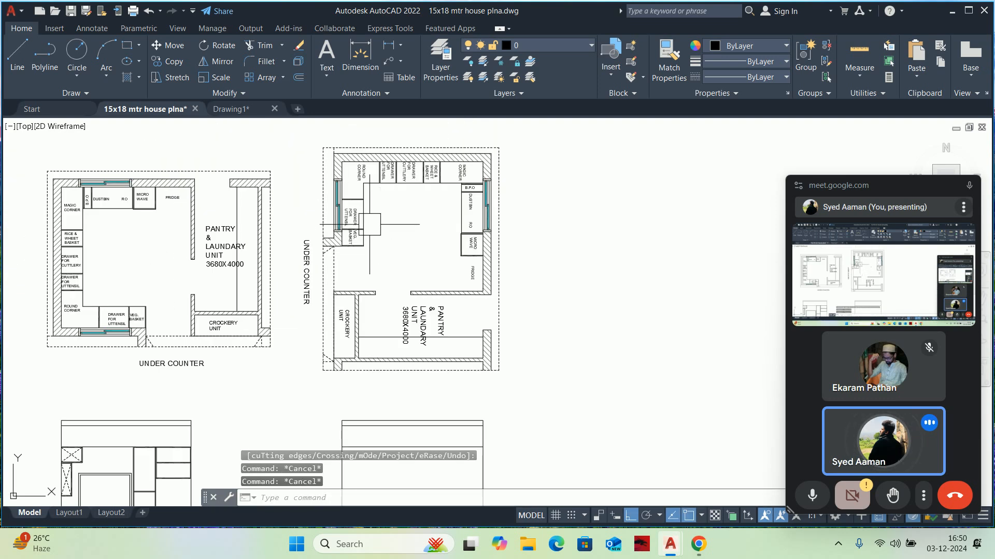
middle_click_drag(374, 224, 360, 68)
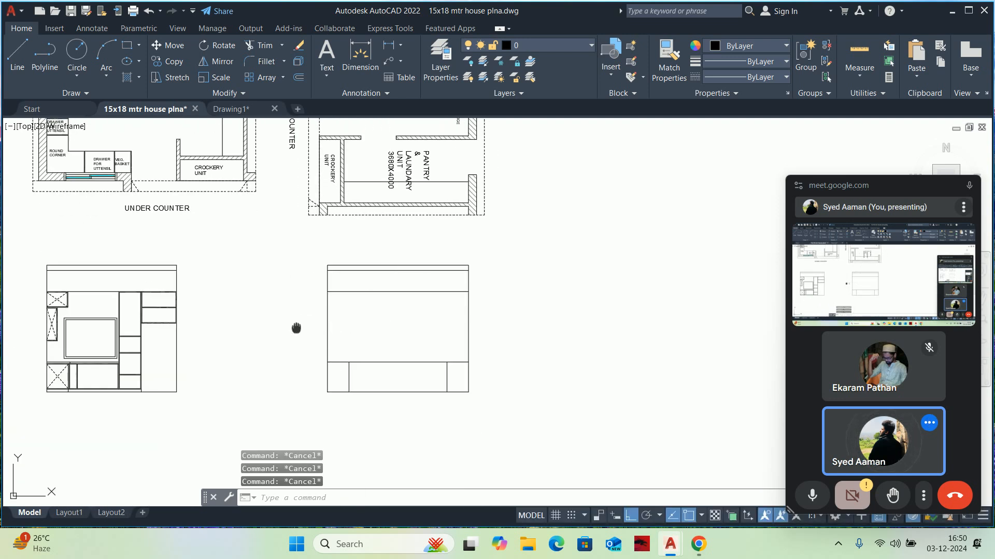
middle_click_drag(296, 328, 301, 316)
type("L")
key("Return")
scroll(83, 321, "up", 6)
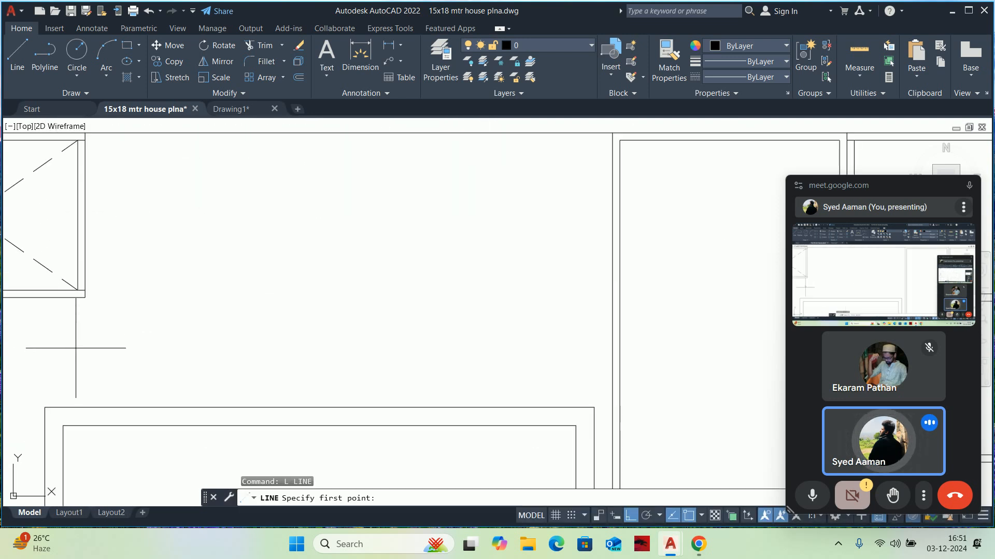
scroll(436, 312, "down", 4)
middle_click_drag(436, 312, 21, 294)
scroll(269, 274, "down", 2)
scroll(528, 266, "down", 2)
middle_click_drag(529, 266, 78, 269)
key("Escape")
key("Escape")
Trim the part of the projected cabinet underside line that lies left of the new elevation
scroll(38, 259, "up", 2)
type("TR")
key("Return")
left_click(126, 284)
key("Escape")
scroll(128, 289, "down", 3)
middle_click_drag(130, 291, 135, 263)
key("Escape")
Offset the new elevation's countertop line 600 upward
middle_click_drag(206, 289, 381, 288)
type("O")
key("Return")
type("6")
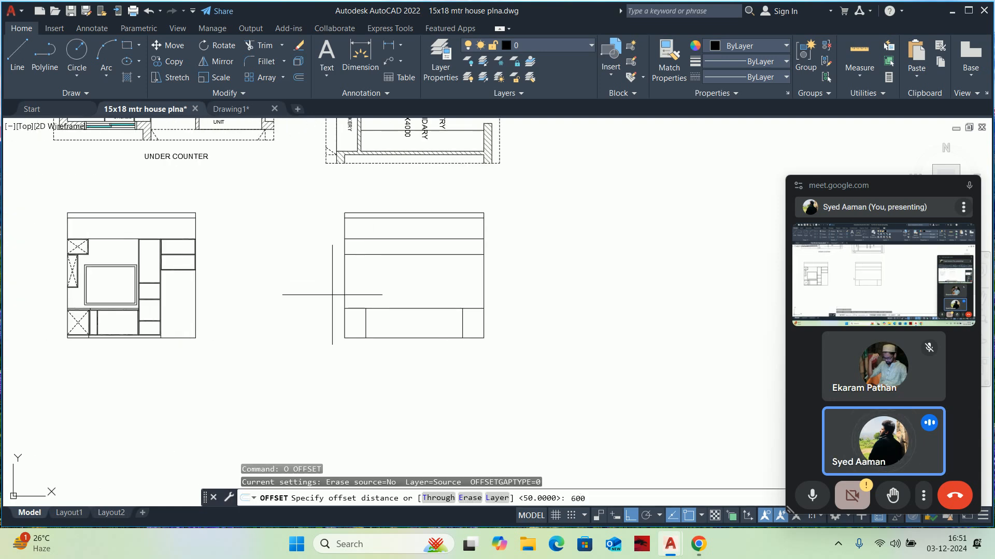
type("00")
key("Return")
scroll(363, 280, "up", 2)
left_click(407, 310)
left_click(420, 290)
key("Escape")
Place vertical construction lines at both sides of the DRAWER FOR CUTTLERY unit in the rotated plan
scroll(422, 282, "down", 3)
middle_click_drag(405, 285, 412, 284)
scroll(259, 282, "up", 4)
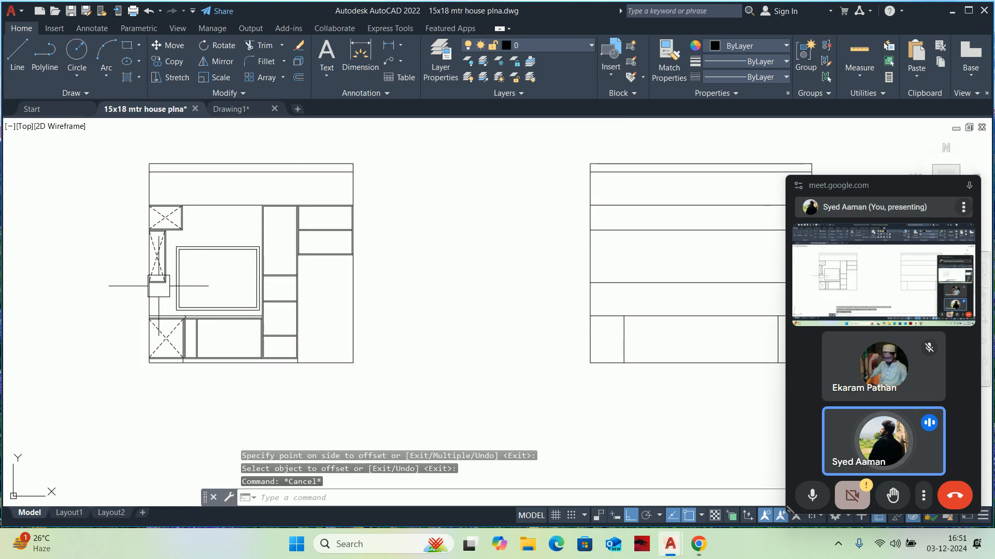
scroll(406, 284, "down", 6)
type("xl")
key("Return")
type("v")
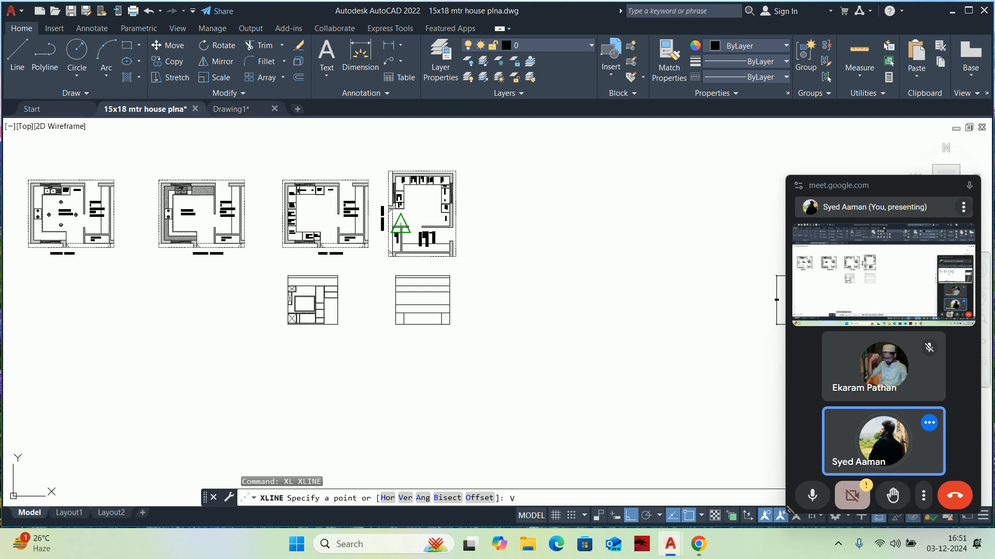
key("Return")
scroll(399, 207, "up", 10)
middle_click_drag(345, 379, 351, 287)
left_click(352, 287)
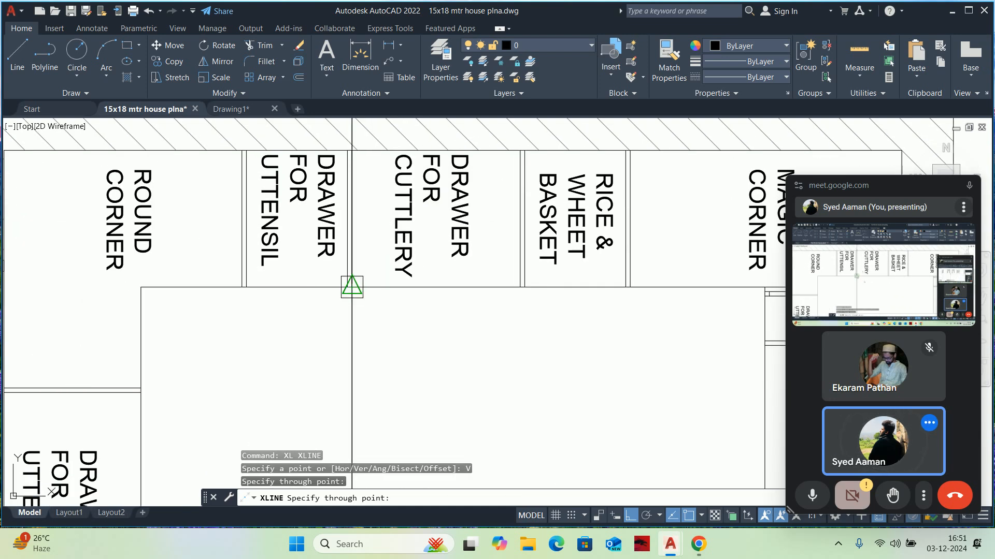
key("Escape")
key("Escape")
Trim both vertical lines to span from the cabinet underside line to the 600 offset line, and remove the offset line between them
scroll(518, 284, "down", 10)
middle_click_drag(469, 298, 475, 314)
scroll(476, 313, "up", 8)
key("Escape")
key("Escape")
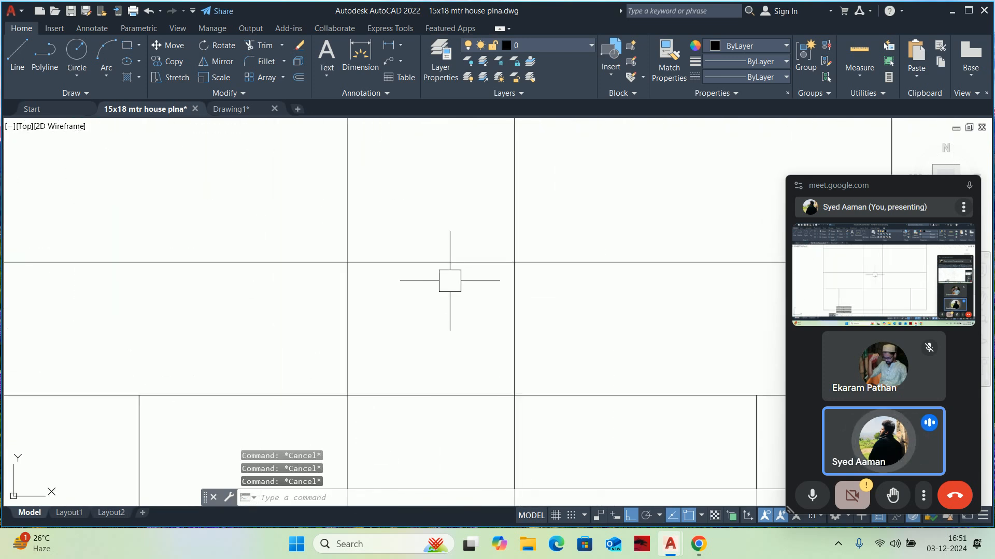
scroll(433, 344, "up", 3)
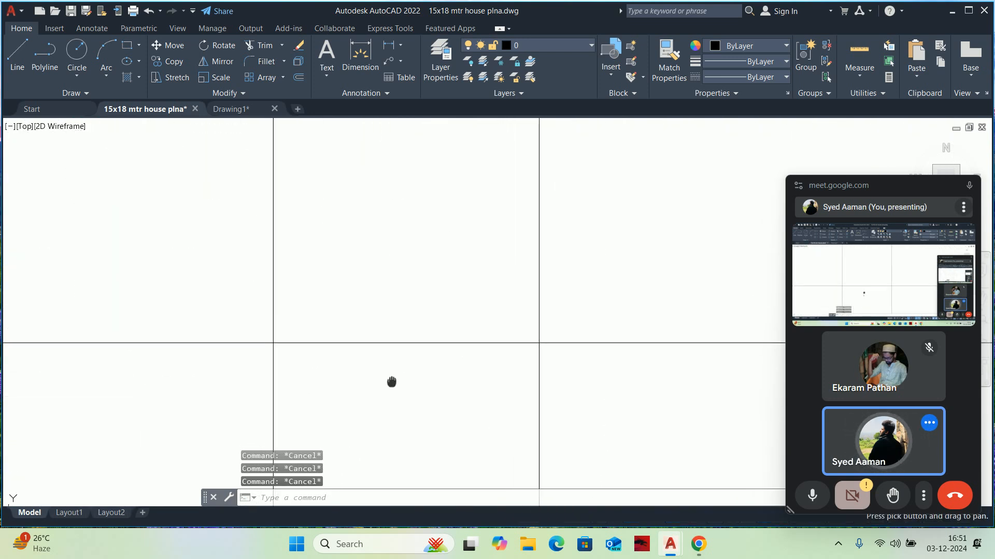
type("tr")
key("Return")
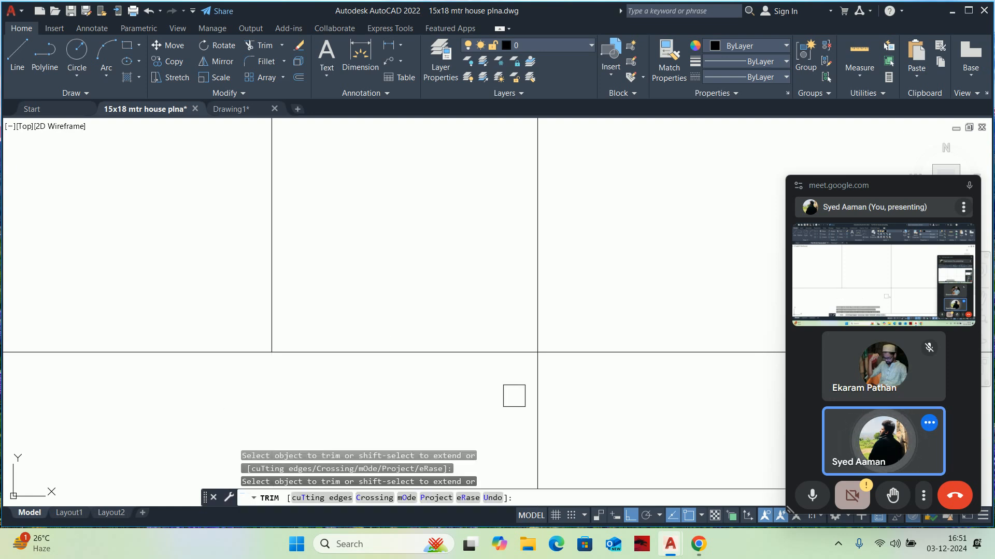
scroll(404, 311, "down", 5)
scroll(415, 316, "up", 4)
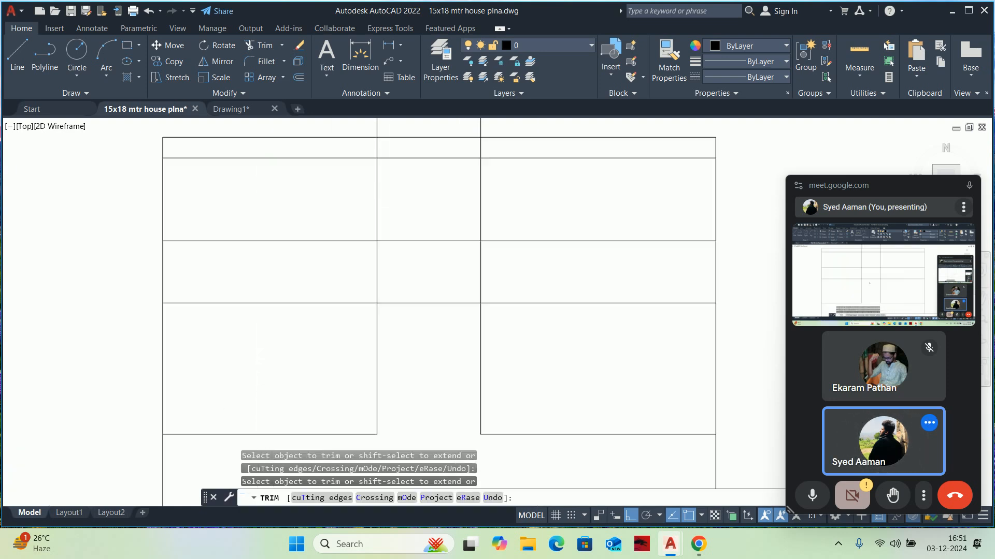
middle_click_drag(422, 320, 396, 284)
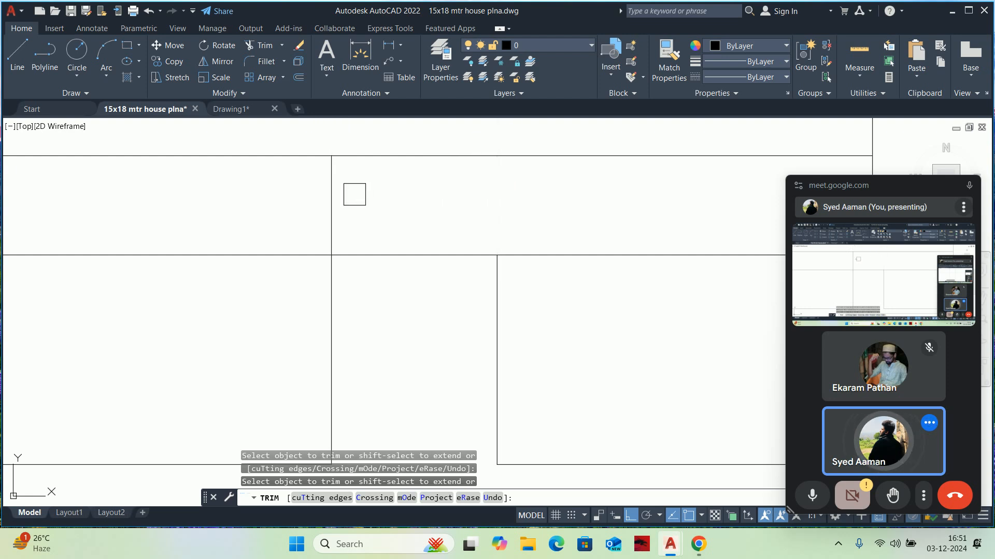
scroll(388, 295, "down", 4)
key("Escape")
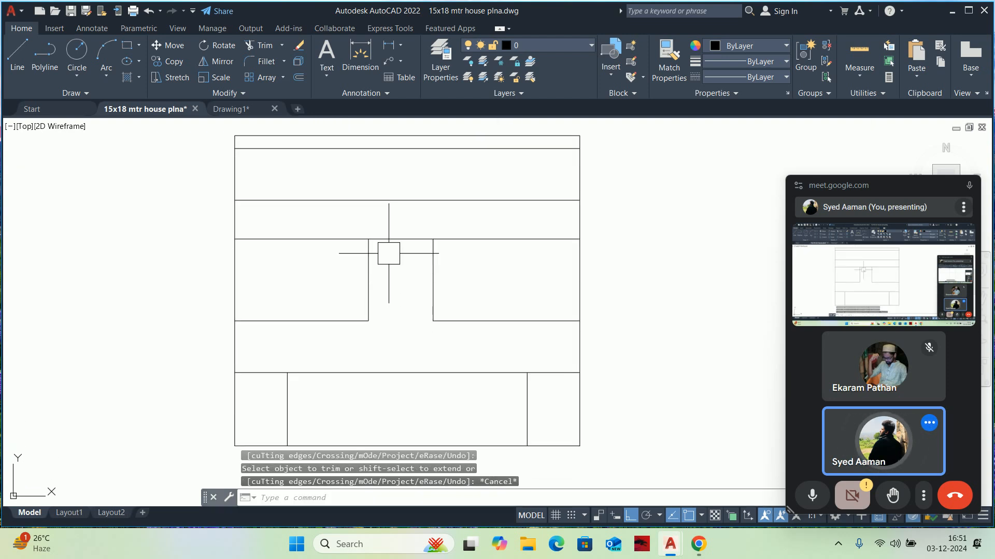
scroll(394, 290, "down", 5)
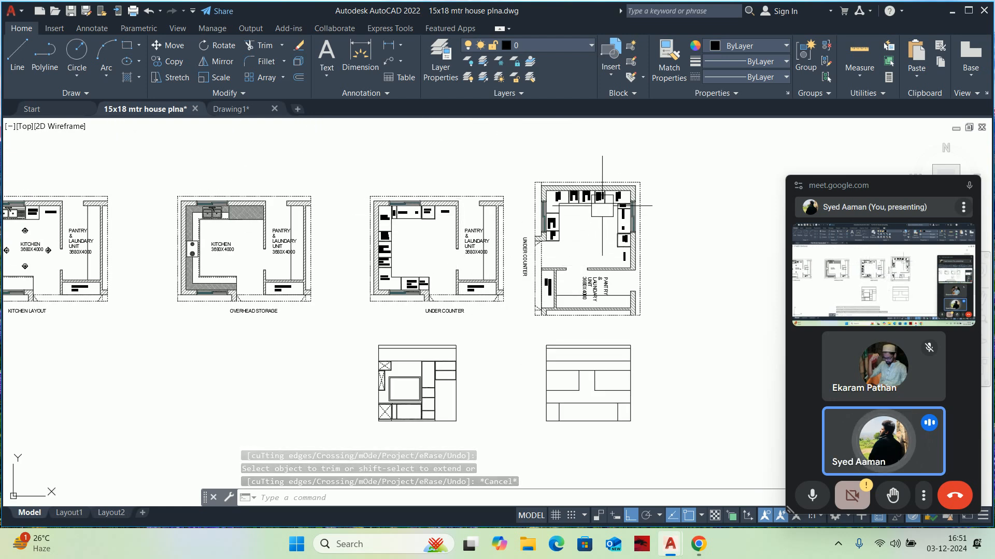
scroll(555, 294, "down", 2)
middle_click_drag(569, 294, 557, 182)
scroll(552, 236, "up", 4)
key("Escape")
scroll(559, 241, "up", 4)
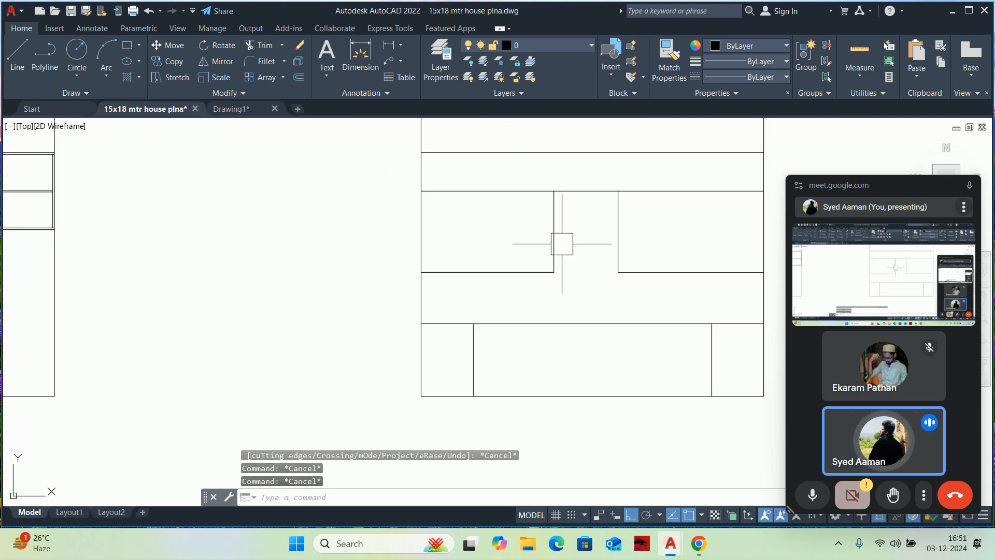
middle_click_drag(567, 253, 550, 301)
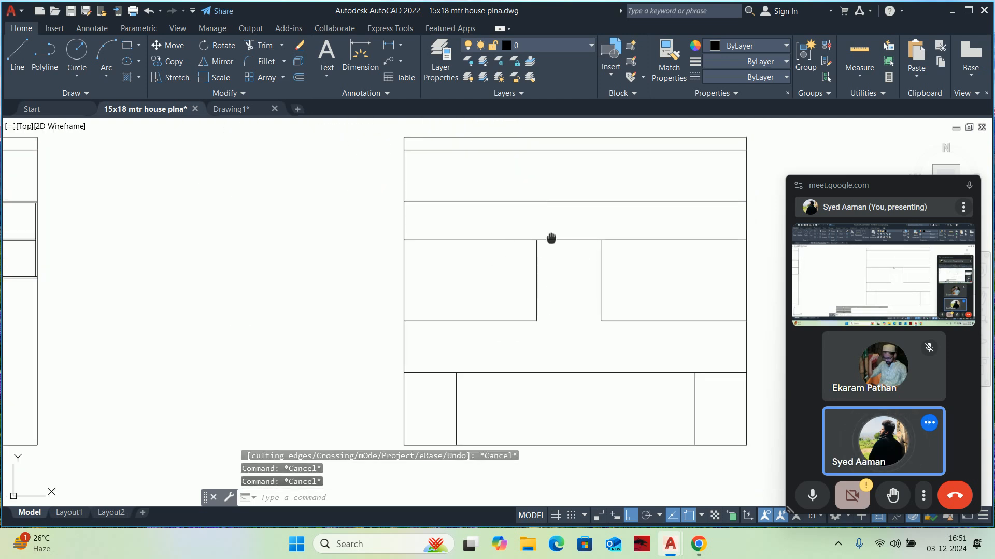
Measure the gap between the two hanging cabinets in the new elevation with quick measure
middle_click_drag(550, 238, 542, 252)
key("Escape")
left_click(860, 52)
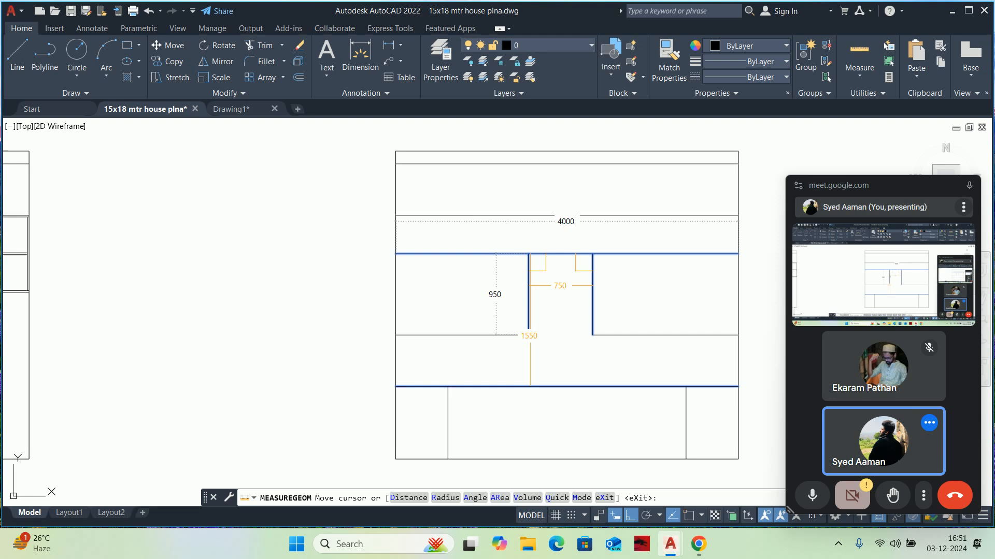
key("Escape")
key("Escape")
key("Escape")
Examine the new elevation's cabinet layout against the finished elevation and the plans above
scroll(551, 269, "down", 3)
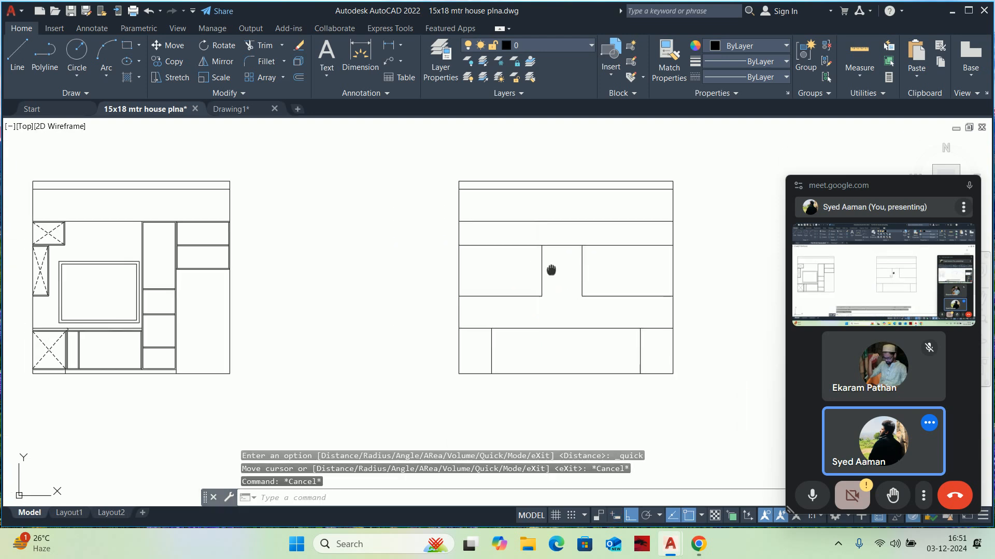
key("Escape")
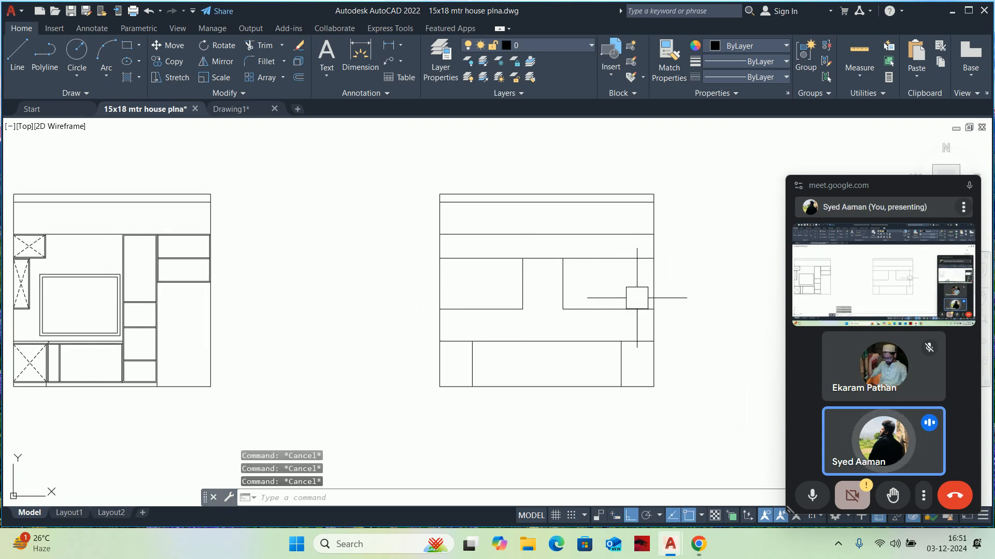
scroll(570, 319, "down", 2)
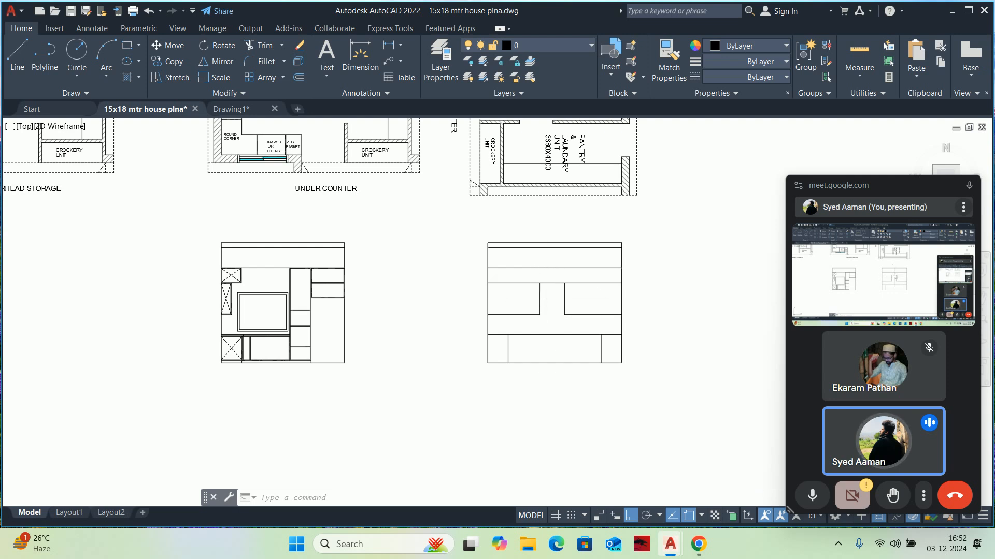
scroll(557, 295, "up", 4)
scroll(502, 274, "up", 2)
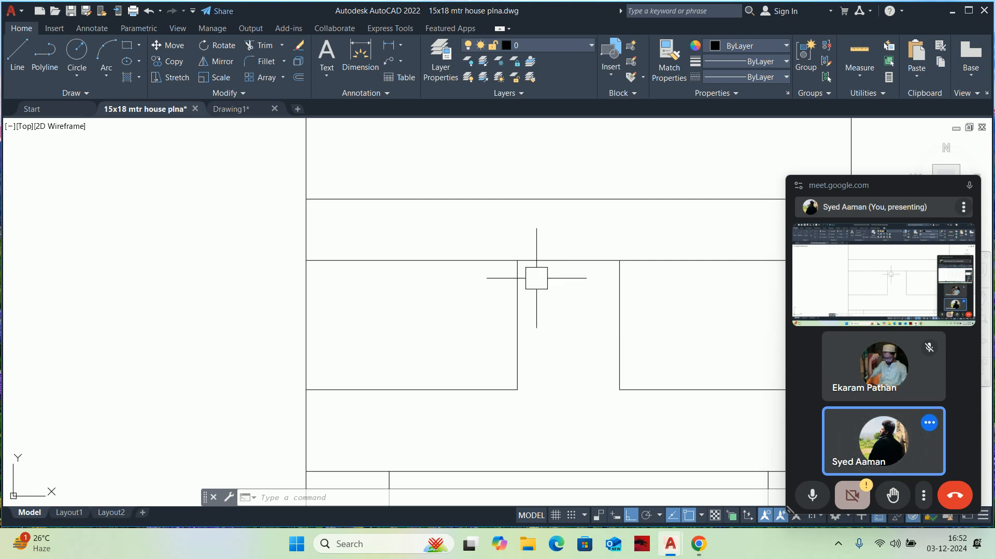
scroll(466, 322, "down", 3)
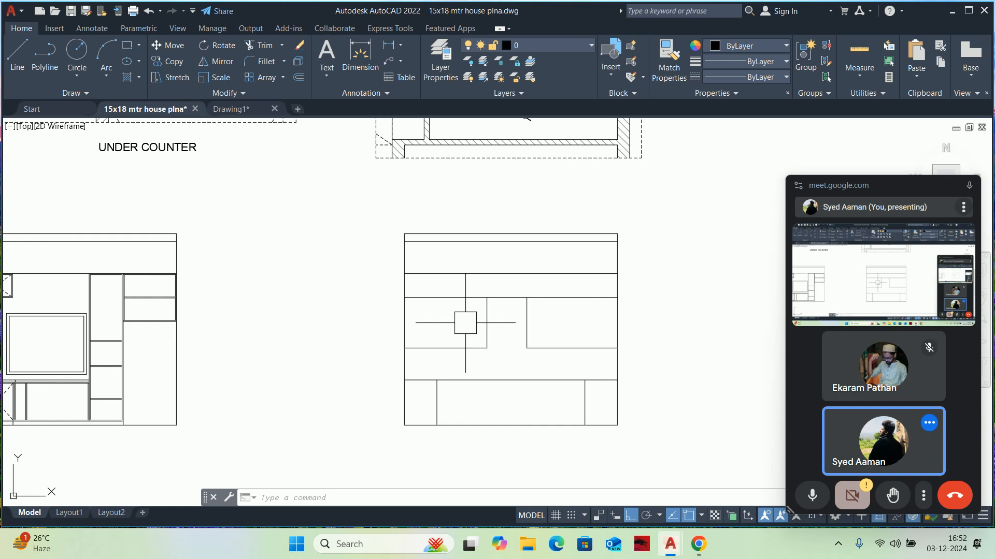
middle_click_drag(495, 314, 545, 352)
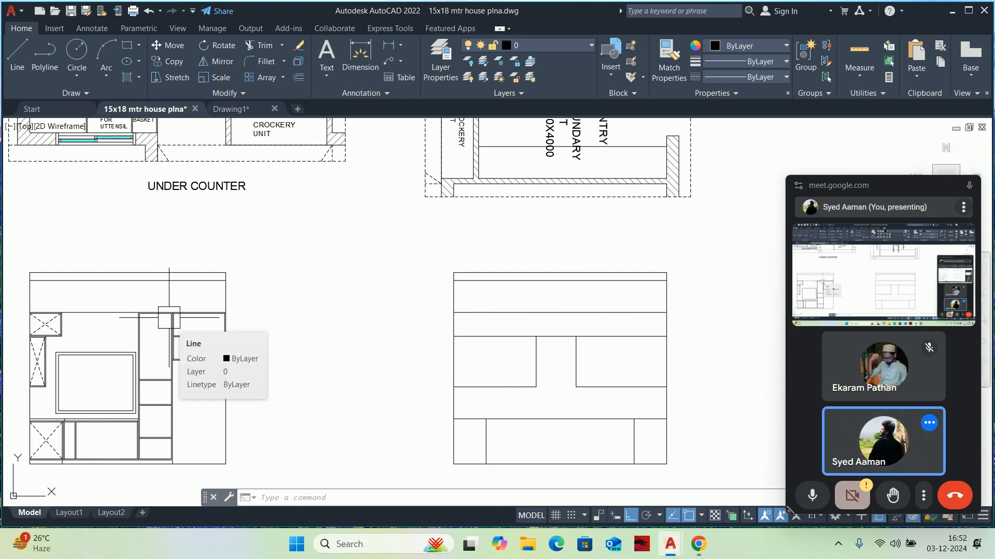
scroll(547, 373, "up", 4)
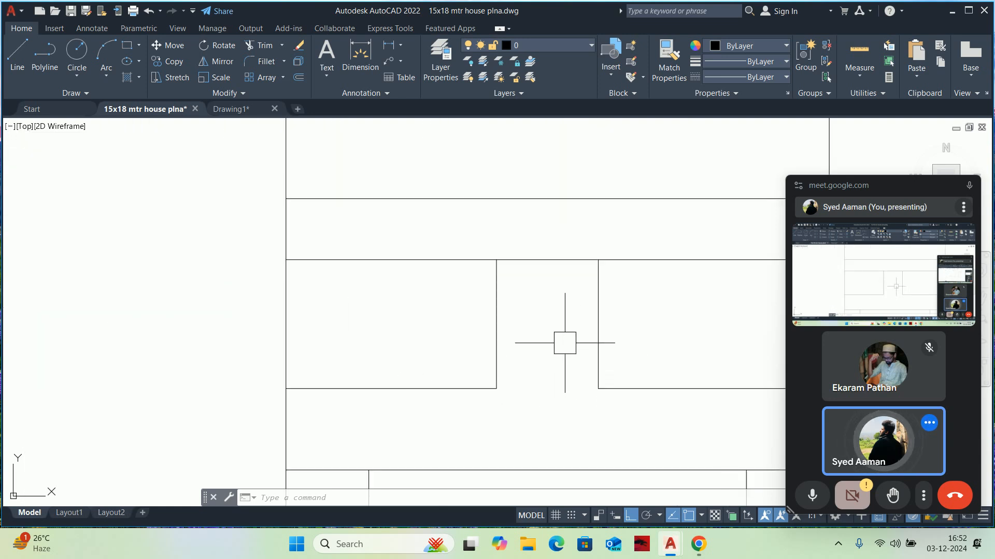
key("Escape")
key("Escape")
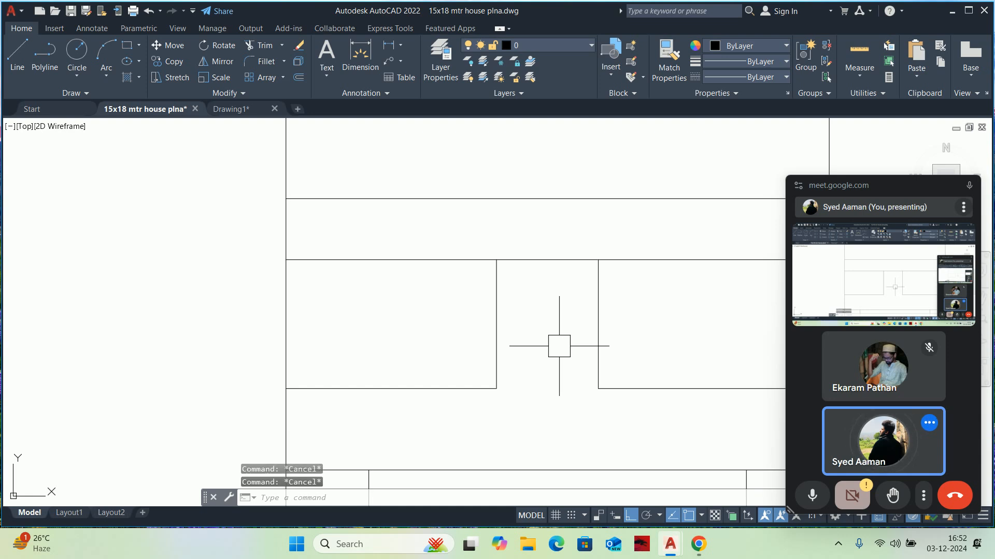
key("Escape")
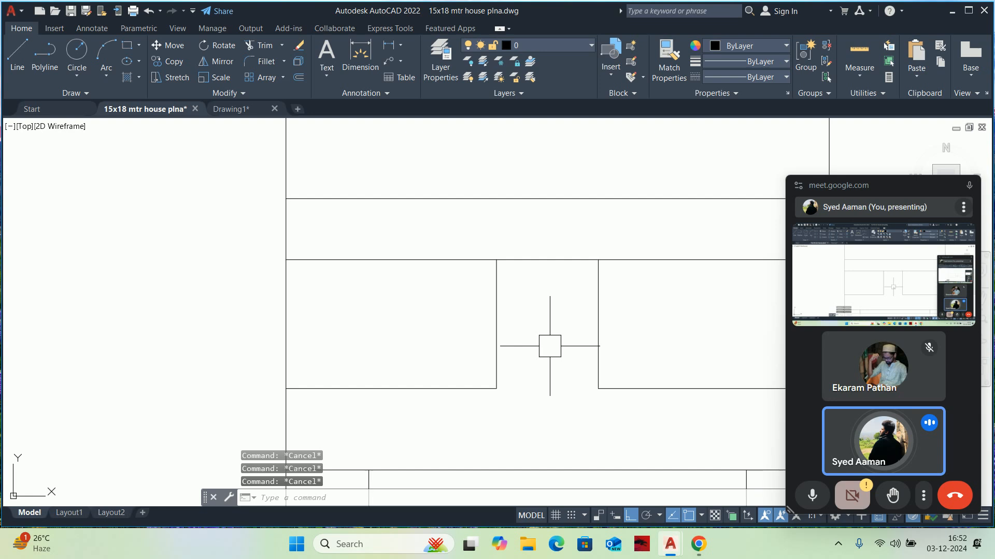
scroll(550, 347, "down", 5)
scroll(517, 344, "up", 6)
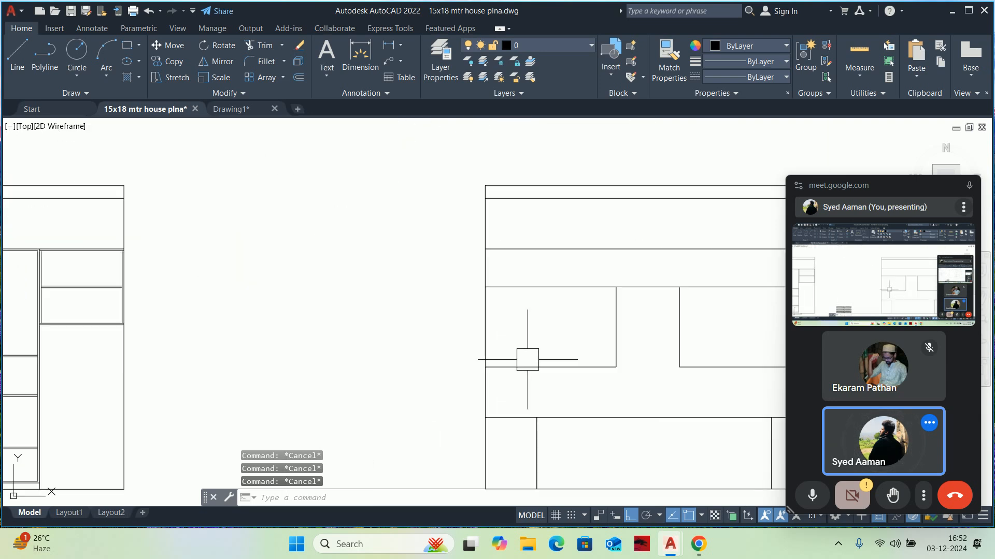
Offset the top and bottom lines of the full-width cabinet band 20 inward in the new elevation
scroll(467, 357, "down", 2)
type("o")
key("Return")
type("20")
key("Return")
scroll(478, 341, "up", 4)
left_click(471, 312)
left_click(490, 242)
left_click(480, 255)
left_click(468, 275)
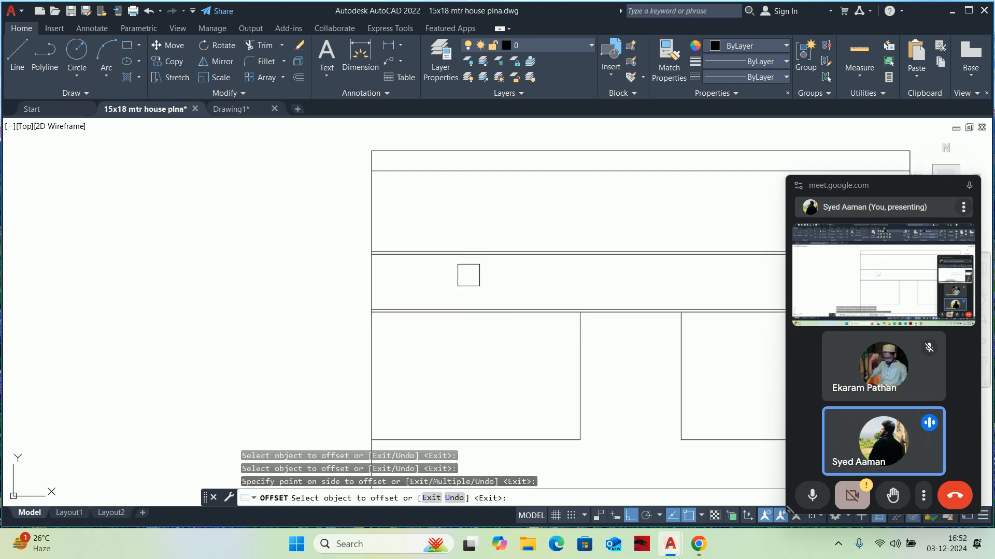
key("Escape")
scroll(418, 284, "down", 2)
scroll(418, 284, "down", 2)
key("Escape")
key("Escape")
Offset the left and right side lines of the new elevation 20 inward
scroll(428, 287, "up", 6)
type("o")
key("Return")
key("Return")
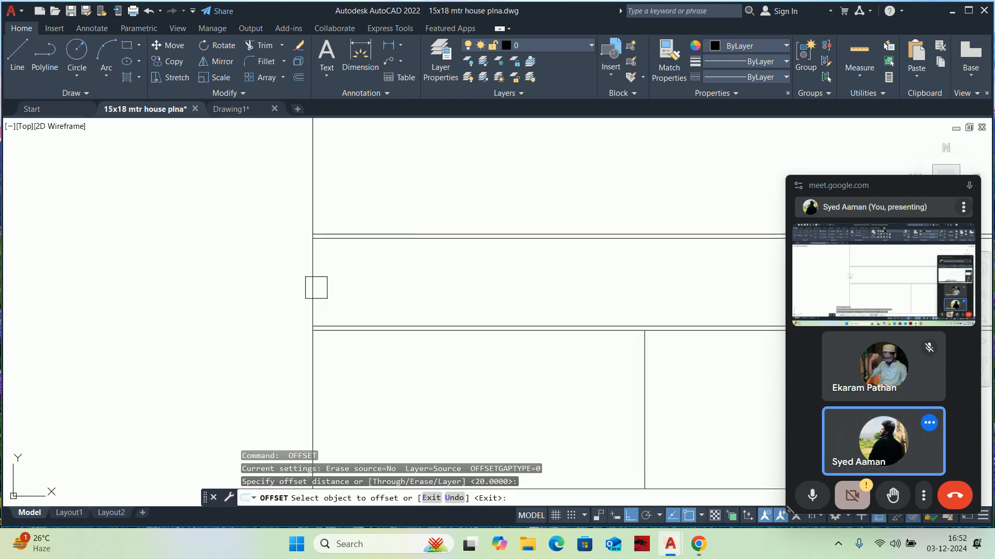
left_click(314, 286)
left_click(377, 280)
scroll(481, 291, "down", 2)
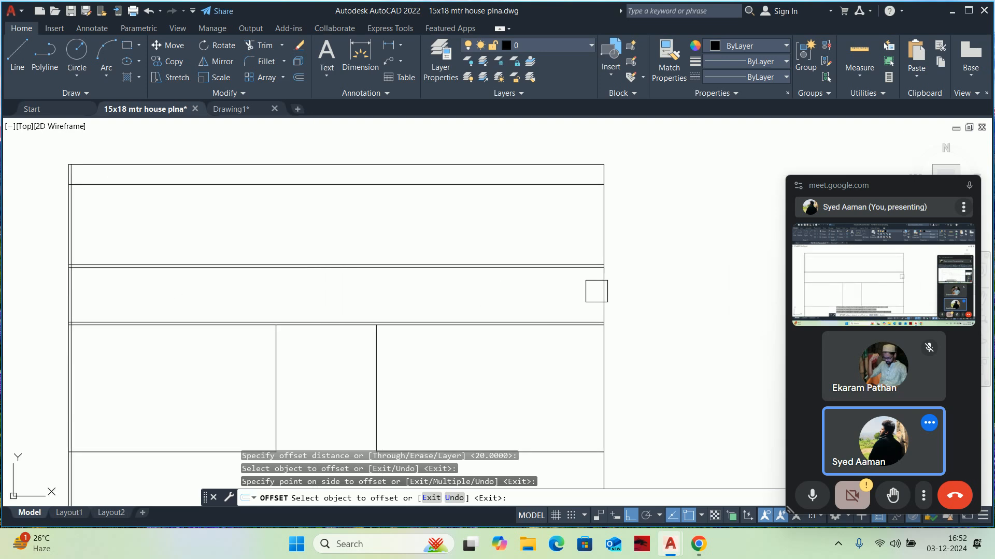
scroll(544, 290, "up", 2)
key("Escape")
Trim the right inner side line where it crosses the board thicknesses and runs past the cabinets
type("tr")
key("Return")
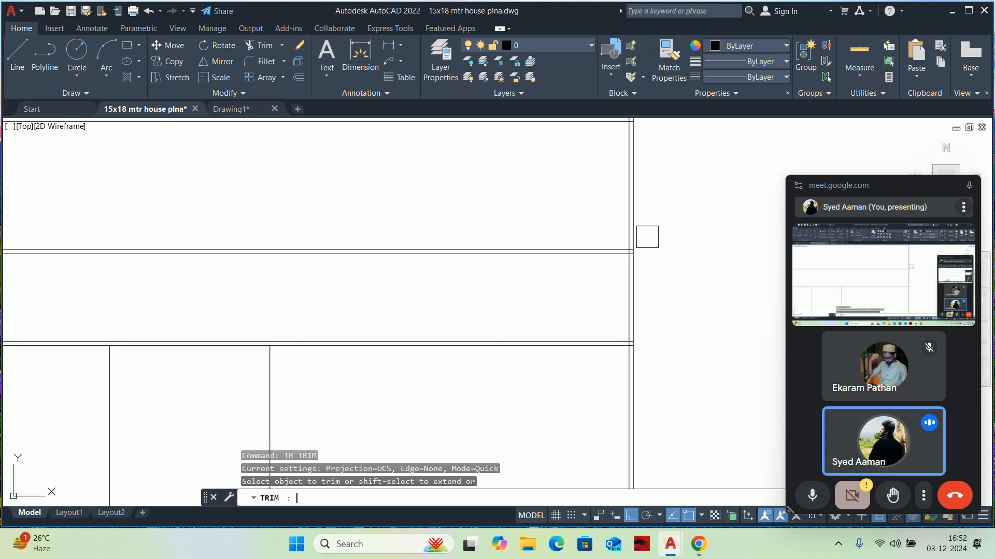
scroll(647, 237, "up", 6)
scroll(563, 296, "up", 4)
left_click(577, 298)
scroll(576, 303, "down", 8)
middle_click_drag(566, 357, 537, 212)
scroll(543, 291, "up", 4)
scroll(546, 288, "down", 3)
scroll(546, 291, "down", 4)
middle_click_drag(528, 380, 544, 136)
scroll(546, 240, "up", 8)
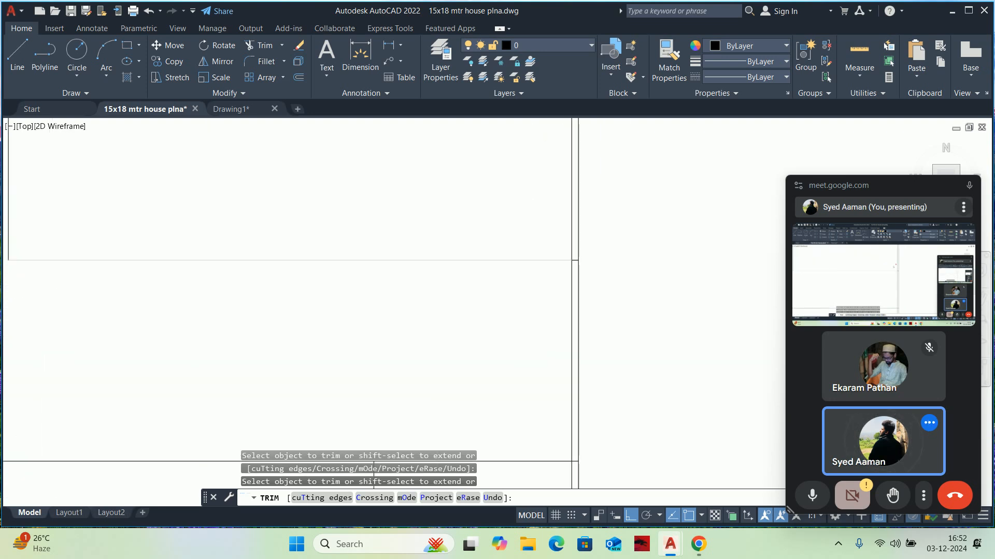
middle_click_drag(543, 241, 540, 262)
Trim the left inner side line within the horizontal board and beyond the top and bottom of the cabinets
scroll(508, 346, "down", 8)
scroll(589, 344, "up", 3)
scroll(438, 394, "up", 6)
middle_click_drag(424, 421, 424, 324)
scroll(381, 375, "up", 4)
scroll(362, 378, "down", 3)
scroll(351, 271, "up", 5)
scroll(362, 303, "up", 2)
left_click(389, 339)
scroll(390, 339, "down", 2)
scroll(385, 340, "up", 1)
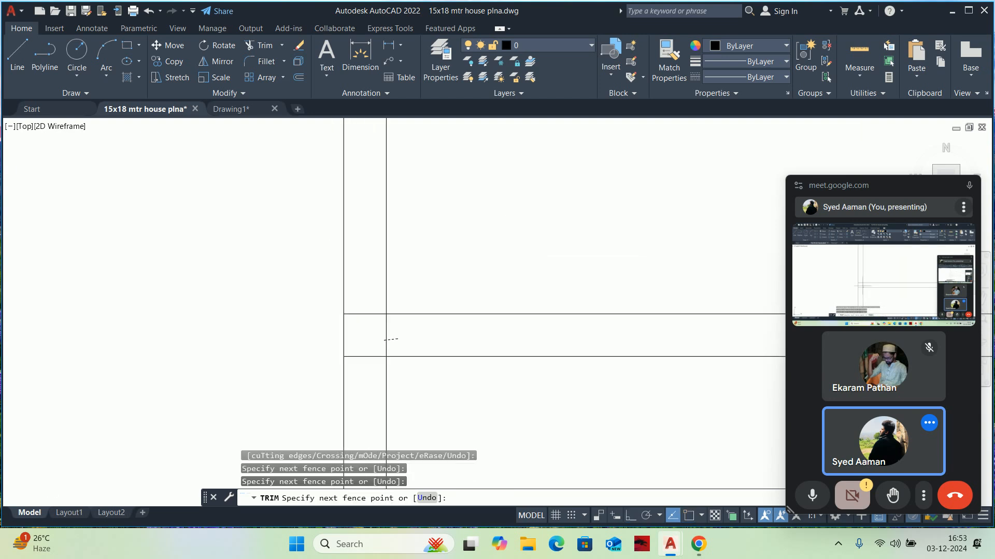
key("Return")
scroll(385, 339, "down", 3)
scroll(383, 189, "up", 2)
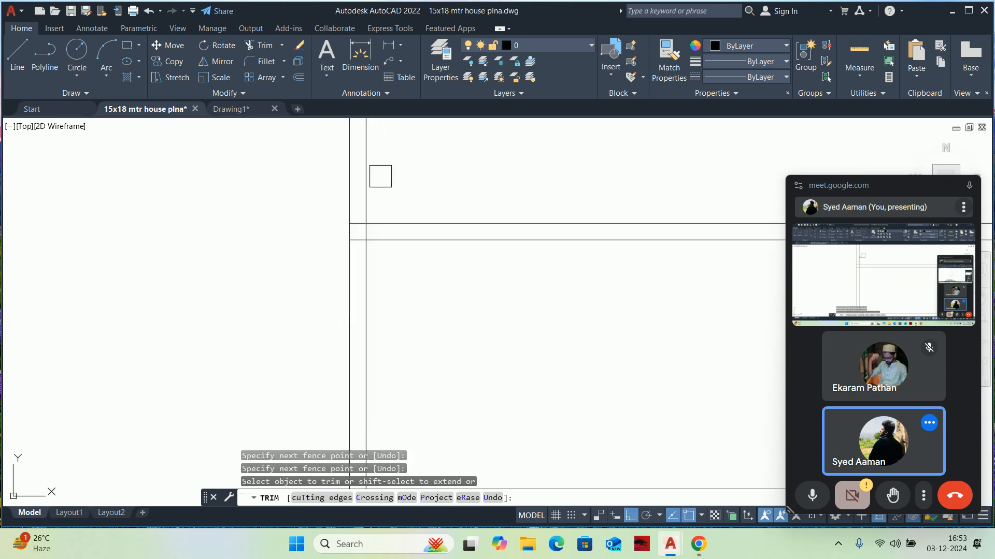
left_click(362, 182)
scroll(364, 208, "up", 3)
scroll(363, 238, "down", 5)
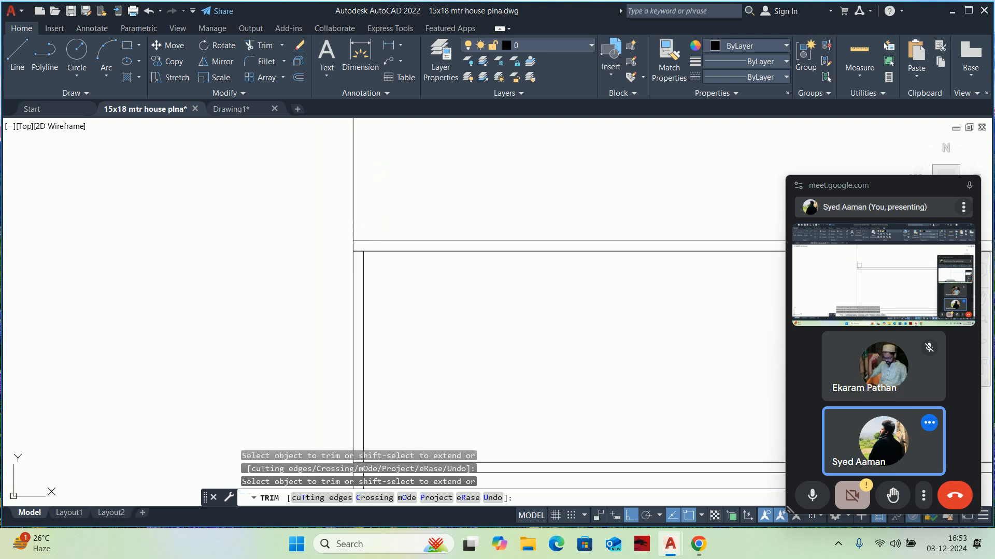
scroll(425, 285, "up", 2)
key("Escape")
key("Escape")
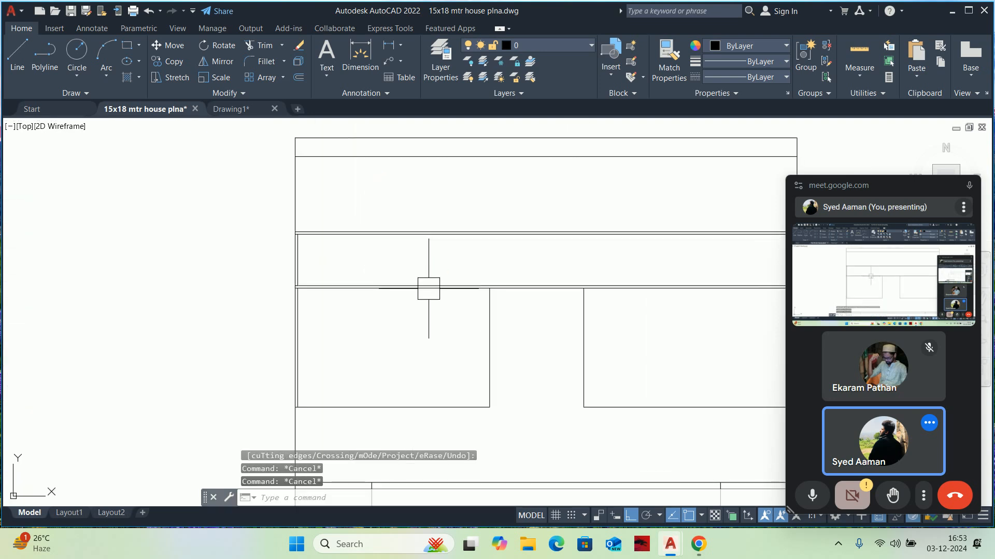
key("Escape")
Offset the gap-side verticals and the bottom lines of both hanging cabinets 20 inward
scroll(420, 310, "down", 4)
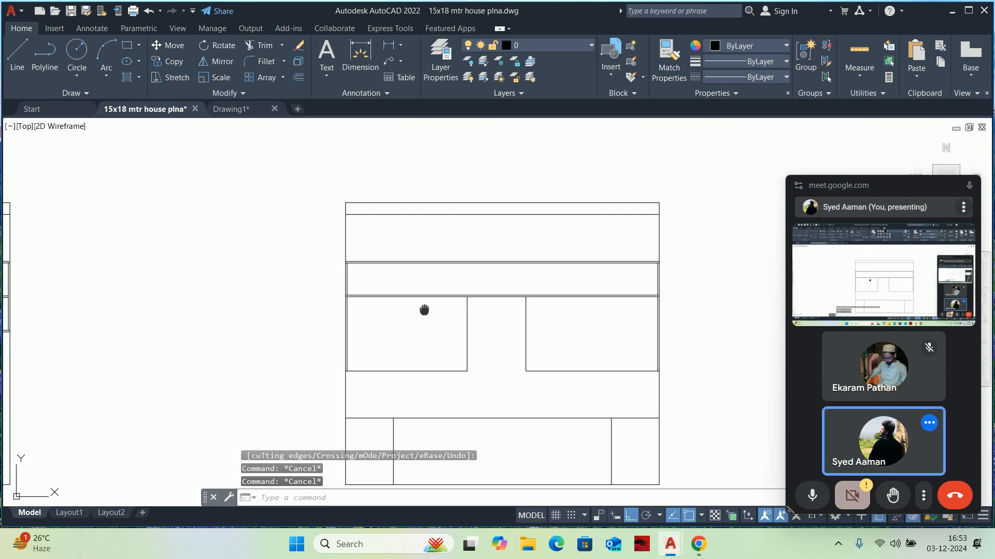
scroll(446, 327, "up", 2)
type("o")
key("Return")
type("20")
key("Return")
scroll(476, 318, "up", 4)
left_click(512, 304)
left_click(481, 304)
middle_click_drag(589, 318, 513, 294)
left_click(602, 326)
left_click(589, 325)
left_click(617, 325)
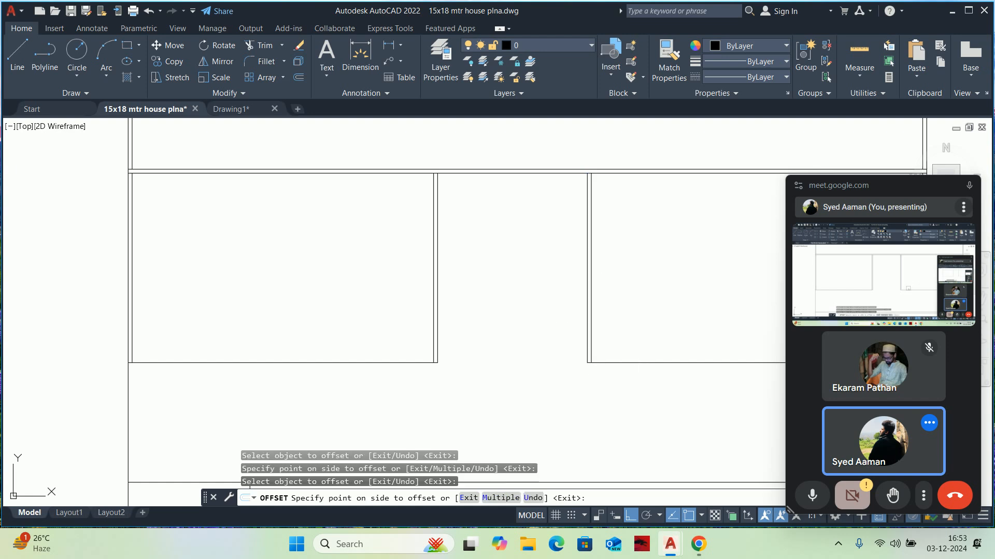
left_click(329, 362)
key("Escape")
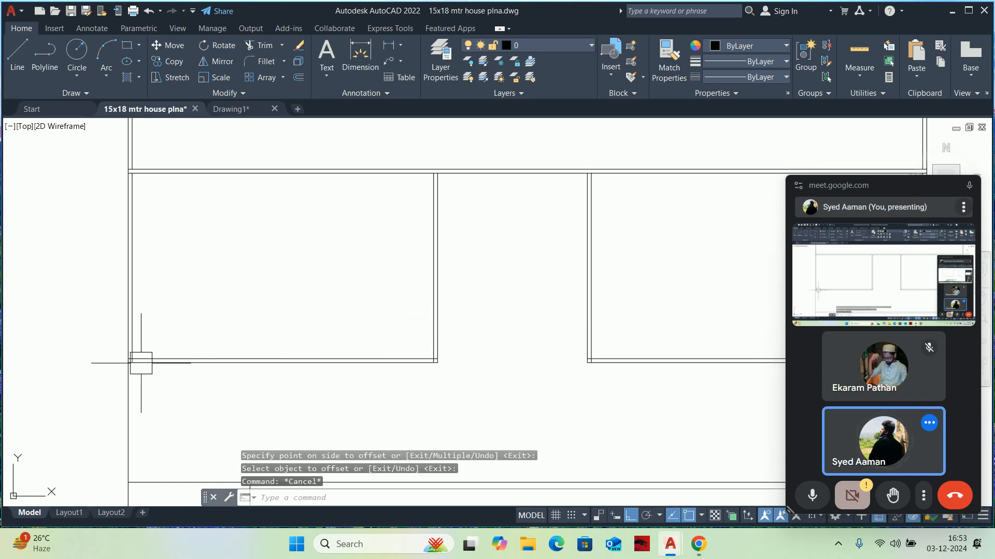
Trim the overlapping offset line ends at the left hanging cabinet's two bottom corners
scroll(135, 364, "up", 5)
type("tr")
key("Return")
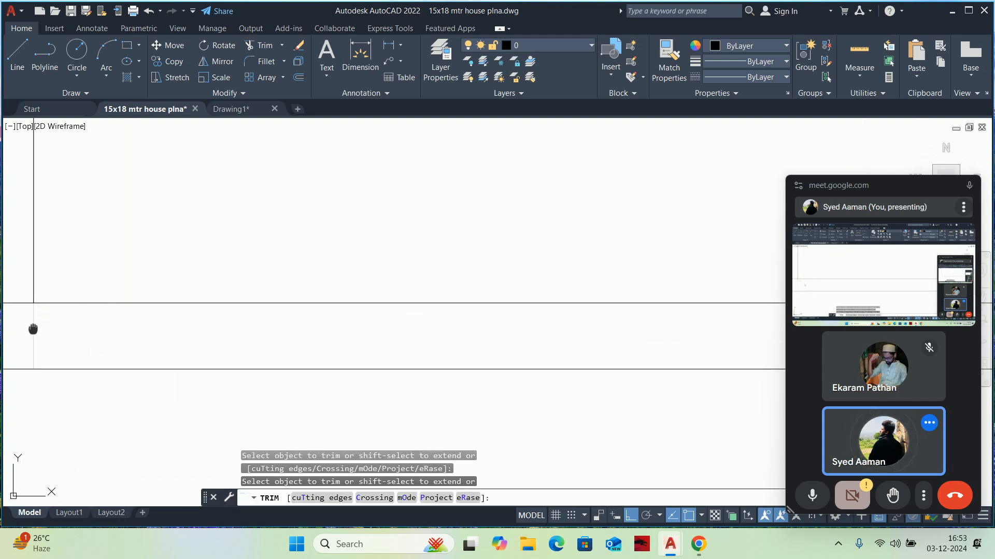
middle_click_drag(30, 329, 162, 334)
left_click(155, 337)
left_click(192, 338)
scroll(197, 339, "down", 2)
scroll(240, 337, "down", 3)
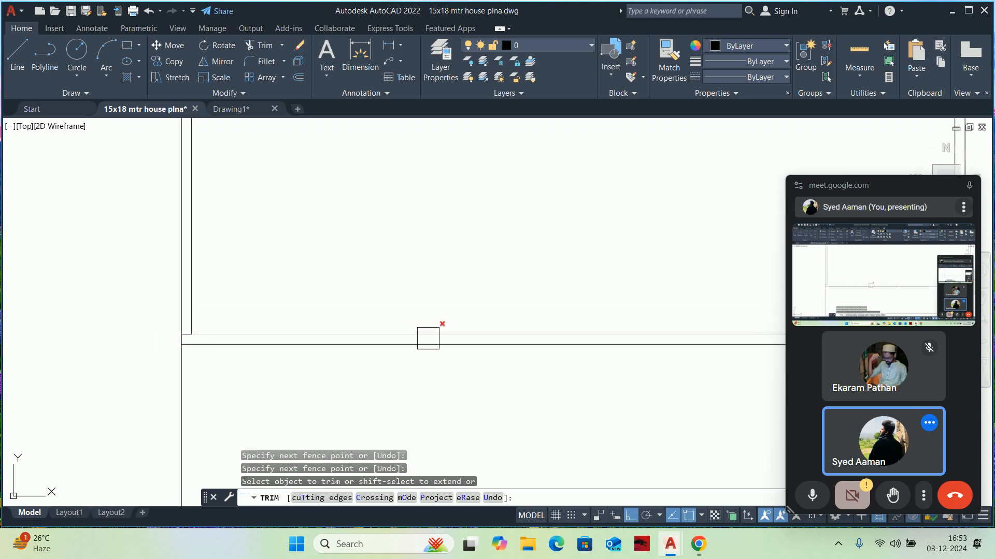
middle_click_drag(691, 337, 155, 316)
scroll(352, 313, "up", 5)
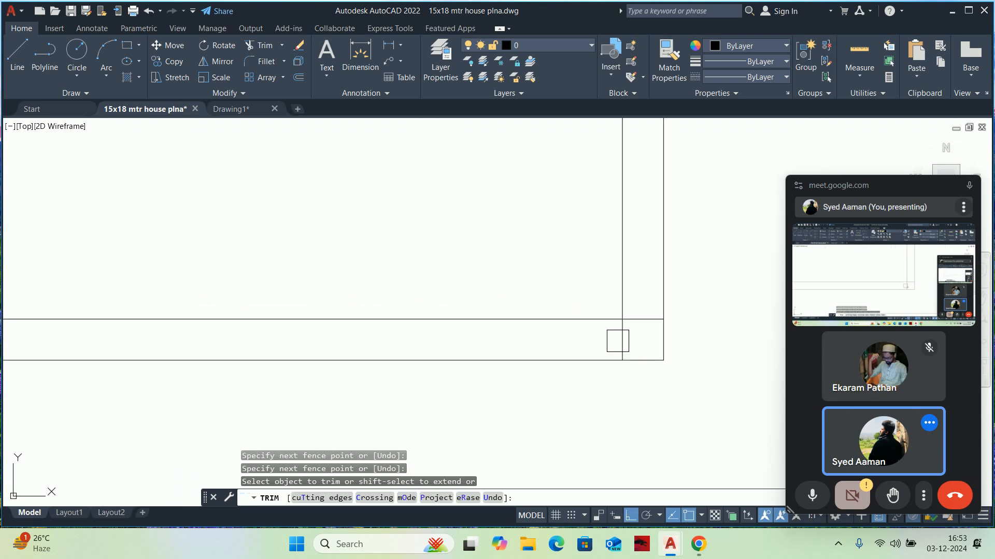
left_click(618, 342)
scroll(608, 341, "down", 6)
Trim the overlapping offset line ends at the right hanging cabinet's two bottom corners
middle_click_drag(601, 342, 29, 320)
scroll(280, 304, "up", 5)
scroll(331, 360, "up", 2)
scroll(315, 362, "down", 5)
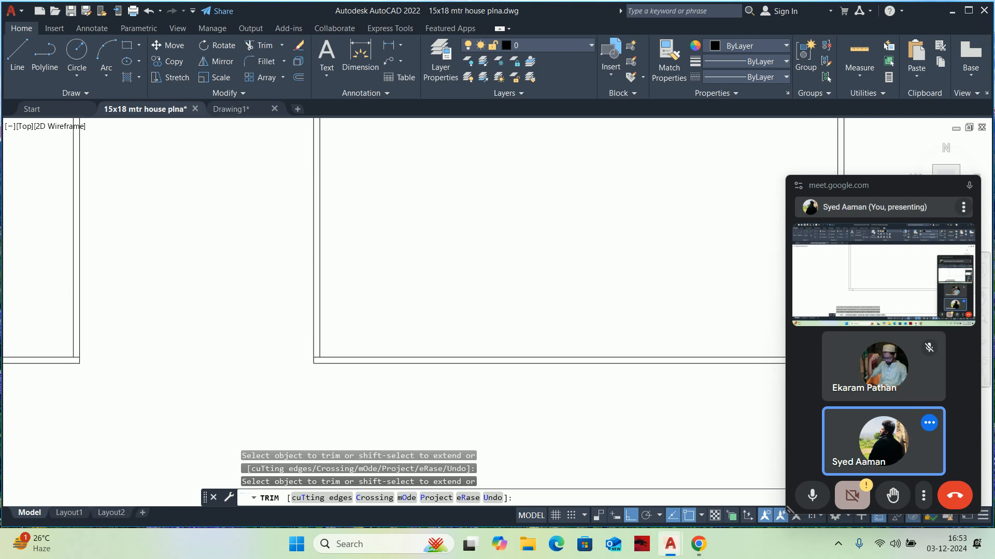
scroll(369, 361, "up", 5)
scroll(446, 355, "up", 2)
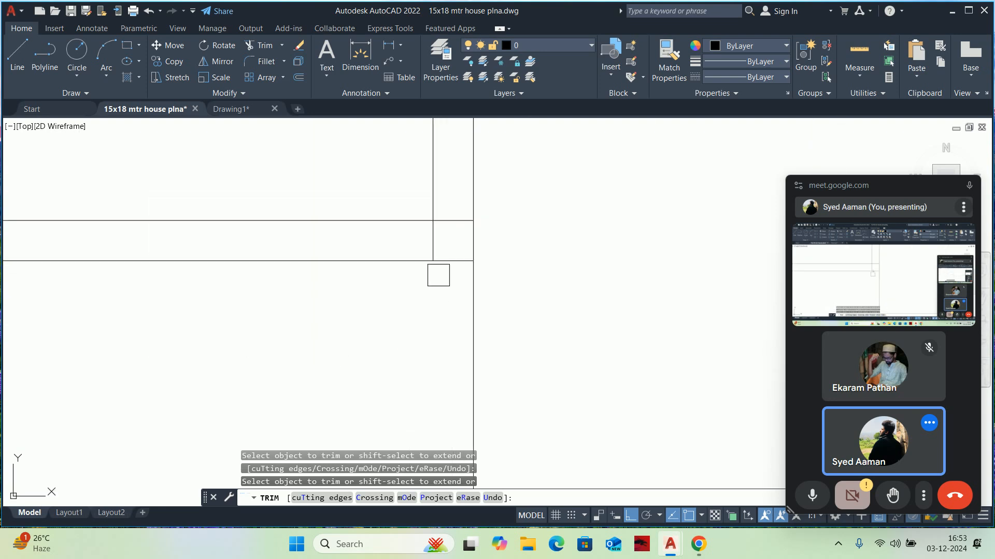
scroll(434, 246, "down", 6)
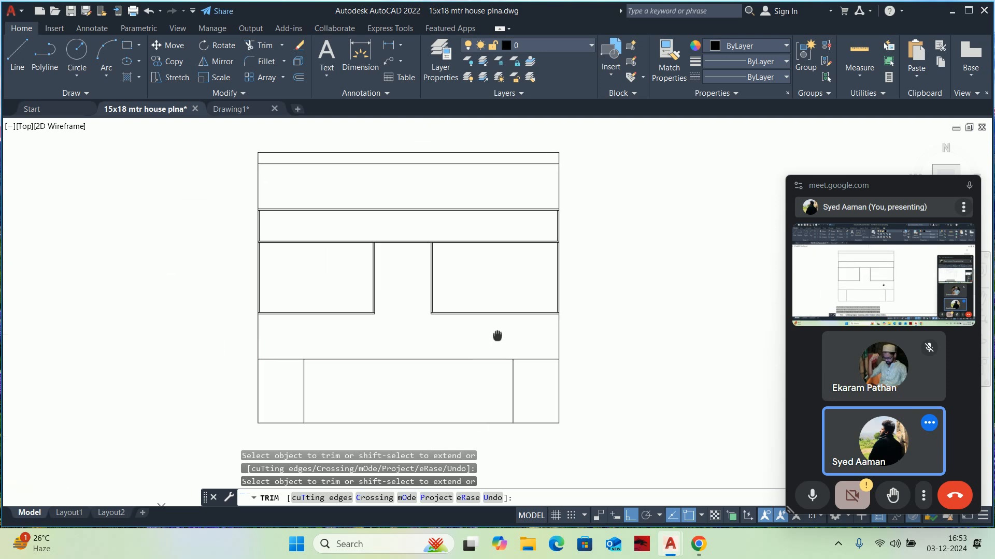
key("Escape")
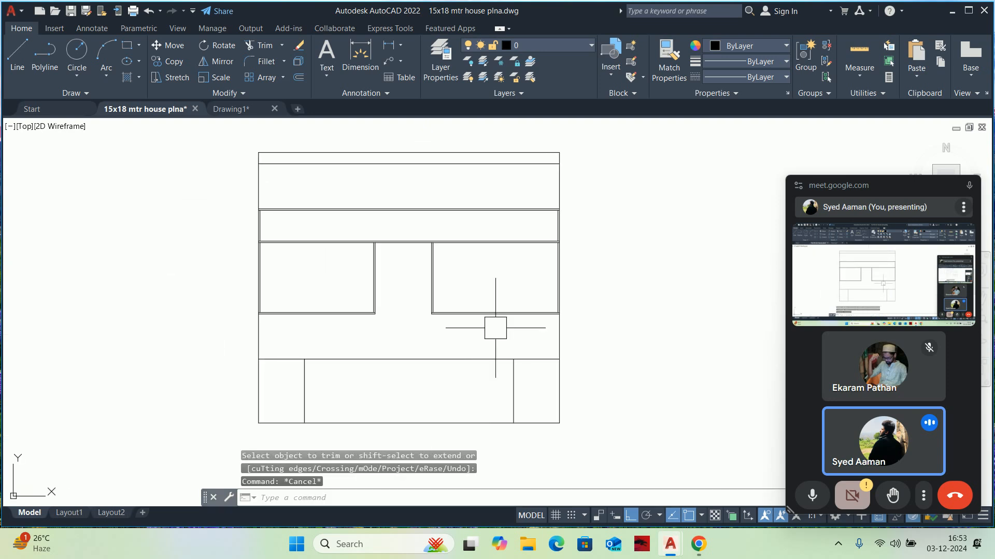
key("Escape")
key("Escape")
Measure the inner width and height of the left hanging cabinet with quick measure
scroll(351, 284, "up", 2)
mouse_move(357, 287)
middle_mouse_down()
mouse_move(377, 296)
mouse_move(494, 263)
middle_mouse_up()
left_click(859, 56)
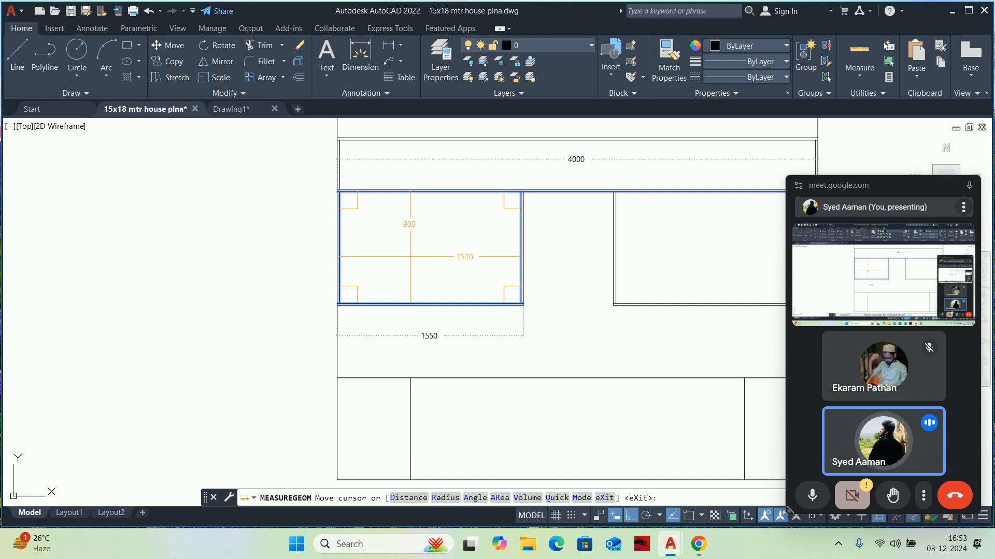
key("Escape")
key("Escape")
key("Escape")
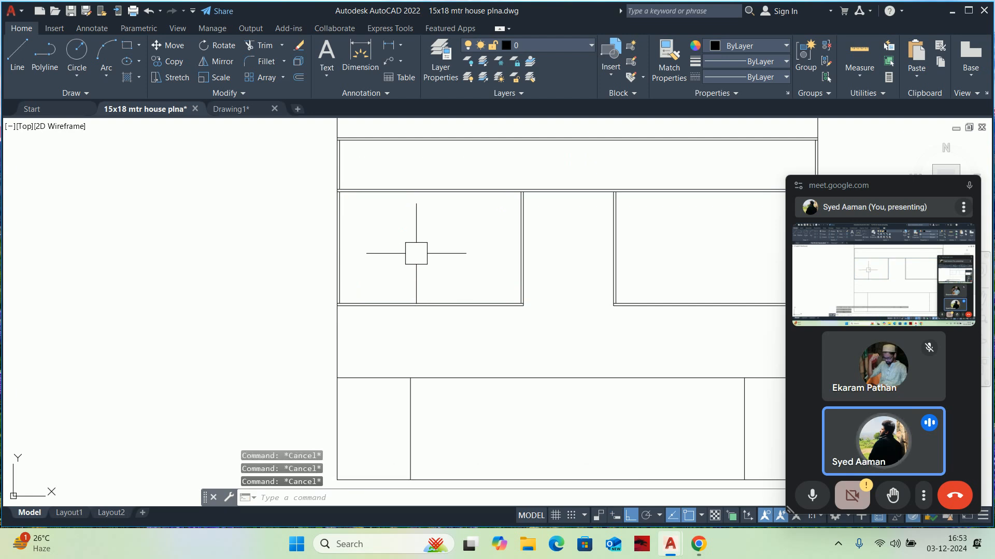
Draw a horizontal line across the left hanging cabinet between its inner side faces
type("L")
key("Return")
scroll(354, 257, "up", 2)
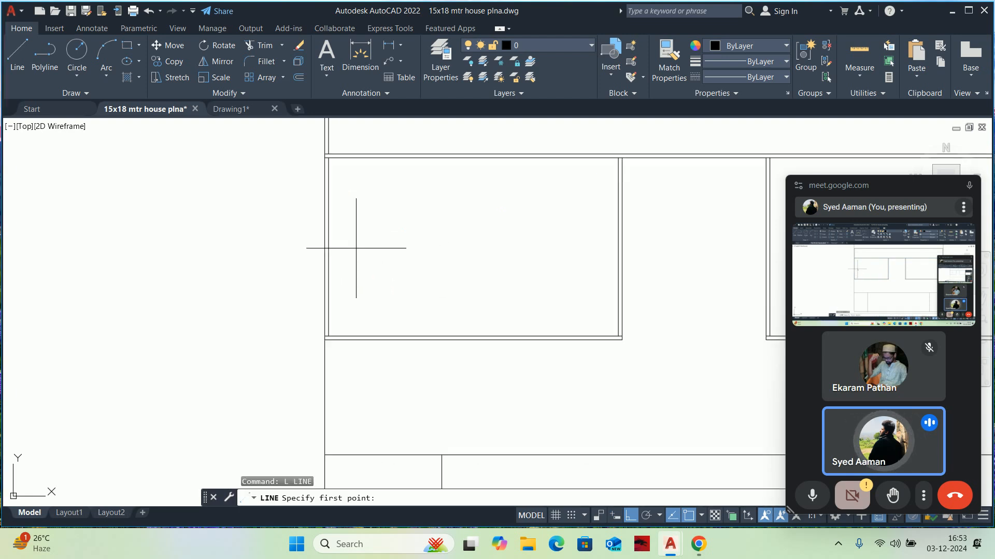
left_click(328, 247)
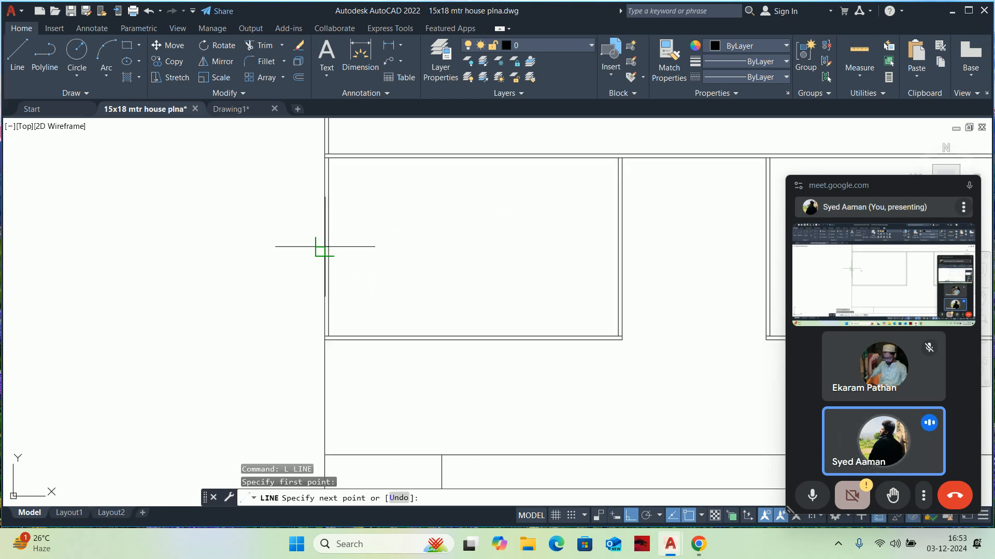
left_click(618, 247)
key("Escape")
key("Escape")
Divide the horizontal line inside the left hanging cabinet into 3 equal segments
type("DIV")
key("Return")
left_click(386, 246)
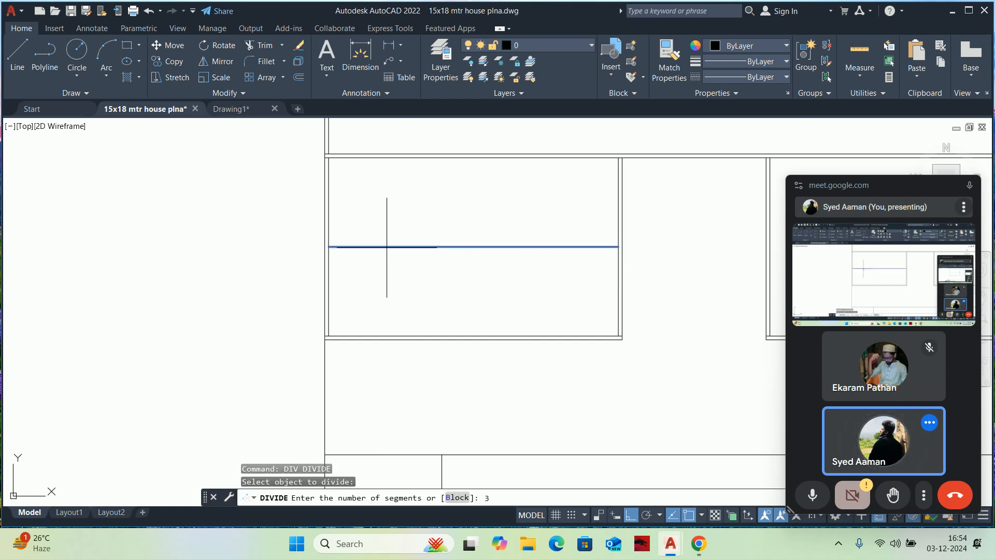
type("3")
key("Return")
key("Escape")
key("Escape")
key("Escape")
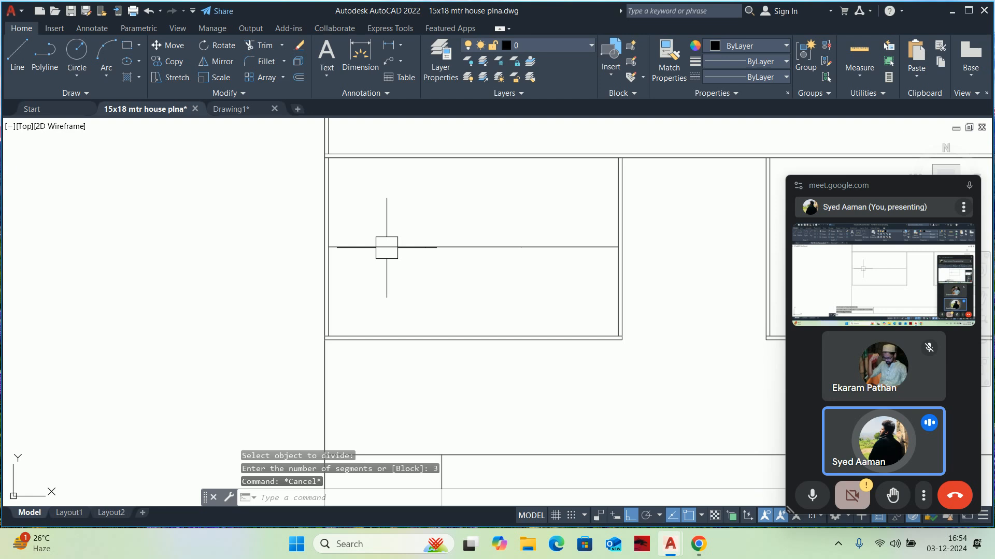
Set the point display style to an X marker so the division points show up
type("PTY")
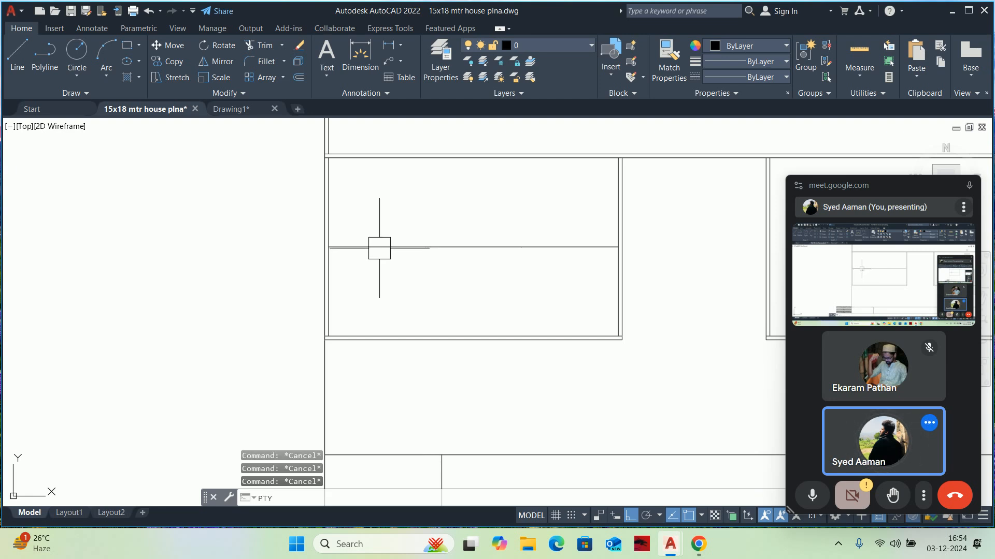
key("Return")
key("Escape")
type("PTYPE")
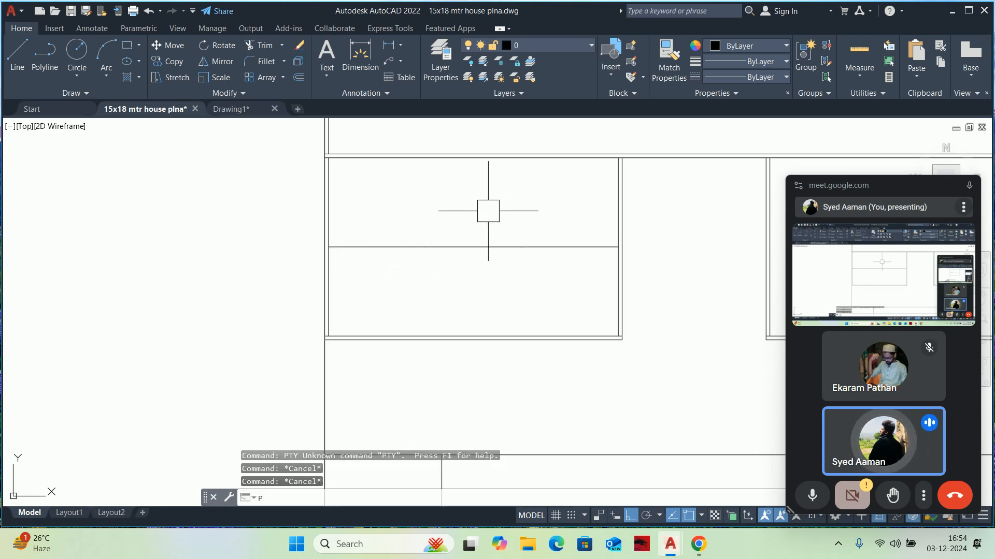
key("Return")
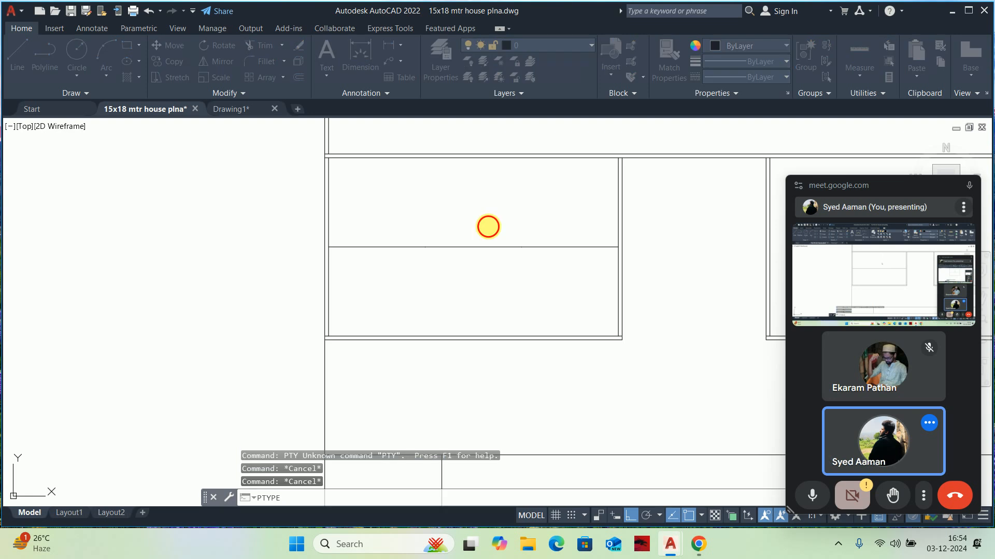
left_click(532, 186)
left_click(441, 357)
Draw a vertical line from the left division point up to the cabinet's top board and extend it to the bottom board
middle_click_drag(418, 280, 427, 293)
type("L")
key("Return")
left_click(433, 263)
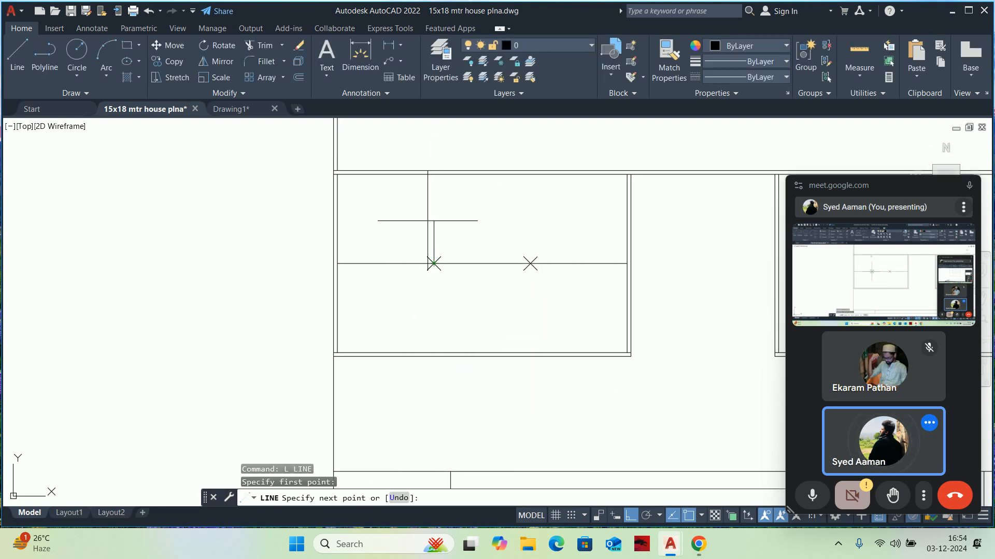
left_click(434, 175)
key("Return")
type("EX")
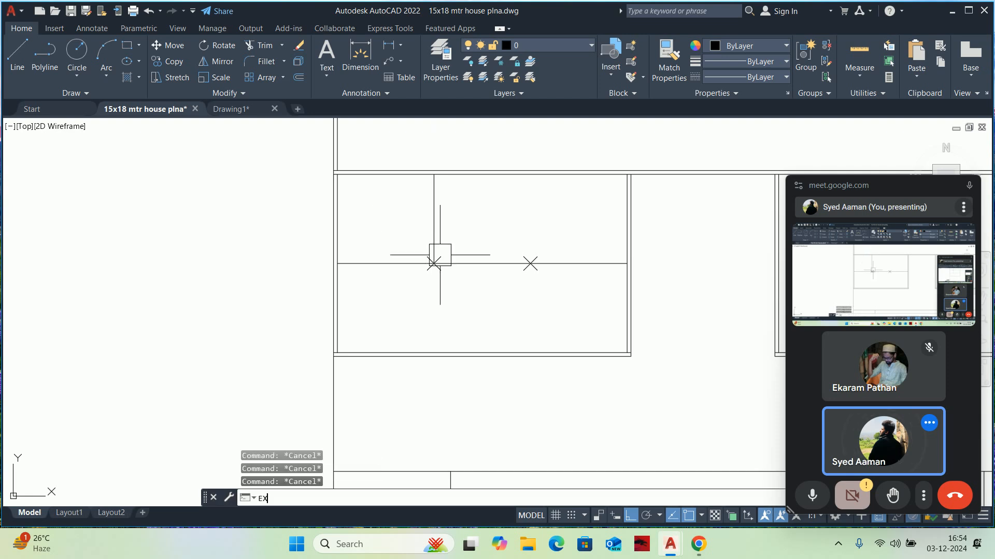
key("Return")
left_click(429, 241)
key("Return")
Draw a vertical line from the right division point up to the top board and extend it to the bottom board
type("L")
key("Return")
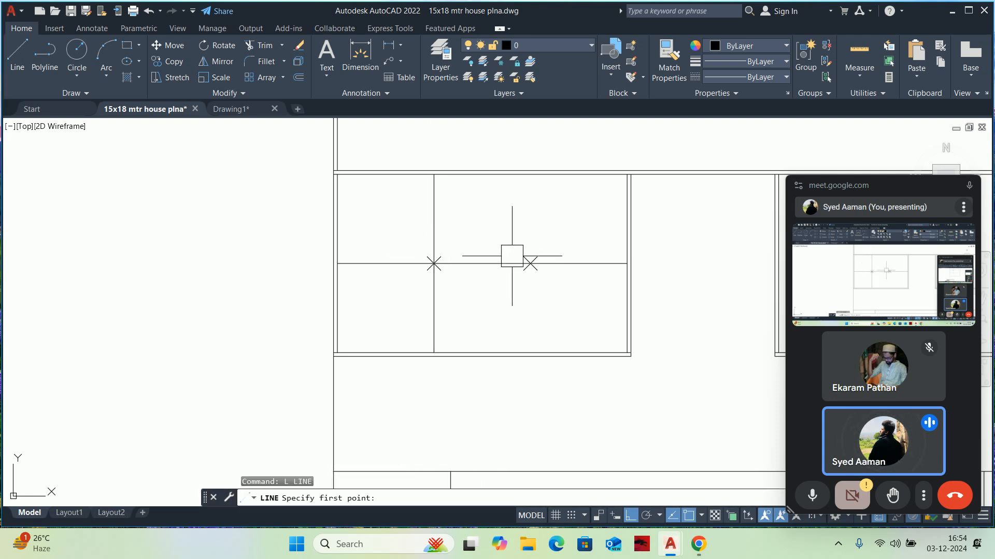
left_click(531, 263)
left_click(530, 174)
key("Escape")
key("Escape")
type("EX")
key("Return")
left_click_drag(531, 244, 520, 237)
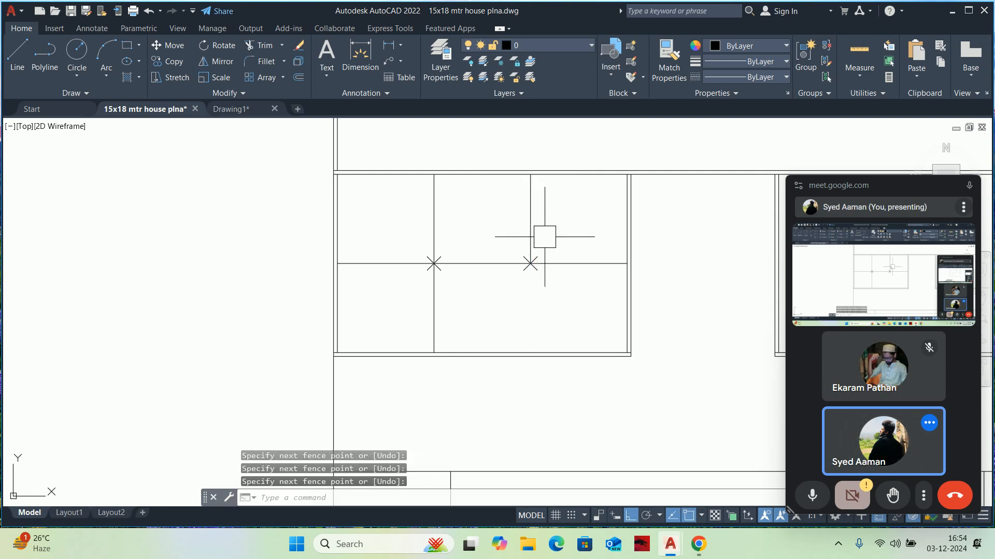
key("Return")
key("Escape")
key("Escape")
key("Escape")
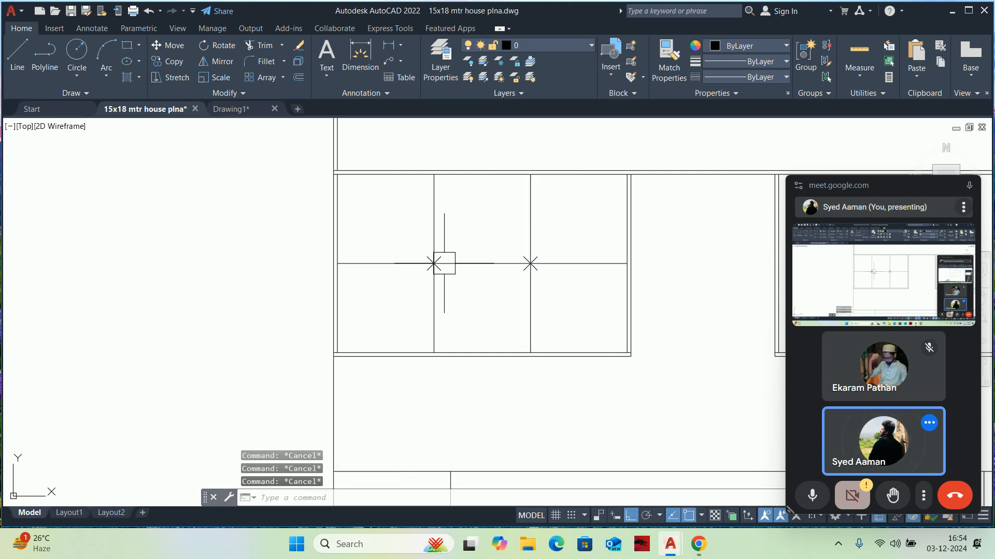
Offset the left divider line by 10 to both sides
type("O")
key("Return")
type("10")
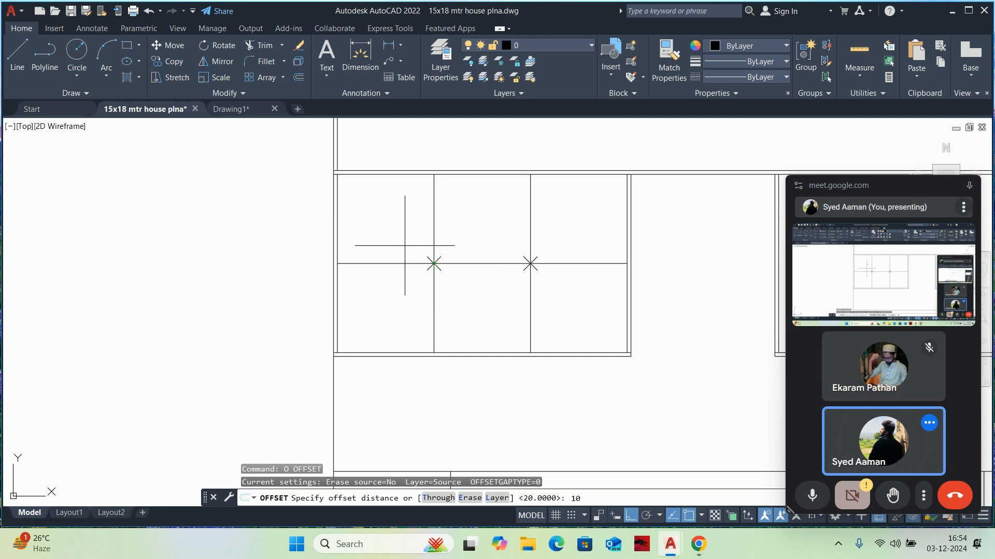
key("Return")
left_click(435, 211)
left_click(374, 210)
scroll(435, 198, "up", 4)
left_click(454, 187)
left_click(544, 187)
Offset the right divider line by 10 to both sides
scroll(601, 202, "down", 2)
middle_click_drag(600, 203, 289, 233)
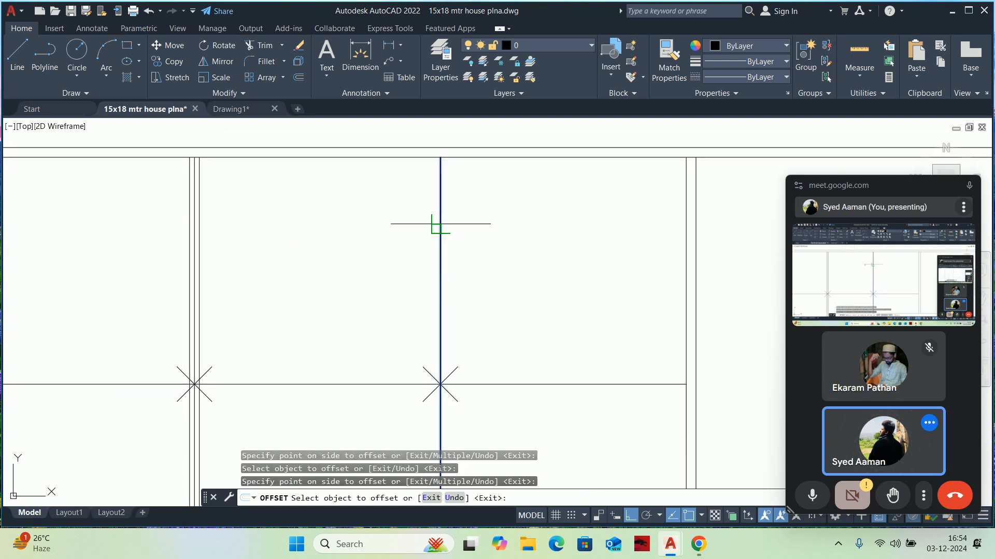
scroll(438, 223, "up", 3)
left_click(466, 197)
left_click(529, 197)
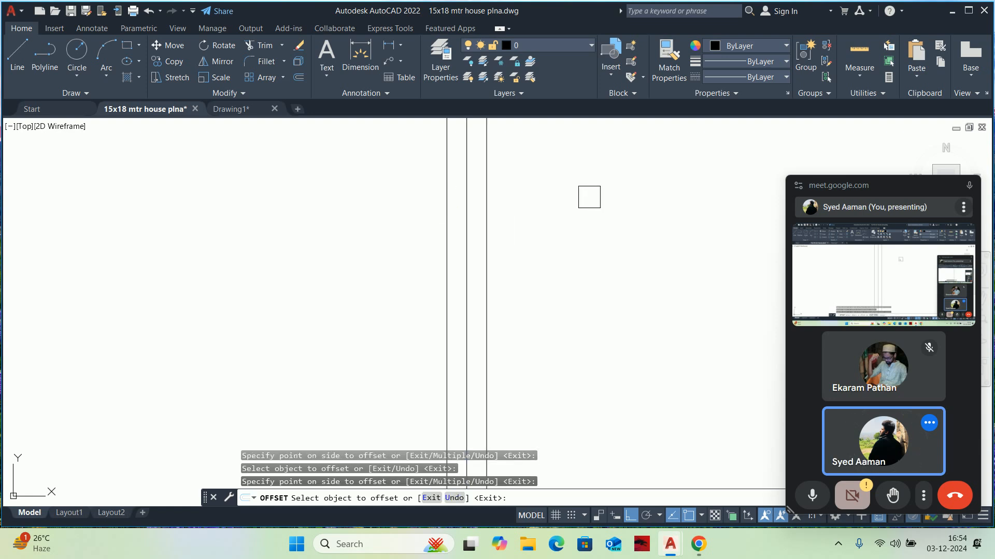
scroll(562, 199, "down", 4)
key("Escape")
key("Escape")
Erase the two dividers' centre lines, the division points and the horizontal line inside the left hanging cabinet
scroll(539, 223, "up", 4)
left_click(534, 231)
scroll(534, 232, "down", 4)
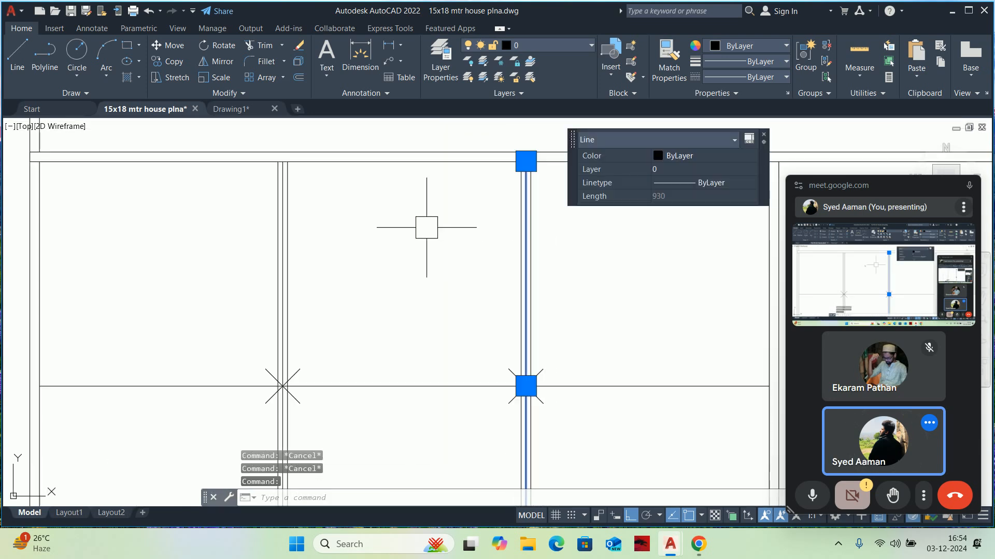
scroll(275, 226, "up", 4)
left_click(302, 215)
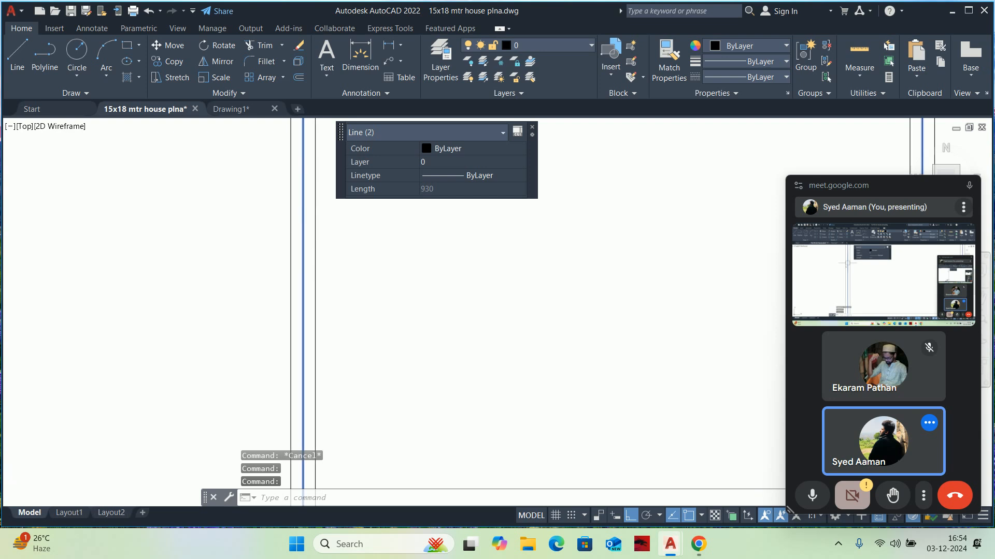
scroll(302, 215, "down", 4)
left_click(241, 251)
left_click(511, 355)
key("Escape")
left_click(518, 321)
key("Delete")
scroll(461, 332, "down", 2)
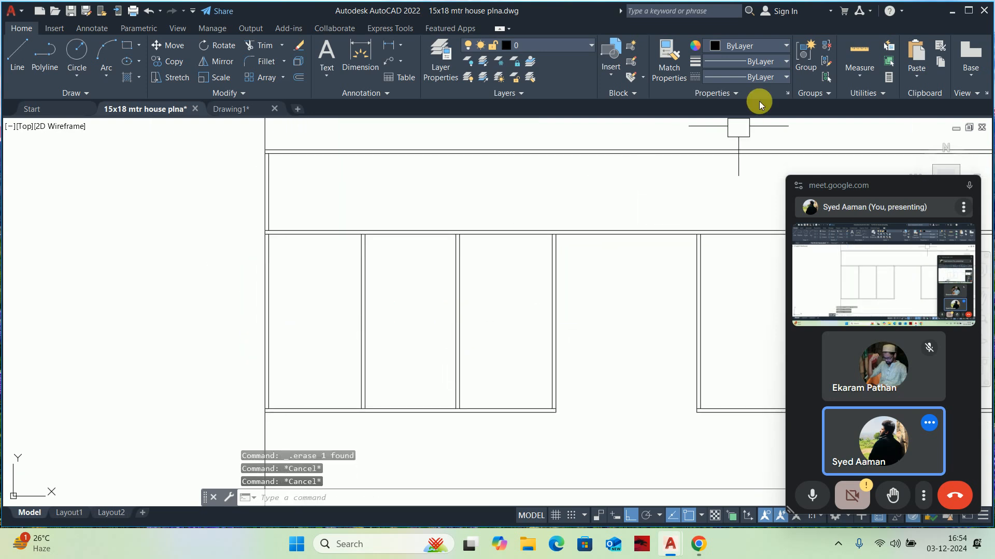
Check the width of the left cabinet's first section with quick measure and a temporary linear dimension
left_click(859, 57)
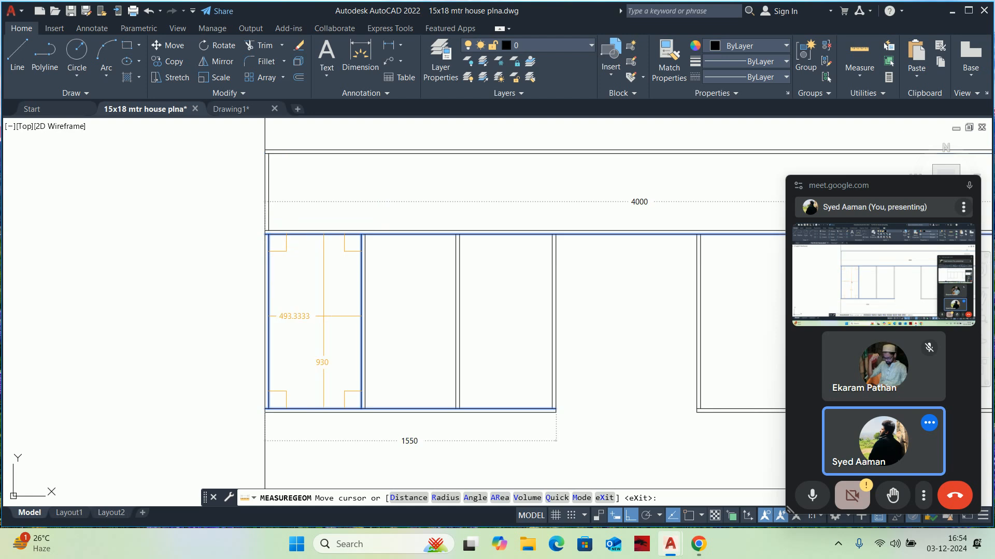
key("Escape")
type("dli")
key("Return")
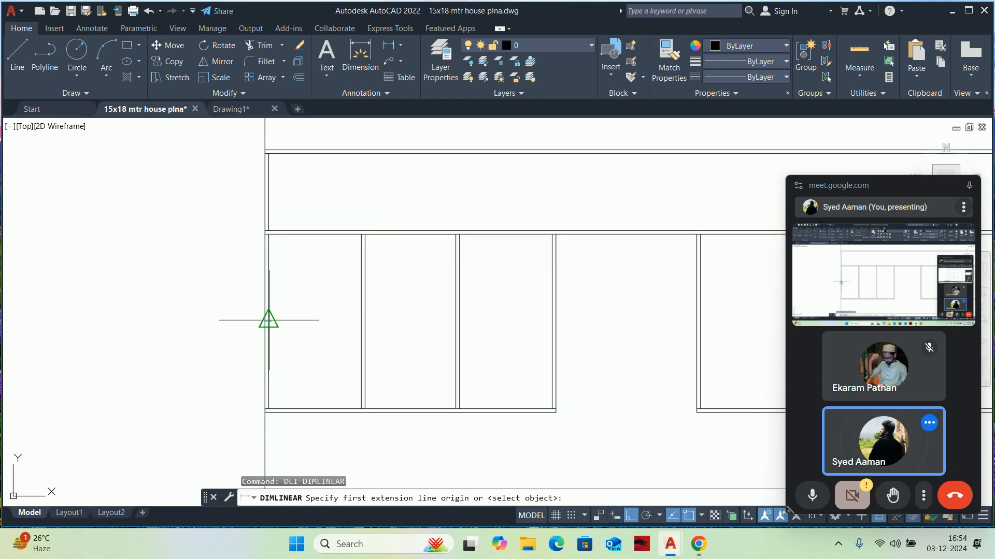
left_click(268, 318)
left_click(361, 322)
scroll(305, 308, "up", 4)
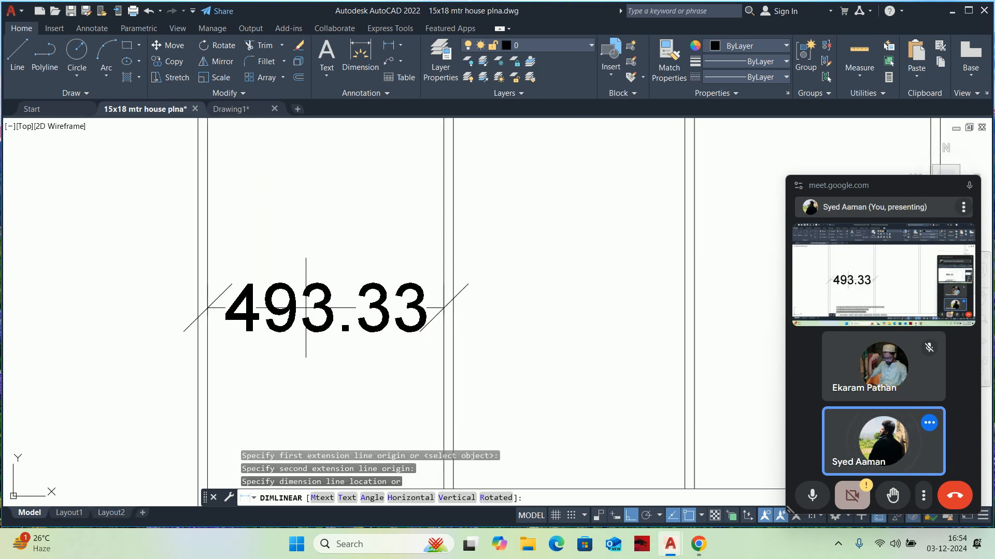
key("Escape")
scroll(307, 307, "down", 4)
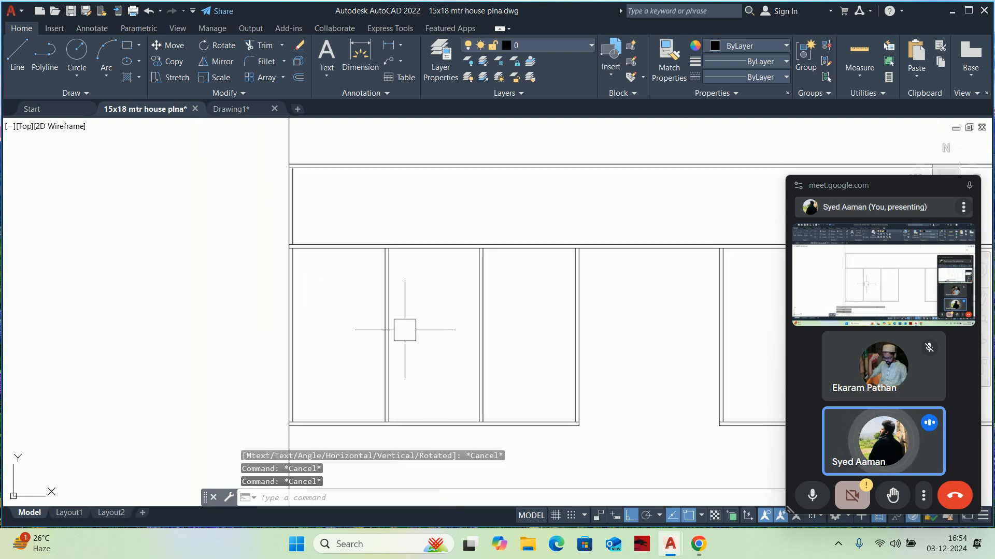
Check the widths of the left cabinet's middle and right sections with temporary linear dimensions
key("Return")
left_click(388, 334)
left_click(479, 335)
scroll(448, 322, "up", 2)
key("Escape")
key("Return")
left_click(501, 343)
left_click(649, 341)
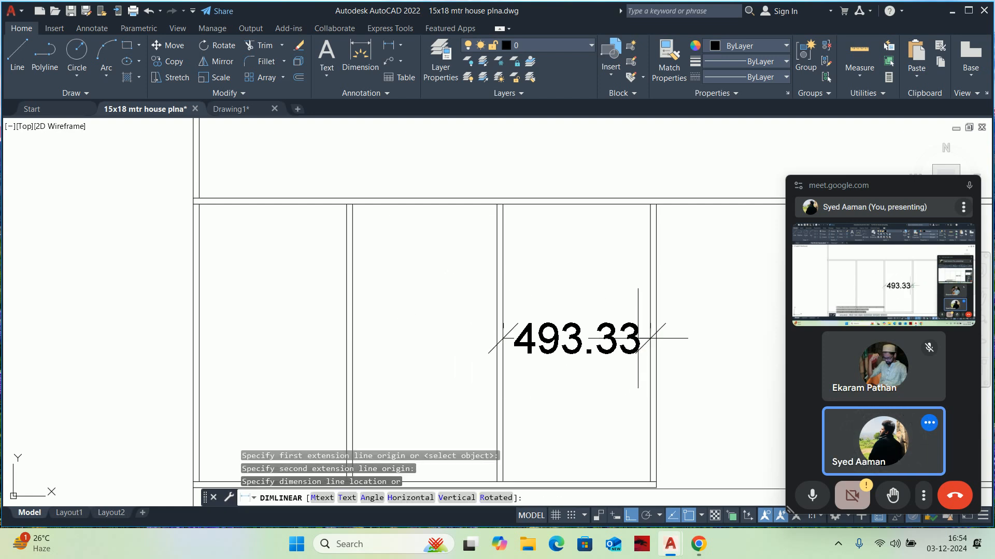
key("Escape")
key("Escape")
key("Escape")
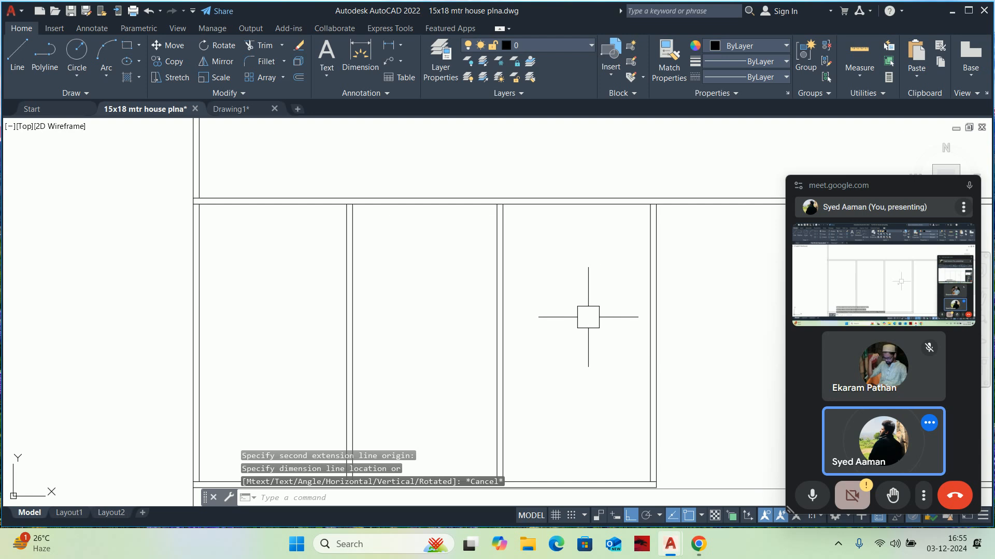
scroll(595, 311, "down", 4)
type("s")
key("Return")
left_click(557, 410)
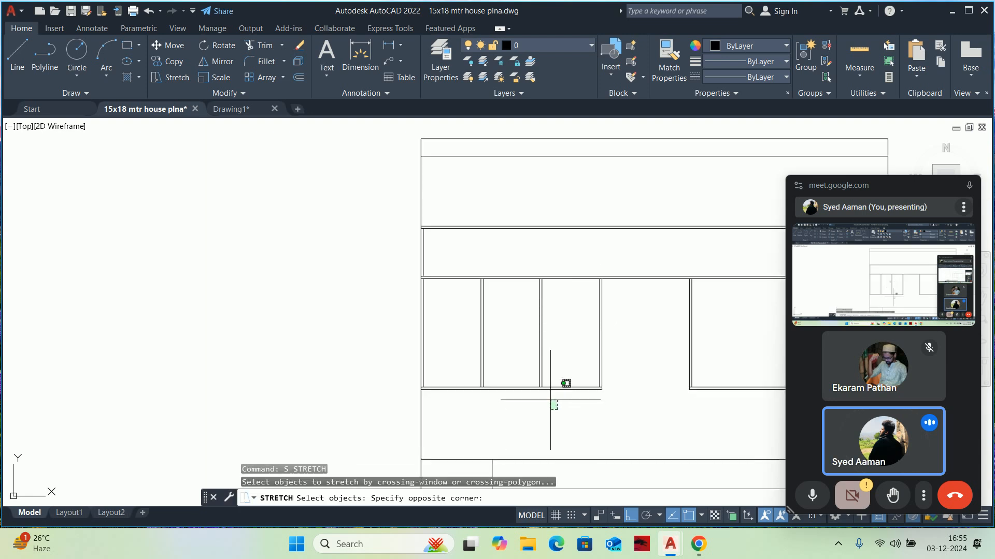
left_click(521, 255)
key("Escape")
key("Escape")
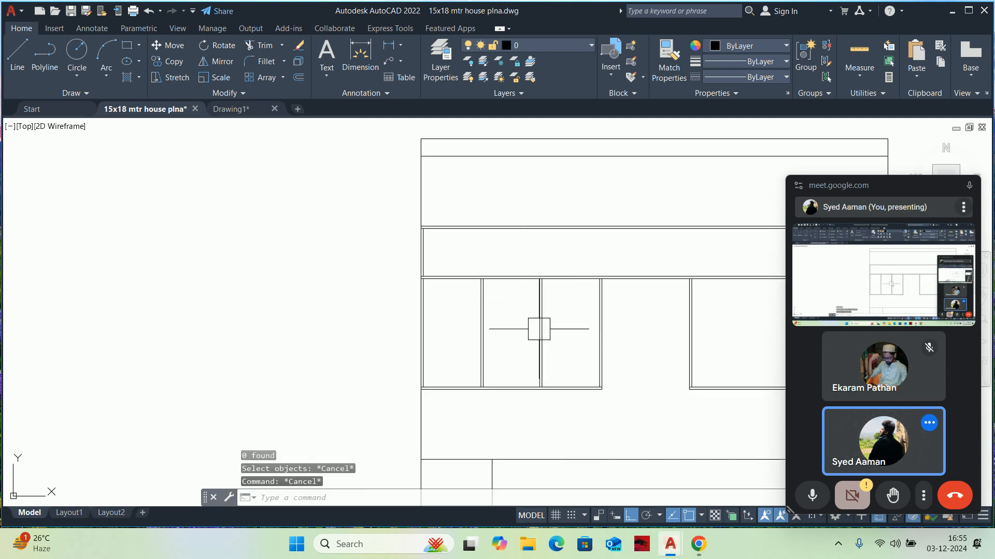
Delete the four divider lines and both inner side lines of the left hanging cabinet
scroll(589, 340, "up", 2)
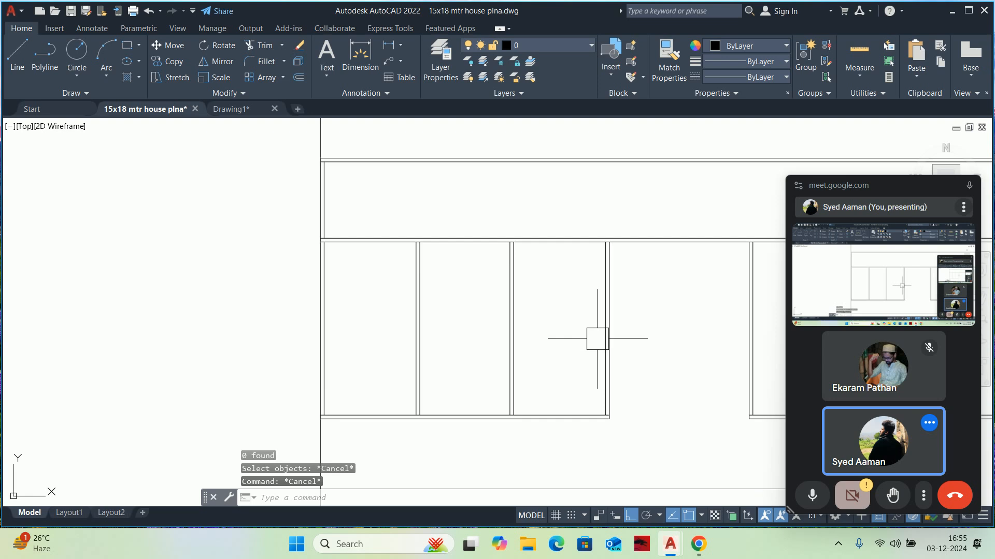
left_click(598, 340)
left_click(537, 331)
left_click(362, 278)
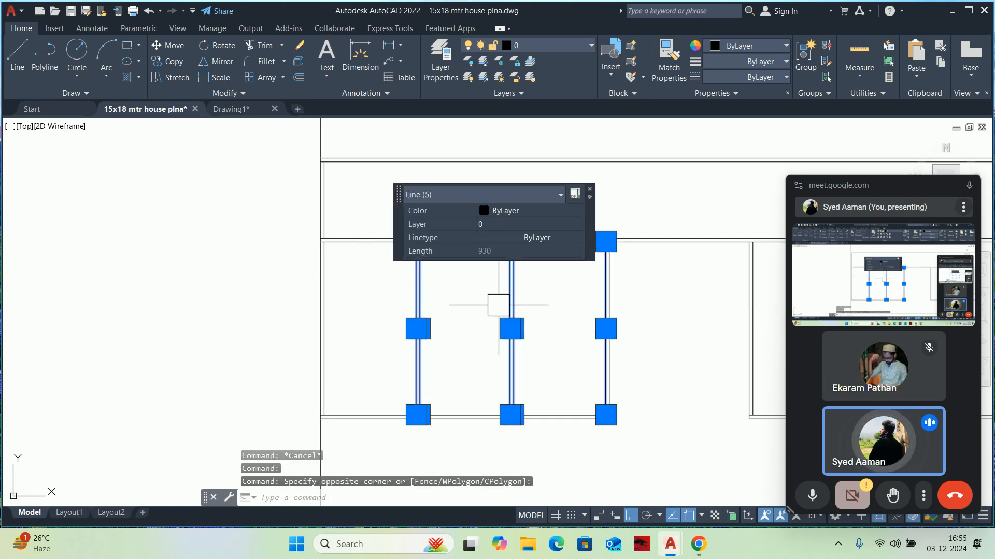
key("Delete")
left_click(323, 325)
key("Delete")
Draw a horizontal line across the left hanging cabinet between its outer side lines at mid-height
scroll(351, 325, "down", 2)
type("L")
key("Return")
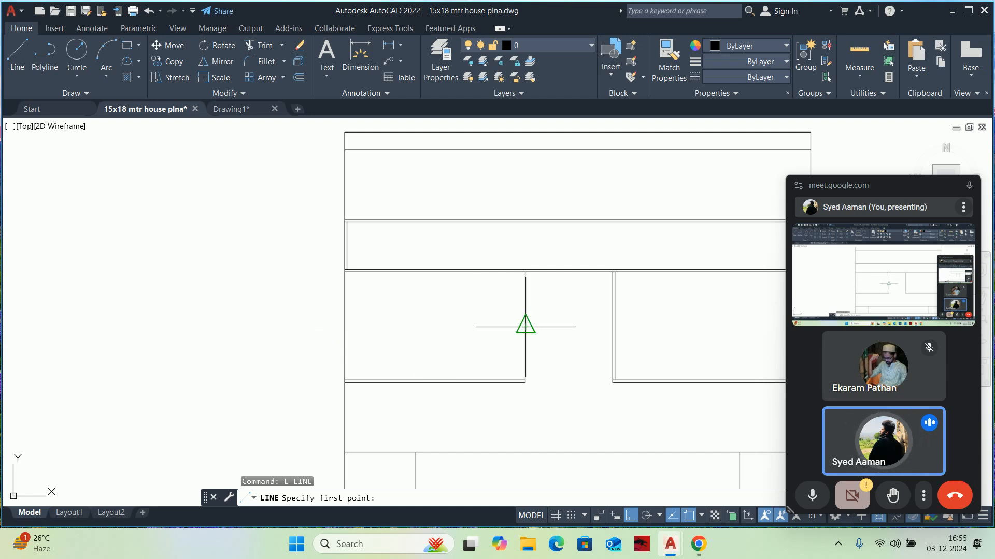
left_click(526, 327)
left_click(345, 328)
key("Escape")
key("Escape")
key("Escape")
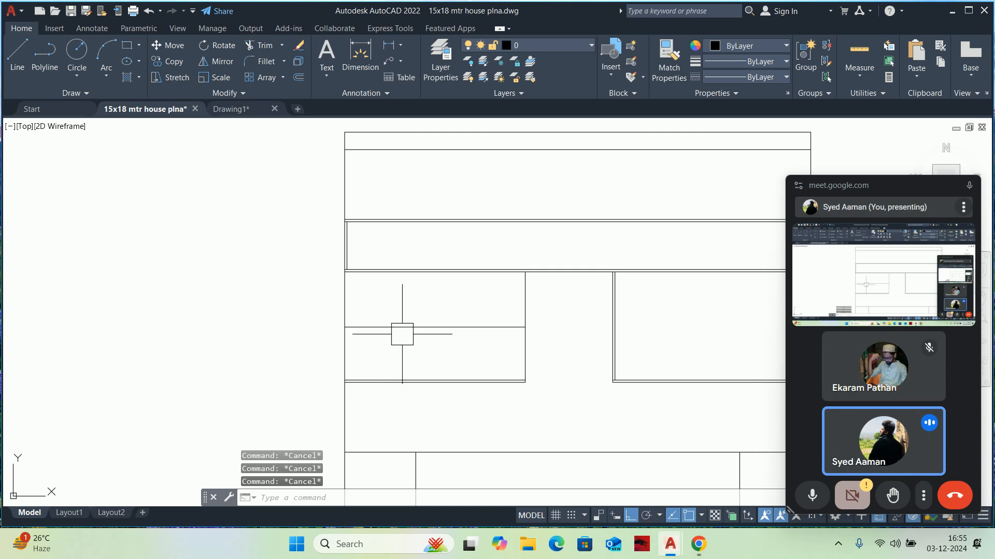
Divide the new horizontal line across the left hanging cabinet into 3 equal segments
type("DIVIDE Select object to divide:")
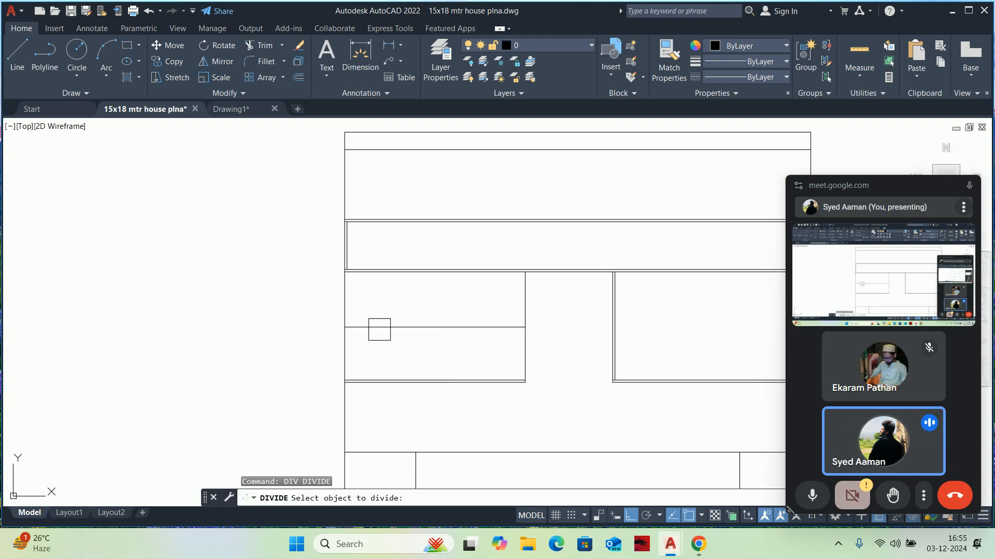
left_click(379, 327)
type("3")
key("Return")
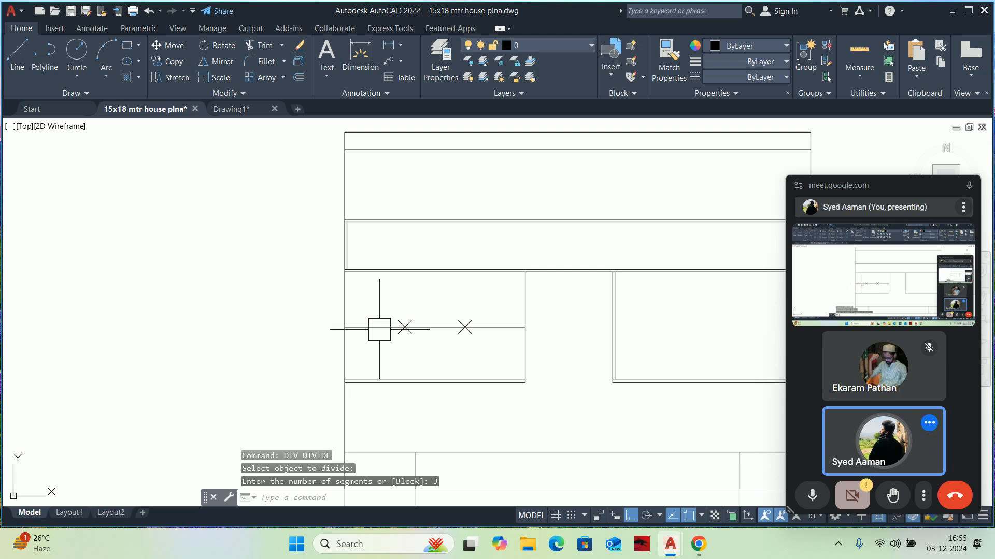
Draw vertical lines from both division points up to the underside of the cabinet's top board
type("l")
key("Return")
left_click(405, 327)
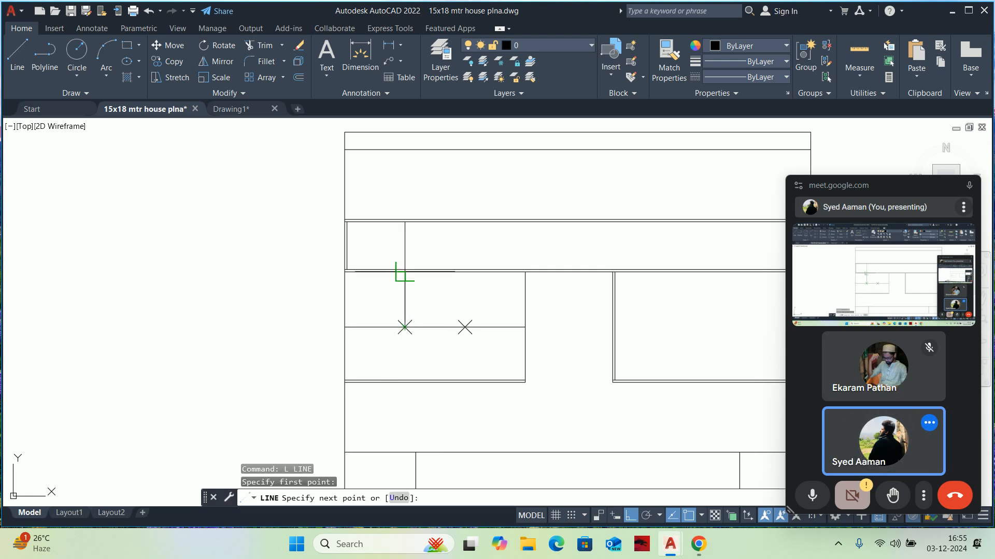
left_click(404, 271)
key("Return")
scroll(461, 318, "up", 3)
key("Return")
left_click(471, 322)
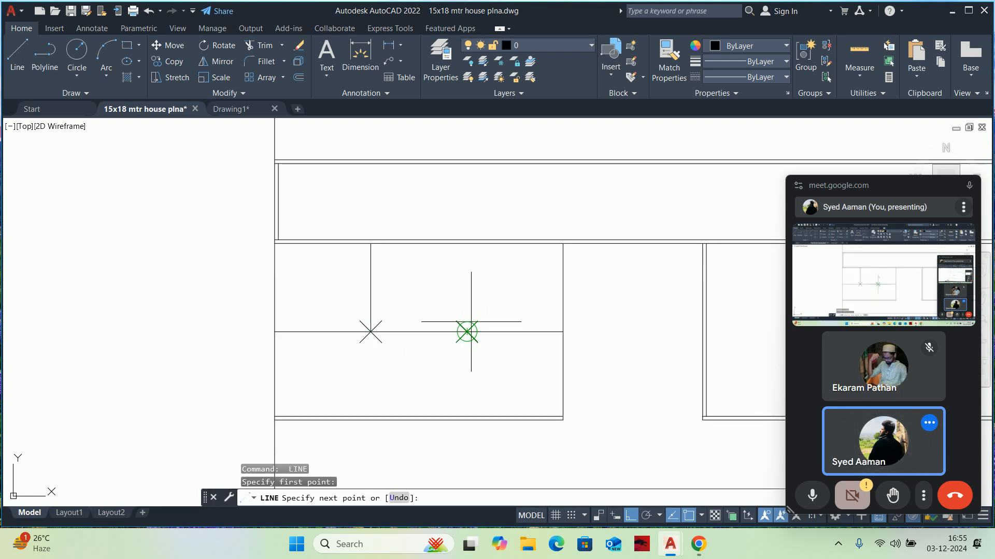
key("Escape")
key("Escape")
key("Escape")
key("Escape")
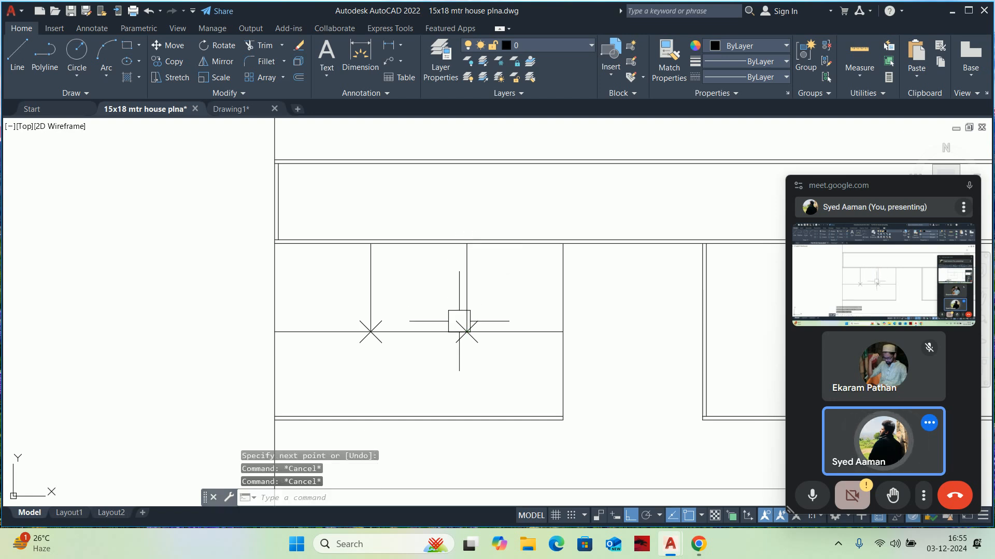
Extend both vertical divider lines down to the cabinet's bottom board
middle_click_drag(530, 319, 502, 293)
type("ex")
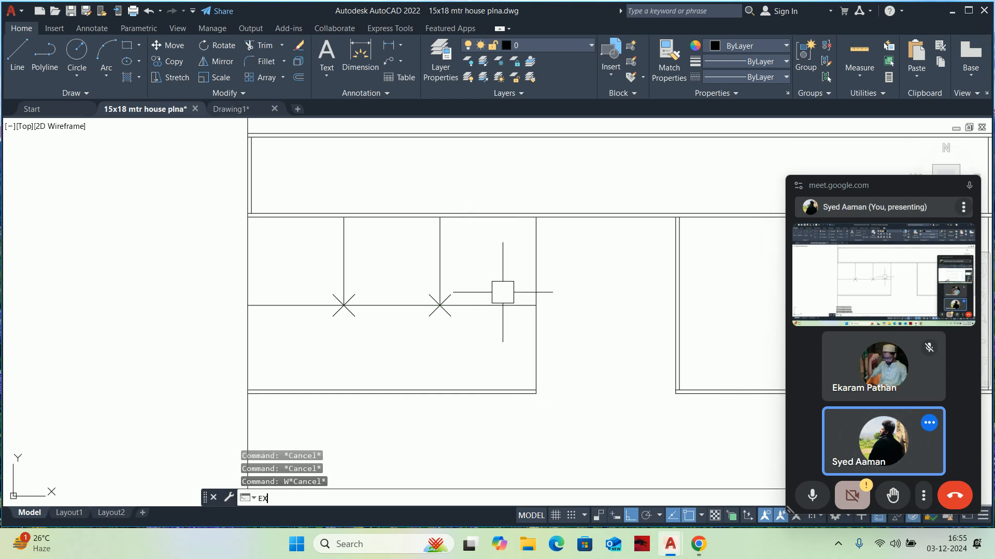
key("Return")
left_click(491, 282)
left_click(317, 282)
key("Escape")
Erase the two division points on the left hanging cabinet's horizontal line
left_click(319, 285)
left_click(467, 329)
key("Delete")
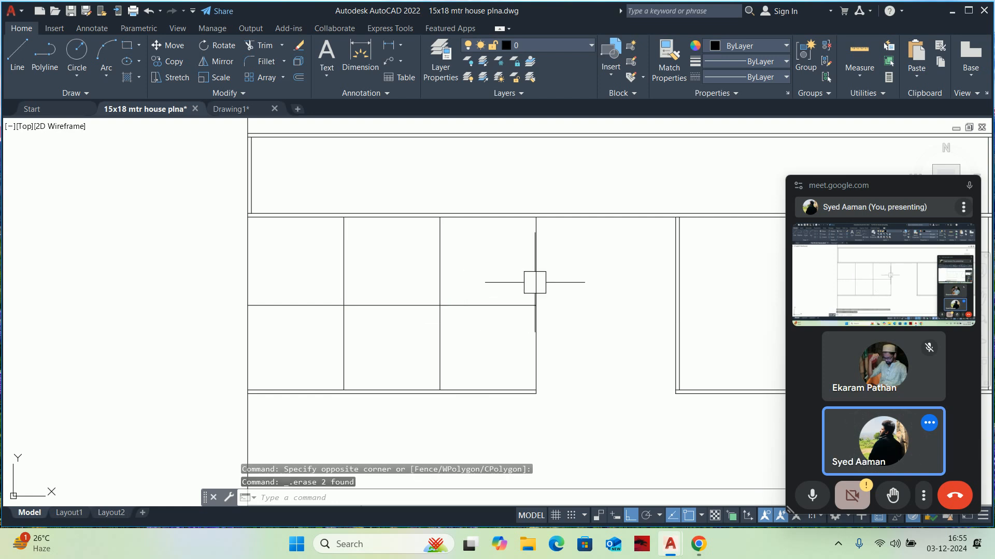
Offset the left hanging cabinet's right side line 20 inwards to form the side board
type("o")
key("Return")
type("20")
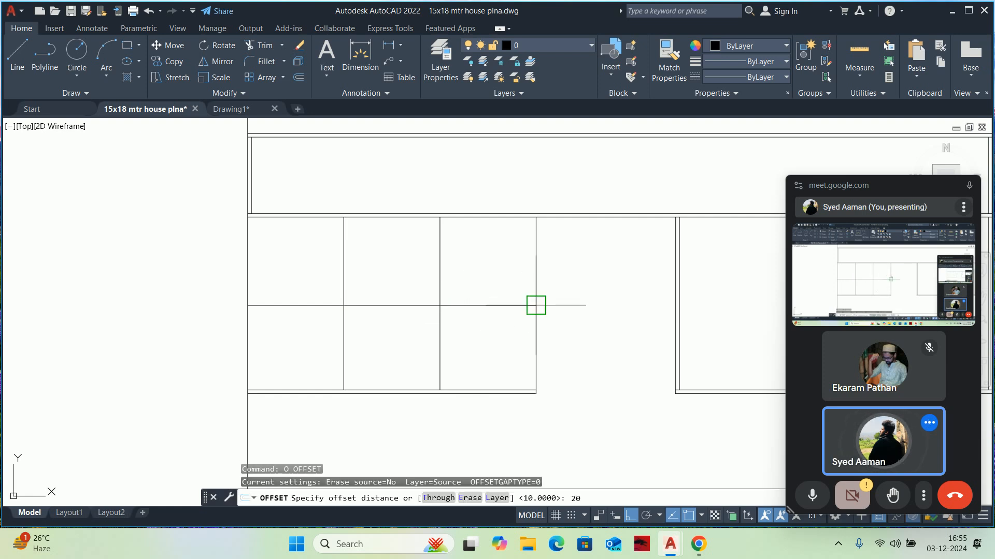
key("Return")
left_click(536, 295)
left_click(532, 266)
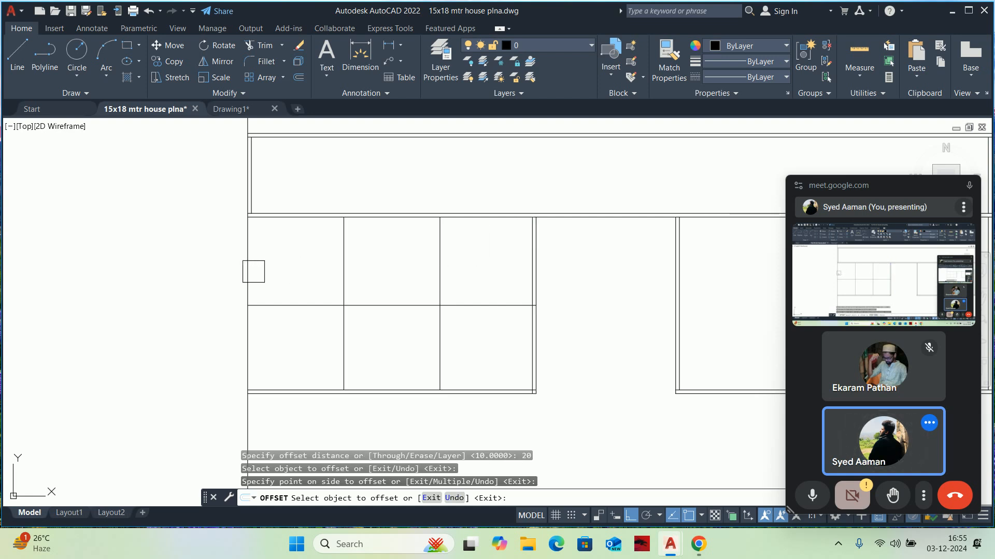
Draw the left side board's inner line from the upper unit's side board down to the left hanging cabinet's bottom board
key("Return")
type("l")
key("Return")
scroll(247, 218, "up", 2)
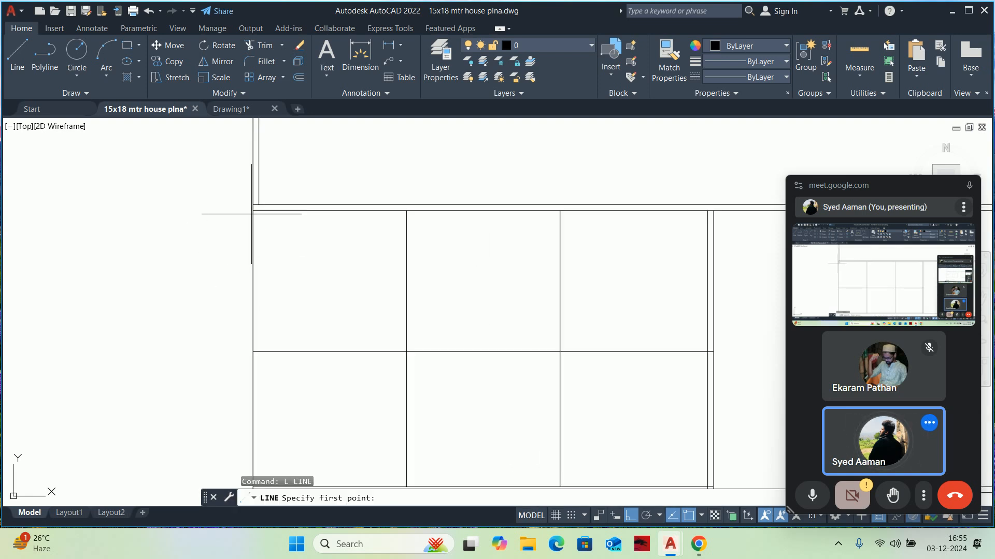
left_click(259, 206)
middle_click_drag(270, 354, 252, 402)
scroll(254, 330, "up", 2)
left_click(231, 380)
key("Return")
key("Escape")
key("Escape")
key("Escape")
middle_click_drag(253, 182, 261, 295)
scroll(250, 229, "up", 6)
type("tr")
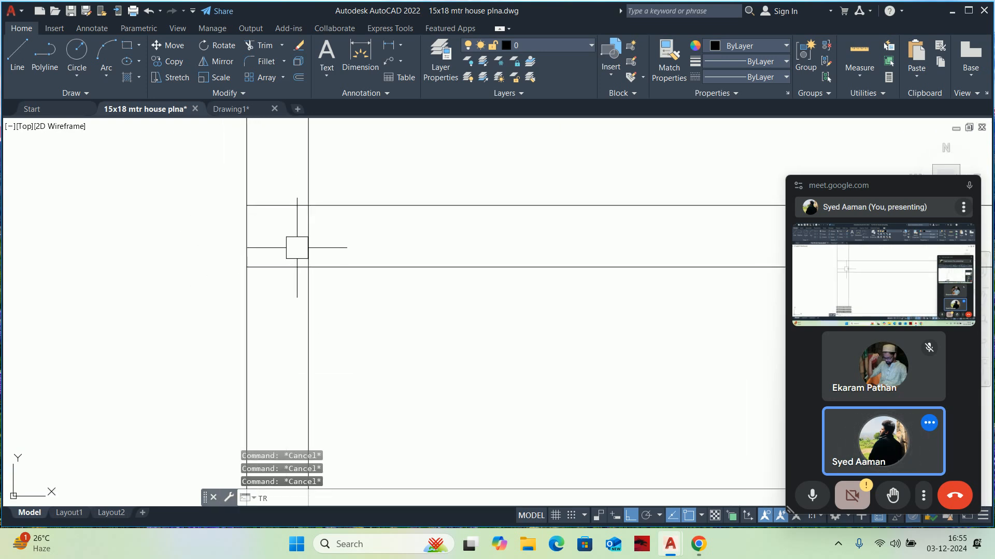
key("Return")
key("Escape")
key("Escape")
Measure the width and height of the middle section in the left hanging cabinet
scroll(311, 236, "down", 8)
key("Escape")
scroll(443, 343, "down", 2)
middle_click_drag(443, 343, 295, 279)
scroll(295, 280, "down", 2)
key("Escape")
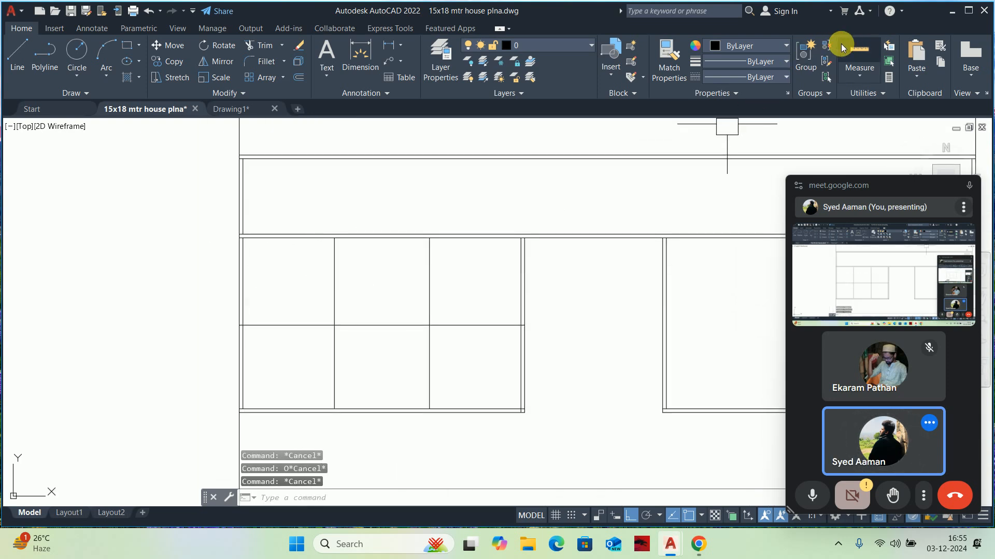
left_click(856, 54)
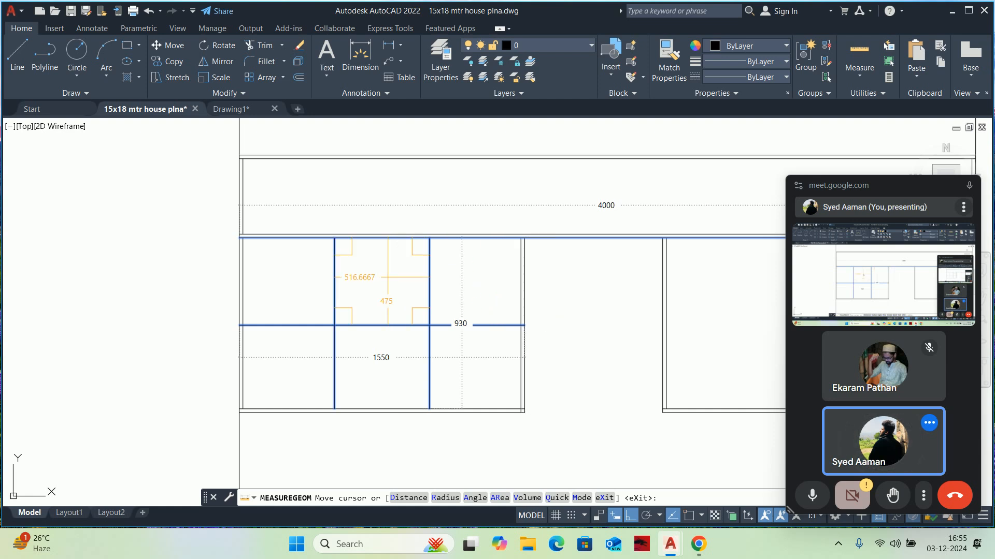
key("Escape")
type("o")
key("Return")
type("1")
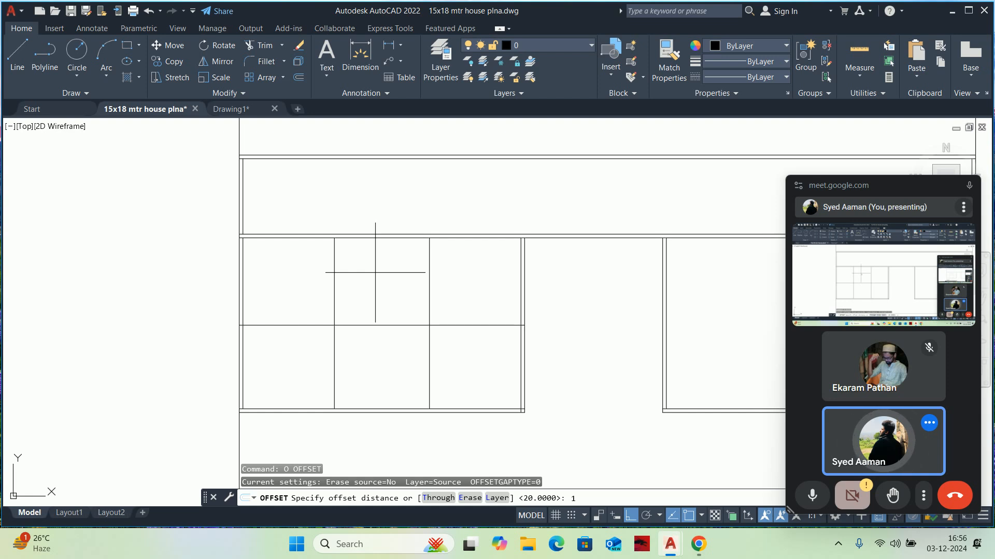
key("Escape")
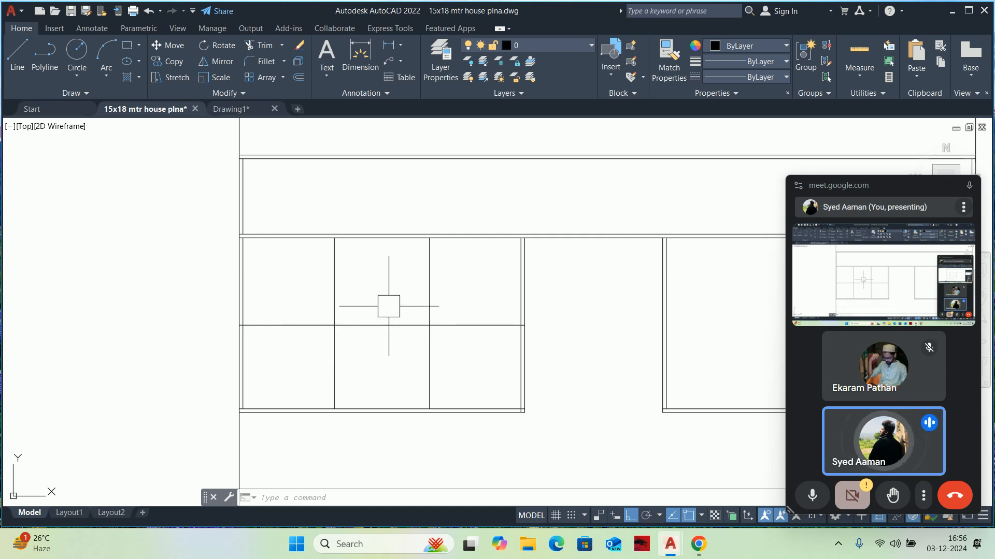
key("Escape")
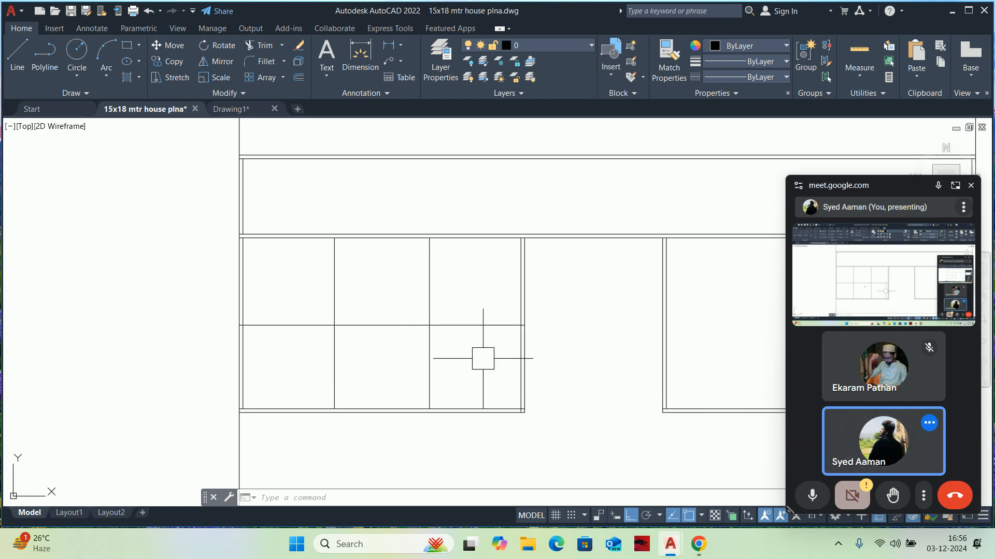
Shorten the horizontal line in the left hanging cabinet so its right end meets the right side board's inner face
scroll(471, 321, "up", 2)
left_click(528, 332)
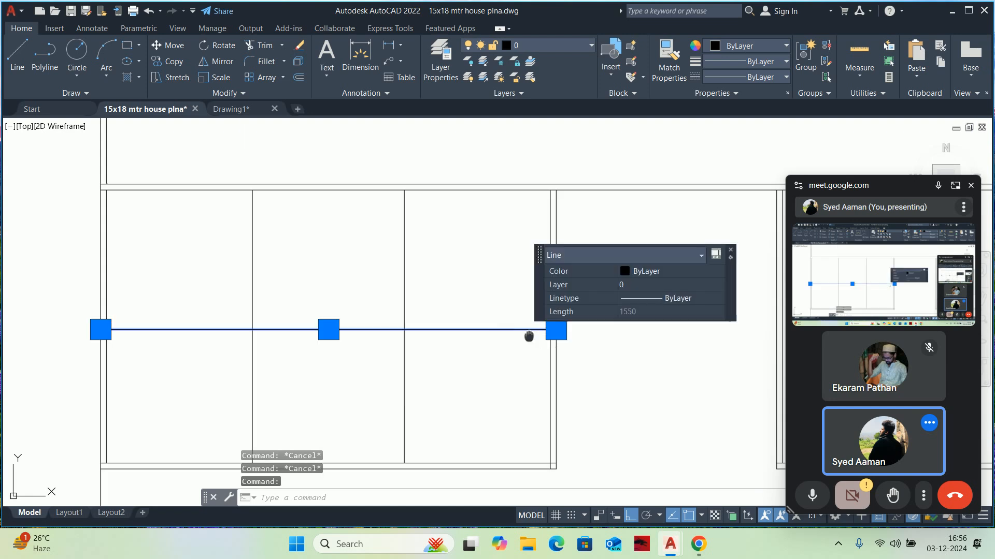
middle_click_drag(555, 329, 526, 381)
scroll(526, 382, "up", 2)
left_click(522, 381)
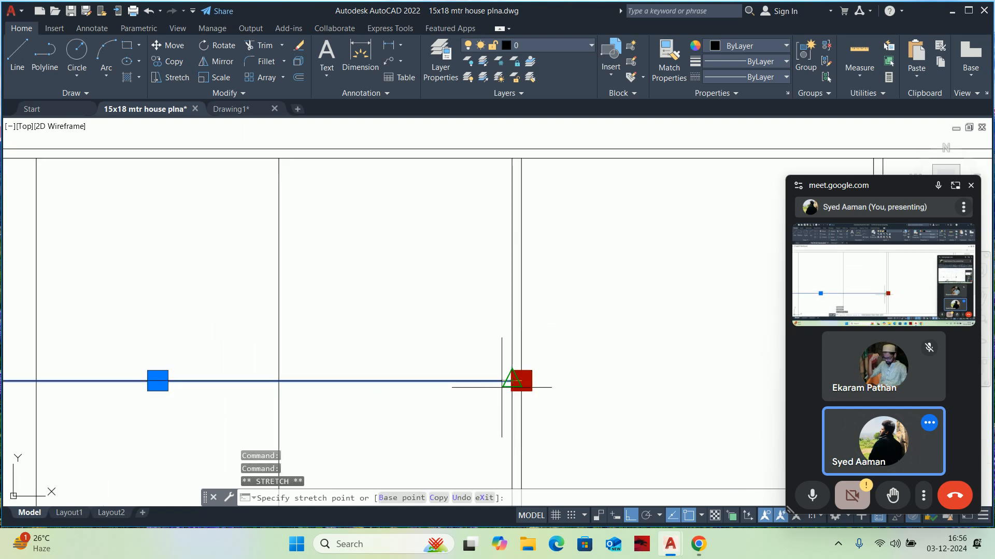
key("Escape")
key("Escape")
Erase the two vertical divider lines in the left hanging cabinet
scroll(490, 358, "down", 3)
left_click(451, 344)
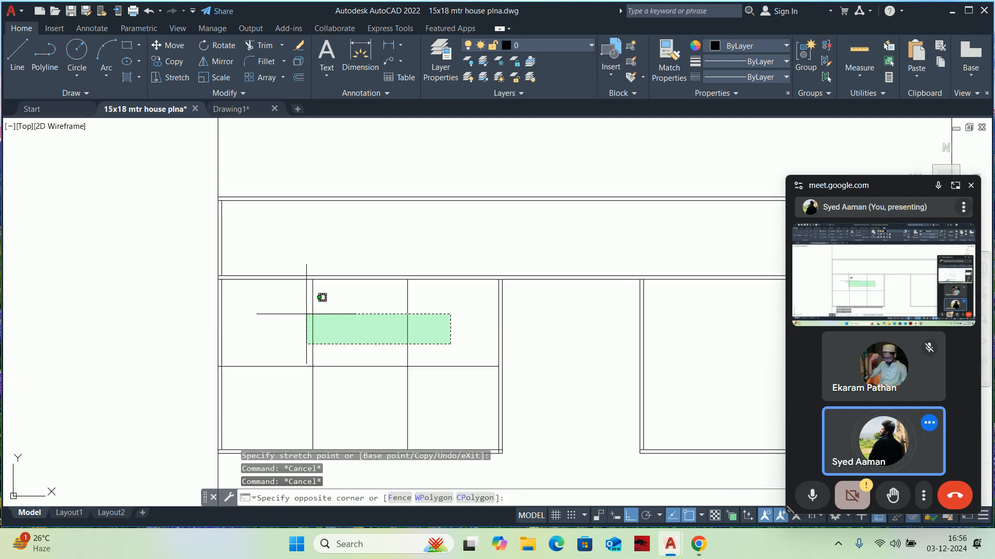
left_click(297, 313)
key("Delete")
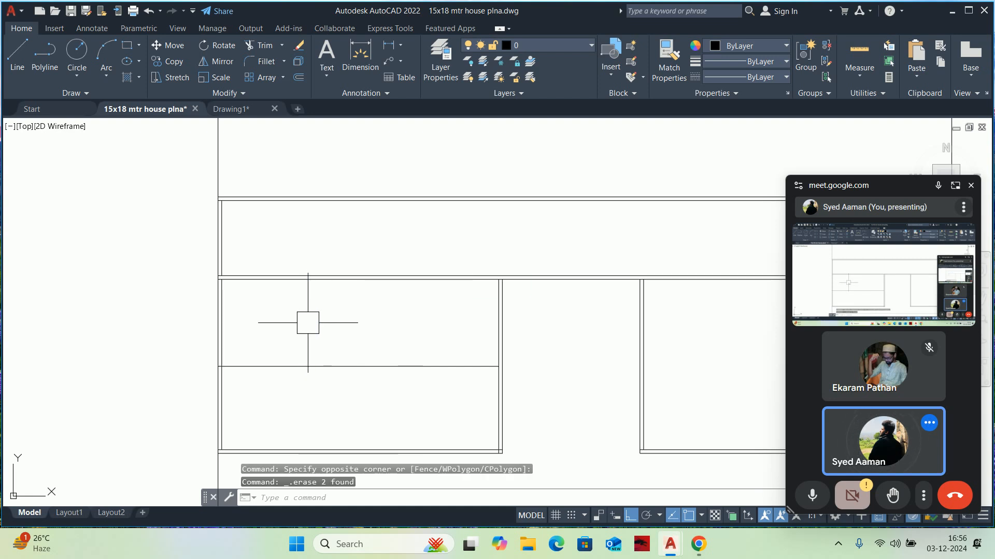
Divide the shortened horizontal line in the left hanging cabinet into 3 equal segments
type("div")
key("Return")
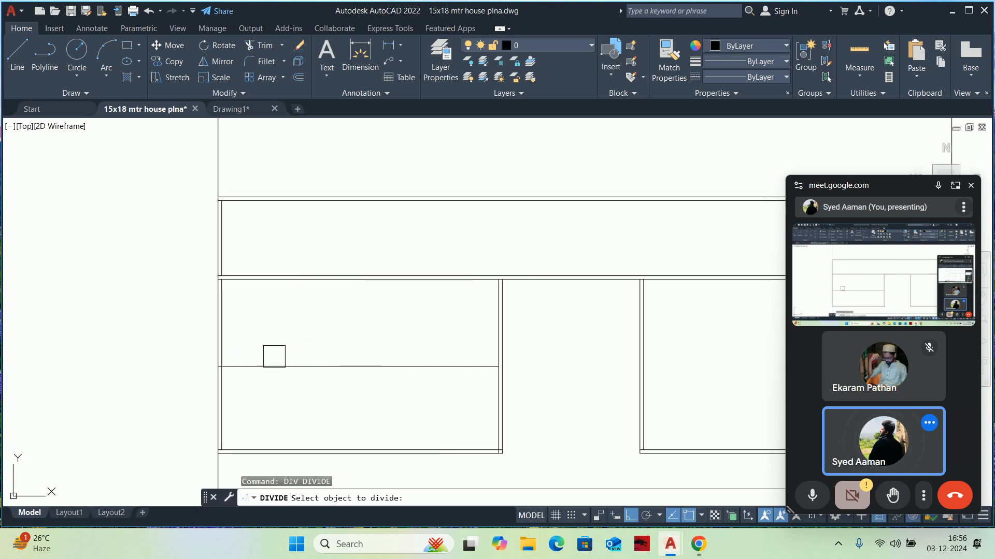
left_click(273, 365)
type("3")
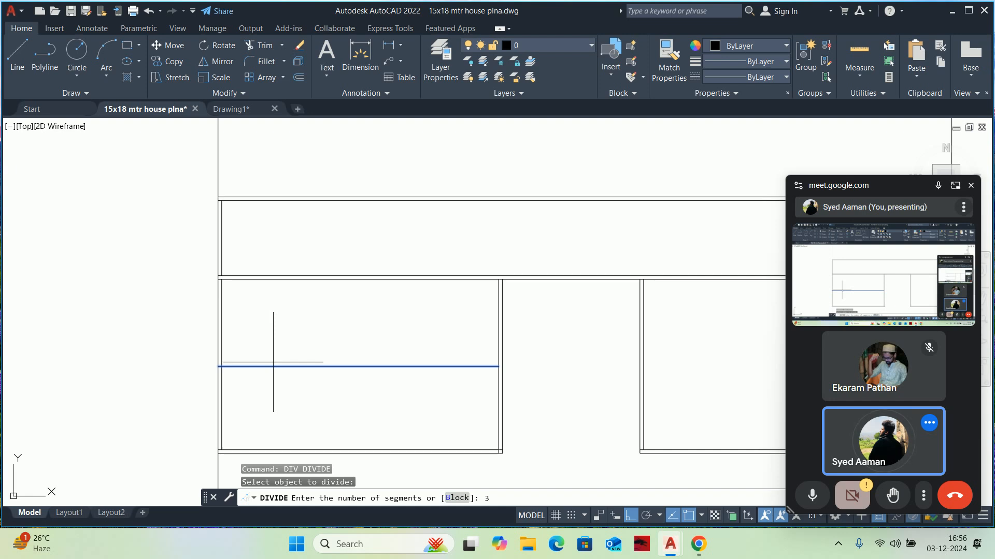
key("Return")
Draw a vertical line from the right division point up to the top board and extend it down to the bottom board
type("l")
key("Return")
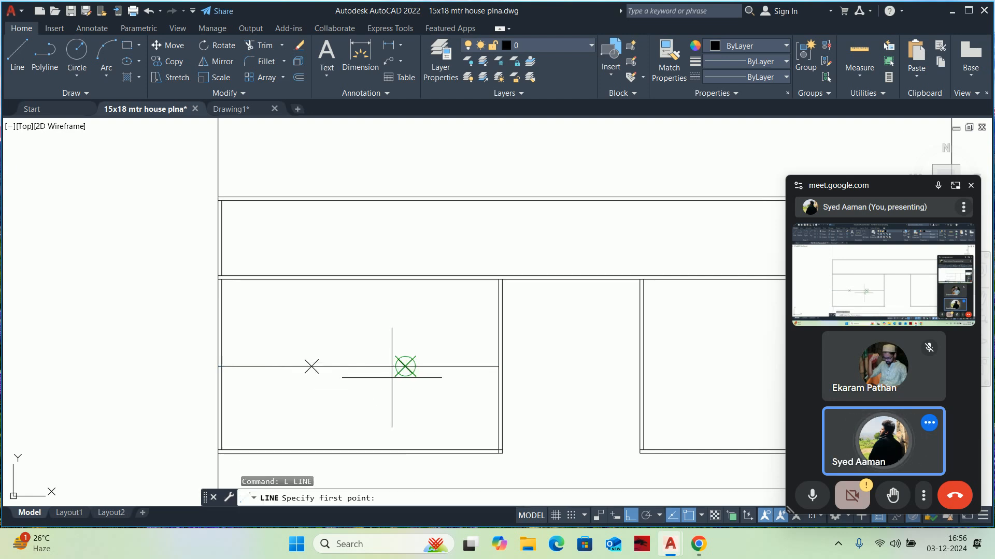
left_click(405, 367)
left_click(402, 282)
key("Return")
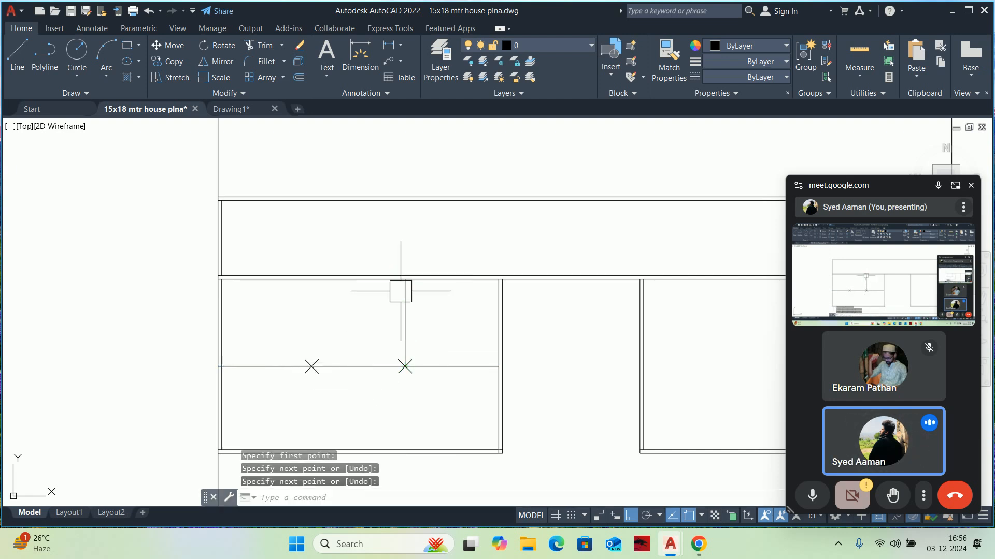
key("Escape")
key("Escape")
type("EX")
key("Return")
left_click(405, 344)
key("Escape")
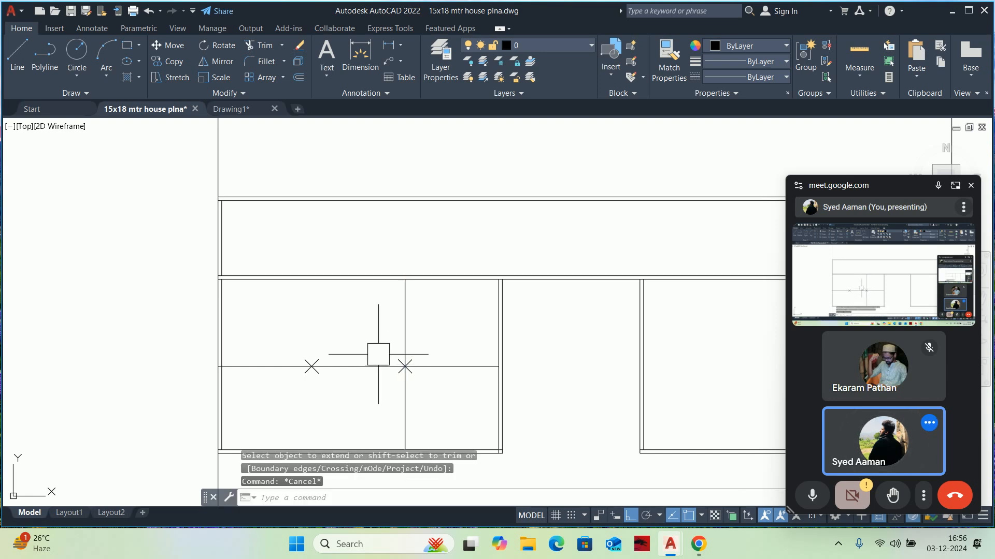
type("co")
key("Return")
left_click(403, 338)
key("Return")
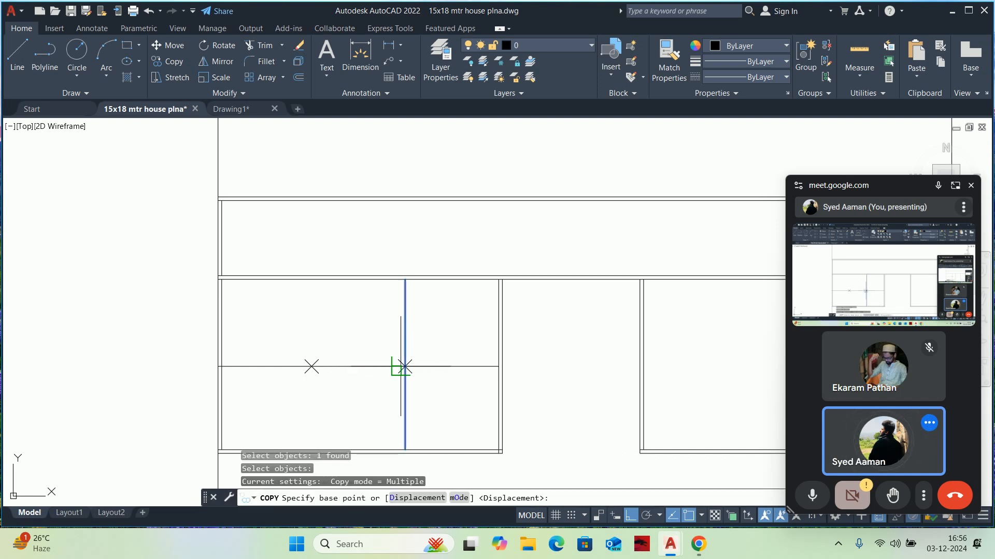
scroll(405, 363, "up", 4)
left_click(405, 363)
key("Escape")
key("Escape")
Copy the vertical divider line from the right division point to the left division point
key("Return")
left_click(405, 338)
key("Return")
left_click(405, 364)
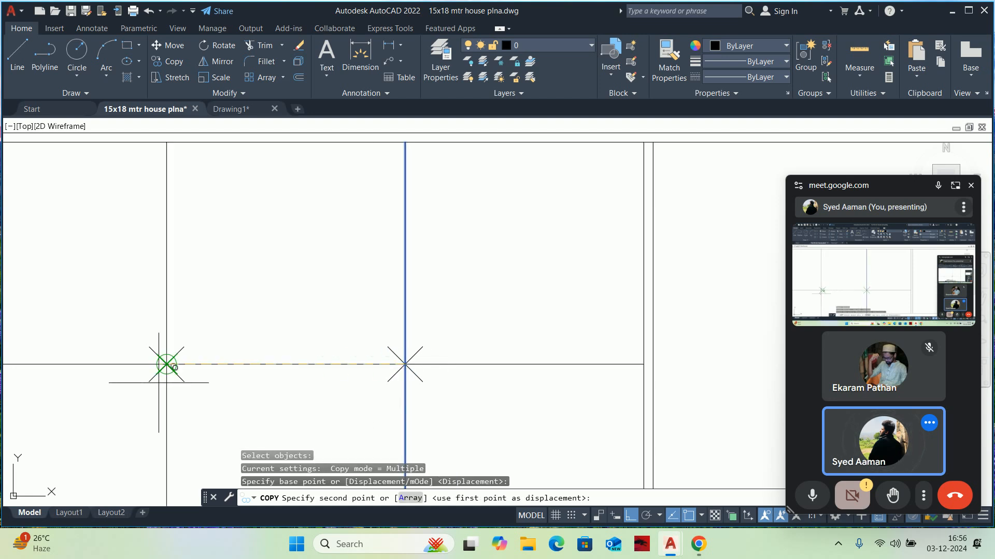
left_click(167, 364)
key("Escape")
Measure the clear width of the left section in the left hanging cabinet
scroll(340, 386, "down", 2)
middle_click_drag(339, 386, 406, 356)
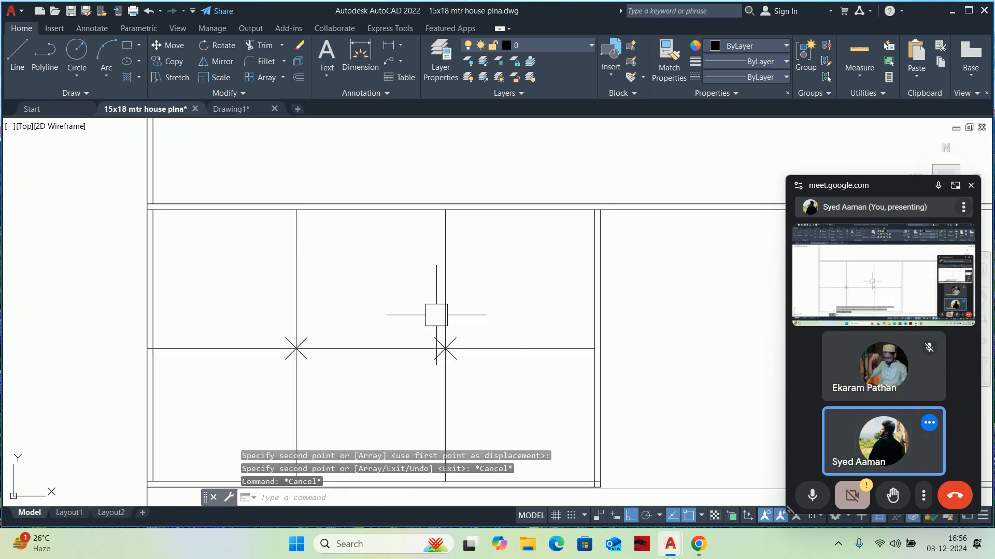
left_click(859, 52)
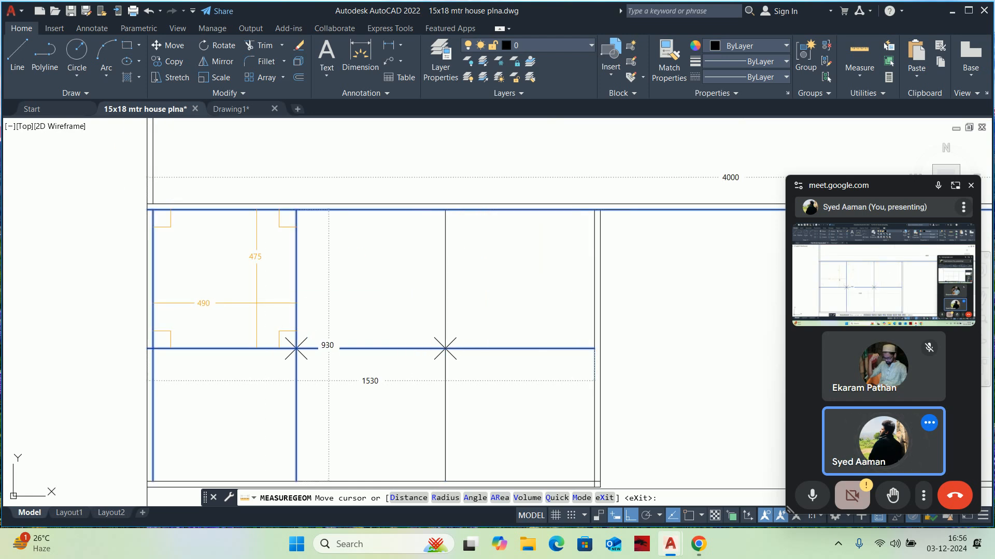
key("Escape")
key("Escape")
key("Escape")
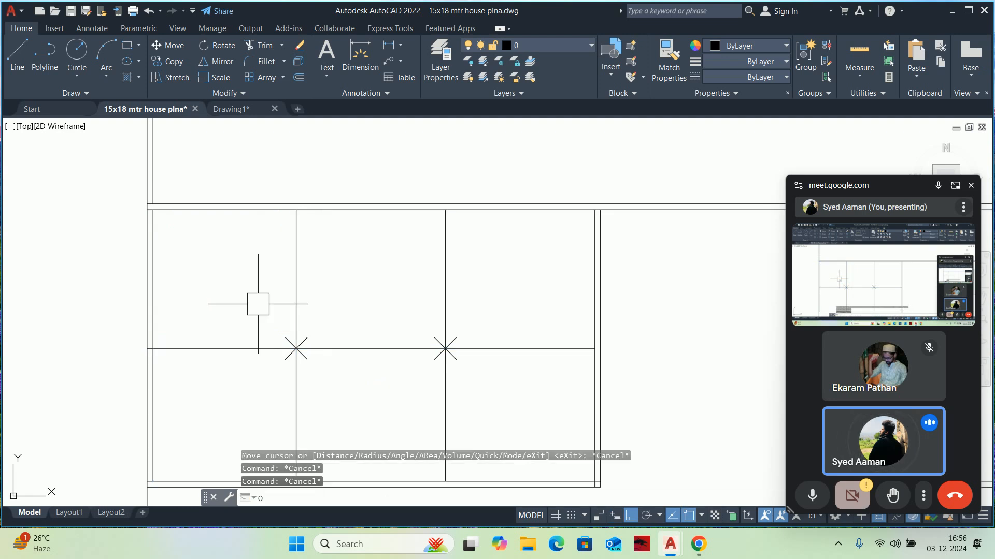
key("Return")
type("20")
key("Return")
key("Escape")
Offset the left divider line 10 to the right
key("Return")
type("10")
key("Return")
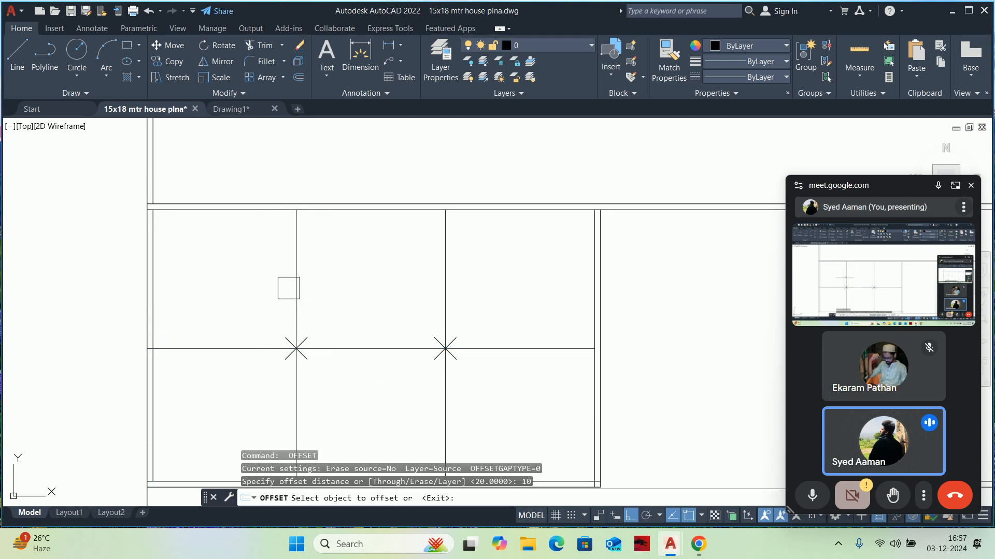
left_click(289, 288)
left_click(337, 284)
key("Escape")
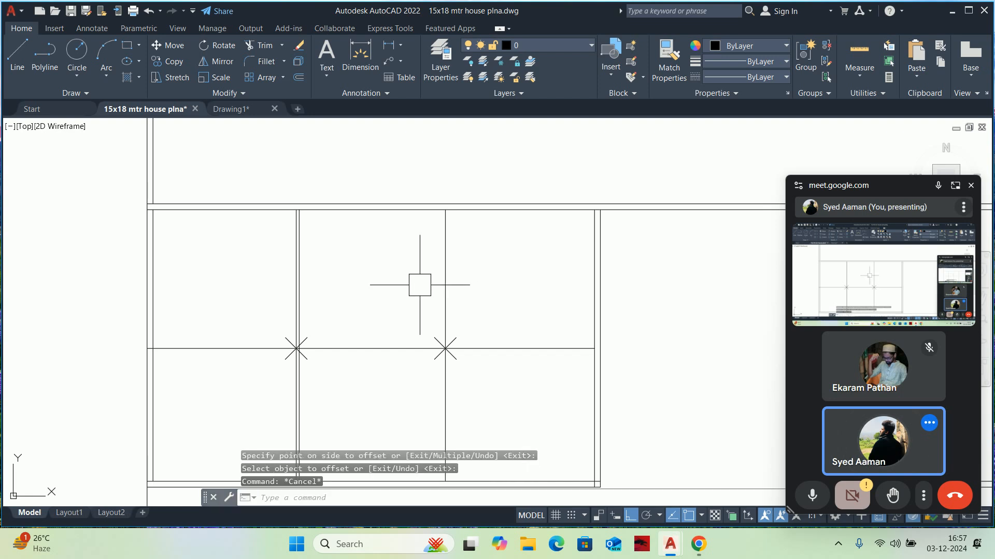
Measure the cabinet's right section and offset the right divider line 10 to both sides
left_click(859, 50)
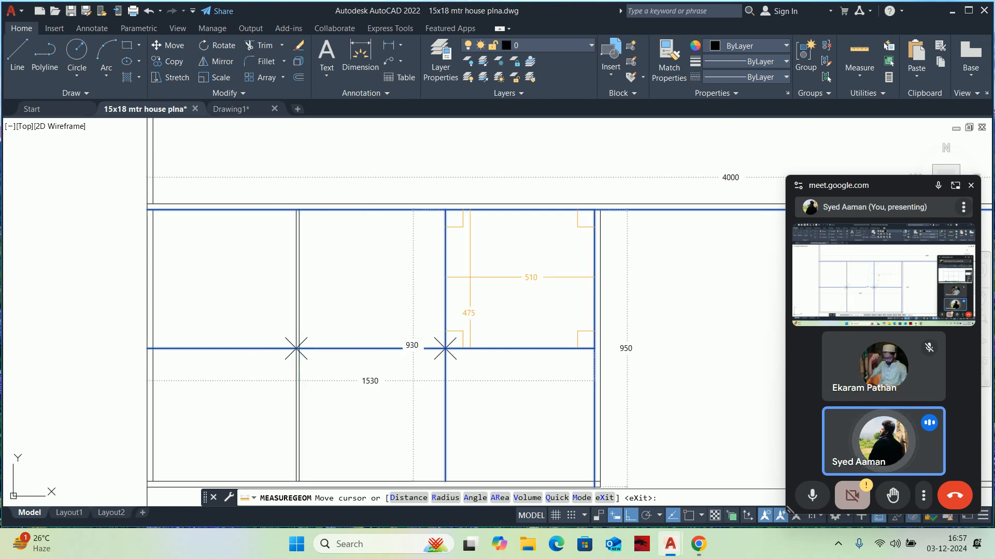
key("Escape")
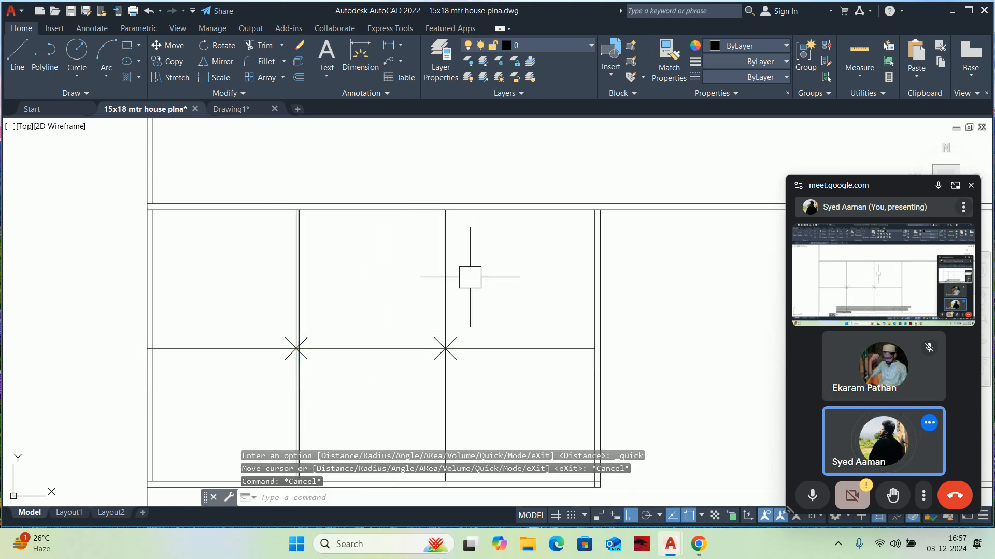
type("o")
key("Return")
type("10")
key("Return")
left_click(444, 264)
left_click(415, 265)
scroll(440, 254, "up", 5)
left_click(481, 229)
left_click(542, 226)
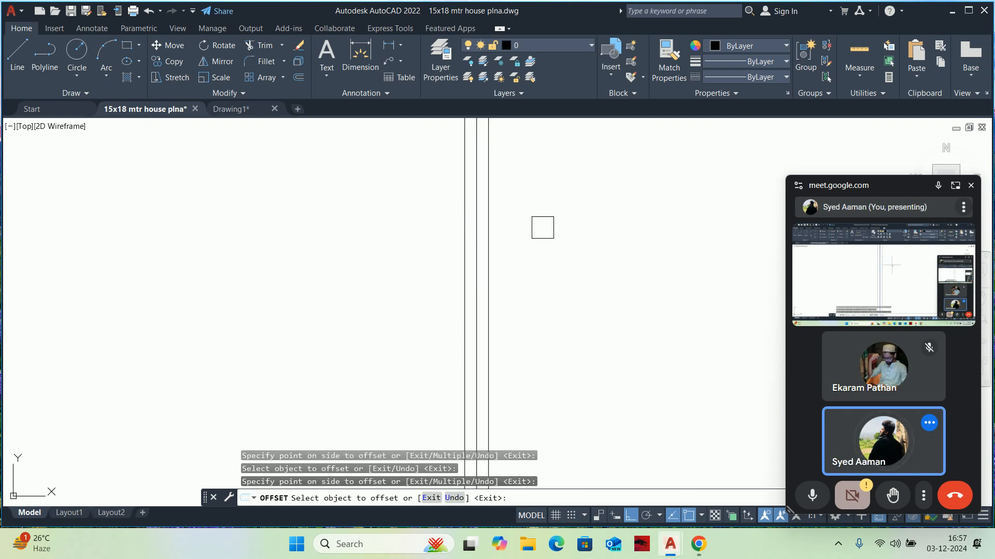
scroll(484, 221, "up", 2)
key("Escape")
key("Escape")
key("Escape")
Erase the middle line of the right divider, leaving the two offset lines as board faces
left_click(481, 215)
scroll(471, 222, "down", 3)
key("Delete")
key("Escape")
left_click(289, 286)
key("Escape")
key("Escape")
Offset the left divider's right-hand line another 10 to the right
type("o")
key("Return")
key("Return")
scroll(321, 283, "up", 4)
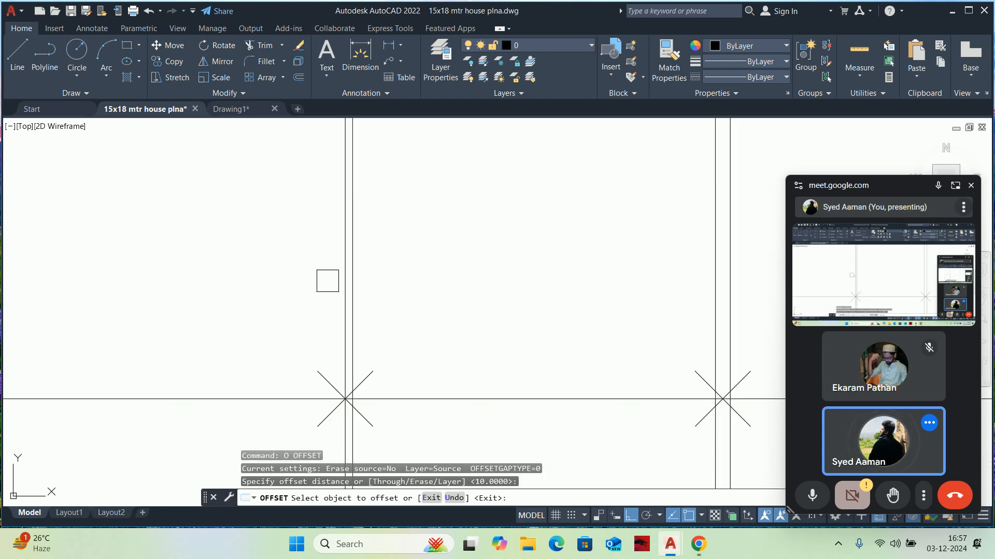
left_click(357, 274)
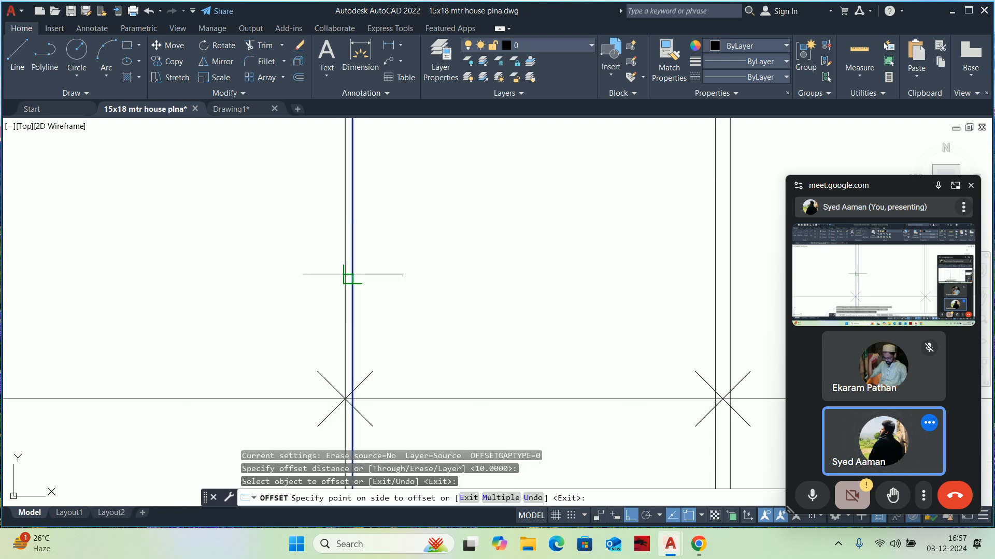
key("Escape")
key("Escape")
Erase the middle line of the left divider so only its two outer lines remain
scroll(358, 298, "down", 3)
left_click(343, 309)
scroll(361, 321, "down", 2)
key("Delete")
Erase the two division points on the left hanging cabinet's horizontal line, keeping the divider boards
scroll(361, 321, "down", 4)
left_click(315, 311)
left_click(426, 346)
key("Delete")
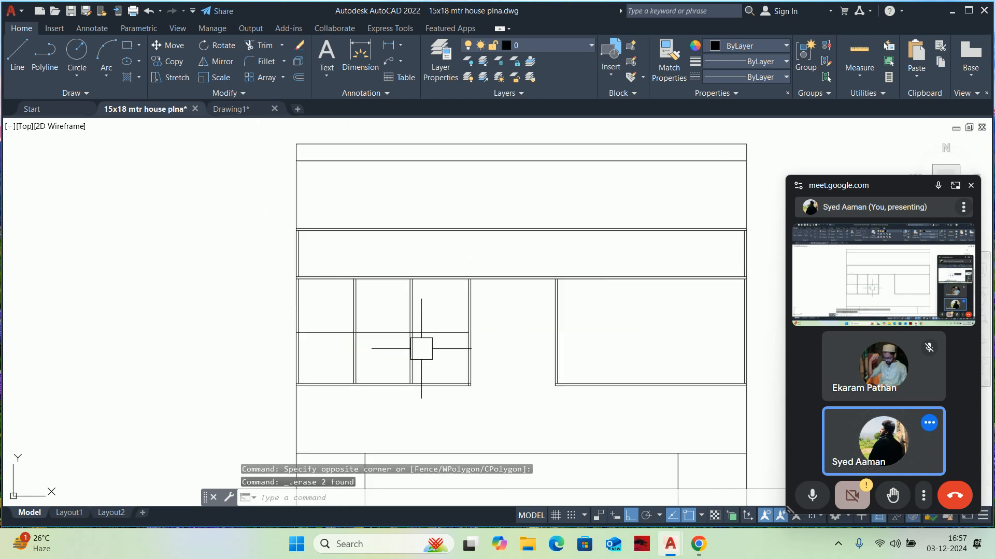
Measure the clear widths of the left hanging cabinet's sections between the divider boards
scroll(401, 341, "up", 6)
scroll(399, 304, "down", 3)
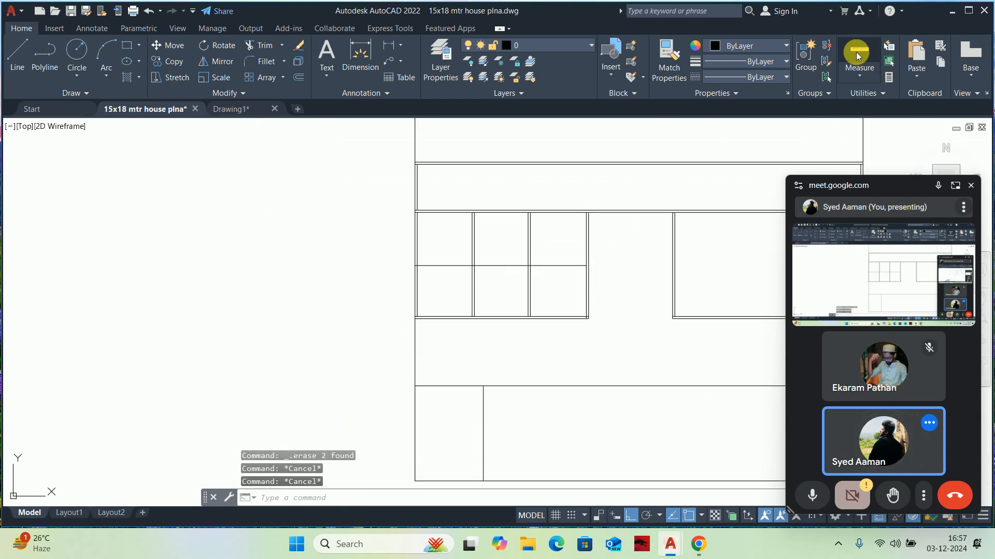
left_click(860, 51)
scroll(427, 257, "up", 2)
middle_click_drag(454, 238, 333, 262)
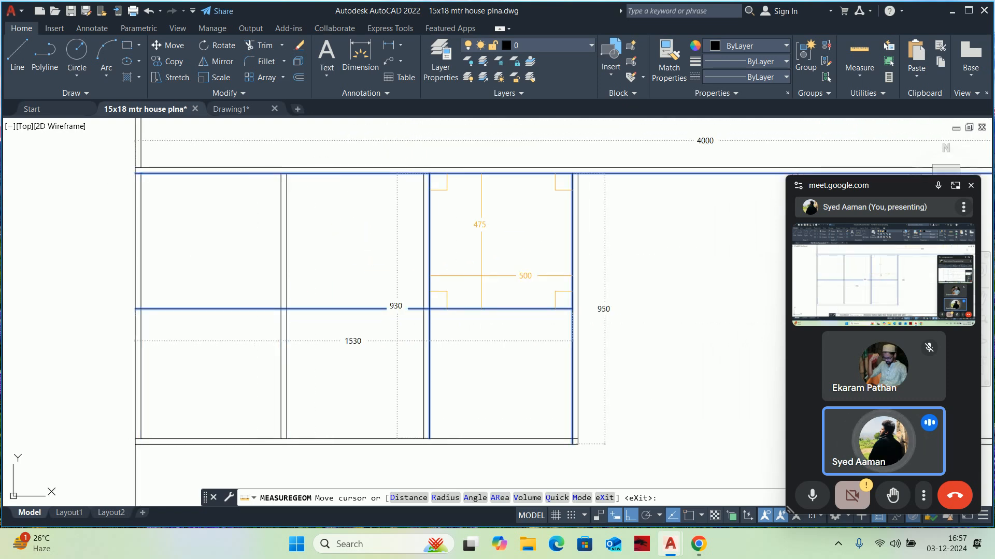
key("Escape")
key("Escape")
Stretch the right divider board of the left hanging cabinet 10 to the right
scroll(461, 285, "down", 2)
type("s")
key("Return")
left_click(456, 414)
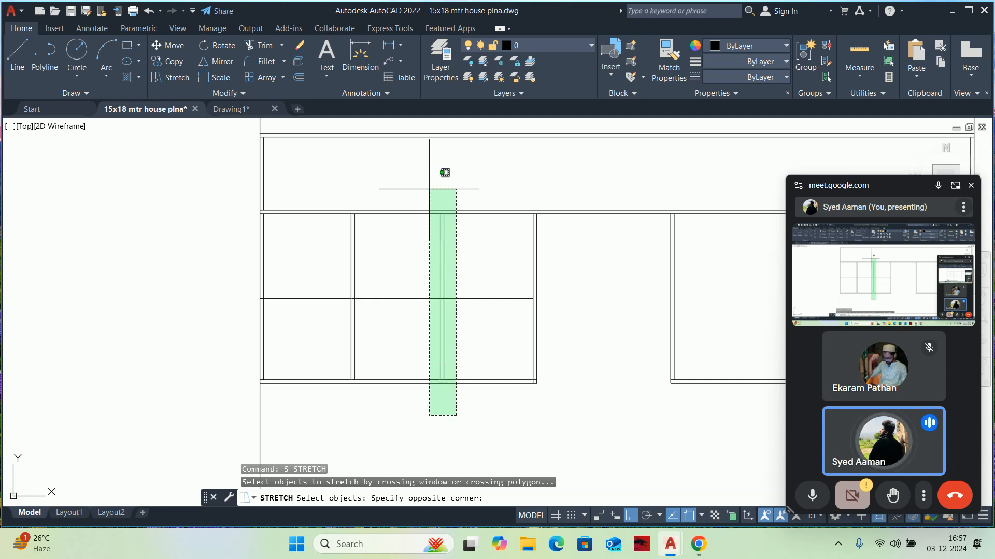
left_click(428, 200)
key("Return")
left_click(411, 176)
type("10")
key("Return")
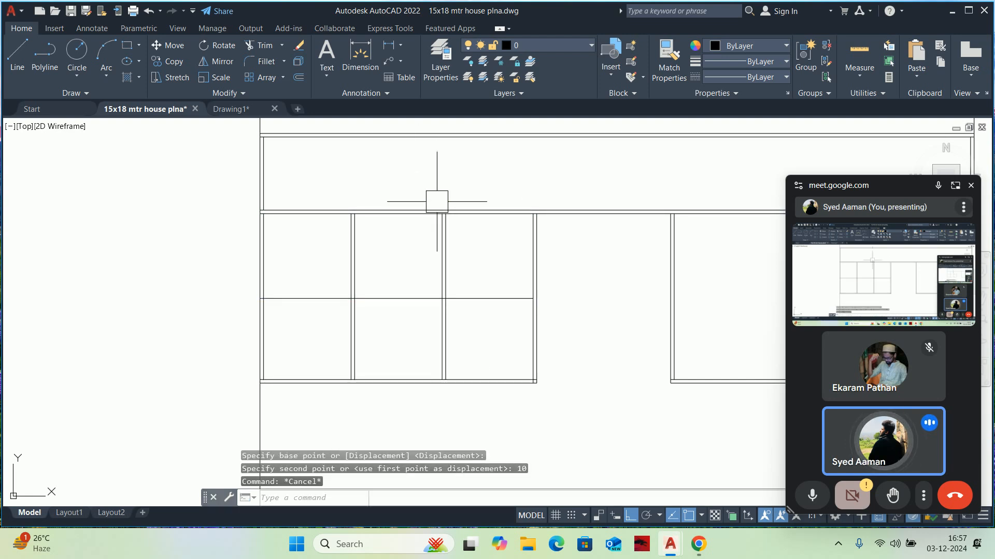
Measure the left hanging cabinet's first section and erase the horizontal construction line running across the cabinet
left_click(860, 55)
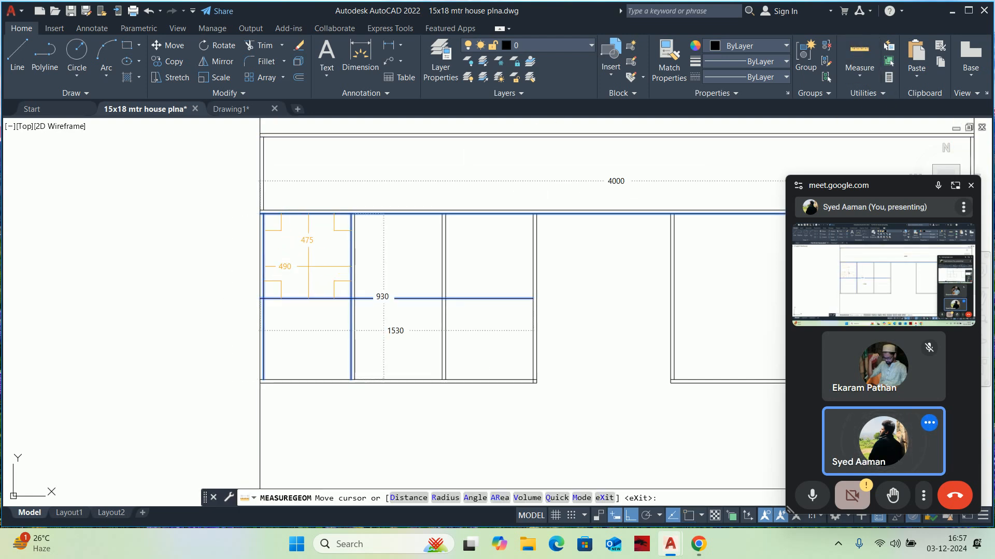
key("Escape")
left_click(471, 297)
key("Delete")
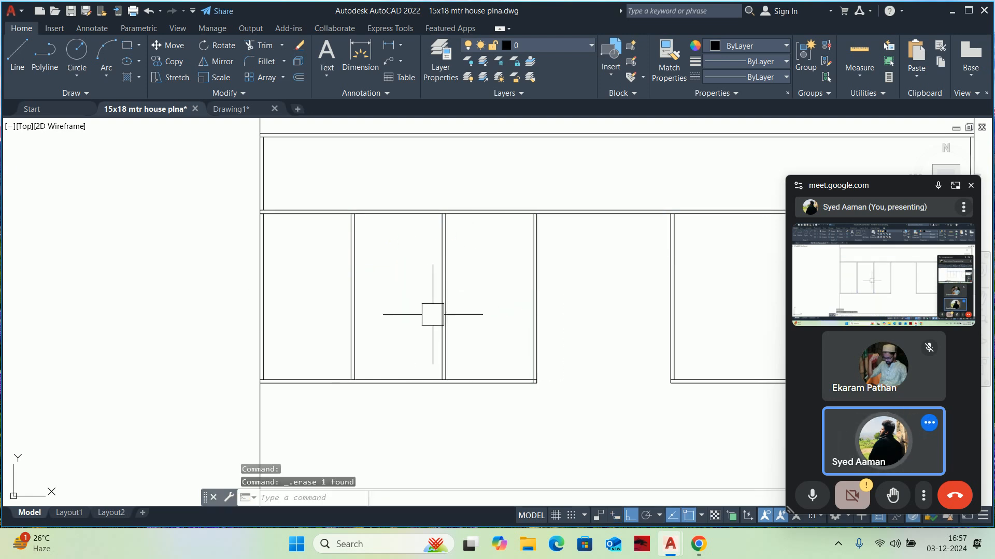
key("Escape")
key("Escape")
key("Escape")
Draw a horizontal construction line across the right hanging cabinet at mid-height, between the inner faces of its side boards
middle_click_drag(451, 314, 335, 324)
scroll(335, 325, "down", 2)
middle_click_drag(465, 337, 366, 337)
scroll(412, 327, "up", 2)
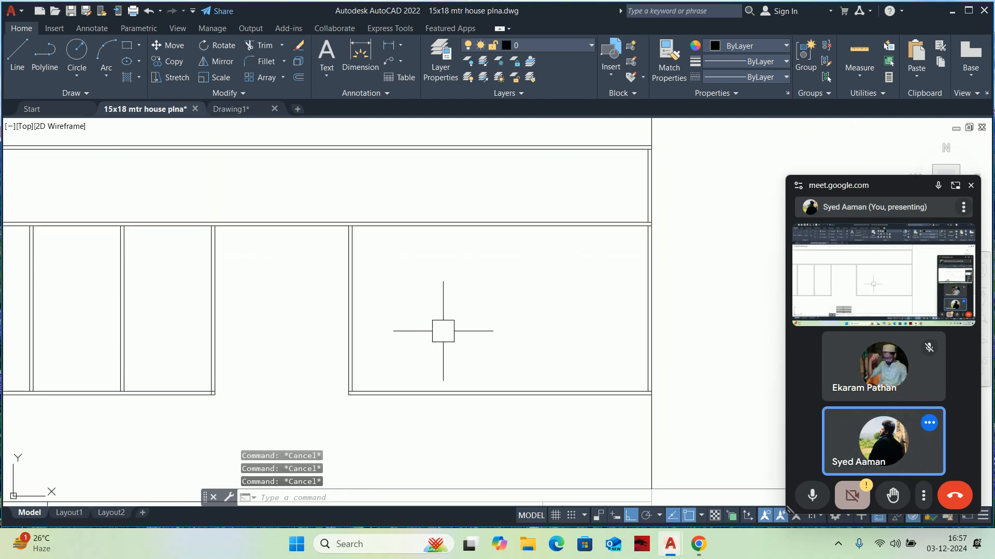
key("Return")
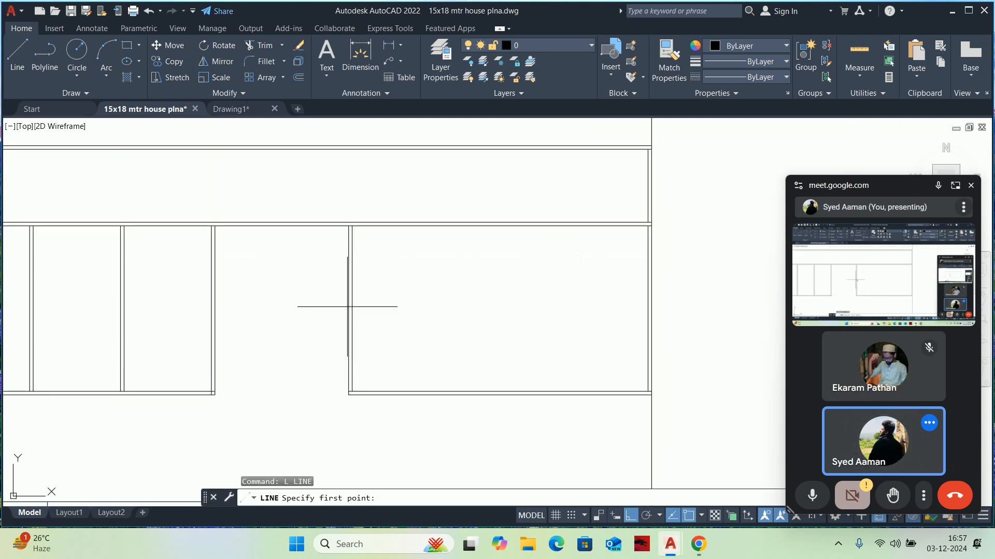
left_click(352, 309)
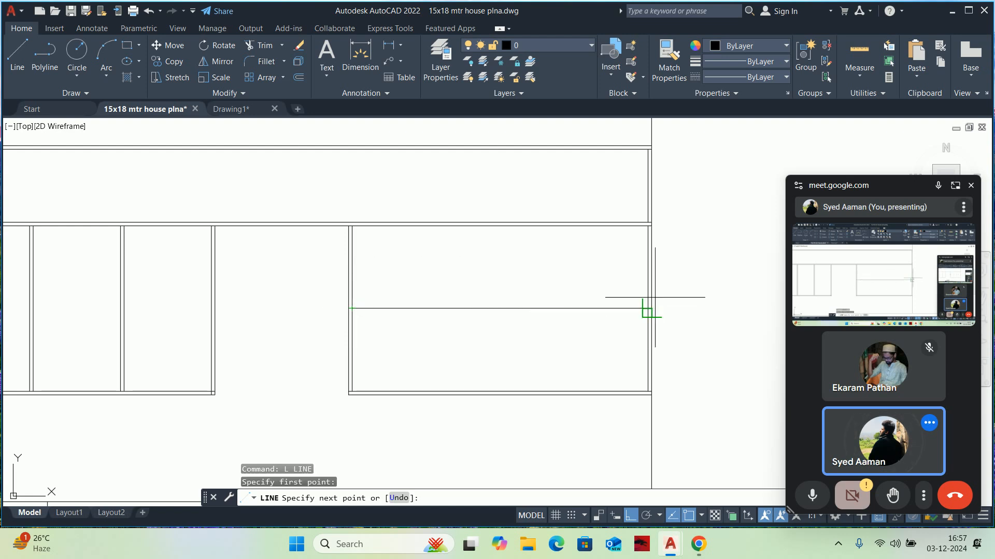
left_click(648, 309)
key("Escape")
key("Escape")
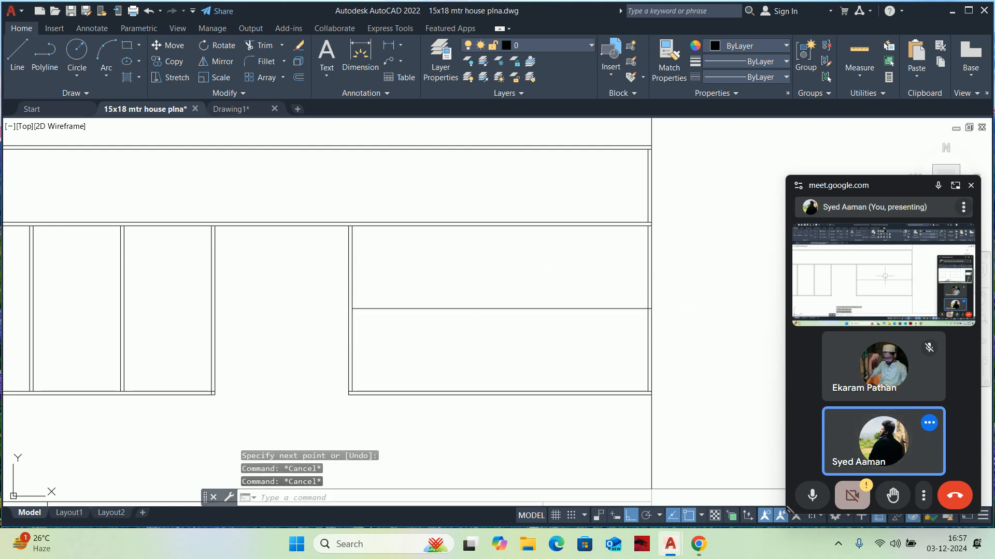
Divide the right hanging cabinet's horizontal line into 3 equal segments
key("Escape")
type("DIV")
key("Return")
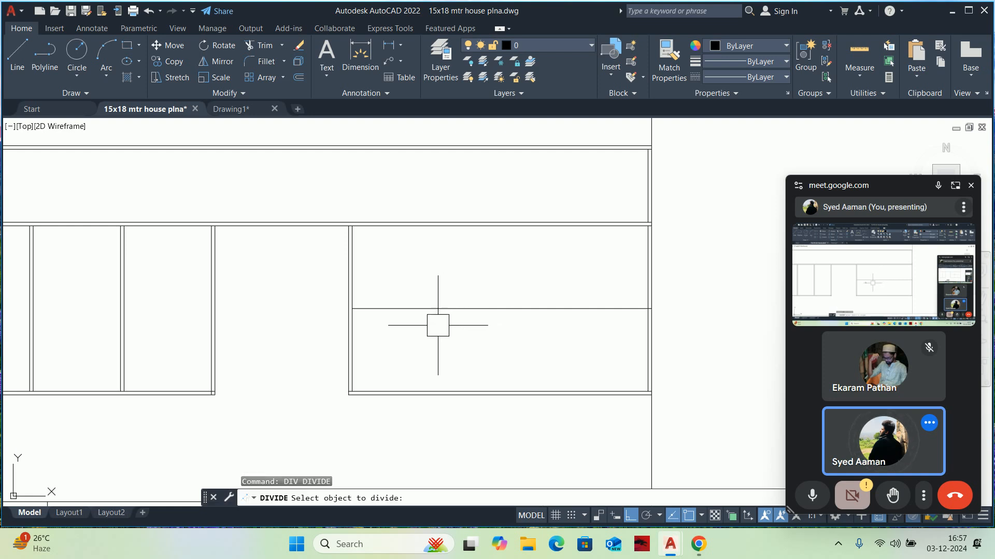
left_click(397, 311)
type("3")
key("Return")
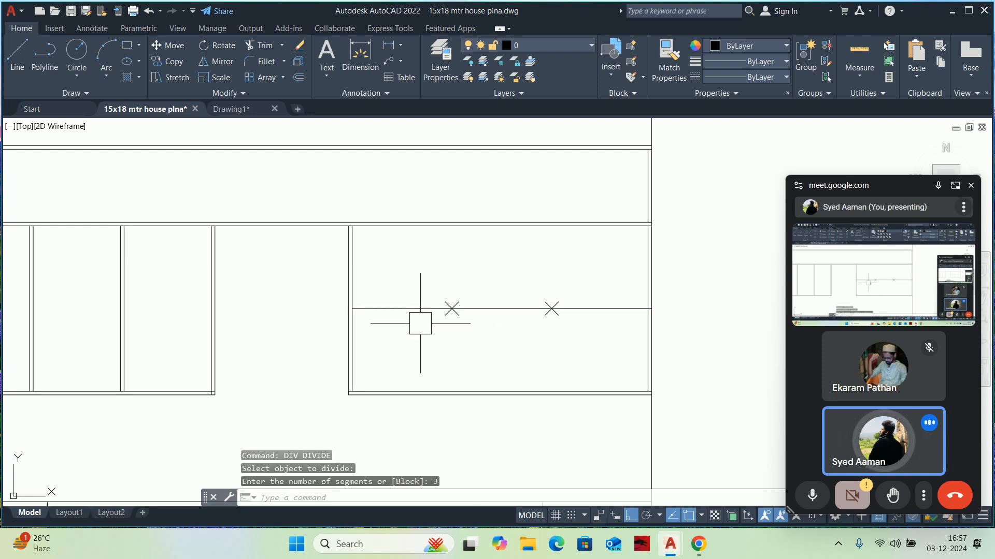
Draw a vertical line from the first division point up to the cabinet's top board and extend it down to the bottom board
type("L")
key("Return")
left_click(451, 309)
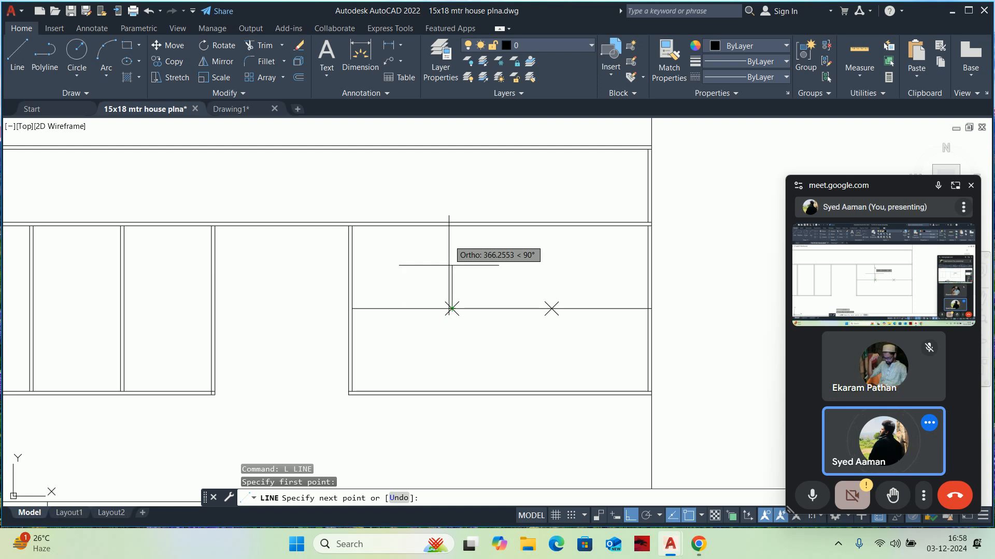
left_click(452, 226)
key("Escape")
key("Escape")
type("EX")
key("Return")
left_click(452, 298)
key("Escape")
Copy the full-height vertical line from the first division point to the second one
type("CO")
key("Return")
left_click(451, 313)
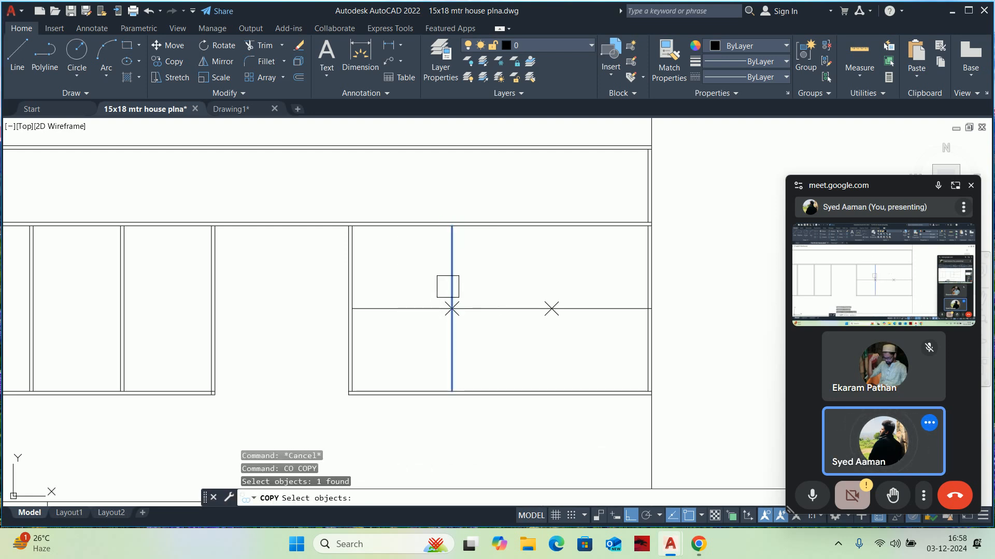
key("Return")
scroll(452, 310, "up", 2)
scroll(458, 311, "up", 2)
left_click(452, 310)
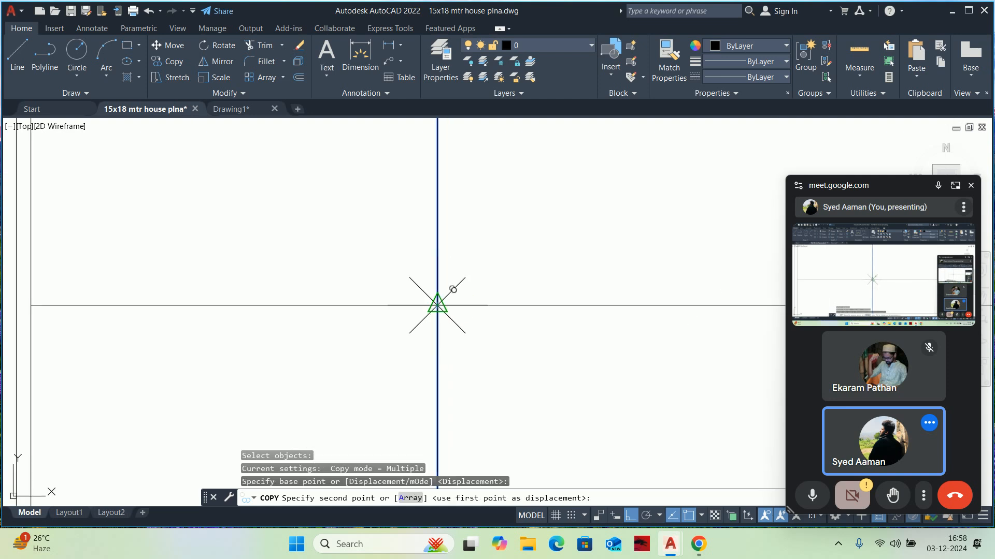
scroll(446, 303, "down", 4)
left_click(545, 313)
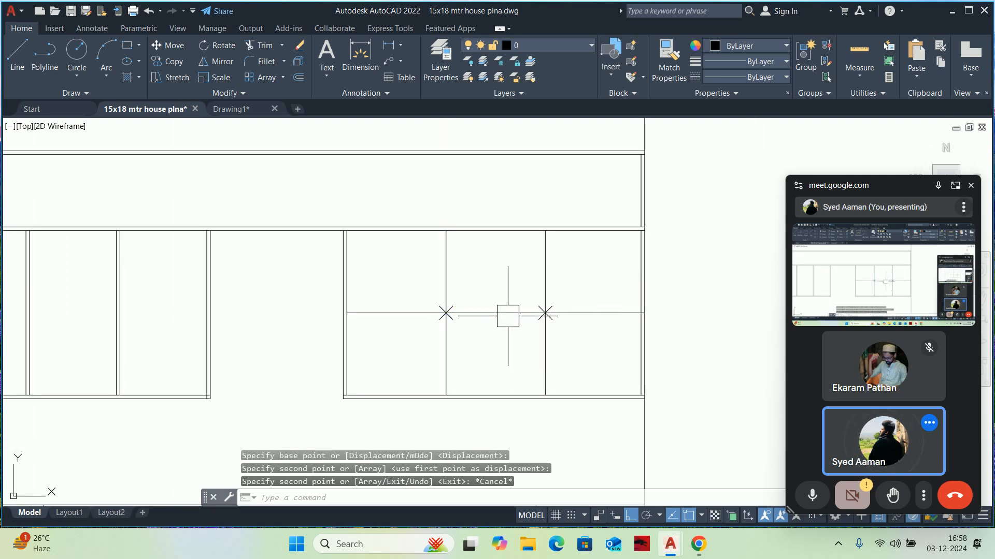
key("Escape")
key("Escape")
key("Escape")
Measure the right hanging cabinet's last section and offset the second vertical line 20 to the left as a divider board
left_click(869, 44)
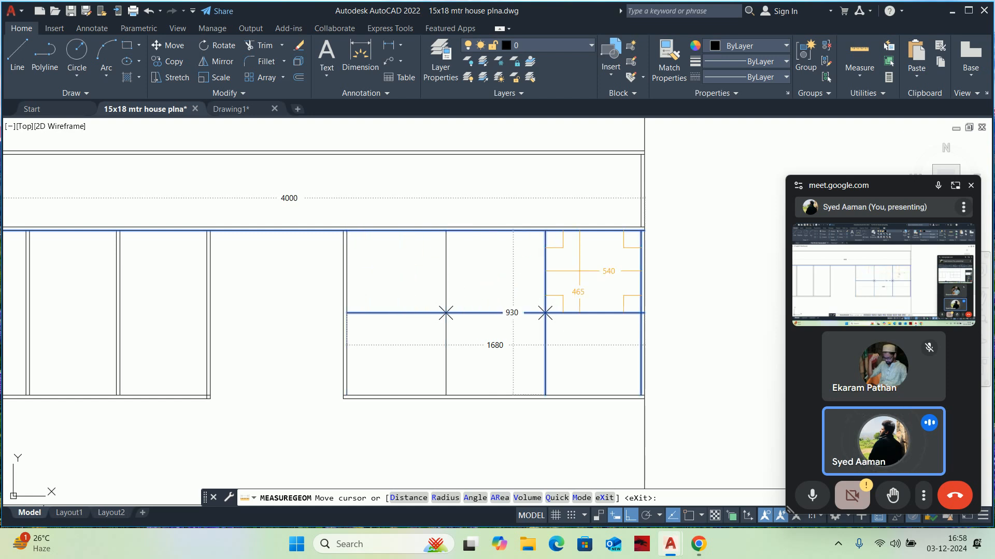
key("Escape")
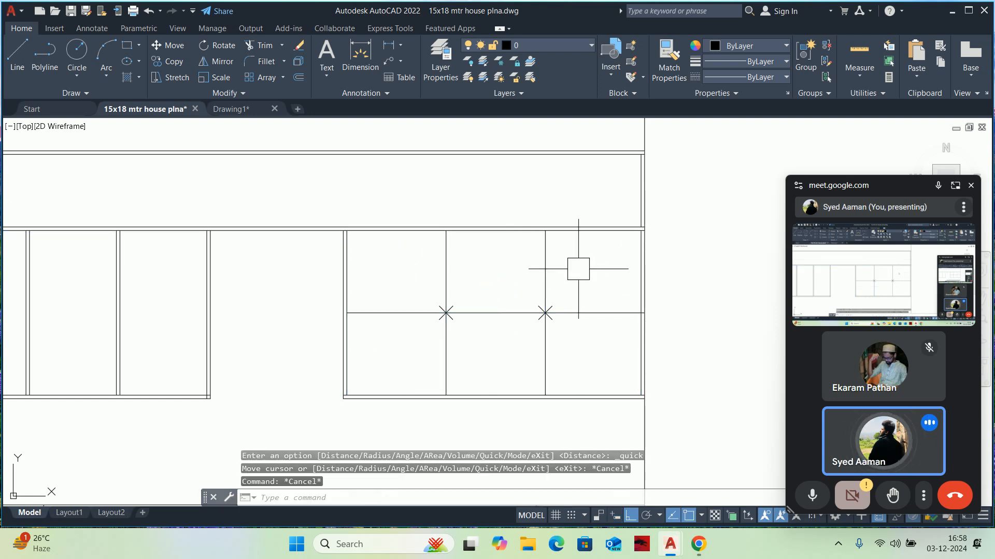
type("o")
key("Return")
type("20")
key("Return")
left_click(545, 256)
left_click(467, 246)
key("Escape")
key("Escape")
Measure the right hanging cabinet's middle section and offset the first vertical line 20 to the left
left_click(863, 57)
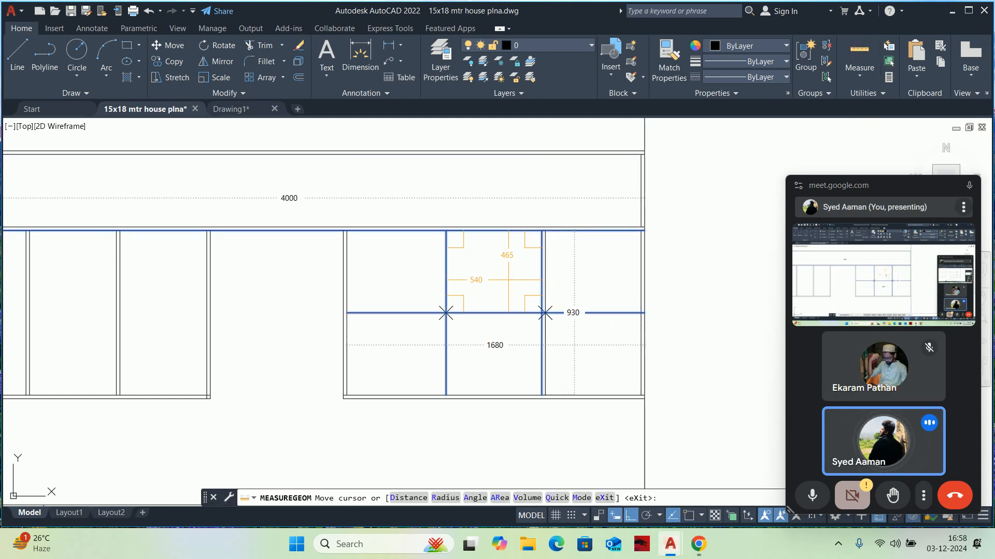
key("Escape")
type("o")
key("Return")
type("2")
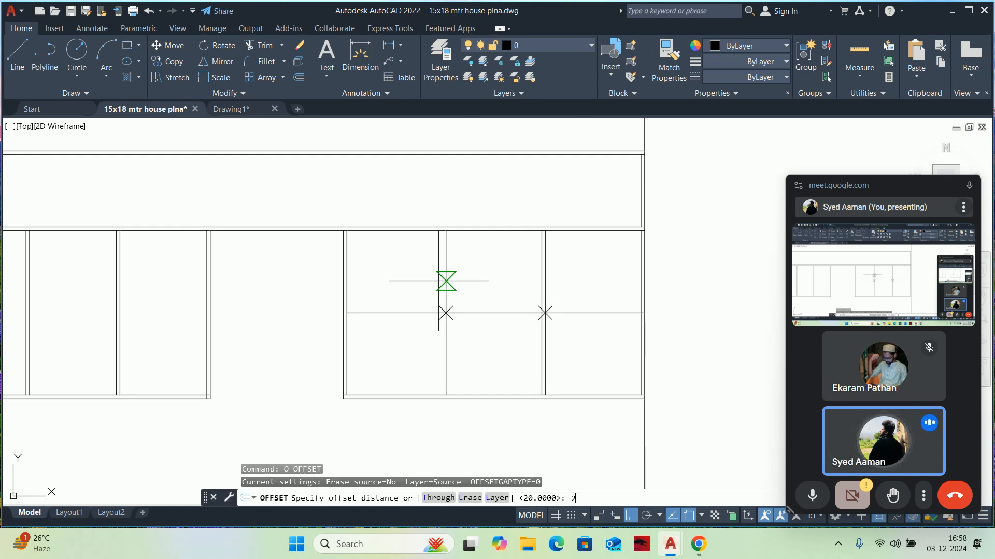
key("Return")
left_click(446, 270)
key("Escape")
key("Escape")
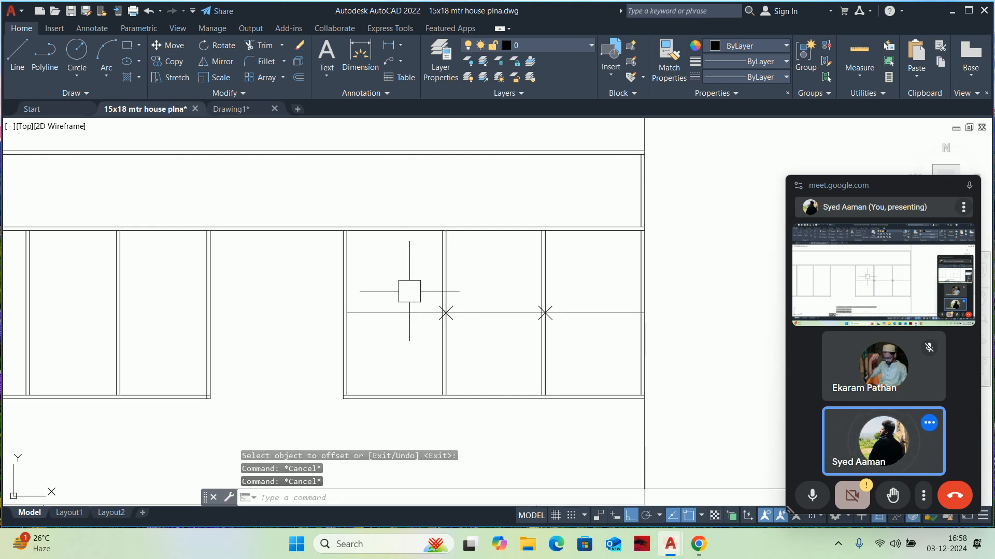
Erase the two division points and the horizontal construction line in the right hanging cabinet
left_click(402, 281)
left_click(596, 362)
key("Delete")
left_click(604, 312)
key("Delete")
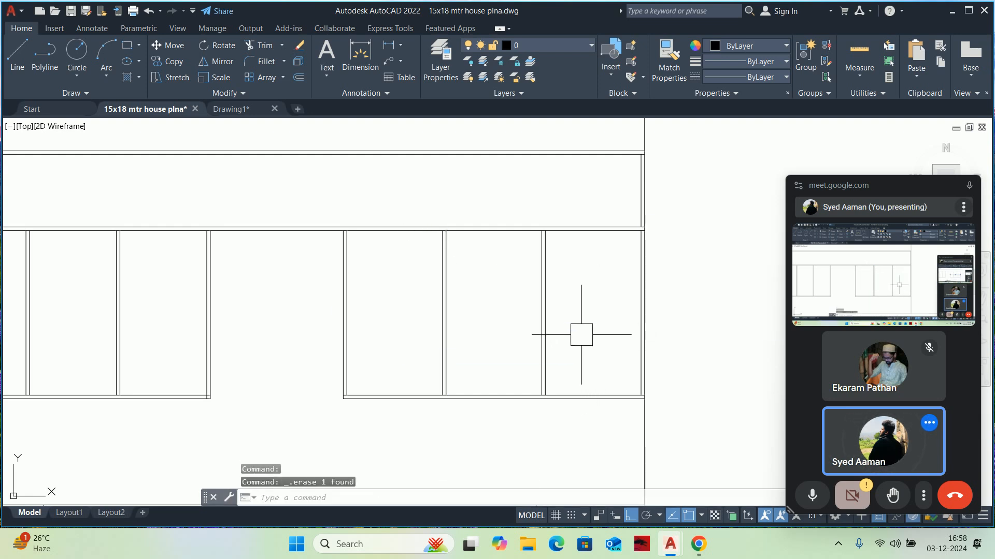
Measure the clear section widths of the right and left hanging cabinets between their boards
left_click(862, 43)
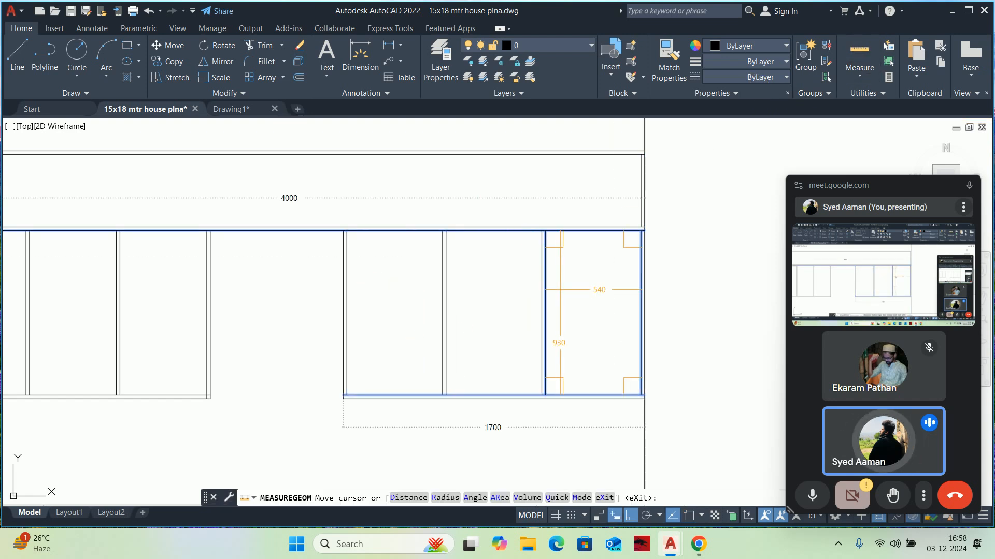
scroll(560, 290, "down", 2)
middle_click_drag(324, 300, 396, 298)
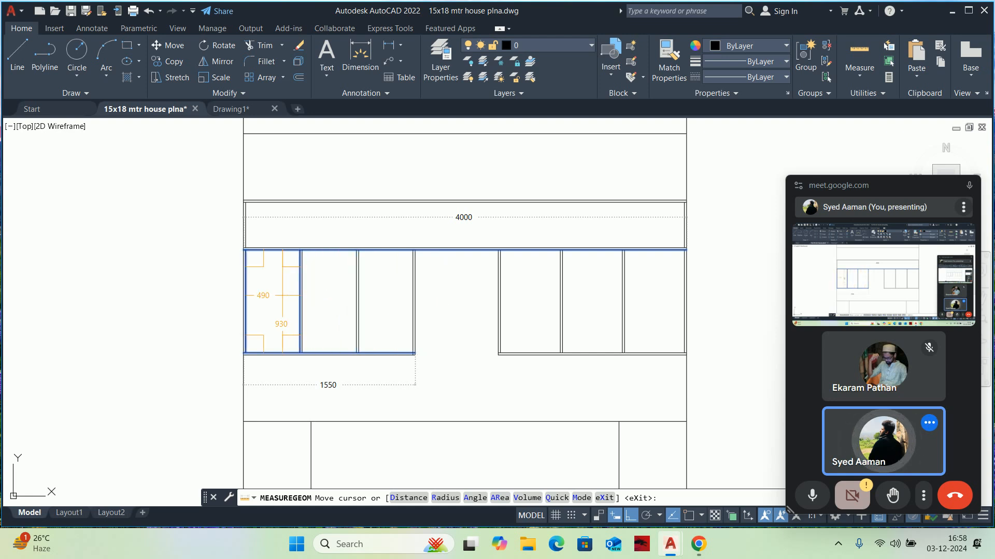
key("Escape")
key("Escape")
middle_click_drag(342, 326, 378, 359)
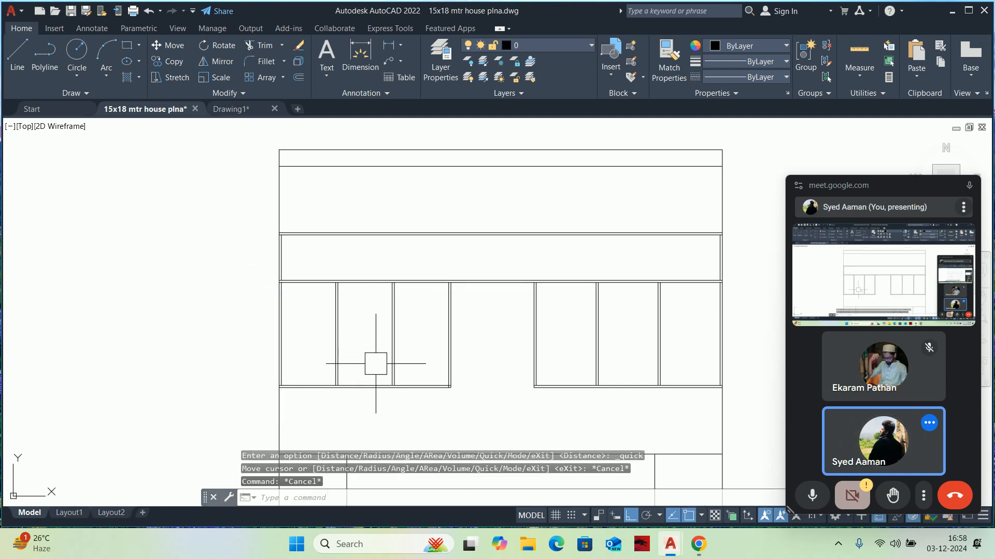
key("Escape")
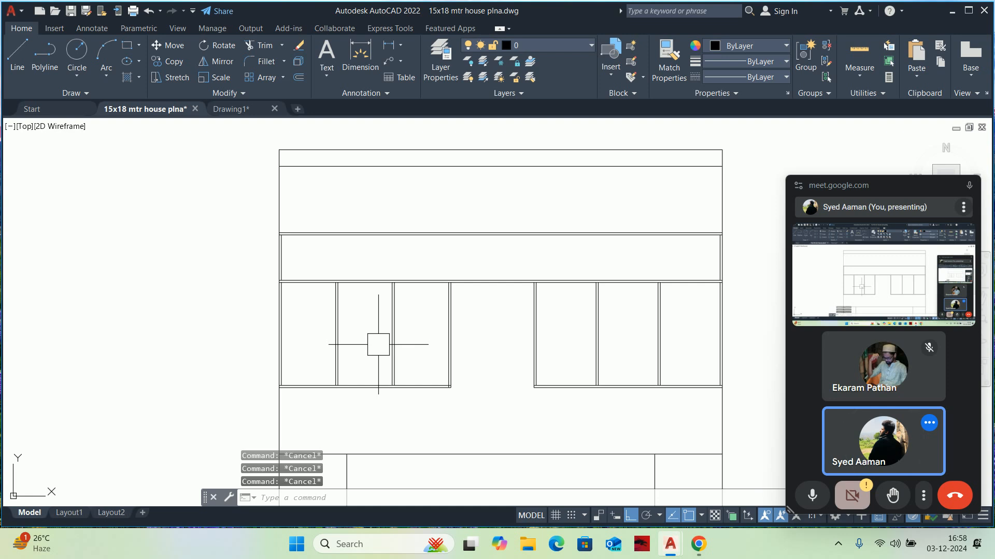
middle_click_drag(376, 334, 382, 334)
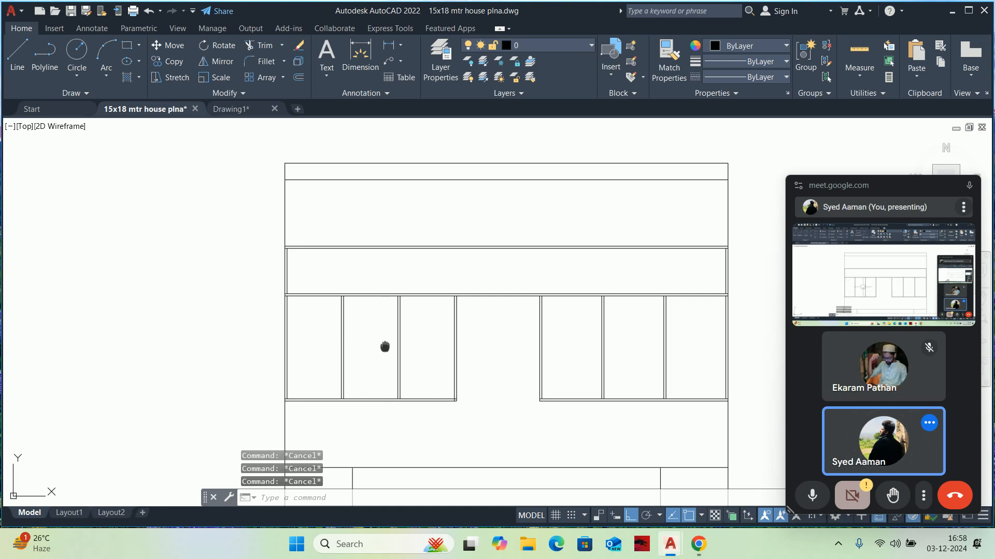
middle_click_drag(385, 347, 400, 368)
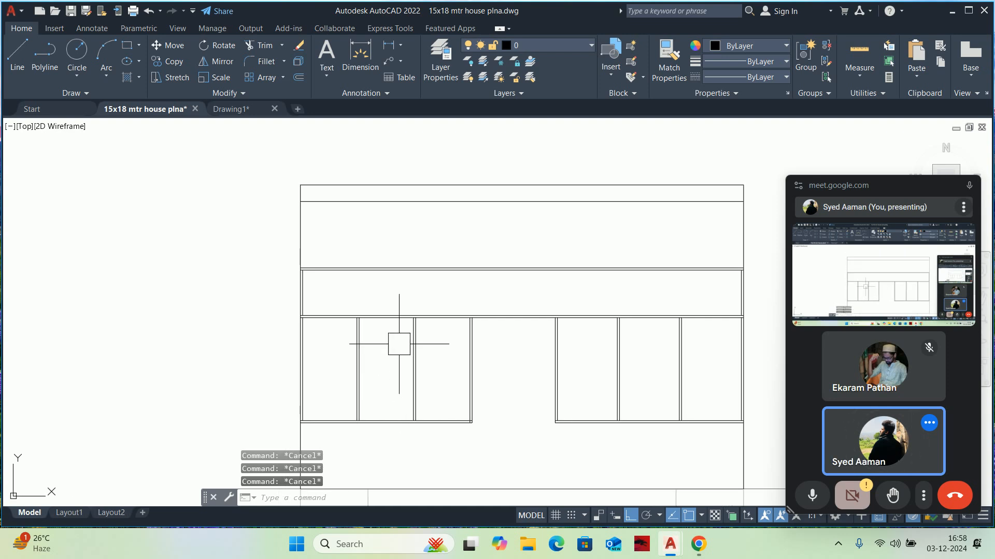
middle_click_drag(413, 341, 420, 358)
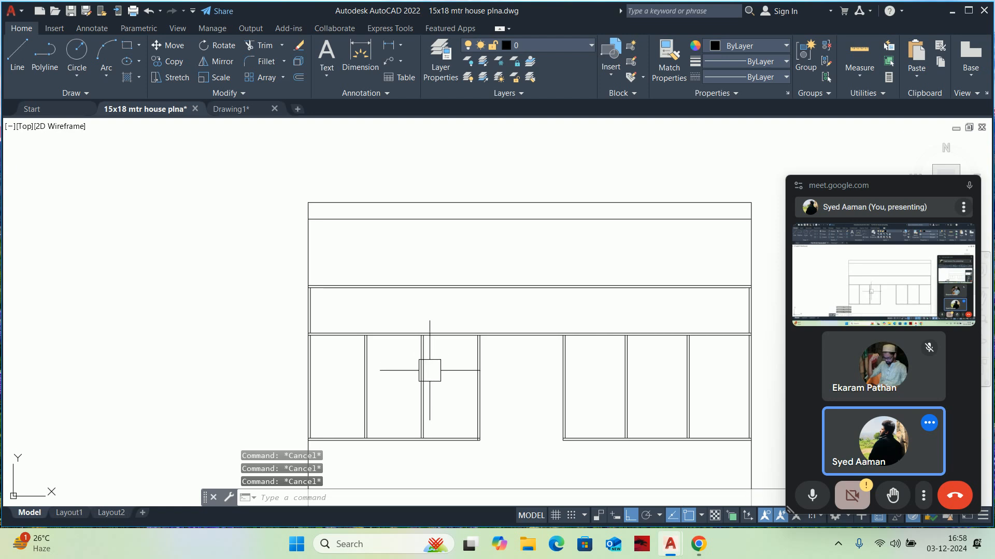
Extend the left cabinet's second divider up through the row above to its top board and trim it within the horizontal board
key("Return")
scroll(429, 348, "up", 4)
left_click(429, 340)
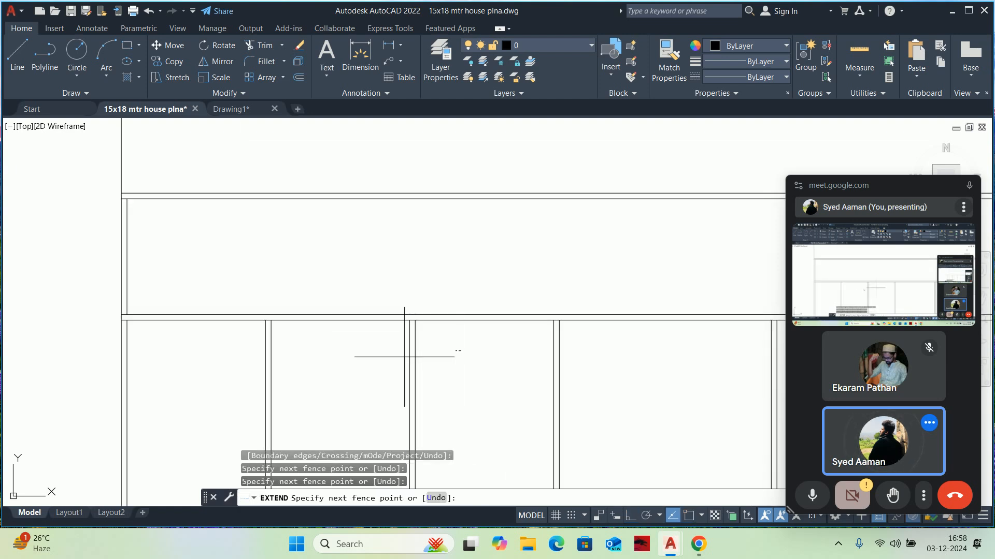
left_click(370, 358)
left_click(470, 358)
left_click(376, 351)
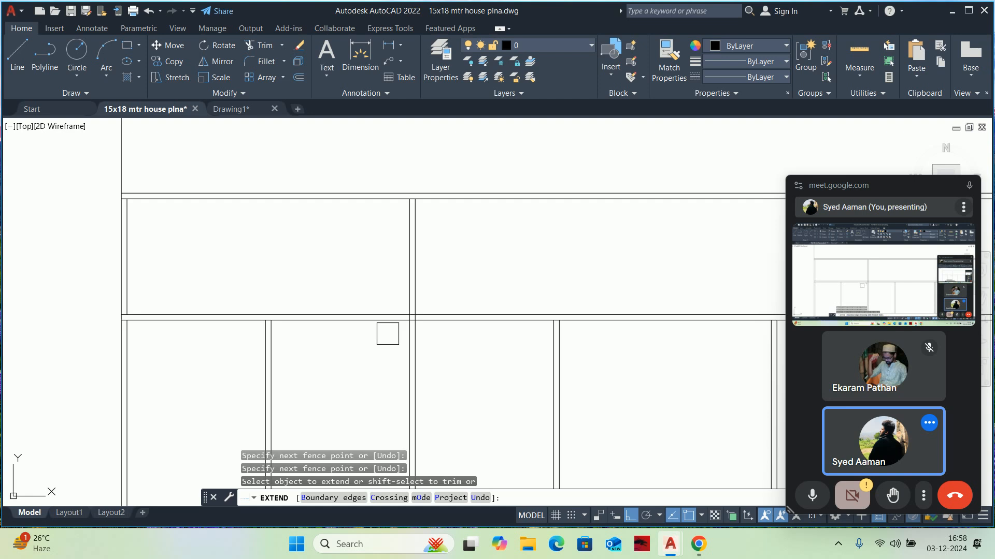
left_click(380, 346)
left_click(433, 349)
scroll(402, 319, "up", 6)
left_click(428, 315)
scroll(429, 314, "up", 2)
left_click(429, 310, "shift")
left_click(478, 313, "shift")
scroll(471, 313, "down", 12)
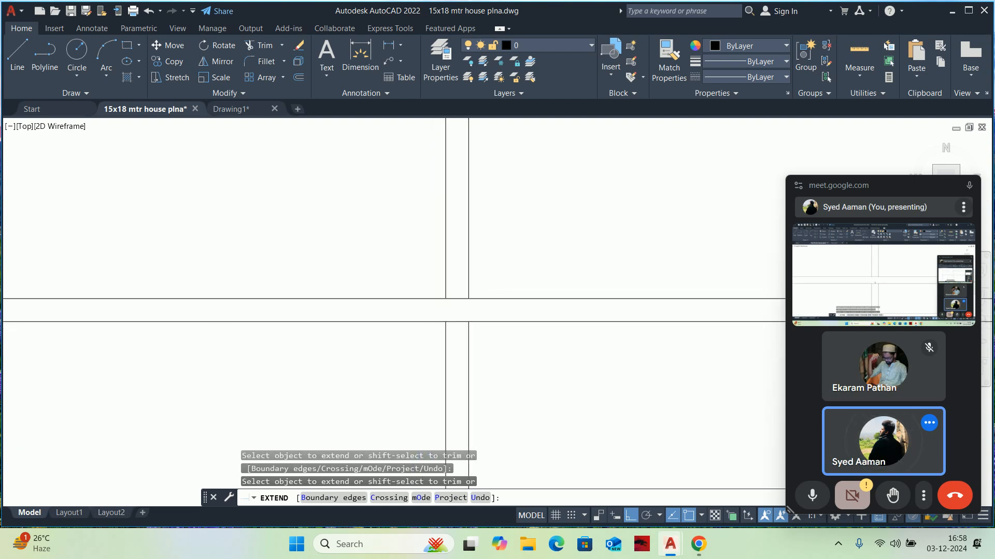
Extend the right cabinet's first divider up through the row above to its top board, trimming it where it crosses the horizontal board
middle_click_drag(559, 346, 393, 353)
scroll(518, 357, "up", 2)
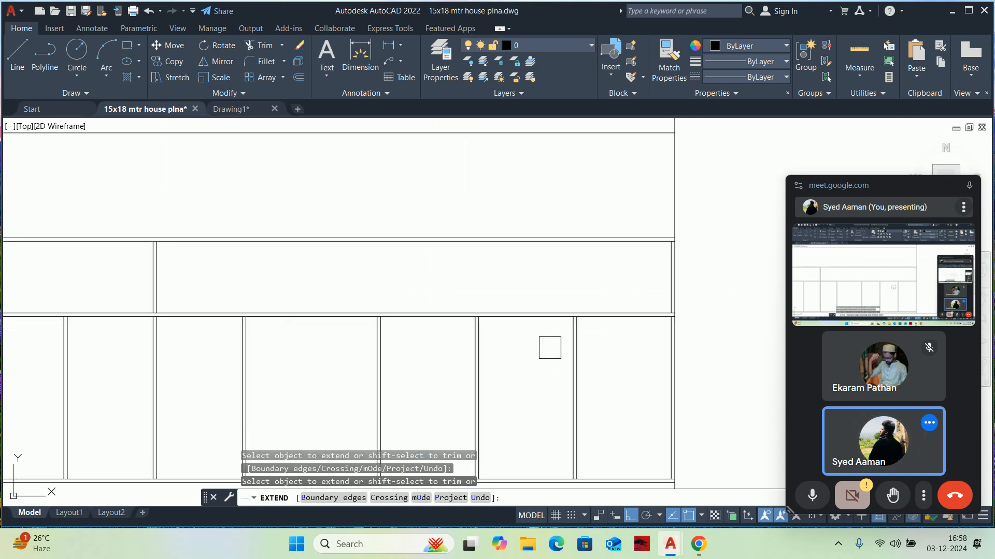
scroll(550, 348, "down", 3)
middle_click_drag(523, 348, 557, 355)
mouse_move(559, 356)
left_mouse_down()
mouse_move(491, 355)
mouse_move(643, 345)
left_mouse_up()
left_click(525, 336)
scroll(526, 333, "up", 3)
scroll(530, 344, "up", 2)
scroll(537, 345, "up", 2)
left_click(624, 341)
scroll(523, 330, "down", 7)
key("Escape")
middle_click_drag(396, 332, 473, 339)
key("Escape")
key("Escape")
scroll(442, 330, "up", 2)
Draw a vertical line down the upper row's middle section from the midpoint between its two dividers to the horizontal board below
type("l")
key("Return")
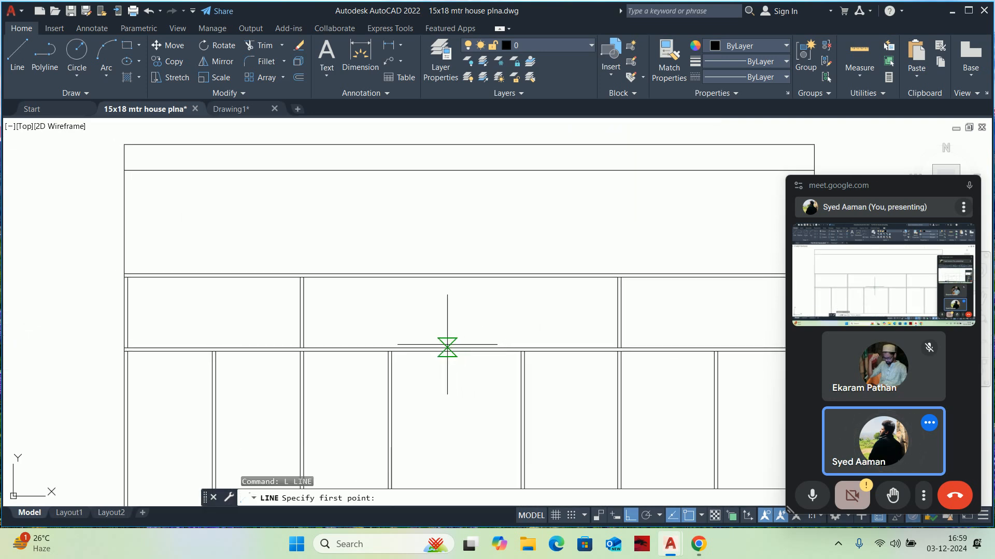
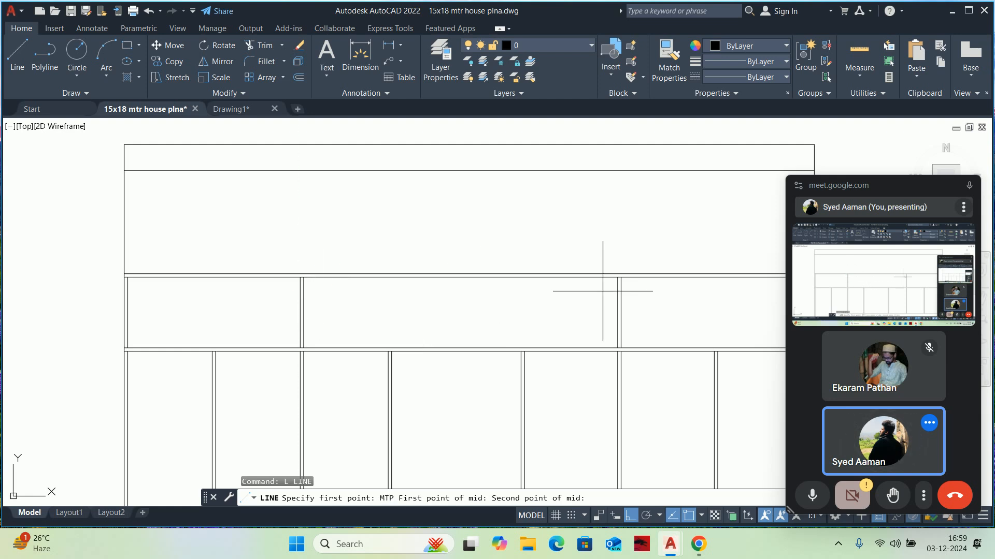
scroll(612, 277, "up", 4)
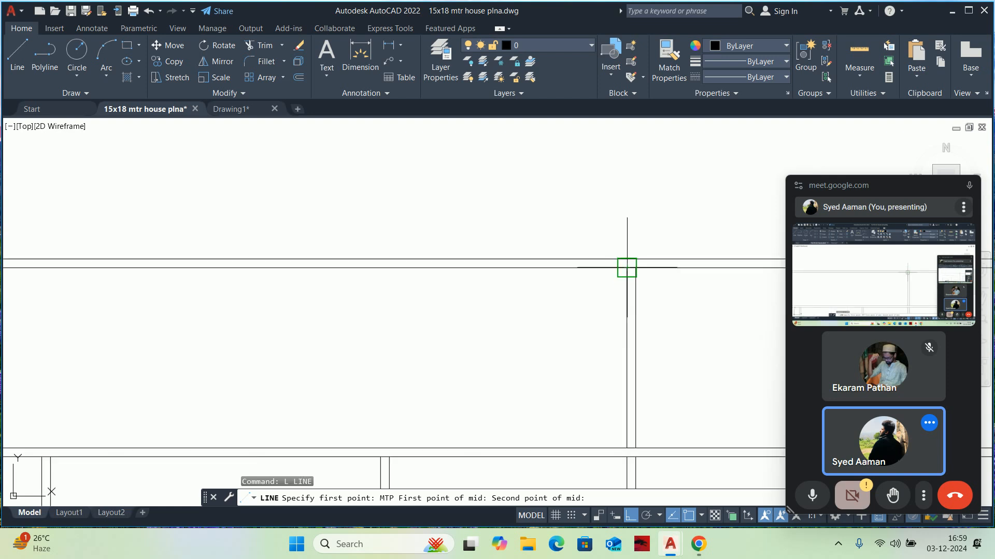
left_click(627, 268)
scroll(603, 290, "down", 3)
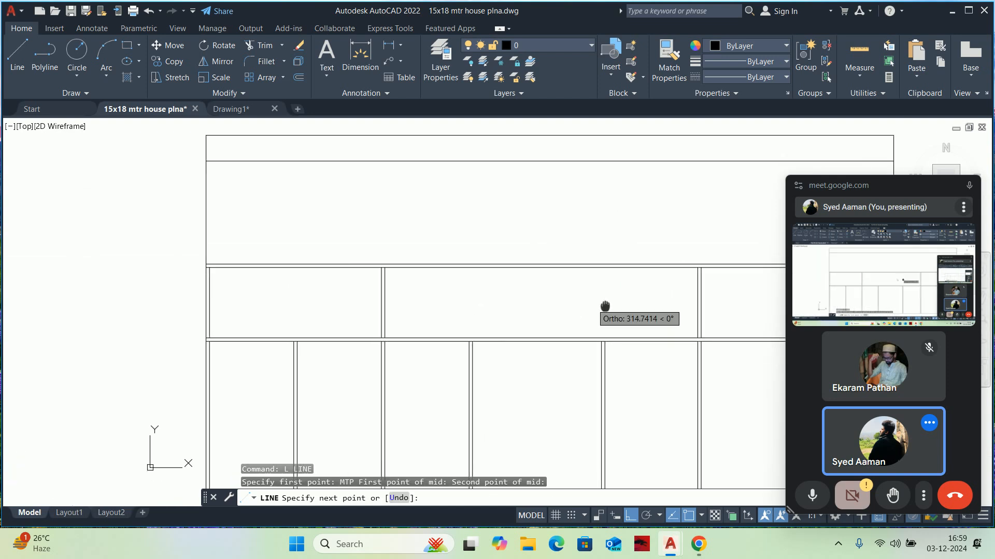
left_click(539, 326)
key("Escape")
Offset the upper row's middle vertical line by 10 to each side
type("o")
key("Return")
type("1")
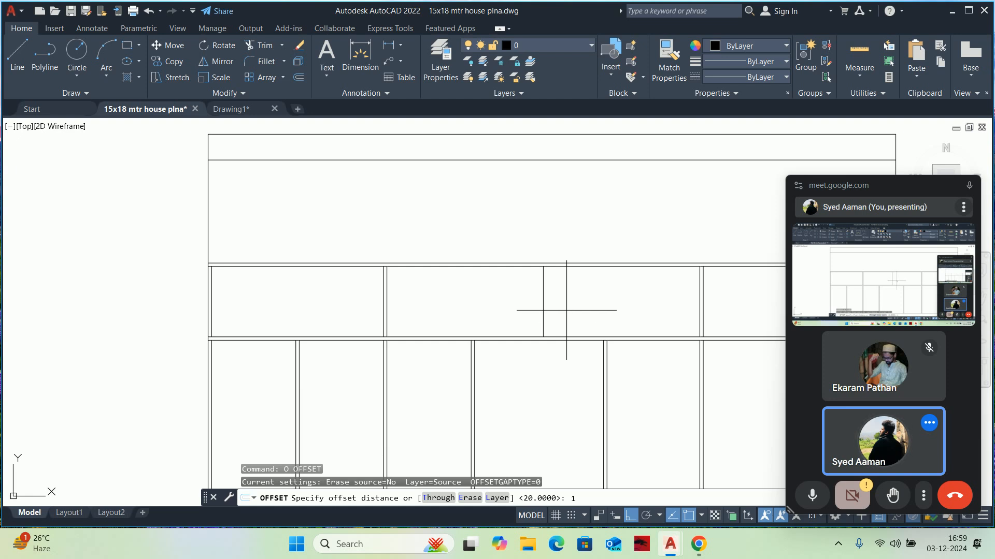
type("0")
key("Return")
left_click(541, 296)
left_click(526, 293)
scroll(557, 276, "up", 2)
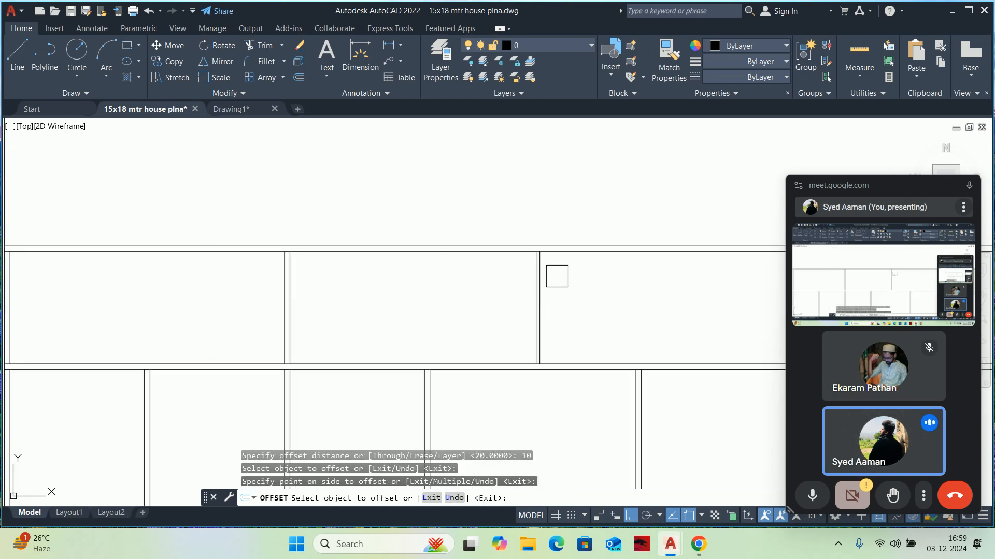
left_click(543, 278)
scroll(544, 280, "up", 2)
key("Escape")
key("Escape")
key("Return")
key("Return")
left_click(535, 265)
left_click(590, 269)
Delete the centre line between the upper row's middle divider lines
key("Escape")
left_click(530, 262)
scroll(526, 267, "down", 4)
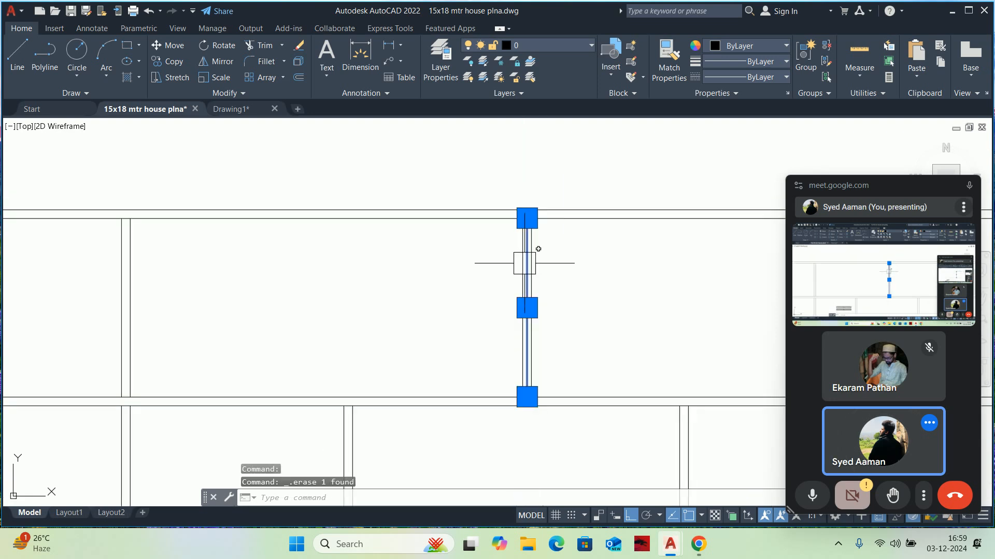
key("Delete")
key("Escape")
scroll(525, 280, "up", 2)
scroll(513, 312, "down", 2)
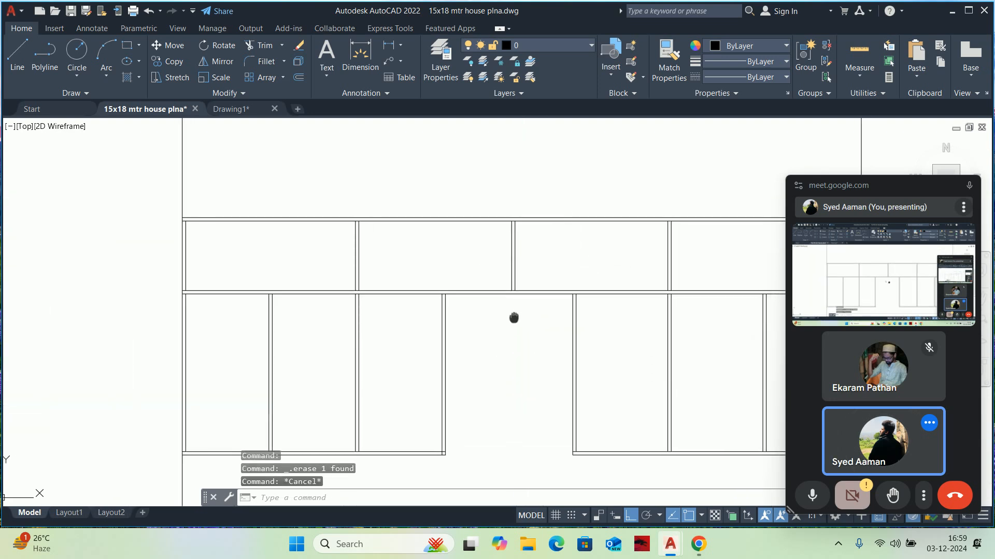
key("Escape")
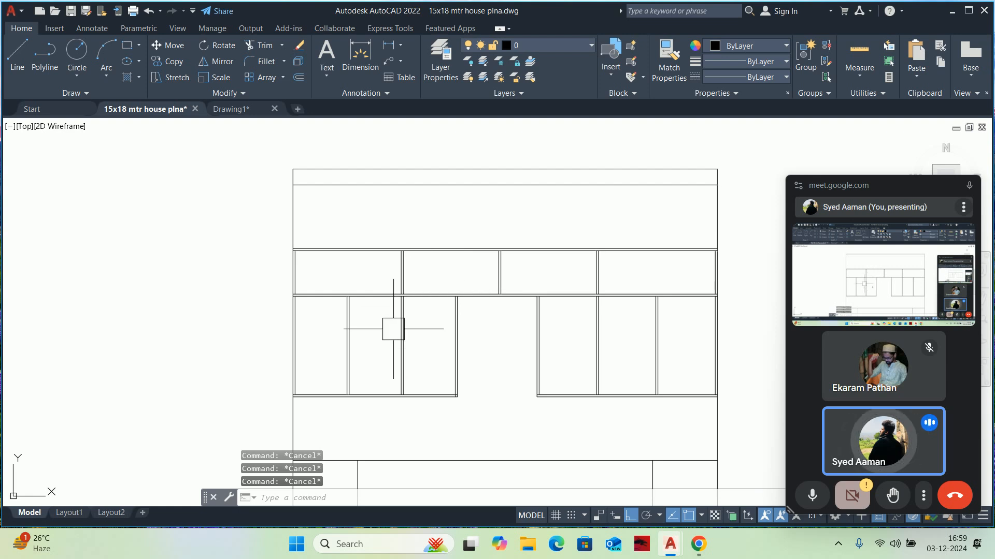
scroll(449, 371, "down", 2)
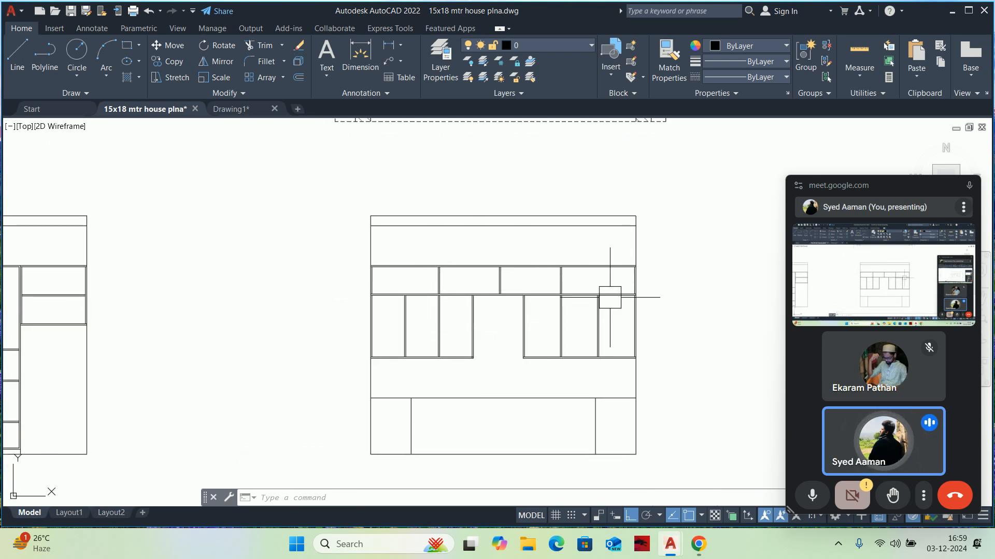
scroll(506, 346, "down", 2)
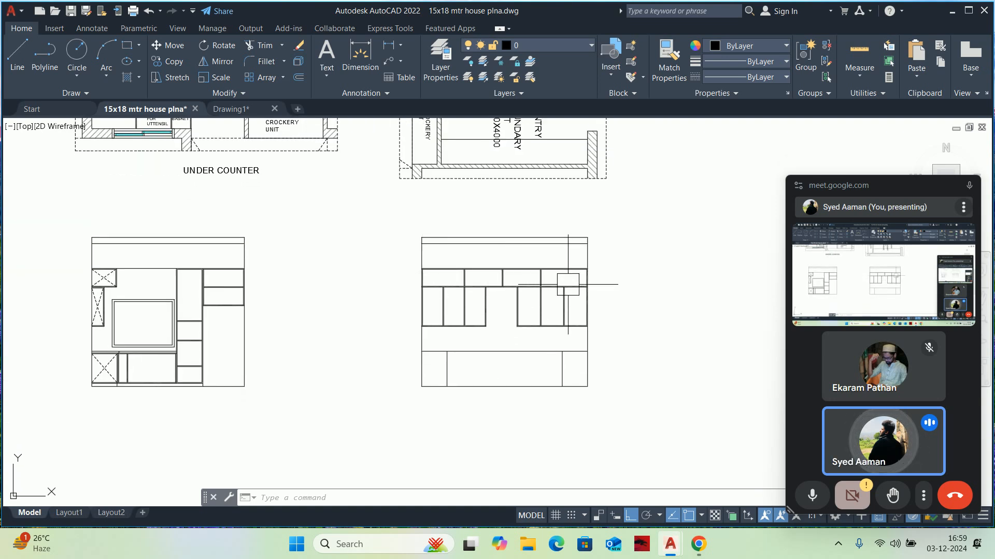
scroll(509, 270, "up", 3)
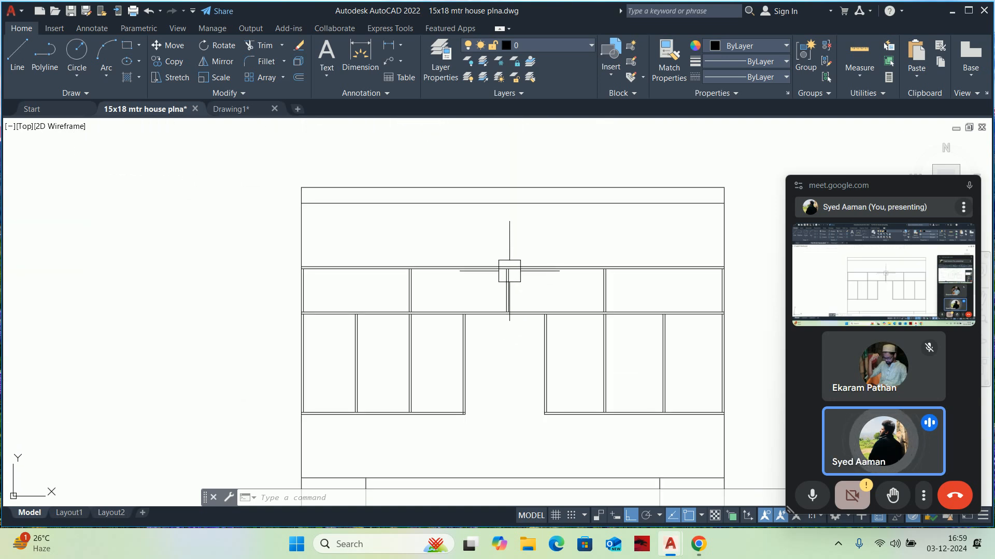
scroll(508, 301, "down", 1)
Offset the counter's top line downward twice, by 20 each time, to mark its thickness
mouse_move(512, 326)
middle_mouse_down()
mouse_move(522, 281)
mouse_move(470, 291)
mouse_move(468, 242)
middle_mouse_up()
key("Escape")
key("Escape")
key("Escape")
scroll(466, 290, "down", 1)
scroll(460, 305, "up", 4)
type("o")
key("Return")
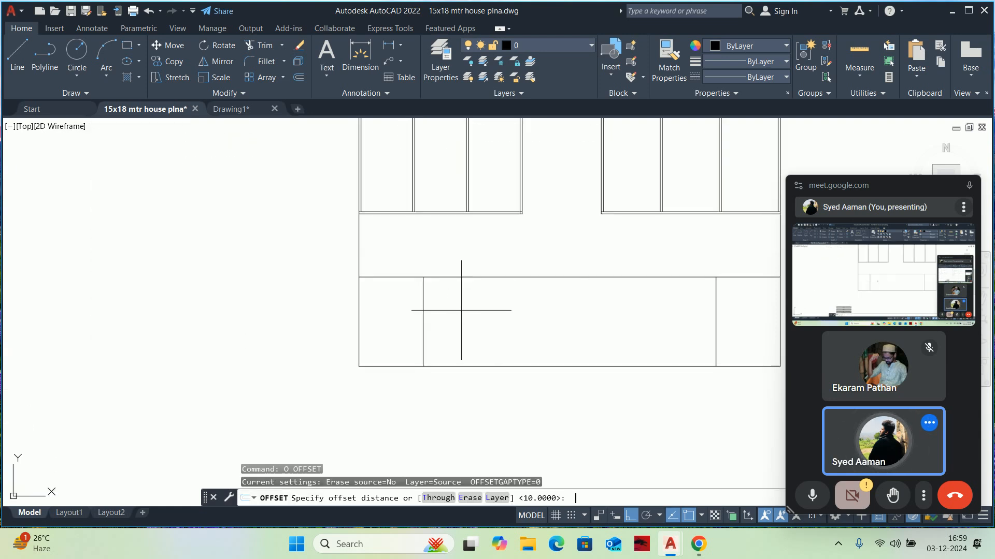
type("20")
key("Return")
left_click(488, 277)
left_click(483, 301)
scroll(449, 278, "up", 3)
left_click(421, 277)
left_click(421, 294)
key("Escape")
key("Escape")
key("Escape")
key("Escape")
Draw a circle spanning the counter thickness, centred where the counter's middle line meets the left base cabinet's inner side line
middle_click_drag(380, 320, 556, 339)
scroll(463, 296, "up", 4)
type("c")
key("Return")
left_click(469, 295)
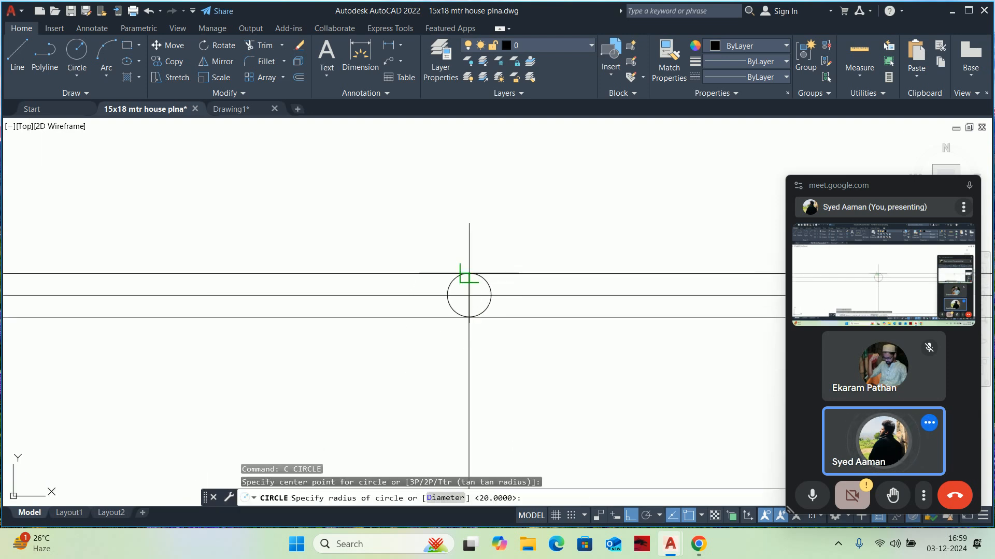
left_click(469, 273)
key("Escape")
Move the circle by its right quadrant onto the left base cabinet's inner side line
type("m")
key("Return")
scroll(494, 293, "up", 2)
left_click(481, 290)
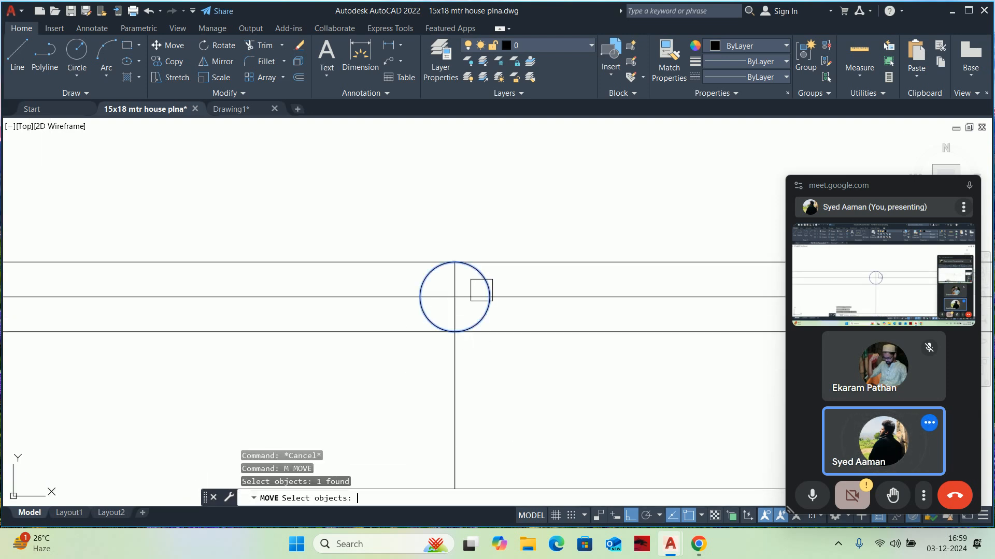
key("Return")
left_click(489, 297)
left_click(455, 296)
key("Escape")
Move the circle 50 to the right, past the left base cabinet's inner side line
key("Return")
left_click(430, 272)
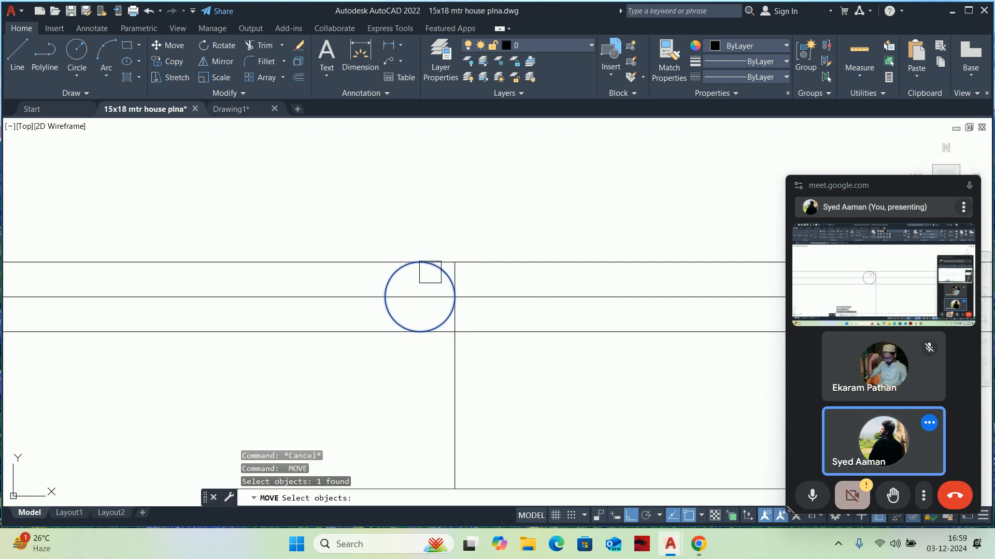
key("Return")
left_click(422, 224)
type("50")
key("Return")
key("Escape")
Trim the circle to its right half and trim the left cabinet's side line within the counter thickness
type("tr")
key("Return")
scroll(478, 310, "down", 2)
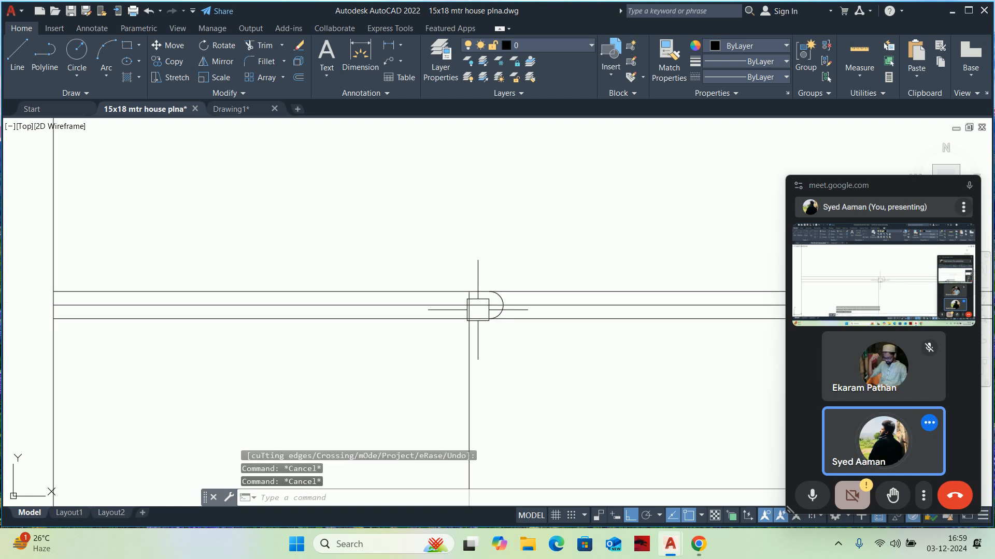
middle_click_drag(478, 309, 435, 296)
scroll(418, 284, "up", 2)
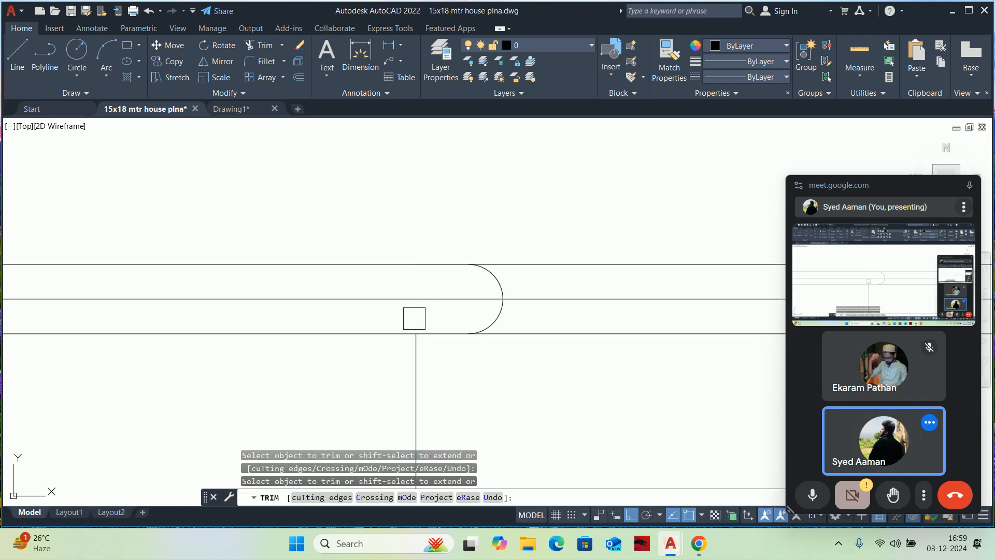
scroll(414, 318, "down", 4)
key("Escape")
key("Escape")
Mirror the rounded counter edge about a vertical axis through the counter's midpoint, keeping the original
key("Return")
left_click(410, 256)
left_click(483, 337)
scroll(493, 352, "down", 10)
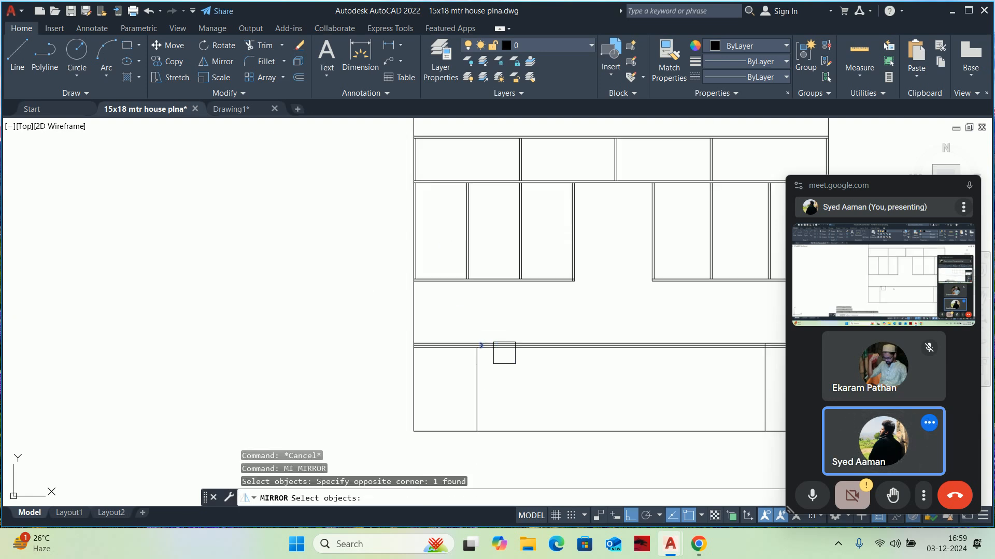
left_click(600, 348)
left_click(601, 306)
key("Escape")
key("Escape")
Trim the right base cabinet's inner side line within the counter thickness
scroll(752, 348, "up", 5)
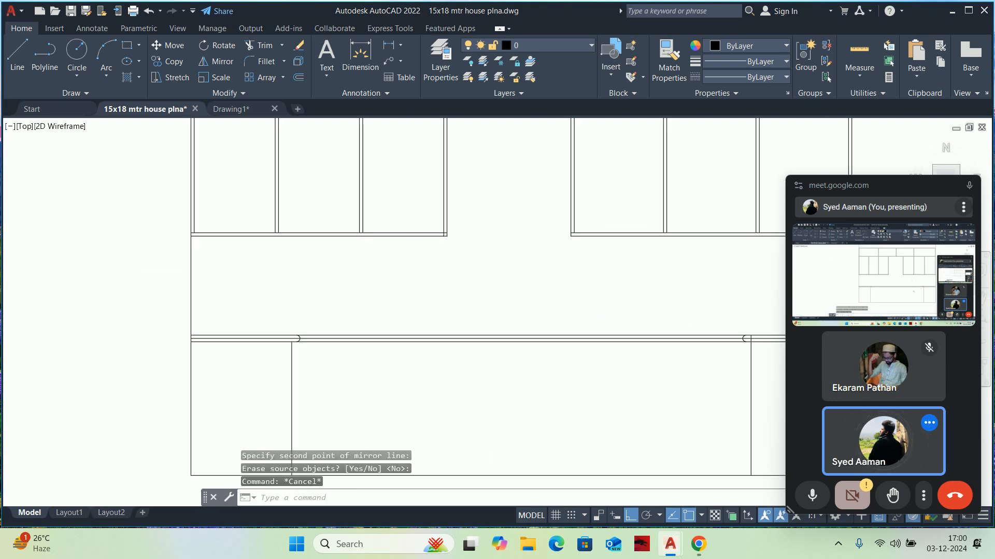
middle_click_drag(752, 348, 452, 346)
scroll(450, 346, "down", 2)
key("Escape")
scroll(604, 341, "down", 2)
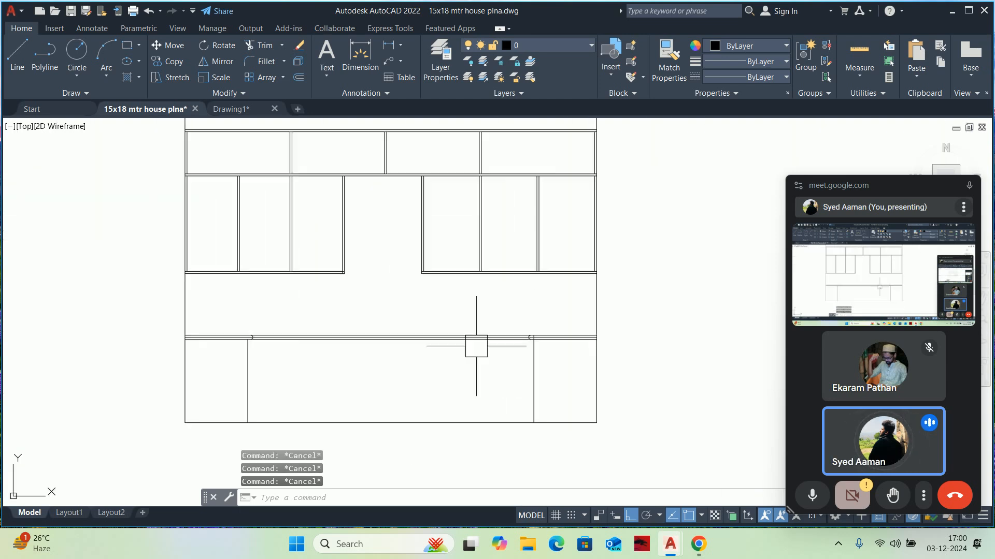
scroll(475, 346, "up", 2)
type("tr")
key("Return")
scroll(491, 346, "up", 2)
scroll(609, 337, "up", 2)
middle_click_drag(694, 332, 453, 342)
scroll(457, 338, "up", 5)
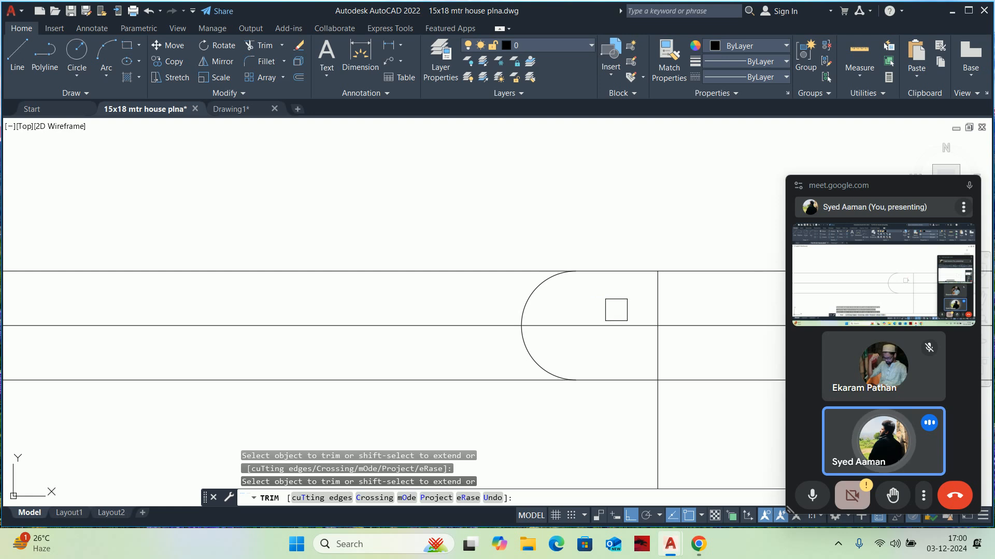
left_click(645, 301)
left_click(663, 311)
left_click(659, 348)
scroll(653, 343, "down", 6)
scroll(637, 343, "down", 7)
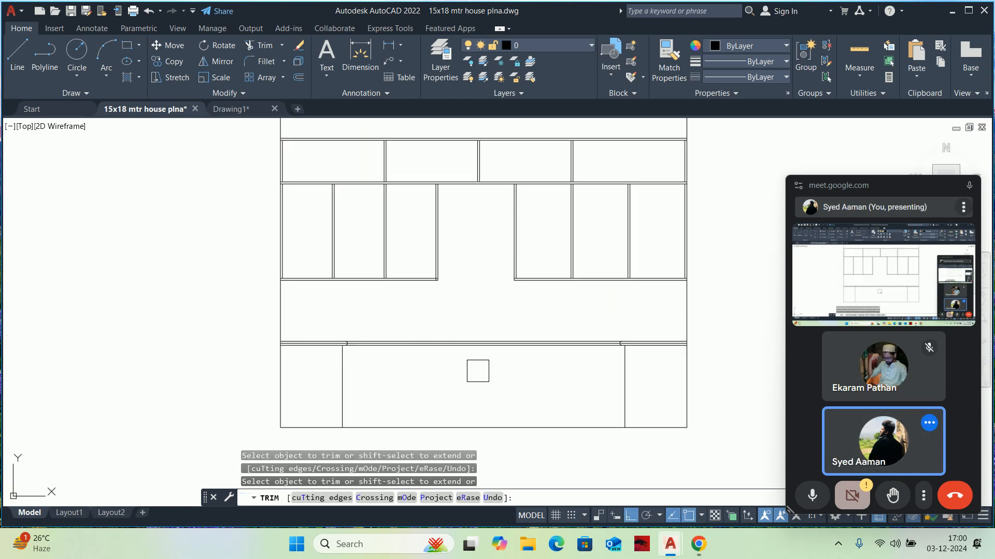
key("Escape")
key("Escape")
key("Escape")
scroll(420, 347, "up", 4)
type("tr")
key("space")
scroll(402, 339, "up", 4)
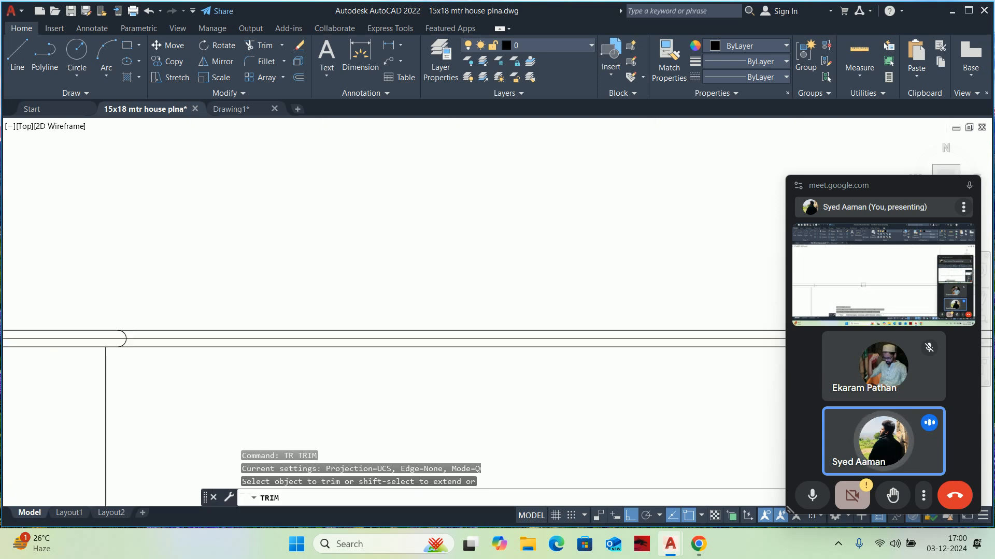
left_click(375, 344)
key("Escape")
key("Escape")
scroll(382, 342, "up", 2)
left_click(383, 340)
scroll(382, 340, "down", 2)
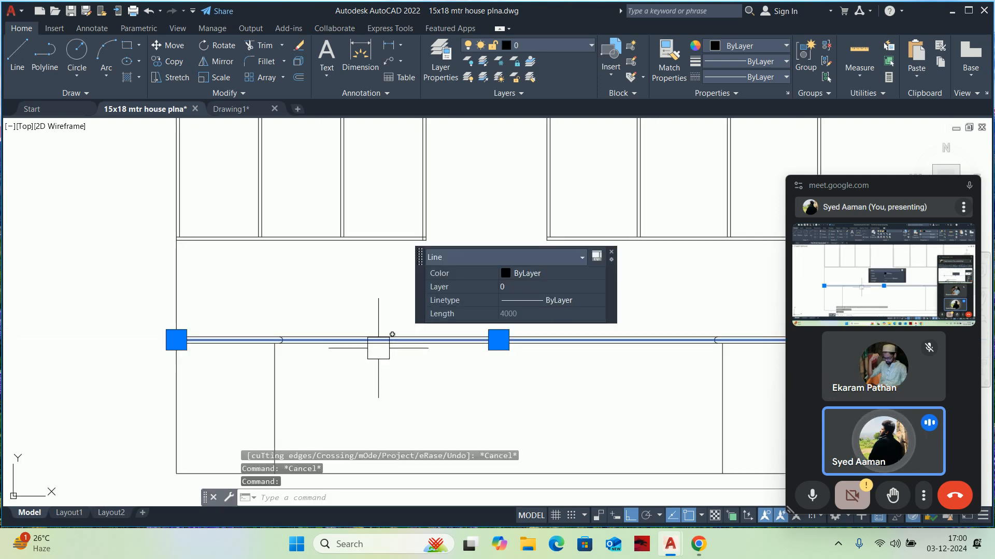
scroll(378, 353, "down", 2)
key("Escape")
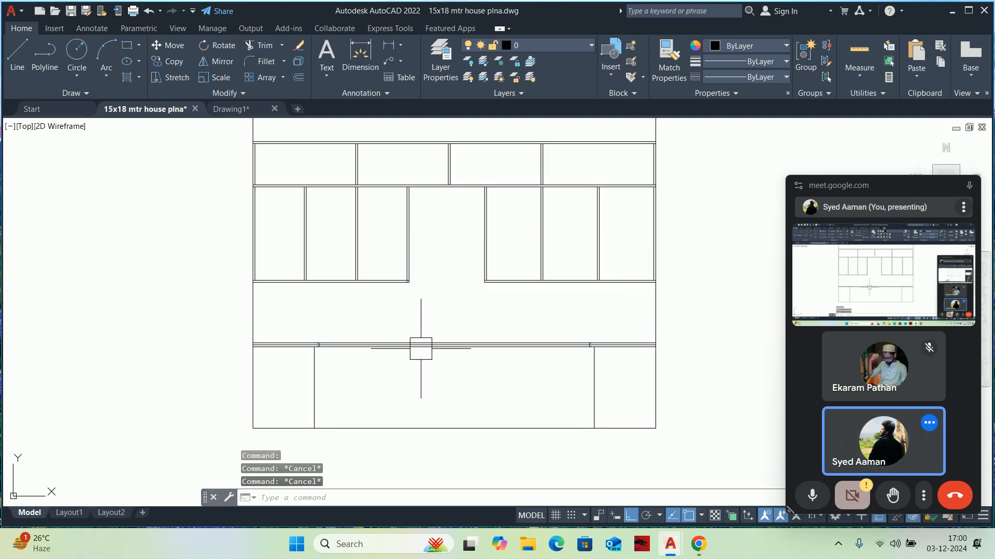
Delete the middle line running through the counter thickness
scroll(571, 343, "up", 7)
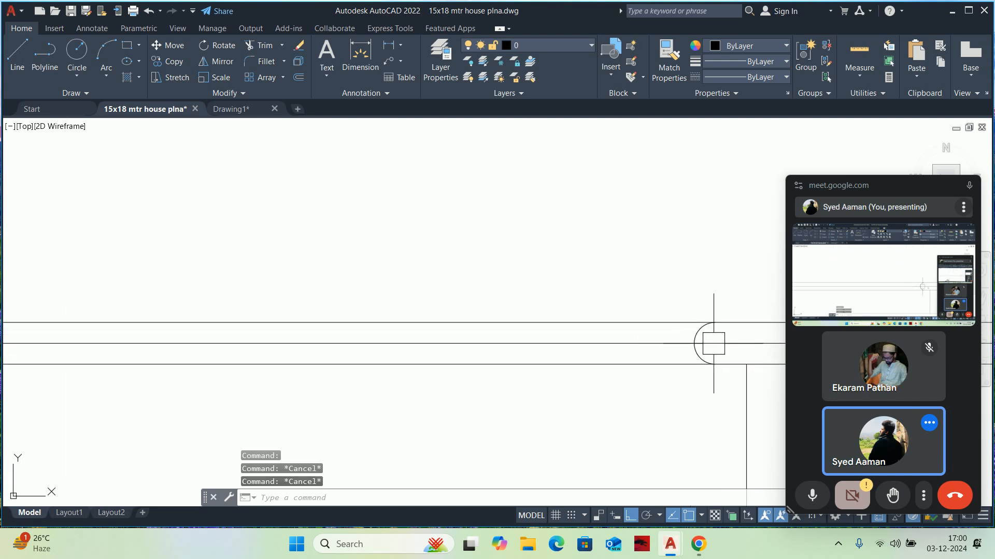
left_click(723, 341)
scroll(650, 333, "down", 7)
key("Delete")
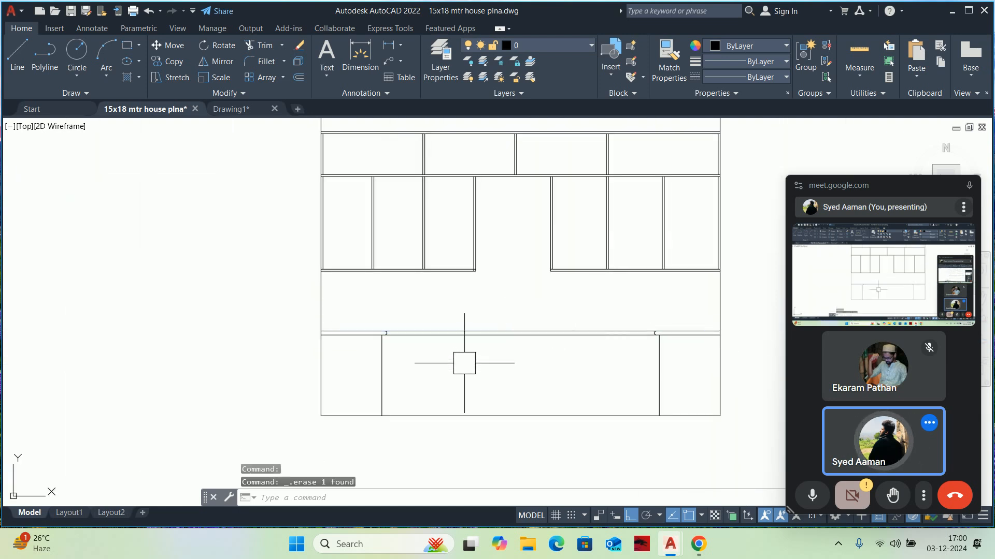
Offset the elevation's bottom line upward by 75 to form the skirting of the base cabinets
middle_click_drag(464, 363, 462, 347)
type("O")
key("Return")
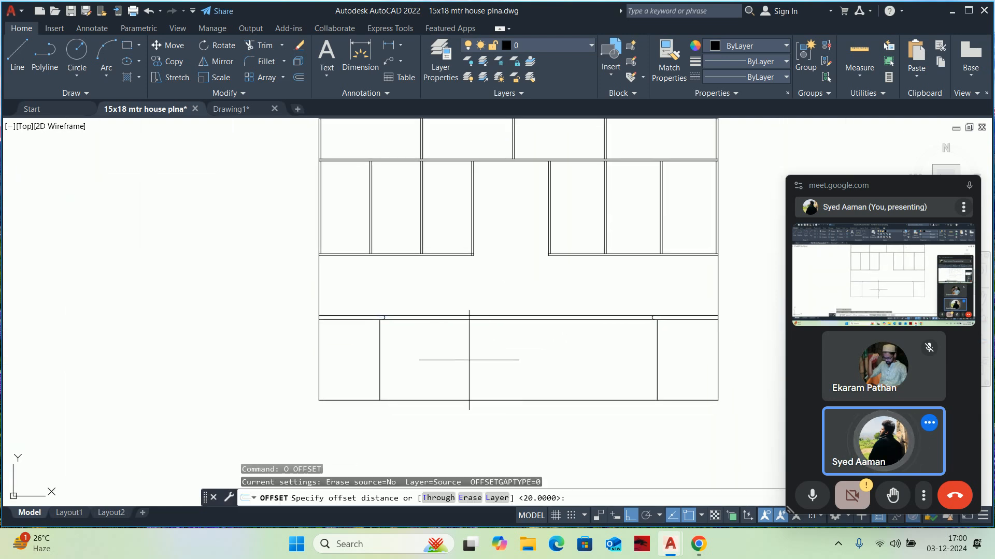
type("75")
key("Return")
left_click(471, 399)
left_click(474, 371)
key("Escape")
key("Escape")
key("Escape")
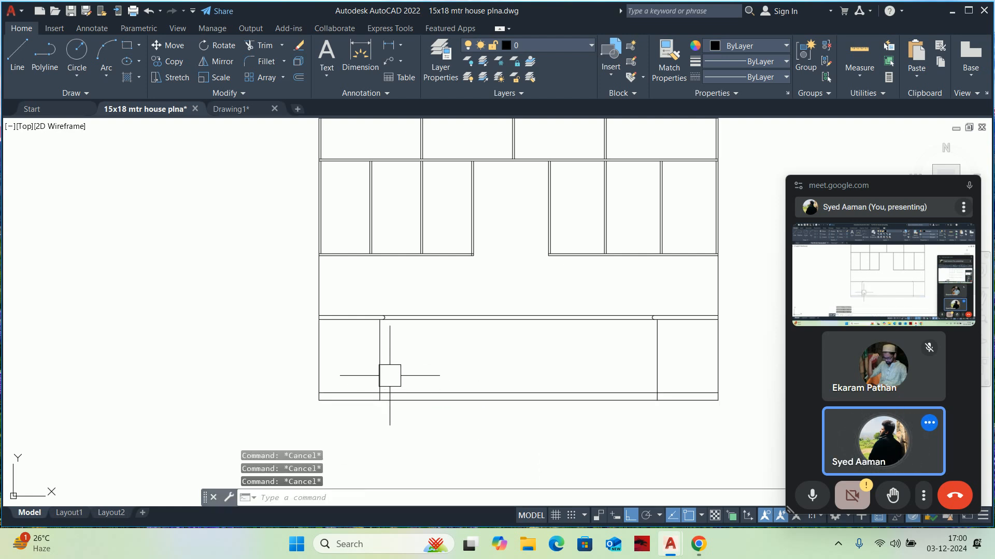
Offset the left and right base cabinets' inner side lines by 20 toward the outer walls
type("O")
key("Return")
type("2")
key("Return")
scroll(385, 358, "up", 4)
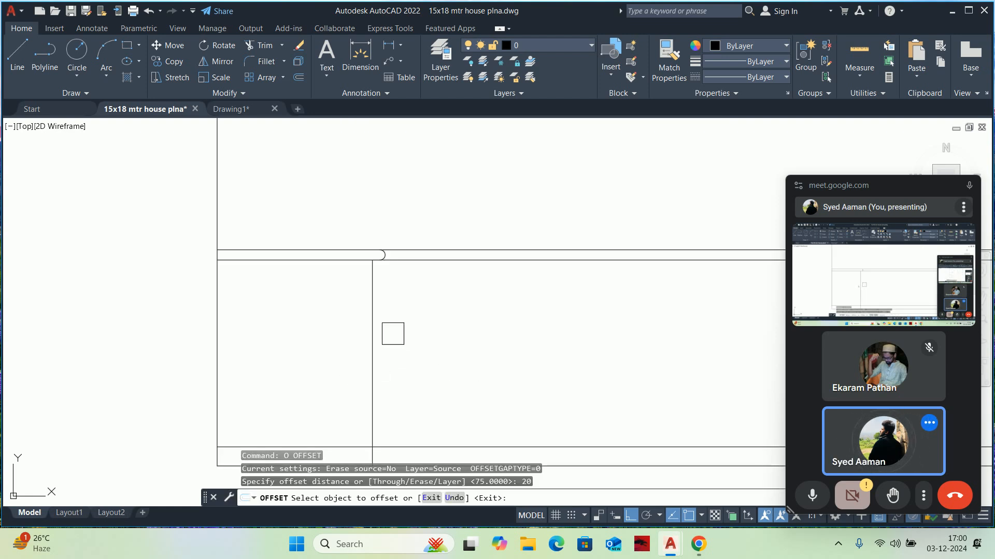
left_click(394, 333)
left_click(342, 338)
left_click(373, 337)
left_click(334, 337)
scroll(404, 337, "down", 3)
scroll(632, 351, "down", 2)
middle_click_drag(633, 351, 337, 356)
left_click(368, 346)
left_click(400, 342)
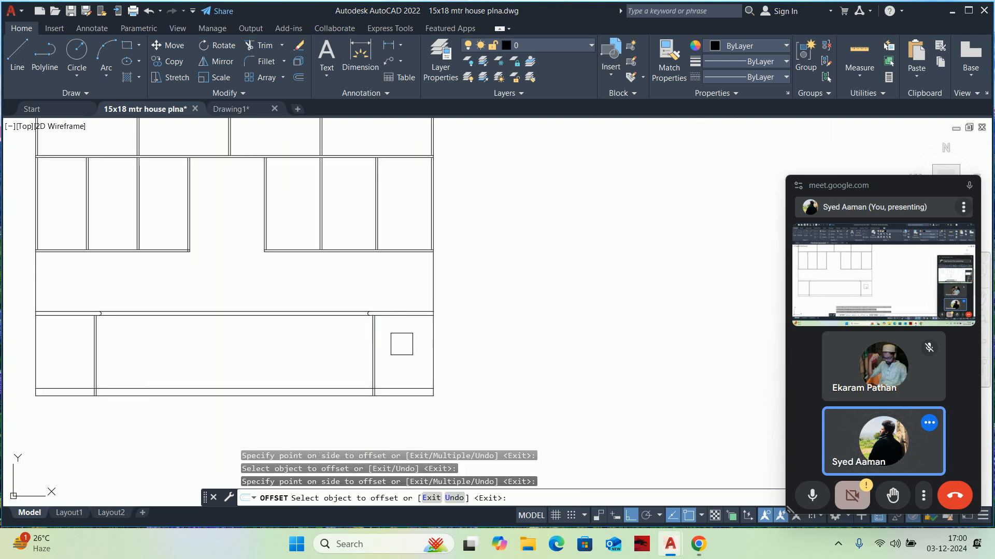
Trim the outer lines of both base cabinet side boards where they cross the skirting
key("Escape")
key("Escape")
key("Escape")
scroll(367, 348, "up", 5)
type("tr")
key("Return")
scroll(430, 383, "up", 3)
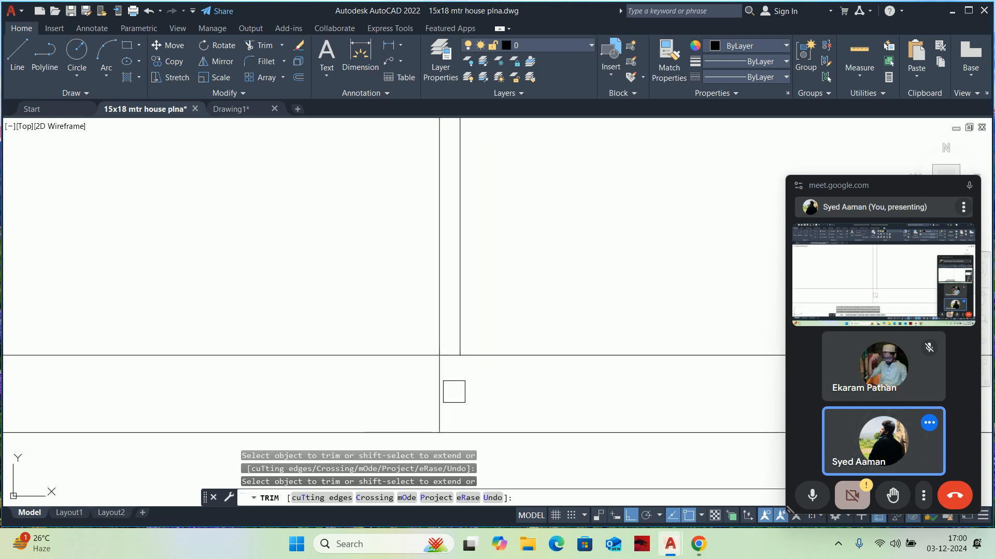
scroll(454, 391, "down", 4)
scroll(466, 373, "up", 6)
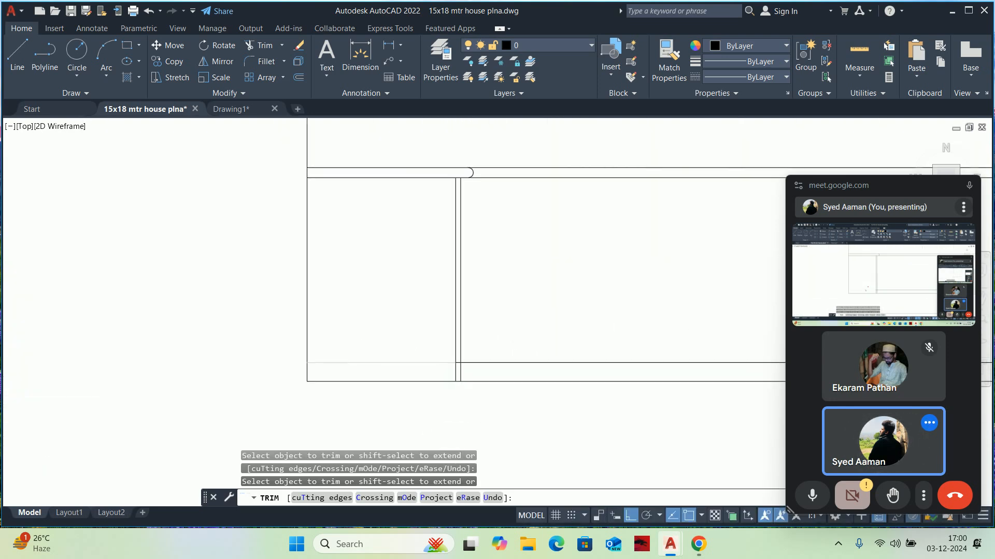
scroll(530, 391, "down", 5)
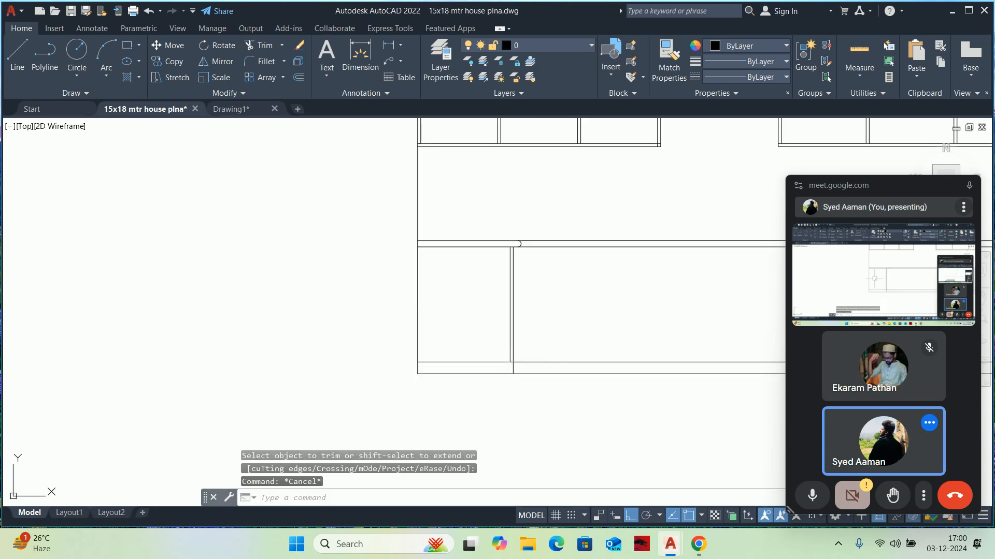
Offset the counter's underside line downward by 20 to form the top board of the base cabinets
key("Escape")
type("o")
key("Return")
type("2")
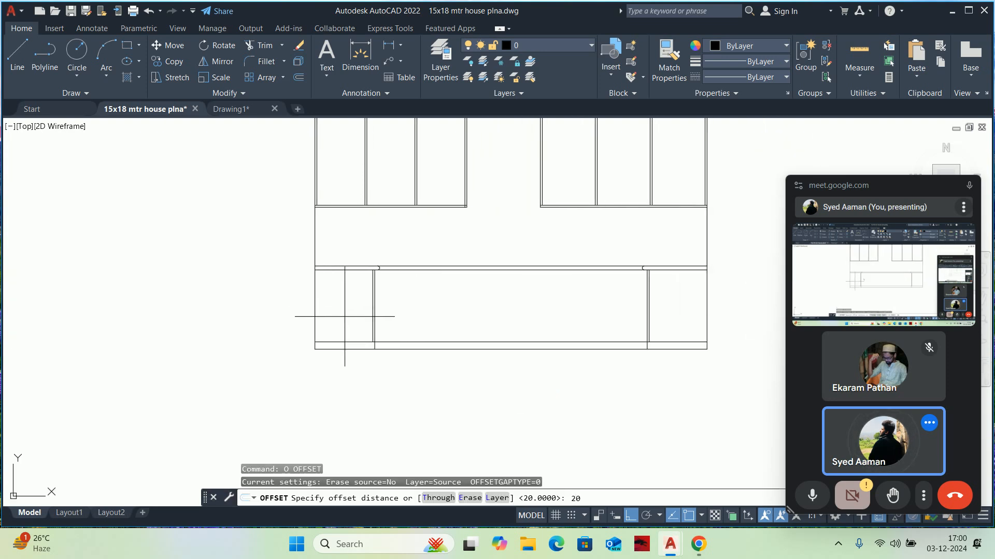
key("Return")
scroll(449, 275, "up", 2)
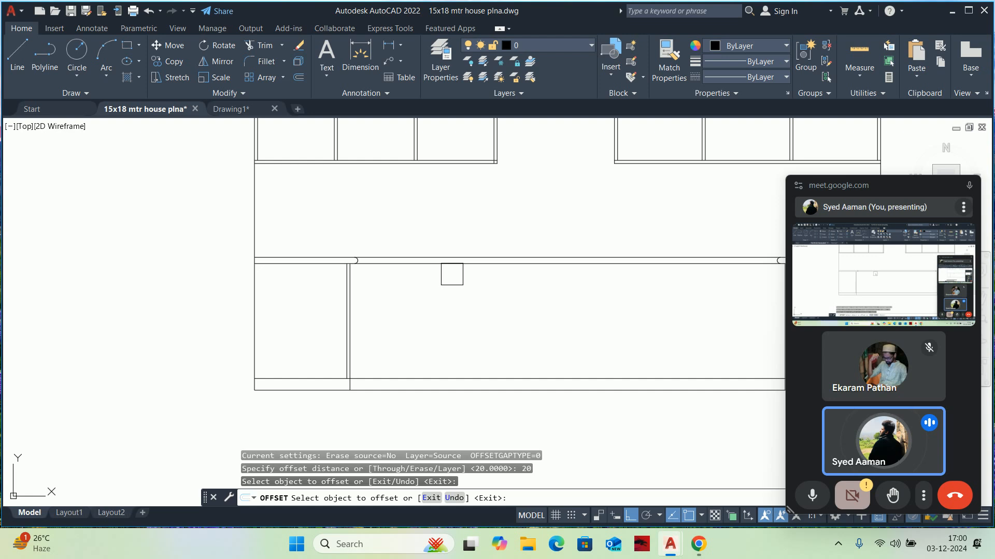
left_click(452, 274)
left_click(433, 293)
key("Escape")
key("Escape")
middle_click_drag(380, 322, 391, 341)
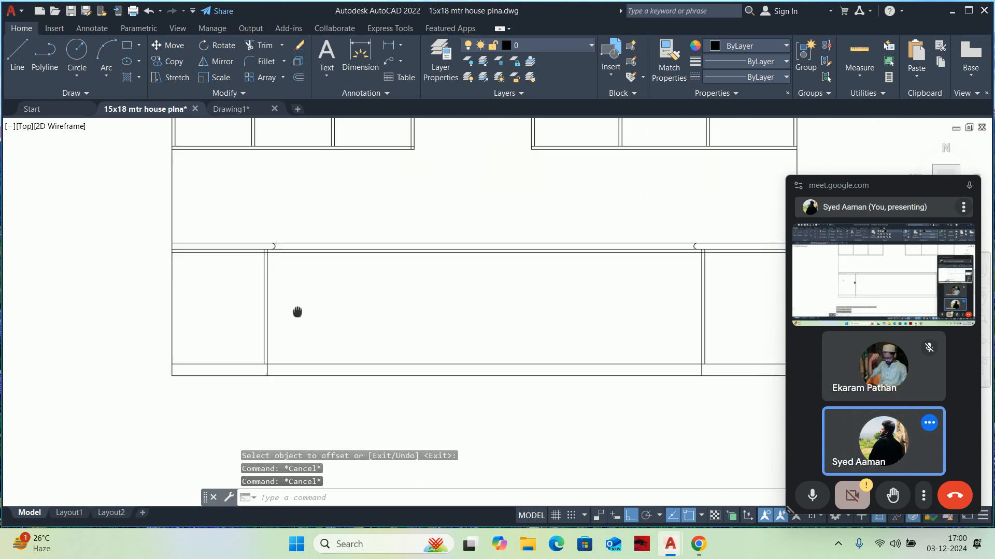
Offset the skirting's upper line upward by 20 to form the bottom board of the base cabinets
scroll(392, 341, "down", 2)
key("Return")
key("Return")
left_click(404, 346)
left_click(395, 299)
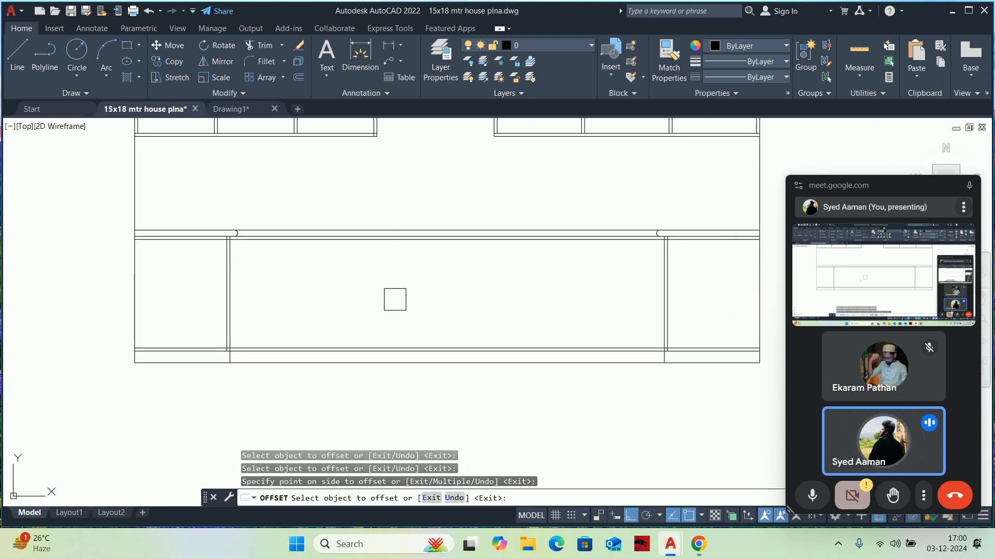
key("Escape")
Trim the left base cabinet's outer side board line where it crosses the top and bottom boards
scroll(219, 347, "up", 10)
type("tr")
key("Return")
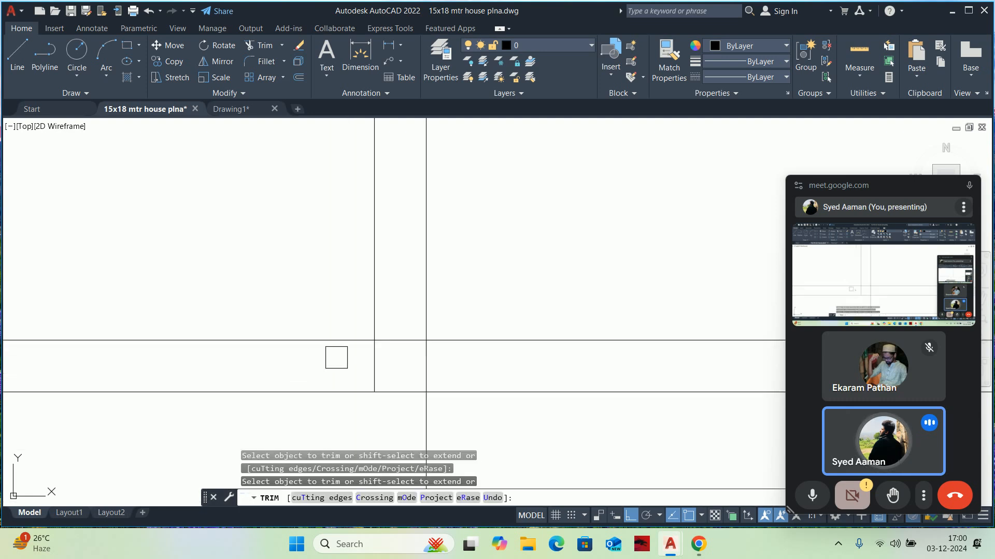
scroll(385, 361, "down", 4)
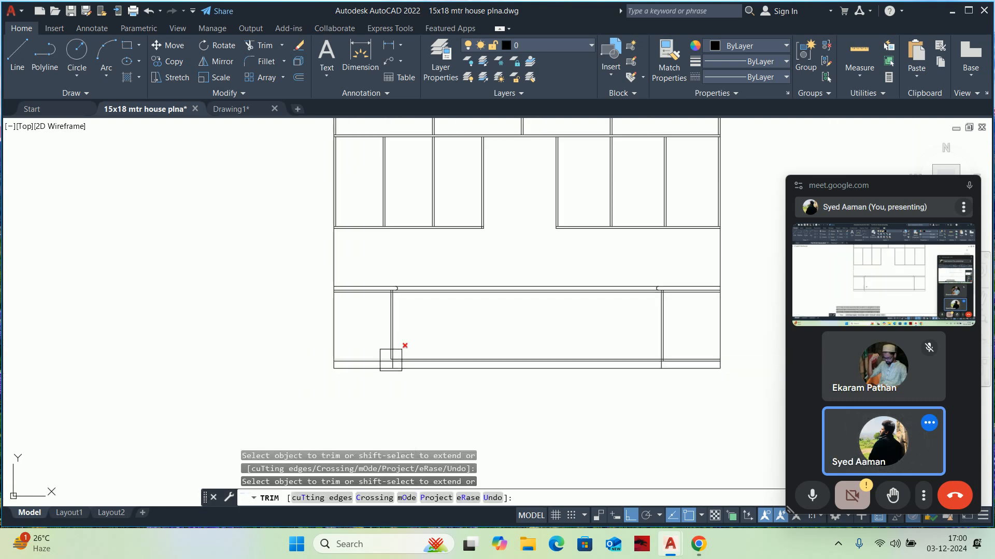
scroll(389, 291, "up", 3)
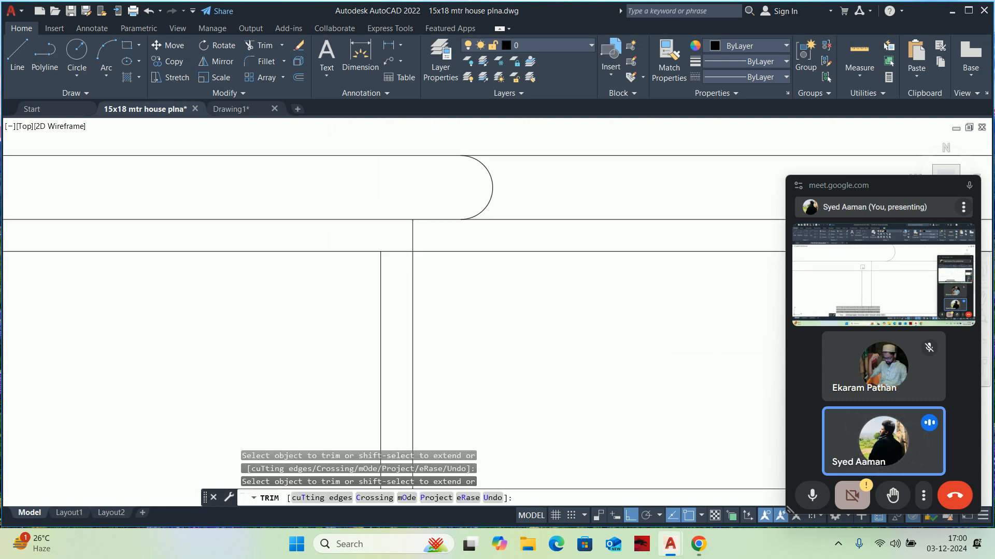
scroll(378, 267, "down", 2)
Trim the right base cabinet's outer side board line where it crosses the top and bottom boards
middle_click_drag(741, 284, 120, 312)
scroll(170, 290, "up", 2)
scroll(160, 274, "up", 2)
scroll(155, 238, "down", 4)
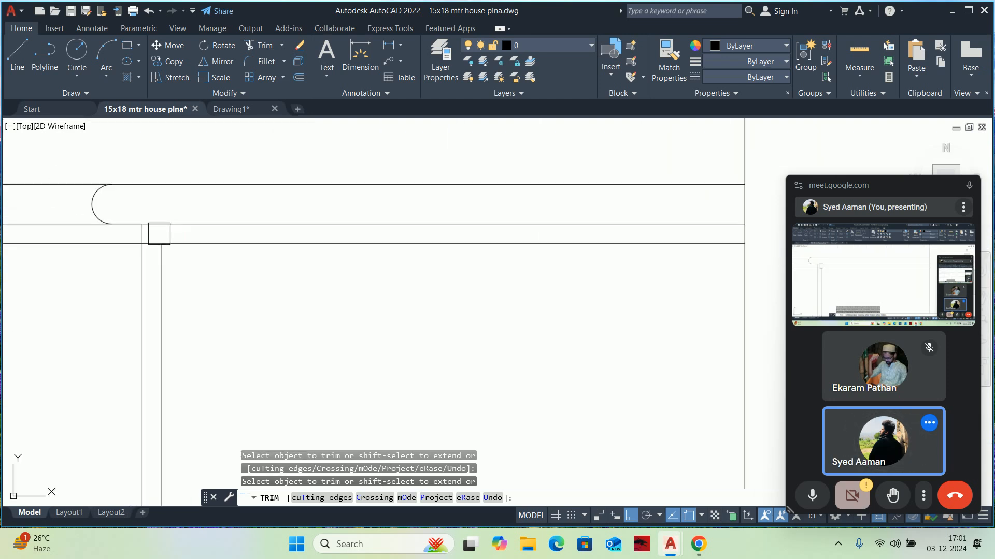
scroll(155, 239, "down", 2)
scroll(166, 243, "up", 5)
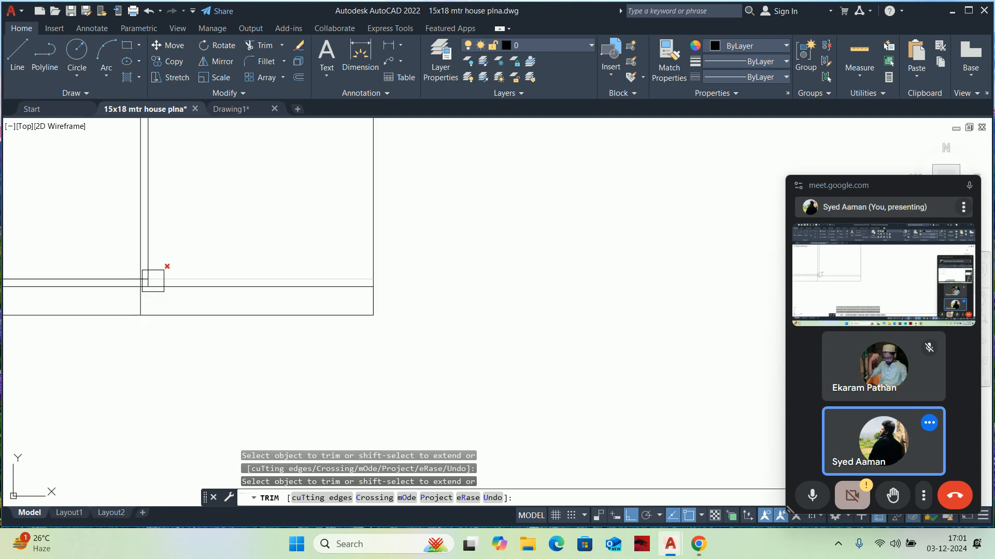
scroll(155, 282, "up", 2)
scroll(180, 253, "down", 5)
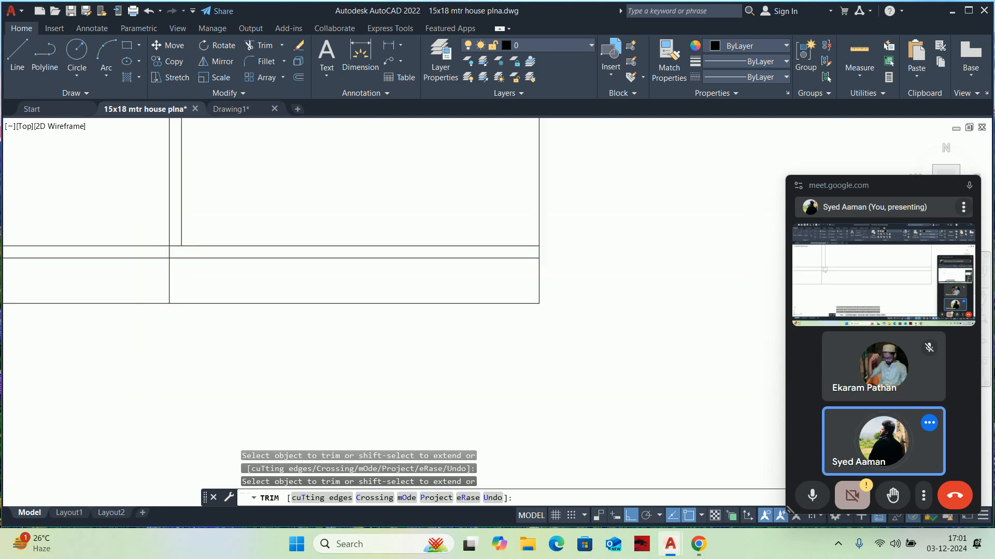
scroll(371, 450, "down", 2)
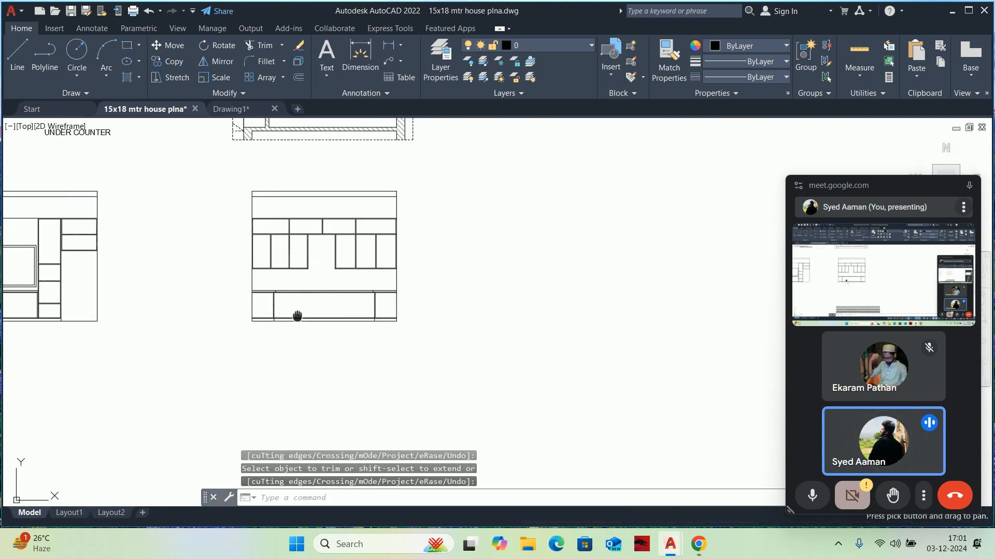
Draw vertical construction lines through both side edges of the cutlery drawer unit in the rotated under-counter plan
key("Escape")
key("Escape")
key("Escape")
type("XL")
key("Return")
type("V")
key("Return")
middle_click_drag(326, 253, 358, 407)
scroll(369, 373, "down", 3)
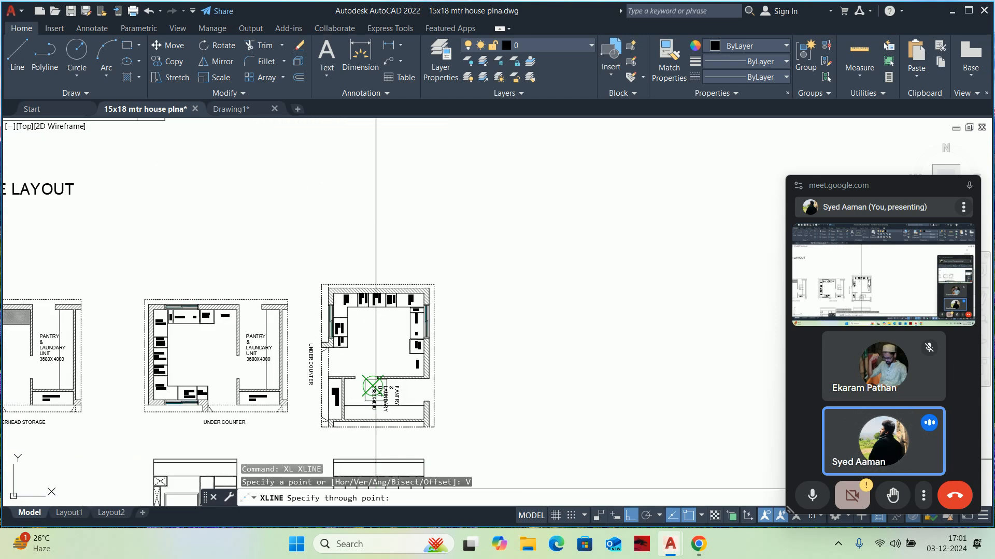
scroll(363, 300, "up", 10)
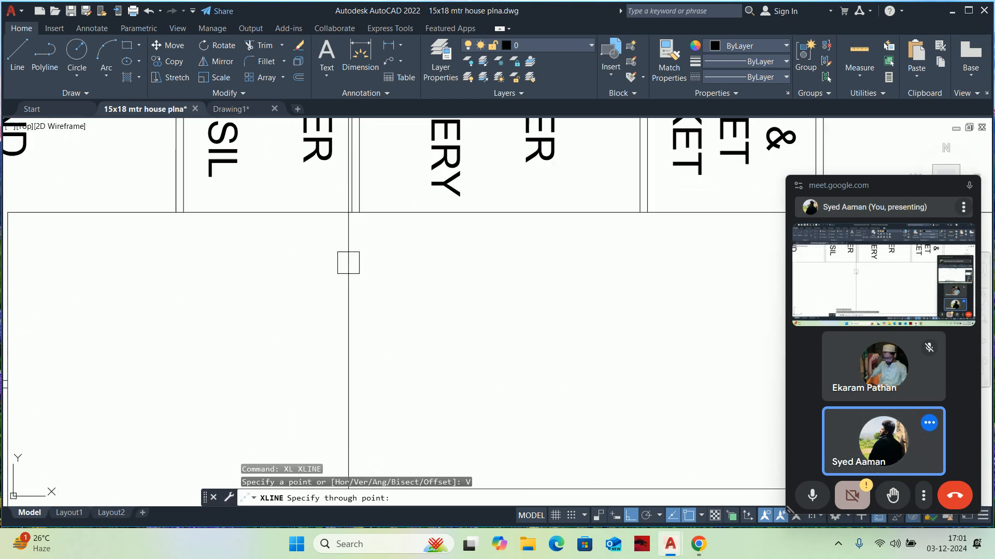
scroll(348, 261, "down", 3)
left_click(354, 249)
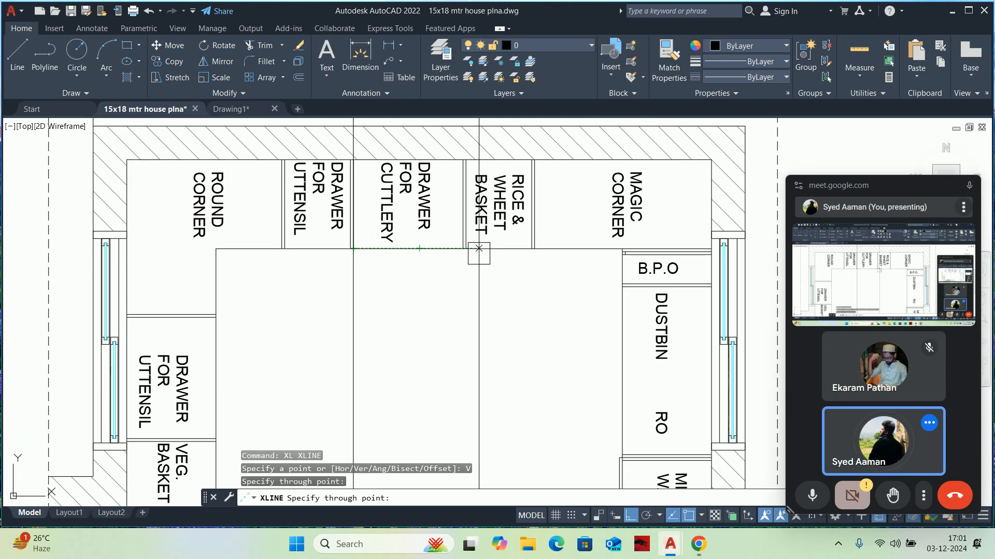
scroll(466, 249, "up", 2)
key("Escape")
key("Escape")
key("Escape")
scroll(456, 254, "down", 10)
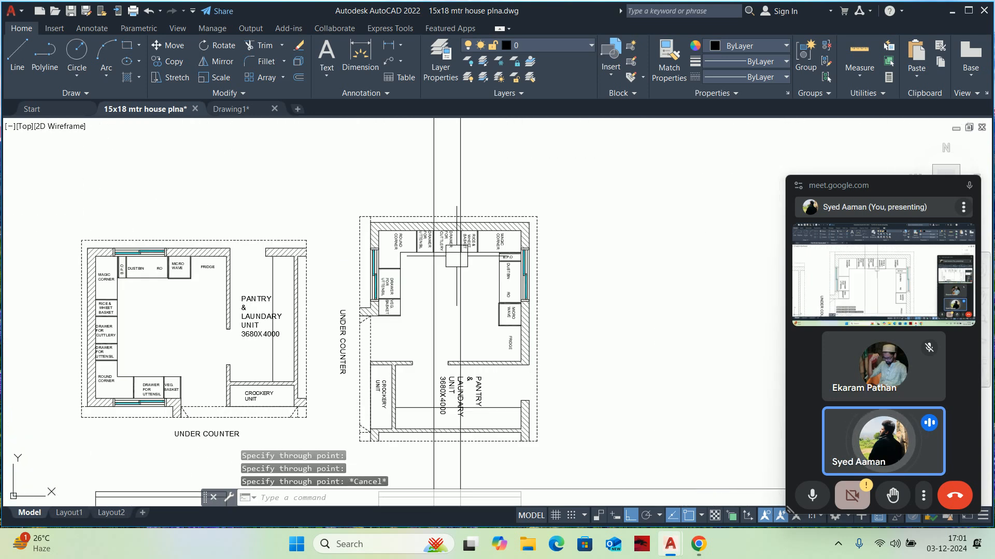
Trim both cutlery drawer construction lines below the base cabinets and across the skirting and bottom board
scroll(439, 266, "up", 8)
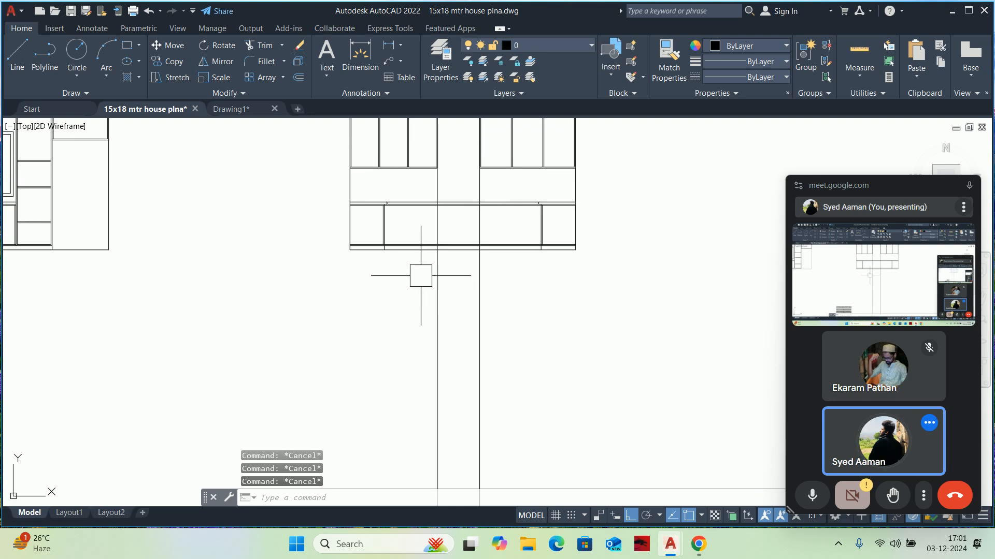
middle_click_drag(421, 281, 360, 440)
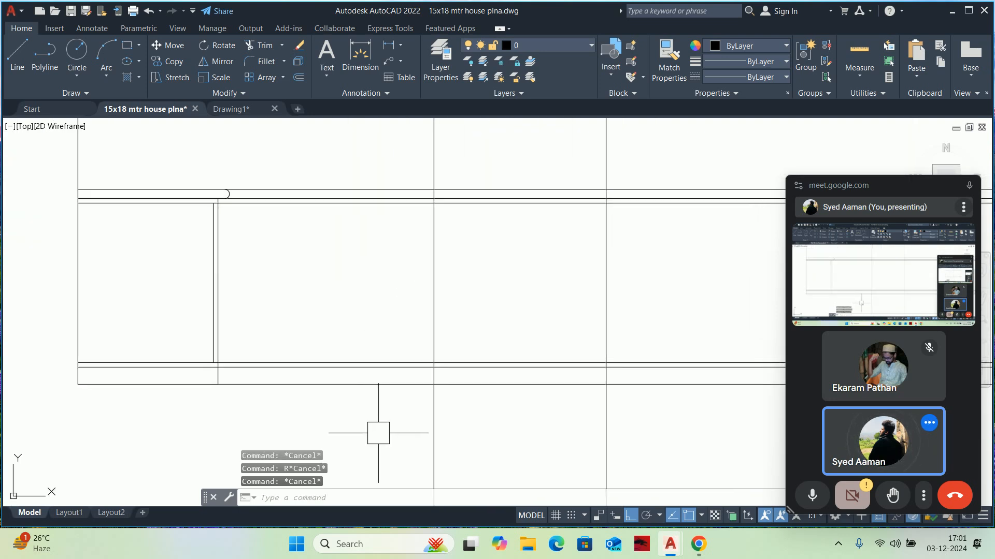
type("tr")
key("Return")
scroll(442, 378, "up", 2)
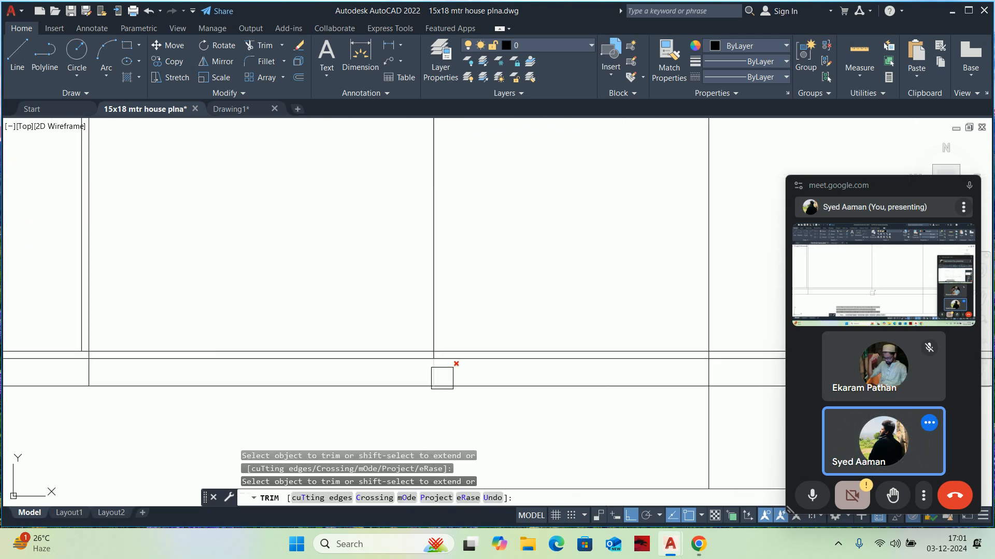
scroll(700, 417, "up", 3)
scroll(706, 333, "down", 5)
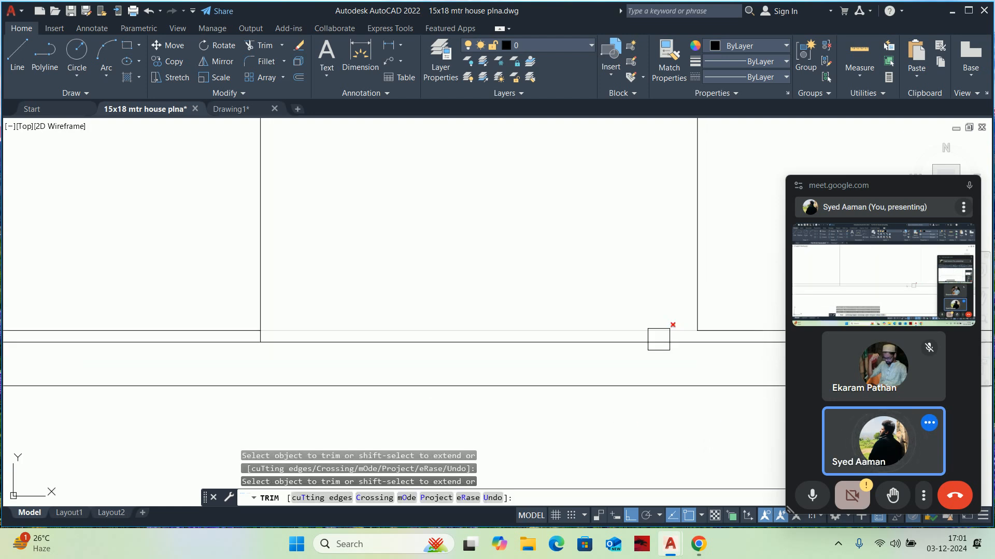
scroll(473, 323, "up", 4)
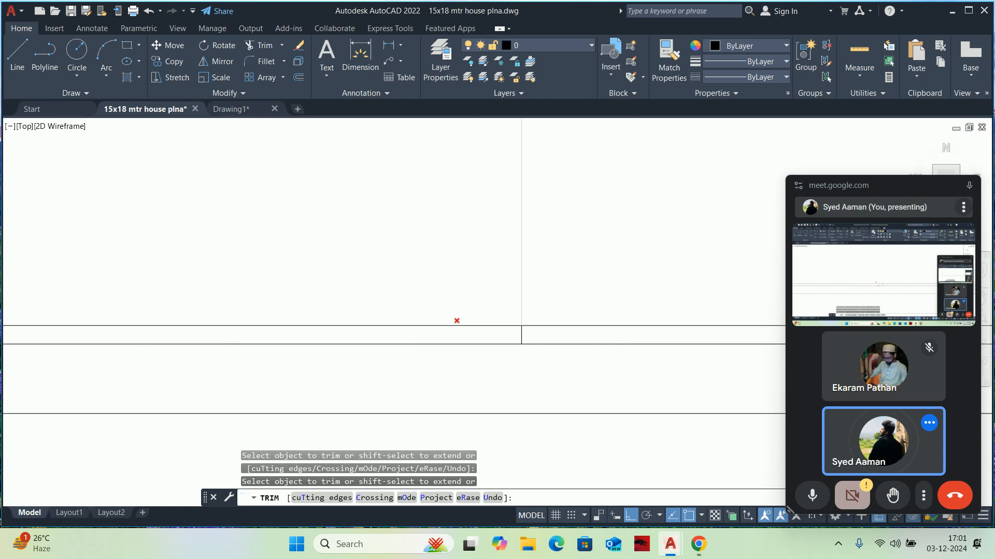
scroll(606, 328, "down", 3)
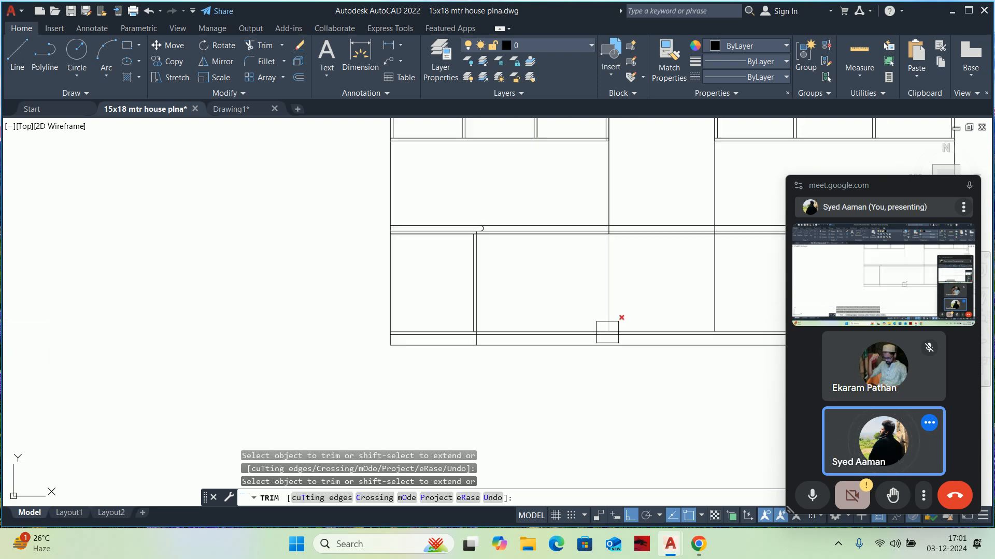
Trim both cutlery drawer construction lines above the counter and across the counter and top board
scroll(648, 260, "up", 3)
middle_click_drag(648, 259, 469, 279)
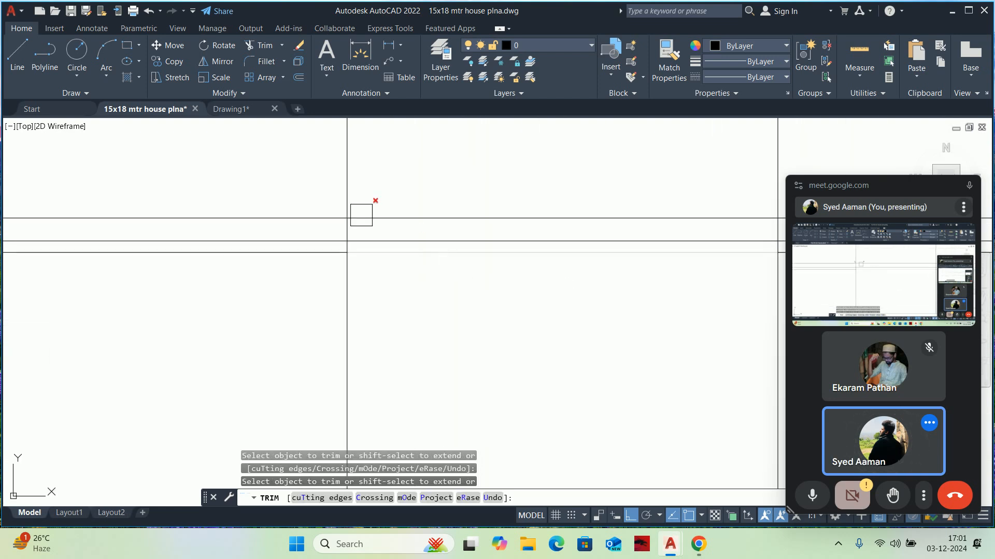
left_click_drag(334, 198, 335, 197)
left_click(355, 209)
key("Return")
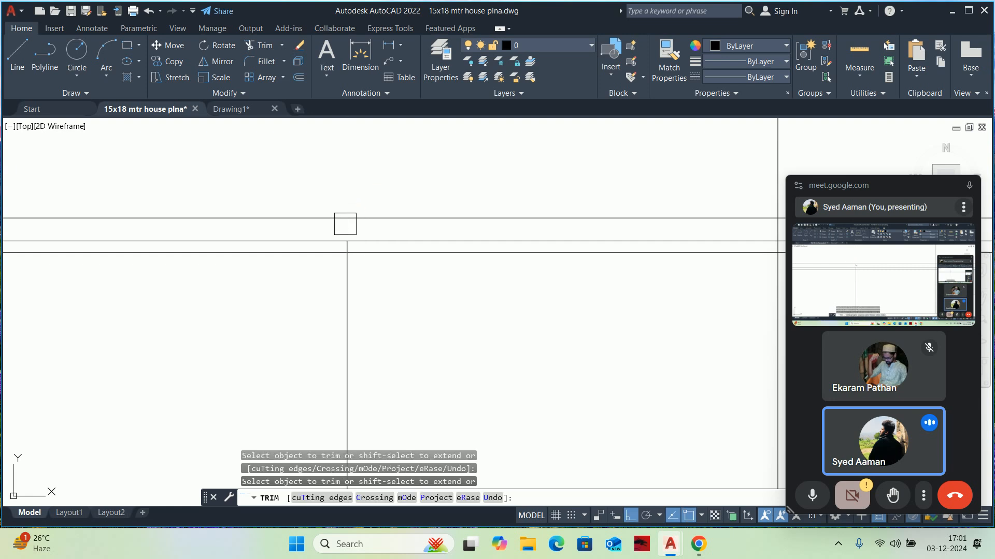
scroll(352, 247, "down", 3)
scroll(470, 225, "up", 3)
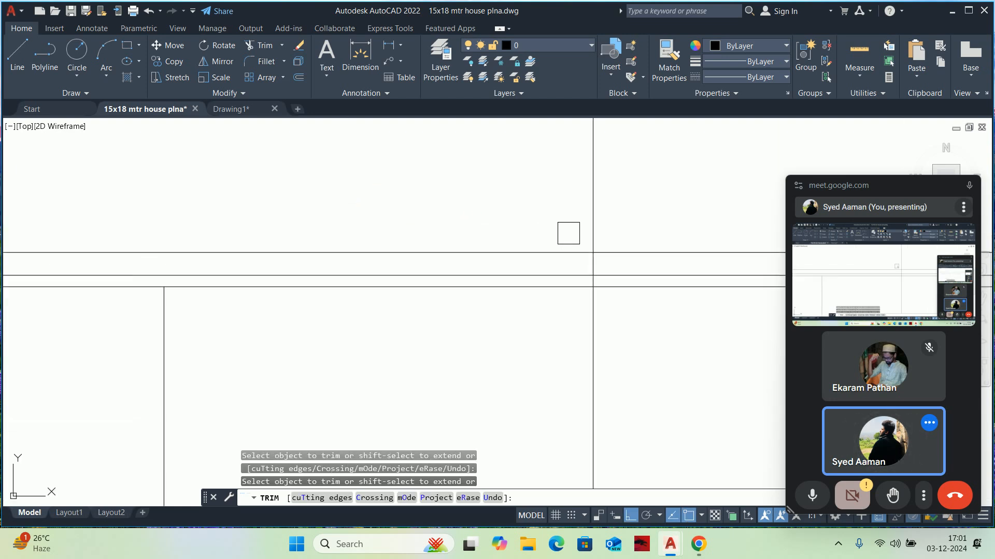
left_click(604, 226)
left_click(576, 234)
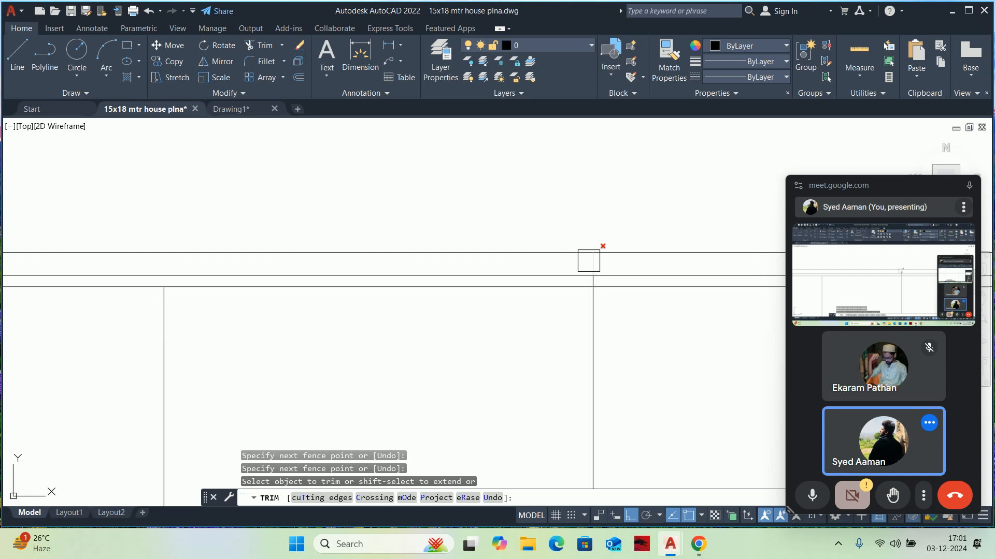
left_click(586, 261)
scroll(597, 275, "up", 2)
key("Escape")
Offset the two cutlery drawer side lines outward by 20 to form the divider boards
type("o")
key("Return")
type("20")
key("Return")
scroll(571, 303, "down", 2)
left_click(587, 360)
left_click(626, 360)
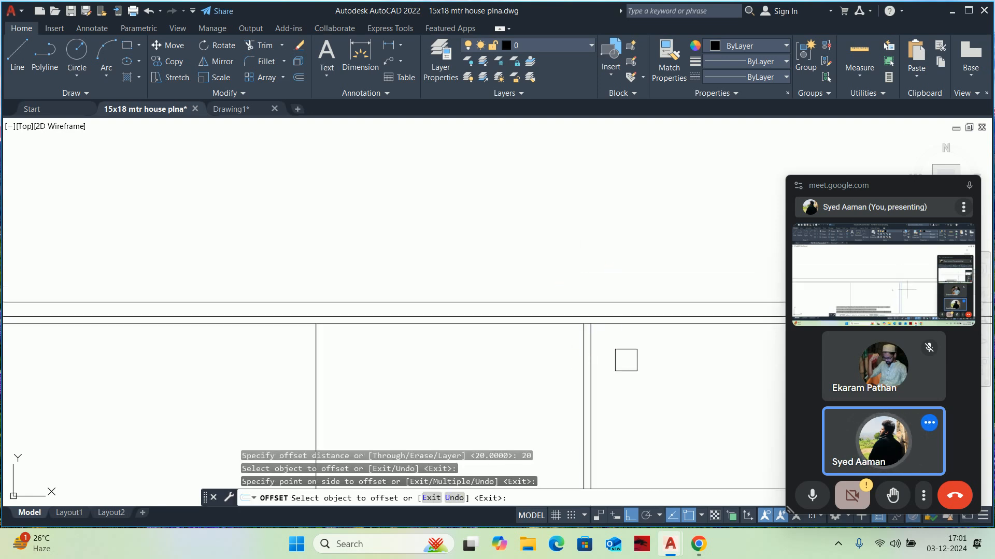
left_click(318, 363)
left_click(235, 364)
key("Return")
scroll(231, 364, "down", 4)
key("Escape")
Draw vertical construction lines through both edges of the plan's divider between the round corner and the utensil drawer
middle_click_drag(233, 364, 472, 381)
scroll(460, 275, "down", 6)
scroll(484, 242, "down", 2)
middle_click_drag(482, 195, 491, 254)
scroll(491, 192, "up", 5)
middle_click_drag(455, 172, 479, 249)
scroll(490, 250, "up", 5)
key("Escape")
key("Escape")
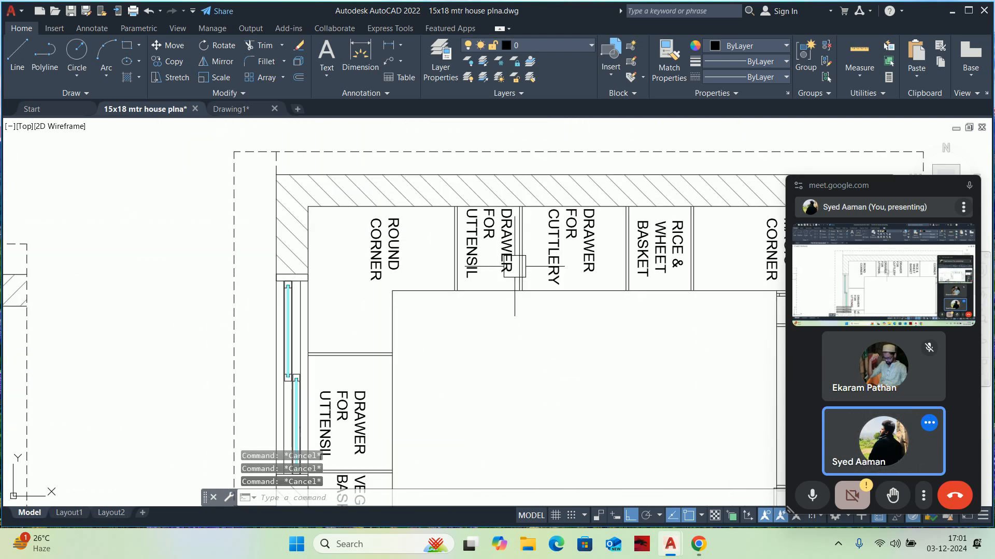
type("XL")
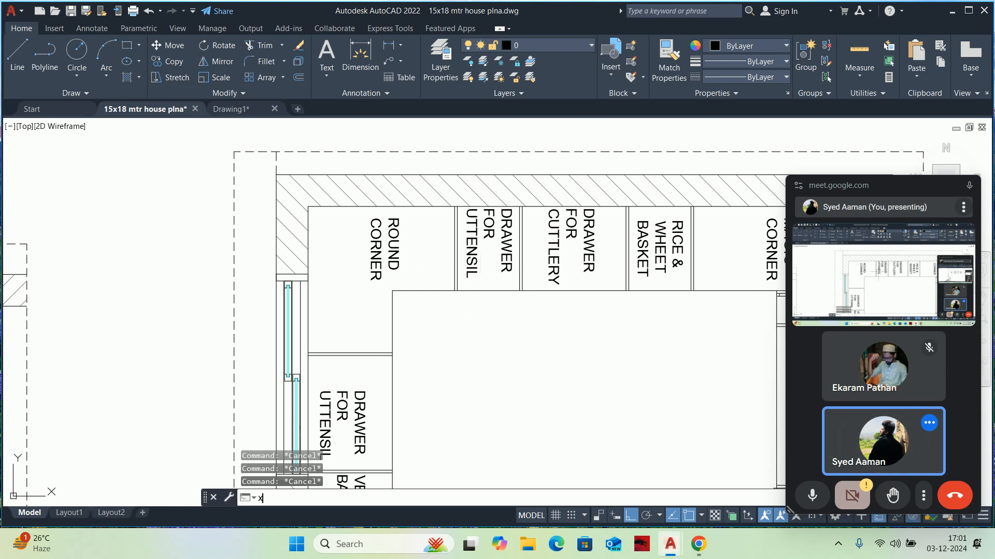
key("Return")
type("V")
key("Return")
scroll(459, 280, "up", 3)
left_click(444, 298)
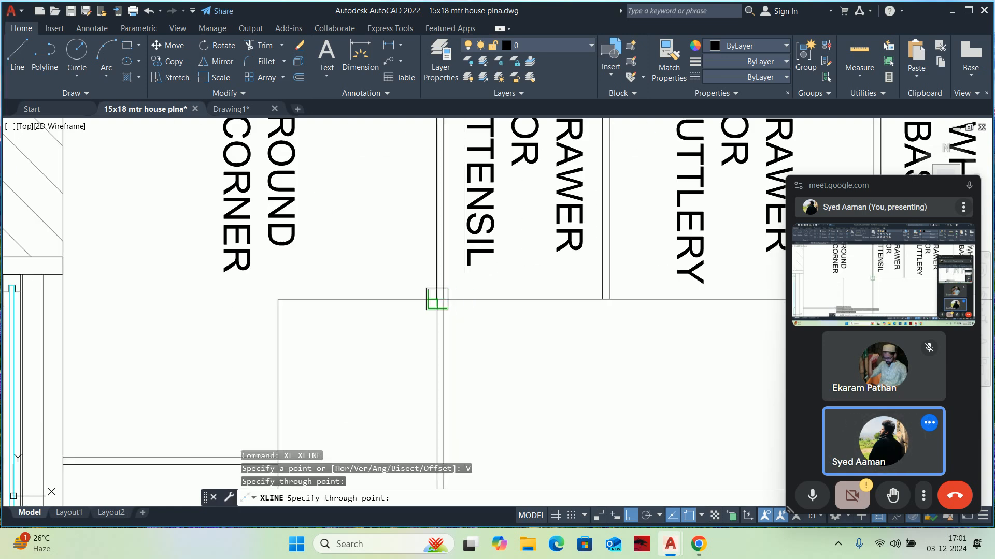
left_click(435, 294)
Draw vertical construction lines through both edges of the plan's divider between the rice and wheat basket and the magic corner
scroll(435, 294, "down", 4)
scroll(505, 320, "up", 4)
scroll(506, 320, "down", 2)
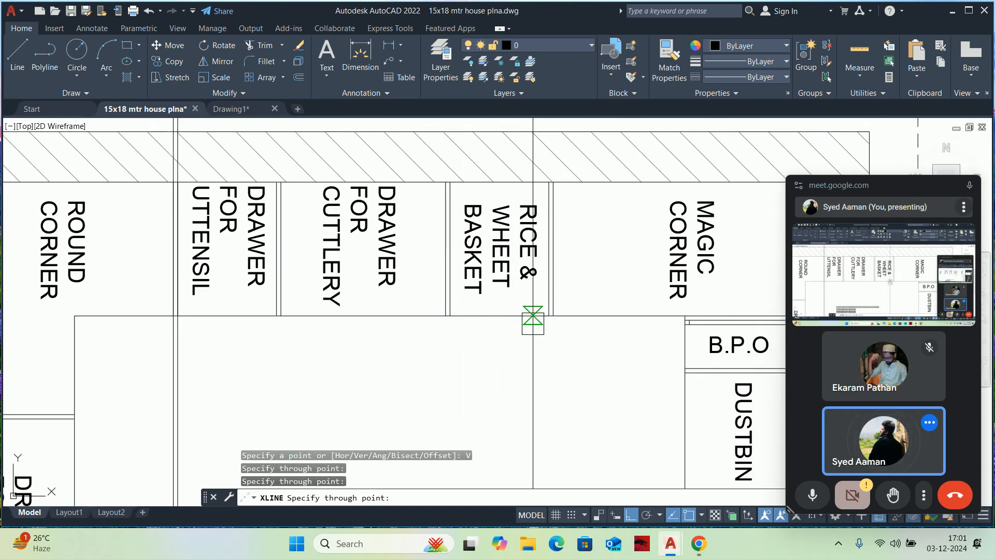
left_click(548, 315)
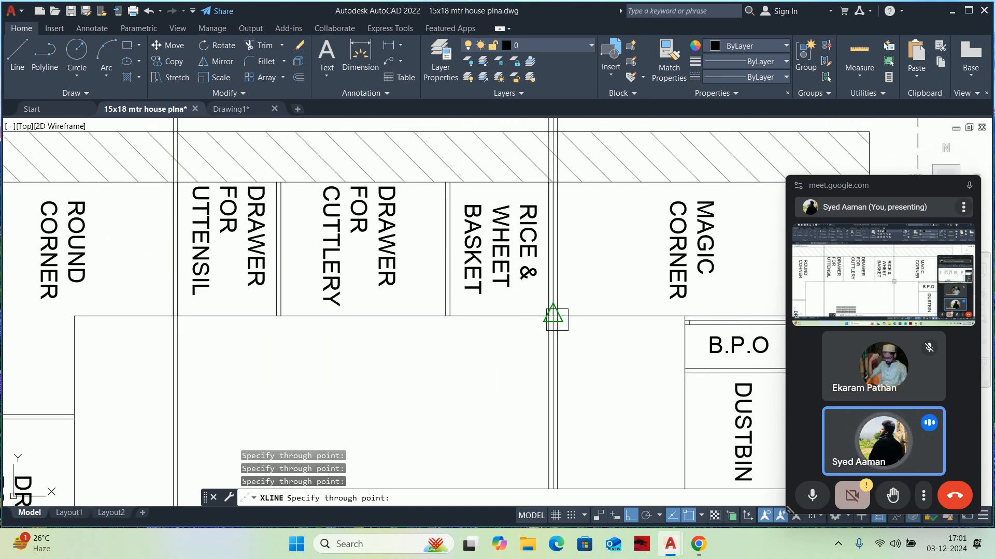
scroll(552, 316, "down", 6)
key("Escape")
key("Escape")
Trim both pairs of projected divider construction lines above the counter in the second kitchen elevation
scroll(500, 378, "up", 5)
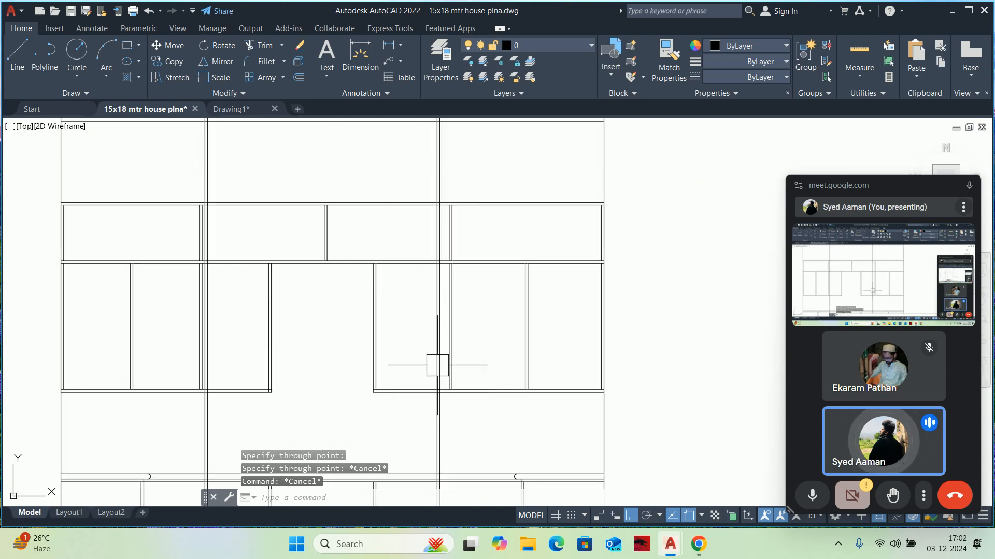
middle_click_drag(500, 330, 571, 304)
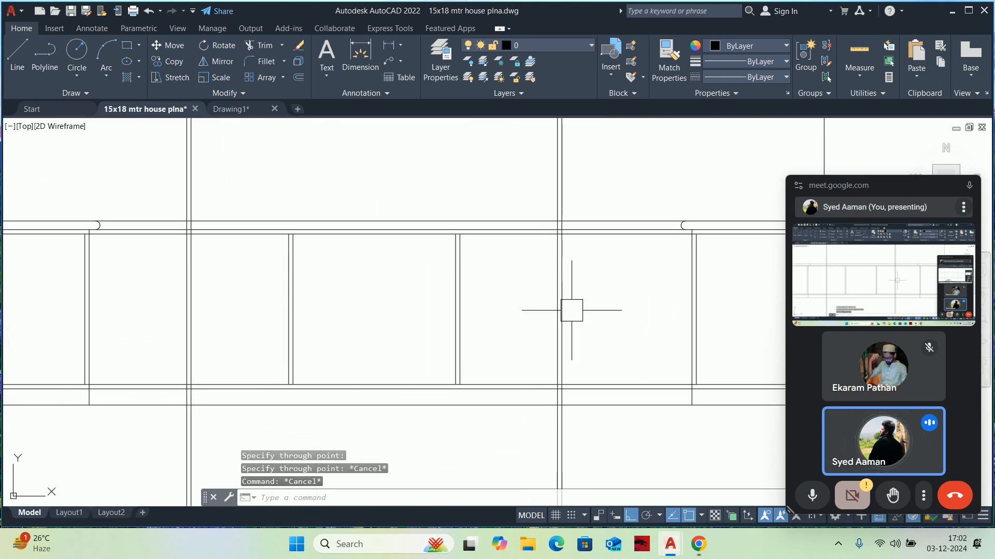
type("tr")
key("Return")
left_click(220, 184)
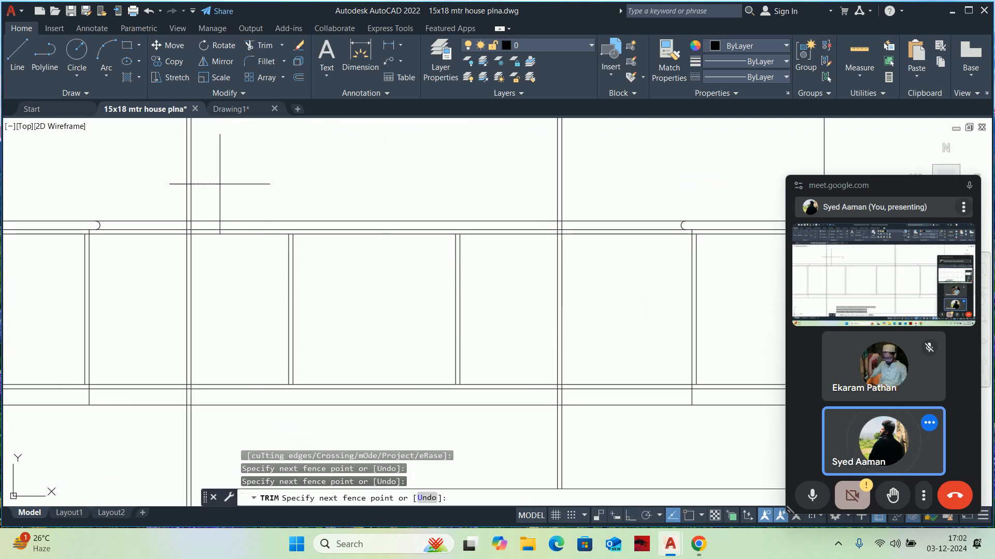
left_click(595, 178)
Trim the rice and wheat basket divider's lines where they cross the counter and the cabinet's top board
scroll(579, 224, "up", 7)
left_click(554, 228)
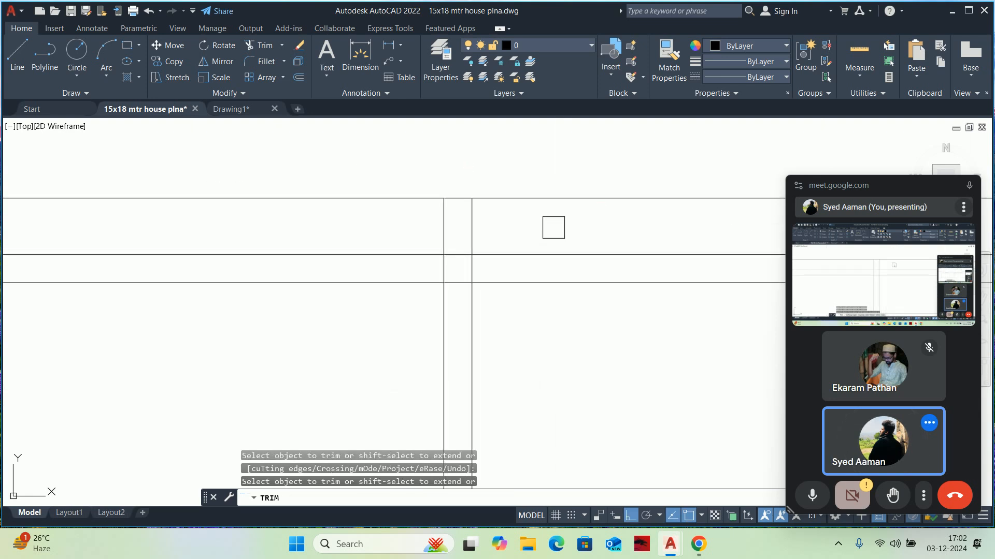
middle_click_drag(320, 238, 347, 234)
left_click(354, 225)
scroll(472, 265, "up", 4)
left_click(448, 258)
key("Return")
scroll(581, 259, "down", 5)
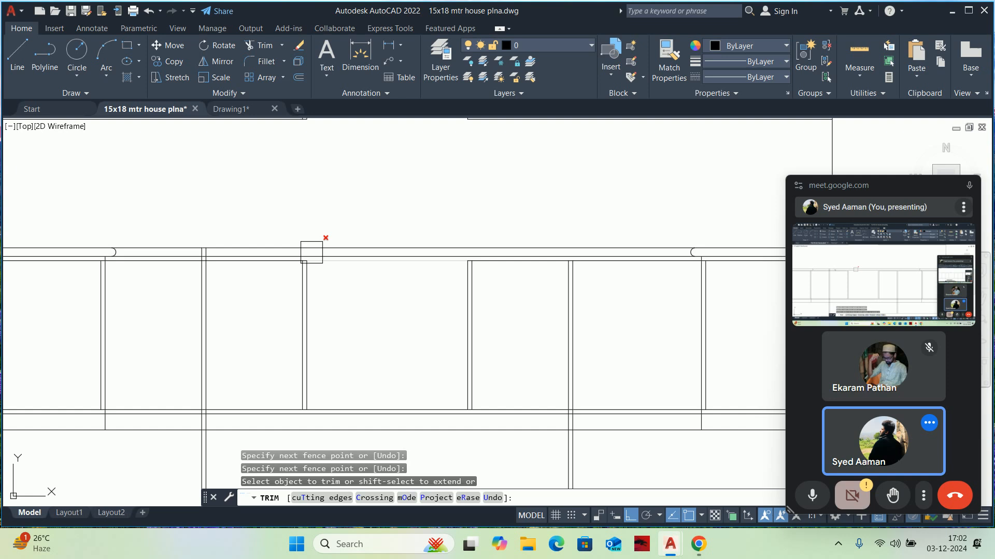
Trim the utensil drawer divider's lines where they cross the counter and the cabinet's top board
scroll(202, 249, "up", 4)
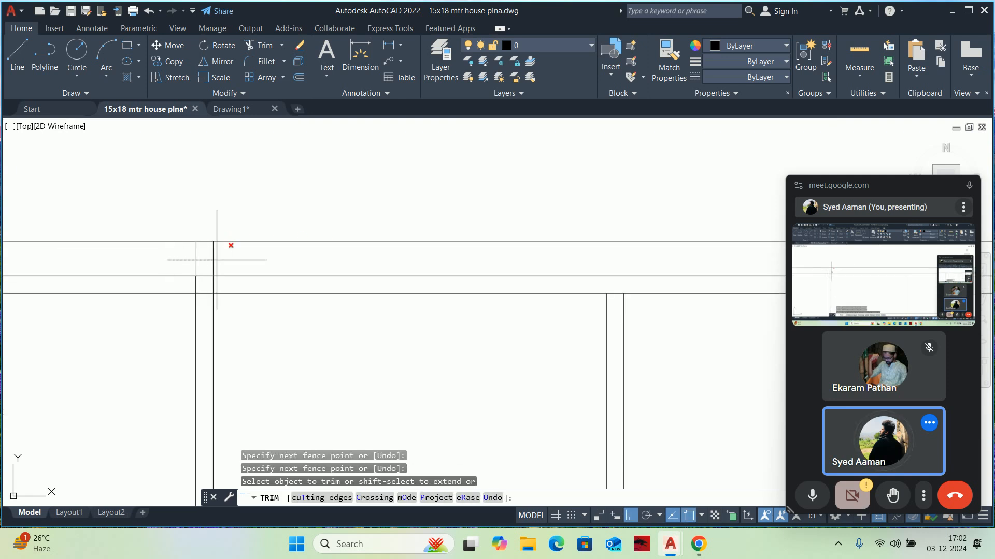
scroll(204, 272, "up", 4)
left_click(257, 313)
left_click(161, 320)
scroll(165, 320, "down", 4)
scroll(167, 318, "down", 5)
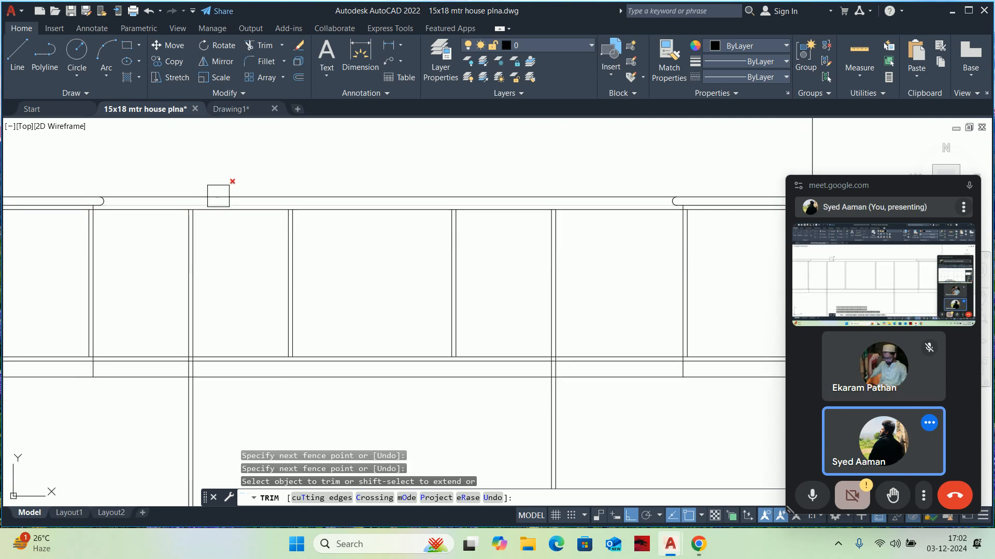
Trim both new dividers' lines below the floor line and across the skirting
left_click(192, 315)
left_click(482, 342)
key("Return")
scroll(373, 295, "up", 5)
left_click(351, 277)
scroll(216, 284, "down", 5)
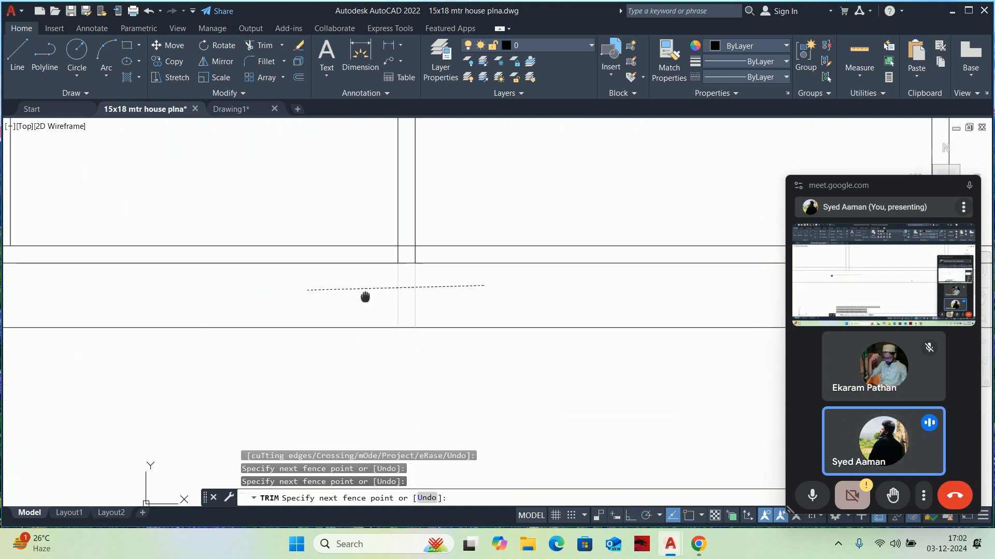
key("Return")
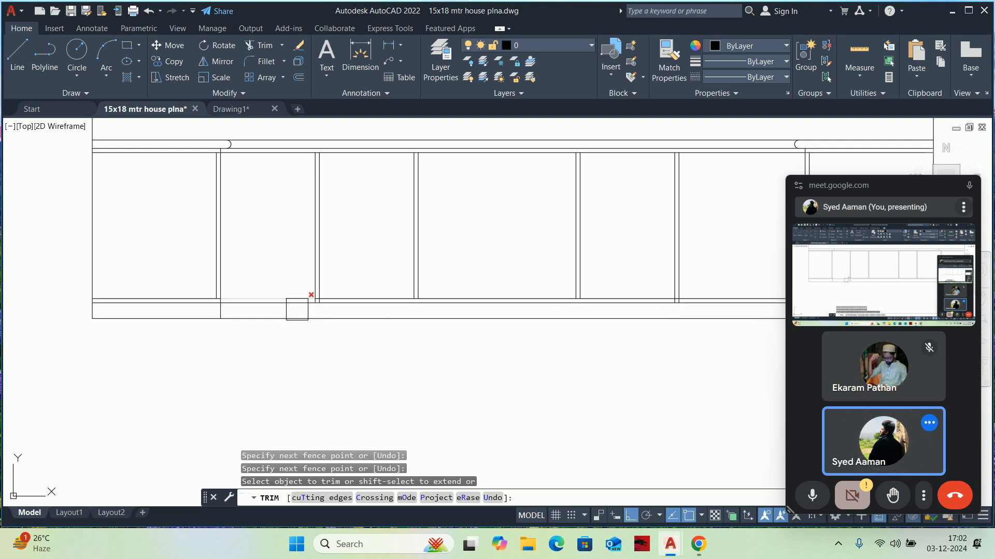
Trim both new dividers' lines where they cross the base cabinet's bottom board
scroll(311, 298, "up", 4)
left_click(261, 296)
left_click(338, 296)
scroll(343, 298, "down", 6)
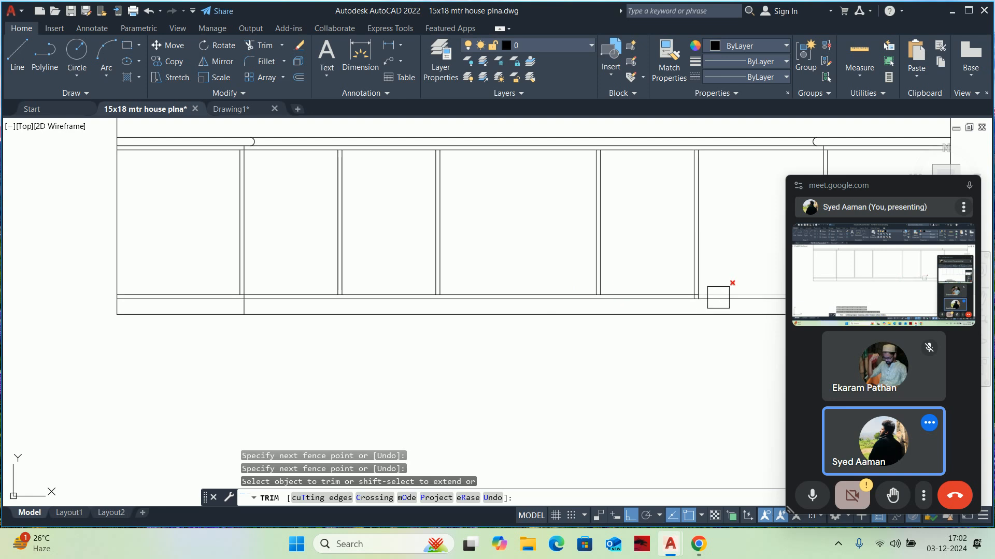
scroll(720, 298, "up", 3)
scroll(603, 291, "up", 3)
left_click_drag(577, 294, 740, 301)
scroll(690, 286, "down", 5)
scroll(500, 252, "down", 8)
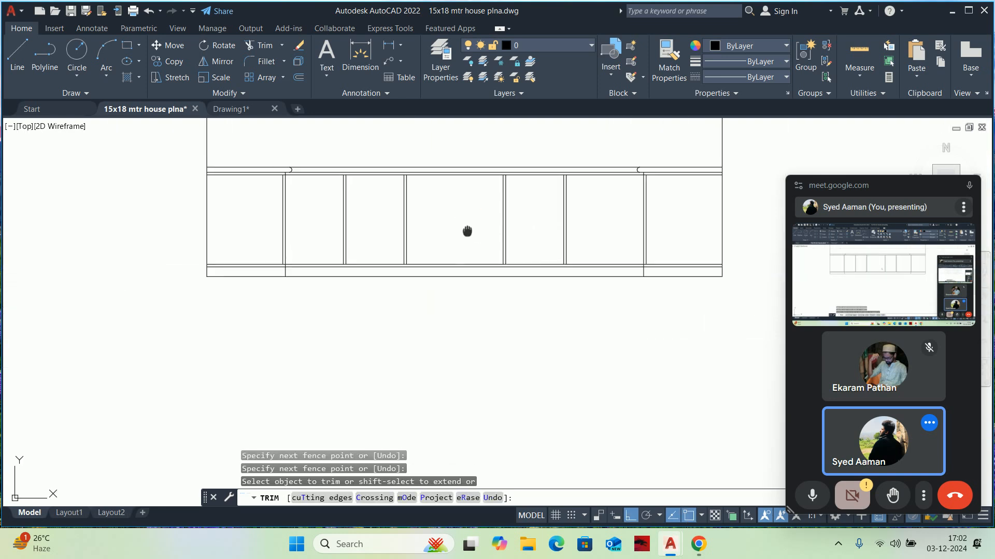
key("Escape")
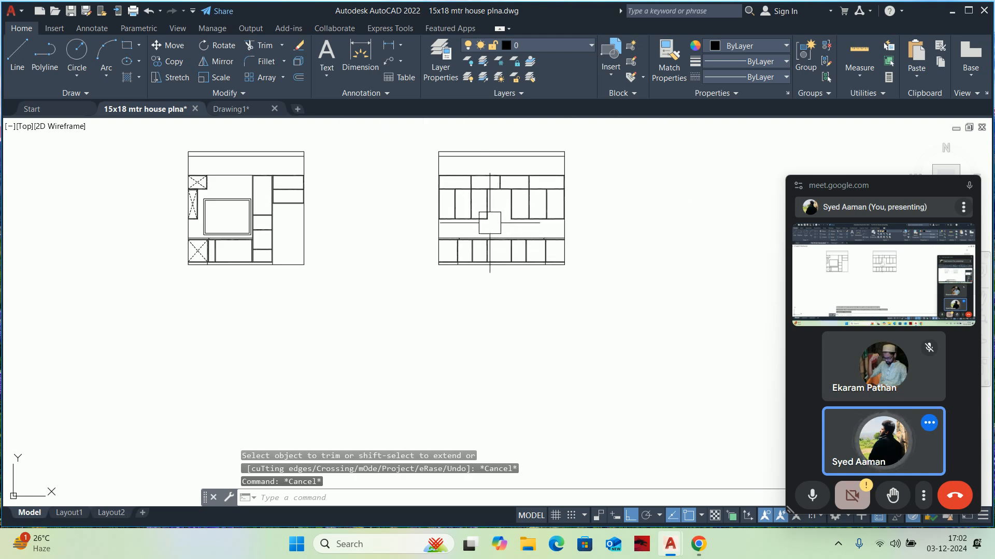
Measure the cutlery drawer compartment and draw a horizontal line across it at the midpoint of its sides
scroll(489, 223, "up", 5)
left_click(844, 81)
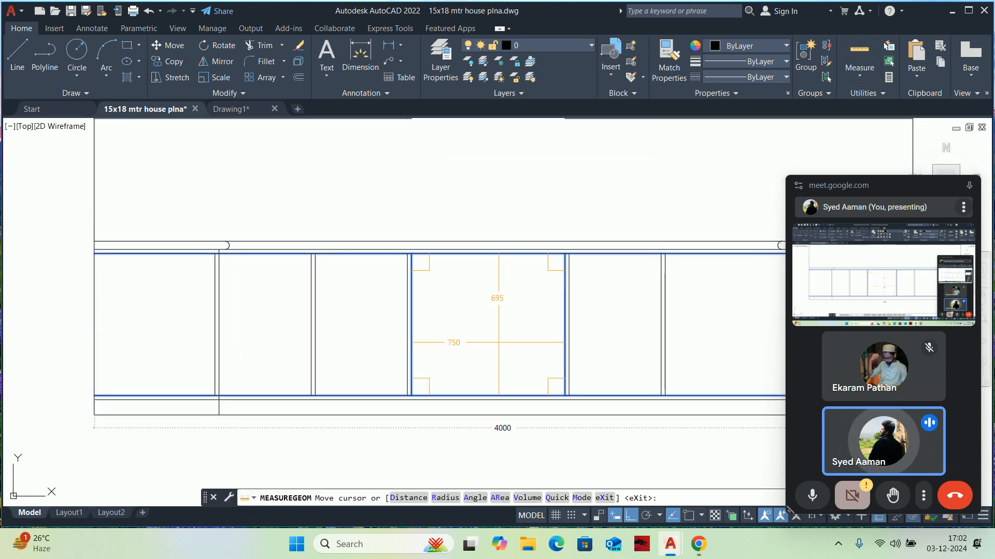
key("Escape")
type("l")
key("Return")
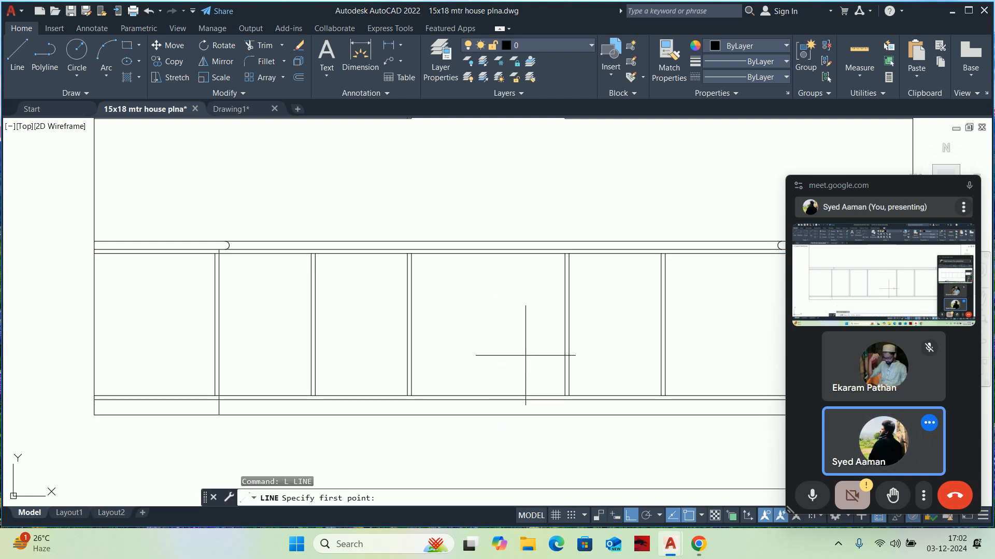
left_click(564, 325)
left_click(411, 324)
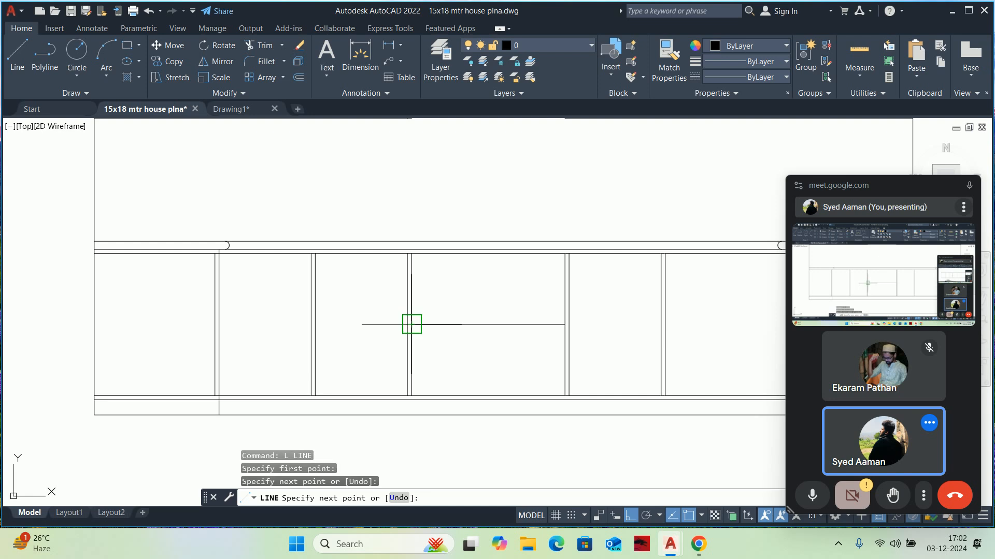
key("Escape")
Offset the cutlery compartment's middle line downward by 20 to form a shelf board
type("o")
key("Return")
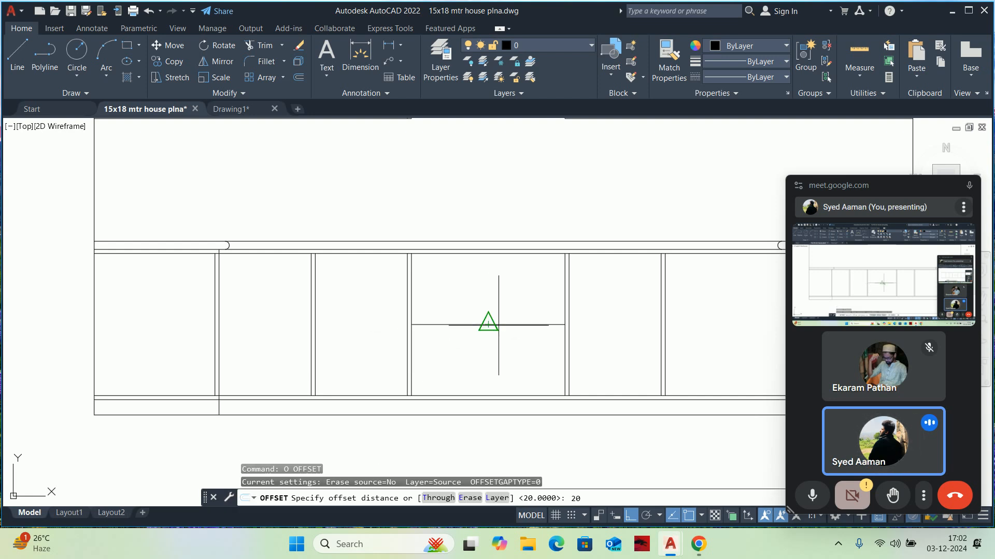
type("20")
key("Return")
left_click(497, 324)
left_click(485, 354)
key("Escape")
key("Escape")
key("Escape")
scroll(471, 356, "up", 2)
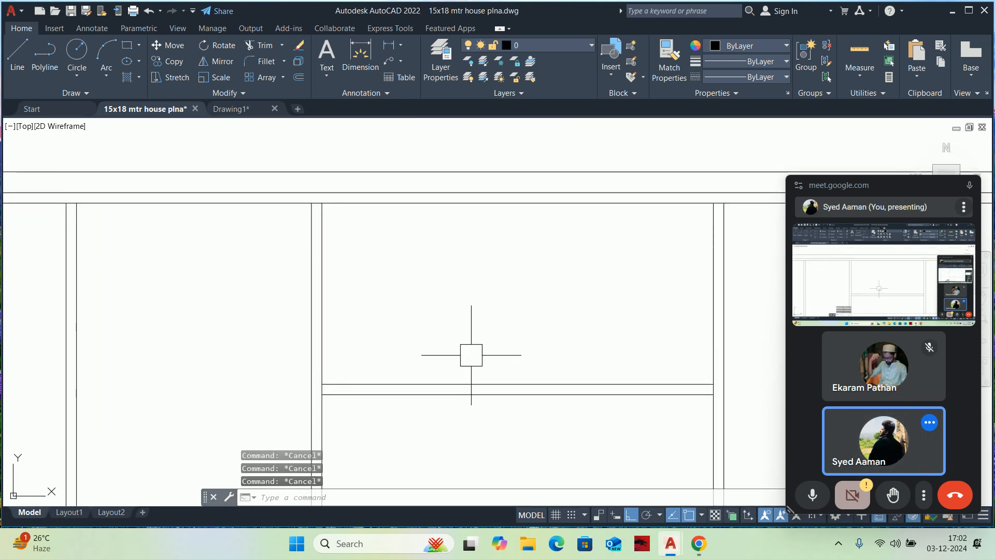
type("o")
key("Return")
type("200")
key("Return")
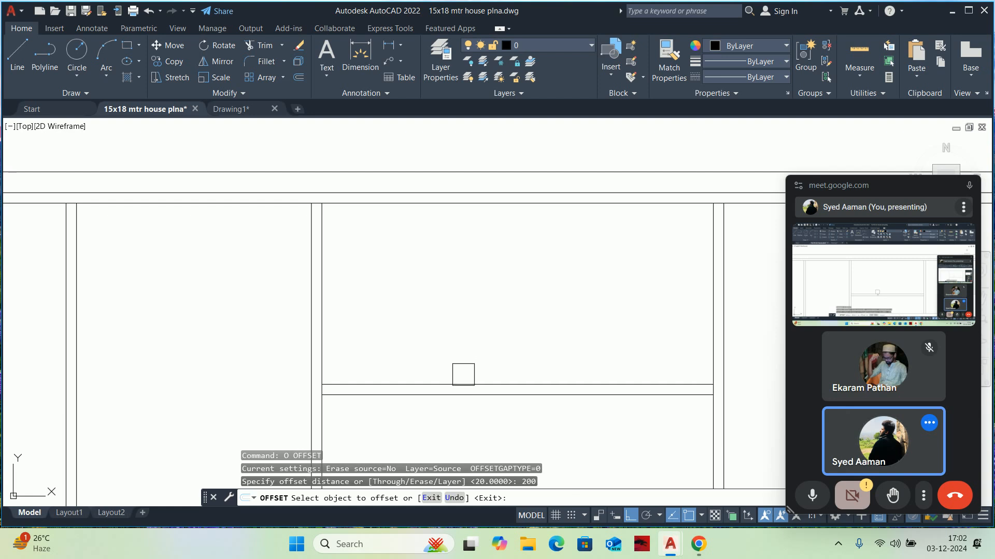
left_click(461, 385)
key("Escape")
Offset the shelf board's upper line upward by 150 inside the cutlery compartment
key("Return")
type("15")
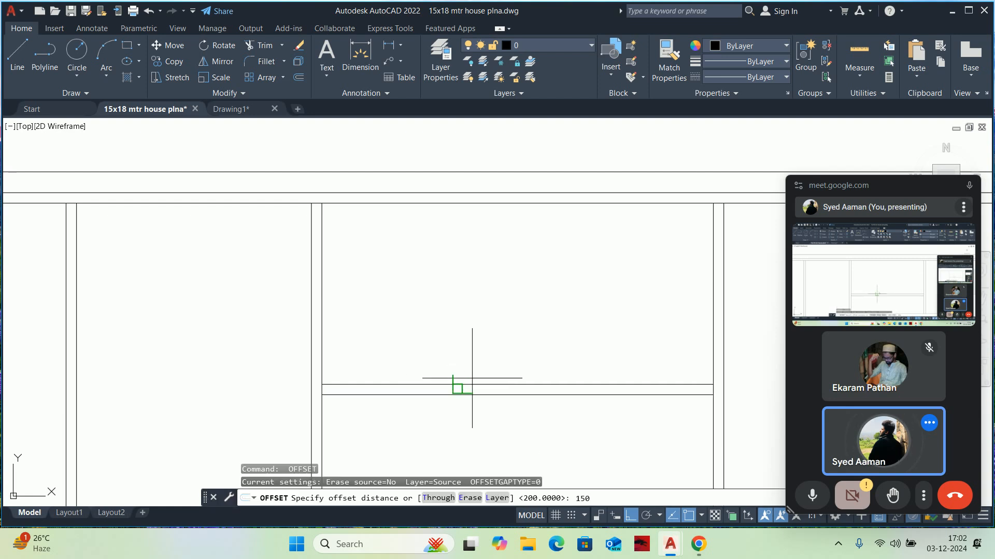
type("0")
key("Return")
left_click(466, 384)
left_click(466, 334)
key("Escape")
Offset the new upper line upward by 20 to form a second shelf board
key("Return")
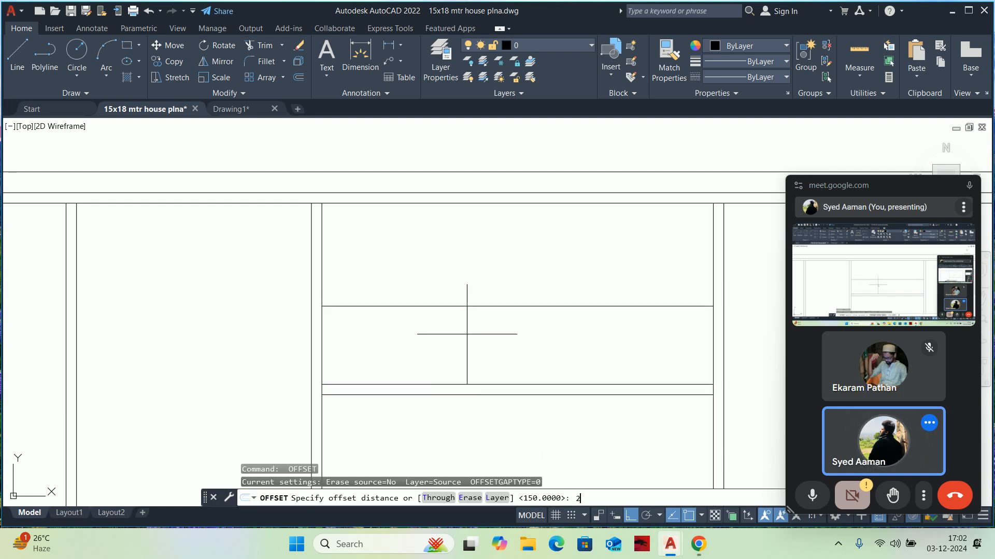
key("Return")
left_click(486, 306)
left_click(480, 283)
key("Escape")
key("Escape")
middle_click_drag(475, 249, 476, 266)
key("Escape")
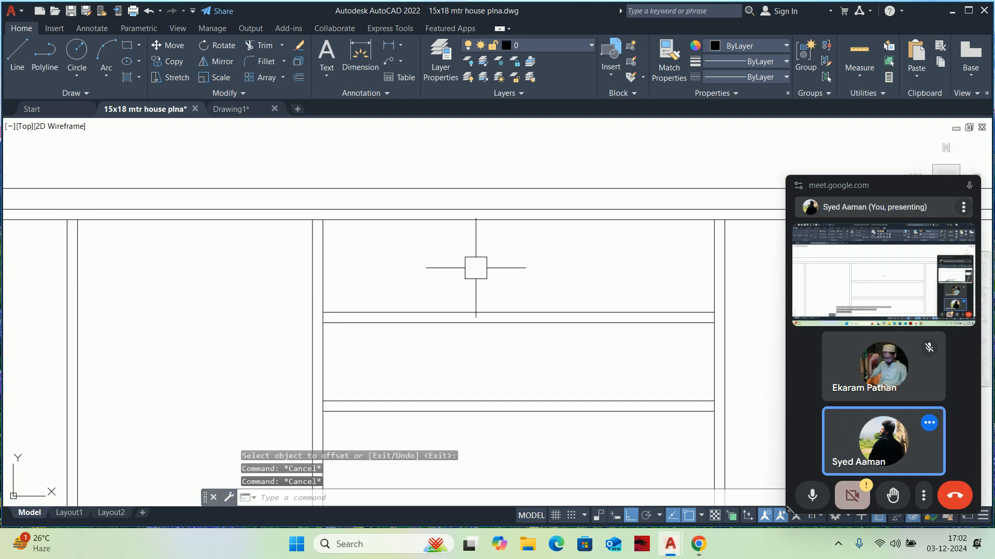
key("Escape")
Measure the opening above the upper shelf board and move that board up by 50
left_click(859, 49)
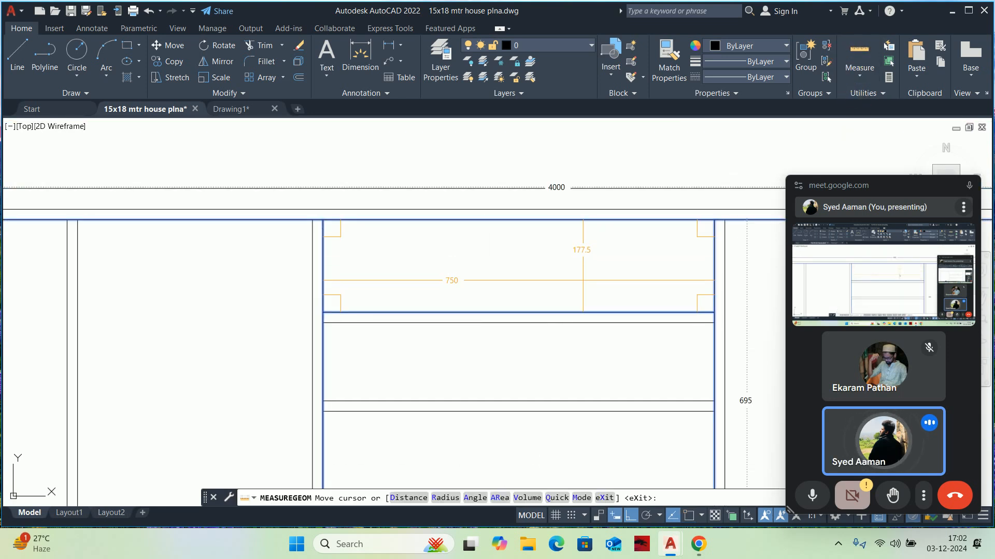
key("Escape")
type("m")
key("Return")
left_click(590, 349)
left_click(526, 282)
key("Return")
left_click(239, 351)
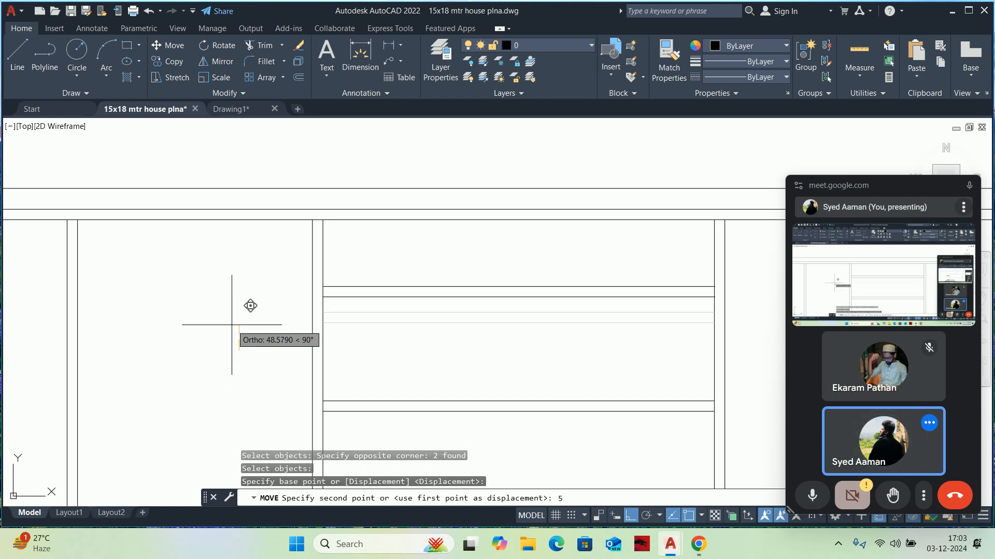
type("50")
key("Escape")
key("Escape")
Measure the three drawer openings in the cutlery compartment
scroll(525, 328, "down", 5)
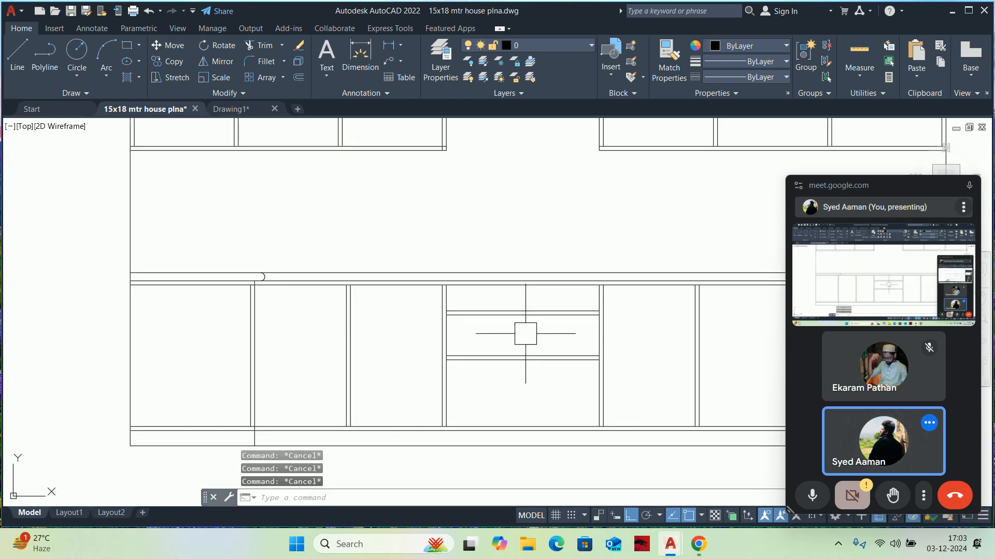
left_click(858, 52)
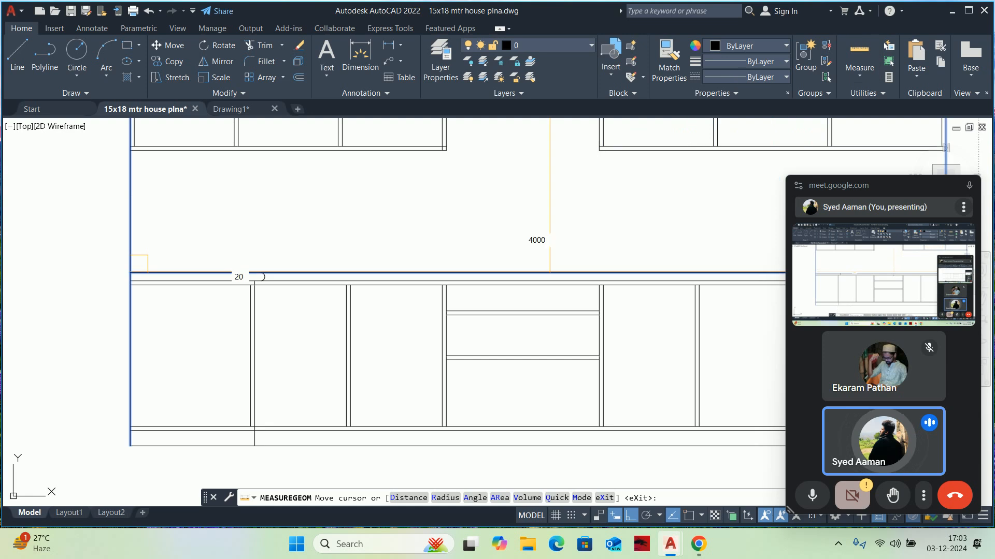
scroll(547, 314, "up", 4)
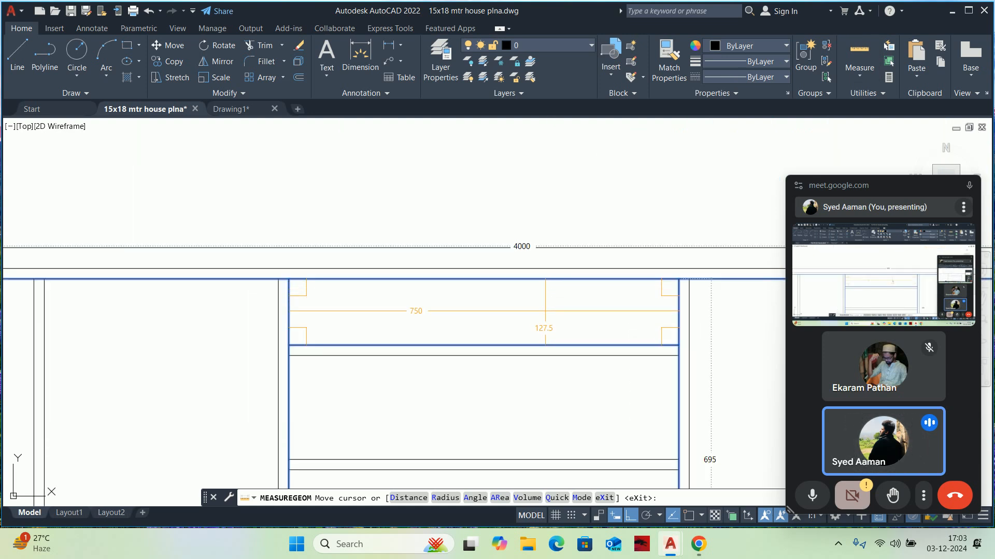
middle_click_drag(545, 310, 528, 227)
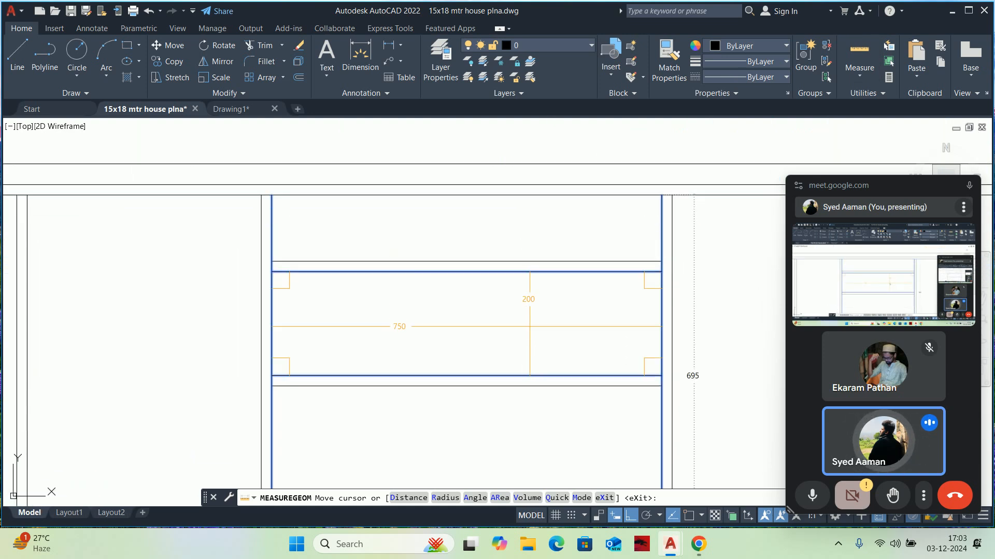
scroll(529, 324, "down", 3)
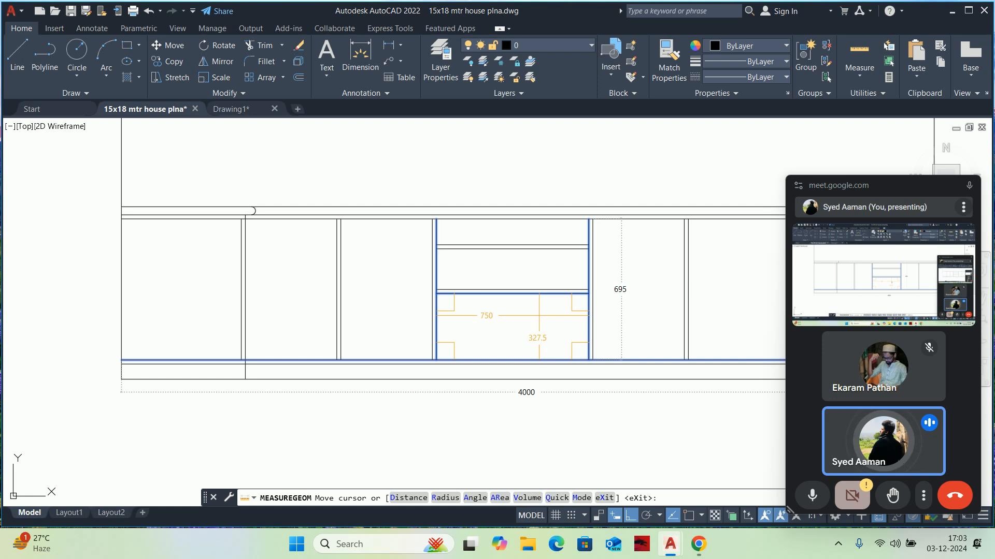
key("Escape")
Delete both shelf boards from the cutlery compartment
left_click(555, 327)
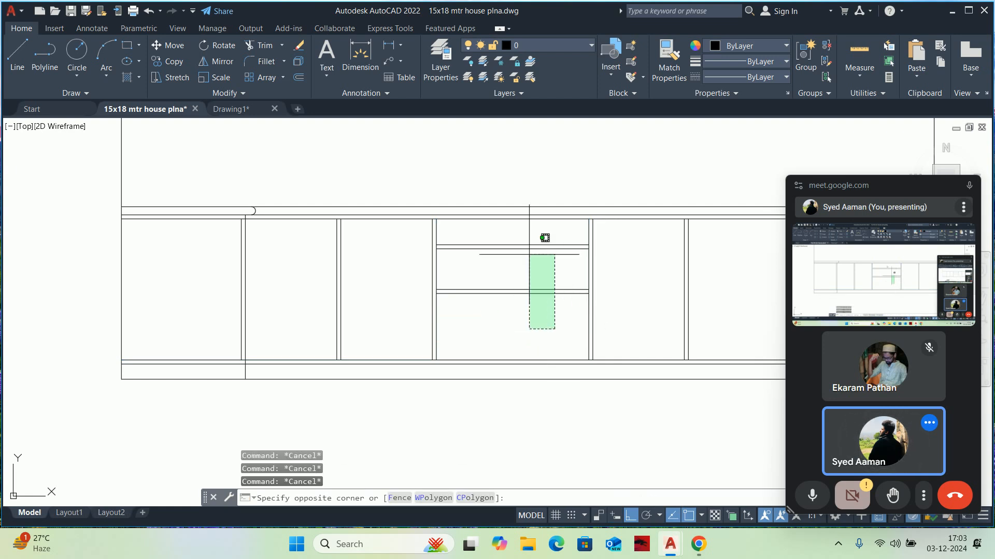
left_click(502, 224)
key("Delete")
Offset the base cabinet top board's lower line downward by 100
type("o")
key("Return")
type("100")
scroll(493, 219, "up", 5)
key("Return")
left_click(515, 196)
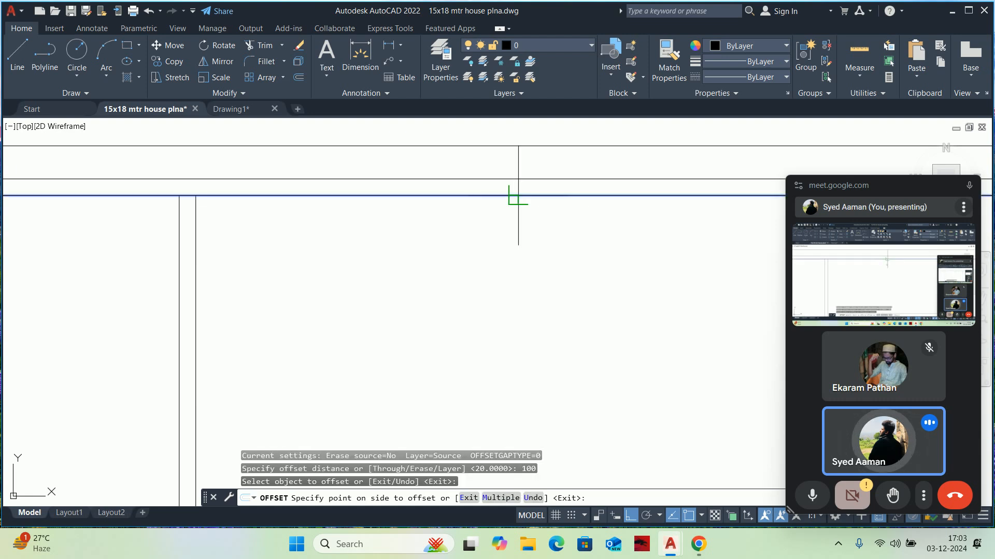
key("Escape")
middle_click_drag(492, 288, 448, 295)
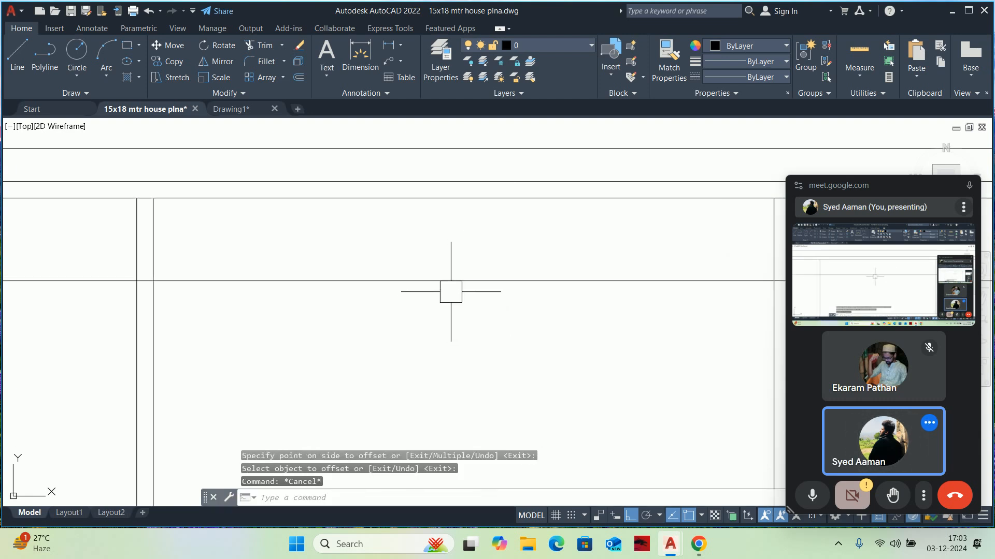
key("Escape")
Offset the new horizontal line downward by 20 to form a drawer board
key("Return")
type("2")
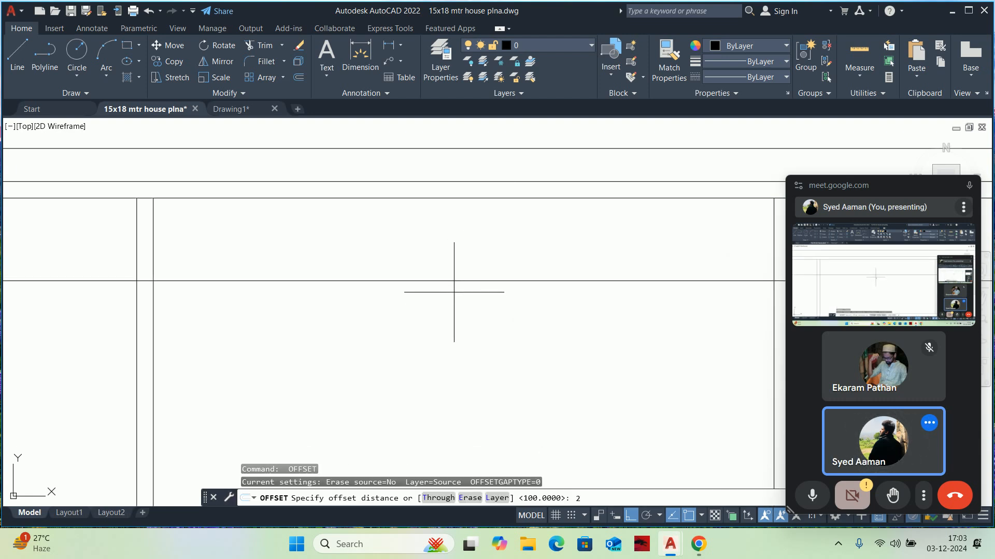
key("Return")
left_click(465, 281)
left_click(463, 289)
key("Escape")
key("Escape")
key("Escape")
key("Escape")
Trim the new drawer board's lines outside the cutlery compartment and across its two side dividers
scroll(62, 325, "up", 4)
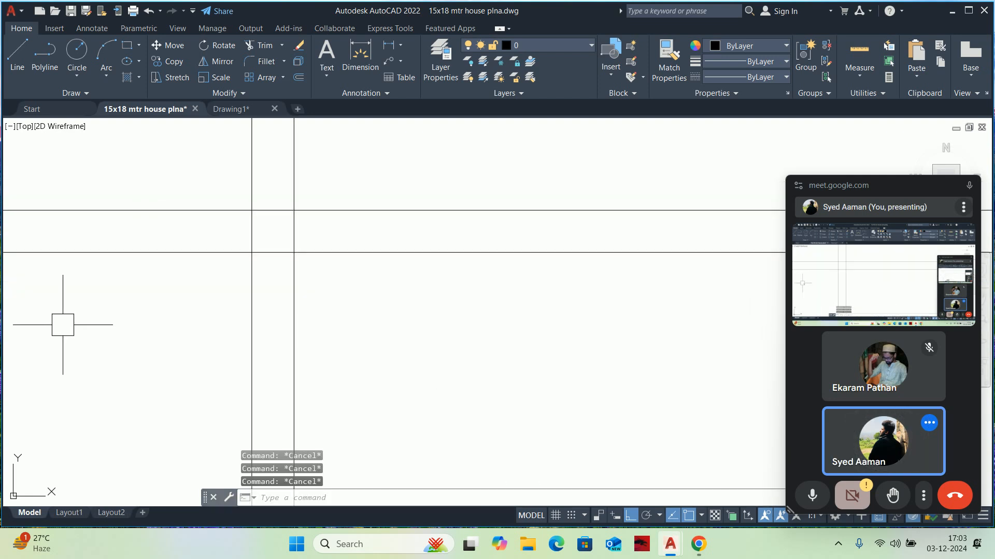
type("TR")
key("Return")
left_click_drag(152, 180, 122, 288)
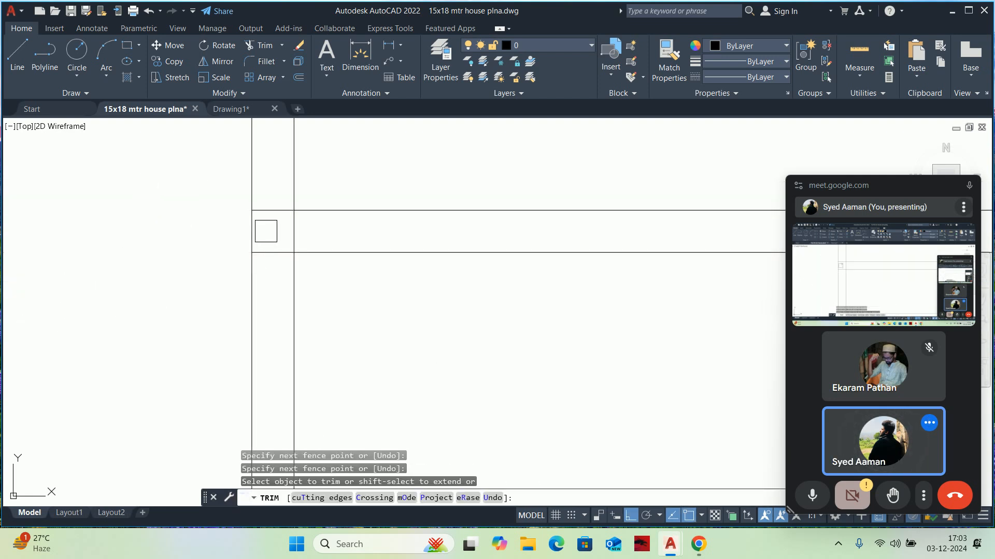
mouse_move(274, 199)
left_mouse_down()
mouse_move(264, 266)
mouse_move(268, 238)
left_mouse_up()
scroll(398, 264, "down", 5)
scroll(398, 264, "up", 5)
left_click_drag(596, 199, 570, 311)
mouse_move(504, 246)
left_mouse_down()
mouse_move(514, 224)
mouse_move(522, 333)
left_mouse_up()
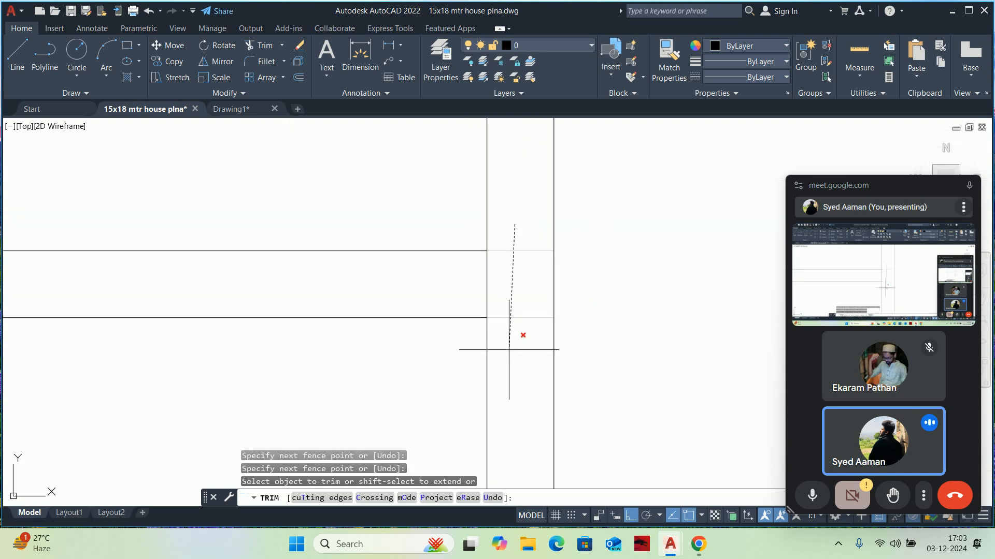
Offset the drawer board's lower line downward by 150 inside the cutlery compartment
key("Escape")
key("Escape")
scroll(522, 334, "down", 2)
middle_click_drag(429, 297, 471, 280)
scroll(469, 276, "down", 5)
type("o")
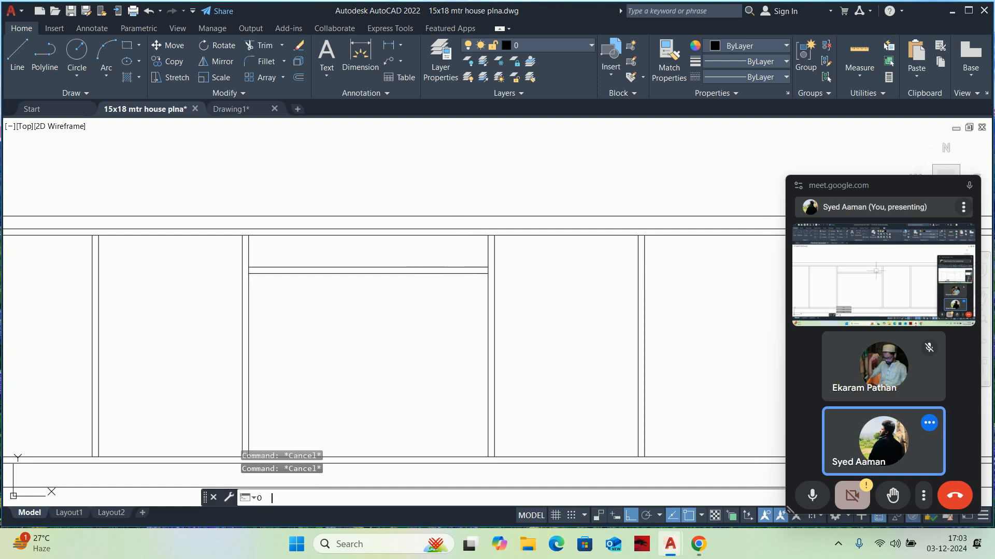
key("Return")
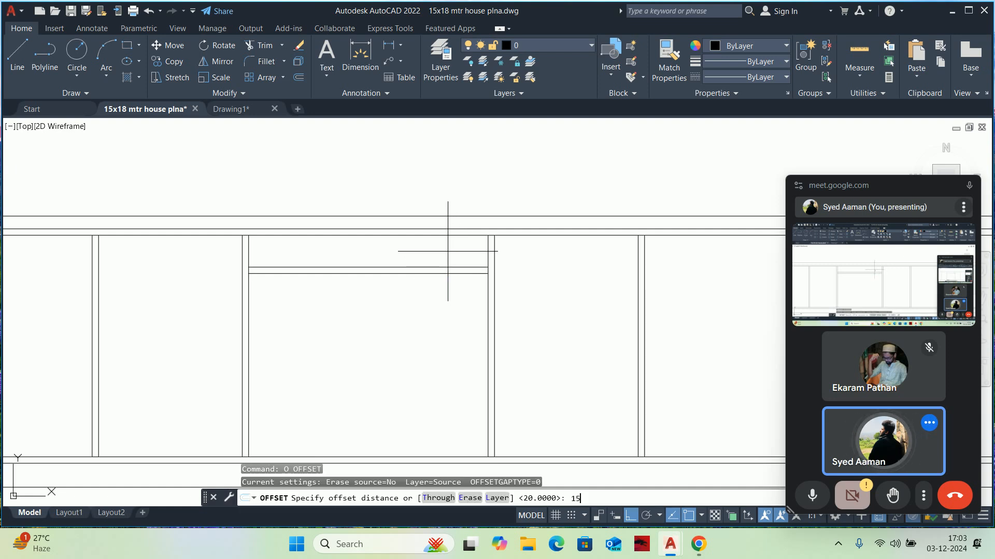
key("Return")
scroll(423, 276, "up", 4)
left_click(417, 268)
left_click(413, 286)
key("Escape")
key("Escape")
Offset the new horizontal line downward by 20 to form a second drawer board in the cutlery compartment
scroll(406, 348, "down", 2)
middle_click_drag(407, 341, 408, 318)
left_click(399, 352)
key("Escape")
key("Escape")
type("o")
key("Return")
key("Return")
left_click(402, 352)
left_click(398, 378)
key("Return")
scroll(398, 380, "down", 2)
middle_click_drag(399, 380, 535, 335)
key("Escape")
key("Escape")
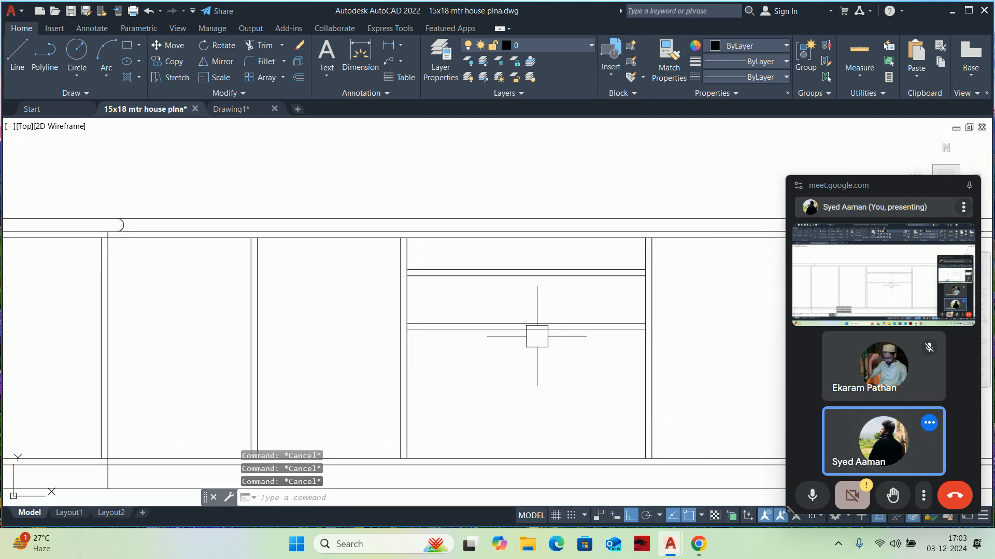
Move both lines of the lower drawer board straight down by 50
type("m")
key("Return")
scroll(521, 337, "up", 2)
left_click(542, 349)
left_click(507, 264)
key("Return")
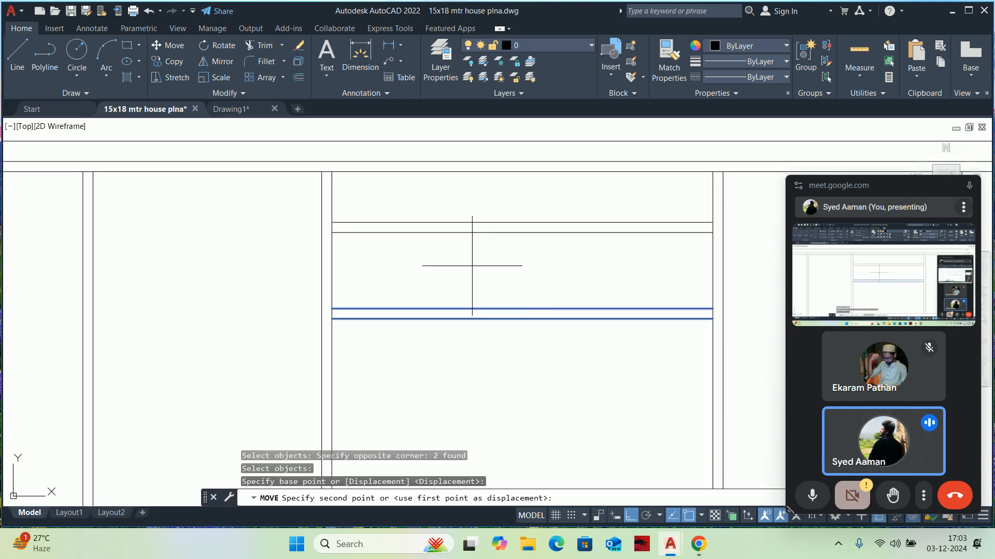
left_click(471, 267)
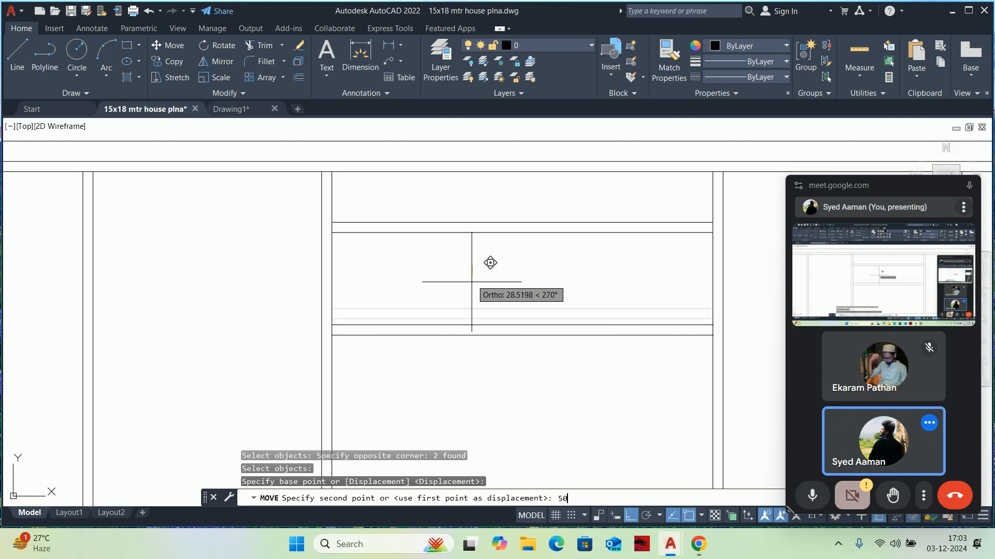
type("50")
key("Return")
scroll(487, 287, "down", 2)
key("Escape")
key("Escape")
key("Escape")
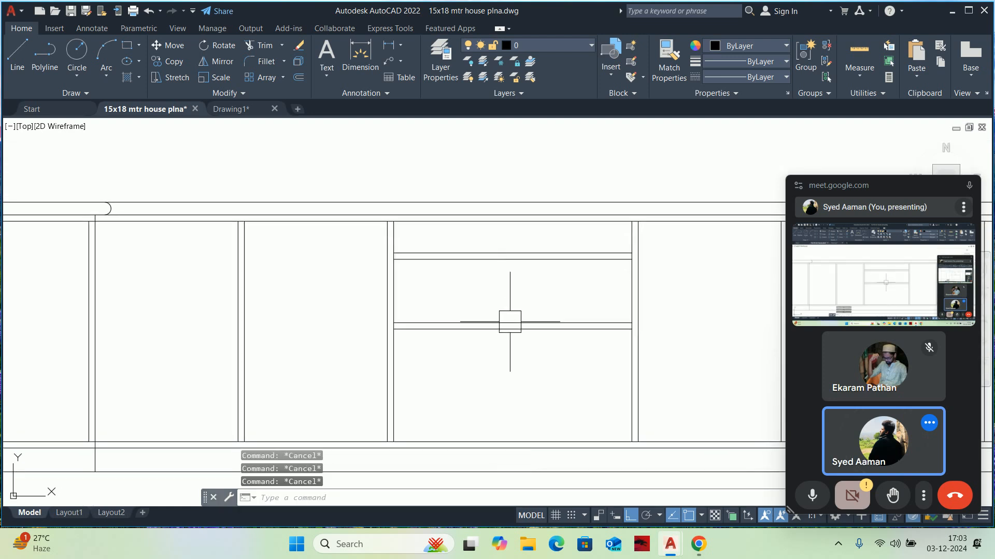
Measure the open space below the lower drawer board in the cutlery compartment
left_click(858, 50)
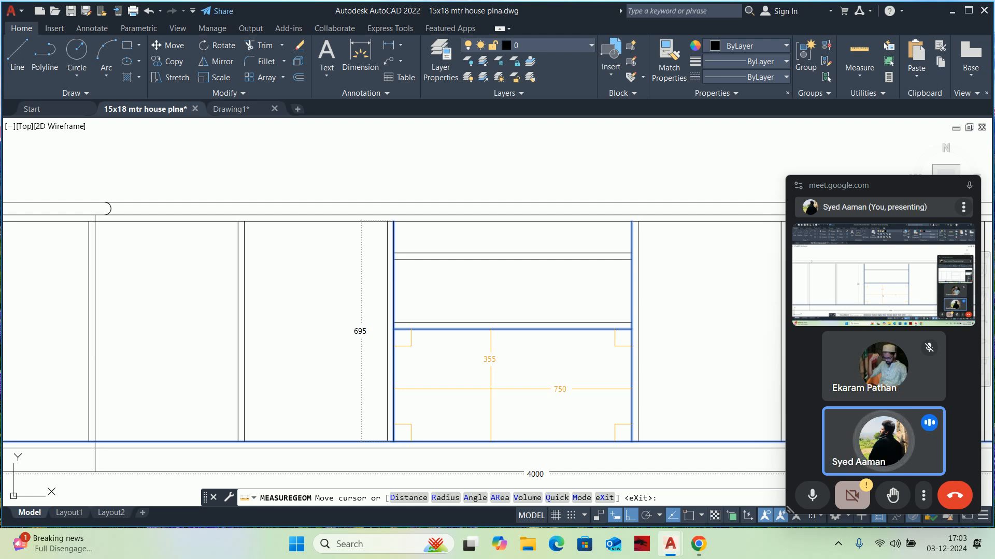
key("Escape")
key("Escape")
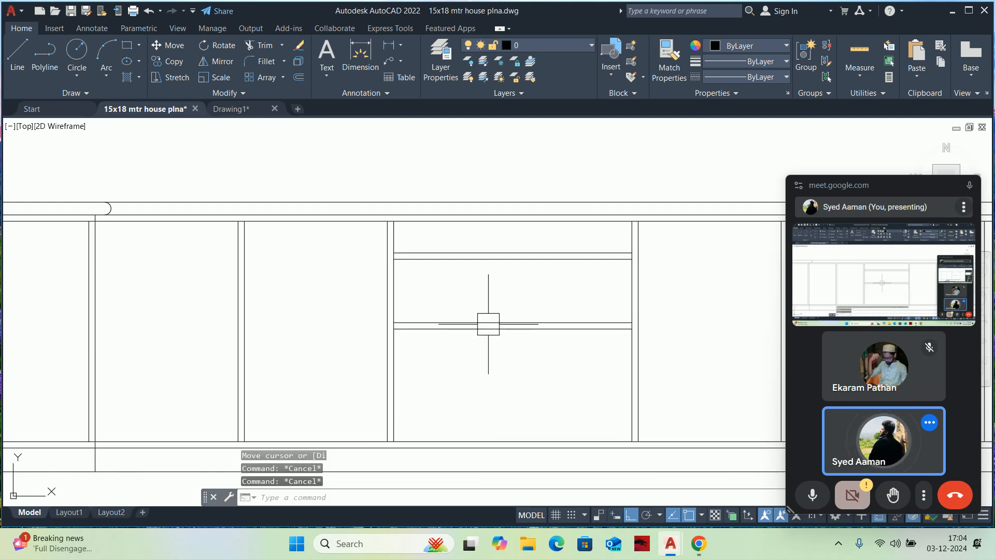
Move both lines of the lower drawer board straight up by 25
key("Return")
left_click(482, 370)
left_click(449, 311)
key("Return")
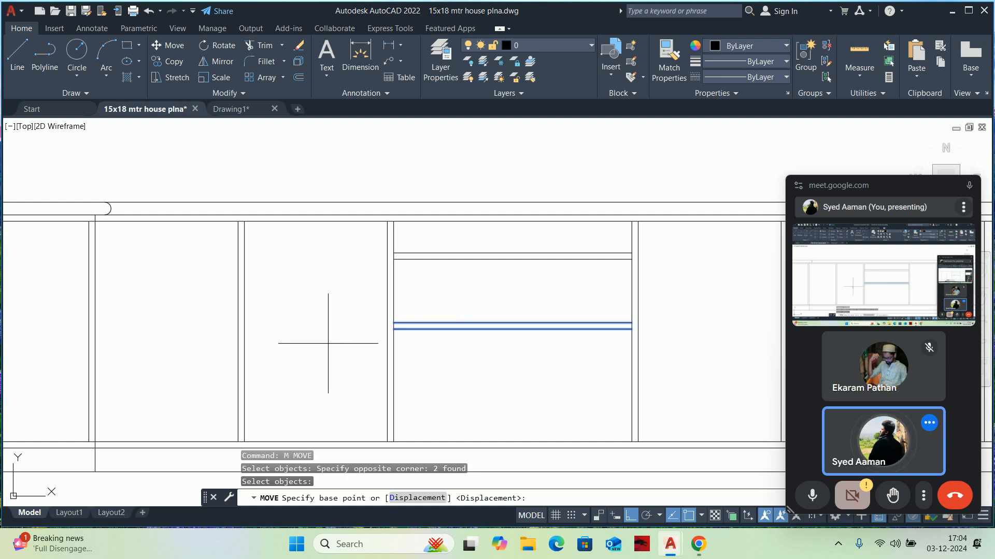
left_click(327, 343)
type("25")
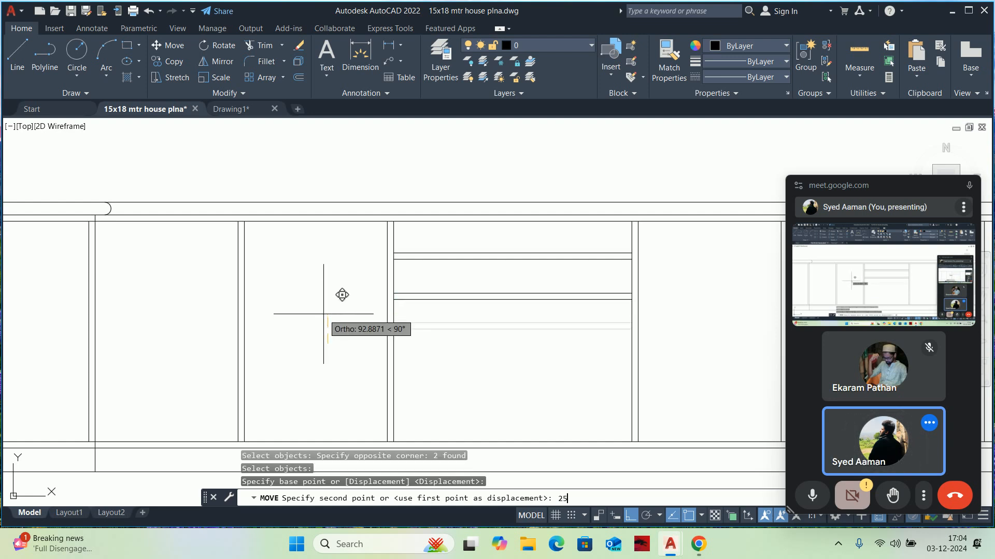
key("Return")
Move both lines of the upper drawer board straight down by 25
key("Return")
left_click(472, 277)
left_click(445, 242)
key("Return")
left_click(323, 250)
type("25")
key("Return")
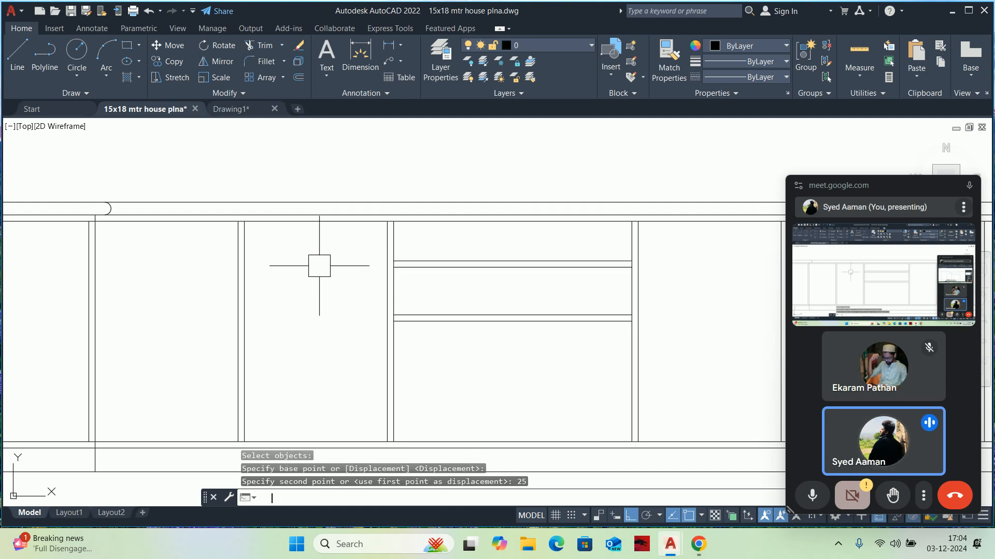
key("Escape")
key("Escape")
scroll(466, 257, "down", 2)
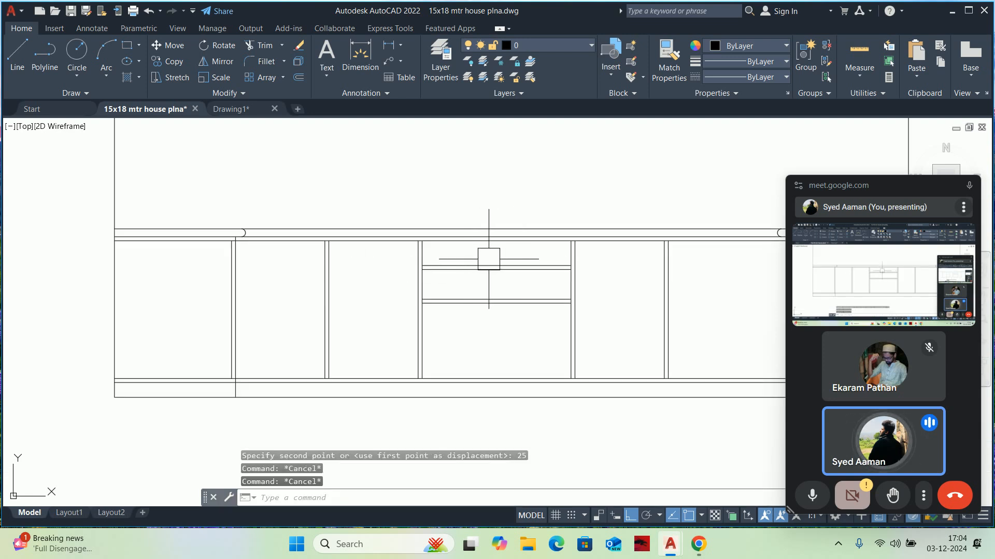
Measure the spacing between the two drawer boards and the open space beneath them
left_click(853, 48)
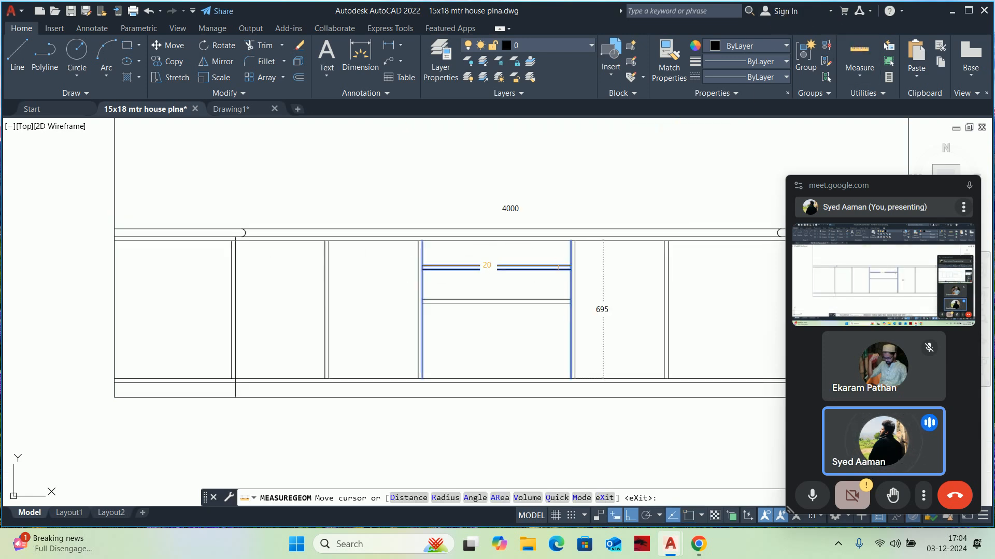
scroll(538, 254, "up", 2)
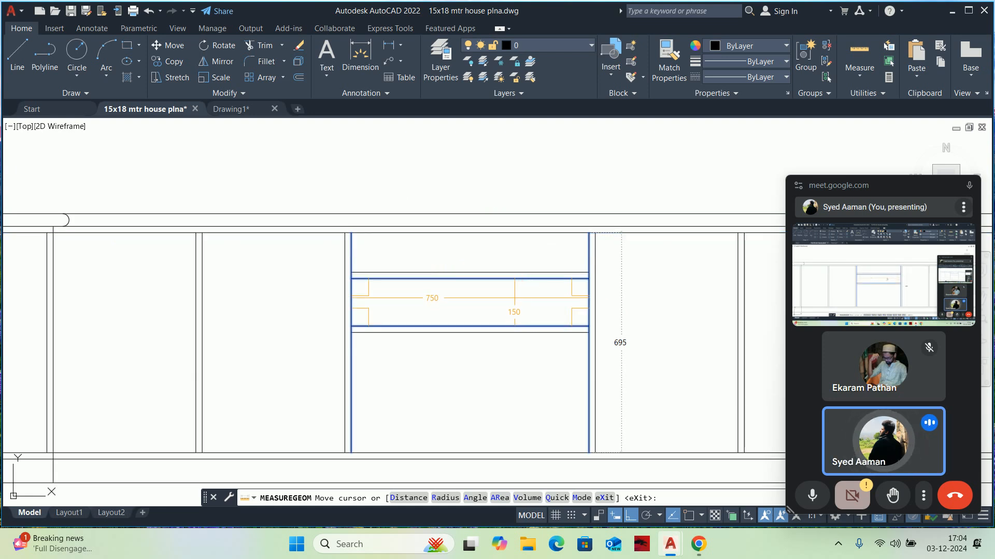
scroll(511, 298, "down", 2)
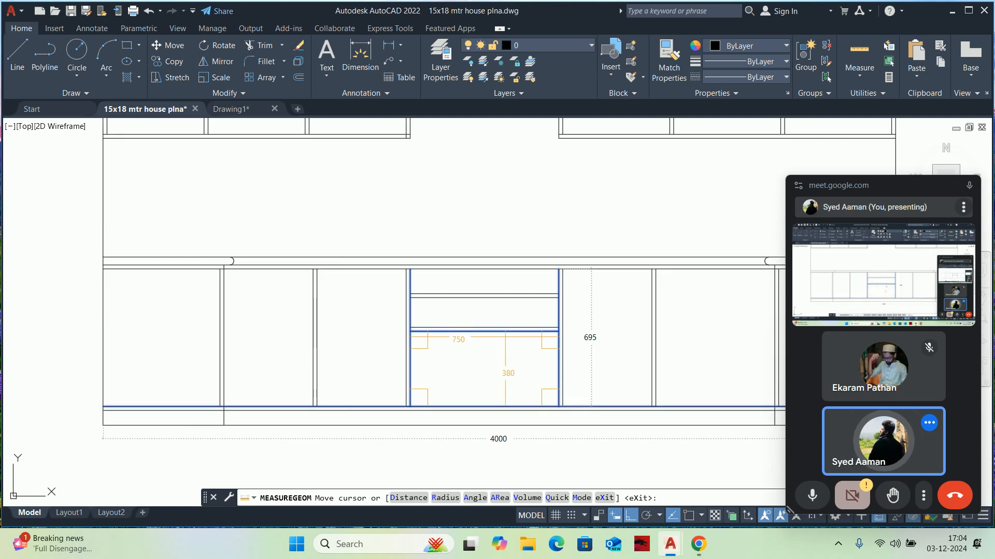
key("Escape")
key("Escape")
Draw a horizontal line from the lower drawer board's bottom-left corner across the adjacent left compartment to its far divider
scroll(469, 340, "down", 2)
middle_click_drag(469, 339, 499, 324)
key("Escape")
key("Escape")
scroll(454, 312, "up", 4)
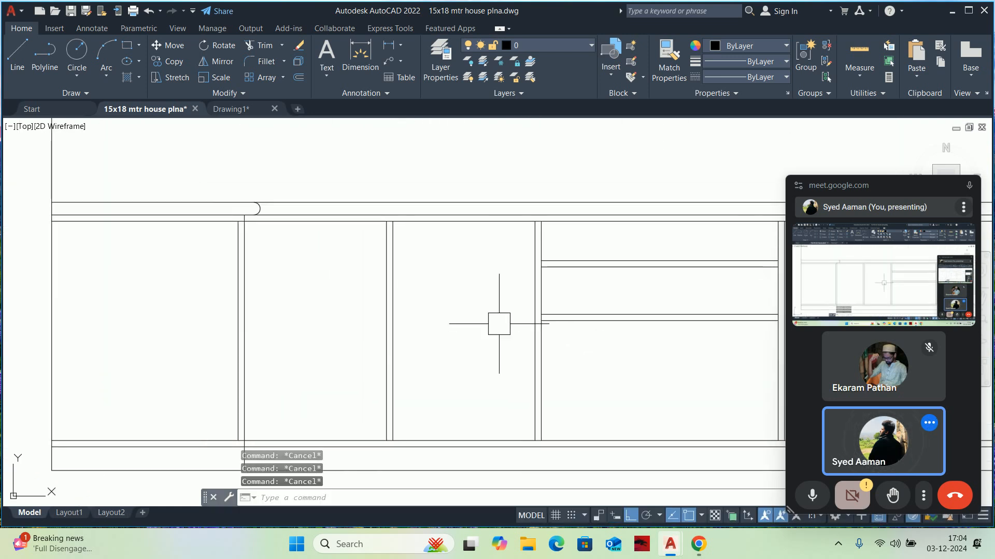
key("Return")
scroll(535, 337, "up", 3)
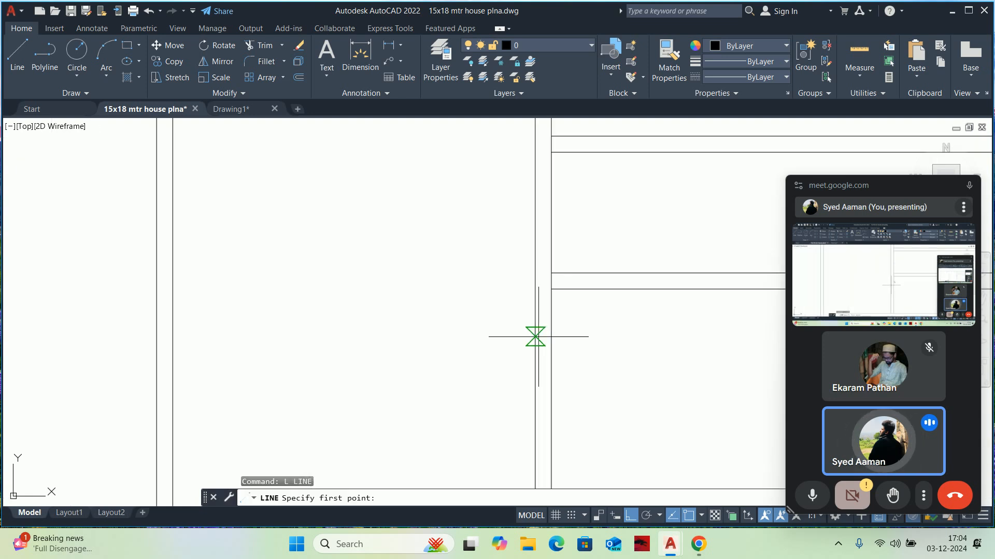
left_click(551, 289)
middle_click_drag(201, 304, 255, 309)
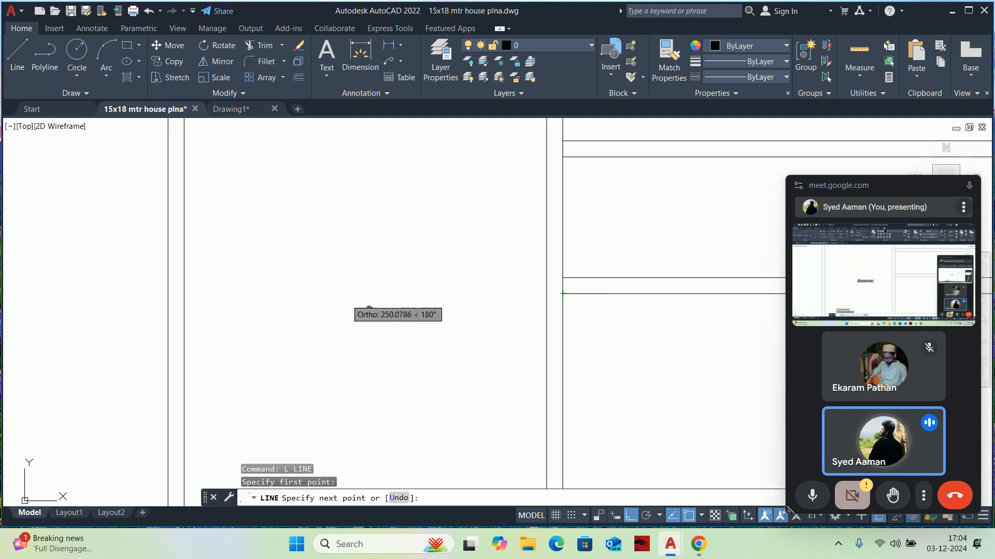
left_click(227, 294)
key("Escape")
key("Escape")
Draw a parallel line from the lower drawer board's top-left corner to the far face of the same divider
key("Return")
left_click(606, 278)
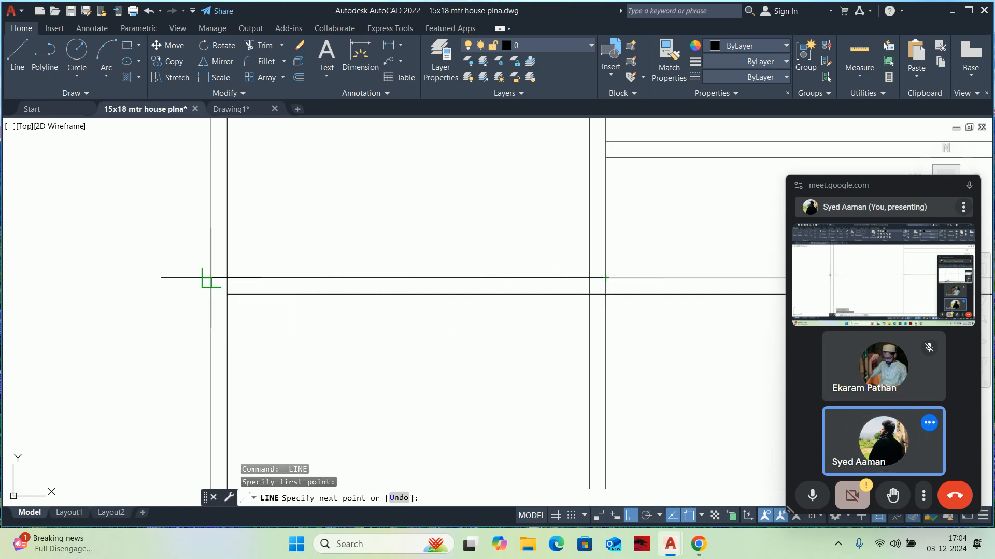
key("Escape")
scroll(573, 278, "up", 5)
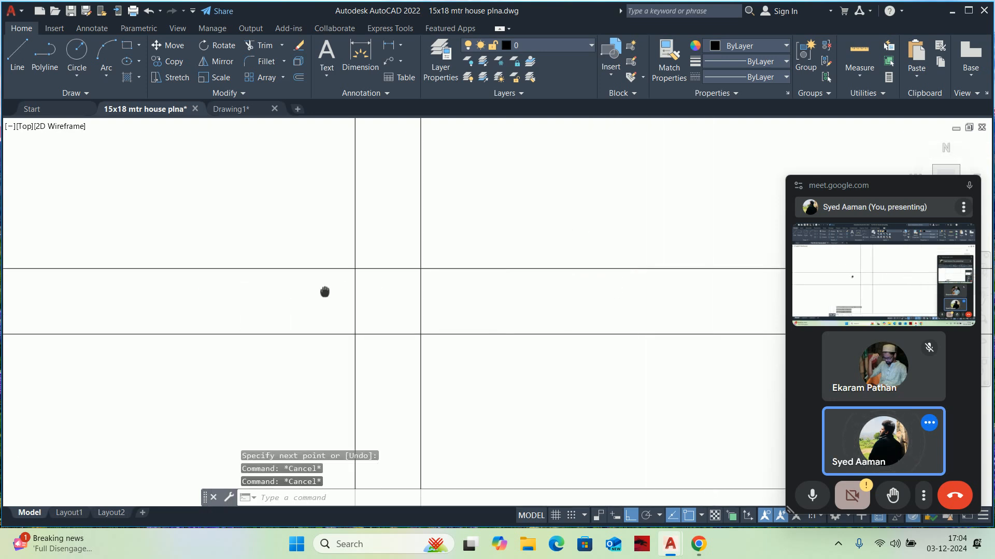
Trim the two horizontal lines where they cross between the pair of vertical panel lines in the cabinet elevation
type("tr")
key("Return")
left_click(391, 256)
left_click(390, 346)
scroll(382, 344, "down", 8)
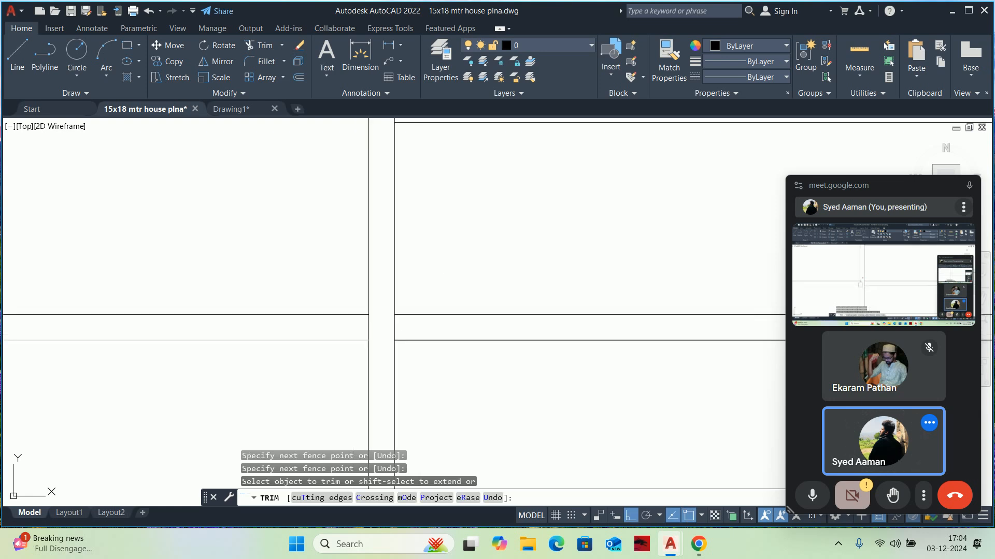
key("Escape")
key("Escape")
key("Escape")
Compare the cabinet divisions labelled in the rotated under-counter plan with the base cabinets in the elevation below it
middle_click_drag(445, 311, 319, 337)
scroll(508, 339, "down", 2)
scroll(488, 201, "down", 2)
middle_click_drag(496, 155, 494, 307)
scroll(494, 307, "down", 2)
scroll(504, 221, "up", 4)
middle_click_drag(472, 174, 480, 244)
scroll(403, 213, "up", 2)
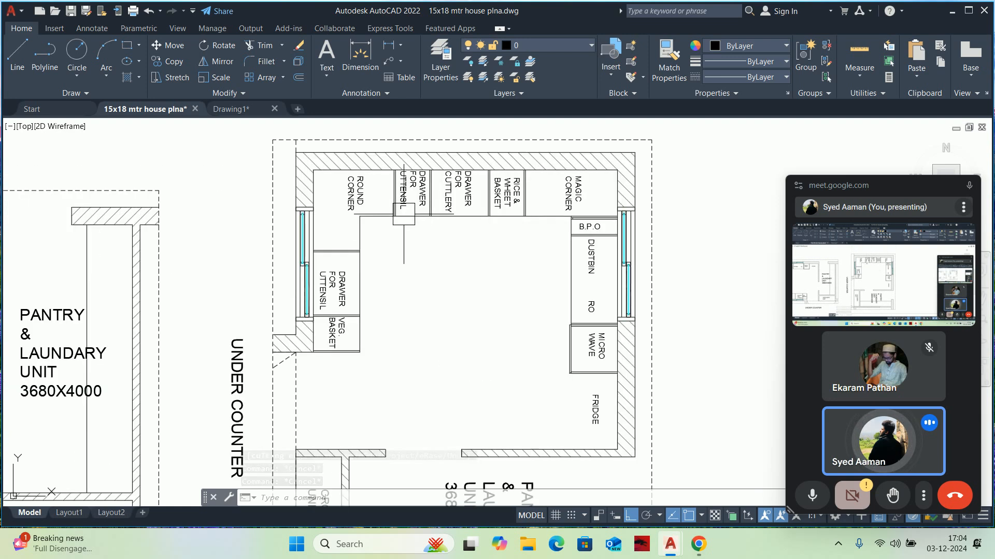
scroll(410, 207, "down", 8)
scroll(412, 353, "up", 6)
middle_click_drag(428, 212, 418, 322)
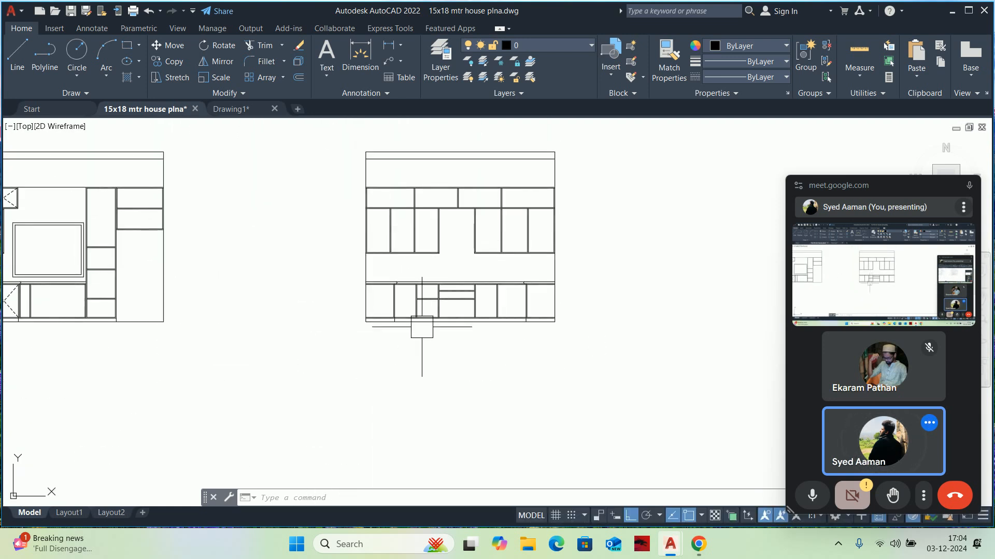
scroll(422, 327, "up", 4)
middle_click_drag(588, 265, 545, 287)
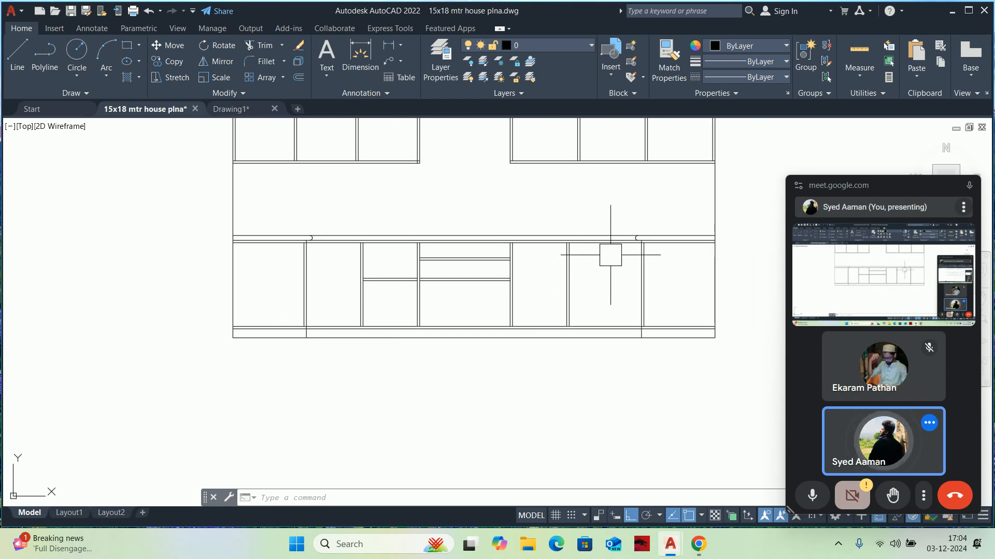
scroll(610, 255, "up", 4)
scroll(604, 256, "down", 8)
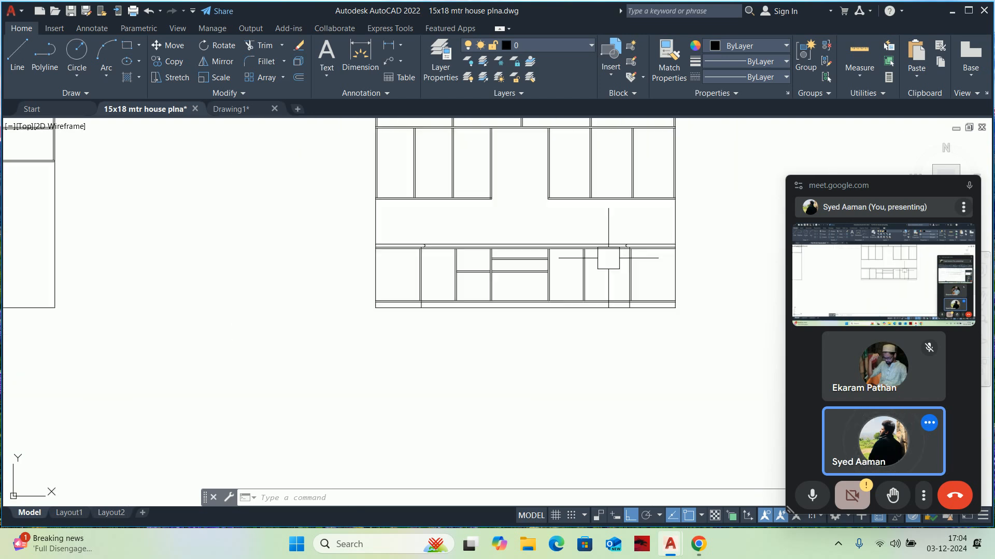
middle_click_drag(604, 256, 622, 419)
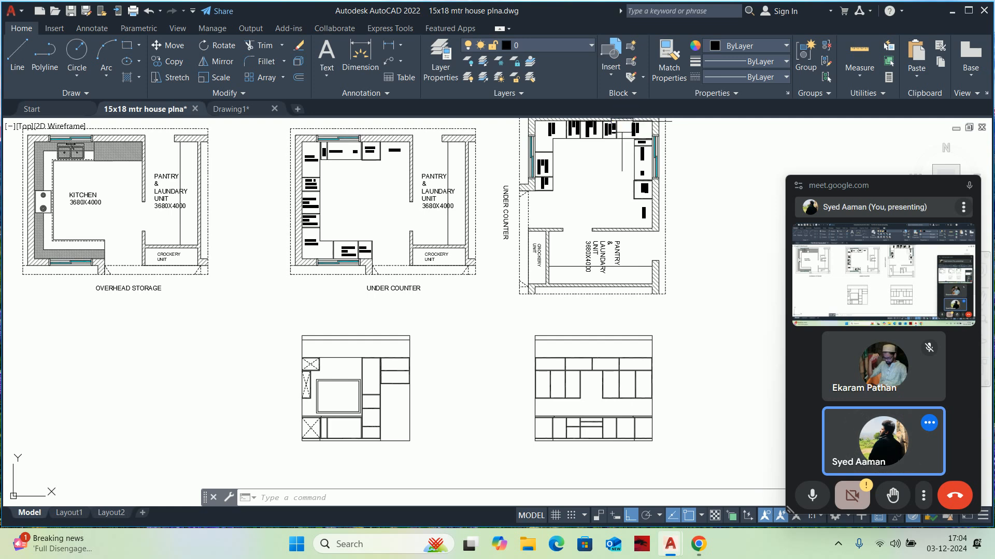
scroll(621, 155, "up", 5)
scroll(637, 265, "down", 5)
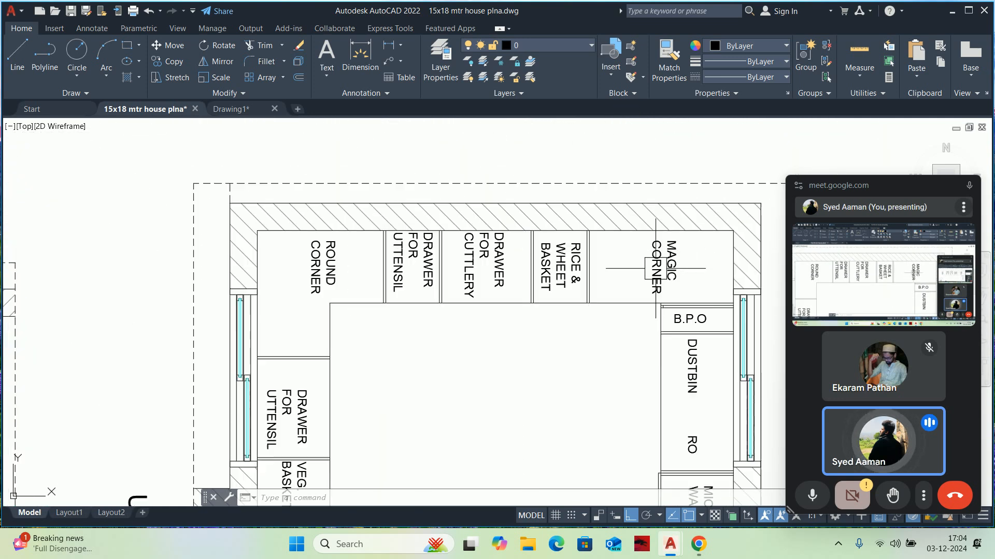
scroll(531, 270, "up", 5)
scroll(539, 262, "down", 10)
scroll(541, 256, "up", 10)
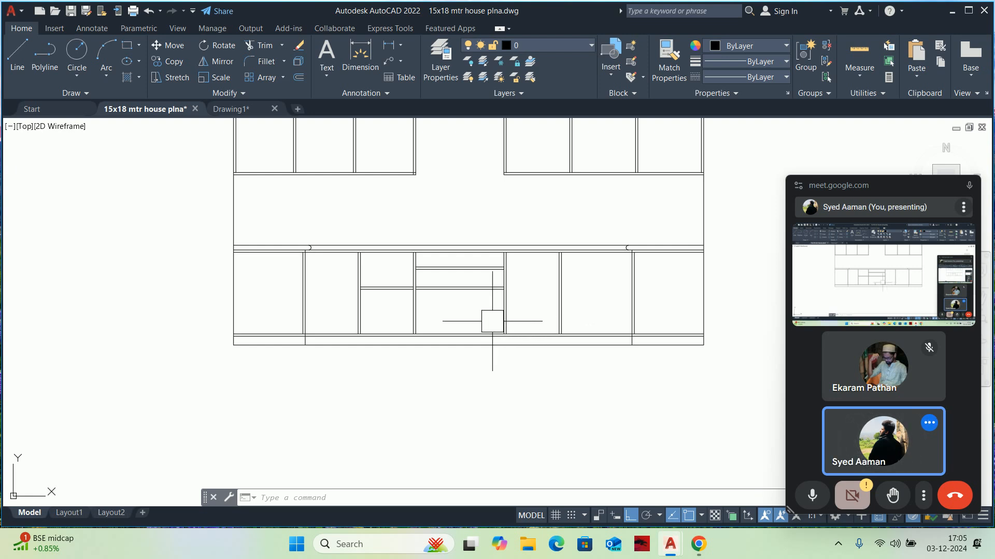
Draw a diagonal line from the upper-left to the lower-right inner corner of the leftmost base cabinet in the elevation
scroll(399, 316, "up", 4)
type("l")
key("Return")
scroll(389, 363, "up", 3)
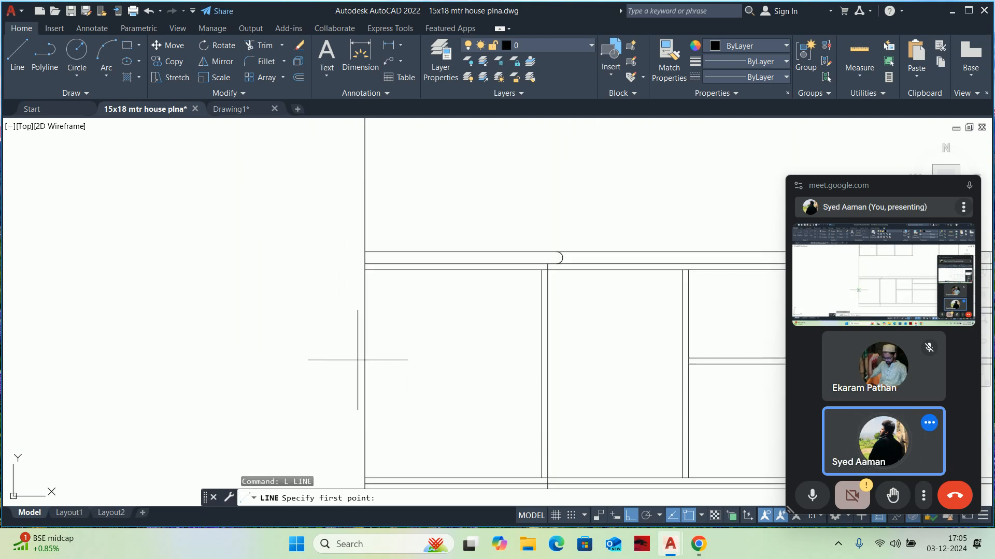
left_click(365, 263)
scroll(410, 329, "up", 5)
scroll(482, 446, "down", 4)
key("Escape")
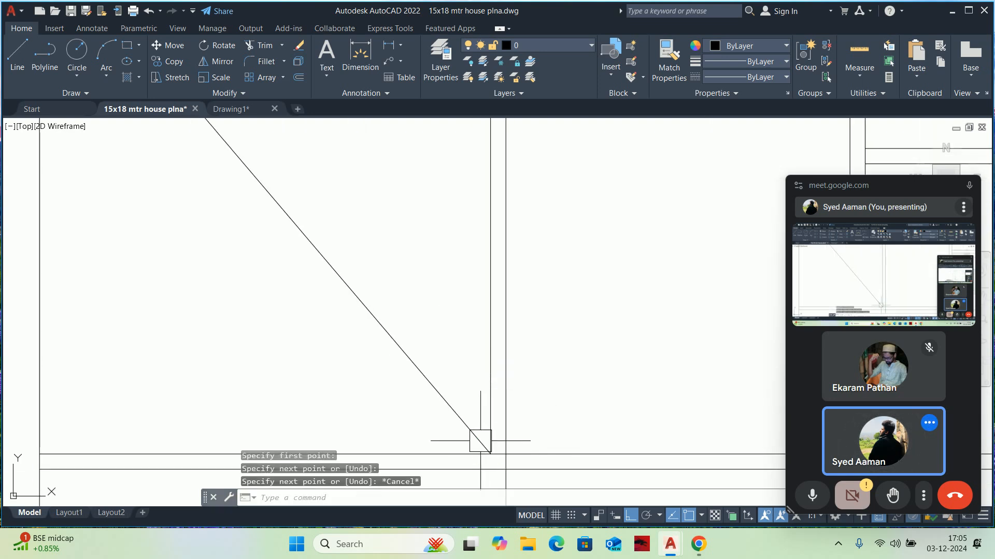
Draw the opposite diagonal from the lower-left to the upper-right inner corner of the leftmost base cabinet
scroll(371, 422, "up", 5)
key("Return")
left_click(359, 430)
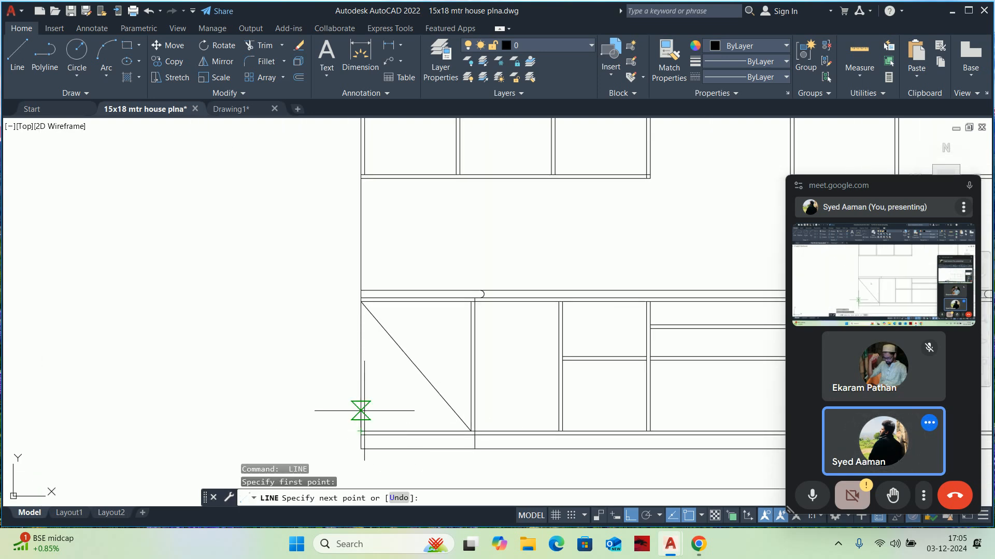
key("Escape")
key("Escape")
key("Escape")
scroll(440, 326, "down", 4)
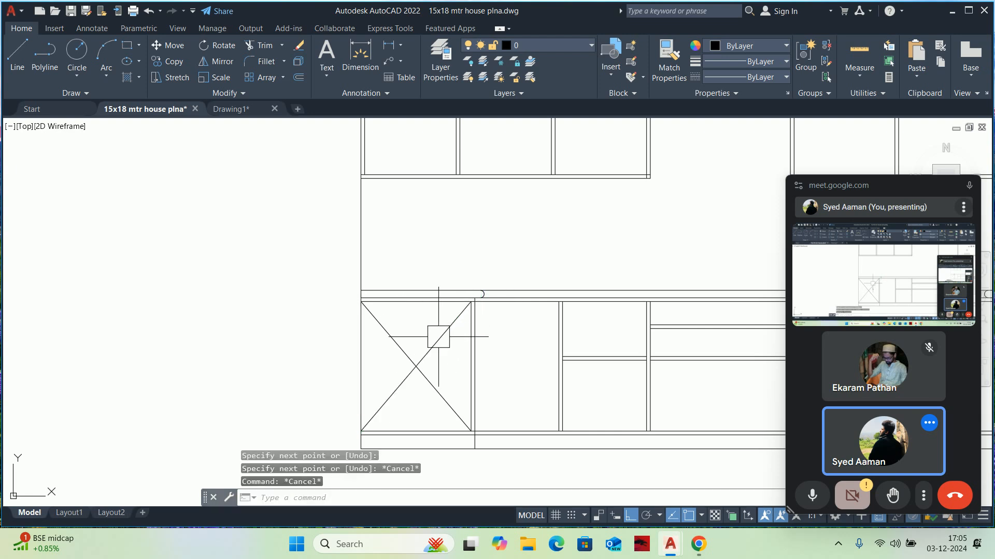
Match the properties of a dashed diagonal in the neighbouring elevation onto both diagonals of the leftmost base cabinet
type("MA")
key("Return")
scroll(430, 341, "down", 3)
scroll(346, 332, "up", 6)
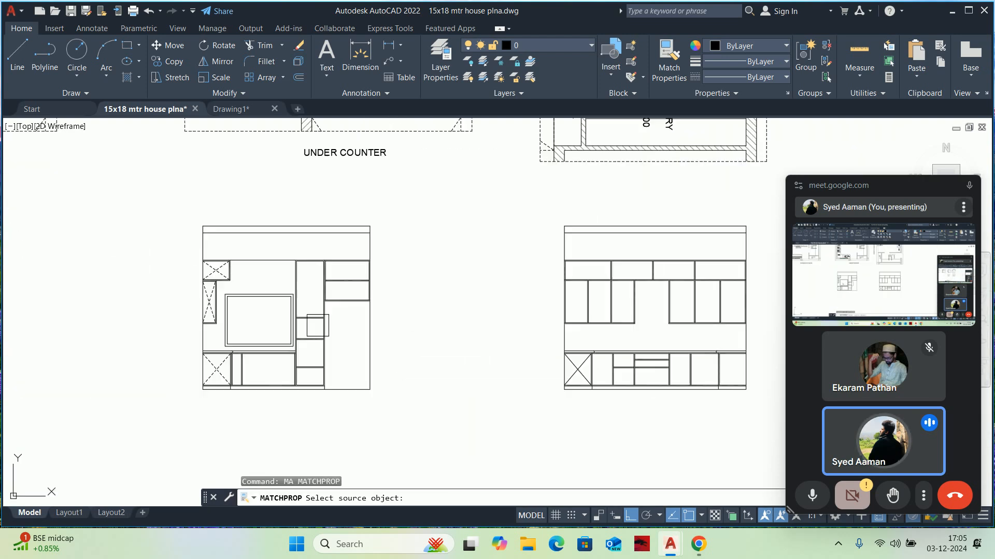
left_click(108, 203)
scroll(525, 352, "down", 4)
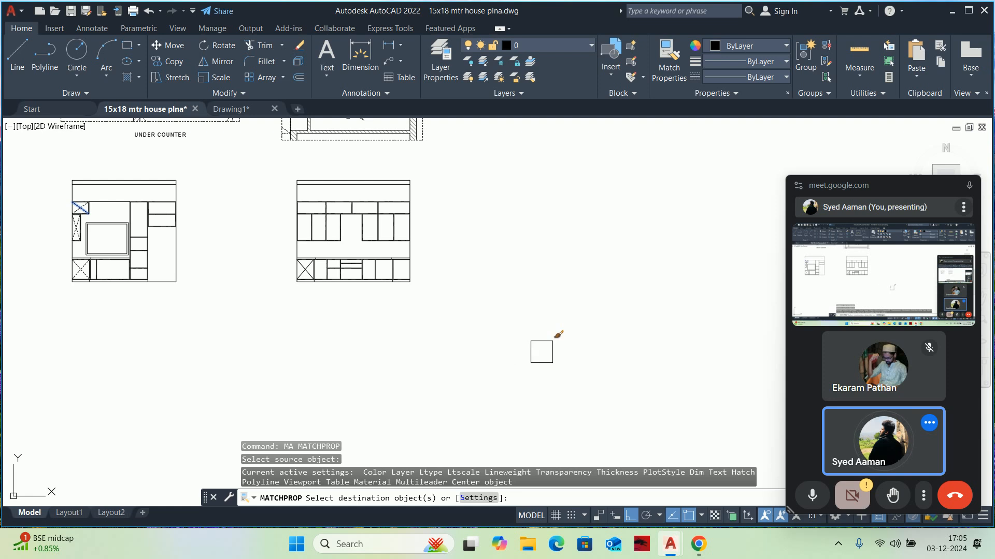
scroll(363, 275, "up", 6)
left_click(348, 241)
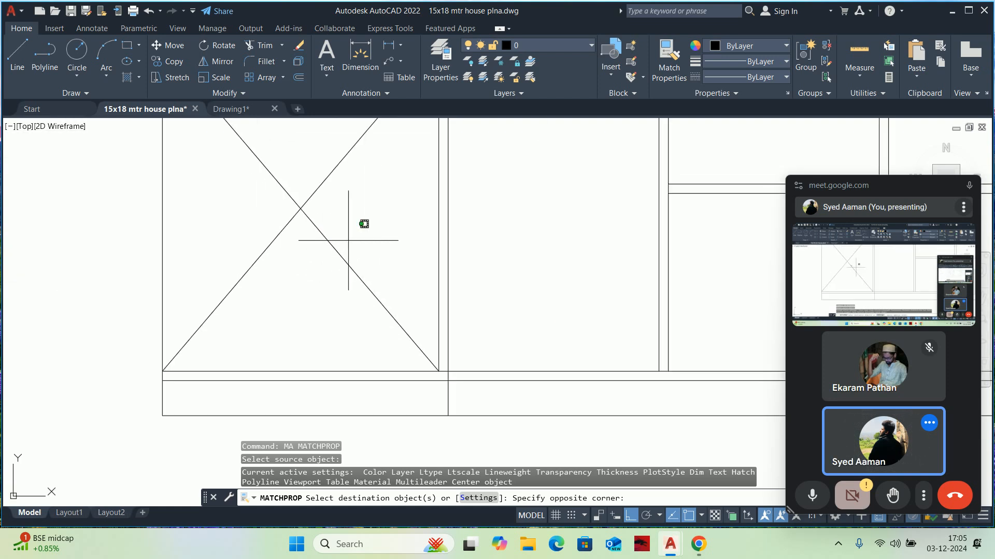
left_click(299, 185)
scroll(295, 190, "down", 6)
key("Escape")
key("Escape")
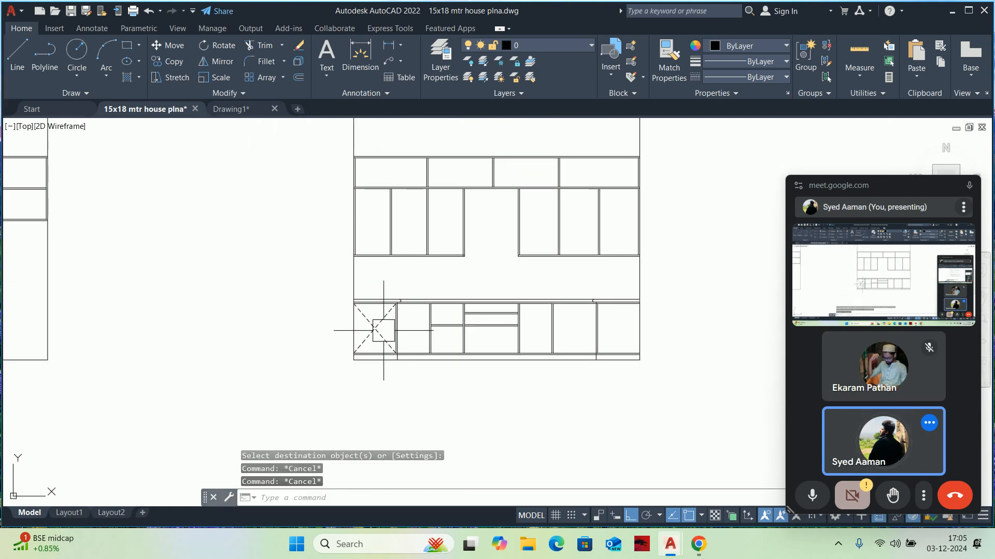
Compare the overhead-storage and under-counter plans with the overhead cabinets in the second elevation
scroll(383, 316, "down", 2)
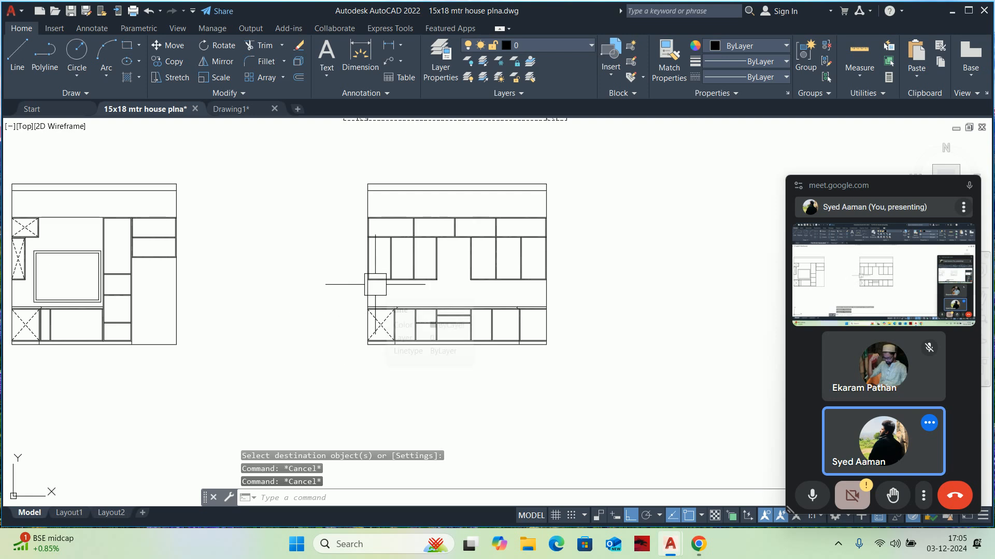
scroll(389, 266, "down", 3)
middle_click_drag(462, 206, 515, 330)
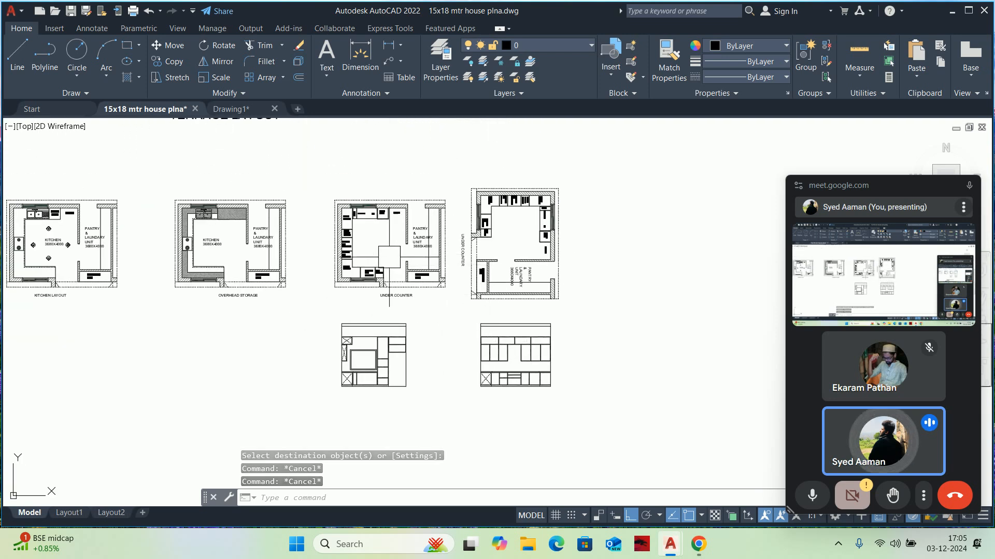
scroll(189, 270, "up", 4)
scroll(189, 271, "up", 2)
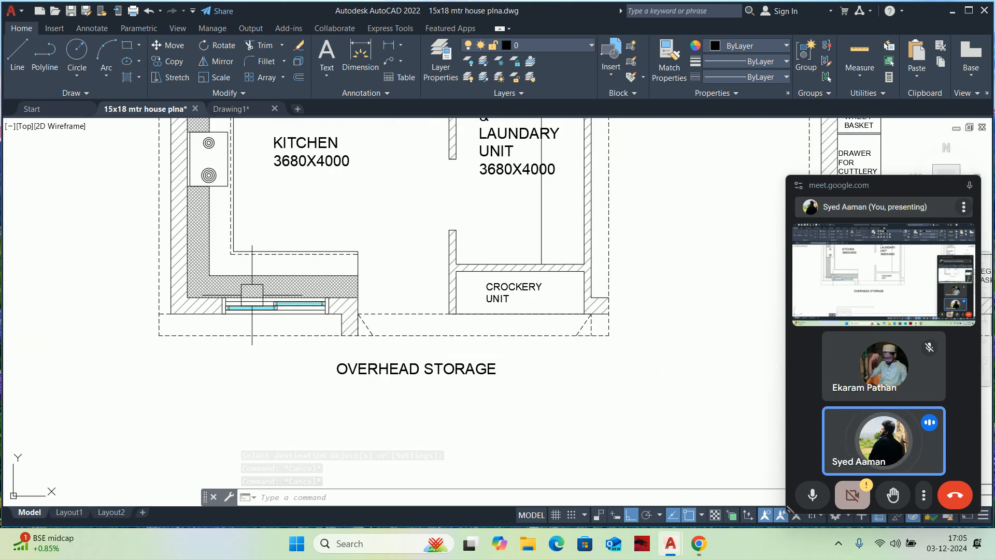
scroll(404, 314, "down", 8)
scroll(404, 314, "up", 4)
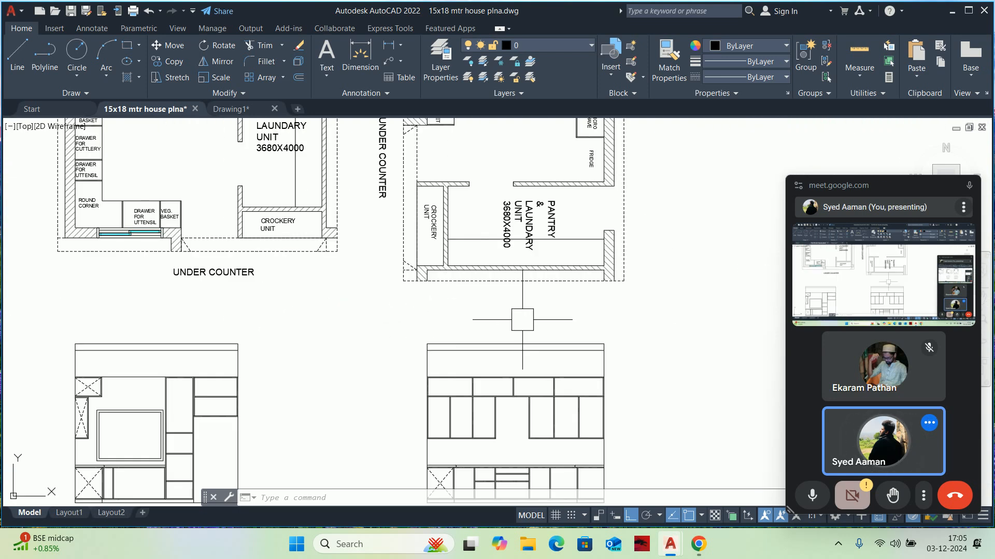
scroll(454, 348, "up", 4)
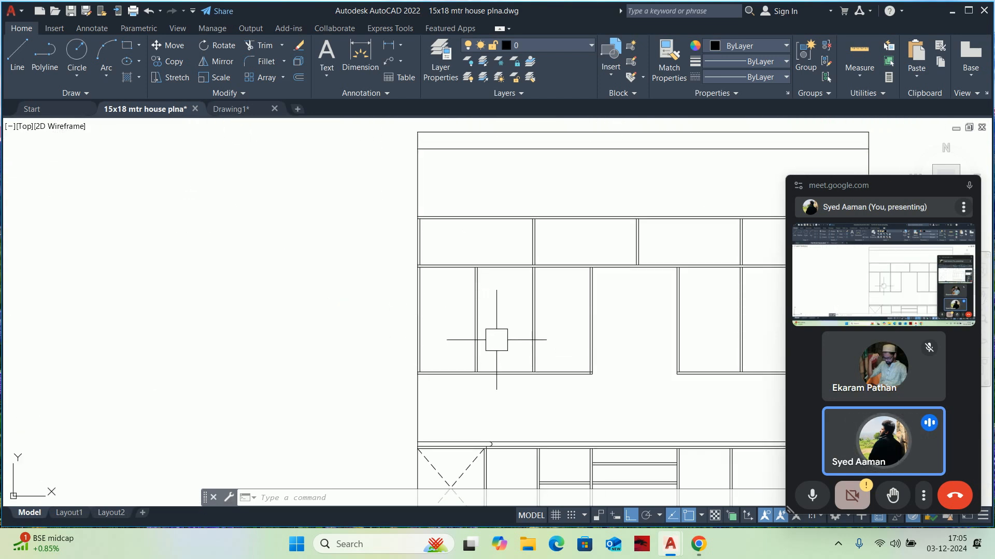
key("Escape")
key("Escape")
key("Escape")
scroll(423, 326, "down", 5)
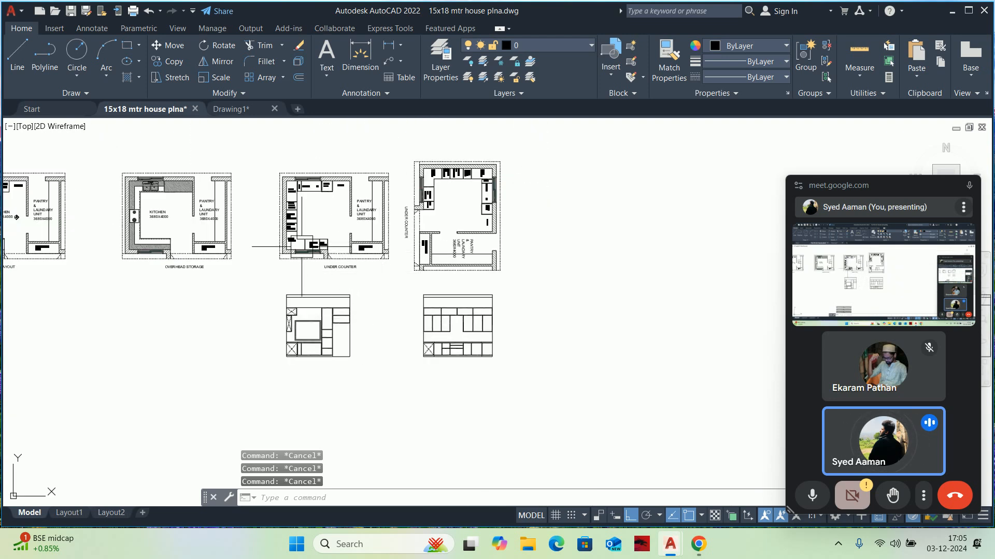
middle_click_drag(349, 257, 408, 263)
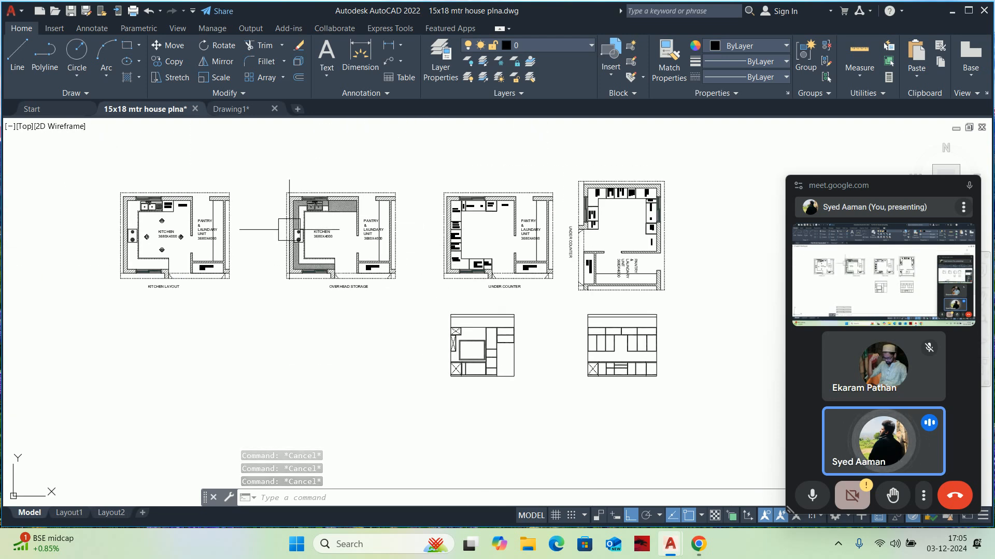
In the overhead storage plan, draw a line from the hatch's inner lower-left corner straight down to the inner wall face
scroll(318, 262, "up", 10)
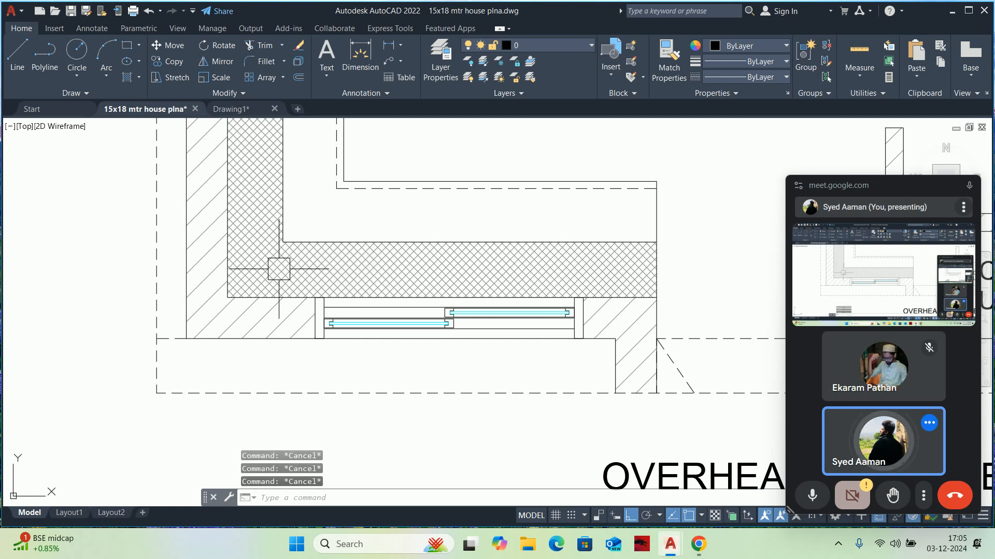
type("l")
key("Return")
left_click(282, 242)
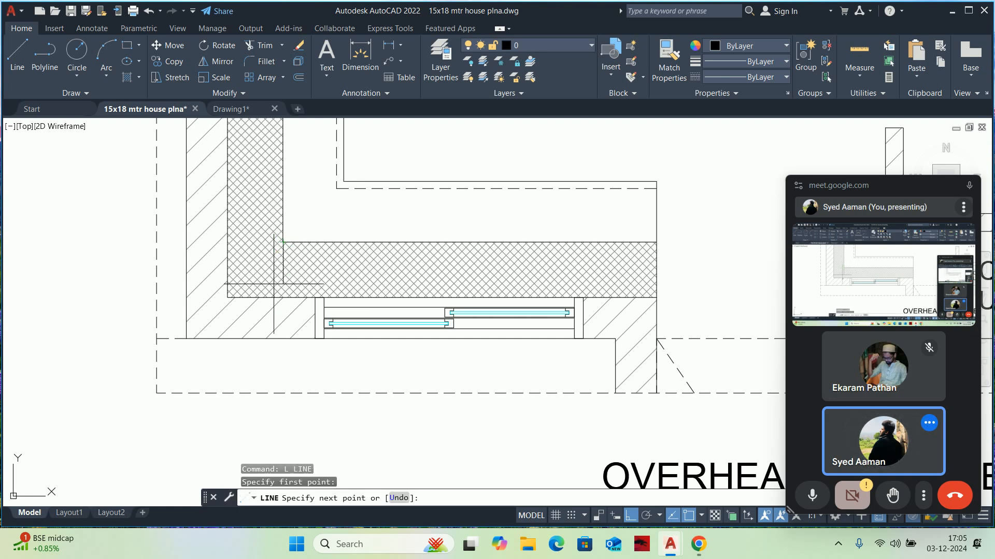
scroll(283, 243, "up", 4)
left_click(296, 302)
key("Return")
key("Escape")
key("Escape")
Trim away the hatch and outline of the overhead-storage strip along the kitchen's lower window wall
middle_click_drag(352, 268, 348, 326)
type("tr")
key("Return")
key("Return")
left_click(353, 282)
scroll(352, 282, "down", 3)
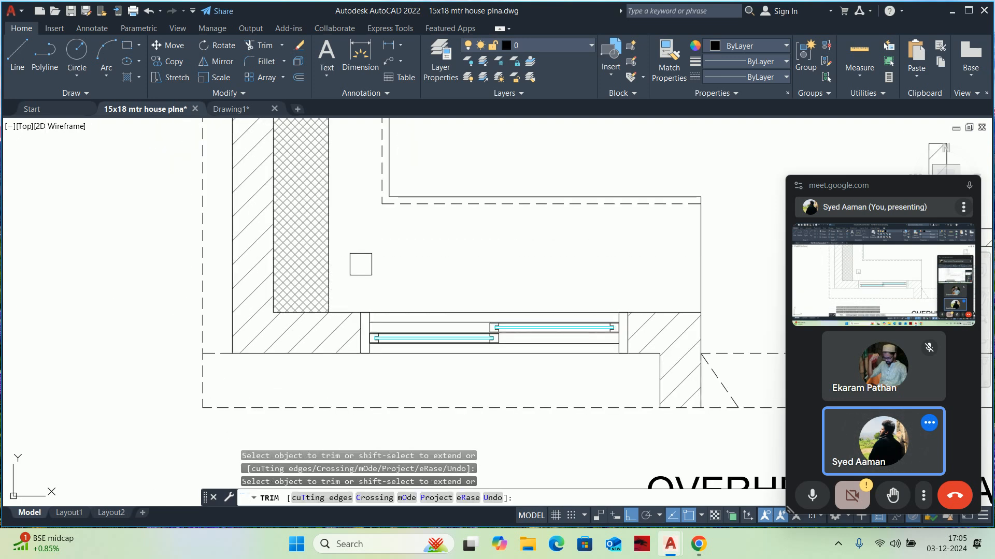
left_click(359, 270)
key("Escape")
key("Escape")
Examine the under-counter plan's drawer and basket positions against the base cabinets in the second elevation
scroll(382, 271, "down", 10)
middle_click_drag(467, 284, 370, 285)
key("Escape")
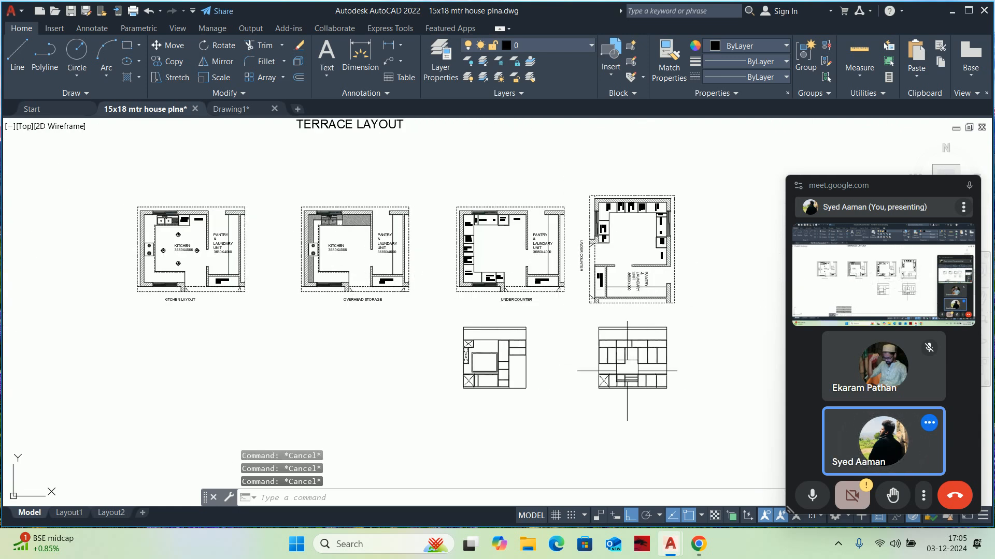
middle_click_drag(656, 362, 458, 321)
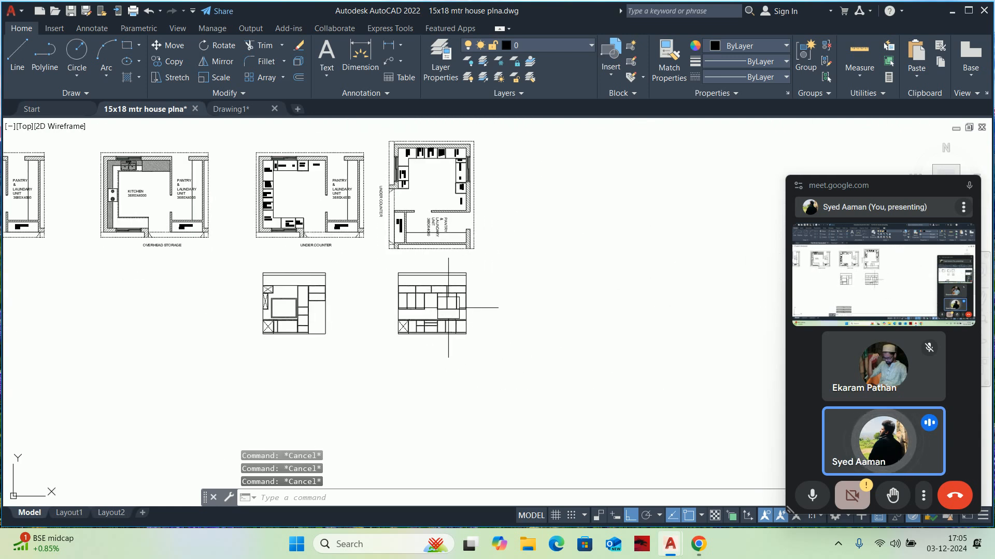
scroll(433, 319, "up", 4)
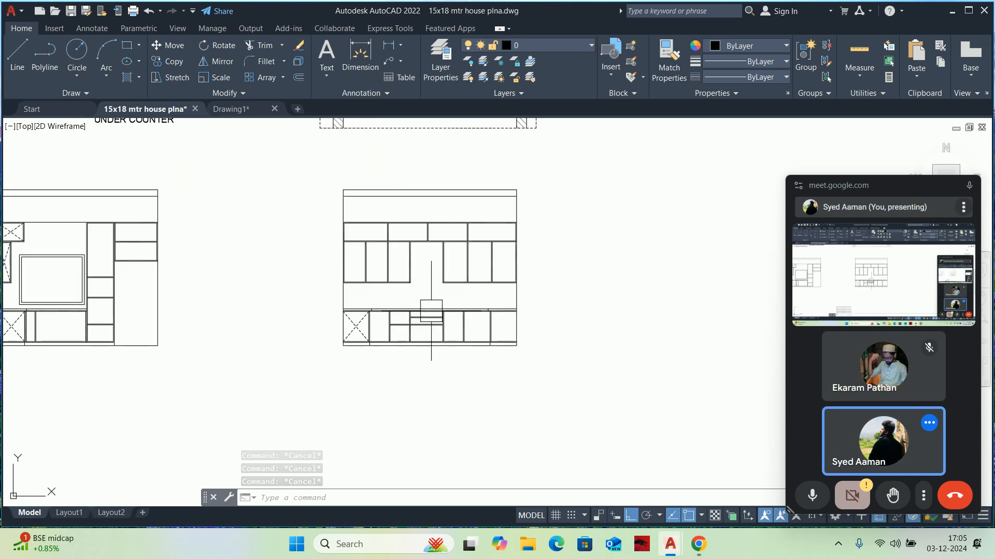
scroll(431, 311, "up", 2)
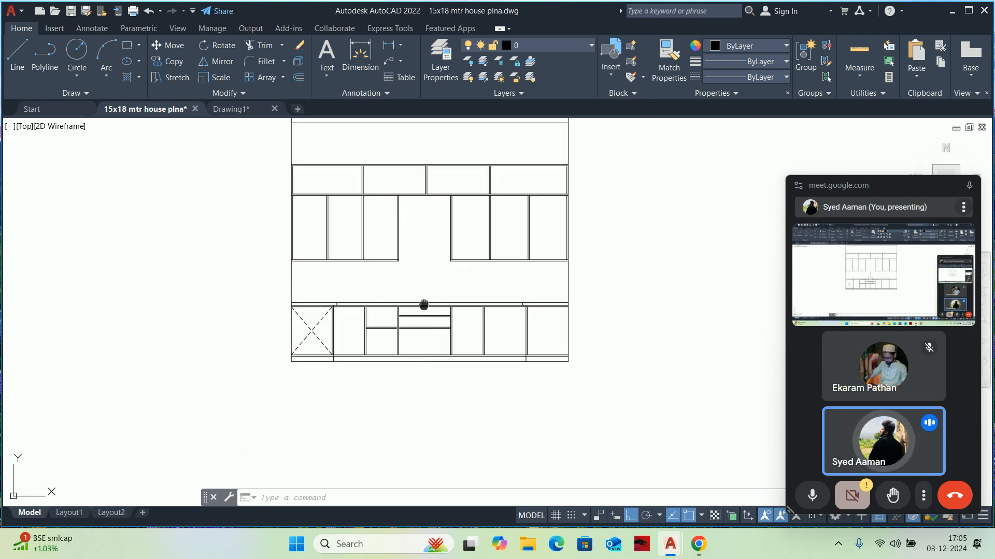
middle_click_drag(412, 317, 437, 340)
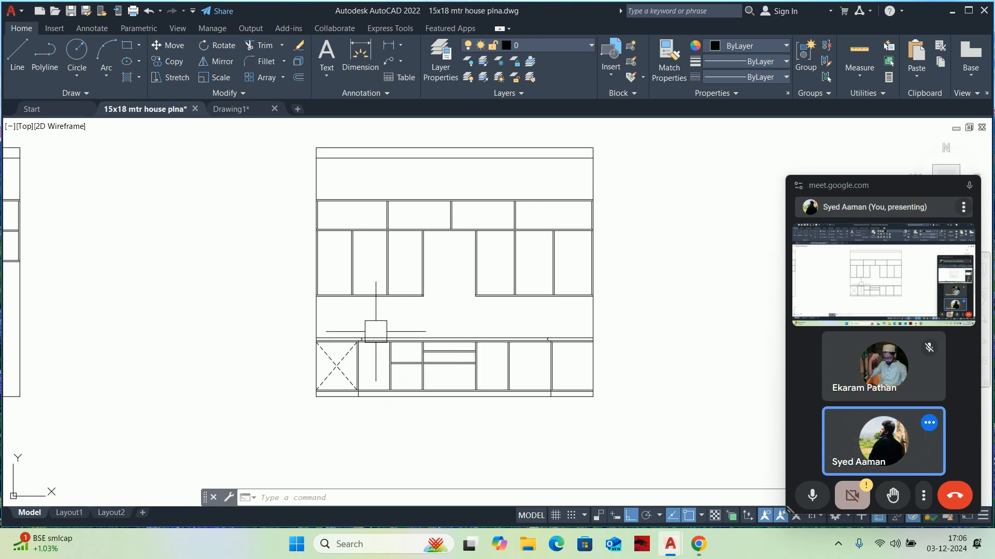
scroll(375, 332, "down", 4)
scroll(403, 316, "down", 2)
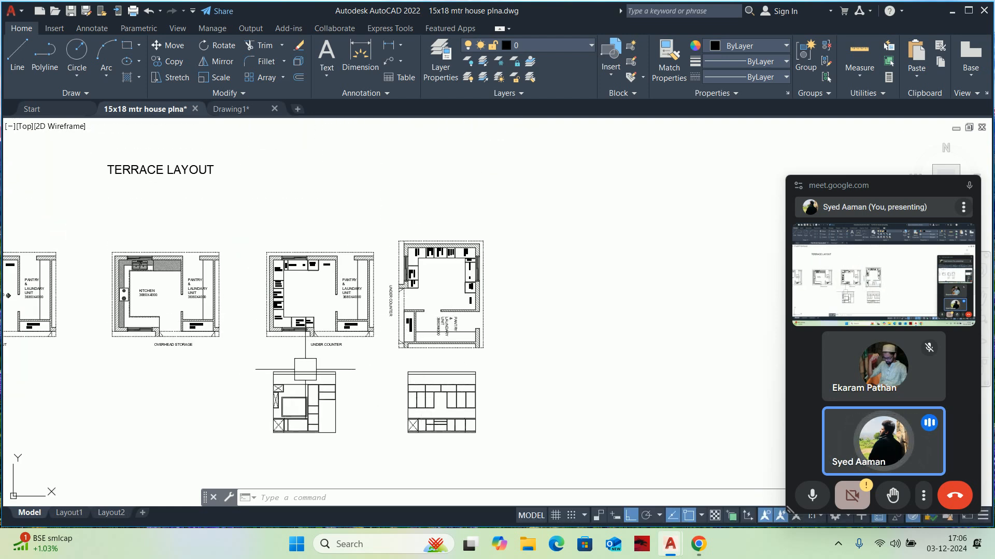
scroll(307, 343, "up", 4)
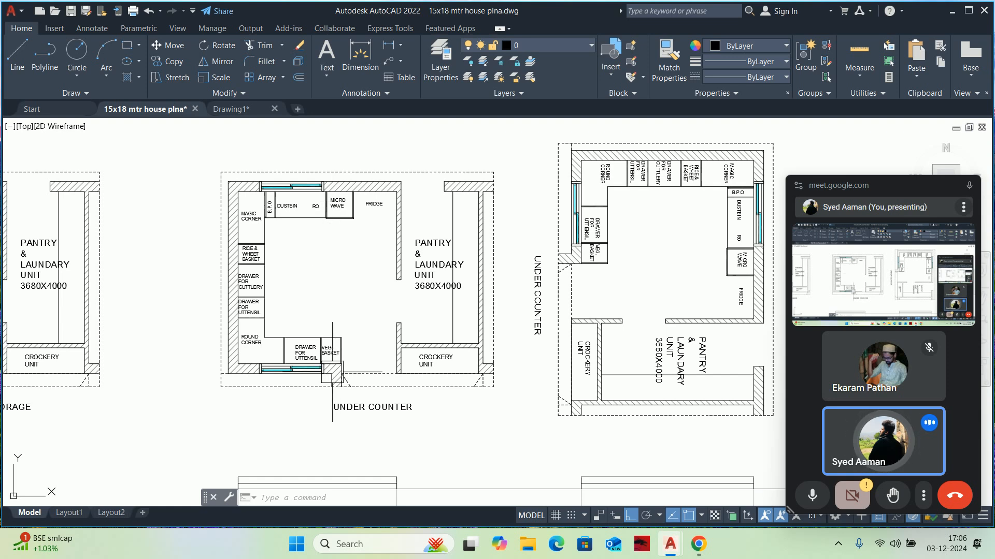
scroll(329, 346, "up", 2)
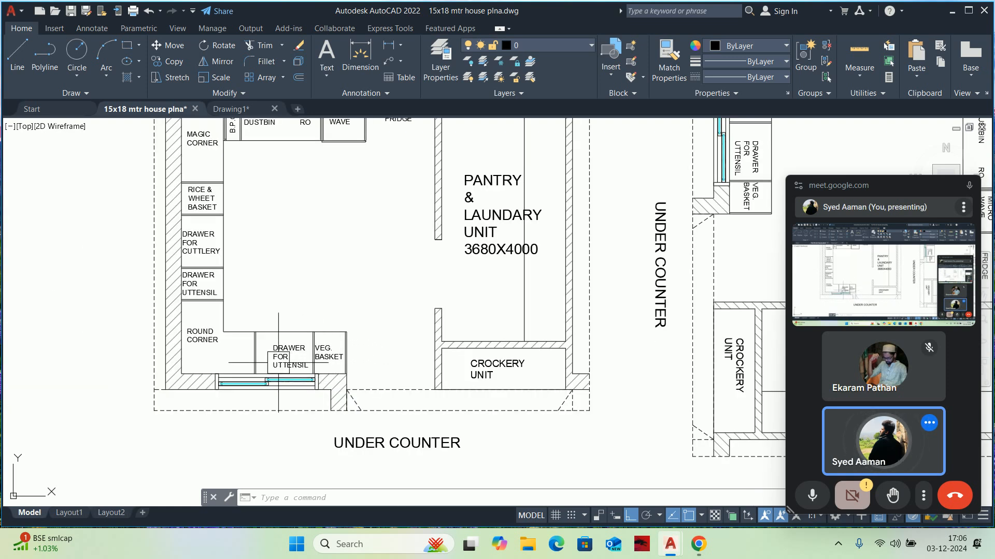
scroll(271, 358, "down", 5)
middle_click_drag(369, 342, 373, 316)
scroll(440, 399, "up", 4)
scroll(570, 358, "up", 2)
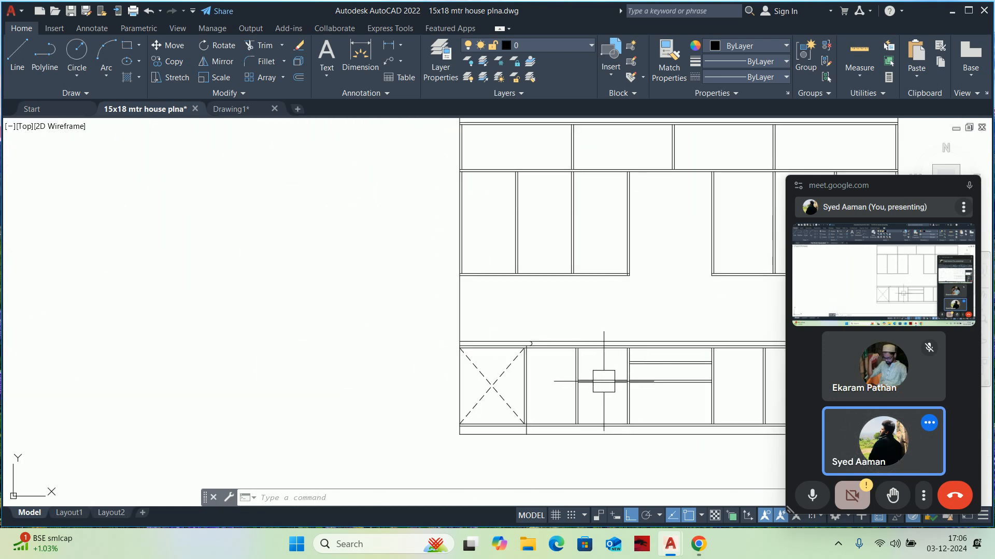
scroll(597, 380, "down", 4)
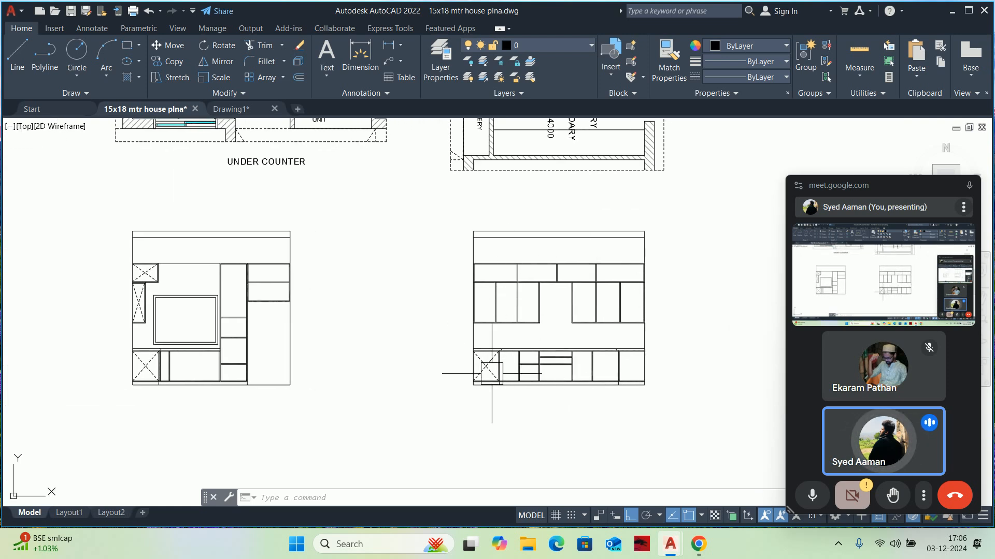
middle_click_drag(491, 373, 483, 376)
key("Escape")
key("Escape")
left_click(955, 187)
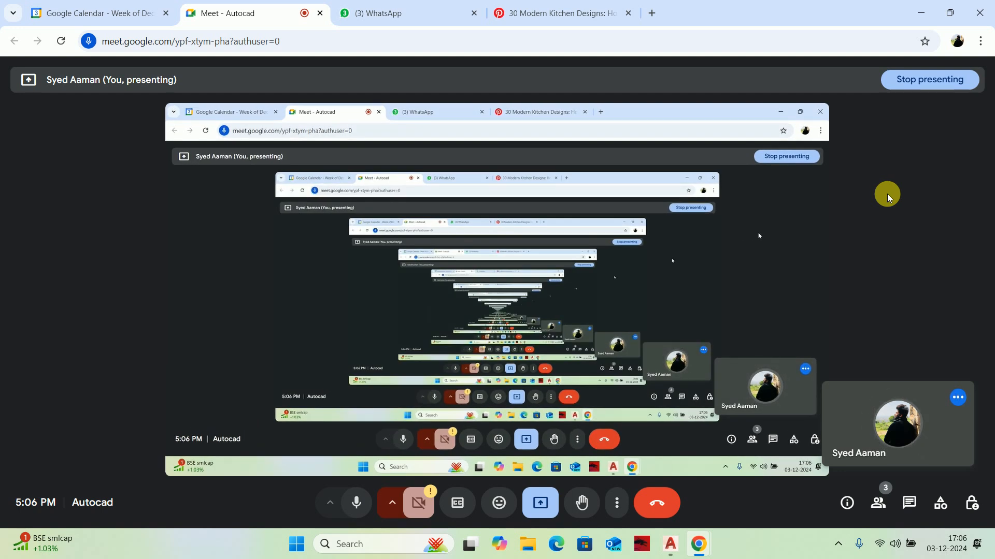
key("ctrl+F7")
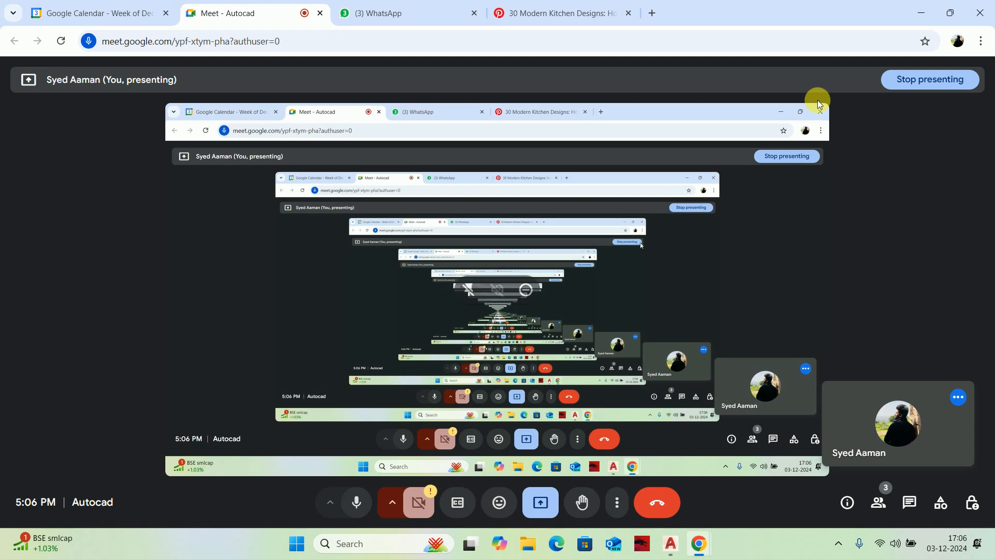
left_click(921, 13)
scroll(512, 247, "up", 5)
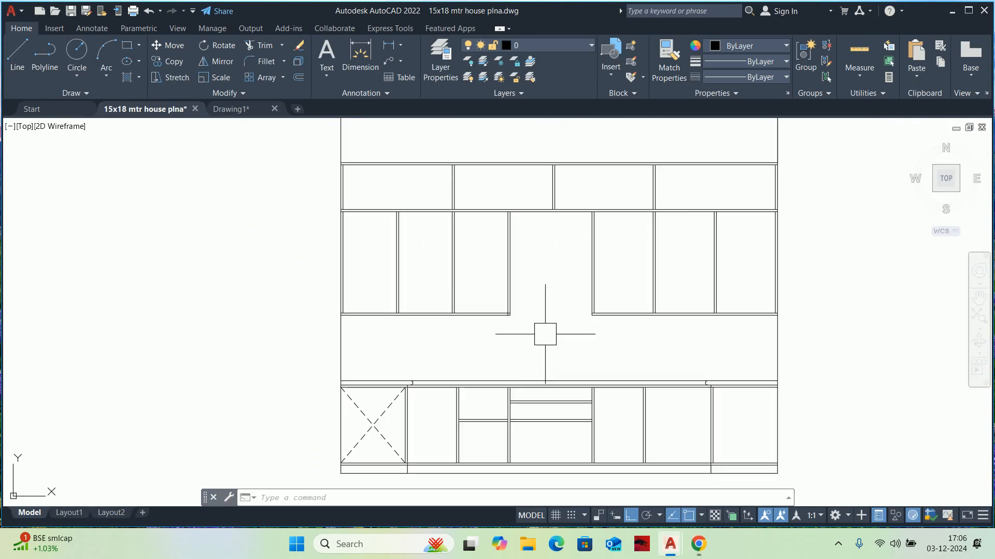
key("Escape")
key("Escape")
key("Escape")
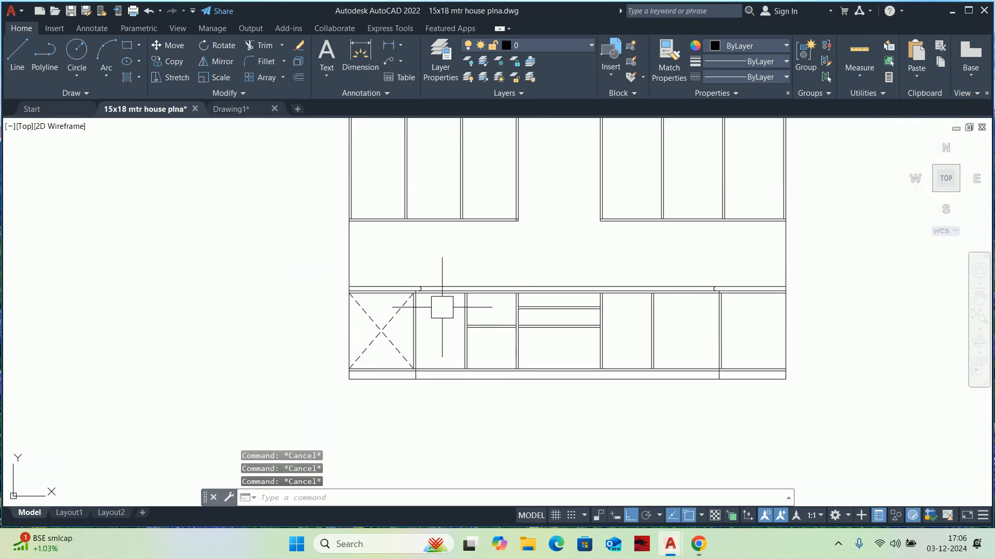
Add a continuous quick dimension chain across all vertical panels and outer edges of the base cabinets, placed just below the elevation
type("QDIM")
key("Return")
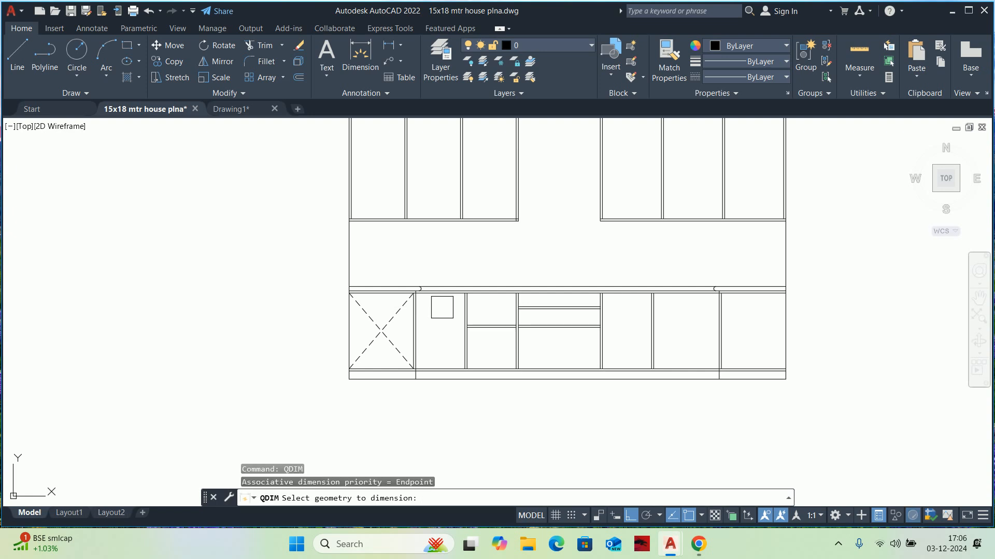
scroll(369, 343, "up", 2)
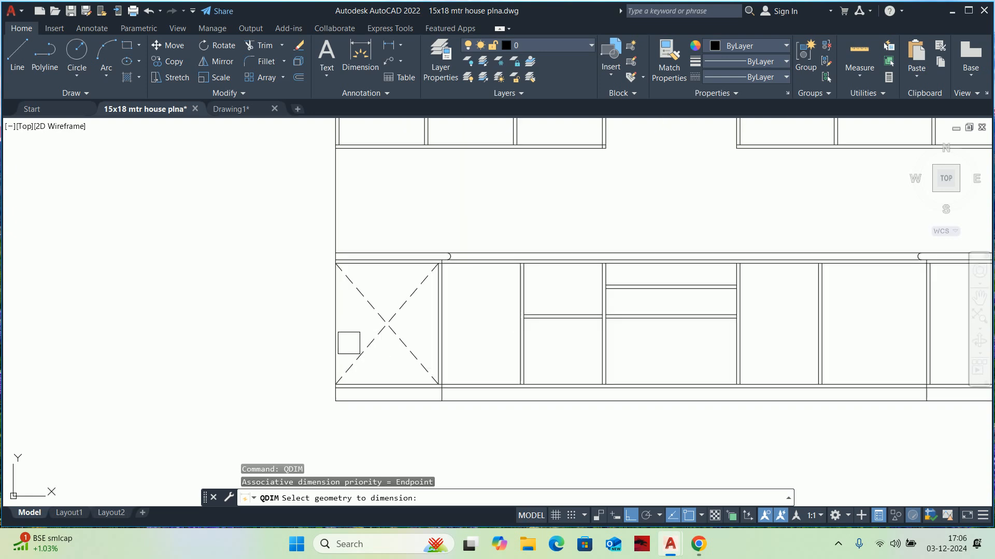
left_click(344, 343)
scroll(427, 383, "up", 4)
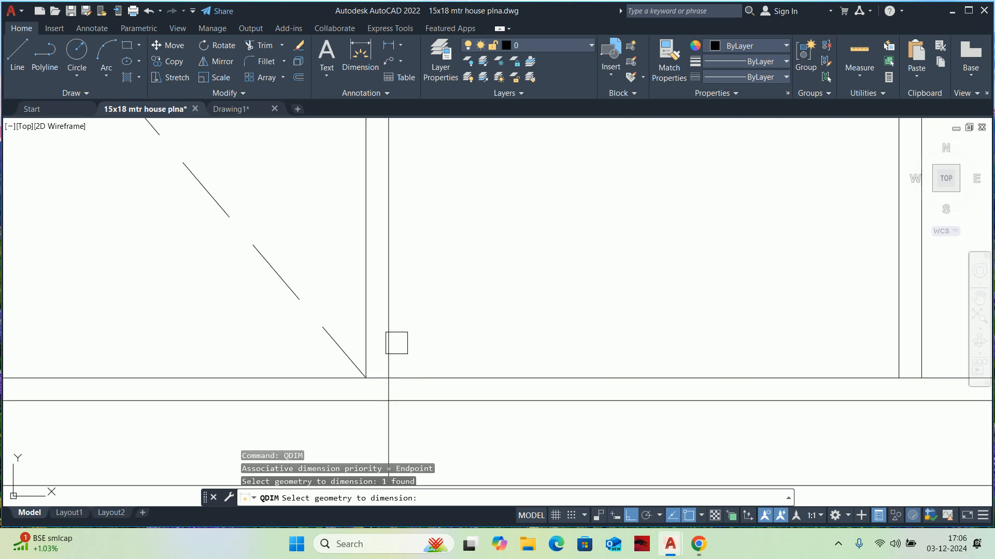
left_click(376, 339)
left_click(392, 414)
scroll(443, 383, "down", 6)
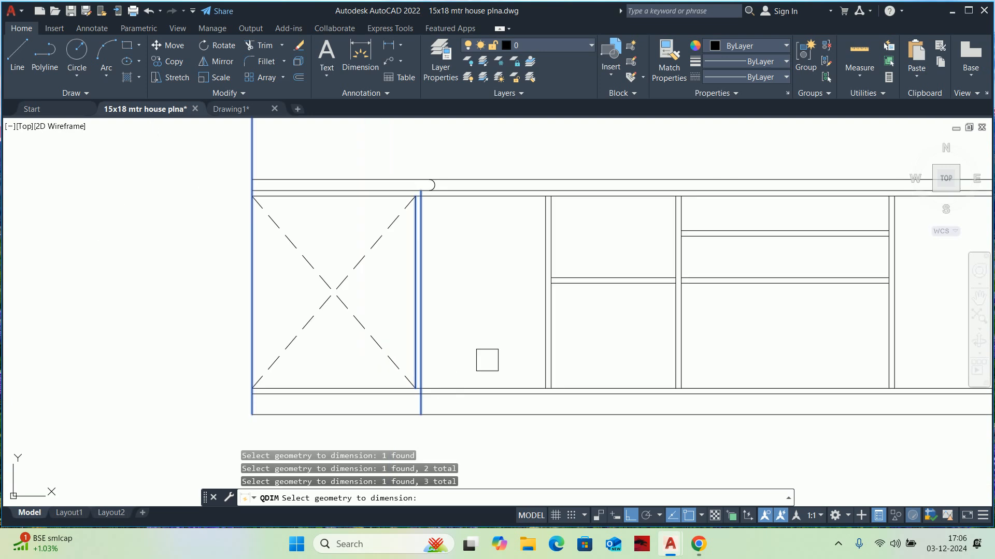
scroll(764, 361, "down", 2)
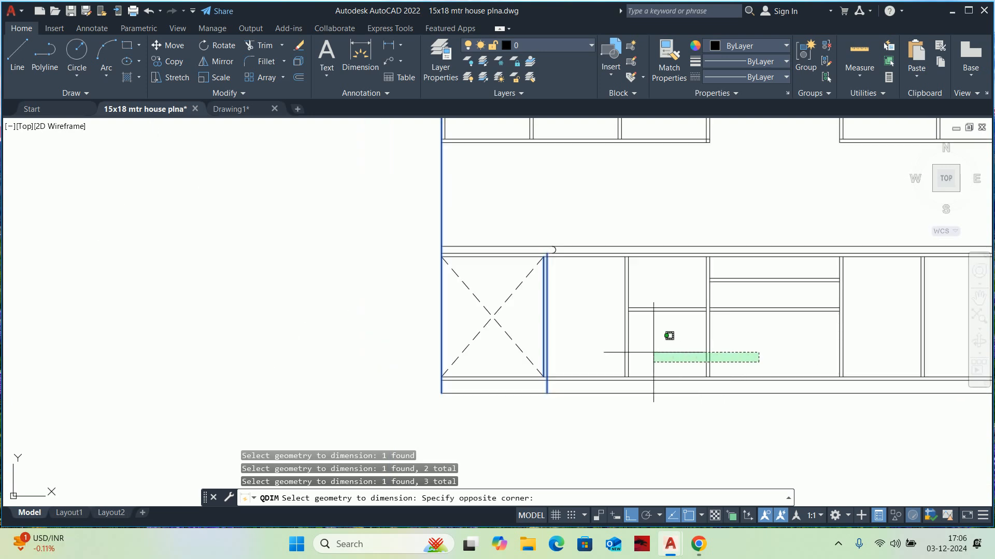
left_click(601, 343)
middle_click_drag(667, 346, 408, 345)
left_click(812, 337)
left_click(518, 334)
middle_click_drag(866, 336, 693, 333)
left_click(707, 331)
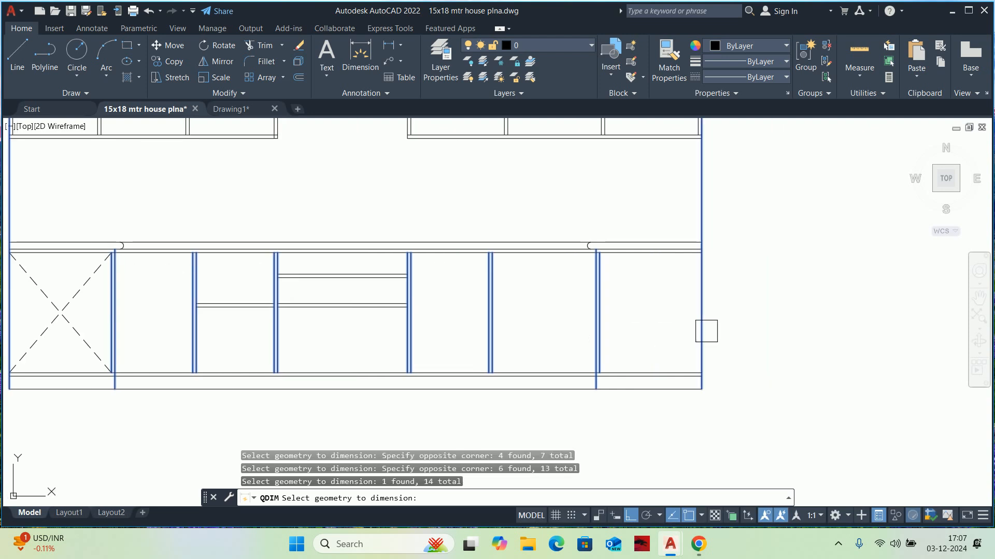
scroll(704, 333, "down", 4)
key("Return")
scroll(568, 365, "up", 4)
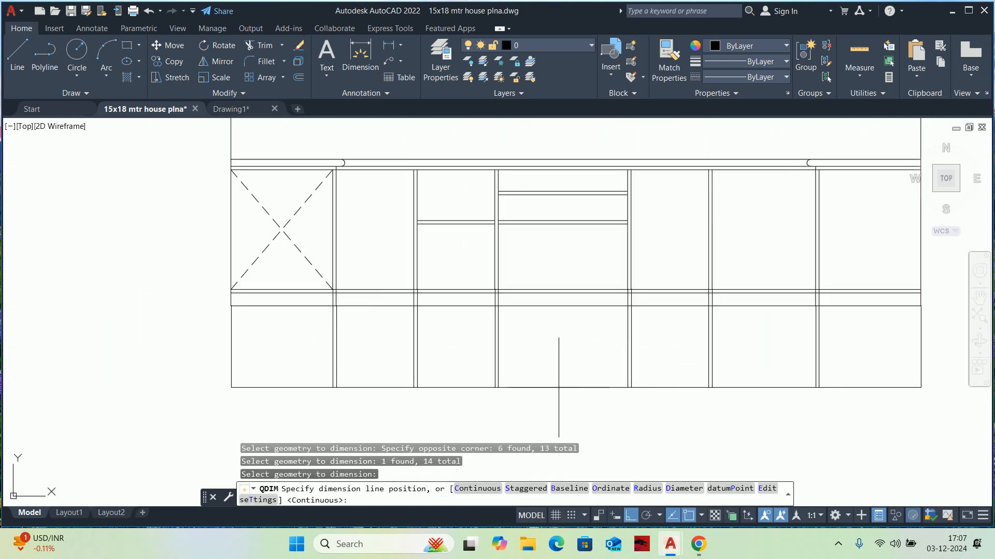
left_click(537, 331)
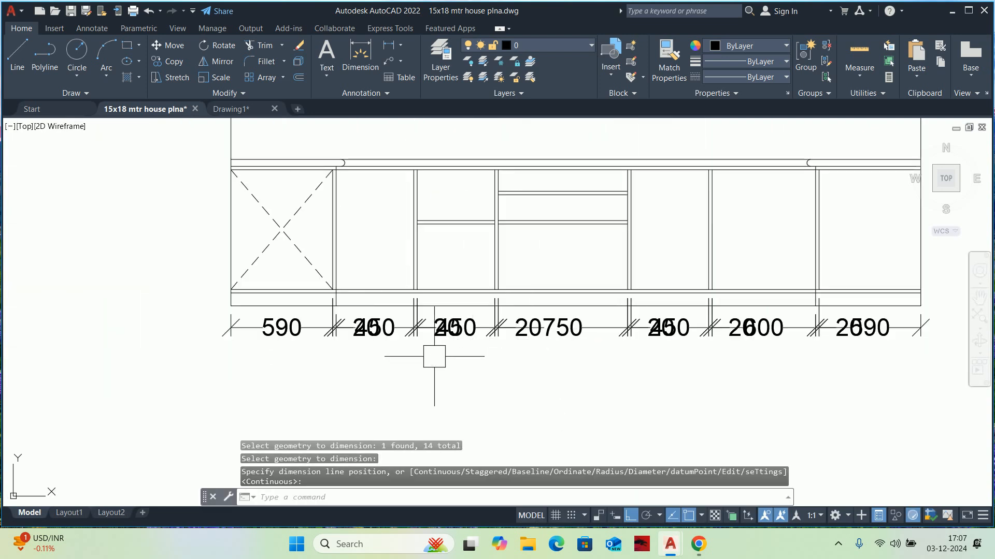
scroll(296, 340, "up", 4)
scroll(406, 326, "up", 2)
left_click(444, 330)
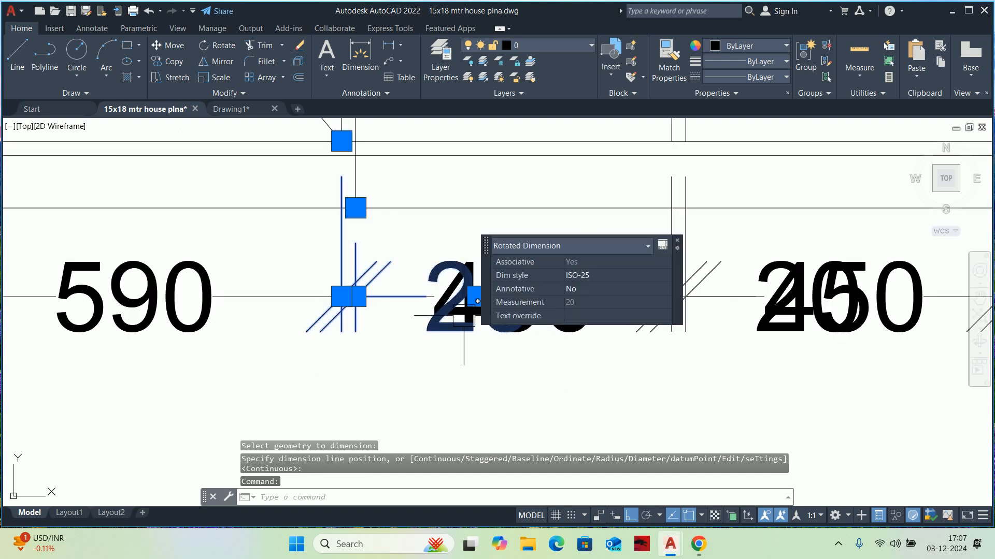
mouse_move(473, 303)
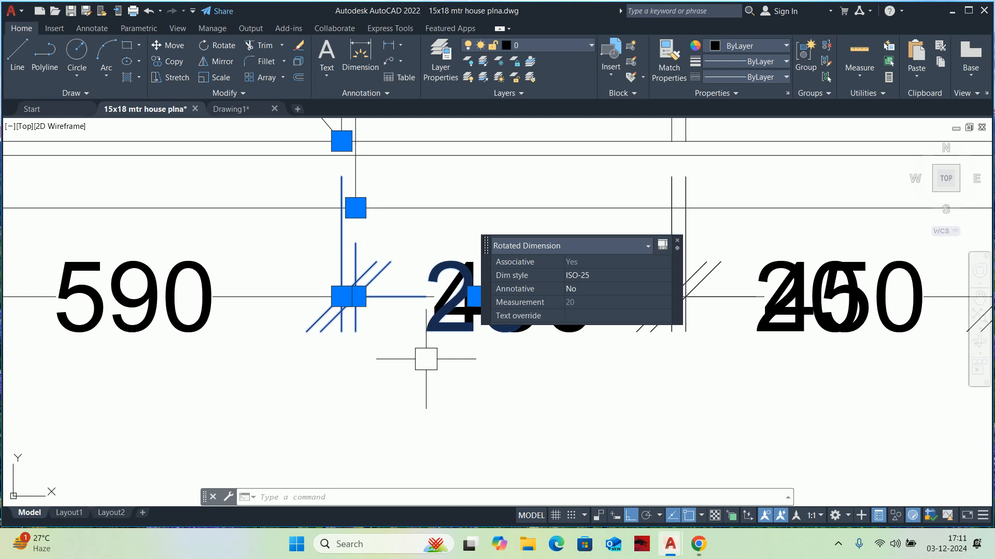
key("Escape")
key("Escape")
With Ortho off, move the text of the first 20 mm panel dimension below the chain with a leader
scroll(435, 315, "down", 2)
mouse_move(438, 316)
middle_mouse_down()
mouse_move(483, 328)
mouse_move(442, 338)
middle_mouse_up()
scroll(480, 339, "up", 2)
left_click(478, 338)
mouse_move(496, 295)
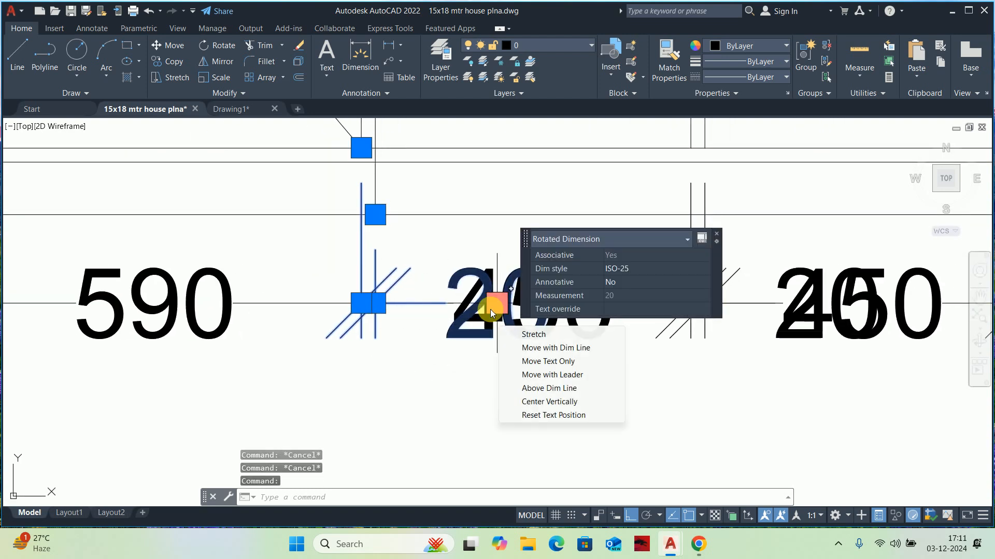
left_click(541, 375)
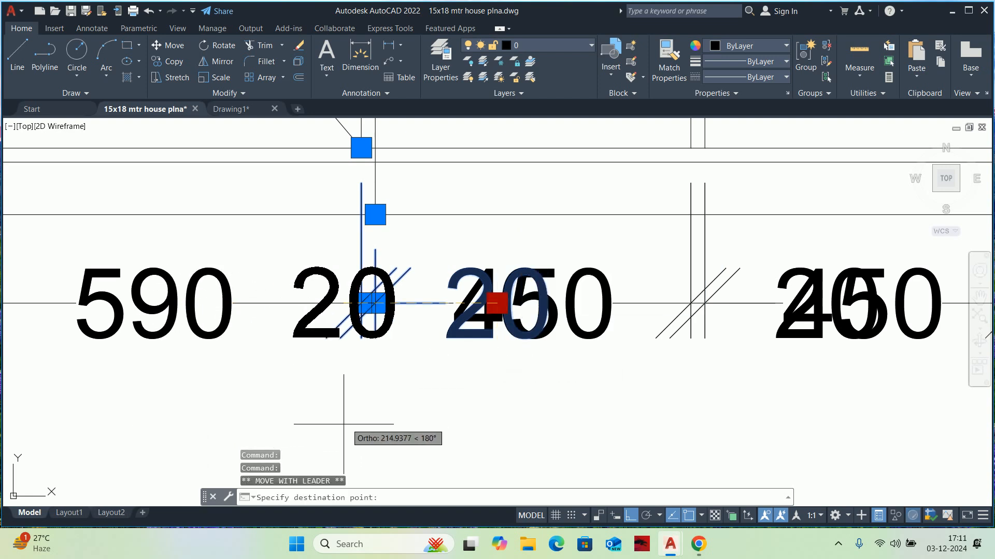
left_click(630, 516)
middle_click_drag(283, 429, 373, 389)
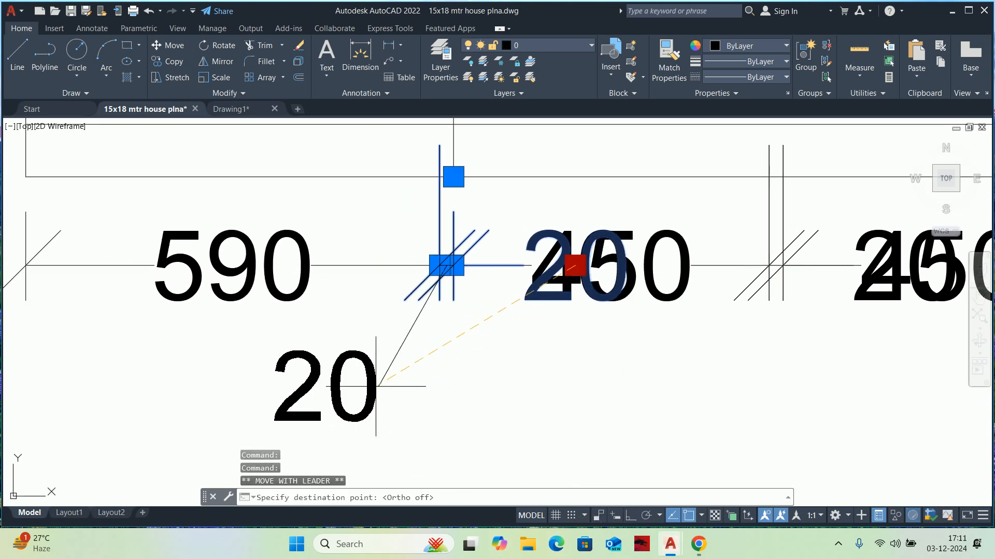
left_click(424, 393)
scroll(440, 392, "down", 3)
middle_click_drag(499, 395, 448, 399)
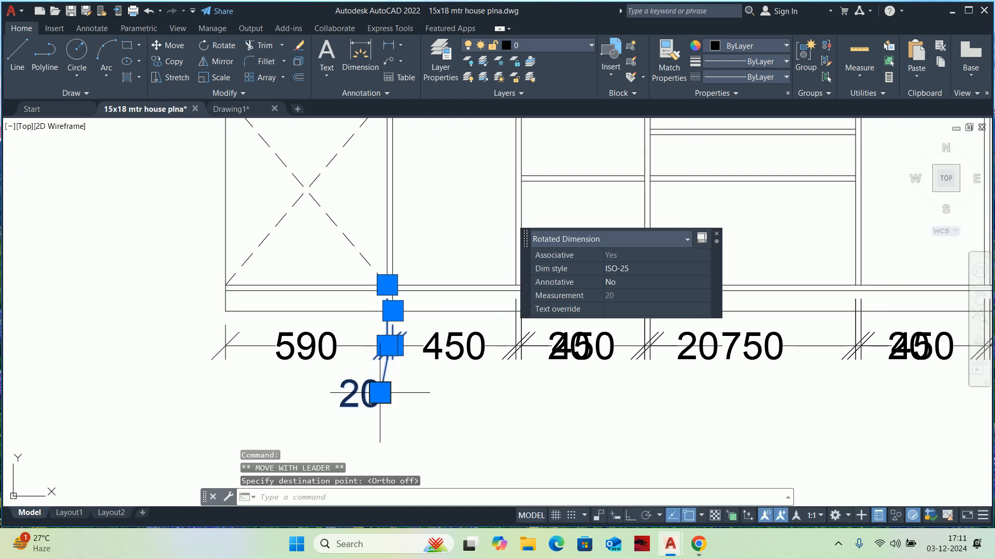
key("Escape")
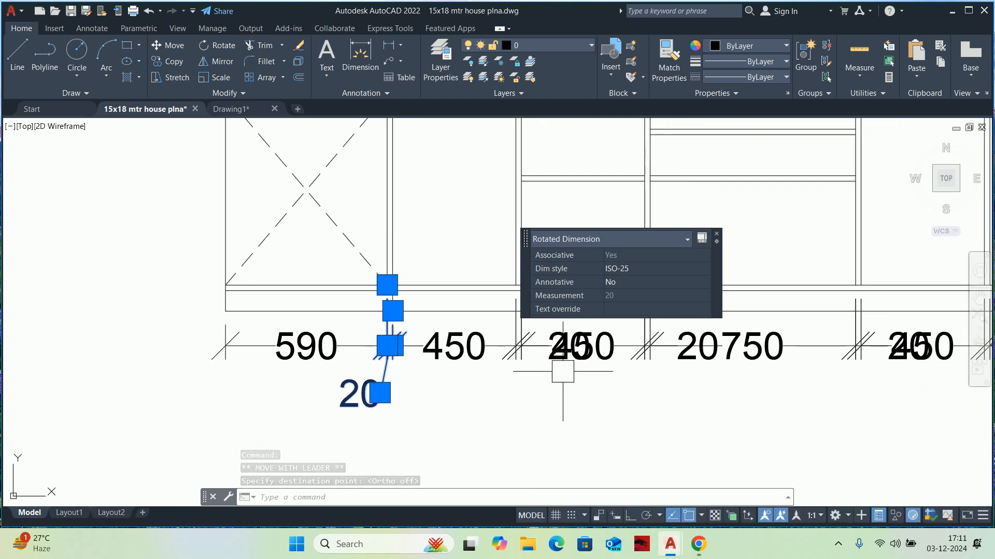
Move the text of the second 20 mm panel dimension, between the two 450 mm cabinets, below the chain with a leader
scroll(564, 368, "up", 4)
key("Escape")
left_click(547, 357)
key("Escape")
left_click(534, 339)
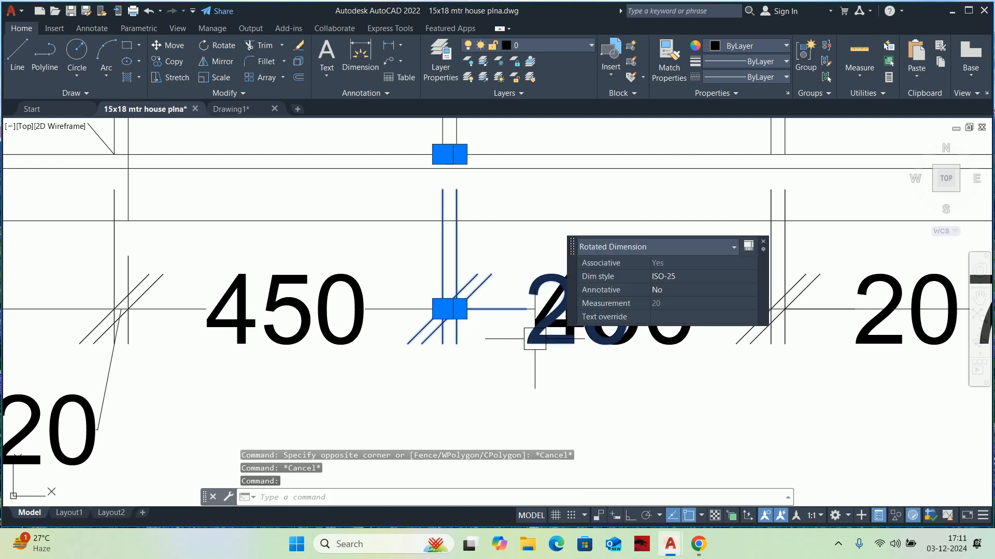
middle_click_drag(537, 351, 460, 362)
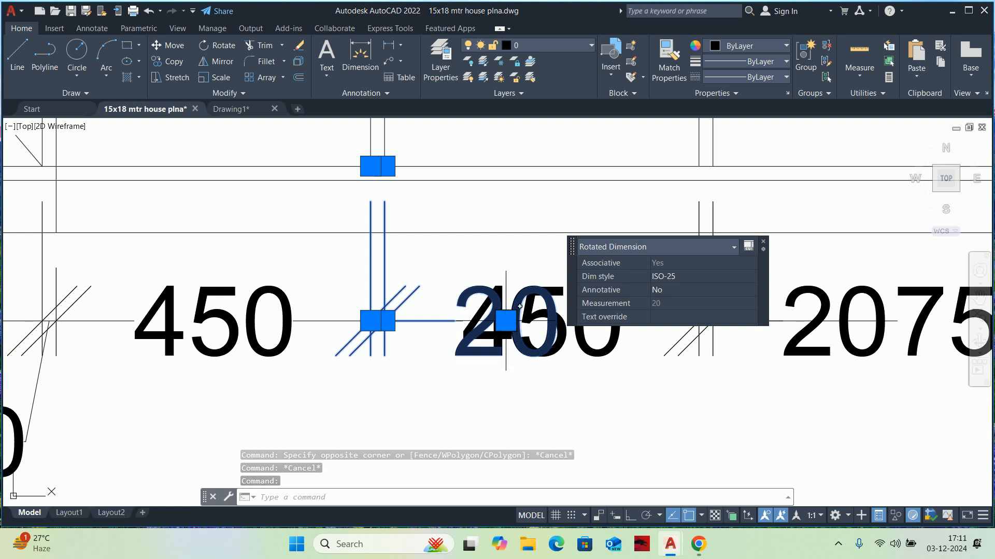
mouse_move(507, 320)
left_click(553, 392)
mouse_move(433, 410)
middle_mouse_down()
mouse_move(497, 317)
mouse_move(442, 330)
middle_mouse_up()
left_click(322, 321)
scroll(439, 322, "down", 7)
key("Escape")
key("Escape")
key("Escape")
Create a current dimension style named SMALL based on ISO-25 with an overall scale of 1
key("Return")
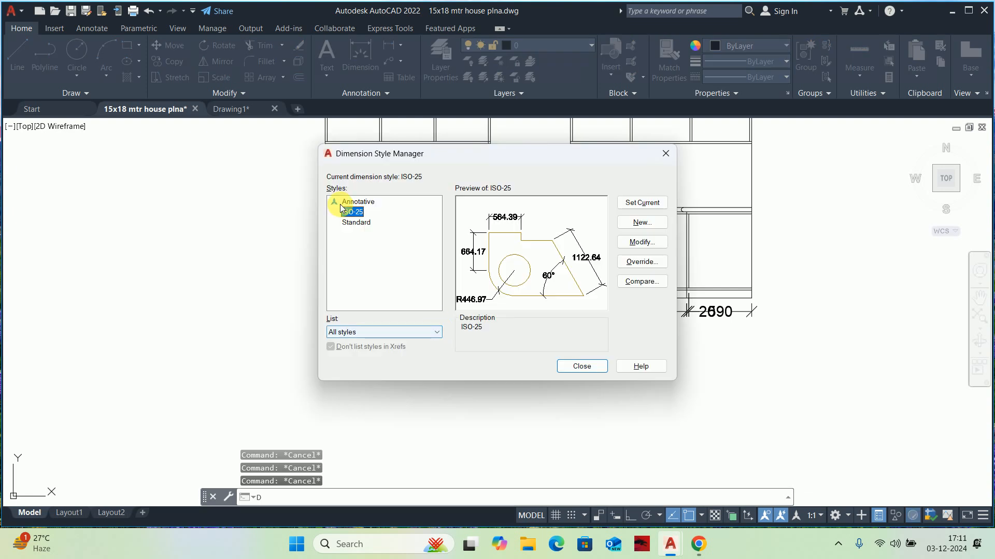
left_click(642, 223)
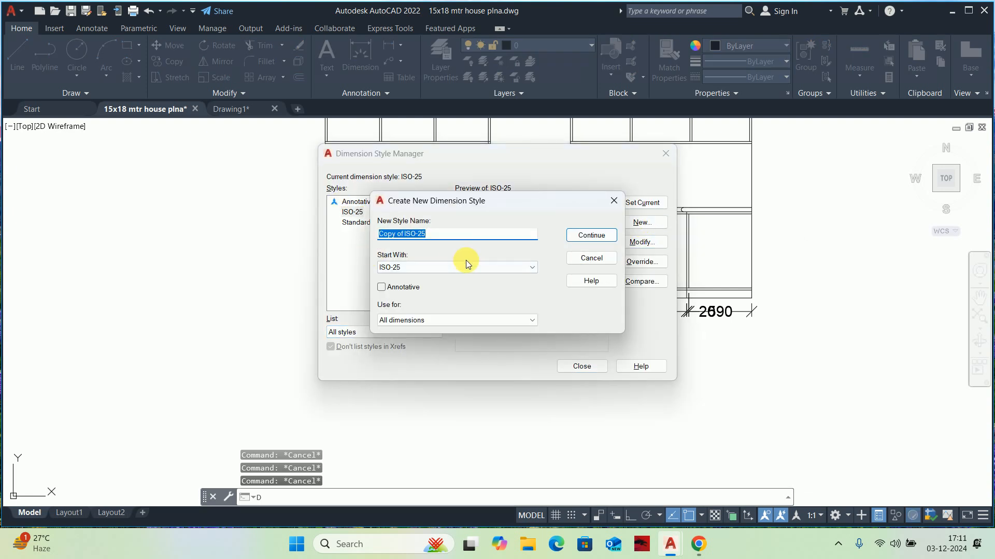
type("SMALL")
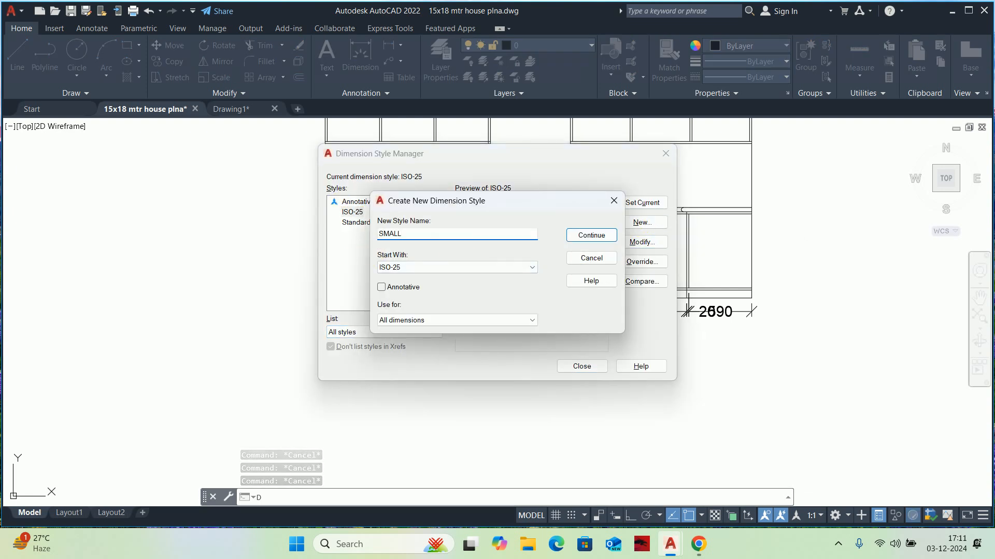
left_click(591, 236)
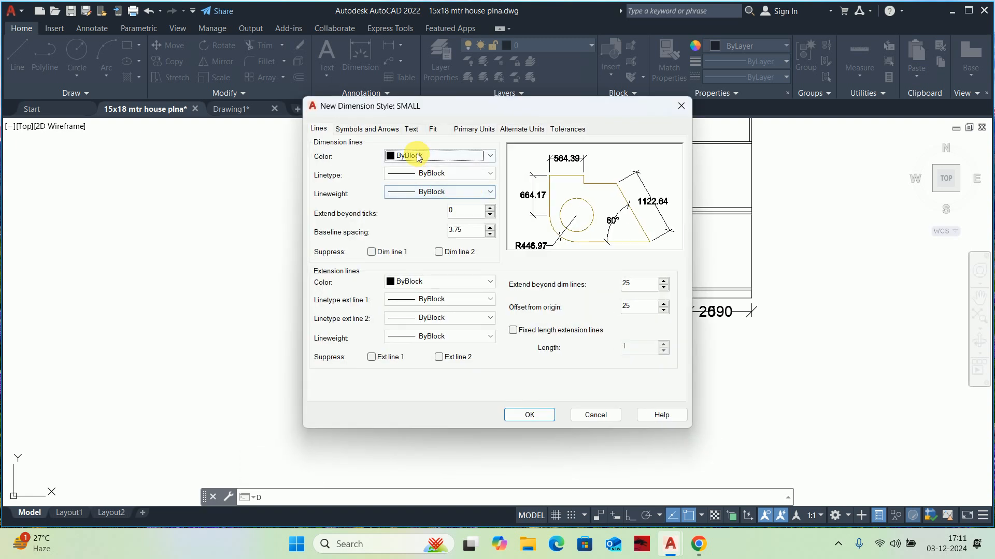
left_click(436, 132)
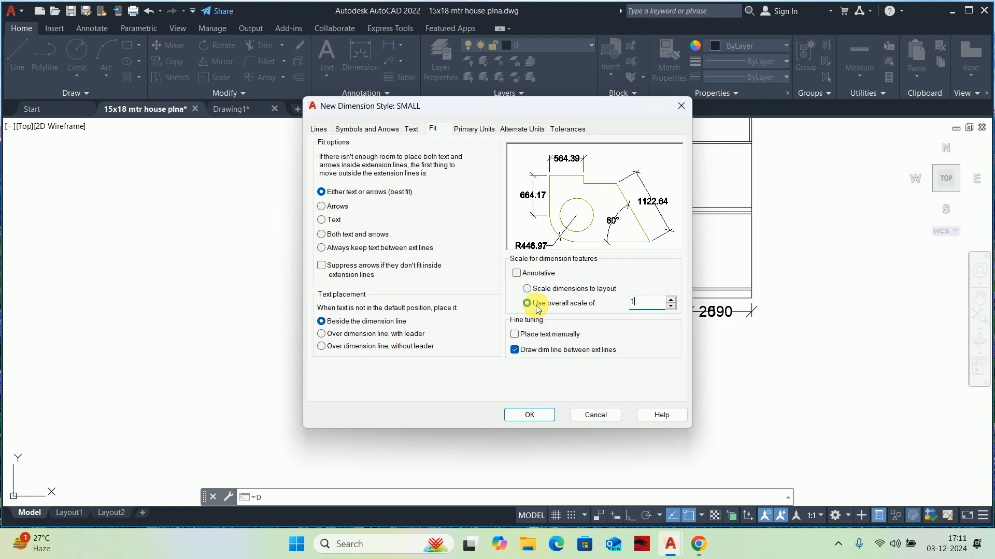
left_click(534, 415)
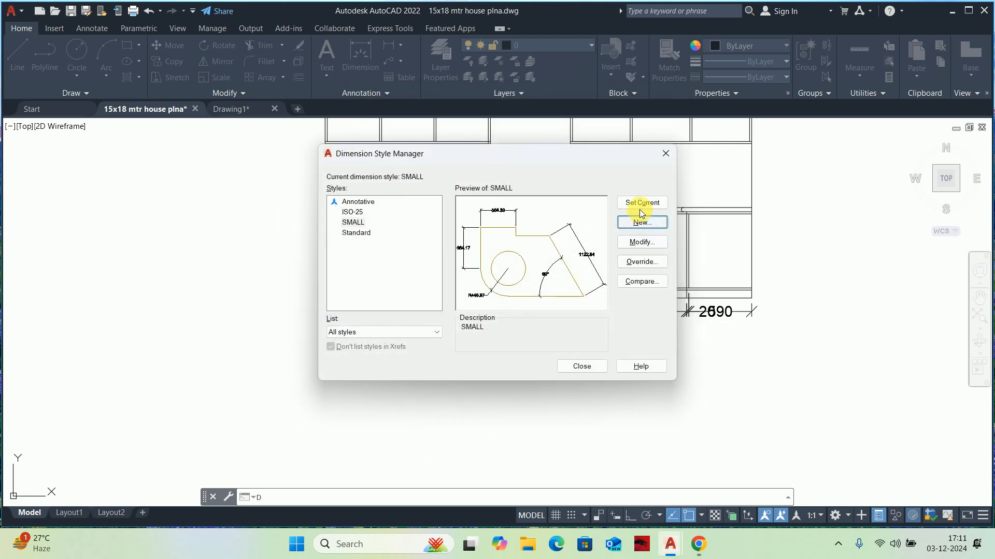
left_click(666, 153)
key("Escape")
key("Escape")
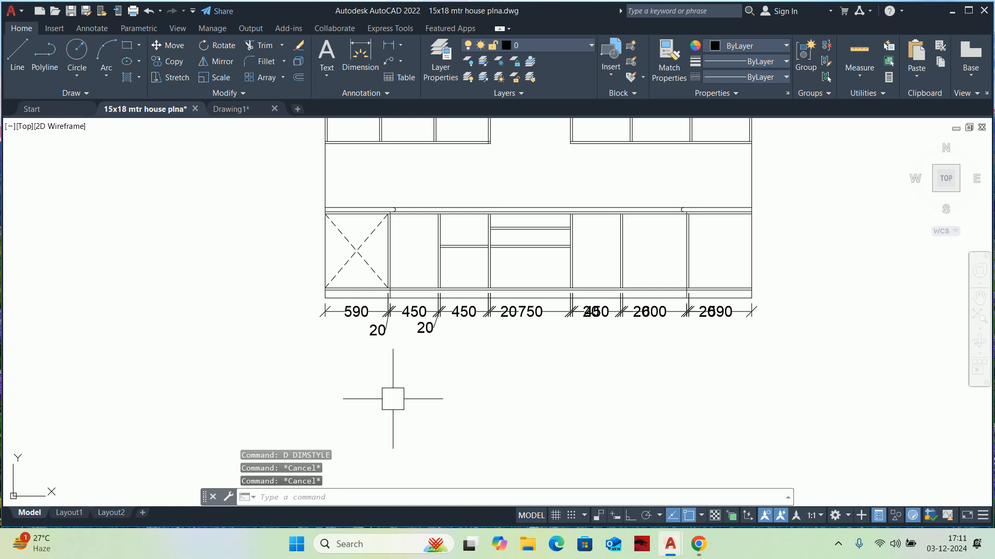
Place a sample horizontal linear dimension about 593 mm wide in the empty space below the base-cabinet dimension chain
type("DL")
key("Return")
left_click(313, 393)
left_click(377, 396)
left_click(360, 411)
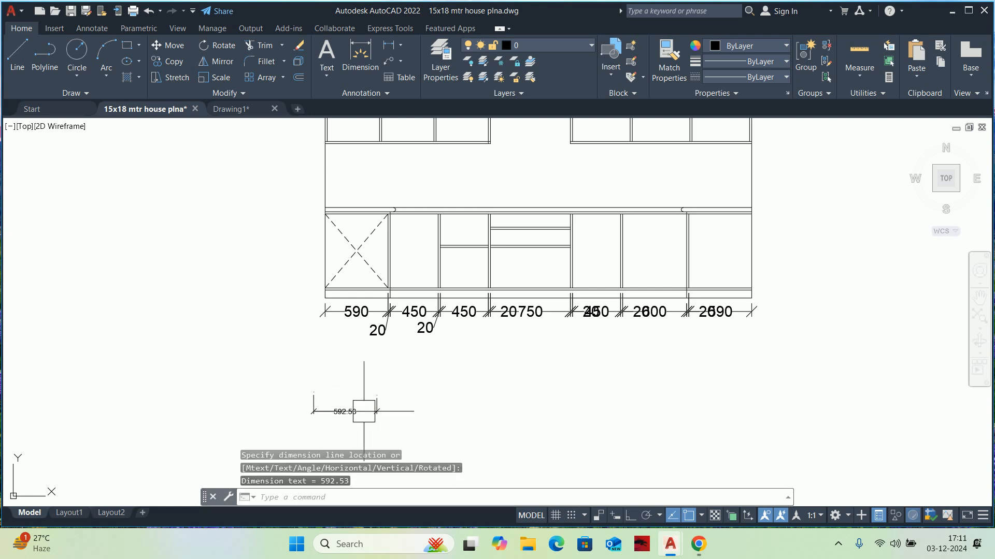
Match the properties of the sample dimension onto the whole base-cabinet dimension chain, and delete the sample
type("MA")
key("Return")
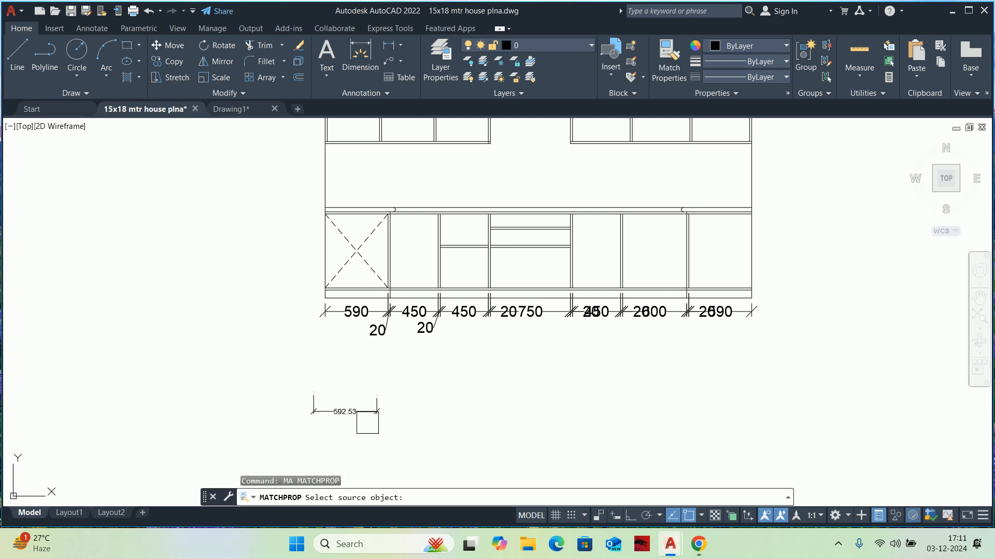
left_click(368, 412)
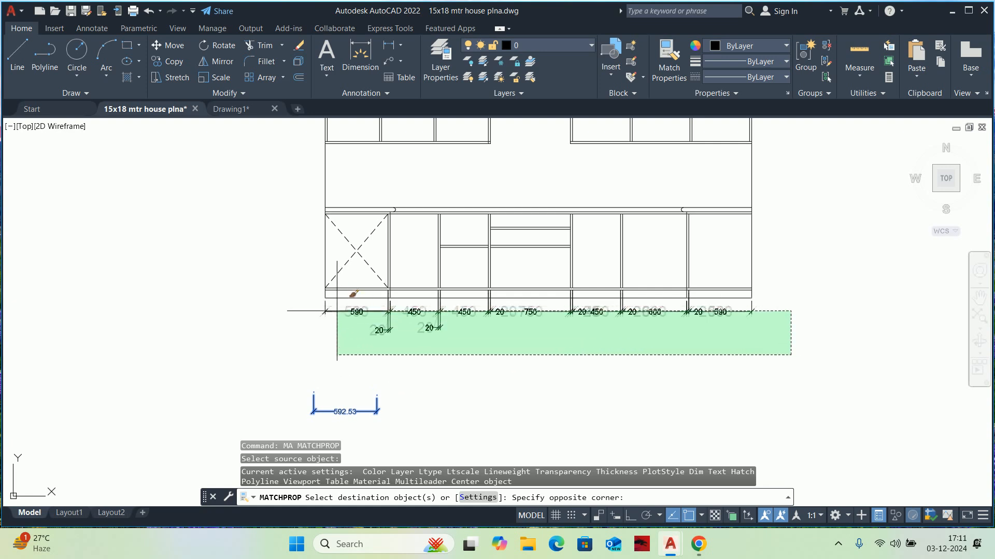
left_click(336, 303)
key("Escape")
left_click(345, 410)
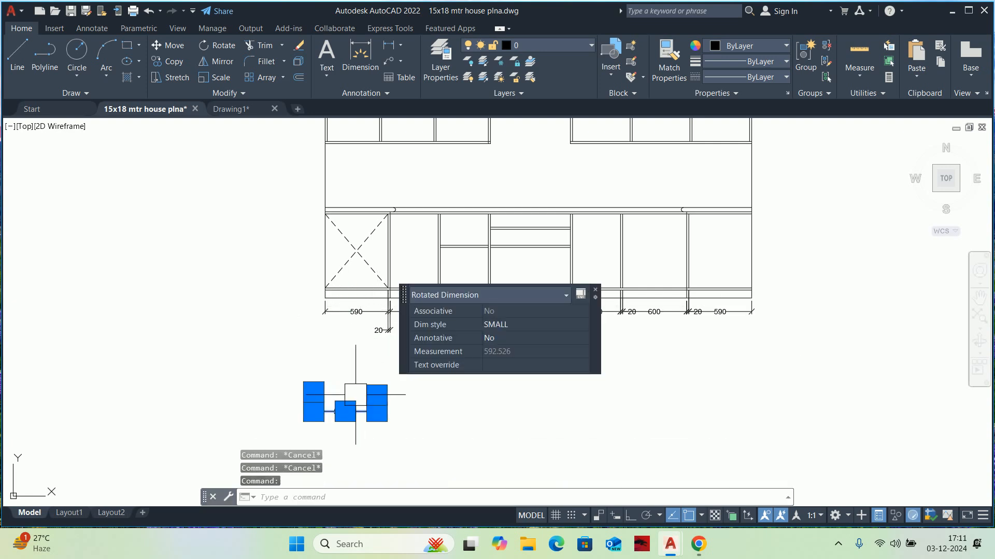
key("Delete")
Move the text of the 20 mm panel dimension between the 450 mm and 750 mm cabinets below the chain with a leader
scroll(405, 334, "up", 4)
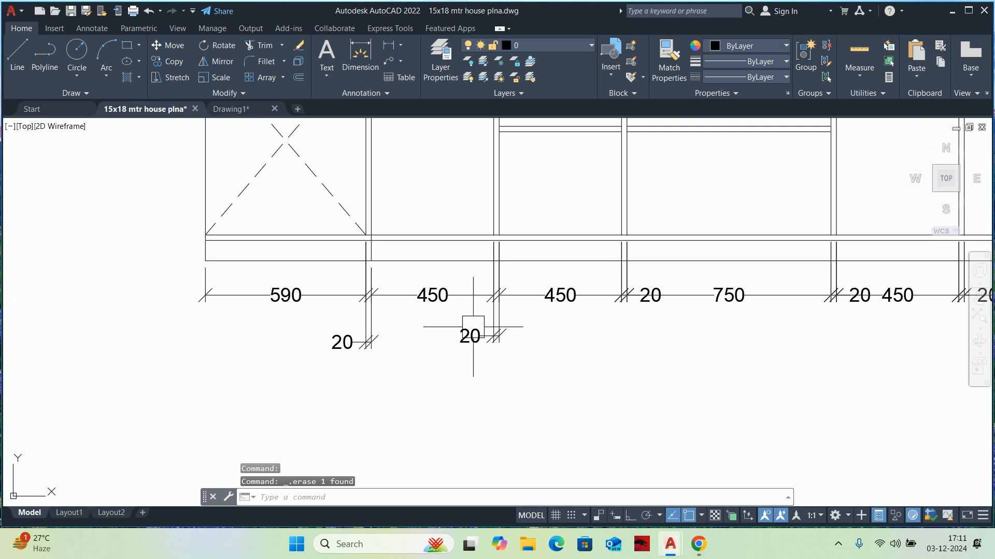
scroll(582, 314, "up", 2)
left_click(587, 312)
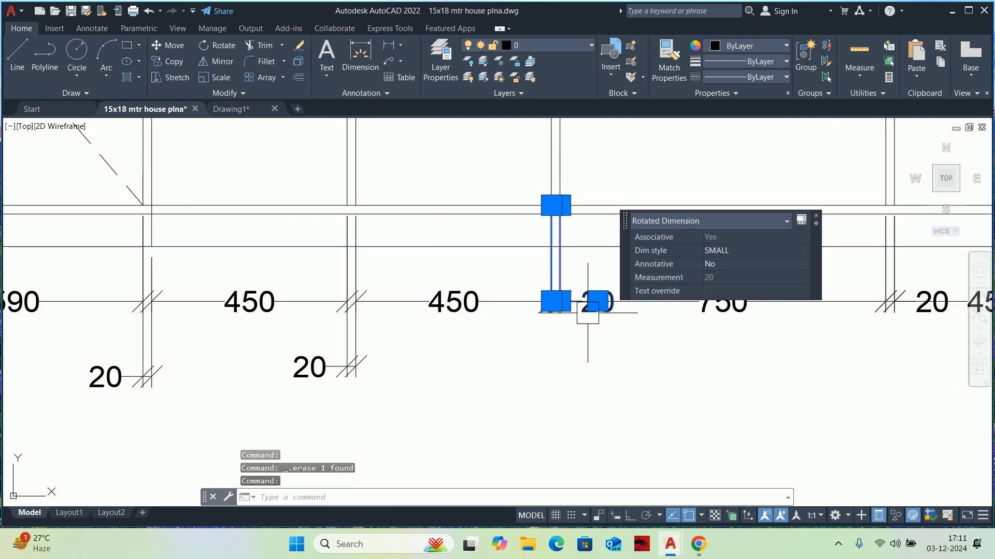
mouse_move(597, 302)
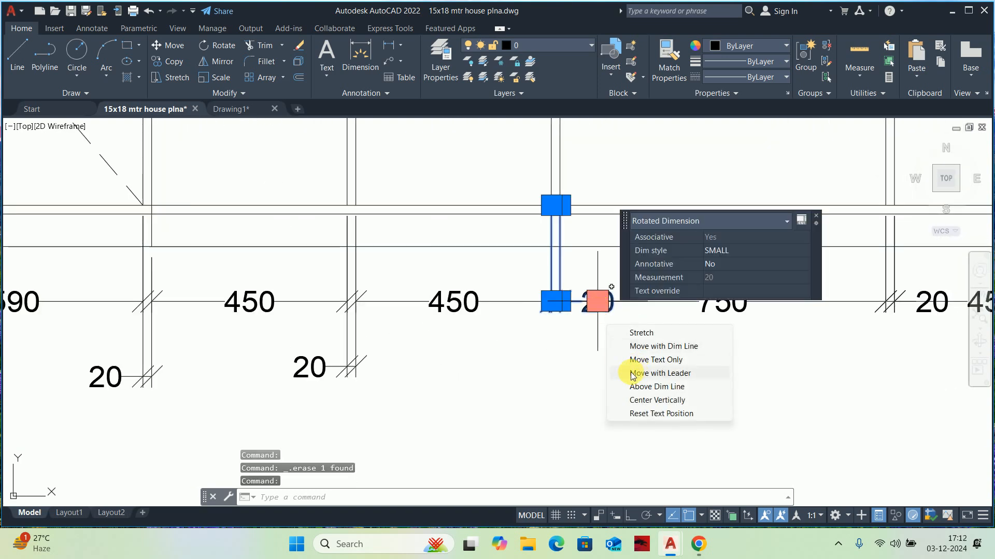
left_click(650, 372)
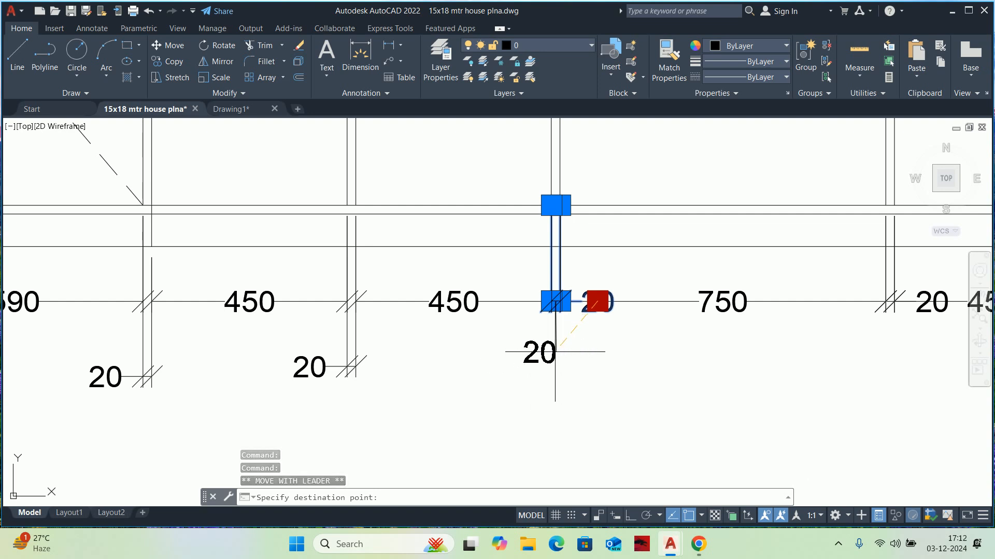
left_click(554, 352)
key("Escape")
key("Escape")
scroll(508, 390, "down", 3)
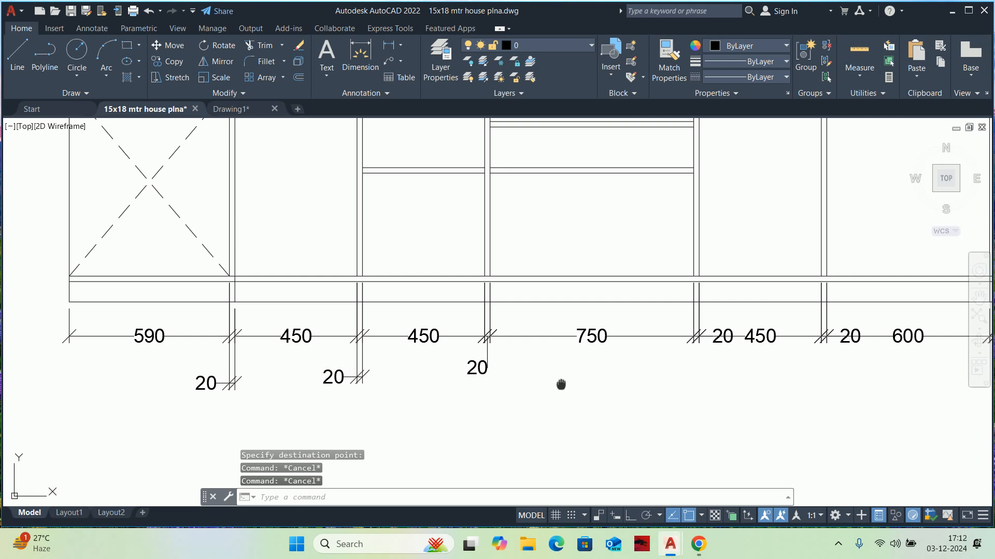
Match the properties of the third 20 mm panel dimension onto the second one, between the two 450 mm cabinets
left_click(342, 365)
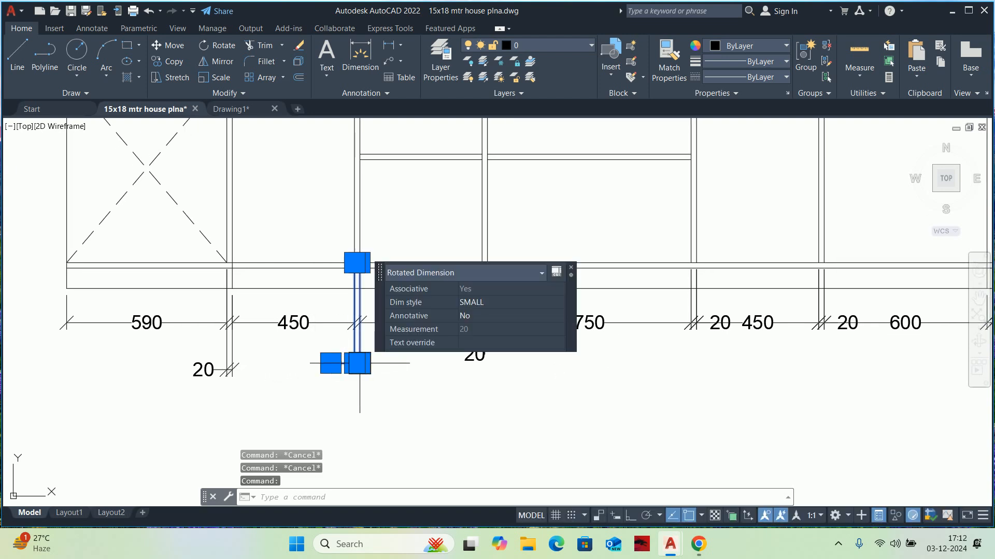
key("Escape")
type("ma")
key("Return")
left_click(465, 357)
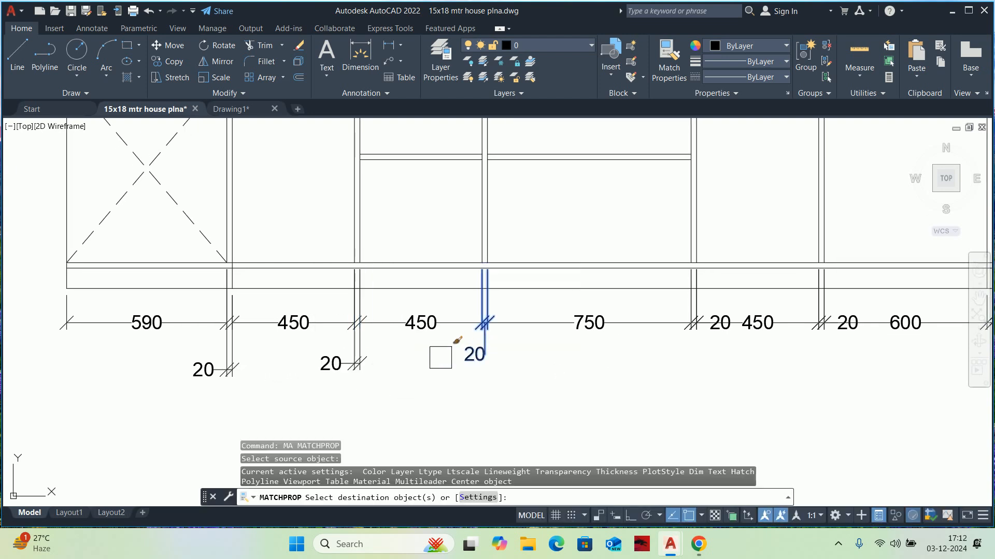
left_click(352, 366)
key("Escape")
key("Escape")
Stretch the dimension line of the 20 mm panel dimension between the two 450 mm cabinets up to the level of the chain
left_click(352, 366)
scroll(352, 366, "up", 3)
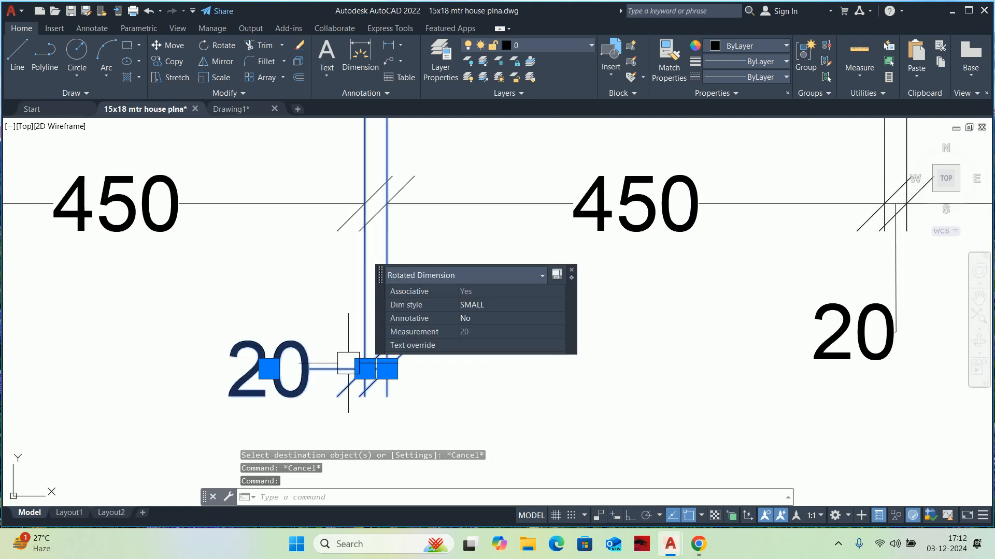
left_click(387, 368)
left_click(384, 202)
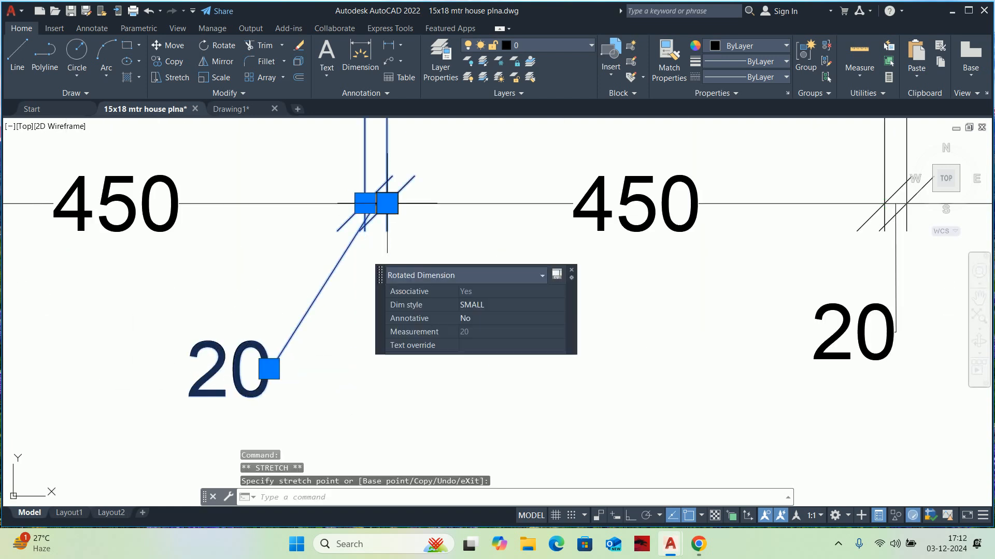
key("Escape")
Shift the second 20 mm panel dimension's text rightward so that its leader runs straight down from the panel
scroll(392, 260, "down", 3)
left_click(364, 269)
scroll(339, 303, "up", 4)
left_click(340, 306)
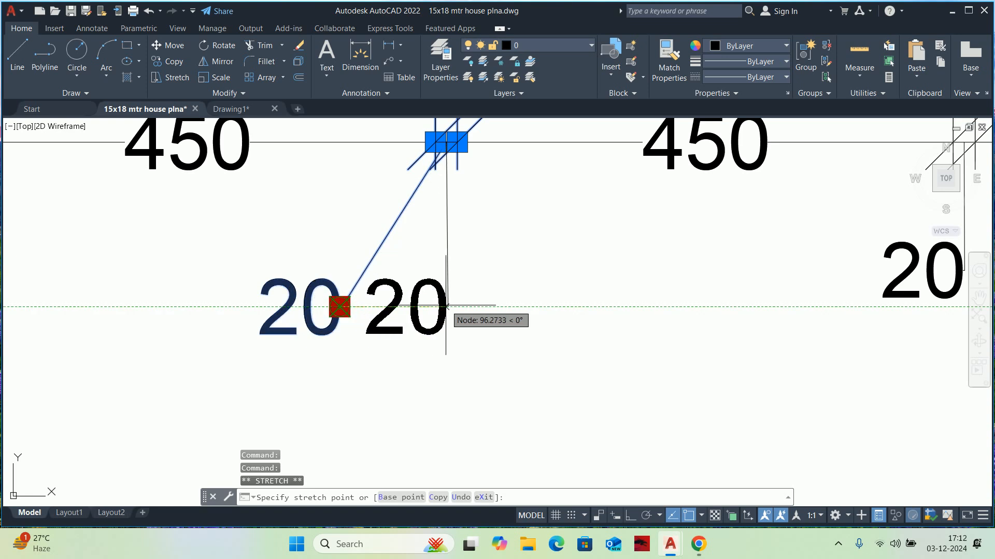
left_click(439, 306)
key("Escape")
scroll(346, 312, "down", 3)
middle_click_drag(328, 316, 363, 313)
key("Escape")
left_click(290, 316)
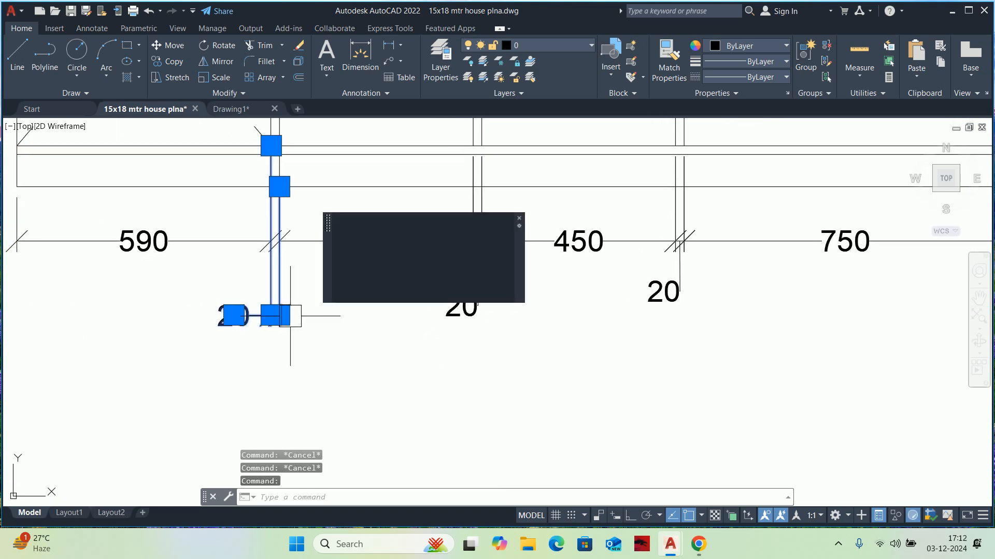
scroll(287, 313, "up", 3)
scroll(289, 314, "up", 2)
left_click(252, 319)
scroll(260, 254, "down", 2)
middle_click_drag(257, 256, 272, 424)
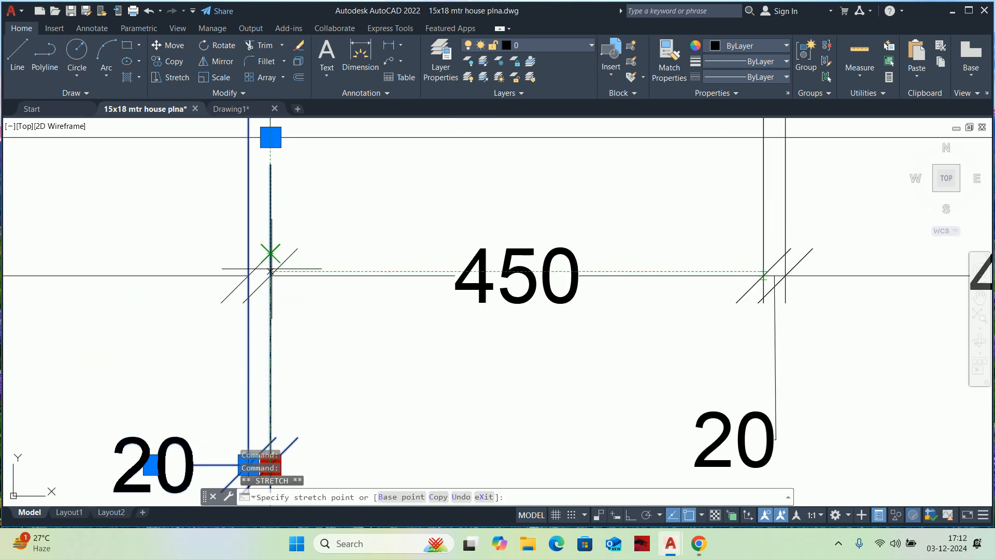
left_click(270, 279)
scroll(271, 279, "down", 2)
key("Escape")
scroll(264, 259, "up", 2)
key("Escape")
scroll(279, 312, "down", 2)
left_click(264, 374)
scroll(264, 374, "up", 2)
middle_click_drag(260, 424, 243, 342)
left_click(245, 358)
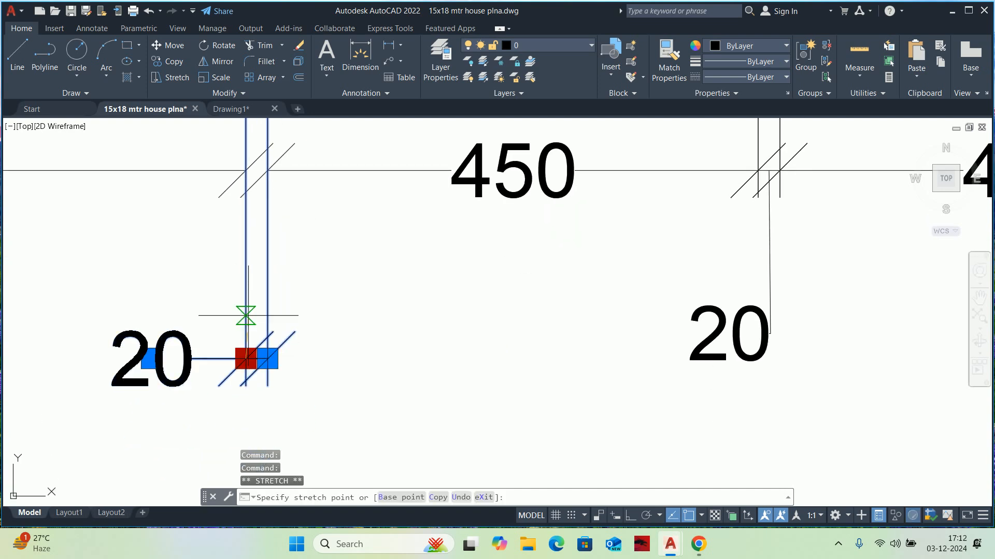
key("Escape")
key("Escape")
Stretch the dimension line of the first 20 mm panel dimension, beside the 590 mm cabinet, up to the level of the chain
left_click(241, 363)
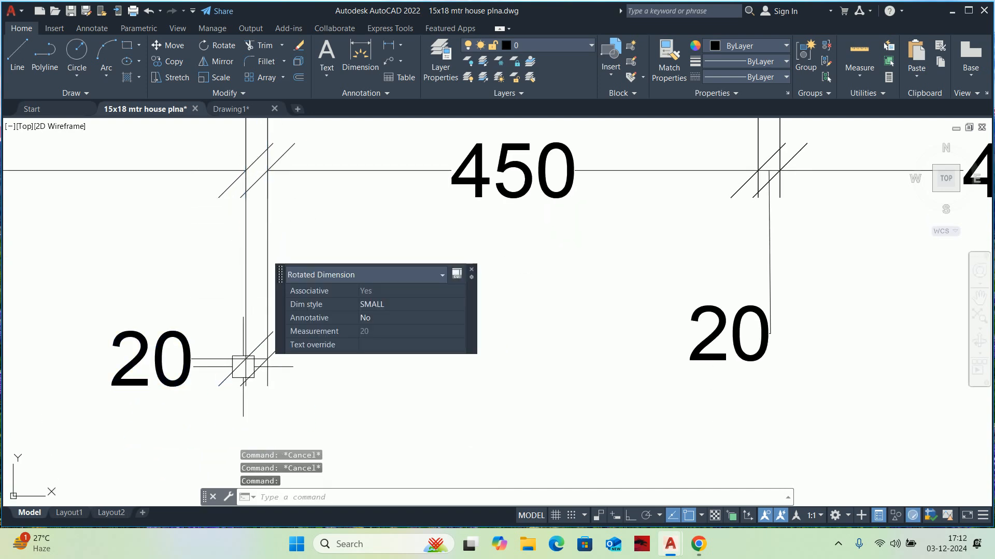
left_click(305, 400)
left_click(223, 334)
left_click(267, 358)
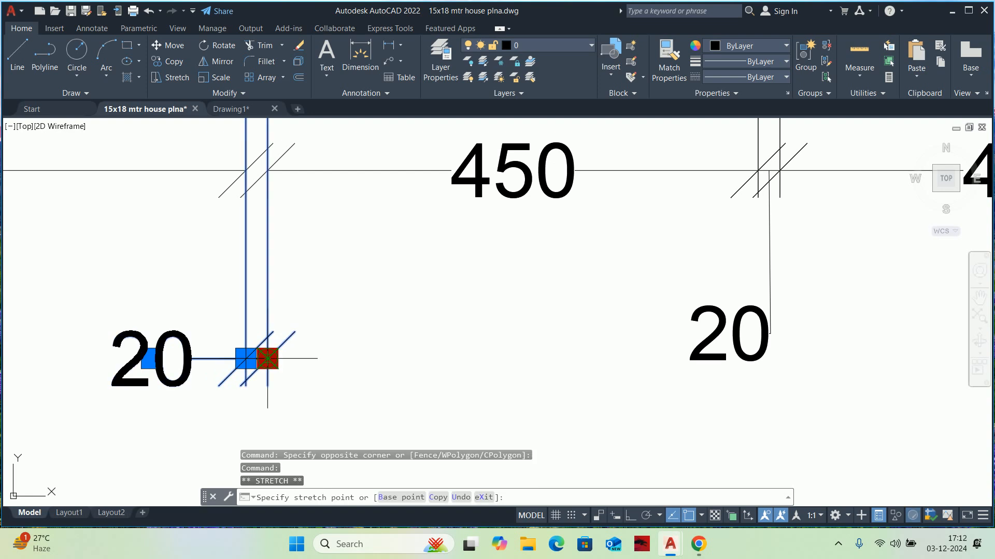
left_click(267, 359)
left_click(151, 358)
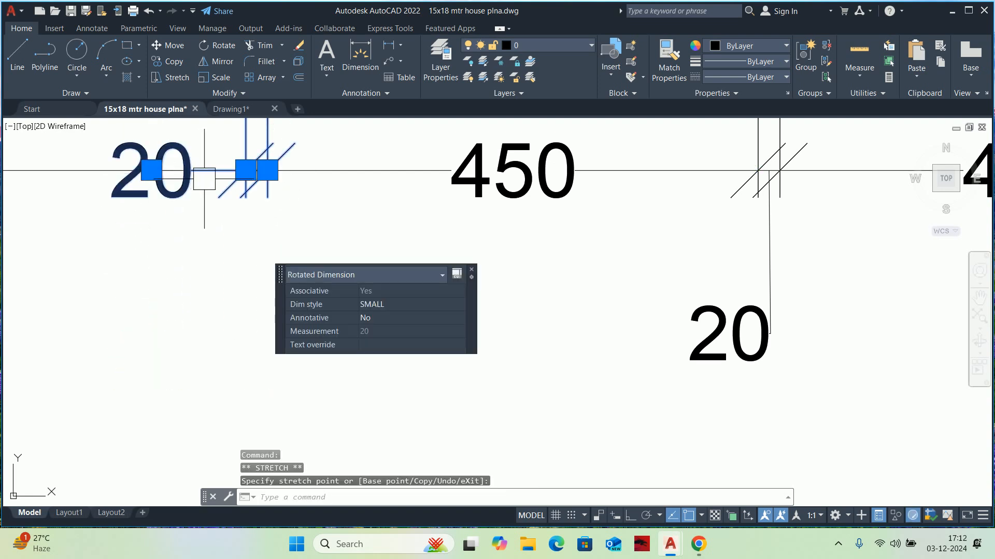
Move the first 20 mm panel dimension's text with a leader to directly below its panel
mouse_move(152, 172)
left_click(237, 238)
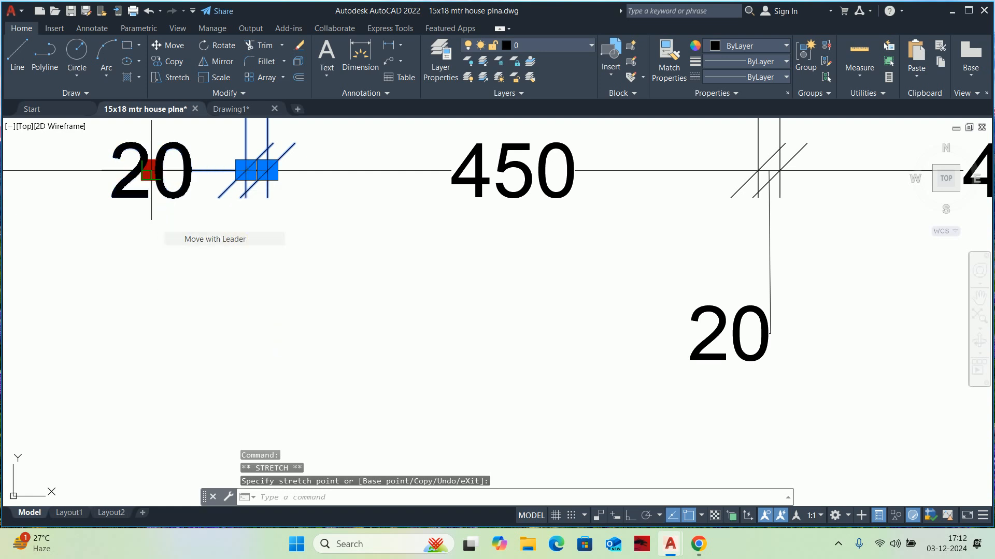
left_click(254, 317)
key("Escape")
key("Escape")
Move the text of the 20 mm panel dimension between the 750 mm and 450 mm cabinets below the chain with a leader
scroll(321, 305, "down", 2)
middle_click_drag(493, 300, 183, 311)
scroll(466, 296, "down", 2)
middle_click_drag(470, 295, 373, 326)
scroll(456, 313, "up", 4)
left_click(468, 298)
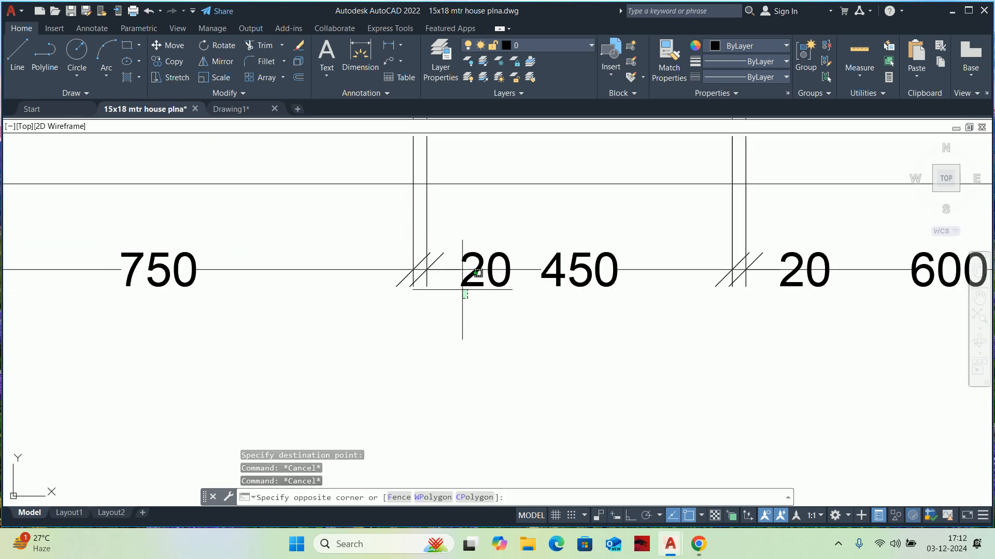
left_click(463, 292)
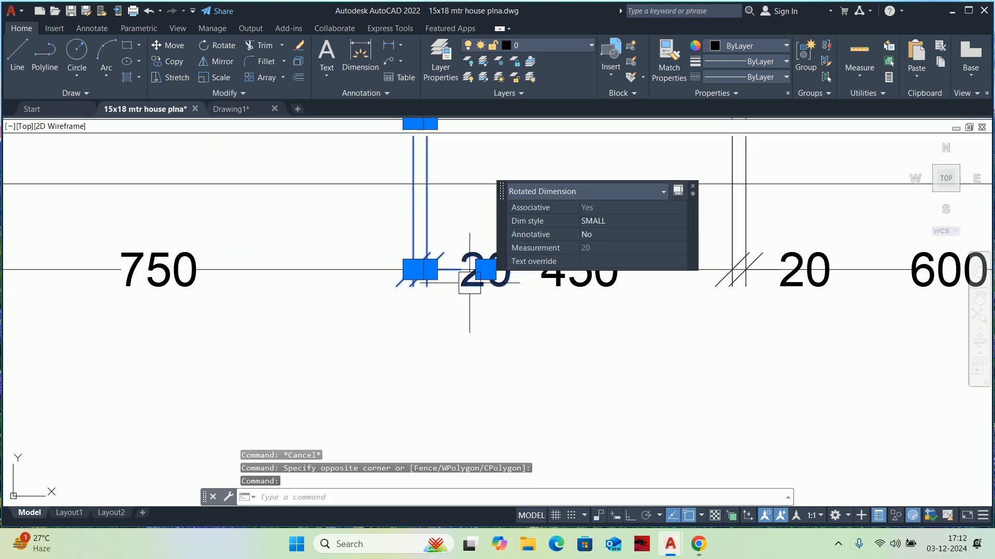
mouse_move(481, 273)
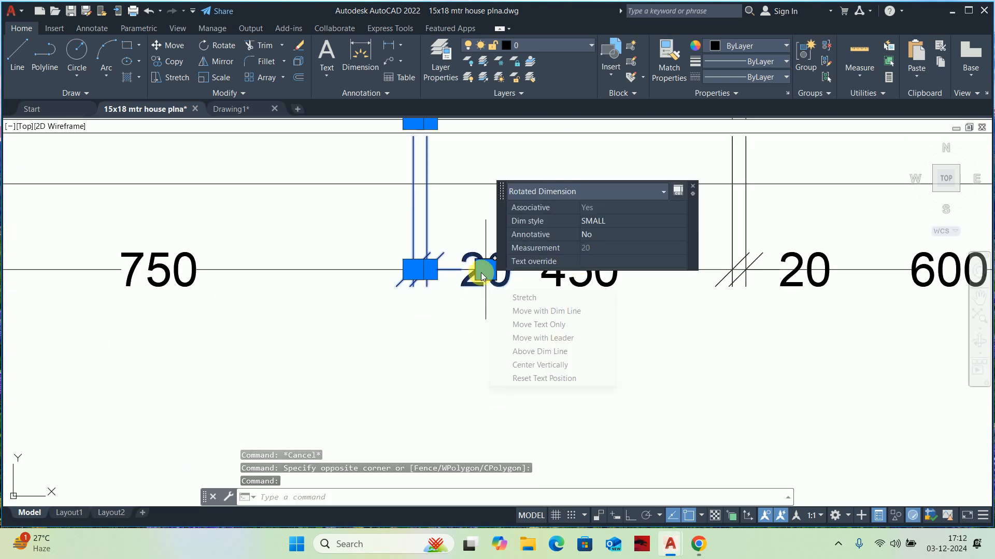
left_click(518, 336)
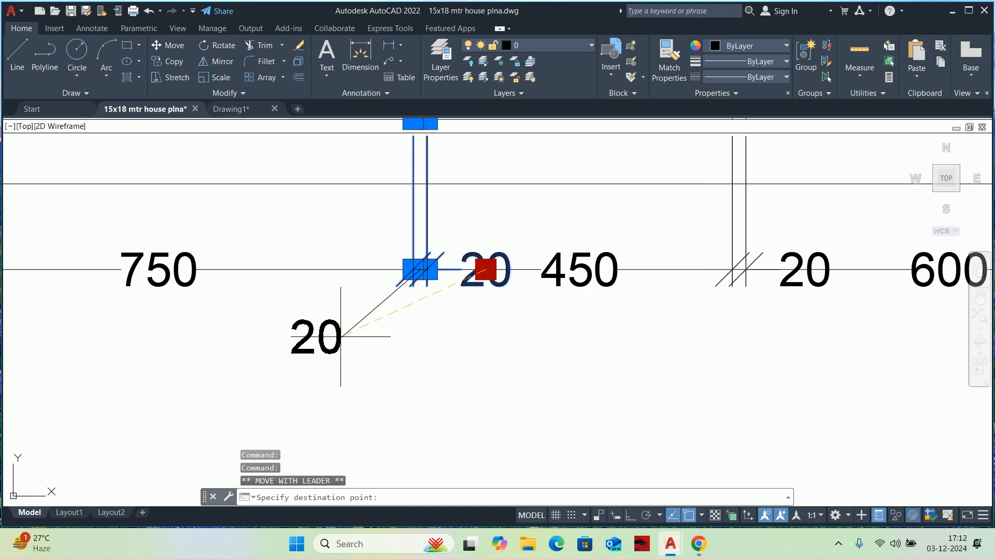
left_click(418, 337)
key("Escape")
key("Escape")
Move the text of the 20 mm panel dimension between the 450 mm and 600 mm cabinets below the chain with a leader
scroll(562, 349, "down", 3)
middle_click_drag(609, 350, 355, 357)
scroll(396, 330, "up", 4)
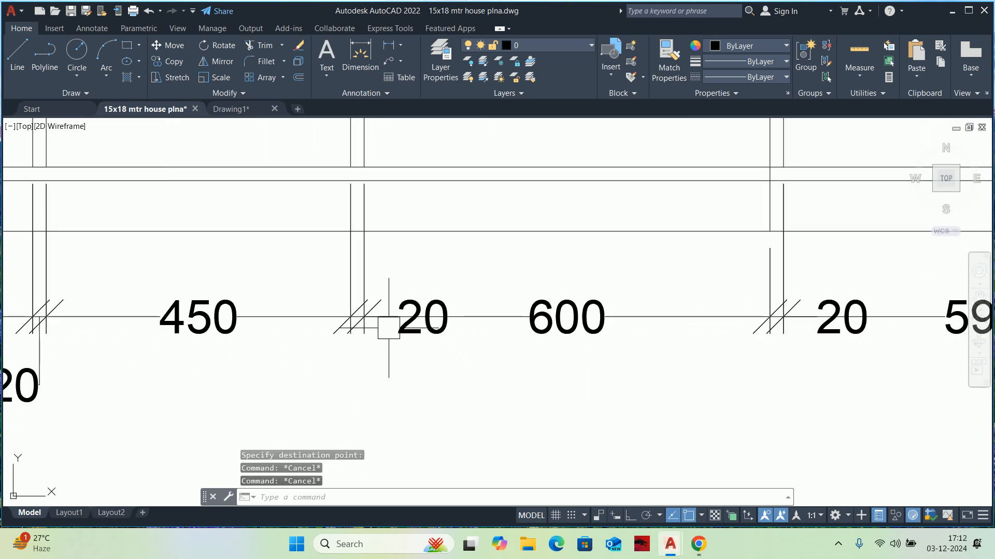
left_click(417, 319)
mouse_move(424, 321)
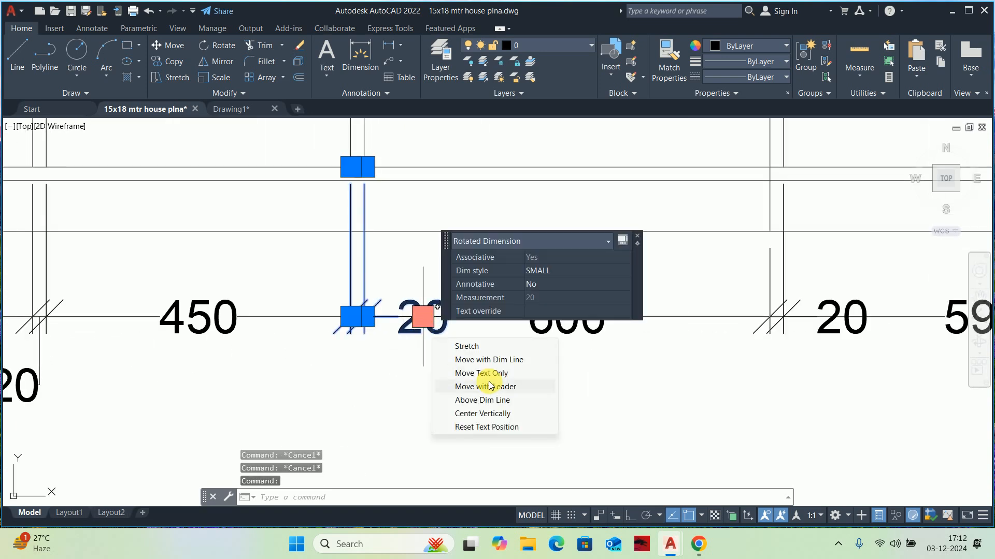
left_click(485, 386)
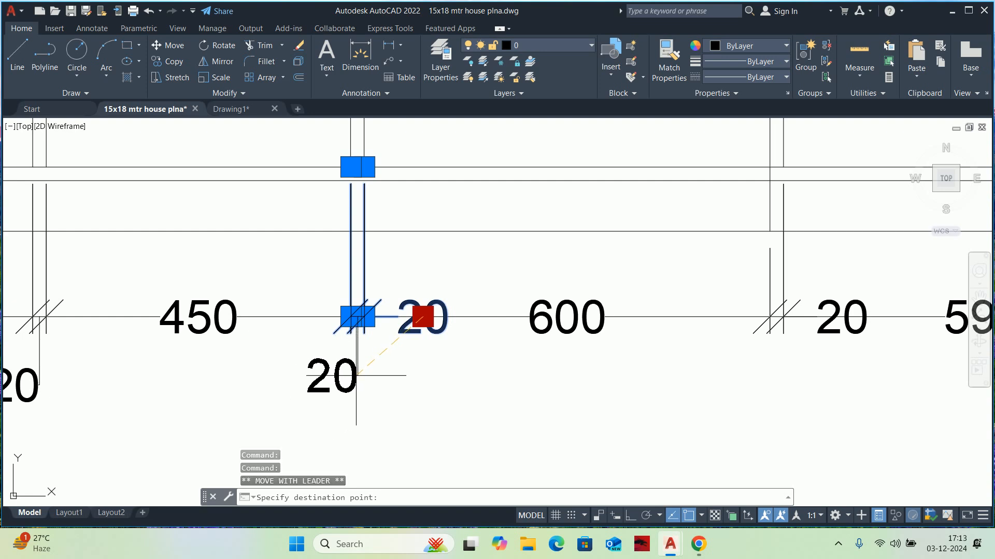
left_click(356, 376)
key("Escape")
Move the text of the last 20 mm panel dimension, between the 600 mm and 590 mm cabinets, below the chain with a leader
scroll(438, 380, "down", 2)
middle_click_drag(644, 372, 456, 381)
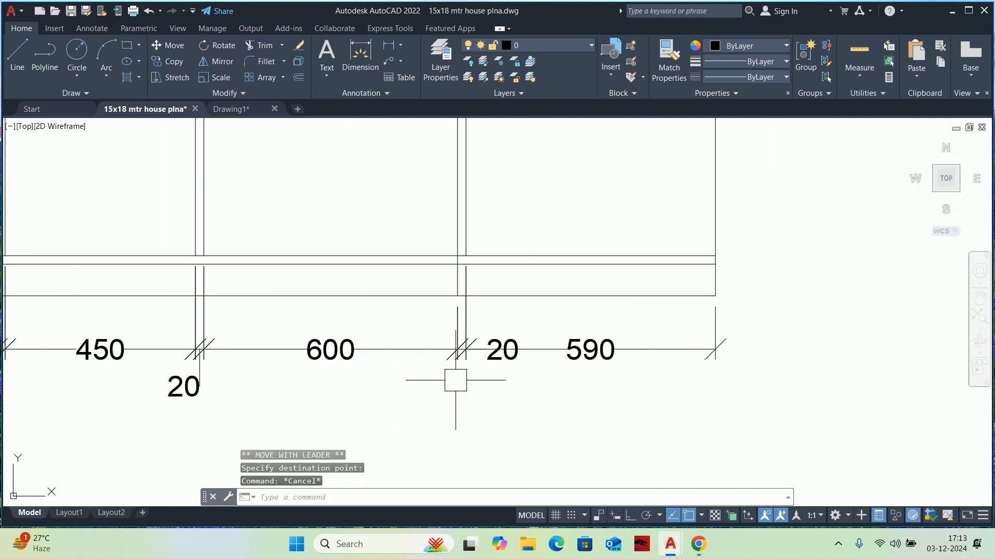
key("Escape")
scroll(500, 362, "up", 2)
left_click(500, 355)
mouse_move(502, 340)
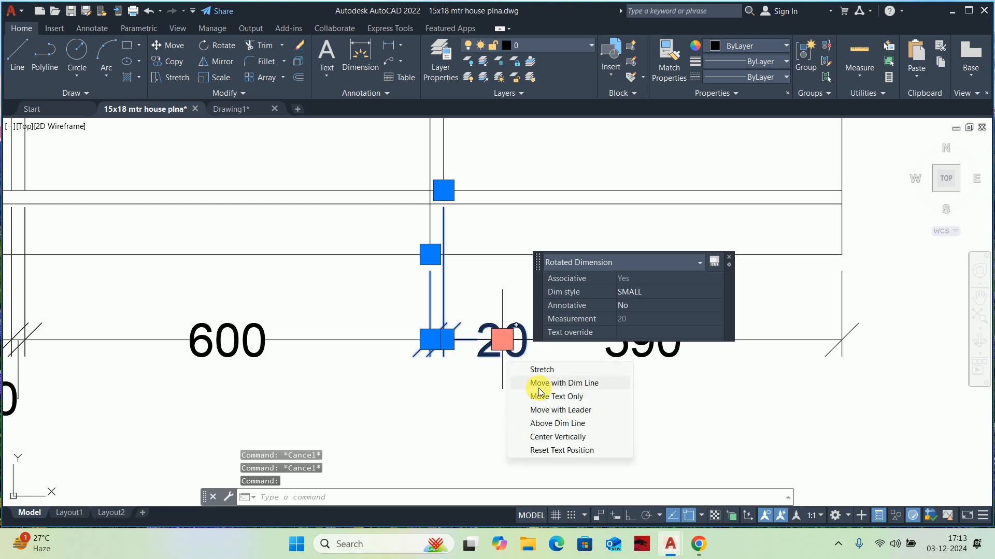
left_click(544, 411)
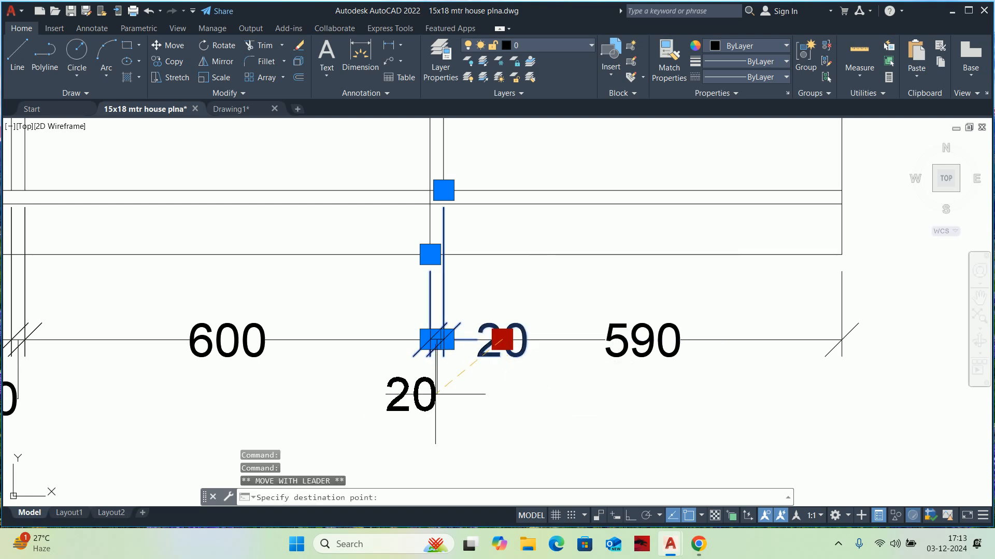
left_click(412, 393)
key("Escape")
key("Escape")
scroll(420, 393, "down", 4)
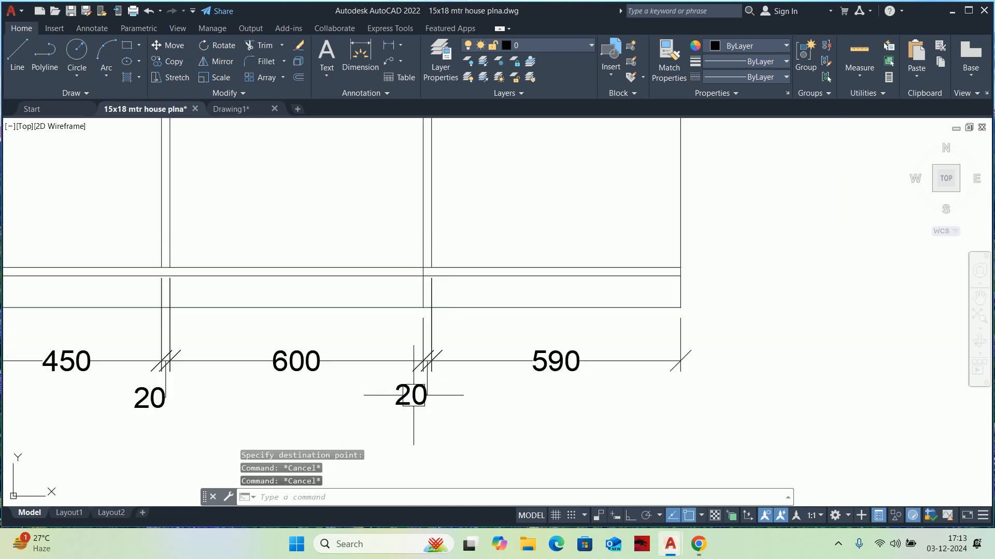
scroll(635, 399, "down", 4)
key("Escape")
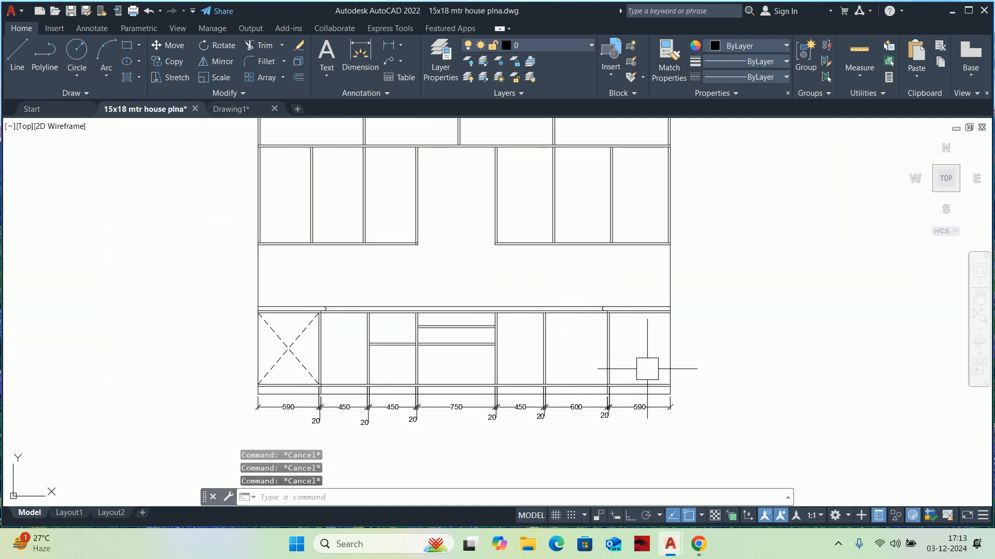
Add a vertical linear dimension for the plinth height just outside the right end of the base cabinets
type("dli")
key("Return")
scroll(696, 383, "up", 4)
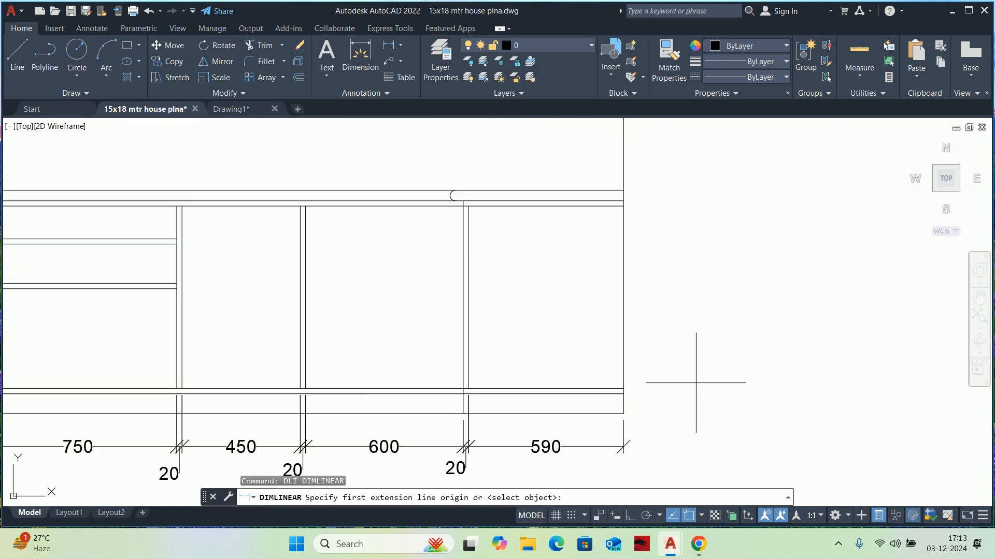
left_click(623, 413)
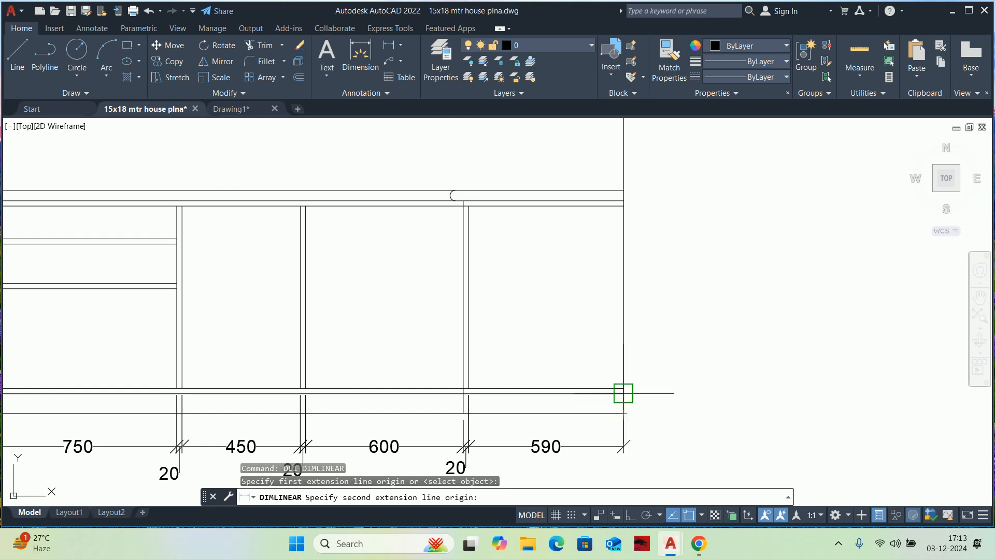
left_click(623, 394)
left_click(664, 395)
key("Escape")
key("Escape")
key("Escape")
Continue the vertical dimension chain upward across the bottom panel, the cabinet opening, the top panel and the countertop thickness
type("dco")
key("Return")
scroll(617, 377, "up", 1)
left_click(617, 393)
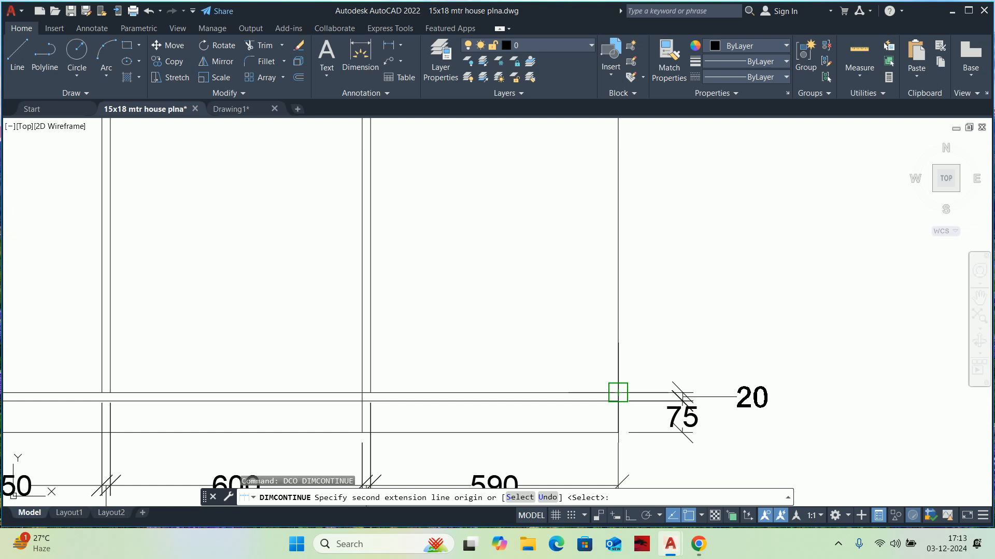
middle_click_drag(617, 275, 611, 432)
scroll(603, 353, "up", 4)
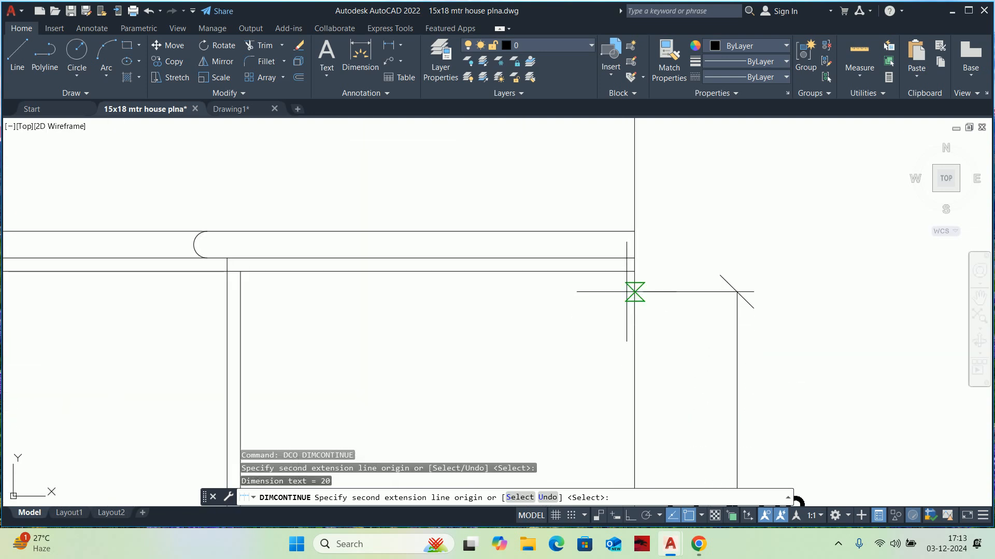
left_click(635, 257)
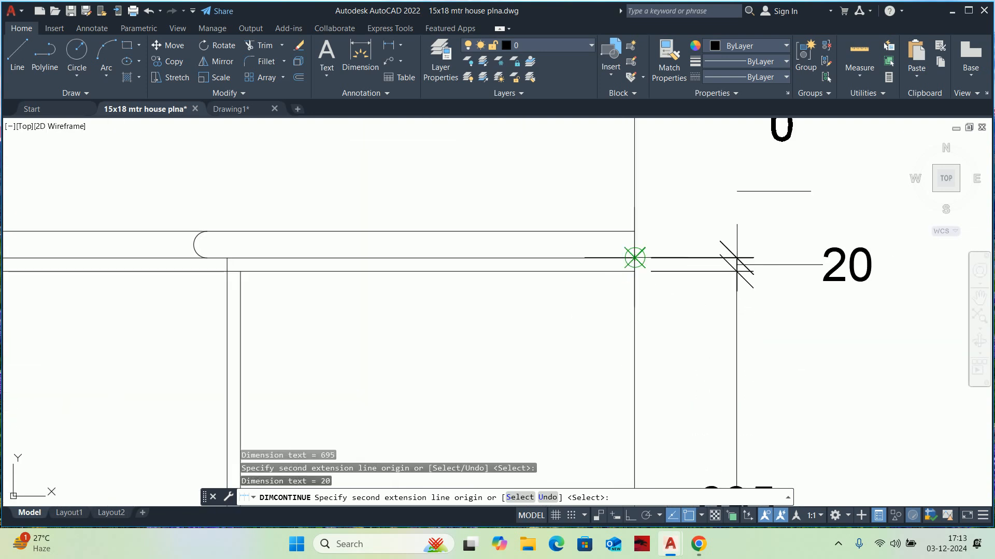
left_click(635, 231)
key("Escape")
key("Escape")
Move the text of the countertop thickness dimension above the right-hand vertical chain with a leader
left_click(785, 245)
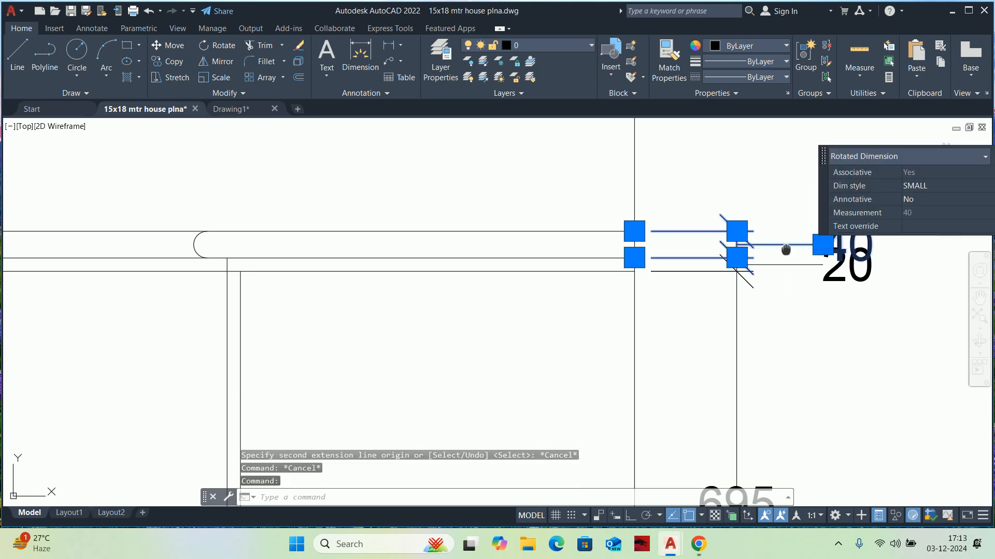
middle_click_drag(785, 250, 618, 306)
left_click(654, 301)
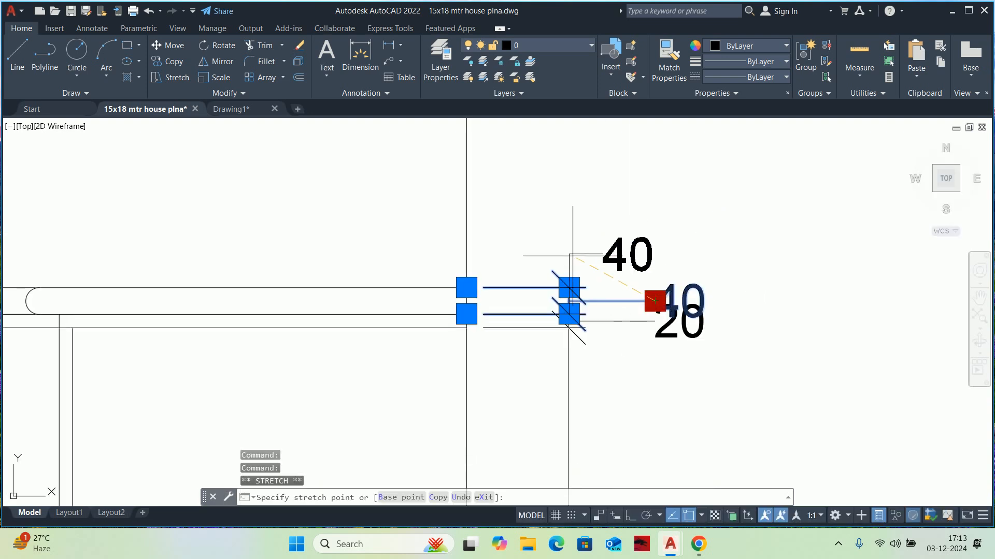
left_click(575, 244)
key("Escape")
key("Escape")
key("Escape")
scroll(549, 310, "down", 5)
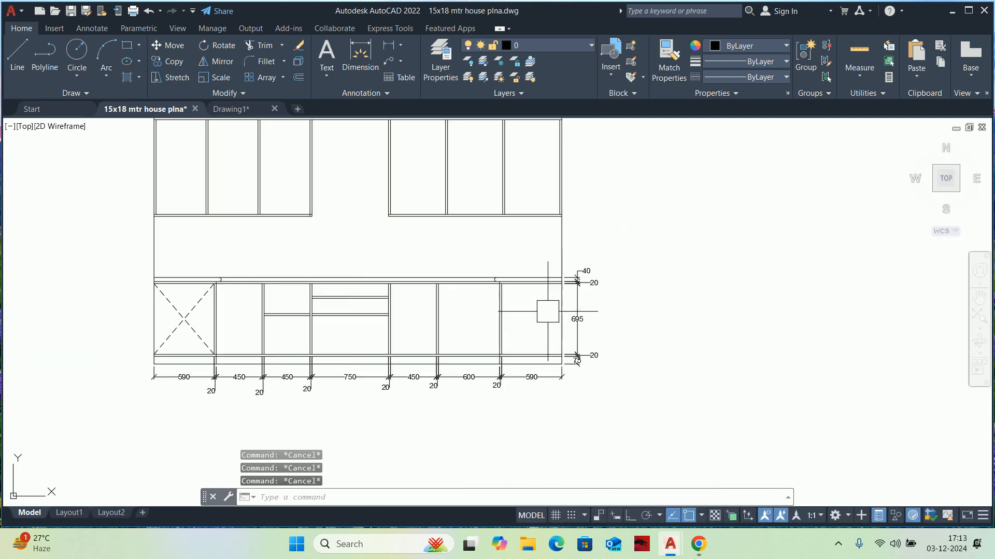
scroll(549, 310, "down", 2)
scroll(344, 310, "up", 2)
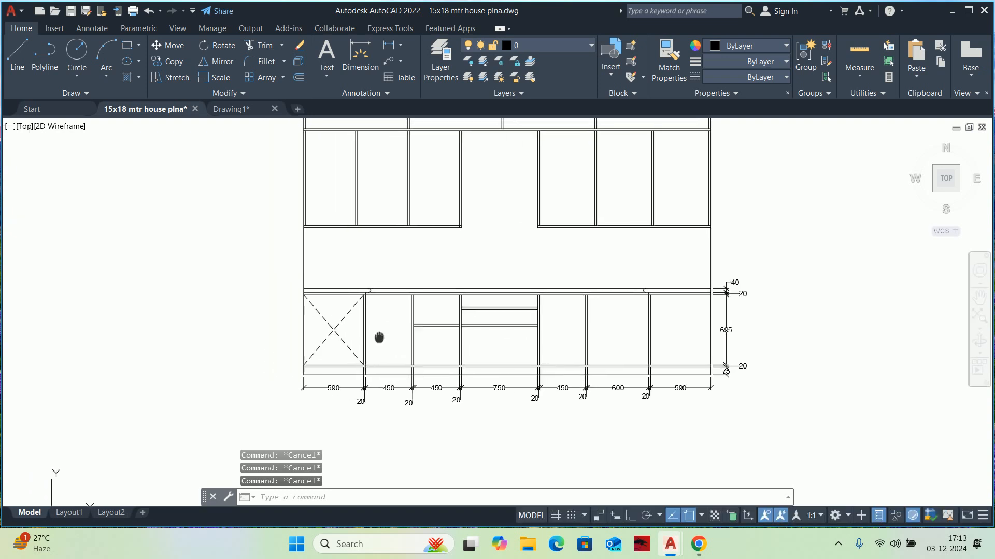
Add a vertical linear dimension for the overall base-cabinet height, from floor to countertop top, outside the elevation's left edge
scroll(296, 383, "up", 2)
type("dli")
key("Return")
scroll(331, 377, "up", 2)
left_click(340, 374)
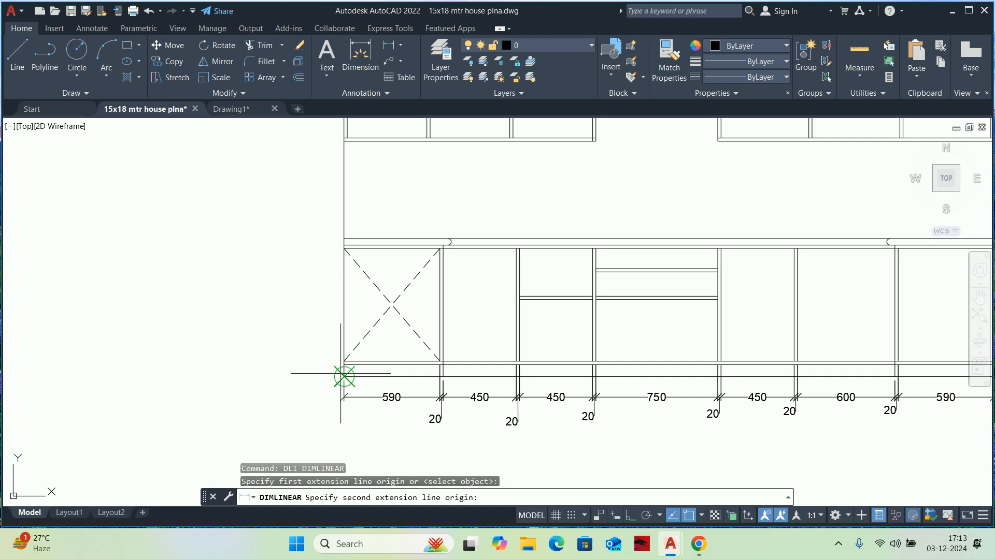
left_click(344, 238)
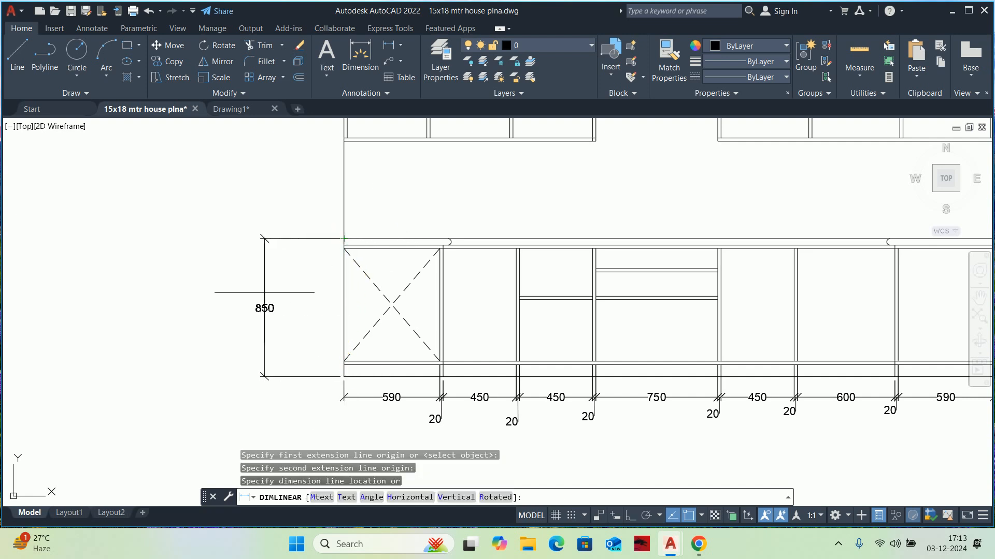
left_click(289, 296)
key("Escape")
key("Escape")
Continue the left vertical dimension chain upward across the backsplash gap, wall cabinets, loft cabinets, the space above them and the top strip
middle_click_drag(307, 306, 308, 372)
type("D")
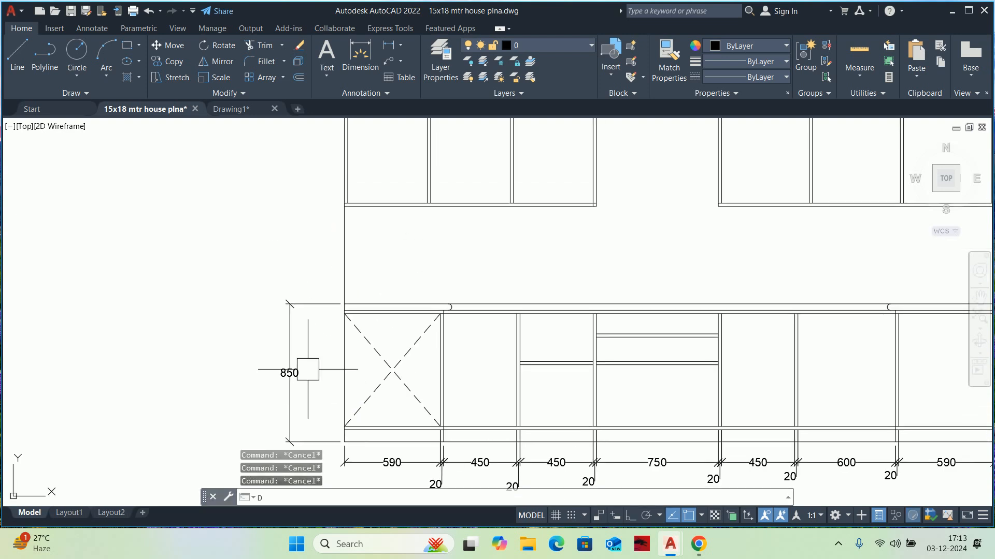
type("CO")
key("Return")
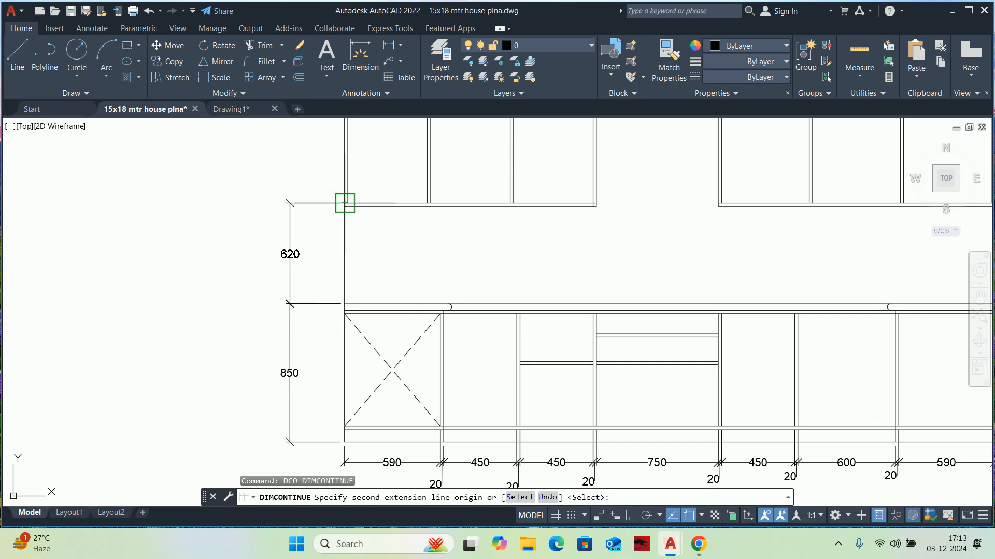
left_click(345, 206)
scroll(289, 210, "up", 2)
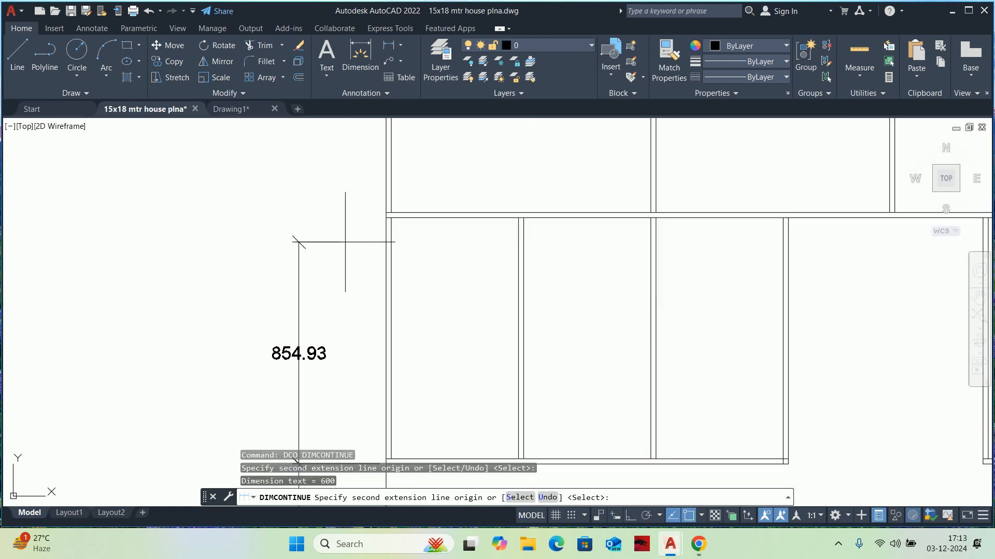
left_click(386, 218)
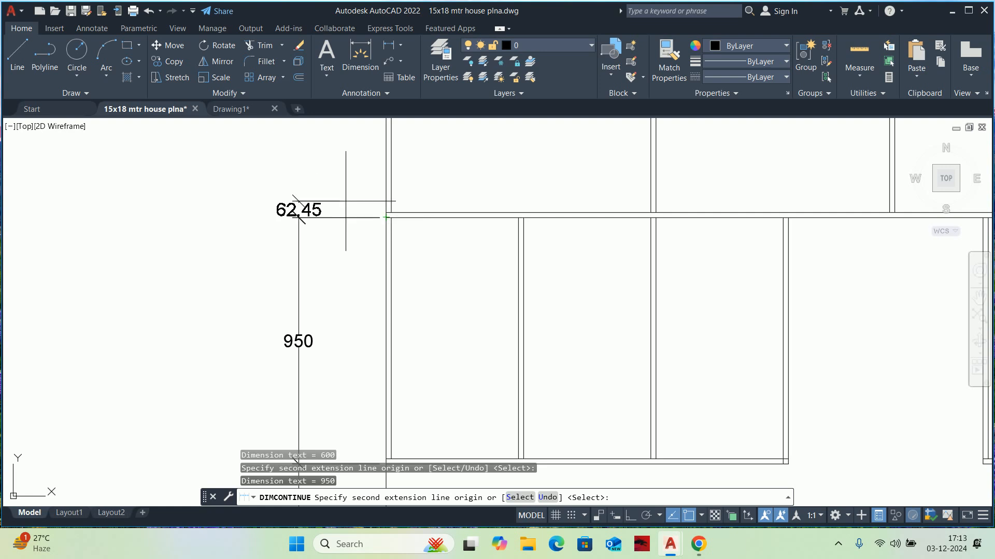
middle_click_drag(345, 213, 354, 370)
left_click(395, 259)
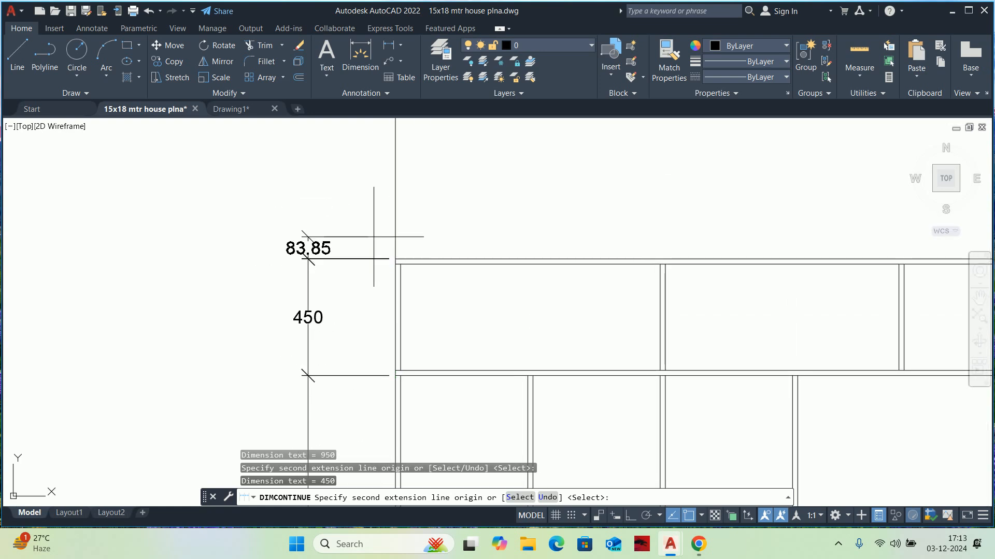
scroll(382, 258, "down", 3)
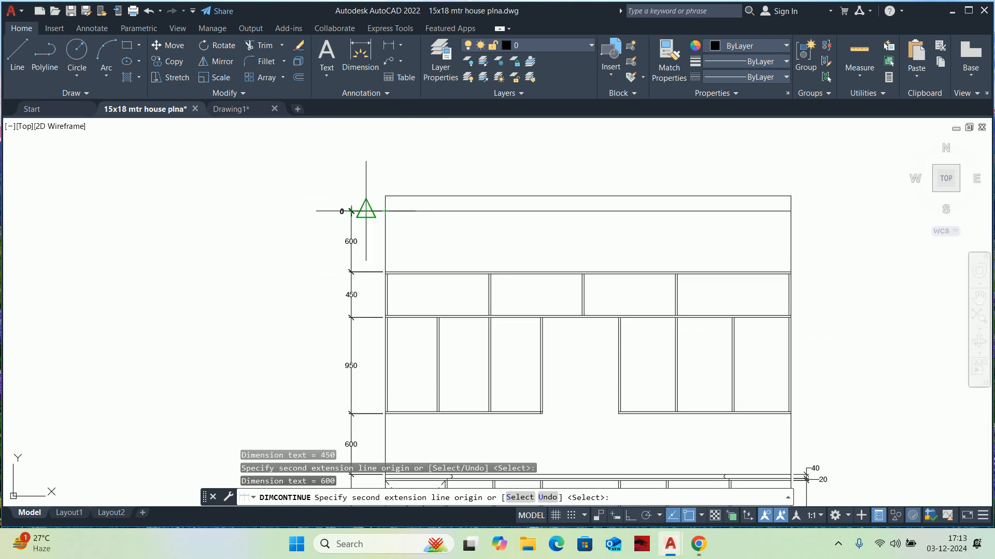
key("Escape")
key("Escape")
scroll(373, 236, "down", 4)
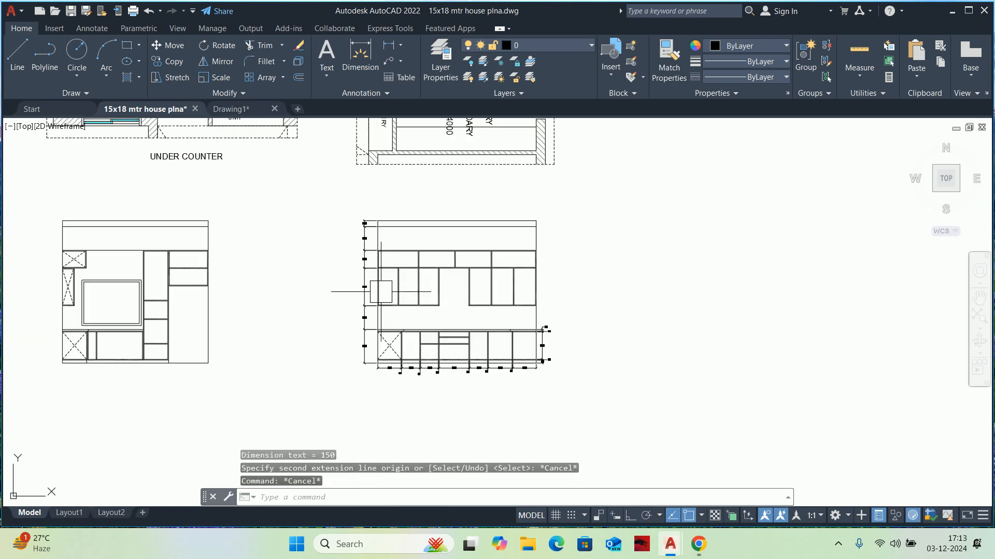
scroll(380, 291, "up", 4)
key("Escape")
middle_click_drag(681, 353, 421, 349)
scroll(504, 344, "up", 2)
middle_click_drag(504, 344, 498, 395)
type("QD")
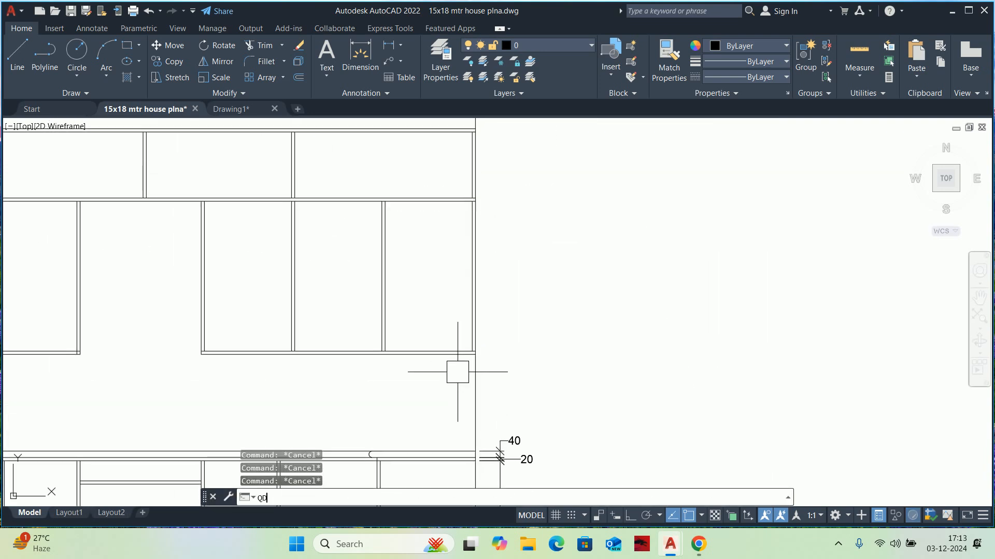
key("Return")
scroll(458, 371, "up", 2)
left_click(467, 377)
left_click(435, 316)
middle_click_drag(419, 258, 419, 356)
scroll(418, 322, "down", 2)
key("Escape")
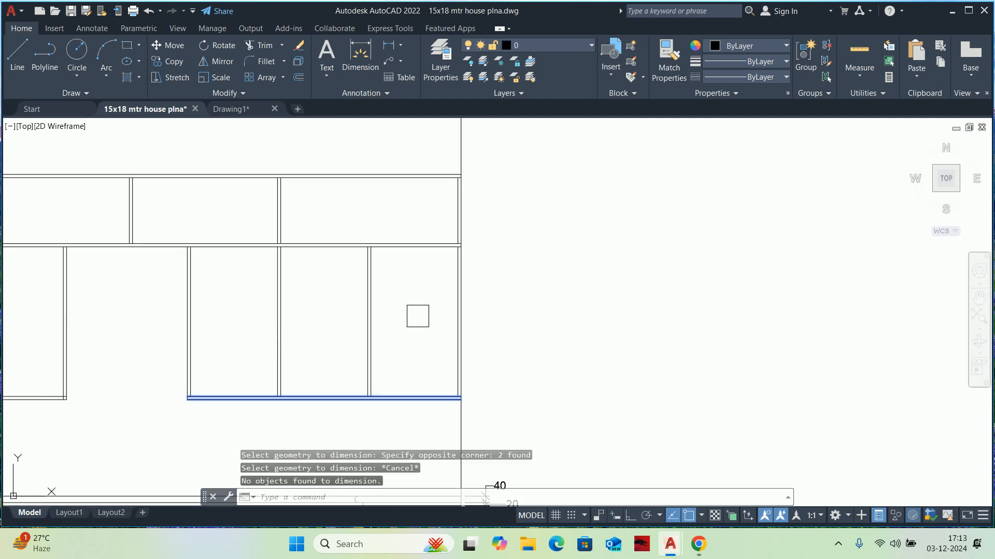
key("Escape")
key("Escape")
Copy the whole kitchen elevation with its dimensions horizontally to the free space right of the original
middle_click_drag(352, 340, 382, 336)
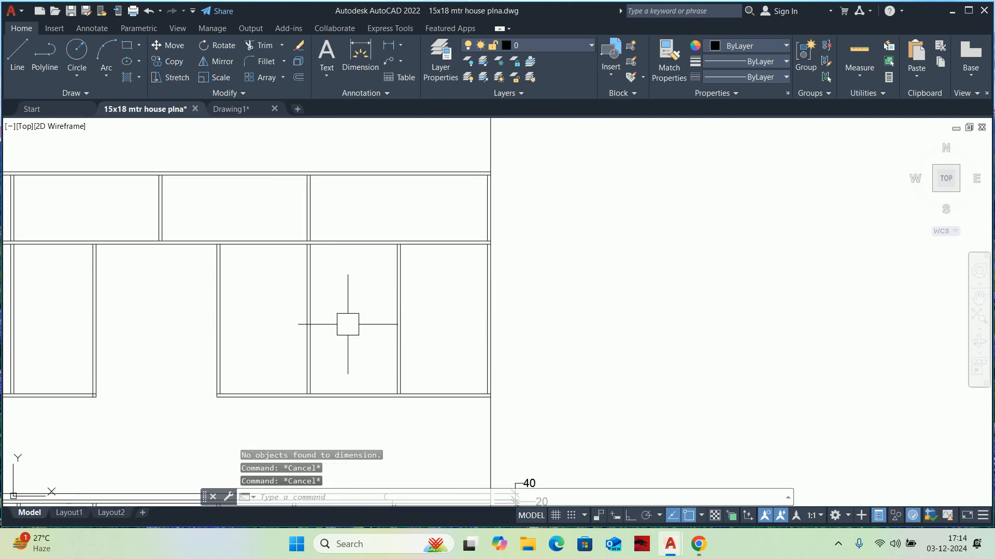
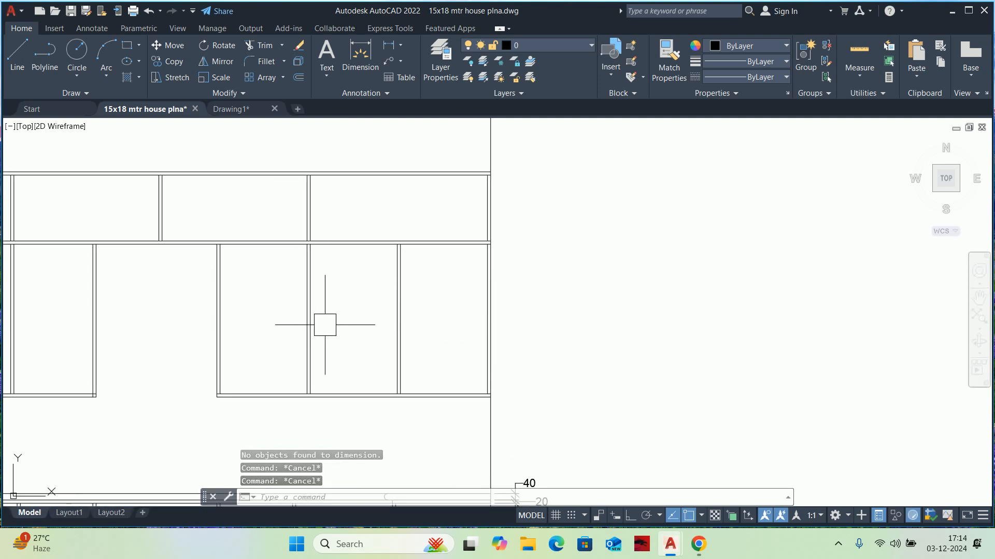
middle_click_drag(326, 324, 360, 329)
scroll(359, 329, "down", 4)
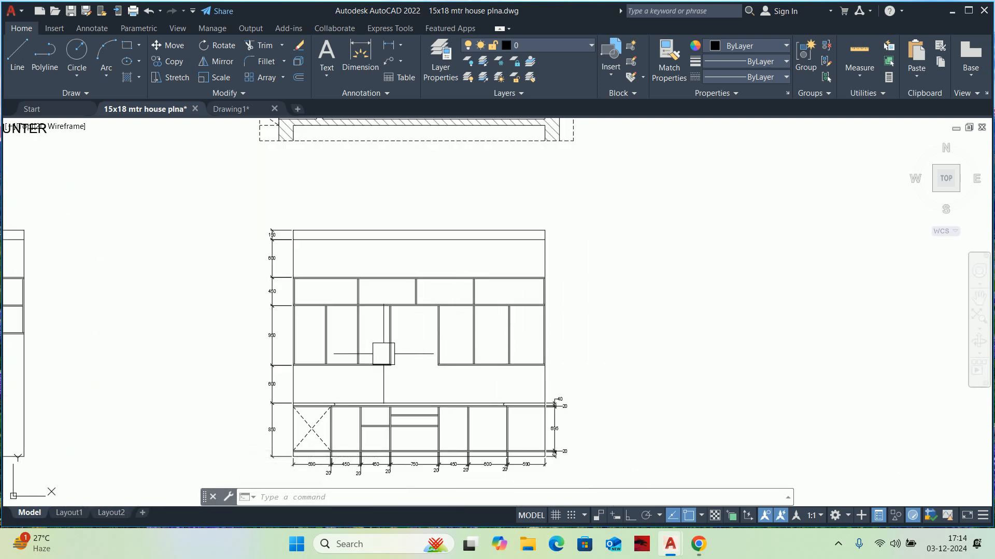
scroll(349, 358, "up", 6)
scroll(349, 358, "down", 8)
type("o")
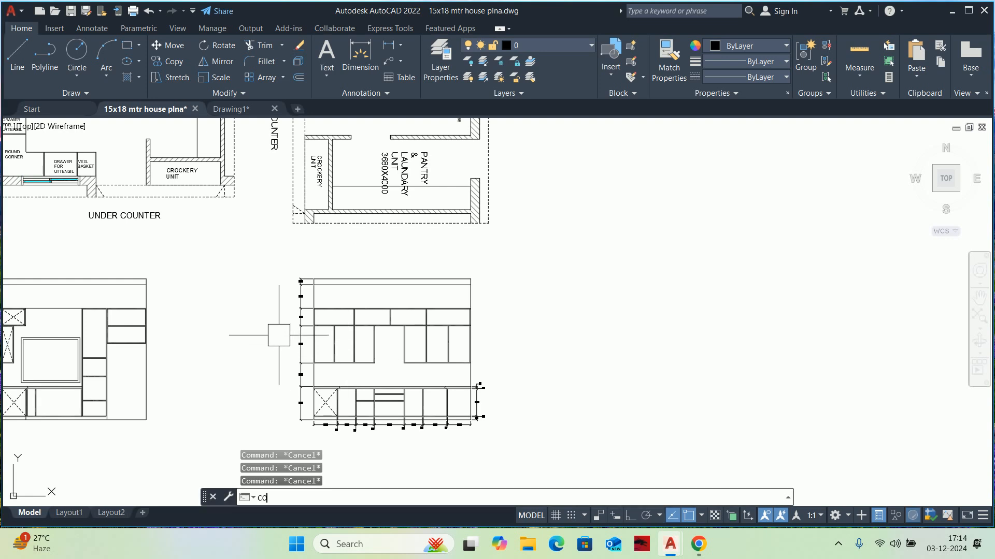
key("Return")
left_click(238, 239)
left_click(553, 454)
key("Return")
left_click(494, 461)
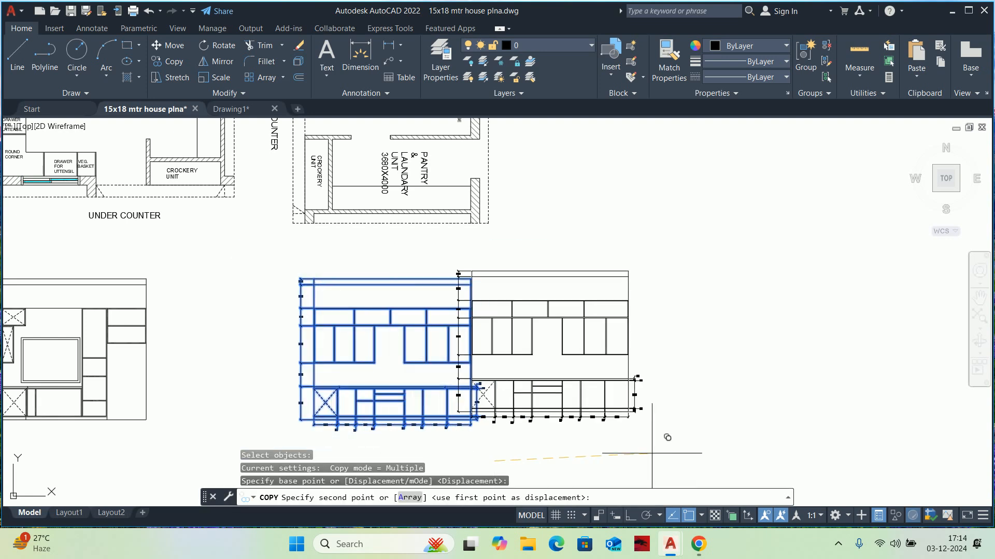
left_click(642, 518)
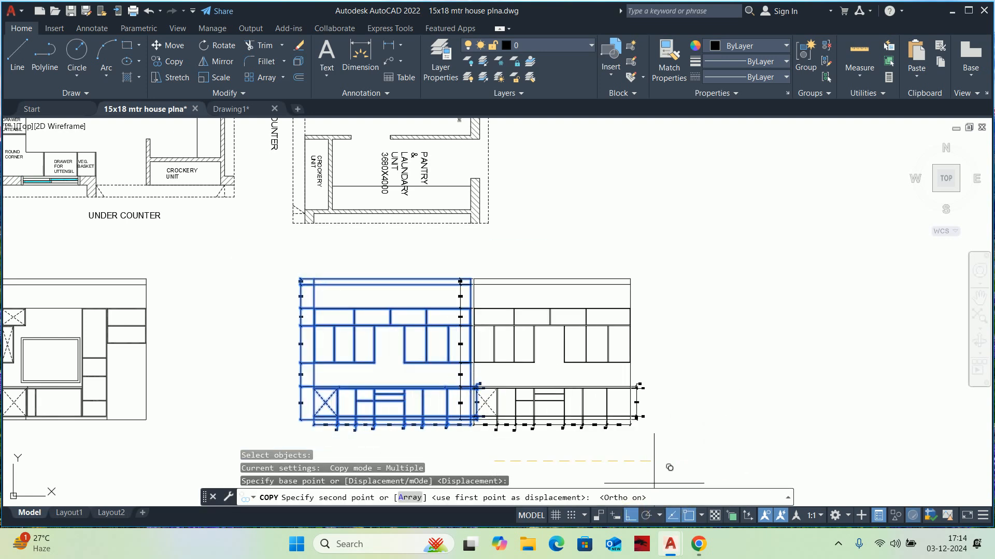
left_click(721, 409)
key("Escape")
key("Escape")
key("Escape")
Erase the inner vertical partitions of the left wall-cabinet block in the copied elevation
scroll(550, 324, "up", 6)
middle_click_drag(632, 390, 408, 351)
key("Escape")
left_click(595, 379)
left_click(536, 351)
key("Delete")
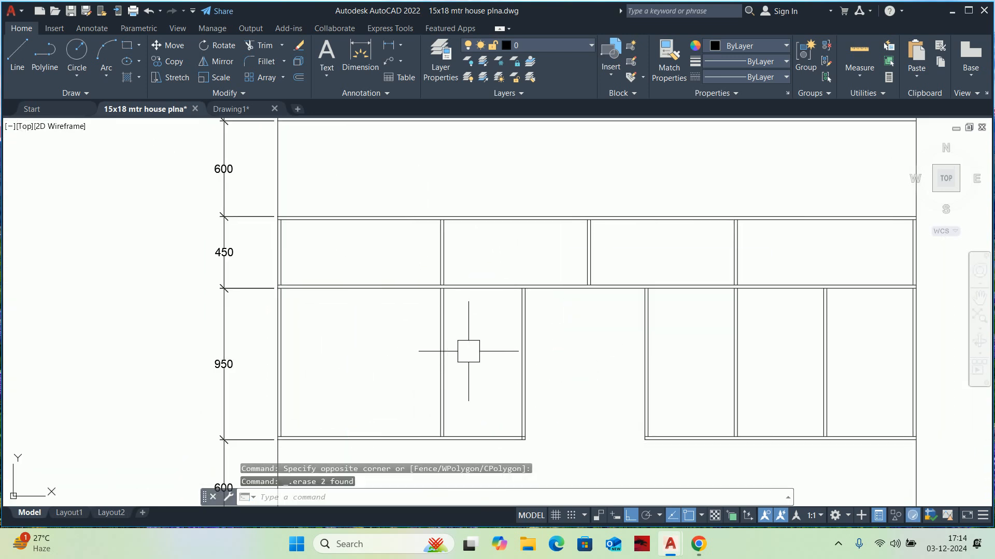
scroll(464, 348, "down", 2)
middle_click_drag(516, 352, 439, 362)
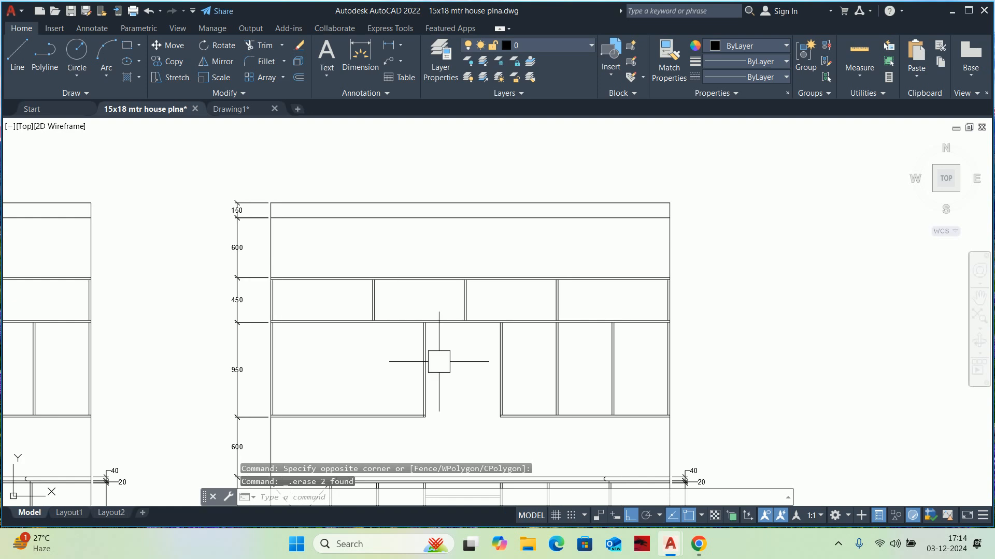
Erase the inner vertical partitions of the right wall-cabinet block in the copied elevation
left_click(635, 370)
left_click(527, 354)
key("Delete")
middle_click_drag(527, 373, 518, 360)
key("Escape")
Measure the right wall-cabinet opening and draw a horizontal line across it from the midpoint of its left side panel
scroll(622, 407, "up", 3)
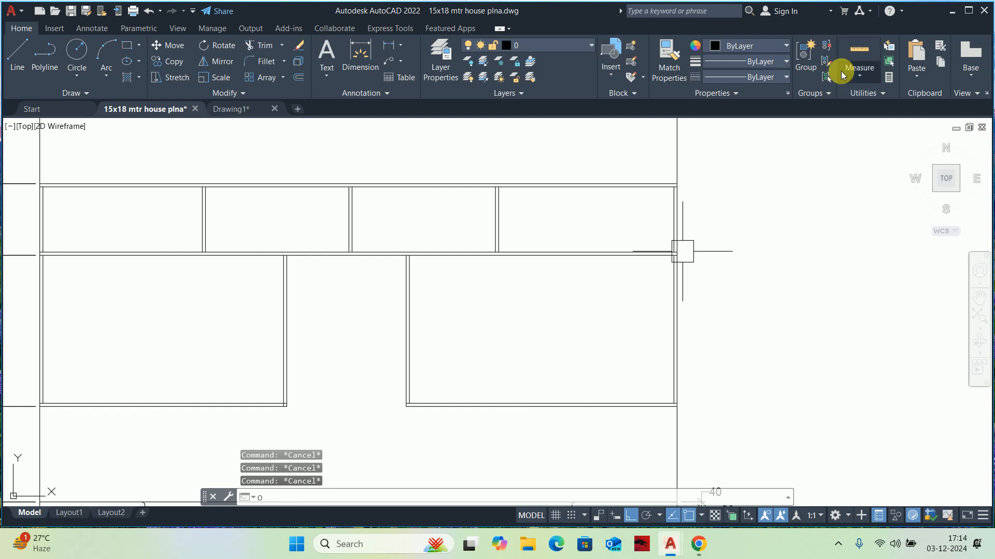
left_click(859, 52)
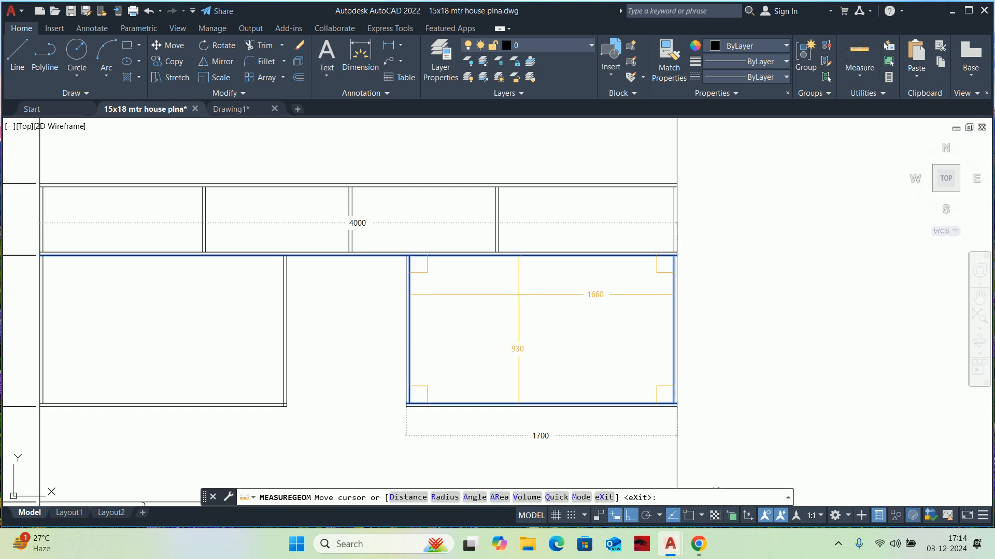
key("Escape")
type("L")
key("Return")
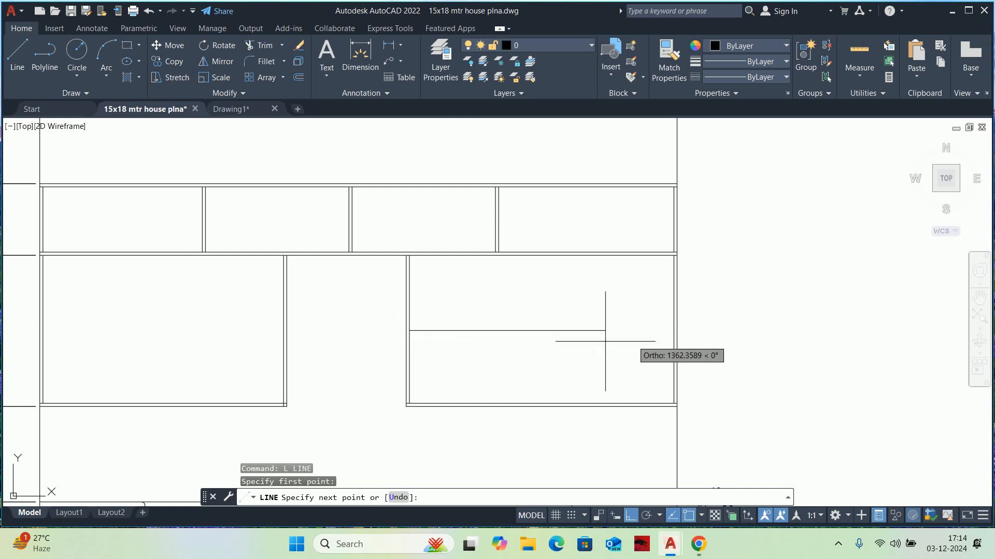
left_click(673, 330)
key("Escape")
Offset the horizontal line in the right wall cabinet 10 mm upward and 10 mm downward
type("O")
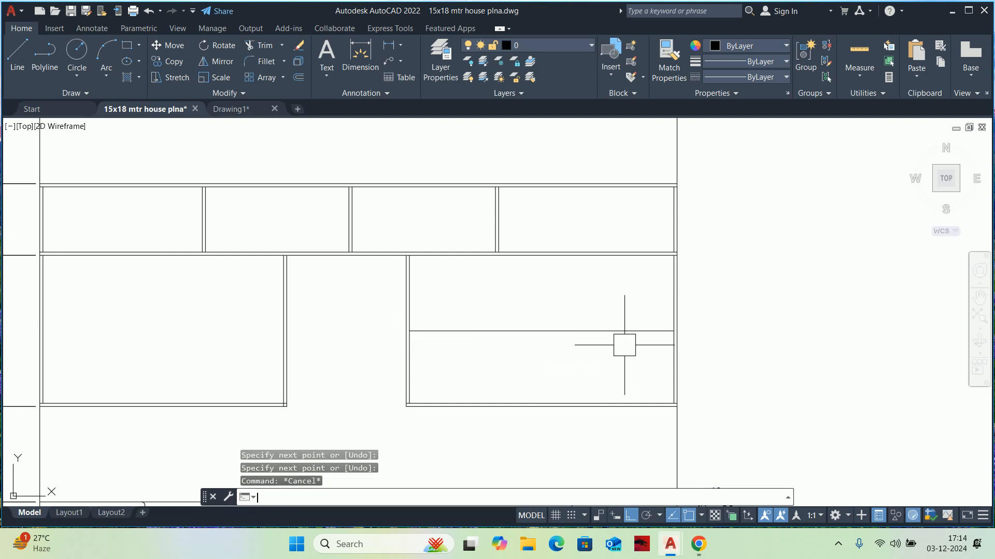
key("Return")
type("10")
key("Return")
left_click(584, 331)
left_click(566, 296)
scroll(539, 349, "up", 6)
left_click(531, 353)
left_click(526, 383)
key("Escape")
Erase the original middle line between the two horizontal shelf lines
scroll(527, 371, "up", 3)
left_click(532, 308)
scroll(532, 308, "down", 4)
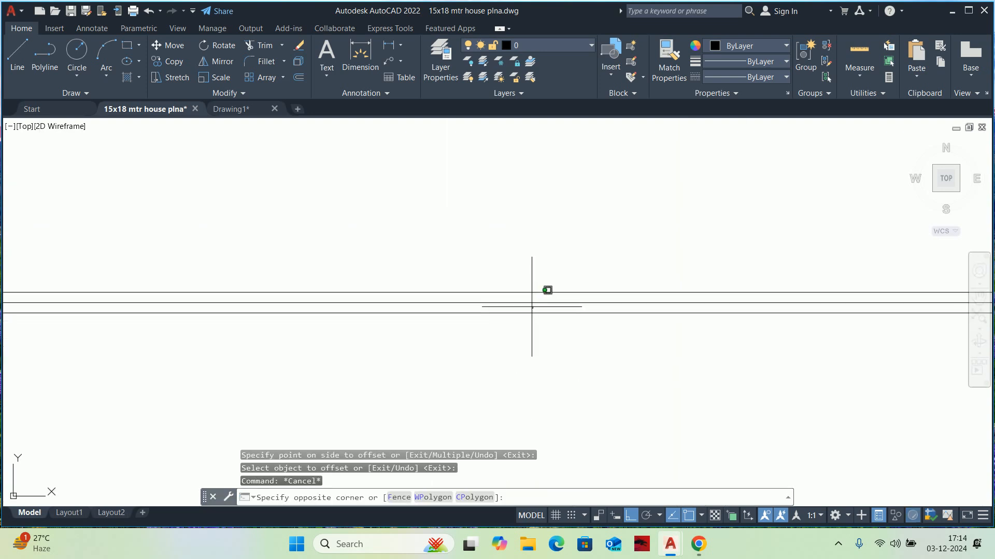
left_click(522, 304)
left_click(519, 301)
scroll(515, 302, "down", 3)
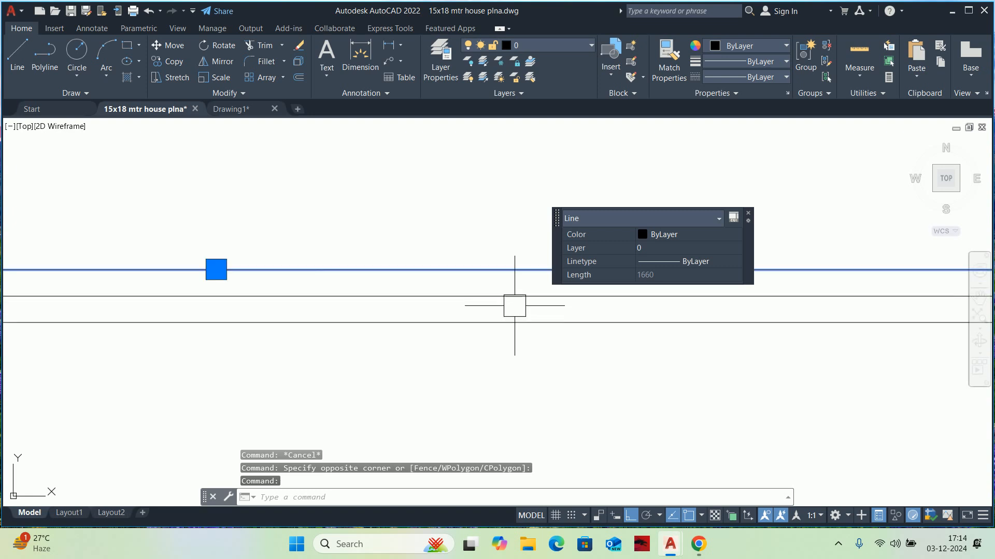
key("Delete")
scroll(526, 312, "down", 5)
key("Escape")
key("Escape")
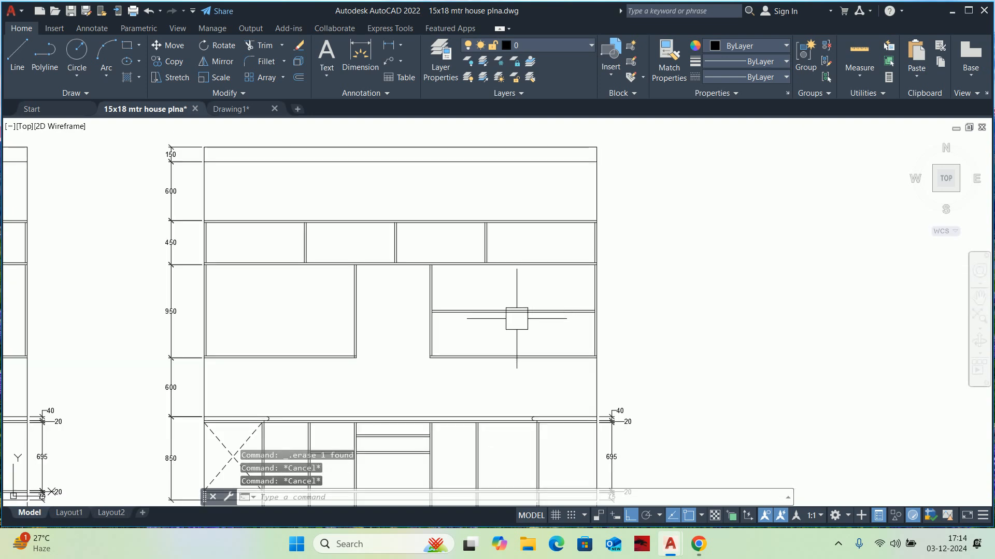
Draw a vertical line through the middle of the right wall cabinet, from its bottom panel to its top panel
type("l")
key("Return")
scroll(522, 345, "up", 2)
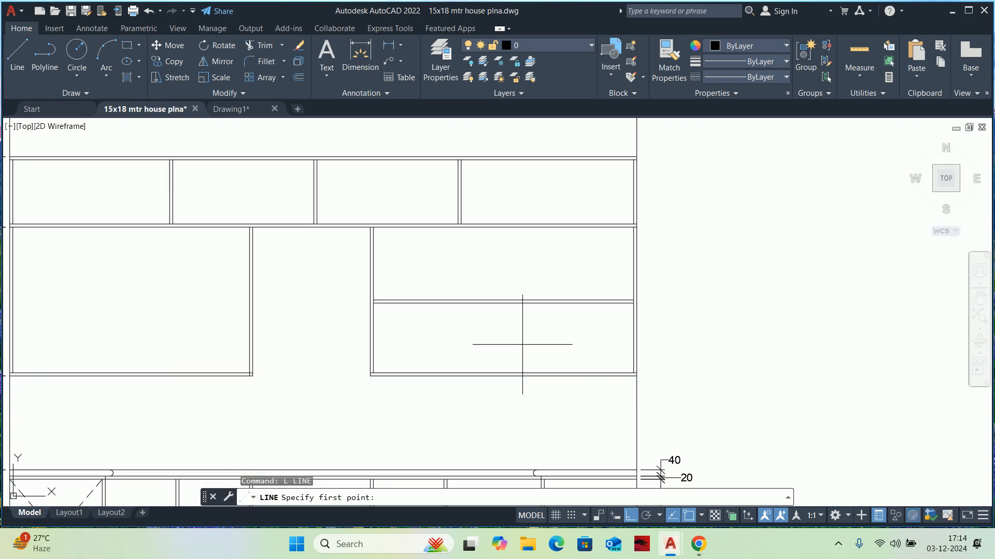
left_click(503, 374)
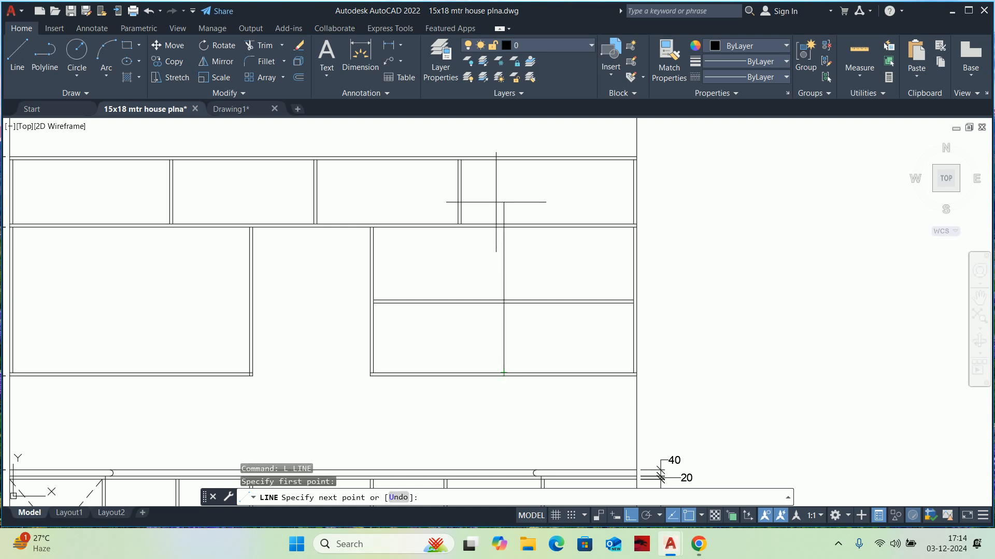
scroll(492, 211, "up", 3)
key("Escape")
key("Escape")
Offset the vertical line in the right wall cabinet 10 mm to each side
type("o")
key("Return")
type("10")
key("Return")
left_click(512, 264)
left_click(491, 268)
scroll(510, 231, "up", 5)
left_click(517, 227)
left_click(528, 223)
key("Escape")
key("Escape")
Erase the original middle line between the two vertical partition lines
scroll(516, 196, "up", 4)
left_click(516, 196)
scroll(517, 196, "down", 8)
scroll(517, 196, "down", 4)
key("Delete")
scroll(523, 273, "up", 8)
key("Escape")
key("Escape")
key("Escape")
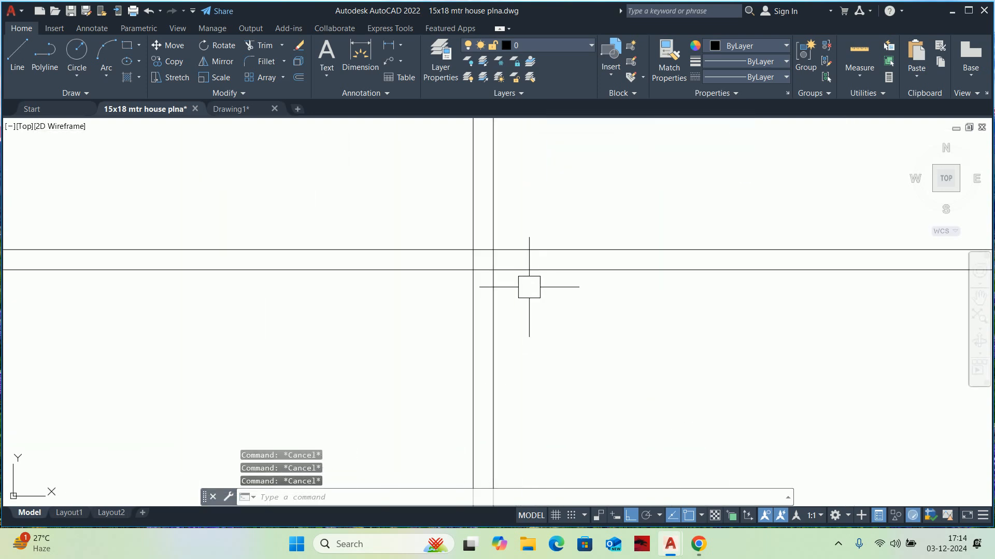
Trim the horizontal shelf lines where they cross between the two vertical partition lines
type("tr")
key("Return")
scroll(482, 256, "up", 4)
left_click_drag(479, 218, 477, 283)
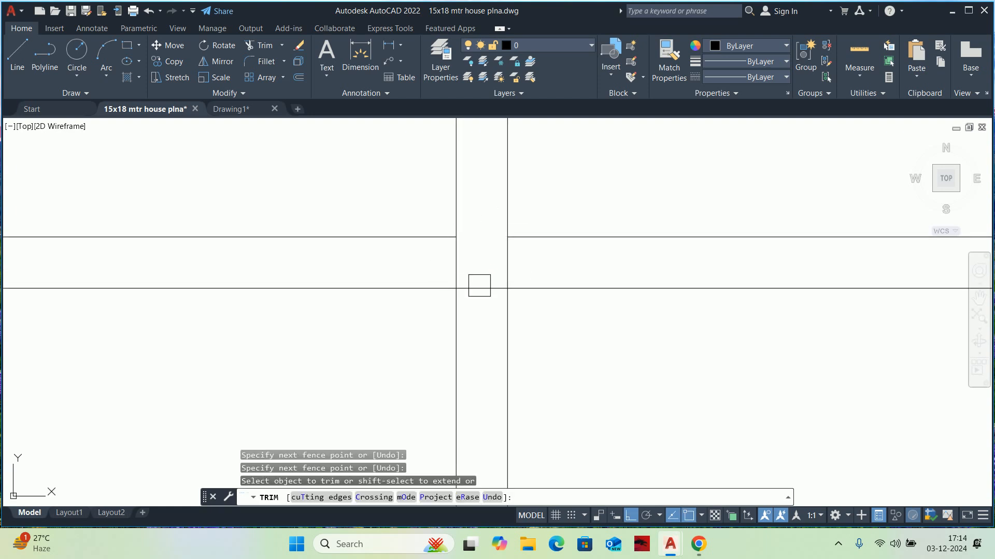
key("Escape")
key("Escape")
key("Escape")
scroll(509, 265, "down", 8)
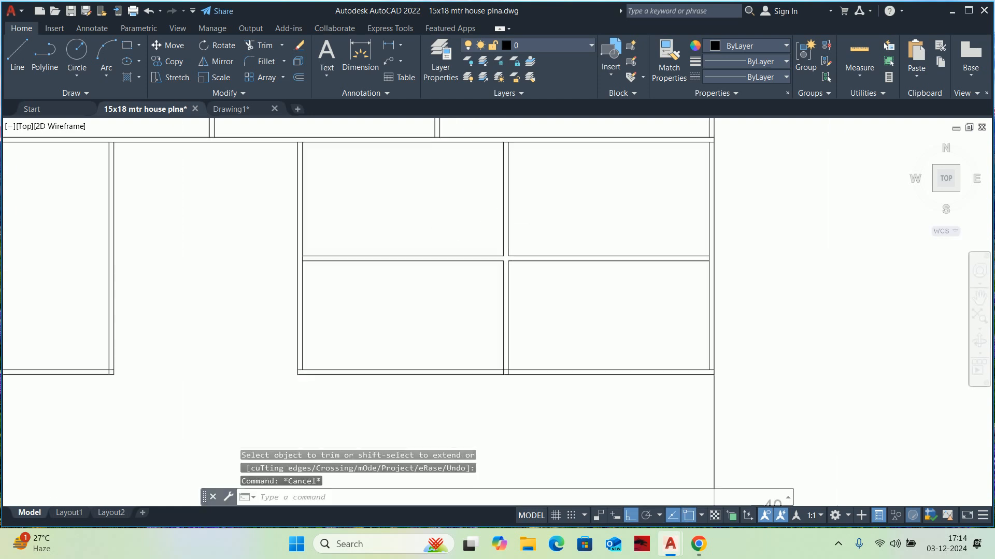
Join the upper and lower shelf line segments across the vertical partition in the right wall cabinet
scroll(513, 255, "up", 4)
type("KL")
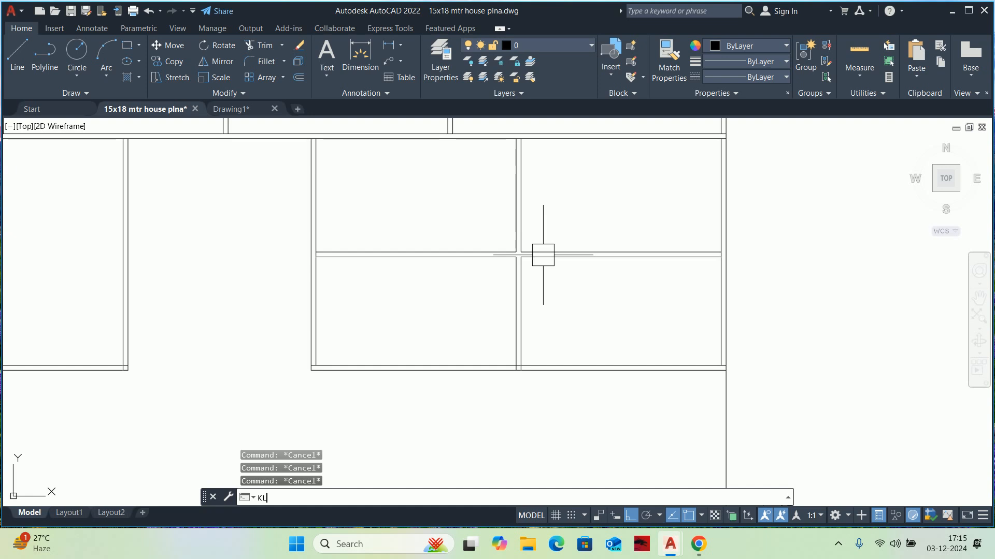
type("J")
key("space")
scroll(544, 255, "up", 4)
left_click(508, 249)
left_click(432, 249)
key("space")
key("space")
left_click(436, 262)
left_click(513, 260)
key("space")
key("Escape")
key("Escape")
scroll(513, 261, "down", 5)
middle_click_drag(517, 264, 562, 279)
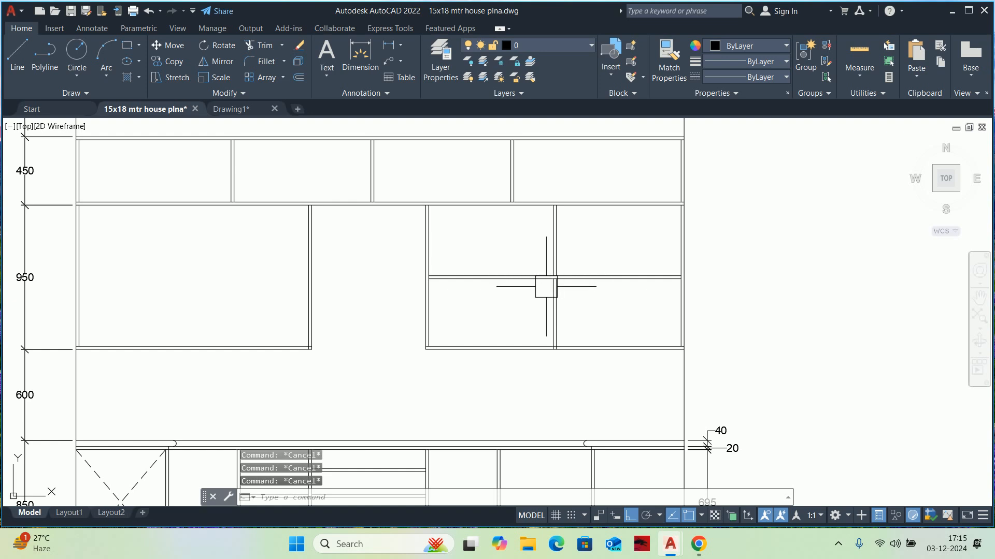
Trim the right wall cabinet's partition lines where they run through the bottom panel
scroll(546, 286, "up", 2)
type("tr")
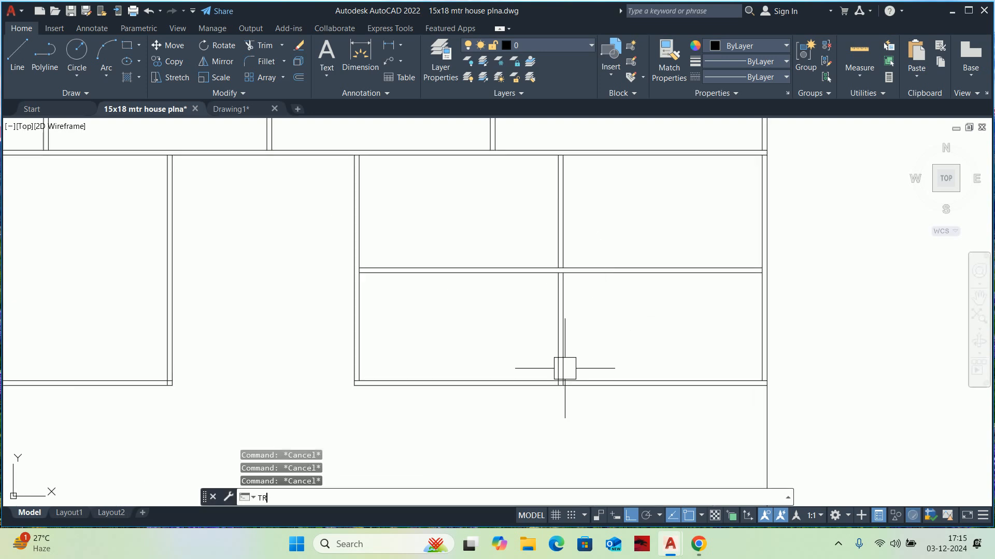
key("Return")
scroll(562, 373, "up", 10)
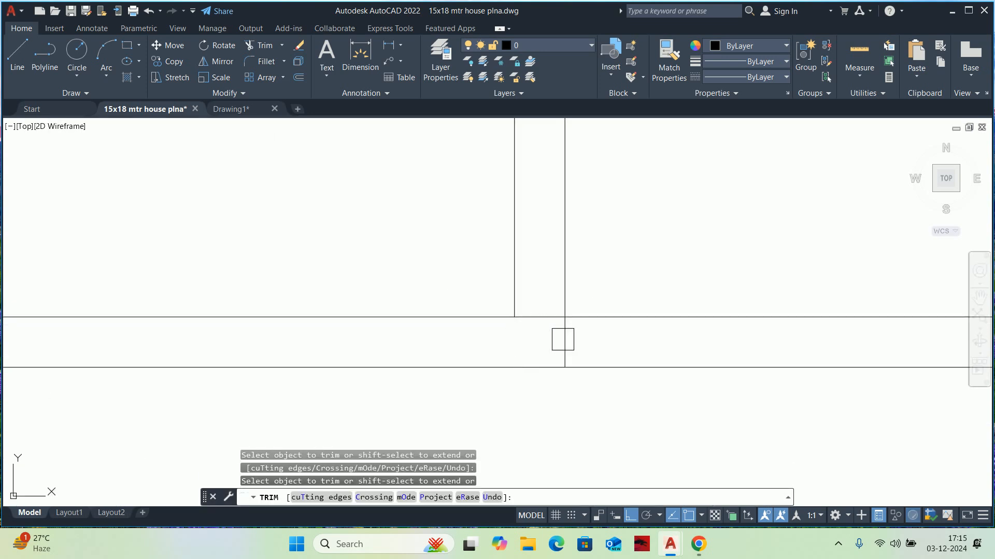
scroll(569, 339, "down", 8)
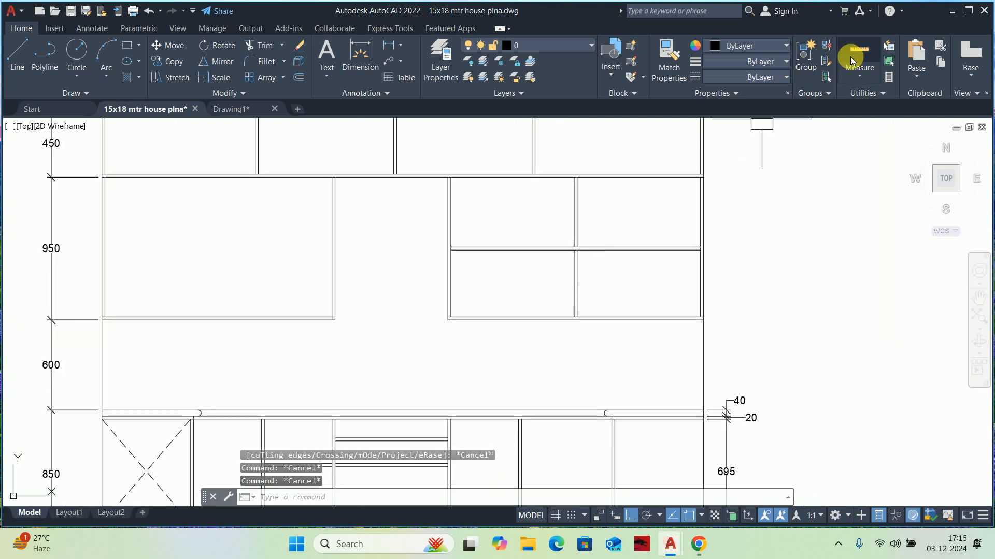
left_click(859, 52)
key("Escape")
key("Escape")
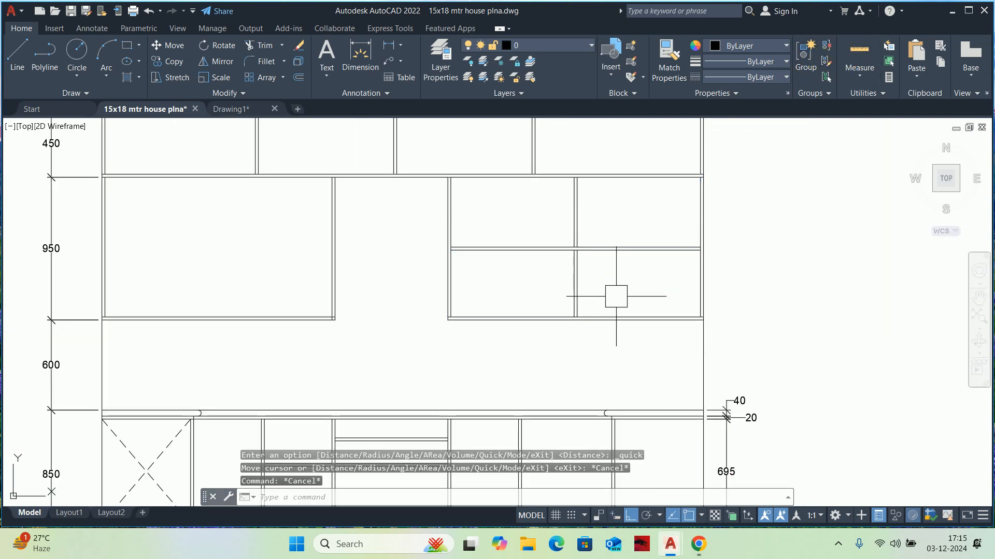
Draw a vertical line through the middle of the left wall cabinet, from its bottom panel to its top panel
scroll(616, 295, "down", 4)
key("Escape")
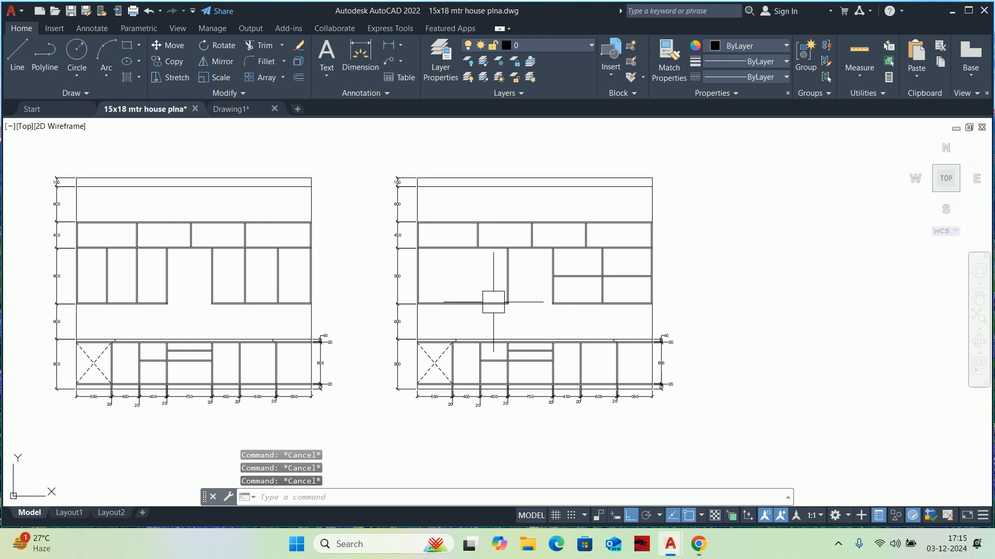
middle_click_drag(484, 296, 520, 300)
scroll(482, 306, "up", 2)
type("L")
key("Return")
scroll(489, 301, "up", 2)
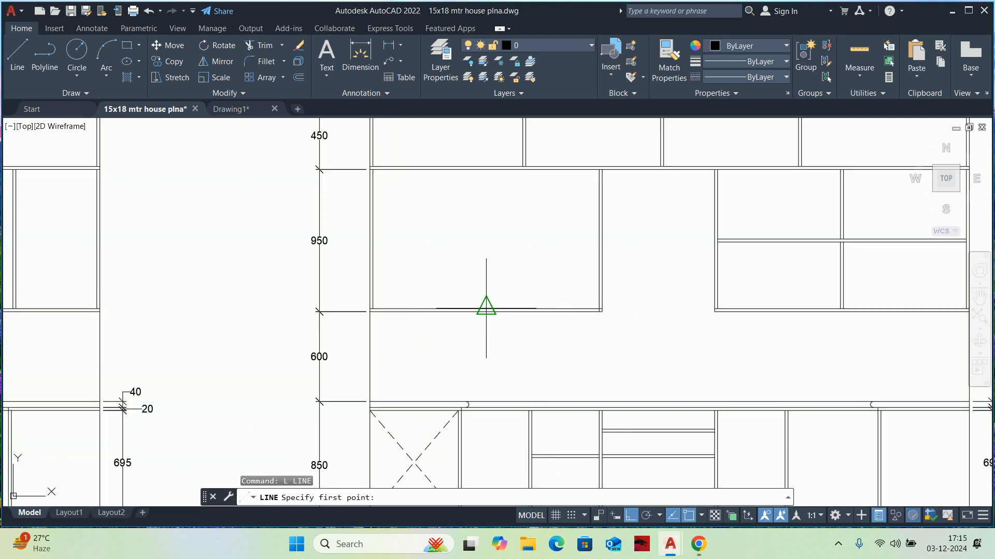
left_click(487, 305)
left_click(485, 169)
key("Return")
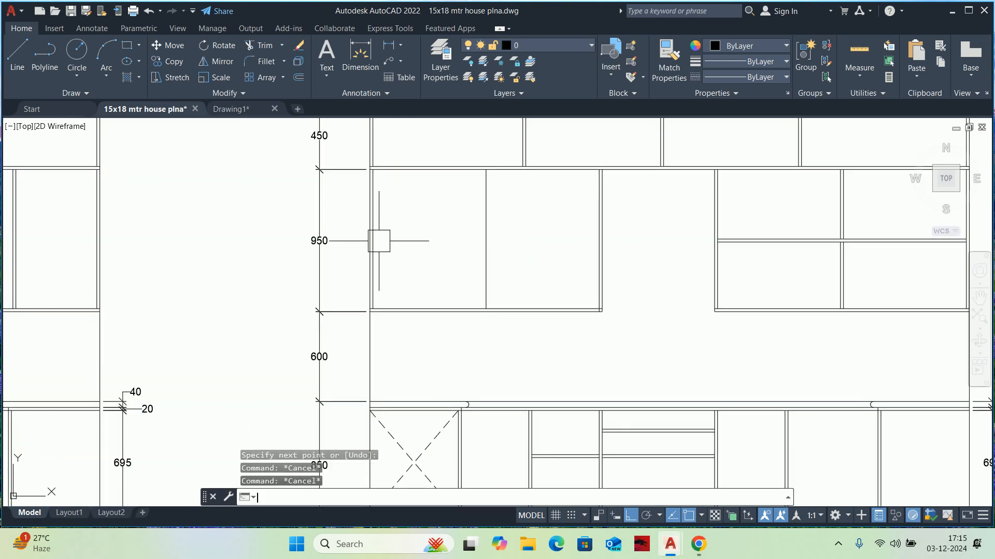
Draw a horizontal line across the left wall cabinet at mid-height, from one side panel to the other
key("Return")
left_click(373, 239)
left_click(595, 239)
key("Escape")
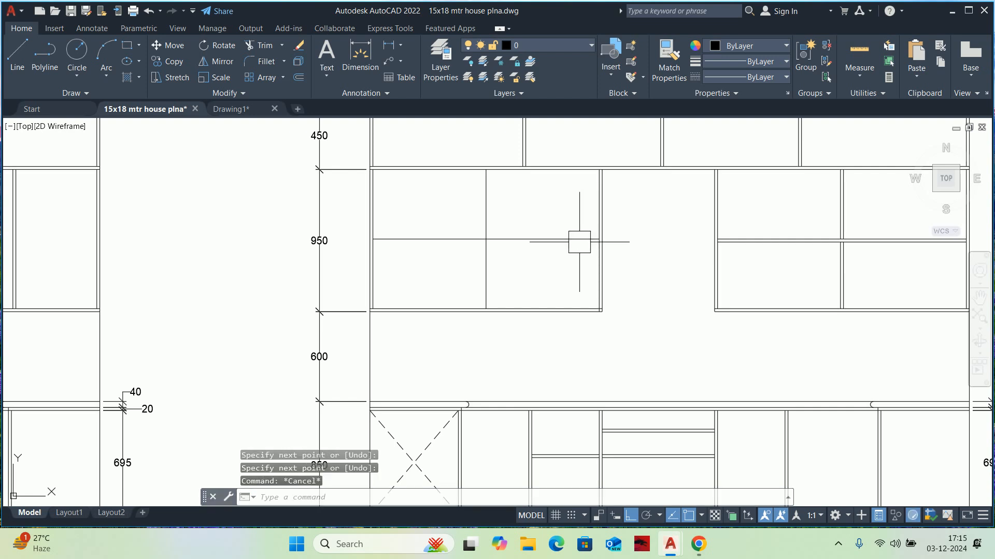
Offset the left wall cabinet's vertical middle line 10 mm to the right
type("o")
key("Return")
type("10")
key("Return")
scroll(534, 234, "up", 2)
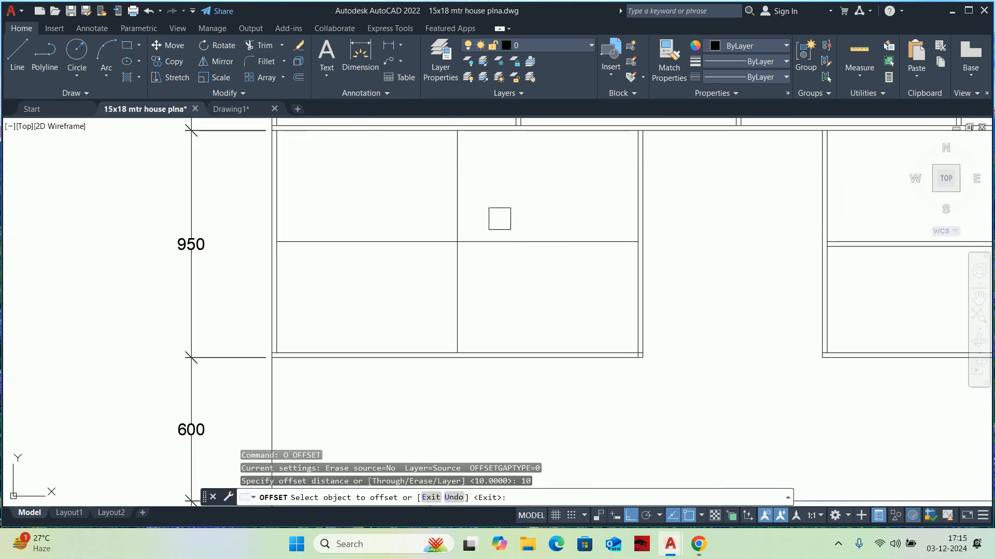
left_click(464, 216)
left_click(502, 215)
scroll(450, 221, "up", 2)
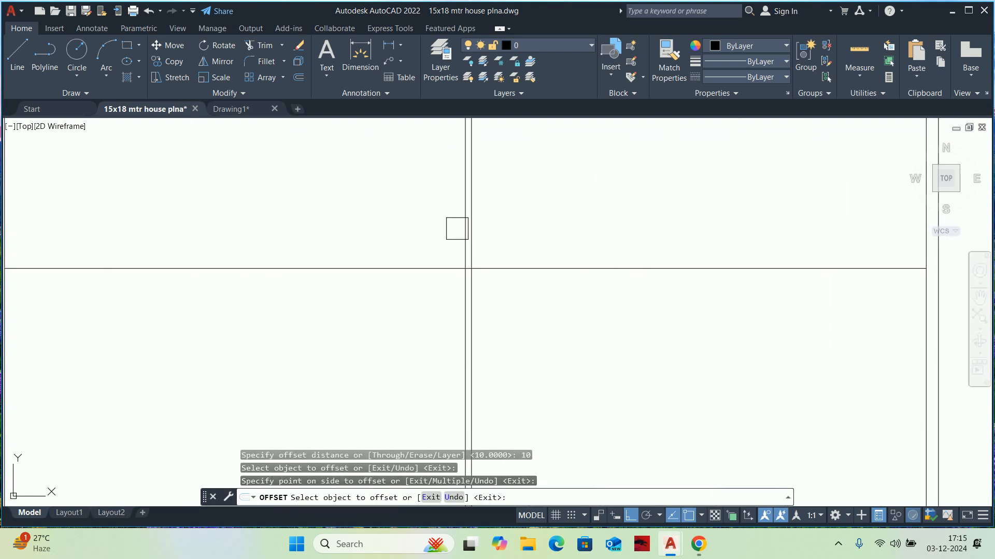
scroll(457, 228, "down", 2)
key("Escape")
key("Escape")
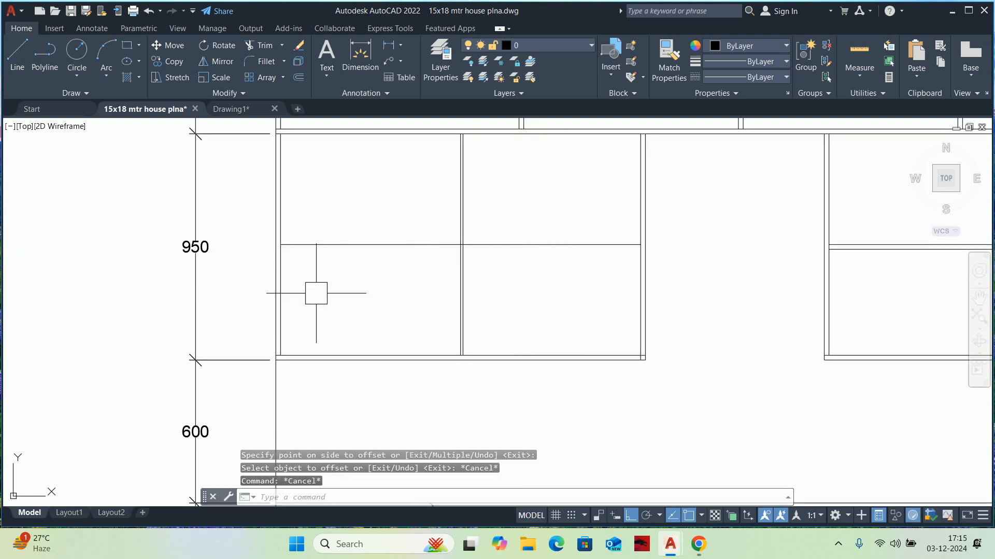
Measure the inner compartments of the left and right wall cabinets with the quick measuring tool
key("Escape")
scroll(284, 275, "down", 2)
scroll(484, 292, "down", 2)
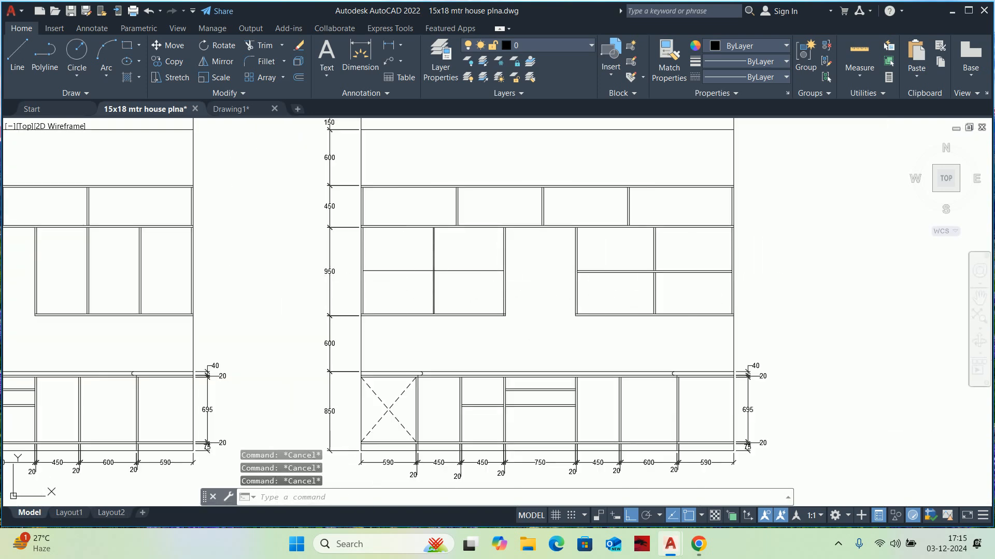
scroll(326, 284, "up", 2)
left_click(837, 63)
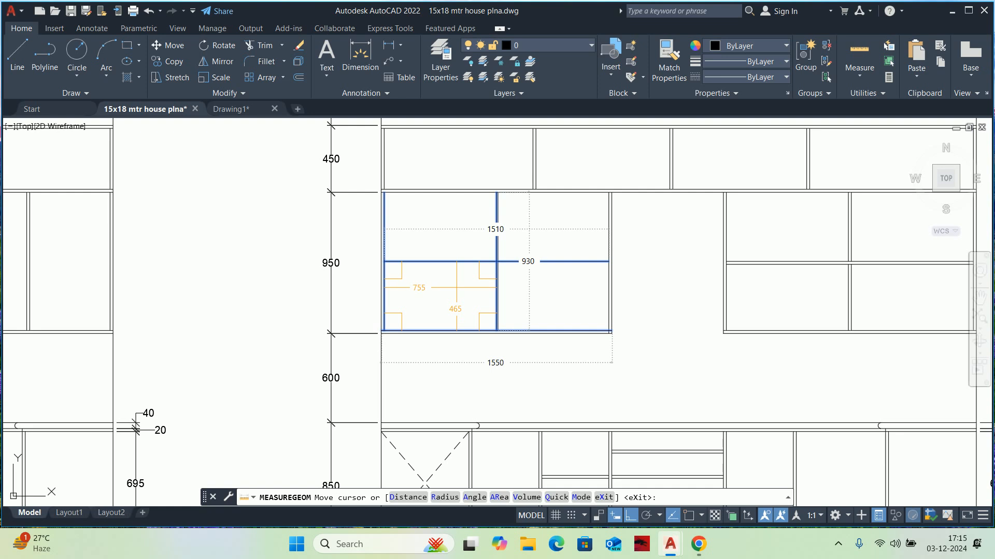
middle_click_drag(458, 287, 210, 263)
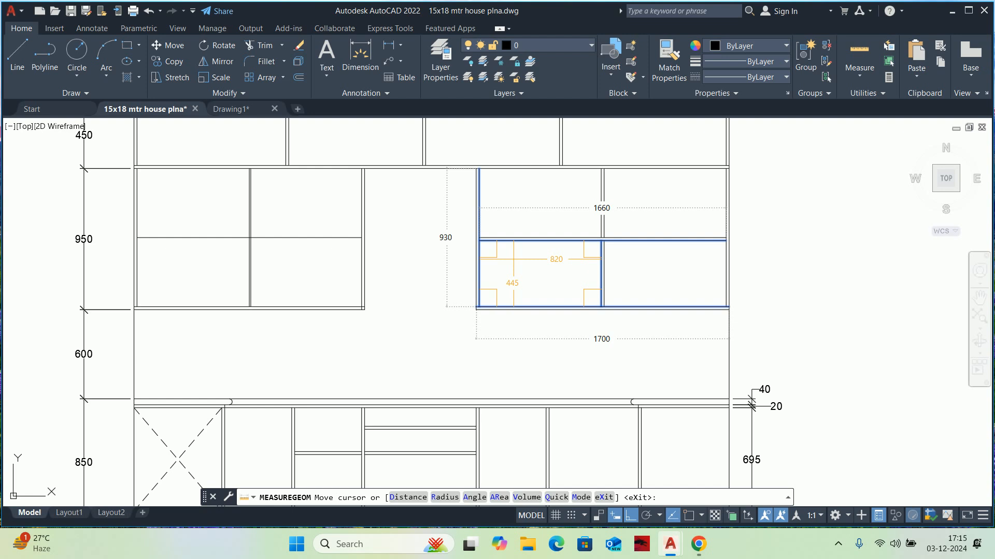
middle_click_drag(331, 284, 593, 290)
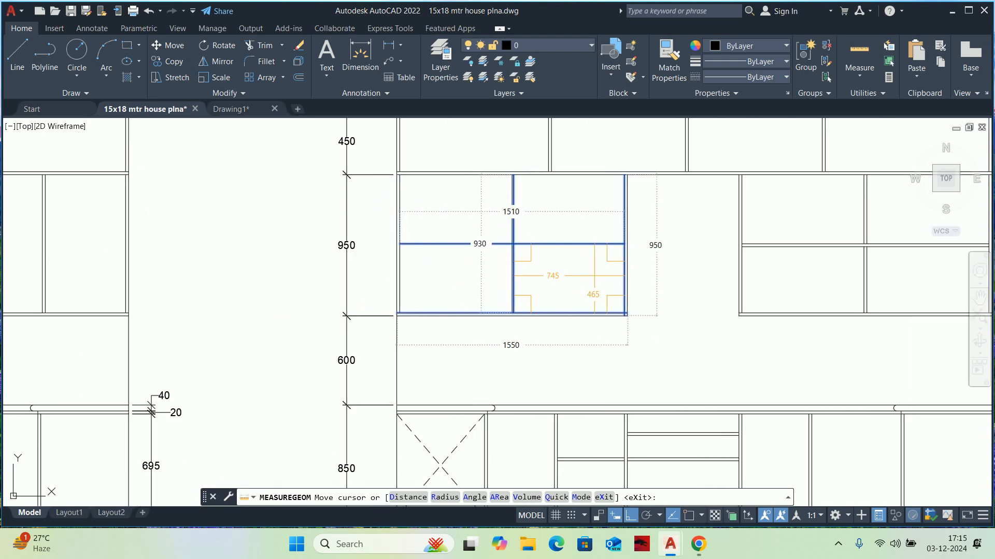
middle_click_drag(594, 275, 562, 269)
key("Escape")
key("Escape")
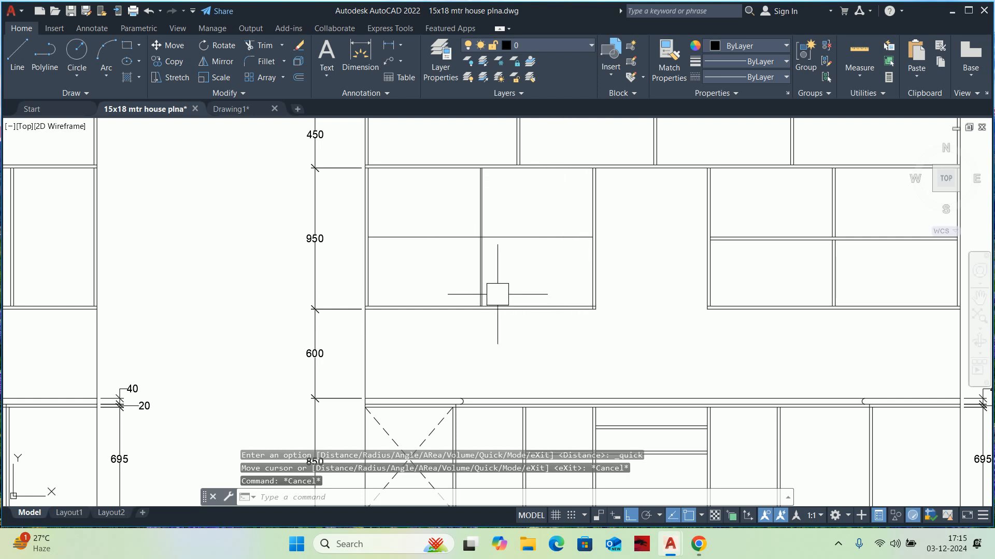
Offset the left wall cabinet's original vertical middle line 10 mm to the left
scroll(487, 272, "up", 4)
middle_click_drag(448, 244, 437, 291)
key("Escape")
scroll(440, 269, "down", 2)
key("Escape")
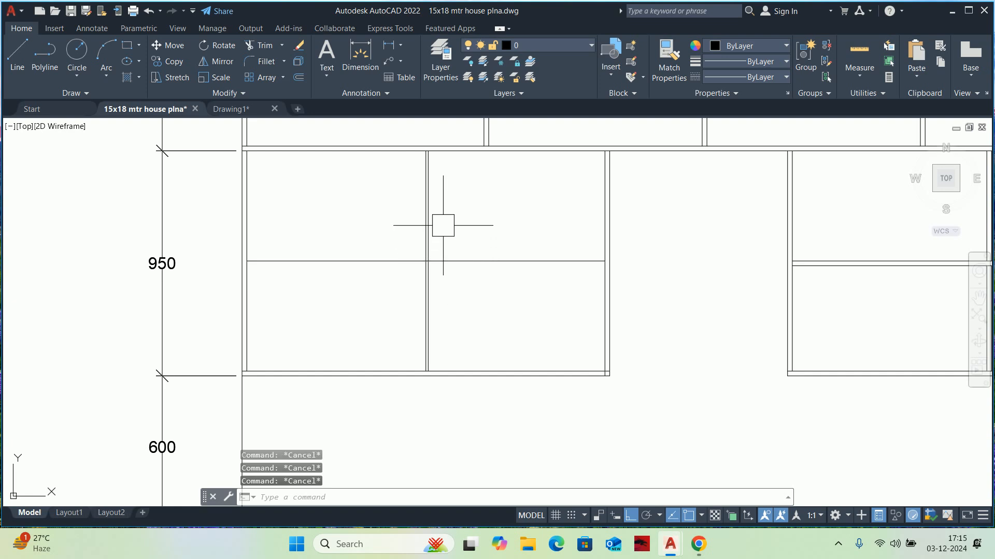
scroll(432, 243, "up", 4)
left_click(451, 306)
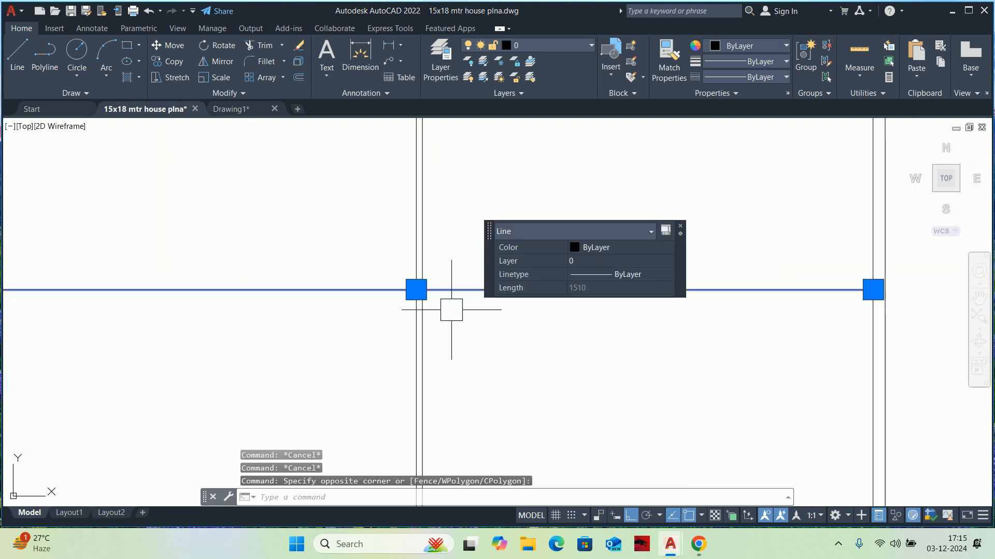
scroll(427, 286, "up", 6)
key("Escape")
key("Escape")
type("o")
key("Return")
type("1")
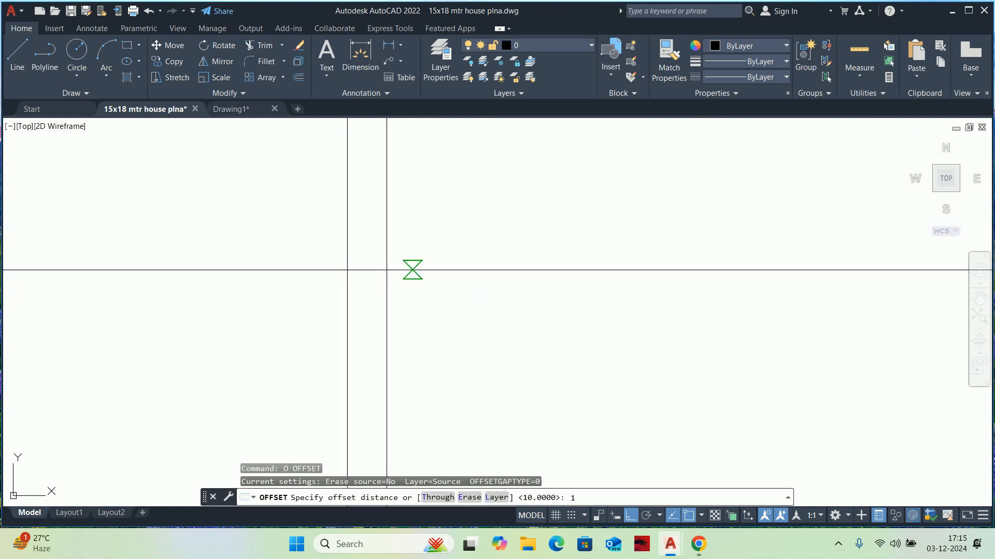
type("0")
key("Return")
left_click(347, 224)
left_click(311, 236)
Offset the left wall cabinet's horizontal middle line 10 mm upward and 10 mm downward
key("Return")
key("Return")
key("Return")
left_click(424, 270)
left_click(422, 257)
left_click(422, 270)
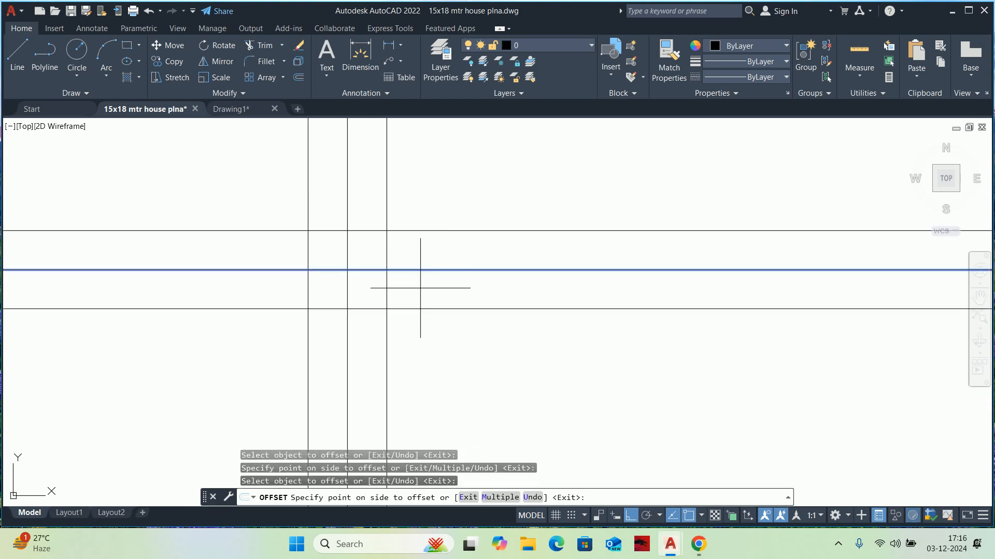
left_click(420, 293)
Erase the original vertical and horizontal middle lines of the left wall cabinet, keeping the offset lines
key("Escape")
scroll(366, 282, "up", 2)
scroll(368, 283, "up", 1)
key("Escape")
left_click(380, 289)
left_click(284, 223)
scroll(285, 223, "down", 4)
key("Delete")
Trim the left wall cabinet's partition lines where they cross between the two shelf lines
middle_click_drag(316, 259, 371, 291)
type("tr")
key("Return")
scroll(388, 300, "up", 4)
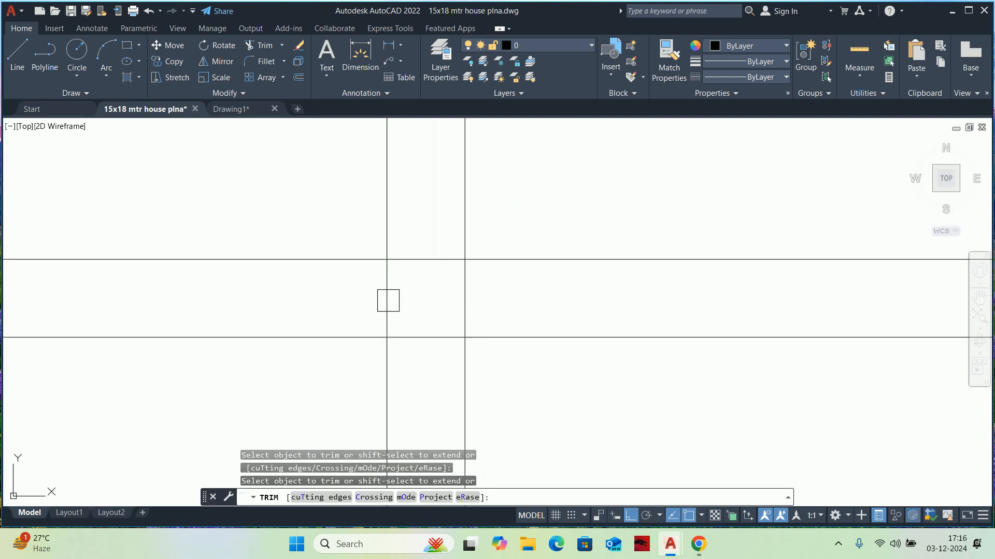
scroll(458, 285, "down", 5)
key("Escape")
key("Escape")
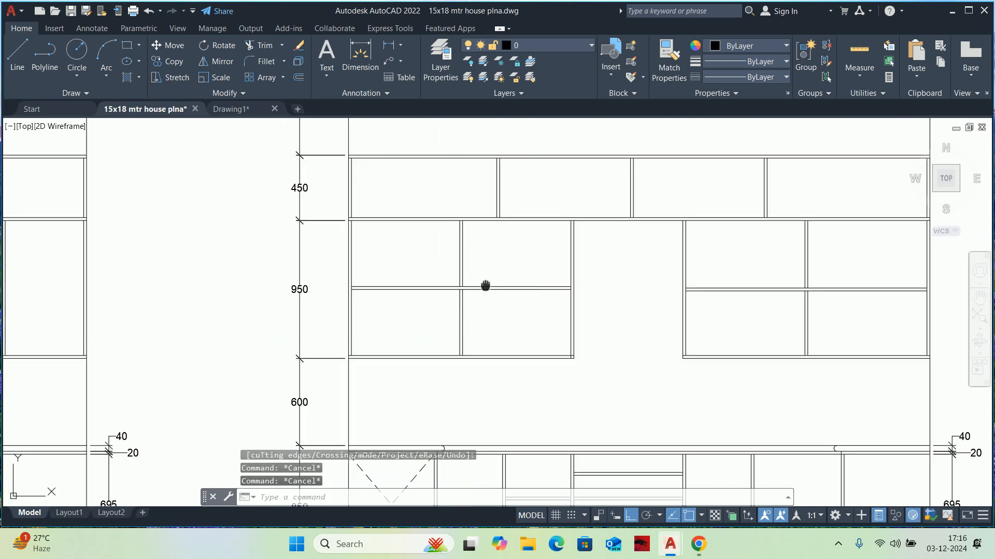
Measure the left wall cabinet's new compartments with the quick measuring tool
middle_click_drag(485, 285, 469, 285)
left_click(859, 52)
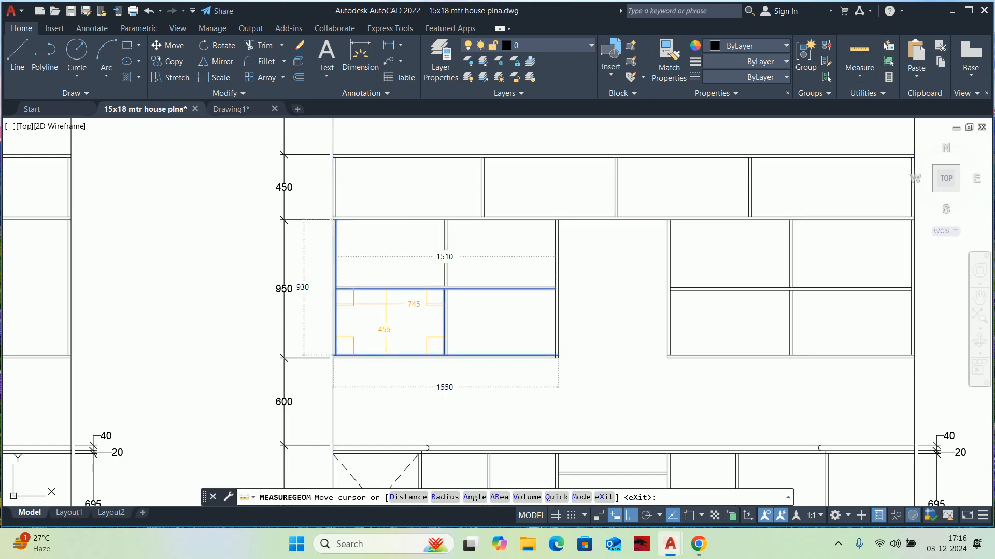
scroll(507, 315, "down", 2)
middle_click_drag(575, 353, 484, 352)
key("Escape")
key("Escape")
key("Escape")
key("Escape")
Stretch the first partition of the upper cabinet row sideways to line up with the left wall cabinet's middle partition
scroll(392, 257, "up", 2)
middle_click_drag(410, 273, 440, 311)
type("s")
key("Return")
left_click(468, 303)
left_click(405, 196)
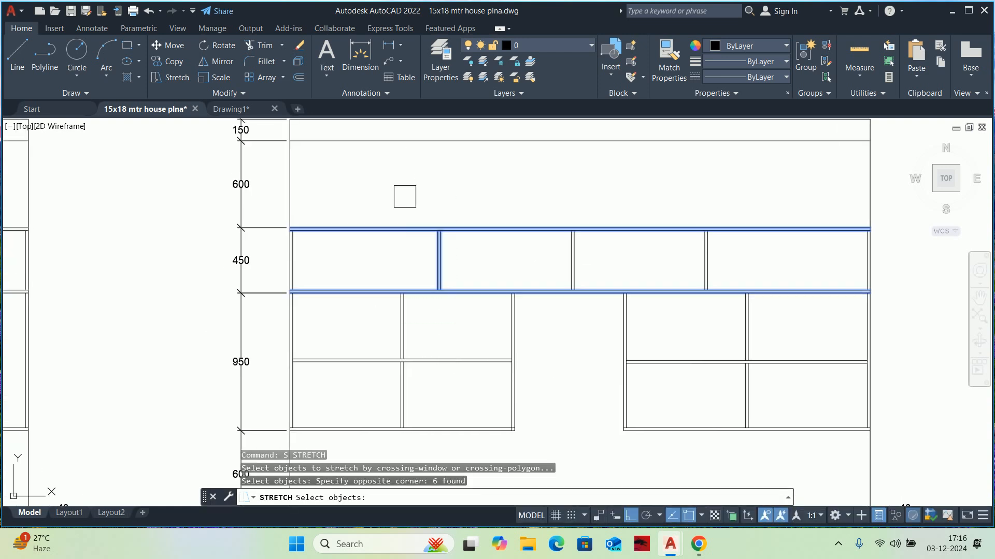
key("Return")
scroll(422, 269, "up", 4)
left_click(442, 306)
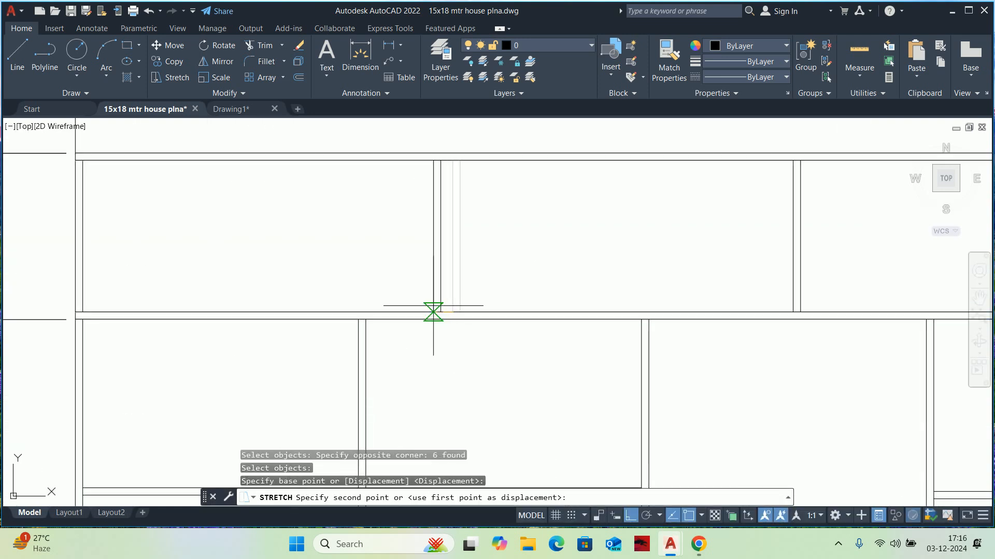
scroll(358, 319, "up", 8)
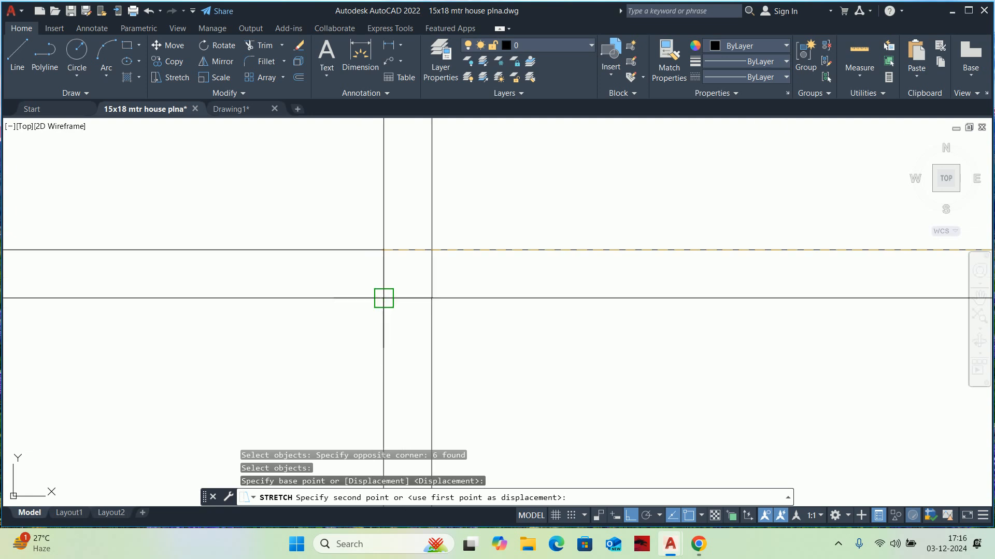
key("Escape")
key("Escape")
scroll(386, 243, "down", 4)
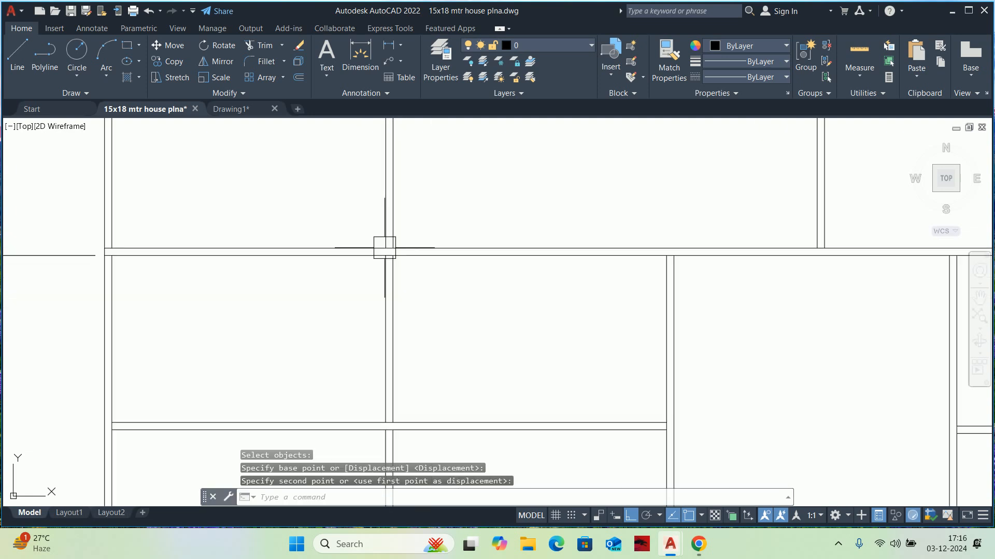
Erase the other two partitions in the upper cabinet row, keeping the first one
scroll(404, 233, "down", 5)
scroll(517, 262, "up", 3)
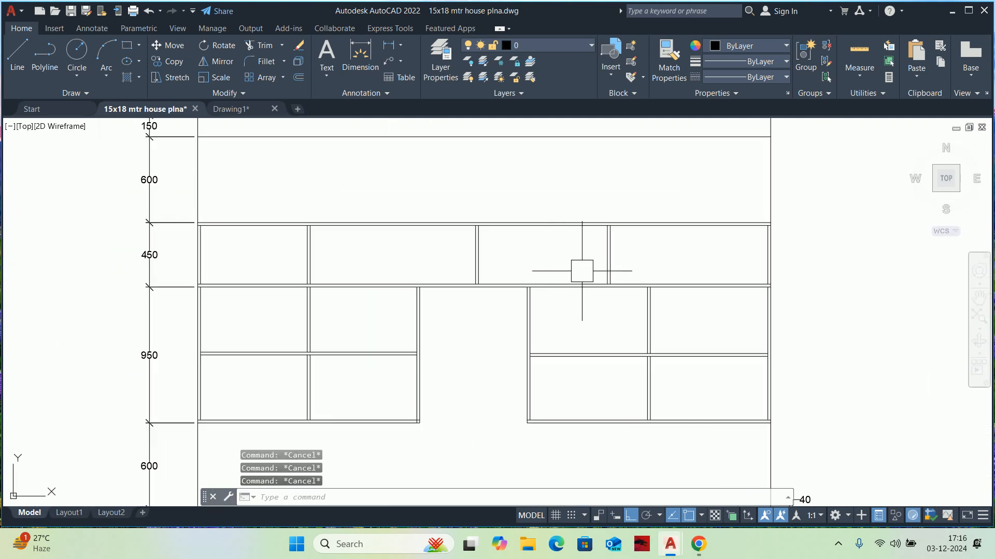
left_click(600, 277)
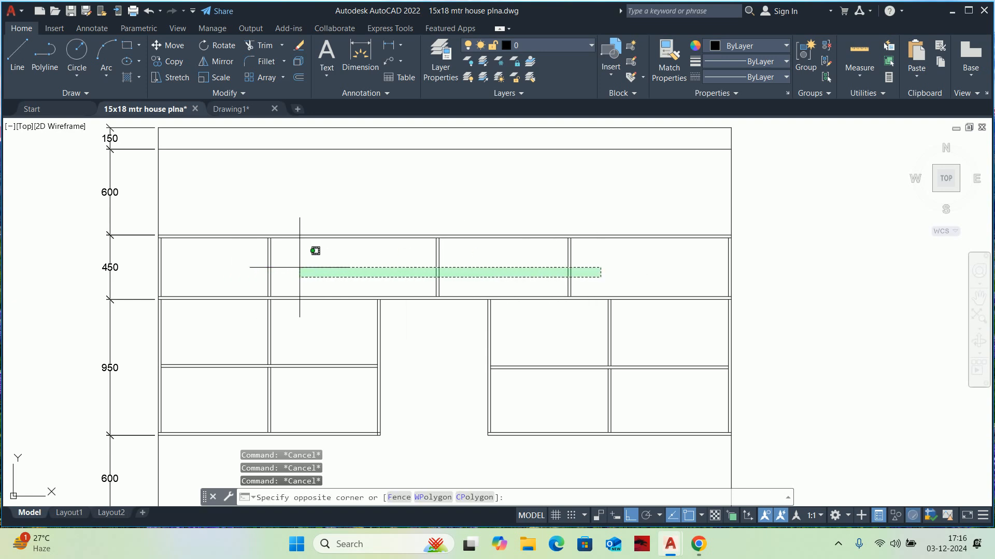
left_click(244, 267)
key("Delete")
Extend the remaining upper-row partition lines down through the panel to its lower edge
scroll(359, 267, "up", 4)
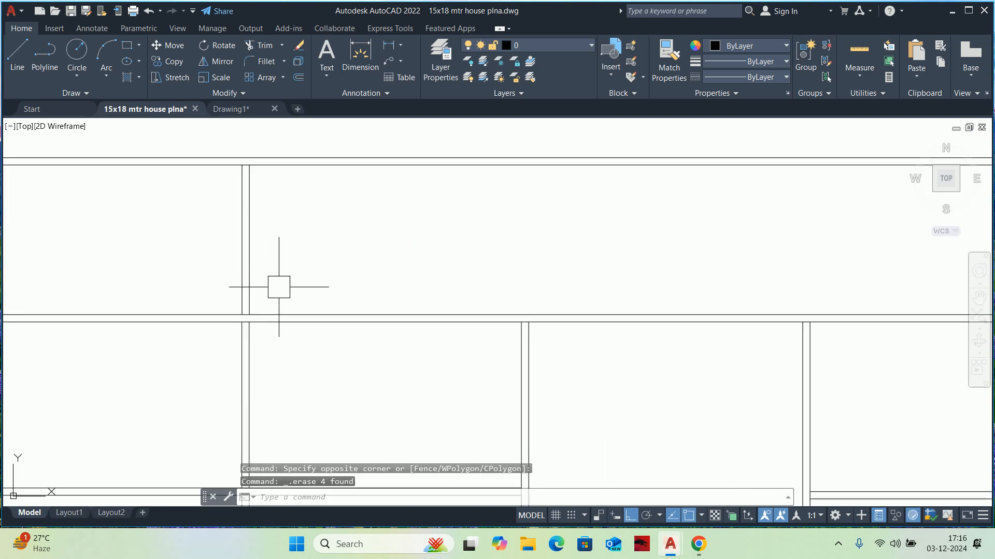
type("ex")
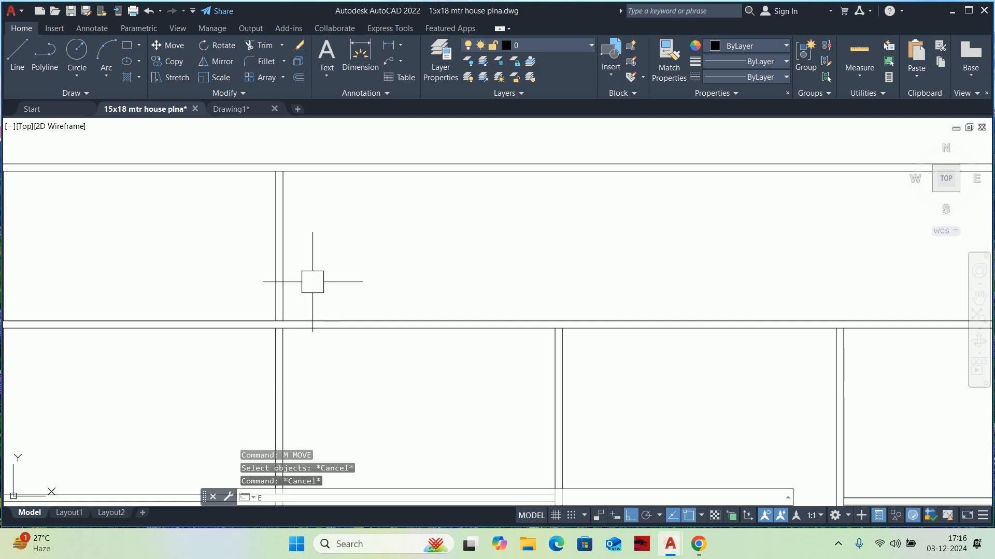
key("Return")
left_click(329, 278)
left_click(267, 281)
key("Return")
scroll(282, 313, "up", 4)
Move the two upper-row partition lines sideways to align exactly with the left wall cabinet's middle partition below
key("Escape")
key("Escape")
key("Escape")
middle_click_drag(290, 314, 300, 276)
scroll(294, 336, "up", 2)
middle_click_drag(294, 336, 294, 276)
type("m")
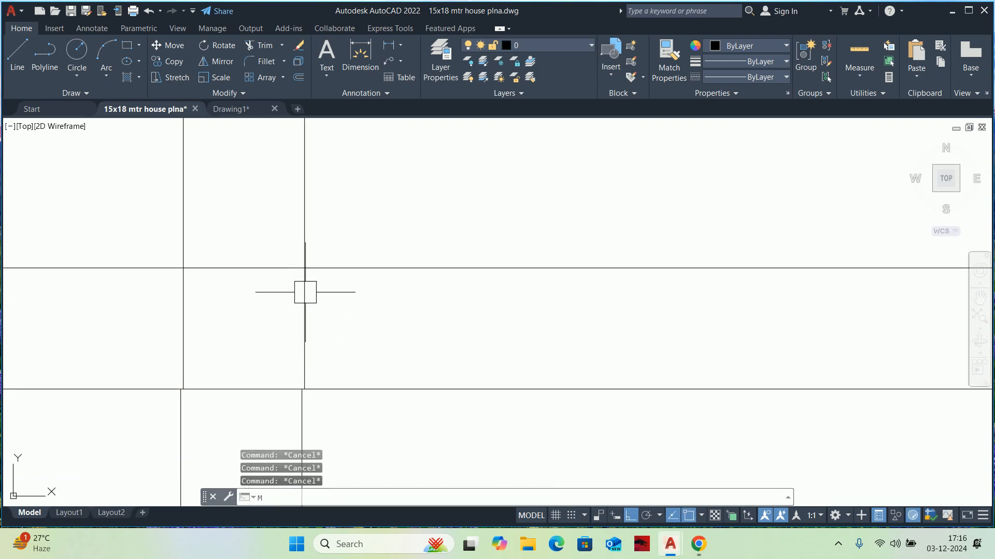
key("Return")
left_click(328, 328)
left_click(139, 311)
key("Return")
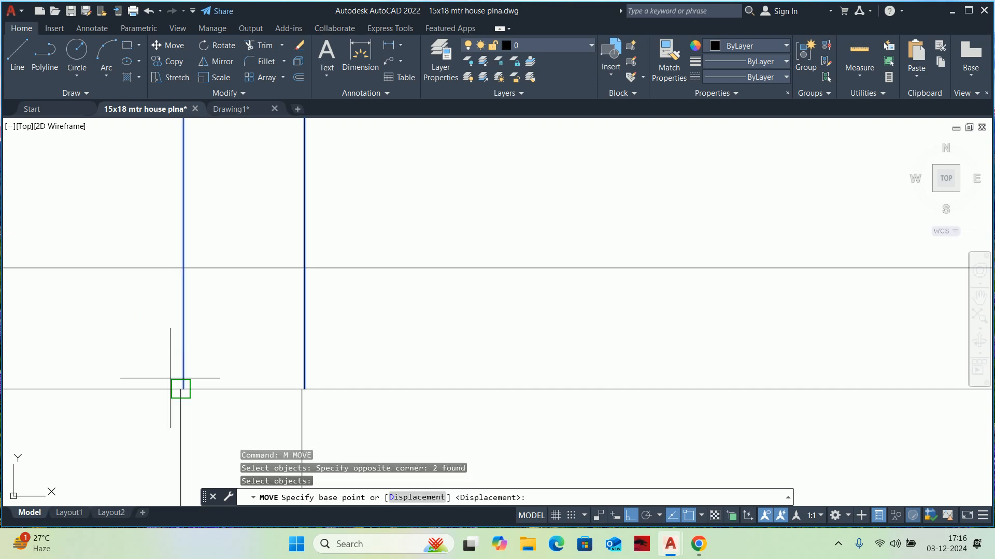
scroll(183, 388, "up", 6)
left_click(174, 374)
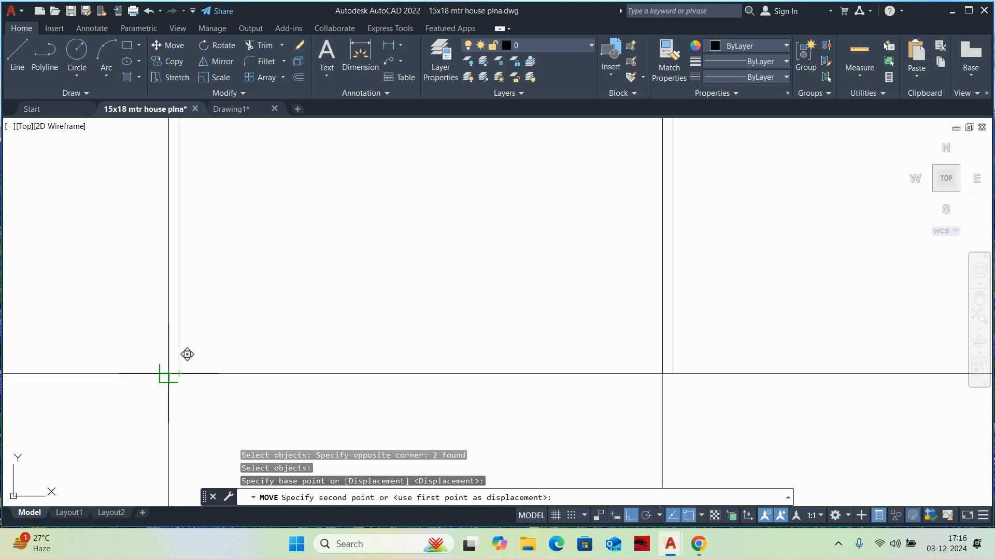
key("Escape")
key("Escape")
key("Escape")
Trim the partition lines where they cross the horizontal panel between the upper row and the left wall cabinet
scroll(174, 374, "down", 10)
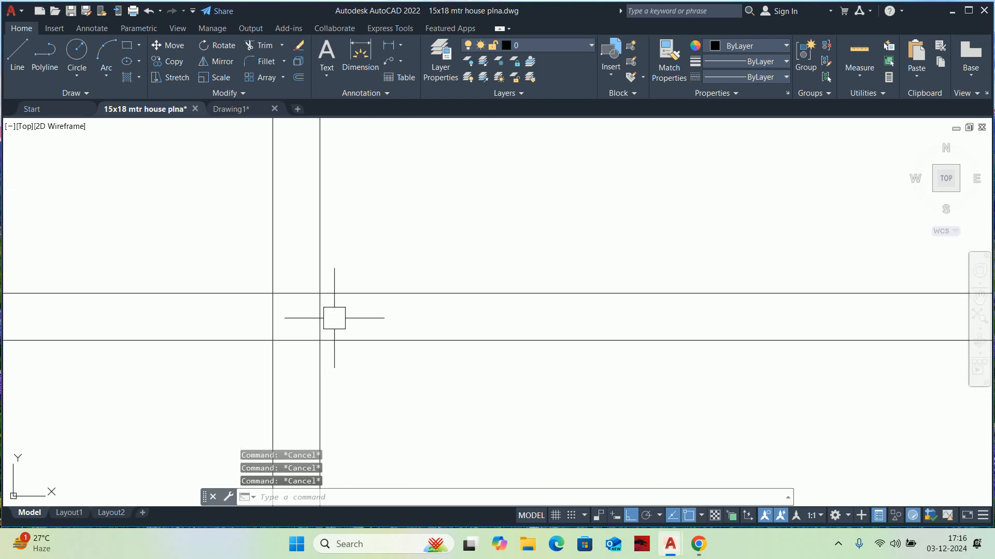
type("tr")
scroll(335, 319, "up", 2)
key("Return")
left_click_drag(336, 316, 208, 311)
key("Return")
key("Escape")
key("Escape")
Copy the upper-row partition above the left wall cabinet's inner side panel, the right wall cabinet's inner side panel and its middle partition
scroll(207, 321, "down", 6)
middle_click_drag(235, 323, 302, 324)
type("co")
key("Return")
left_click(335, 257)
left_click(222, 244)
key("Return")
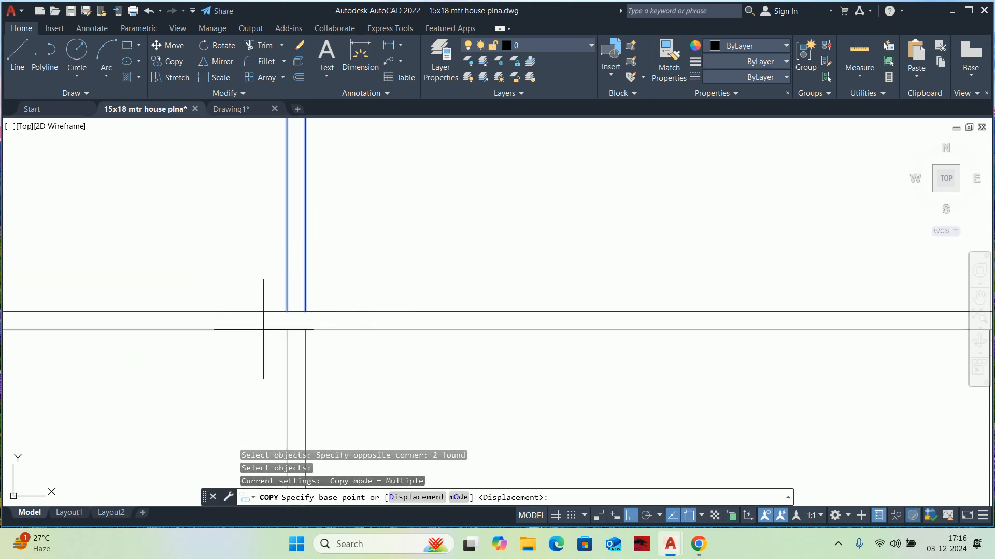
left_click(305, 330)
scroll(643, 343, "down", 4)
middle_click_drag(624, 350, 254, 361)
scroll(453, 351, "up", 2)
left_click(397, 349)
middle_click_drag(690, 350, 272, 350)
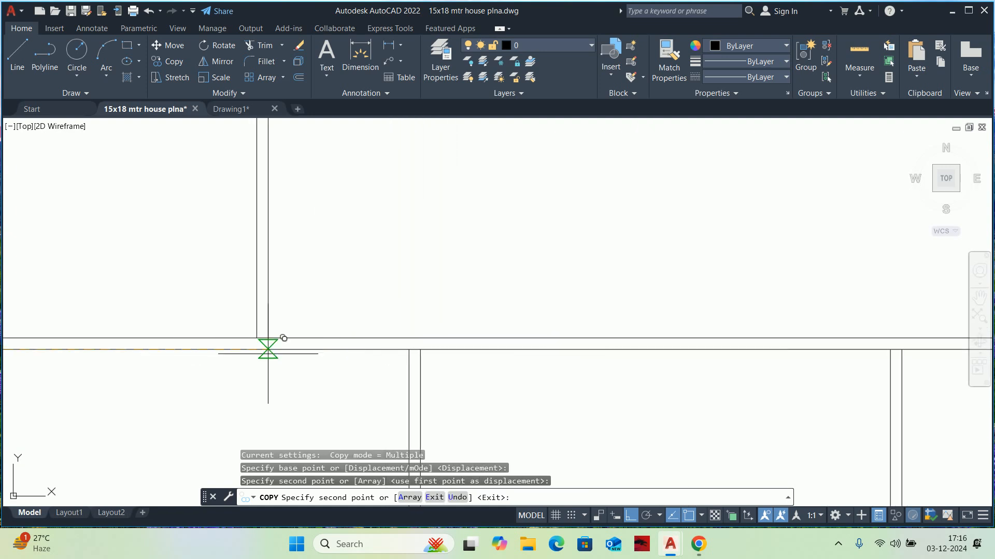
left_click(420, 350)
middle_click_drag(638, 351, 29, 358)
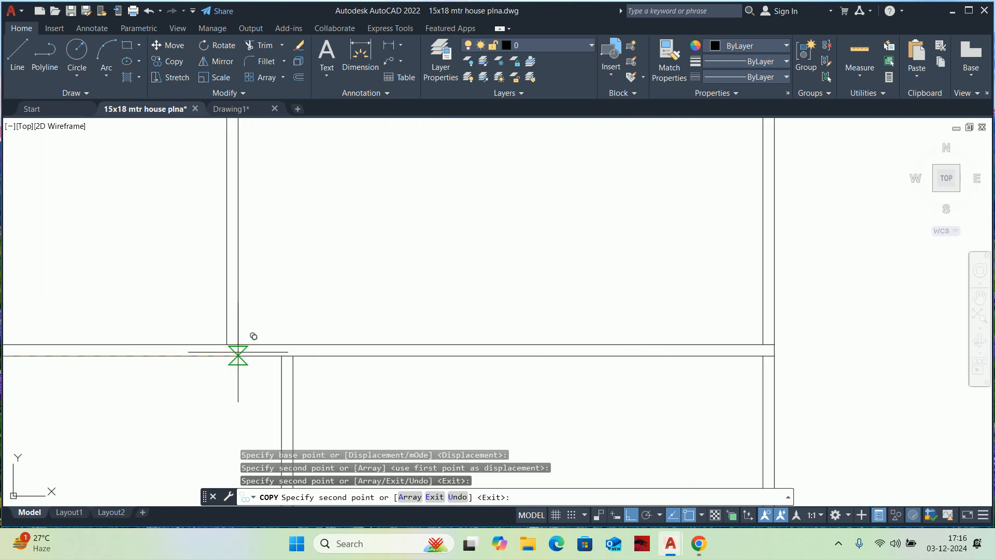
key("Escape")
key("Escape")
key("Escape")
scroll(366, 308, "down", 4)
middle_click_drag(373, 300, 542, 264)
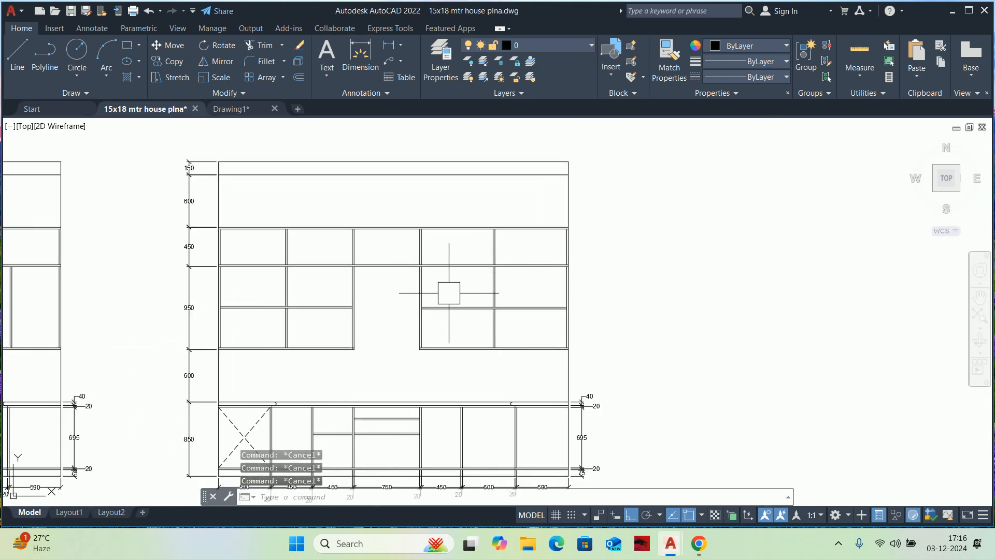
middle_click_drag(389, 308, 507, 300)
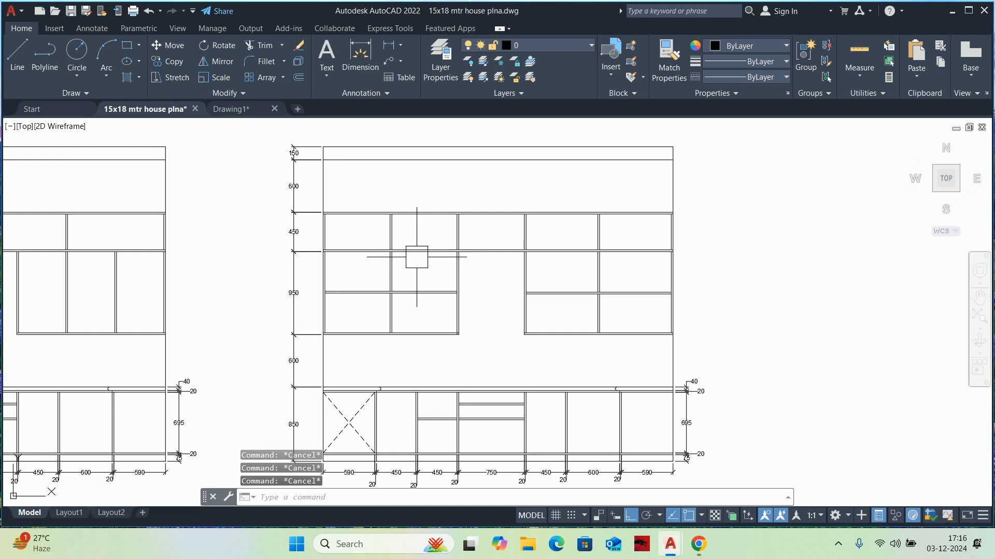
scroll(394, 290, "down", 3)
type("DLI")
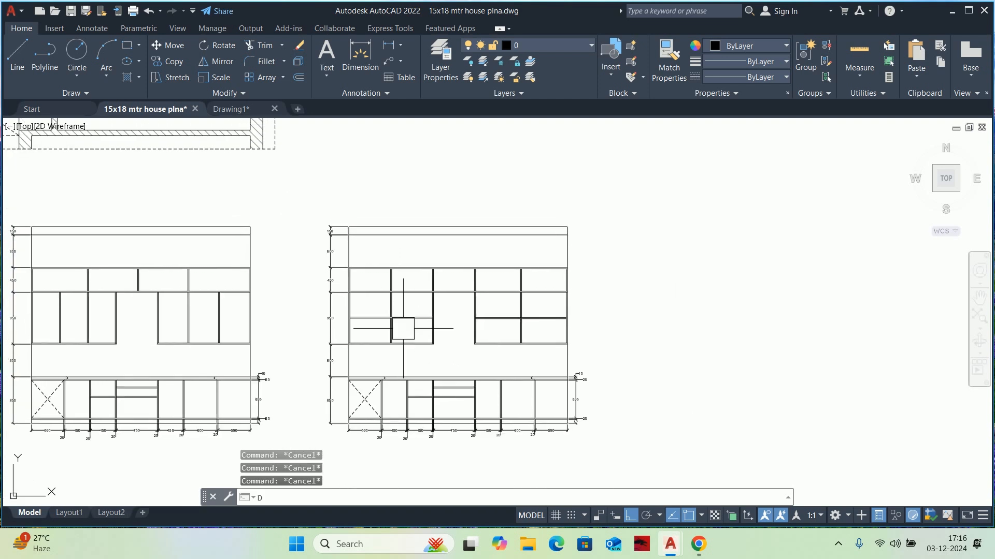
key("Return")
scroll(344, 245, "up", 6)
scroll(402, 332, "down", 2)
key("Escape")
key("Escape")
key("Escape")
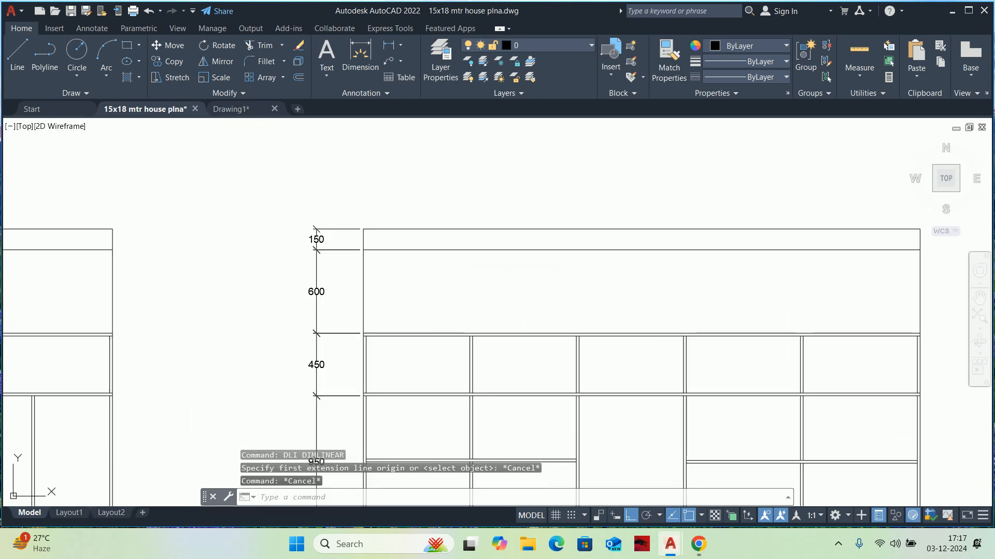
Add a linear dimension for the left end panel's thickness above the top of the copied elevation
type("DLI")
key("Return")
left_click(363, 228)
scroll(384, 311, "up", 5)
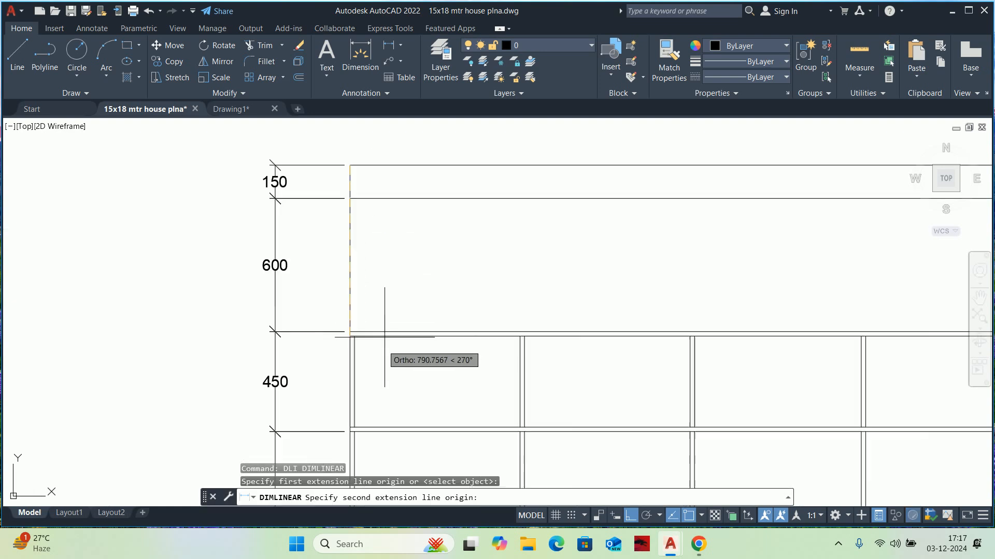
left_click(260, 326)
scroll(299, 156, "down", 3)
middle_click_drag(302, 150, 331, 436)
scroll(328, 289, "up", 4)
middle_click_drag(319, 293, 321, 253)
scroll(321, 250, "down", 4)
scroll(319, 248, "up", 5)
left_click(320, 269)
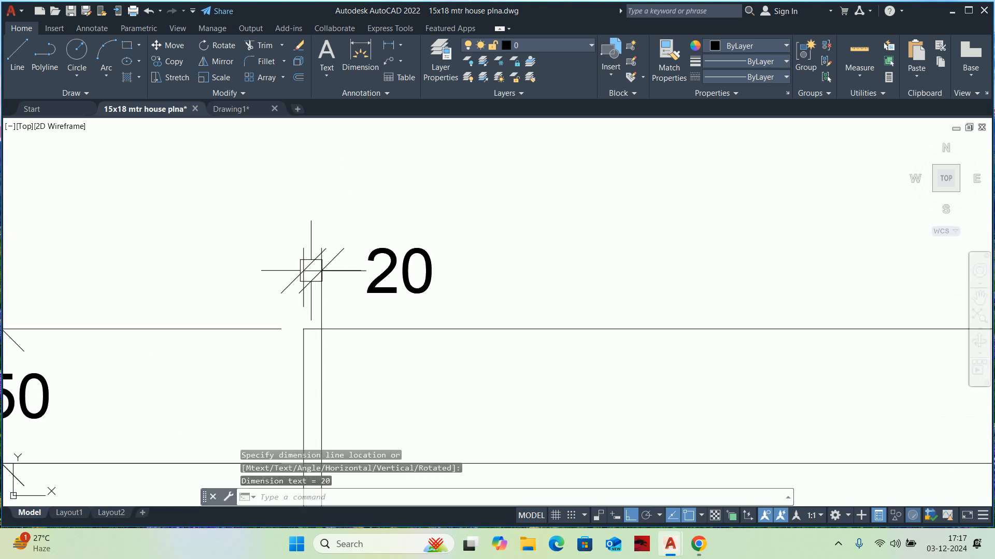
Move the end panel thickness dimension's text to the left, outside its extension lines
key("Escape")
left_click(399, 271)
left_click(400, 271)
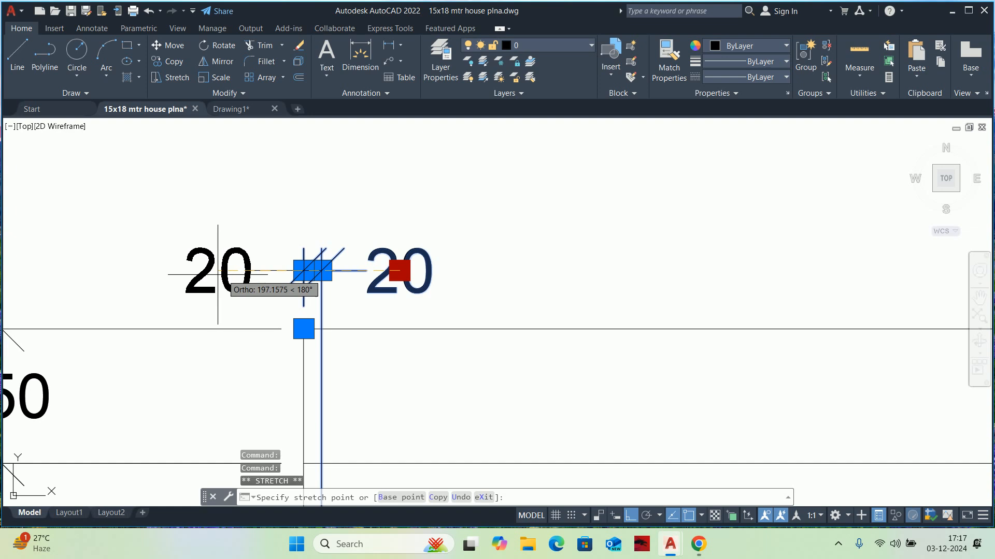
left_click(228, 271)
key("Escape")
key("Escape")
Continue the top dimension chain across the upper row's first two compartments and the partition between them
scroll(324, 246, "down", 4)
middle_click_drag(330, 243, 318, 217)
scroll(318, 217, "down", 4)
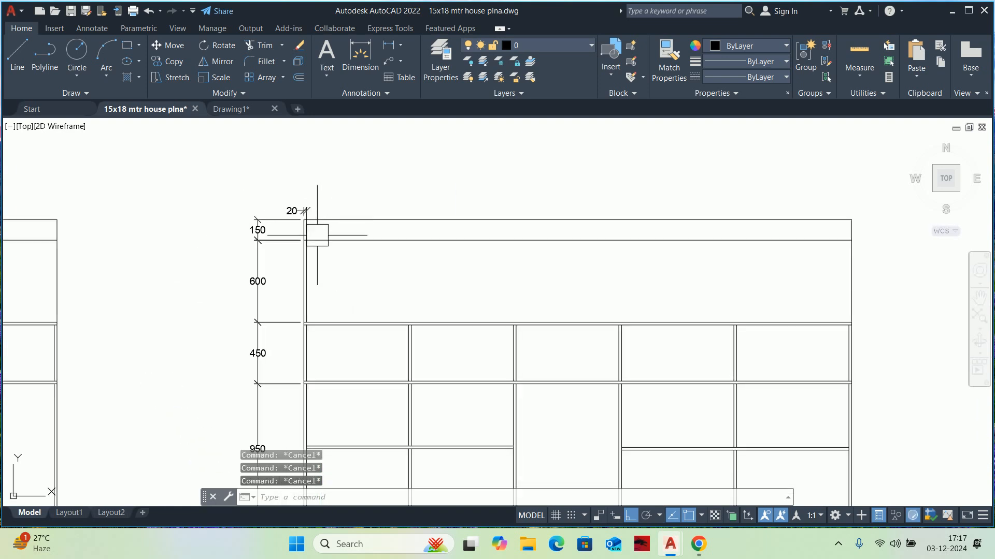
type("O")
key("Return")
scroll(374, 317, "up", 6)
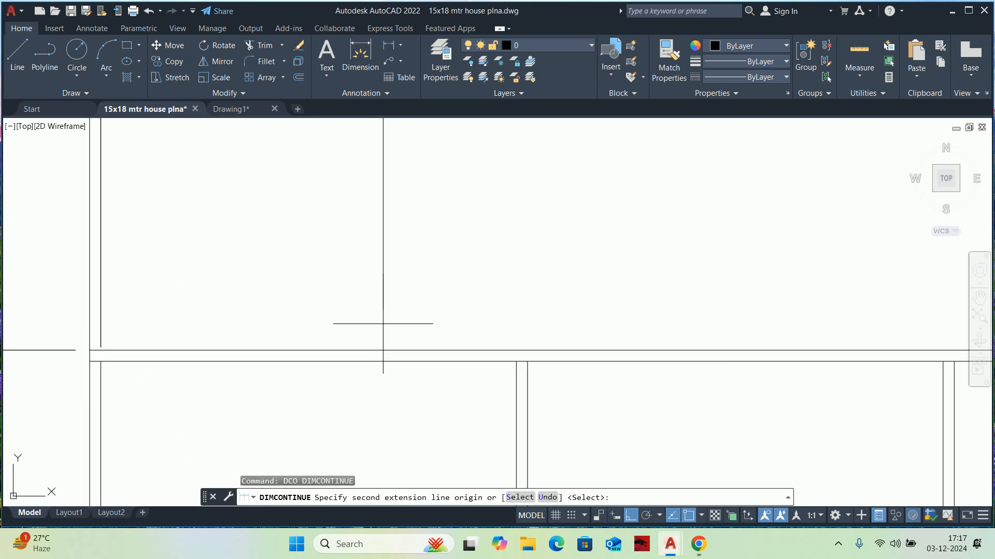
left_click(516, 361)
left_click(527, 361)
scroll(654, 376, "down", 4)
middle_click_drag(642, 372, 71, 303)
scroll(138, 308, "up", 4)
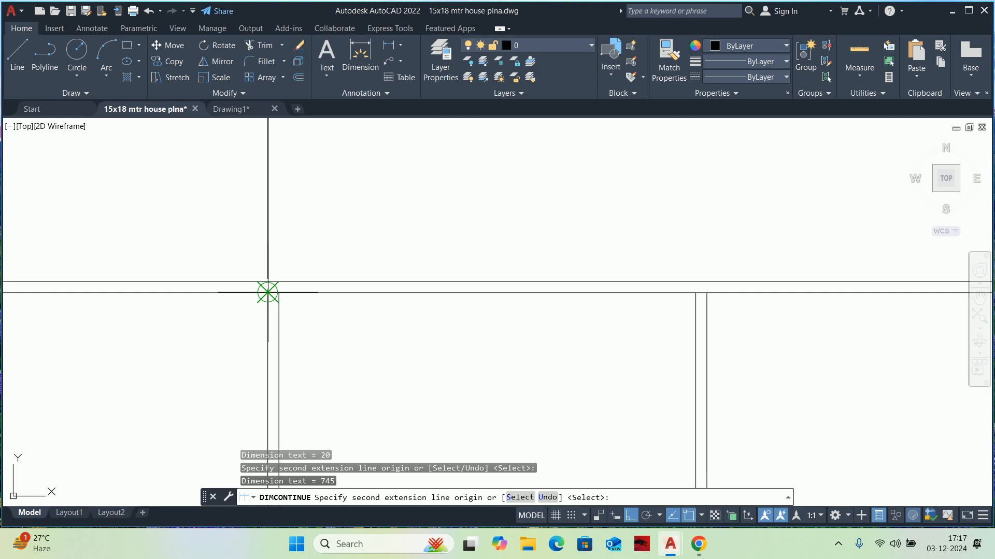
Continue the dimension chain across the middle opening, the right compartments and their partitions to the elevation's right edge
middle_click_drag(534, 307, 82, 314)
scroll(82, 314, "down", 2)
scroll(199, 302, "up", 2)
scroll(495, 320, "down", 2)
middle_click_drag(470, 321, 209, 322)
scroll(316, 322, "up", 1)
left_click(465, 311)
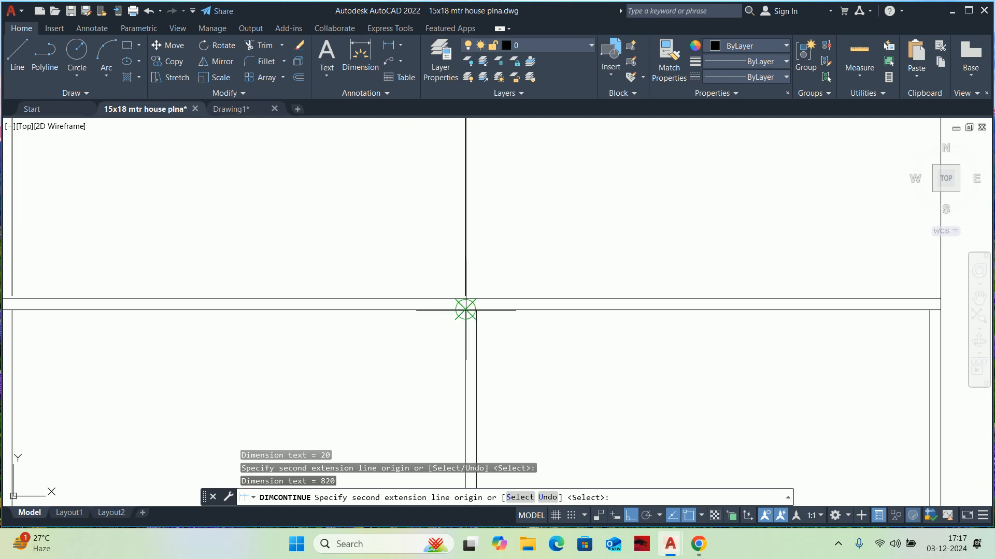
left_click(476, 310)
scroll(476, 309, "down", 3)
scroll(524, 326, "up", 3)
scroll(586, 338, "down", 3)
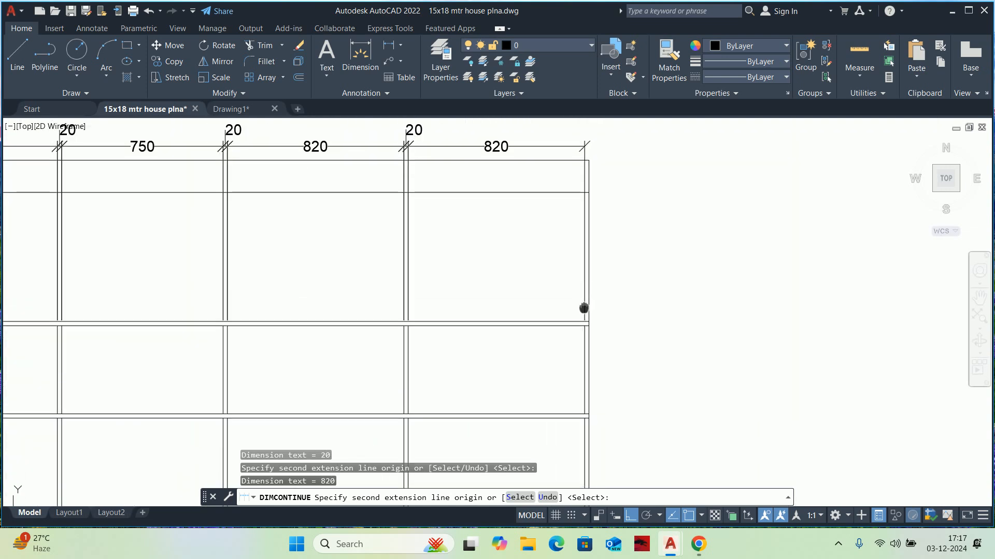
scroll(584, 259, "up", 3)
key("Escape")
key("Escape")
key("Escape")
key("Escape")
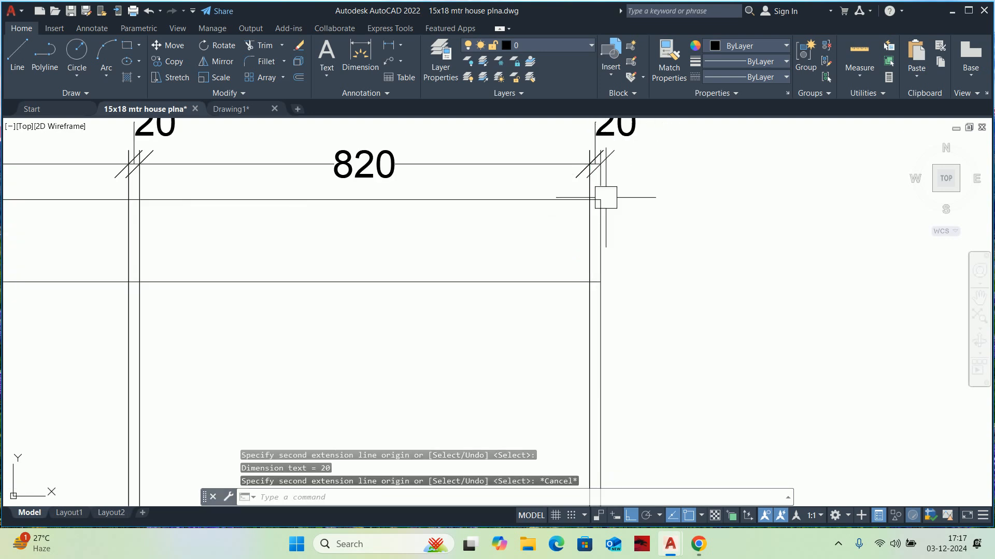
Modify the SMALL dimension style so both extension lines use the HIDDEN linetype and the colour Red
scroll(570, 212, "down", 5)
type("d")
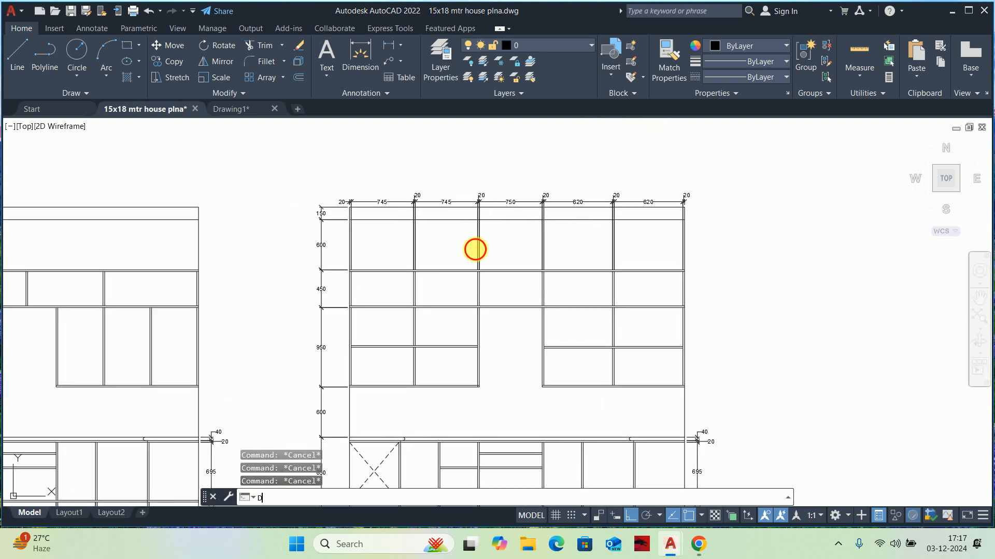
key("Return")
left_click(636, 244)
left_click(393, 165)
left_click(506, 335)
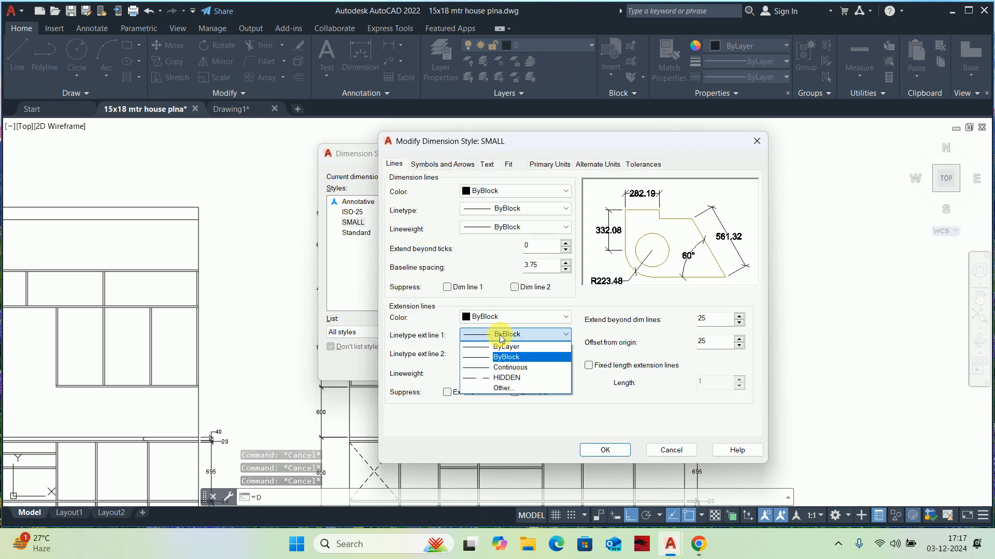
left_click(507, 375)
left_click(507, 354)
left_click(506, 394)
left_click(521, 318)
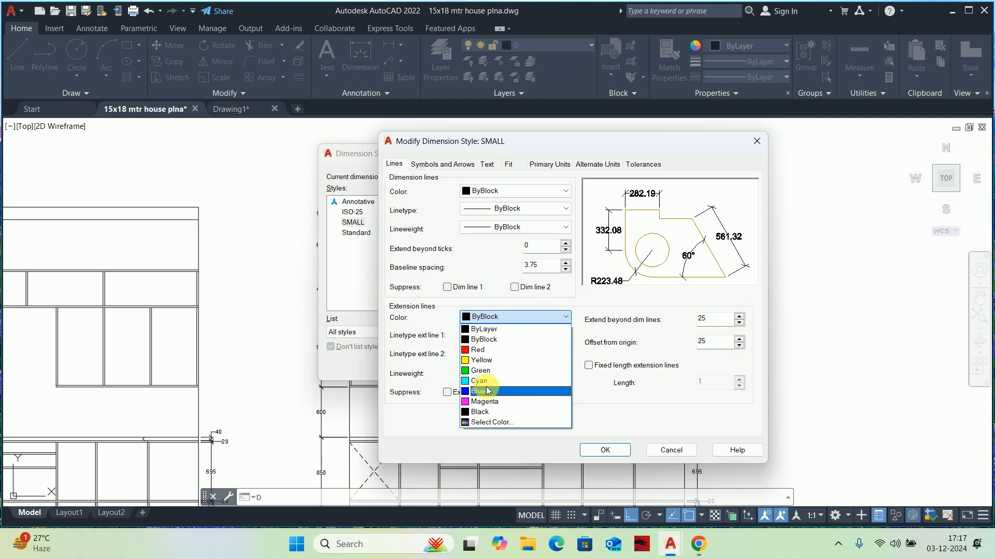
left_click(487, 345)
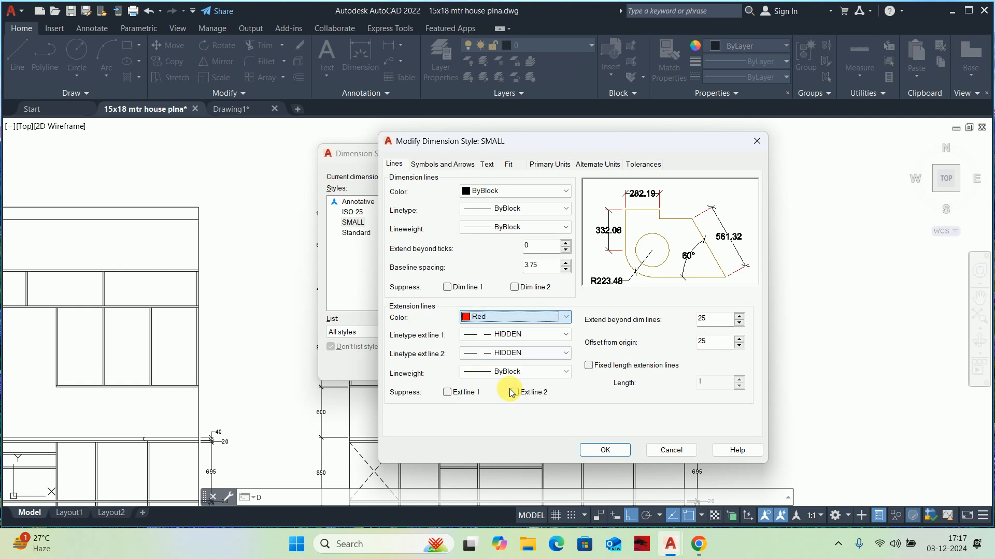
left_click(604, 453)
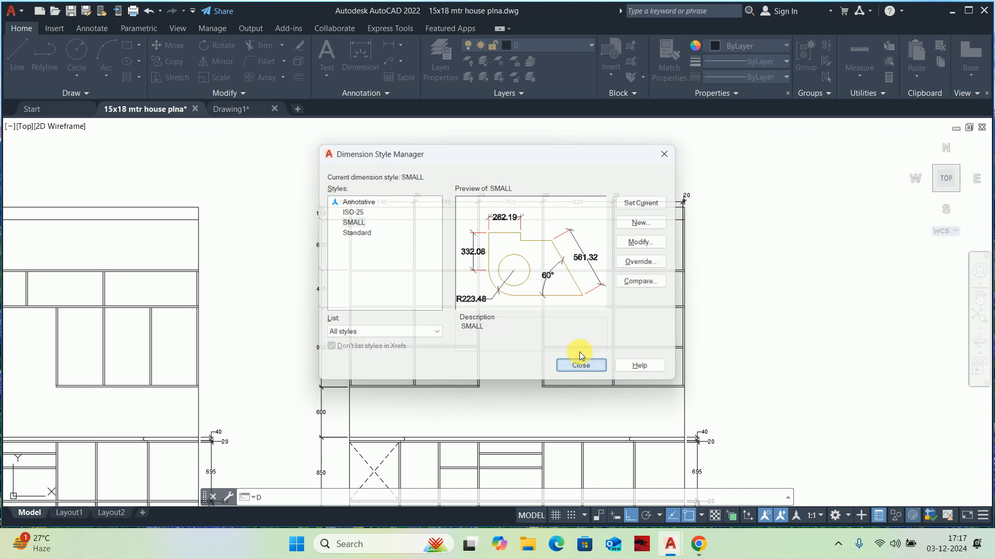
left_click(582, 366)
Examine the restyled extension lines and the dimensions on both cabinet elevations
scroll(508, 300, "down", 2)
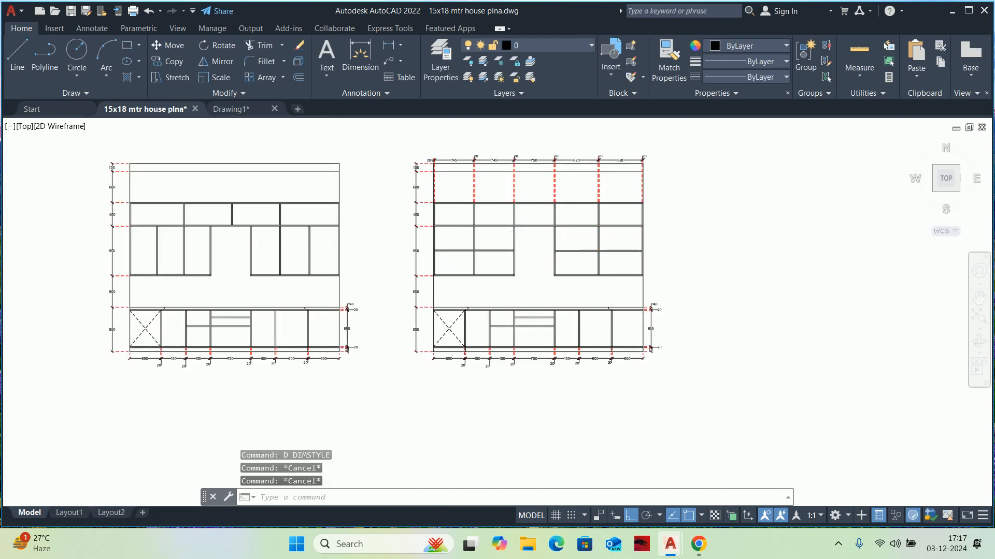
scroll(463, 263, "up", 2)
scroll(566, 296, "up", 5)
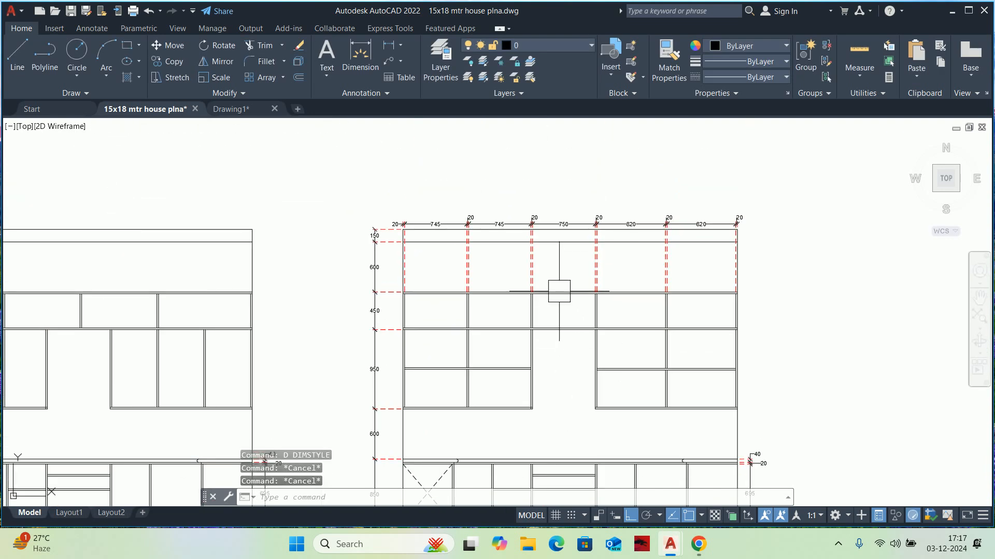
scroll(457, 285, "down", 2)
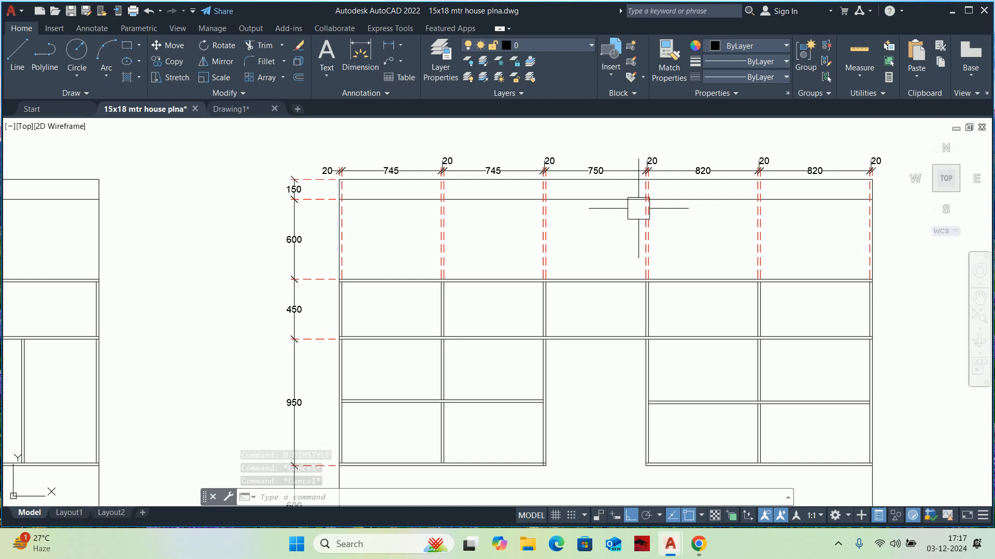
key("Escape")
key("Escape")
middle_click_drag(412, 283, 517, 203)
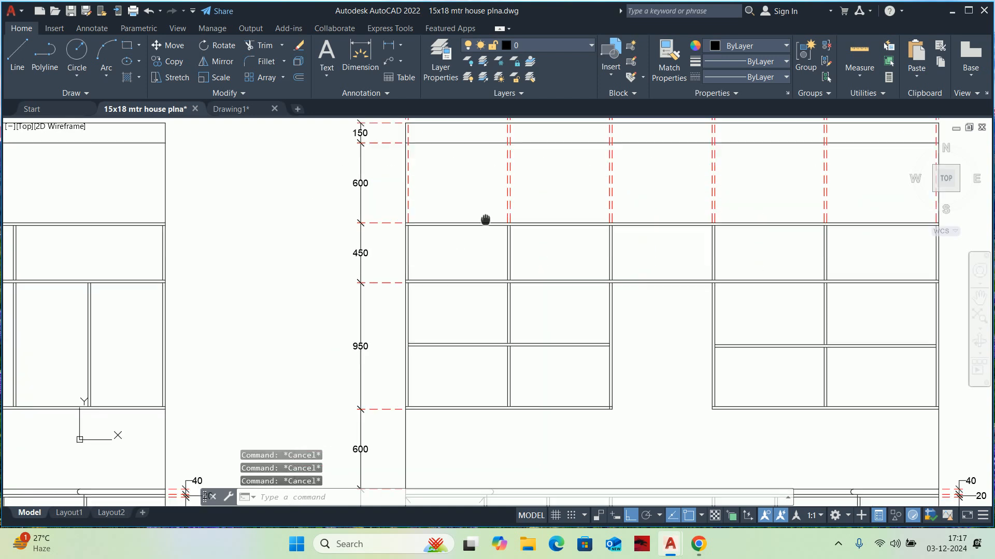
scroll(455, 298, "down", 2)
middle_click_drag(518, 295, 499, 277)
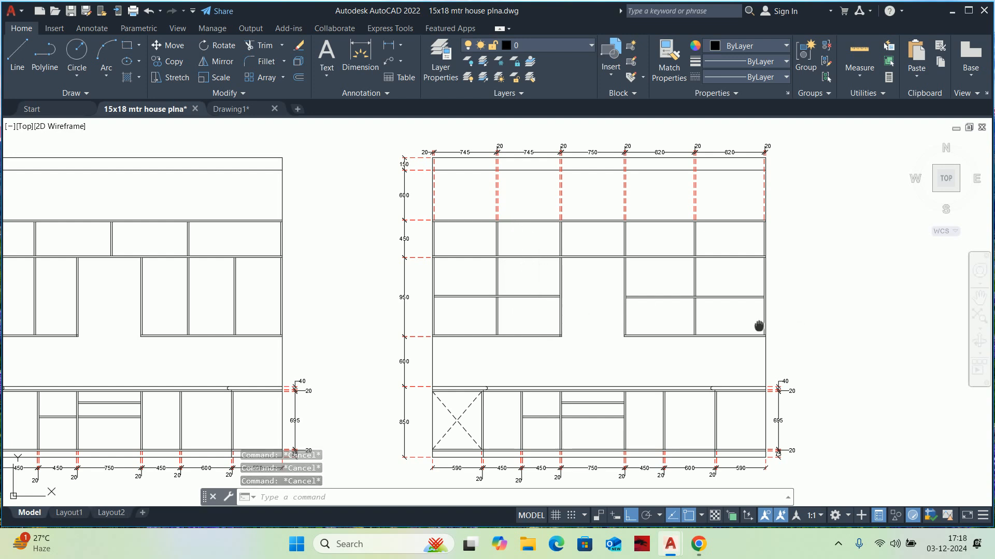
Add a vertical linear dimension for the right wall cabinet's bottom panel thickness, placed outside the elevation's right edge
scroll(761, 326, "up", 3)
type("d")
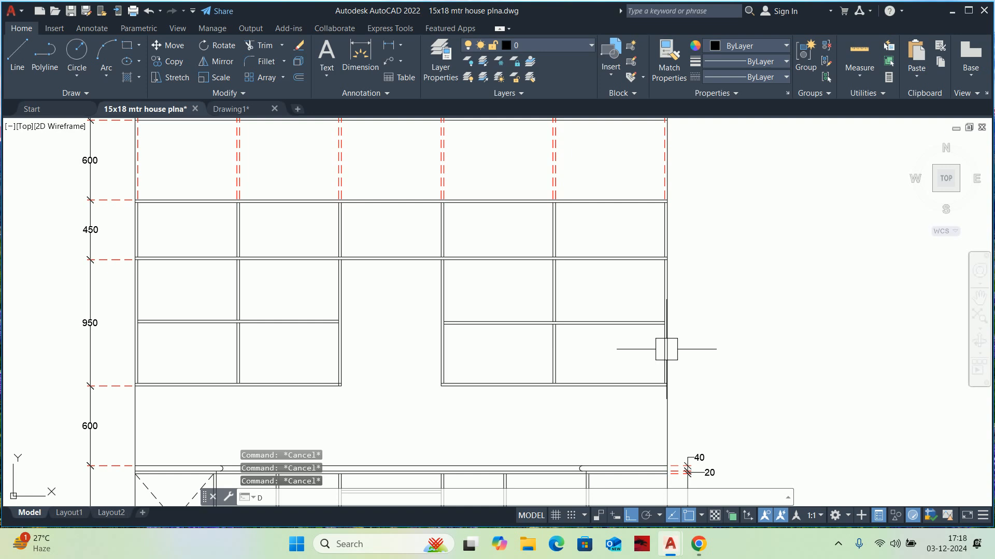
type("li")
key("Return")
scroll(684, 399, "up", 4)
left_click(680, 433)
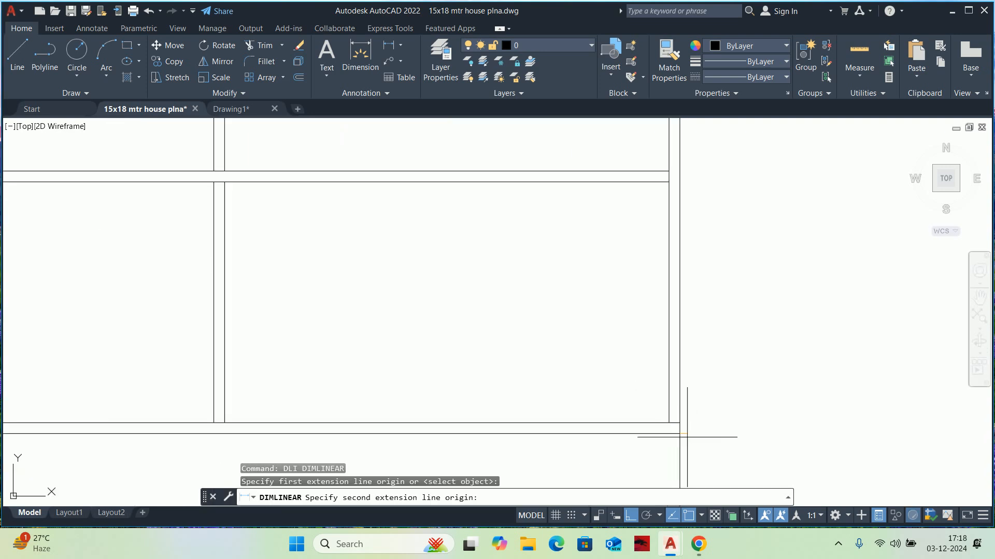
scroll(683, 429, "up", 2)
left_click(676, 420)
scroll(778, 406, "down", 2)
left_click(777, 404)
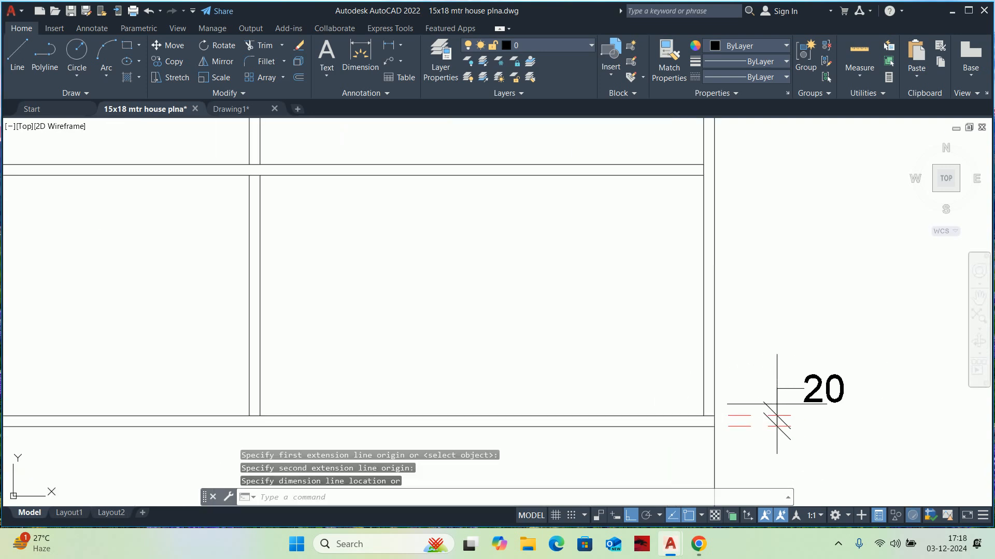
key("Escape")
key("Escape")
Move the bottom panel dimension's text below its extension lines and shift the dimension line further out from the cabinet
left_click(822, 389)
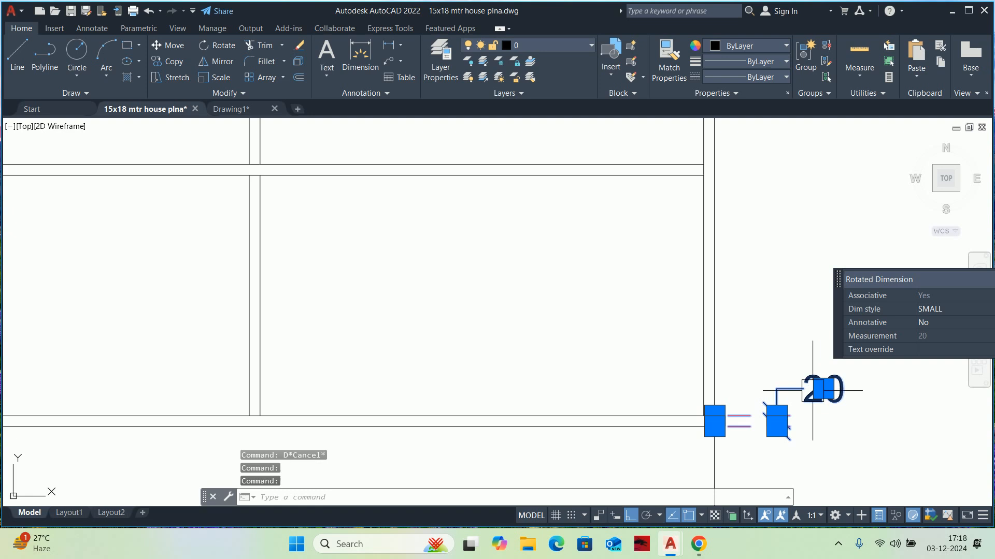
left_click(823, 388)
left_click(811, 432)
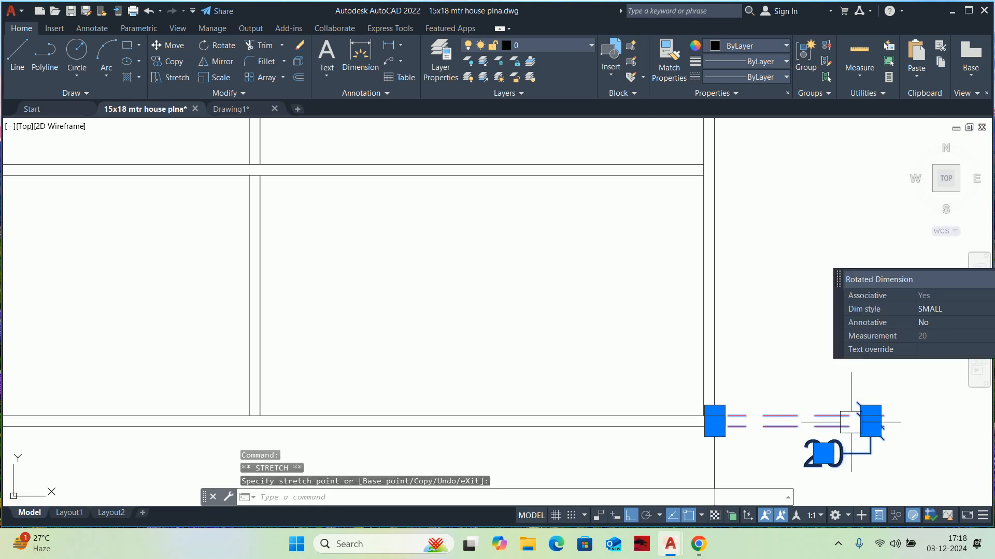
Move the bottom panel dimension's line back closer to the wall cabinet's right edge
left_click(871, 416)
scroll(750, 409, "up", 2)
left_click(760, 423)
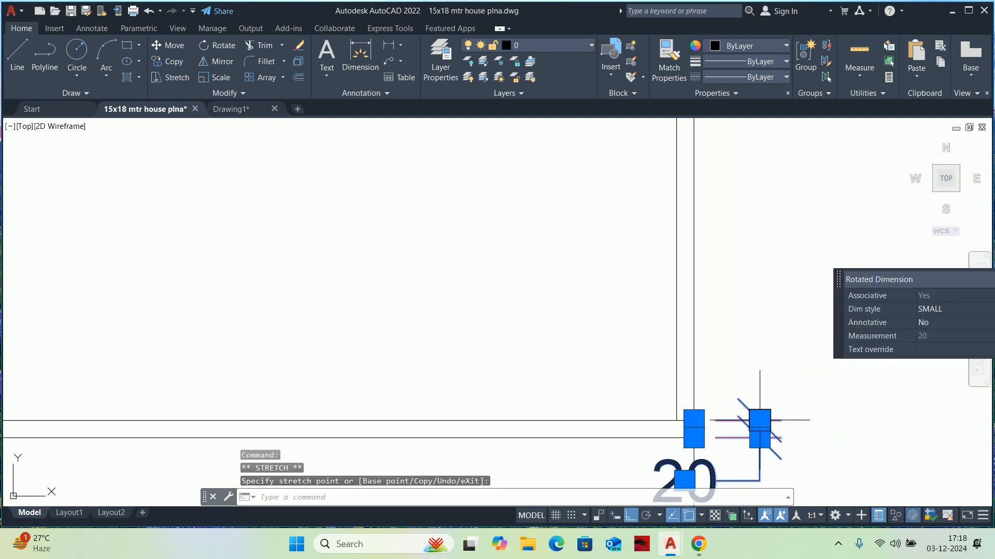
middle_click_drag(712, 444, 502, 288)
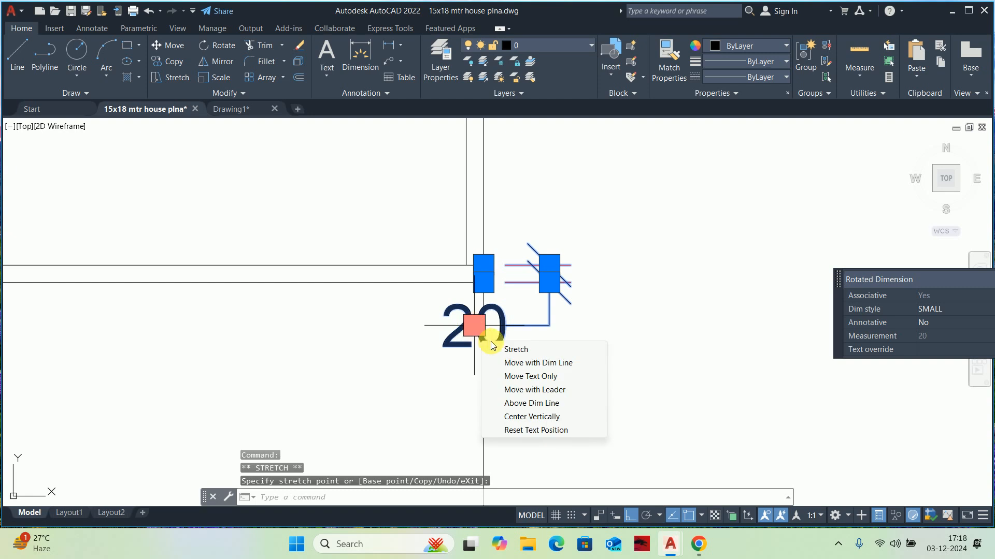
Try moving only the bottom panel dimension's text to the far side of the dimension line, without a leader
left_click(474, 325)
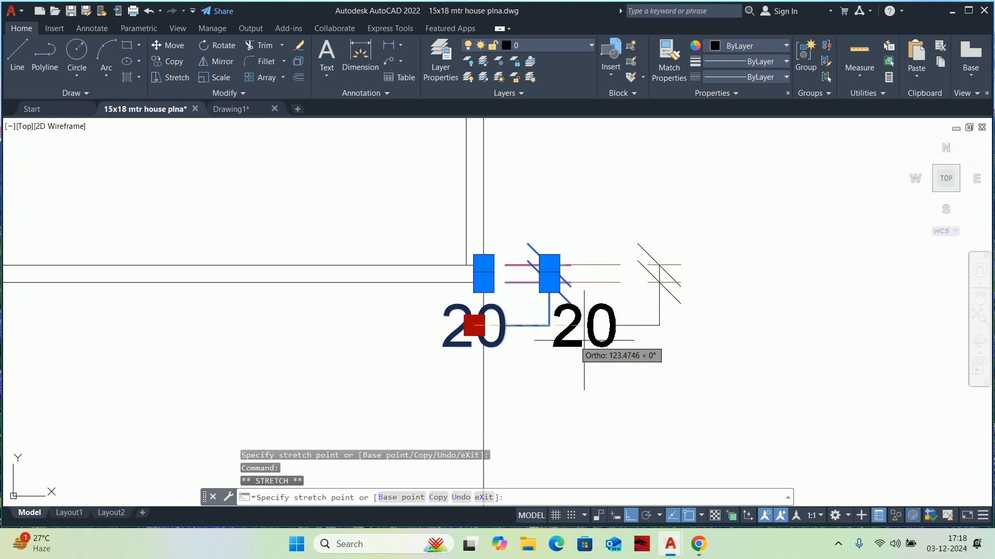
key("Escape")
mouse_move(475, 326)
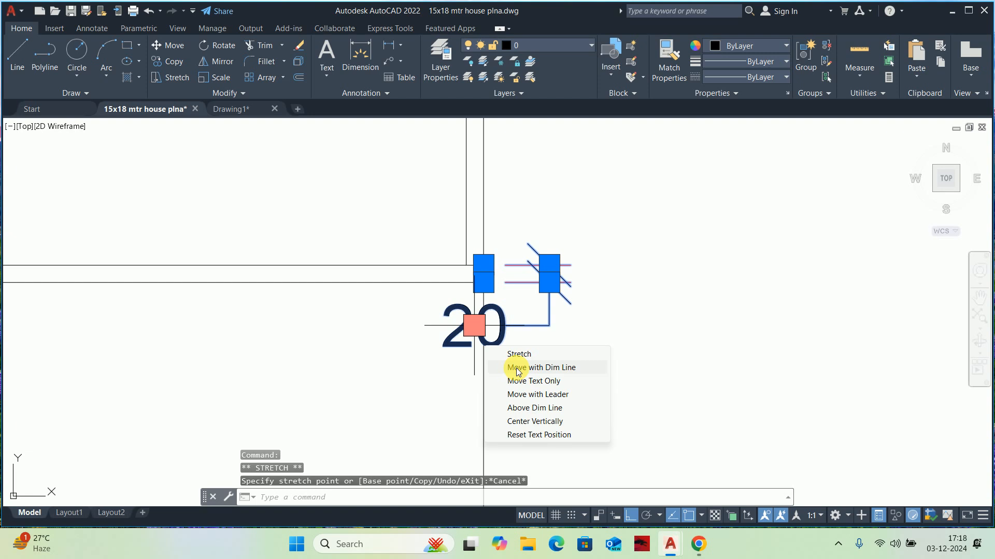
left_click(520, 381)
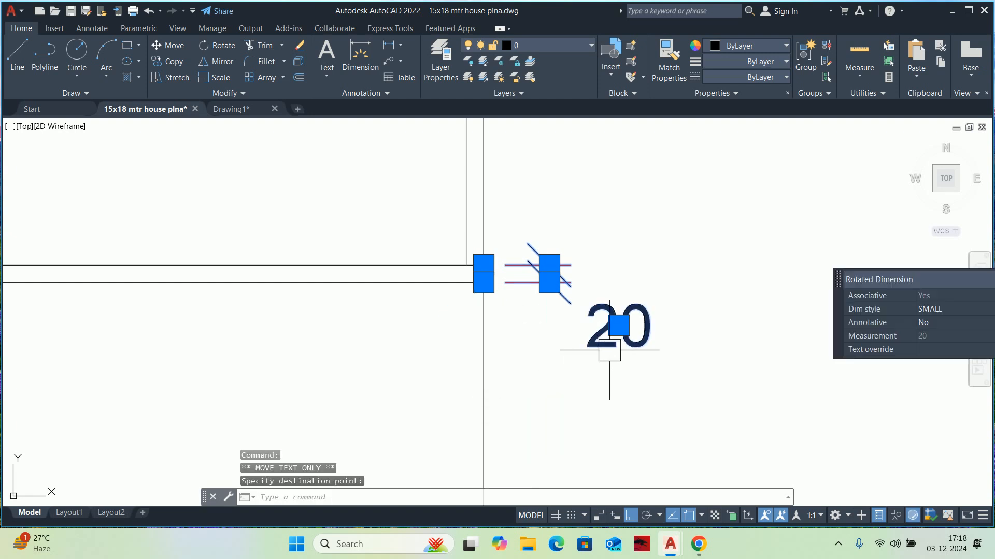
mouse_move(620, 331)
left_click(655, 382)
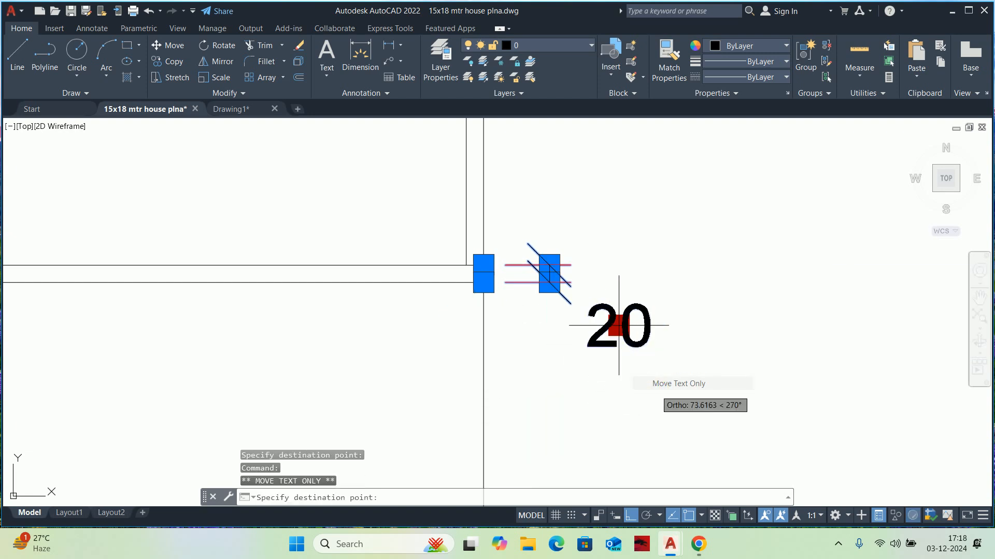
key("Escape")
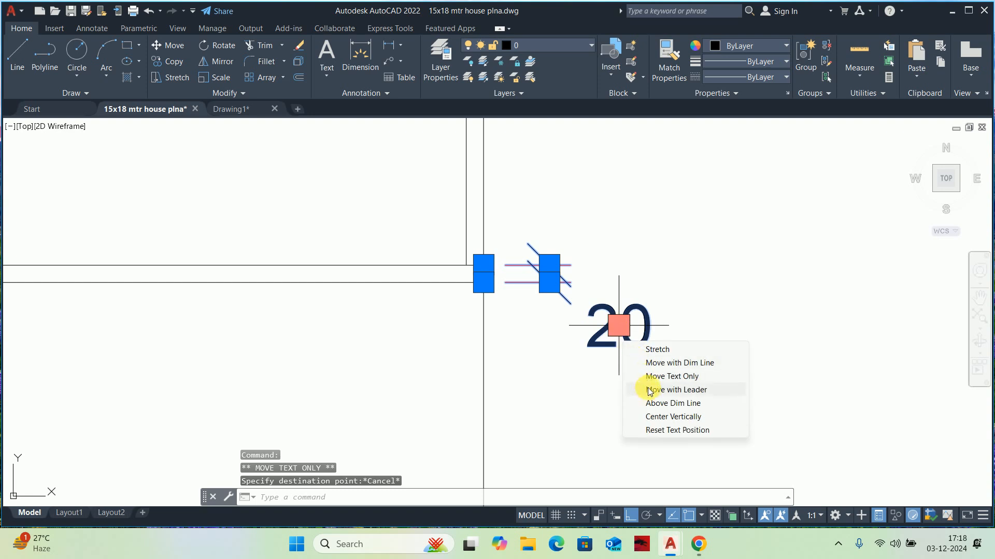
Move the bottom panel dimension's text with a leader to just right of and below the dimension line
left_click(644, 390)
scroll(556, 329, "up", 2)
left_click(556, 328)
scroll(555, 328, "down", 2)
key("Escape")
scroll(523, 317, "down", 4)
key("Escape")
Continue the vertical dimension chain up from the bottom panel to the underside and top of the right wall cabinet's shelf
middle_click_drag(497, 305, 516, 384)
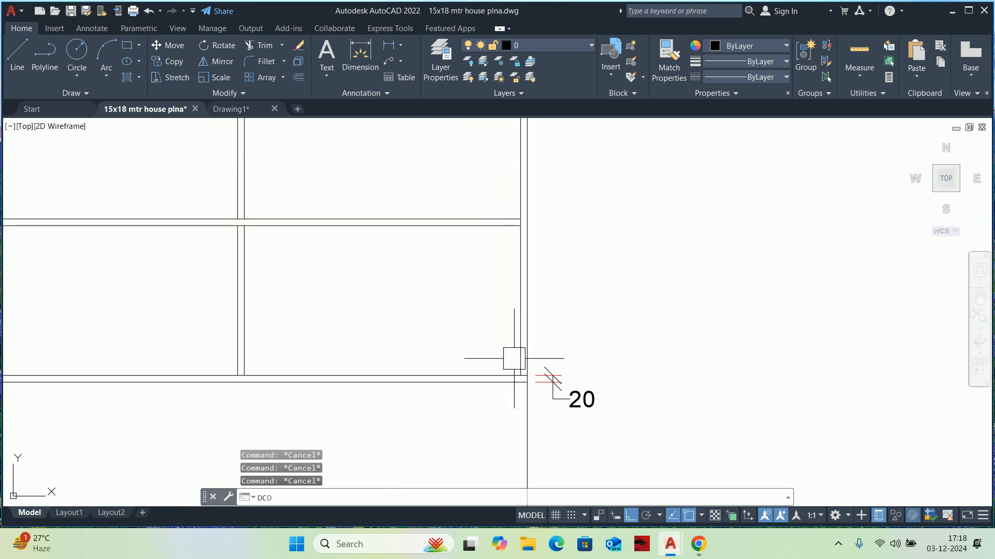
key("Return")
scroll(505, 200, "up", 2)
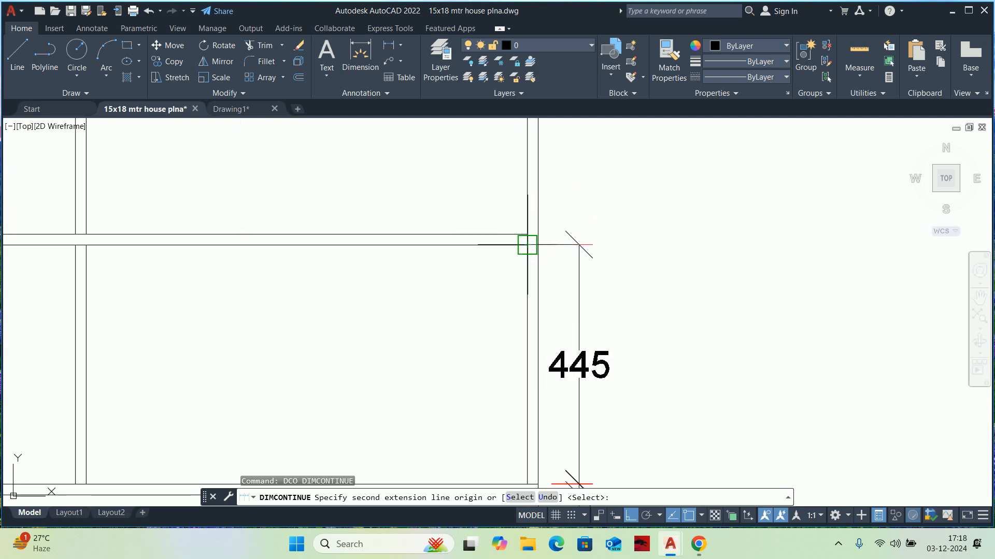
left_click(527, 245)
left_click(527, 231)
scroll(524, 152, "down", 3)
middle_click_drag(525, 151, 527, 387)
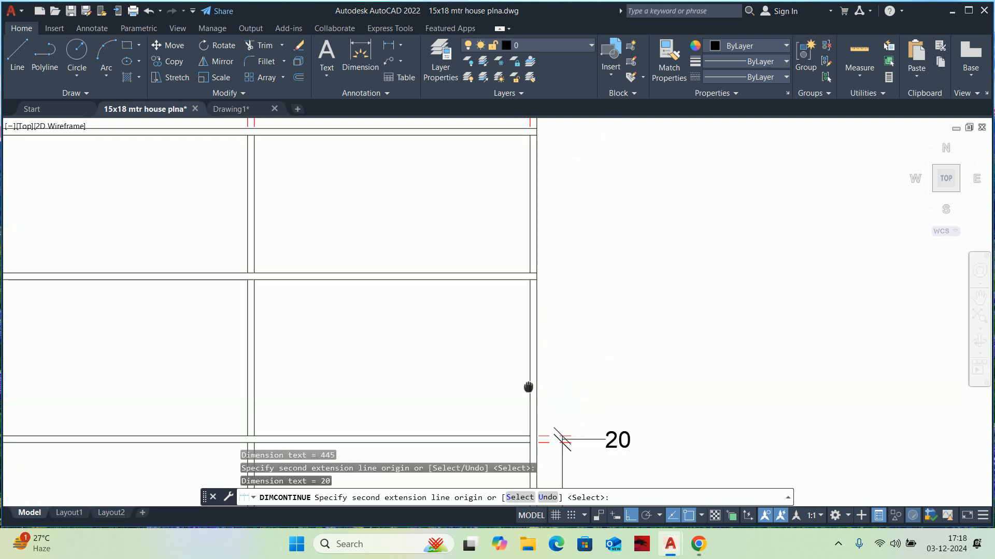
Continue the dimension chain up across the panel between the wall and upper cabinets and on to the upper cabinets' top panel
scroll(529, 277, "up", 4)
left_click(526, 274)
scroll(527, 204, "down", 2)
middle_click_drag(527, 204, 518, 404)
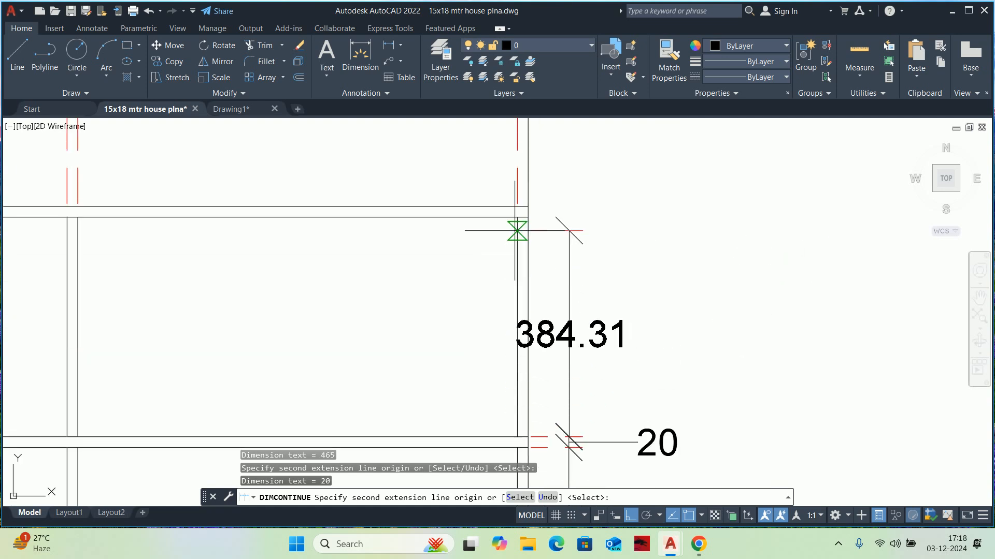
left_click(517, 218)
scroll(528, 207, "down", 6)
key("Escape")
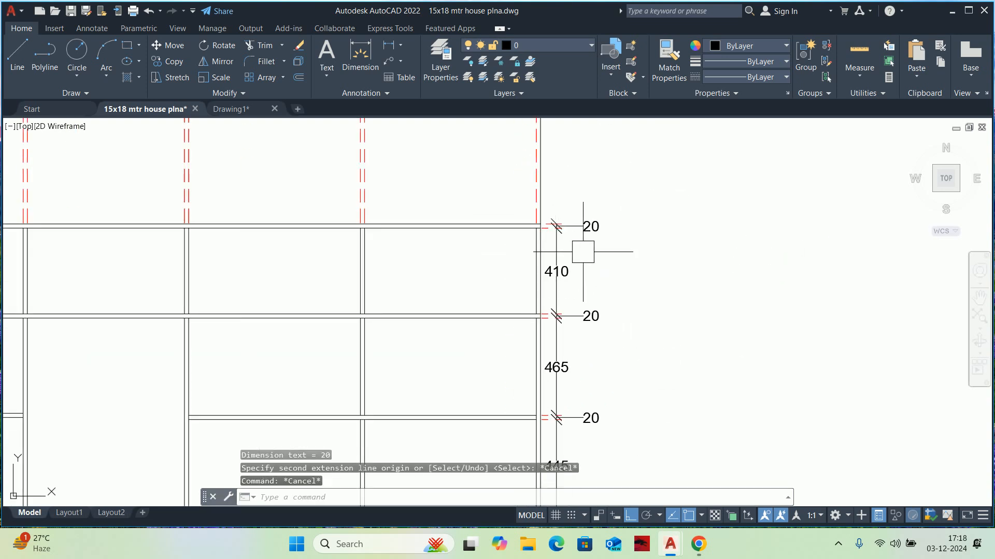
middle_click_drag(522, 277, 653, 292)
key("Escape")
key("Escape")
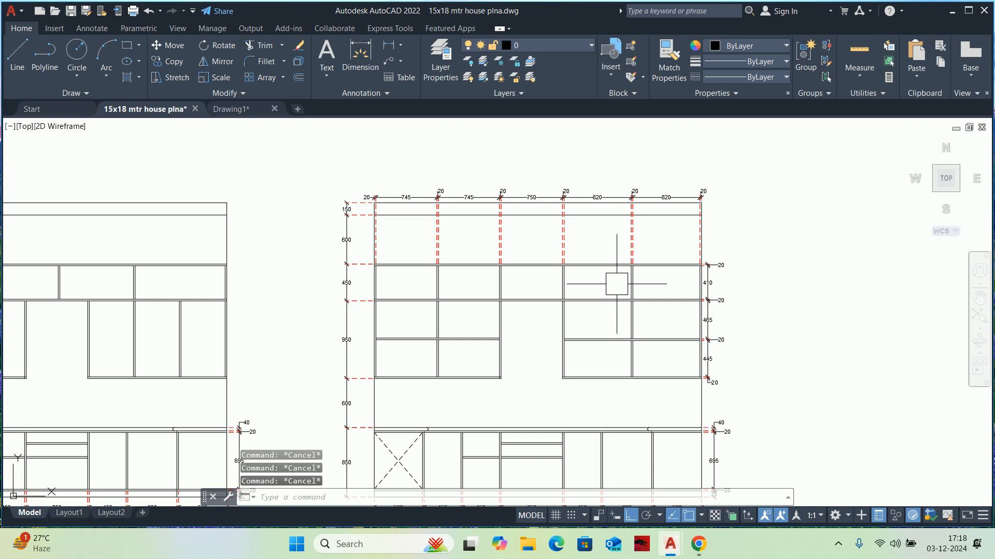
Examine the finished dimensions on the copied elevation and compare both elevations with the kitchen plans above
scroll(707, 262, "up", 2)
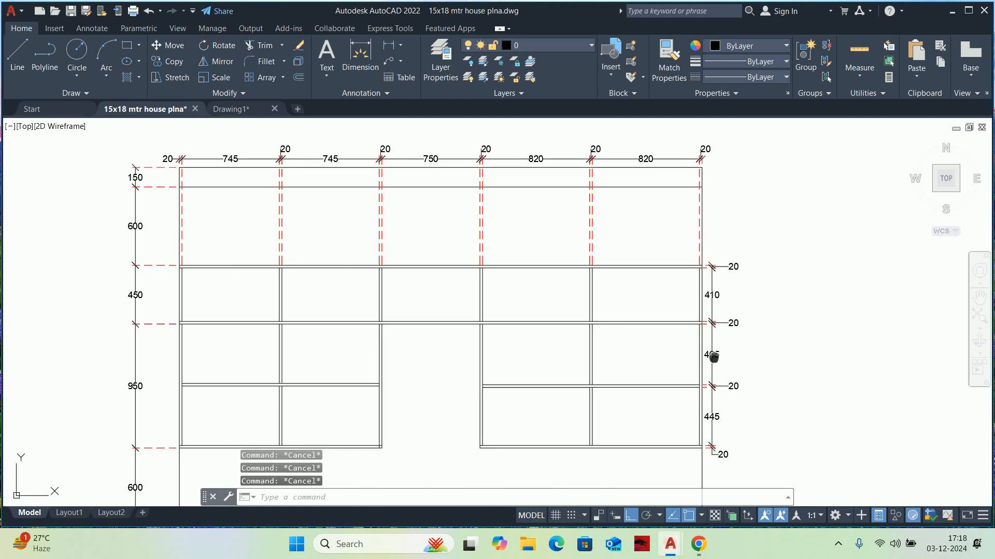
scroll(688, 312, "down", 4)
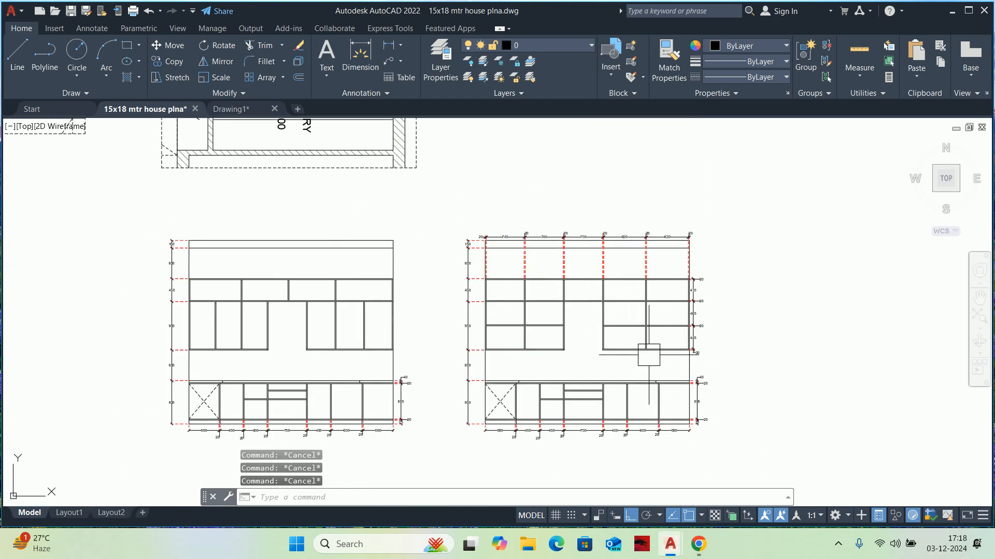
scroll(634, 354, "up", 2)
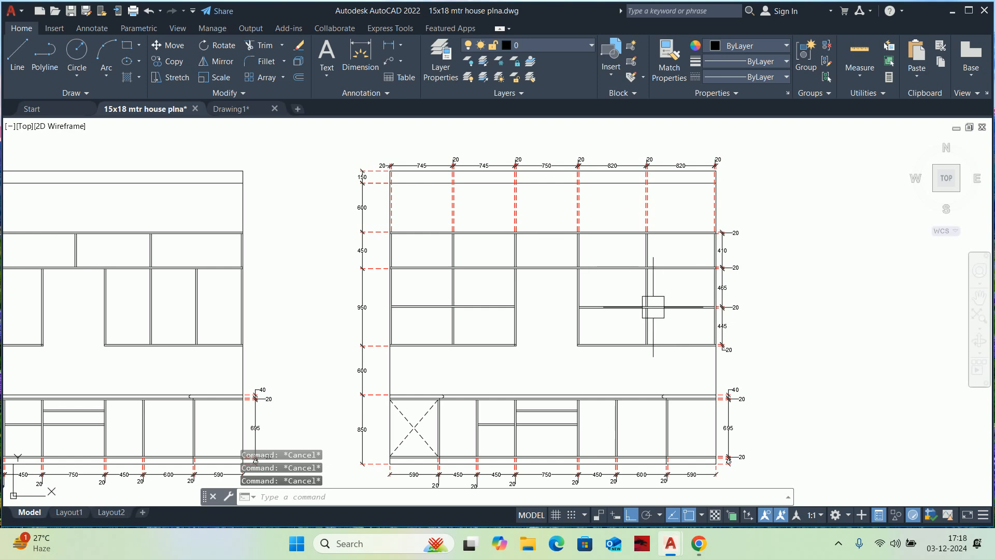
middle_click_drag(652, 306, 664, 315)
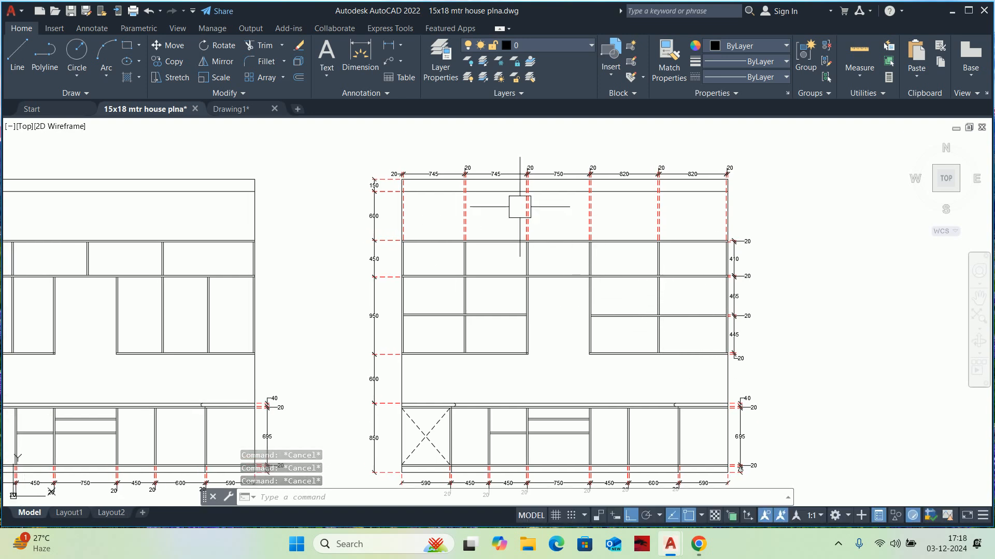
middle_click_drag(720, 276, 722, 259)
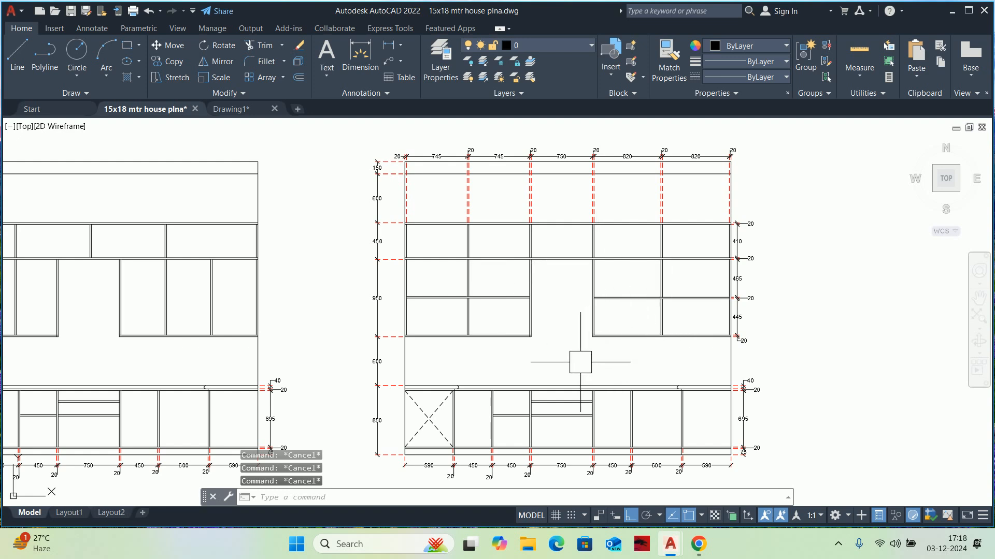
scroll(560, 327, "down", 4)
middle_click_drag(350, 165, 431, 329)
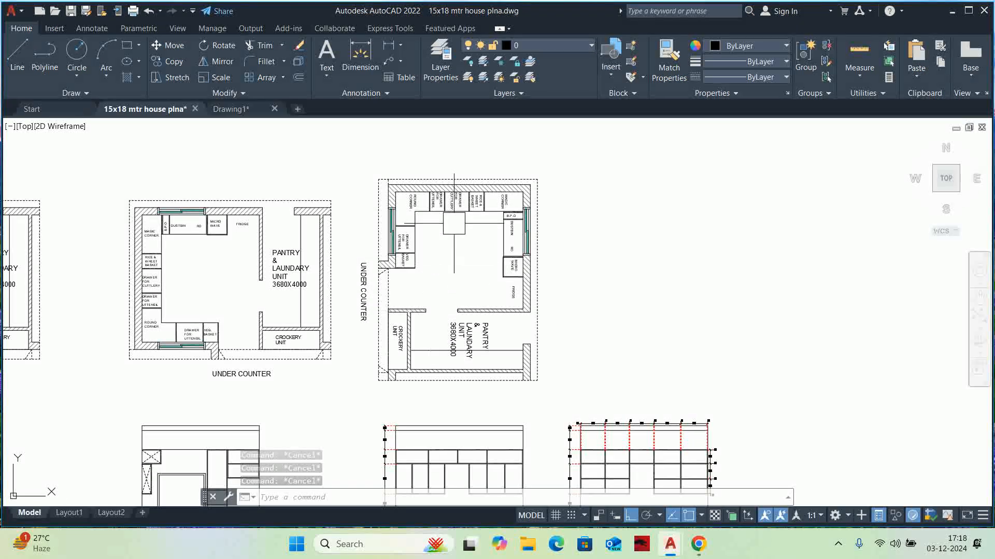
scroll(449, 240, "up", 4)
scroll(534, 243, "down", 4)
middle_click_drag(584, 307, 538, 260)
scroll(642, 443, "up", 2)
middle_click_drag(646, 440, 606, 305)
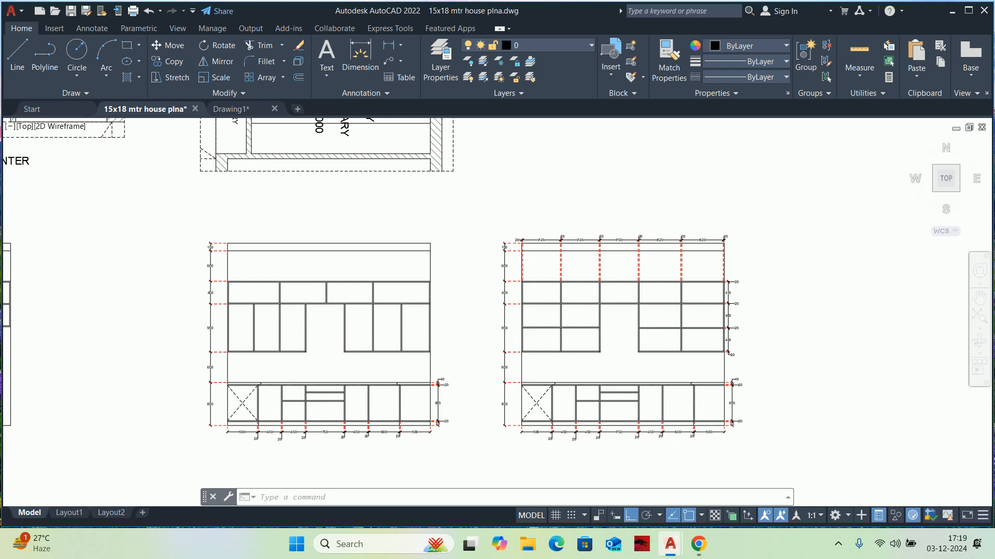
scroll(512, 326, "down", 4)
scroll(512, 327, "up", 2)
scroll(559, 324, "up", 2)
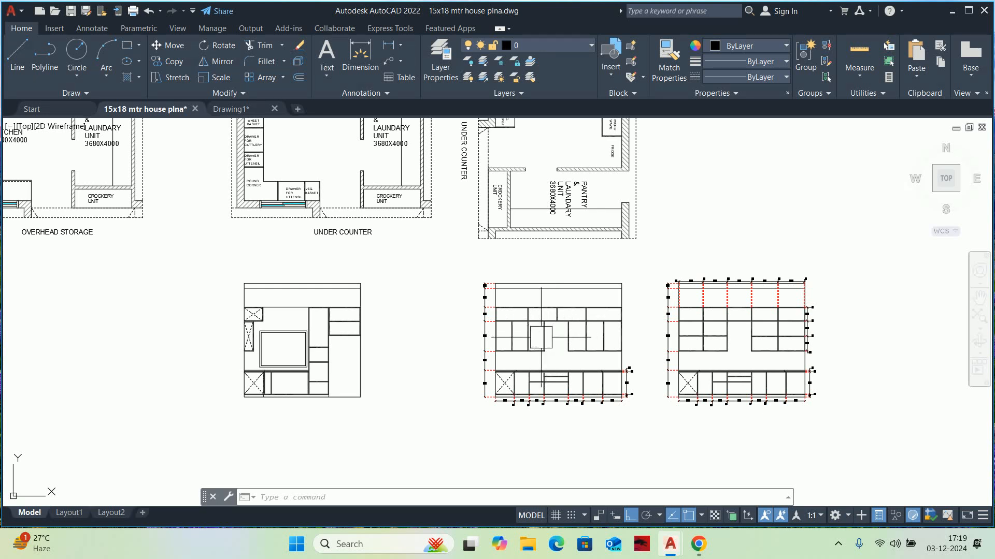
scroll(539, 342, "up", 3)
type("l")
key("Return")
scroll(477, 304, "up", 5)
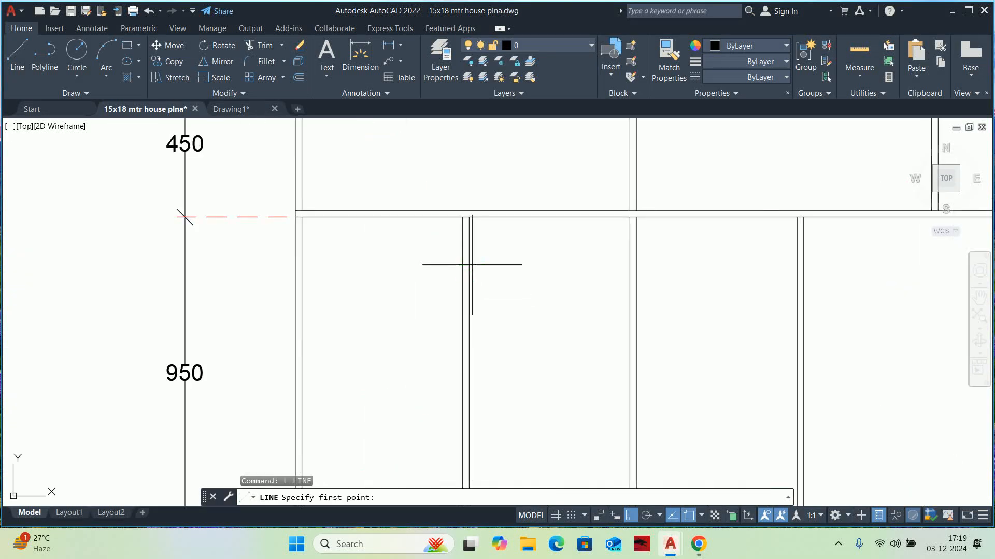
left_click(463, 217)
scroll(411, 295, "down", 4)
key("Escape")
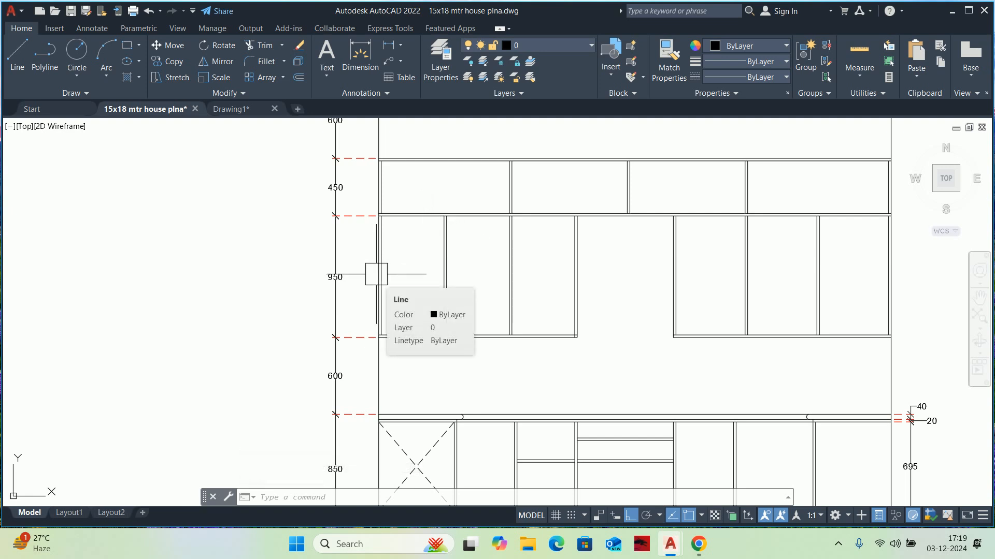
Draw the first wall cabinet door's opening lines from its top right corner to the left side's midpoint and down to the bottom right corner
type("l")
key("Return")
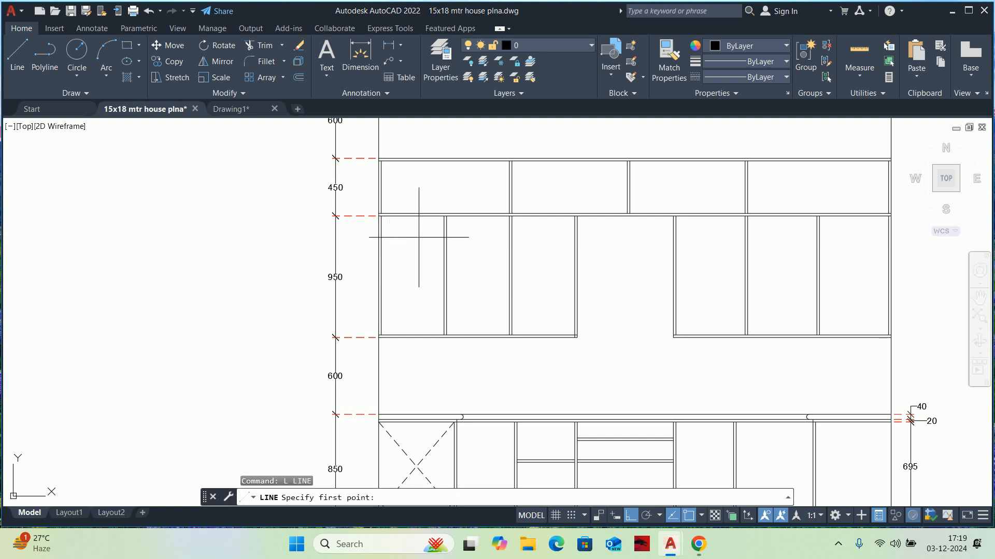
scroll(435, 223, "up", 2)
scroll(435, 223, "up", 2)
left_click(455, 204)
scroll(424, 230, "down", 2)
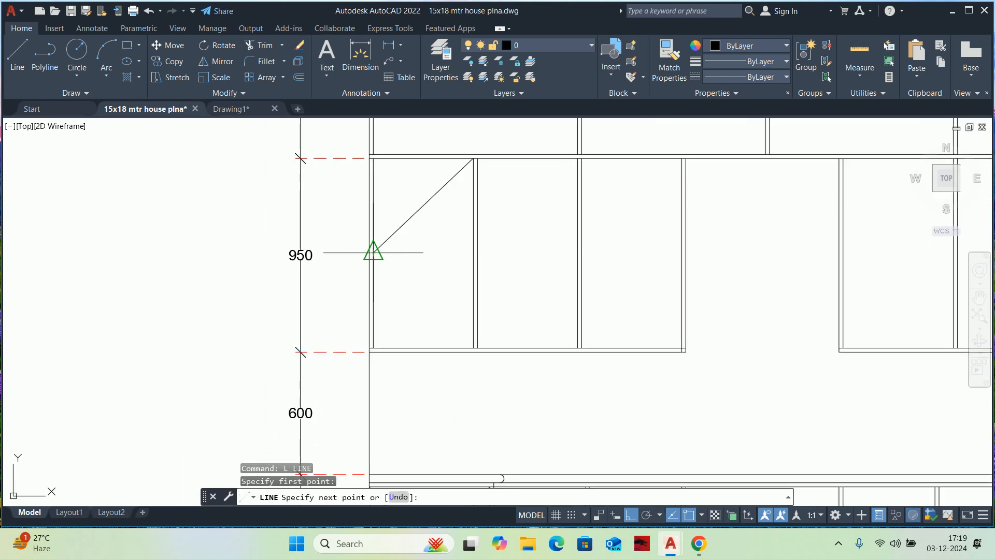
left_click(386, 258)
scroll(477, 349, "up", 3)
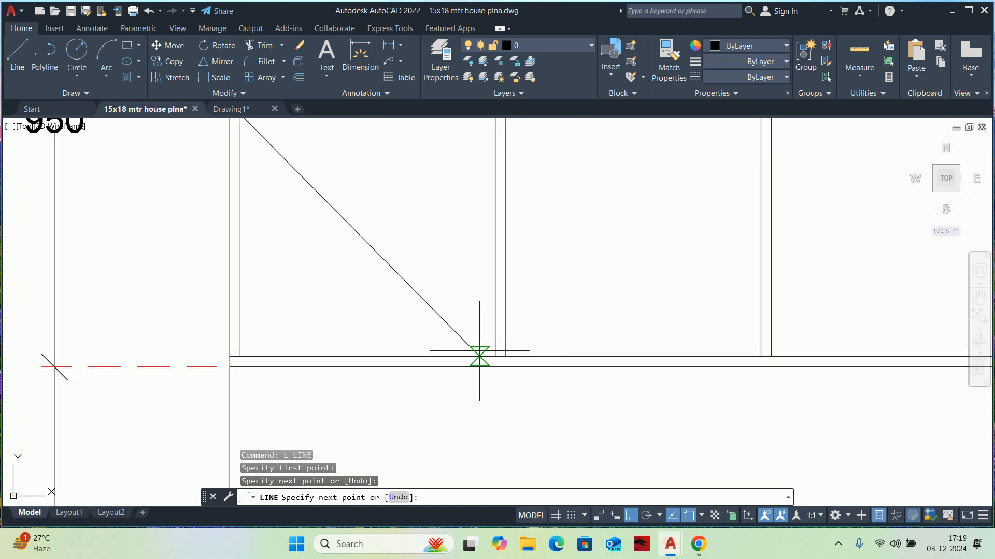
left_click(495, 357)
key("Escape")
key("Escape")
key("Escape")
Match the properties of the dashed diagonal in the base cabinet's crossed bay onto both door opening lines
scroll(435, 313, "down", 4)
type("MA")
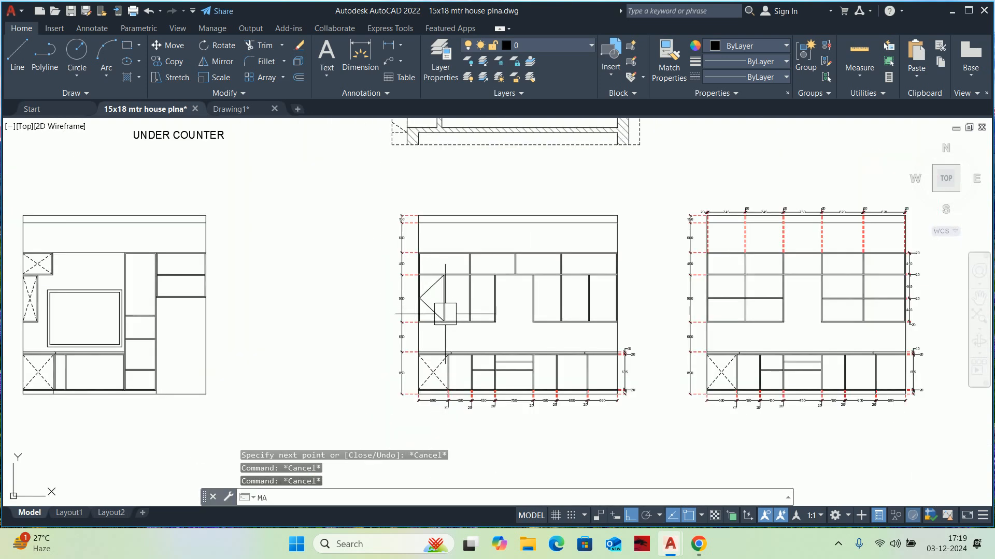
key("Return")
scroll(406, 368, "up", 4)
left_click(466, 363)
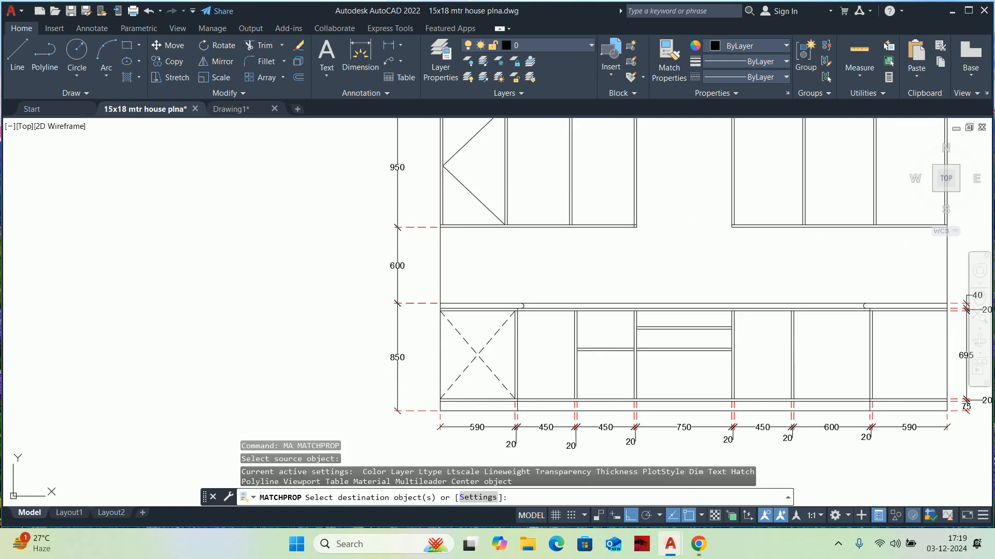
scroll(460, 318, "up", 4)
left_click(486, 272)
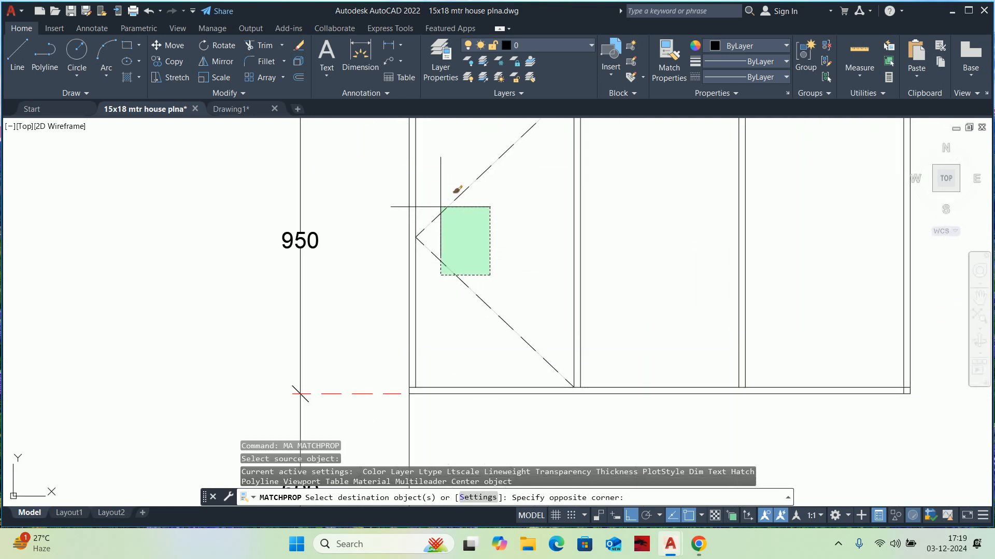
left_click(389, 149)
scroll(413, 287, "down", 3)
key("Escape")
key("Escape")
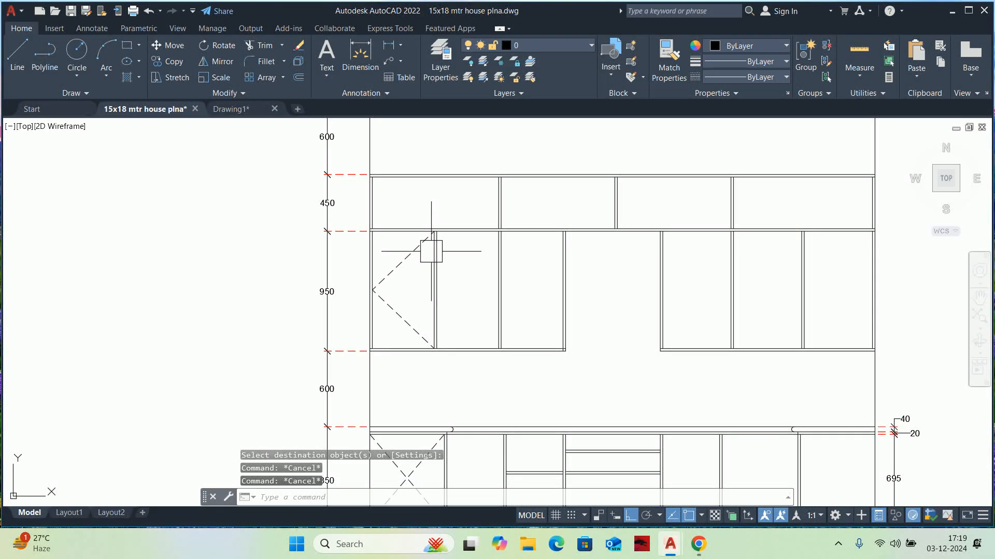
Draw the second wall cabinet door's opening lines from its top left corner to the right side's midpoint and down to the bottom left corner
scroll(431, 251, "up", 4)
key("Escape")
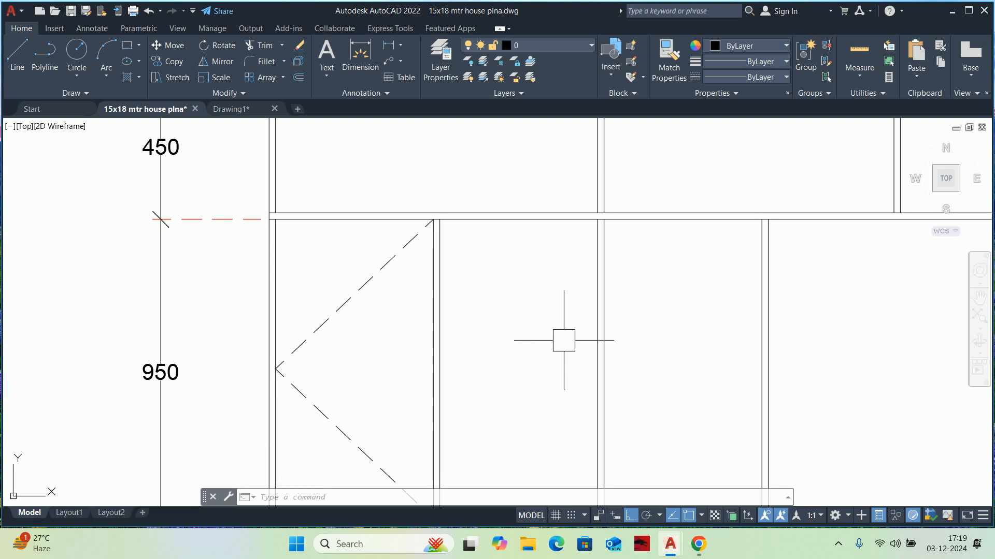
key("Return")
scroll(456, 216, "up", 2)
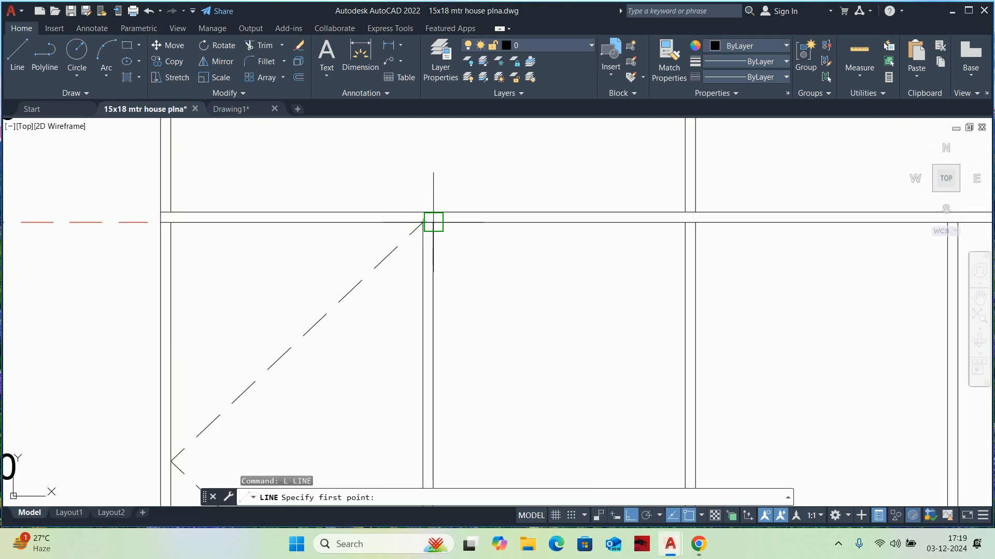
left_click(424, 222)
scroll(535, 342, "down", 4)
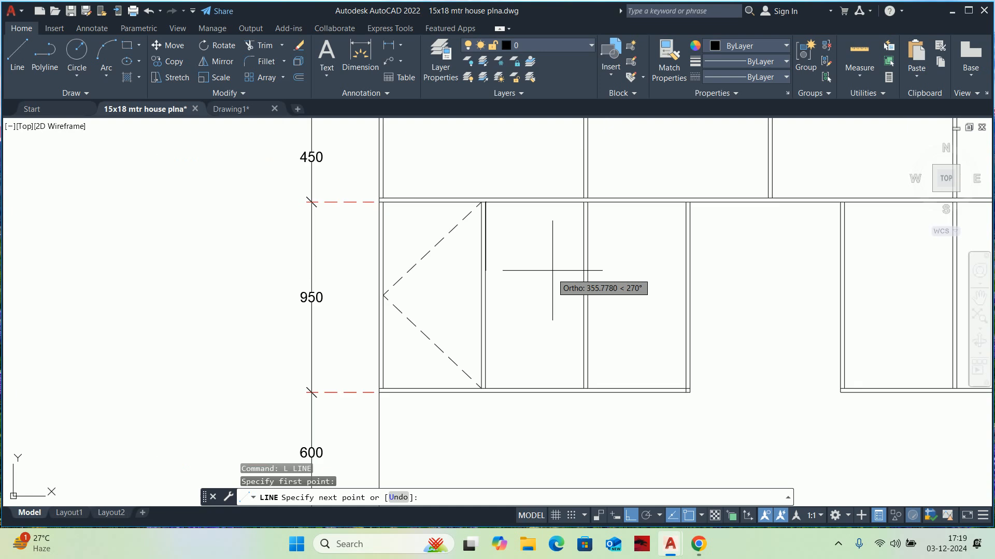
left_click(583, 294)
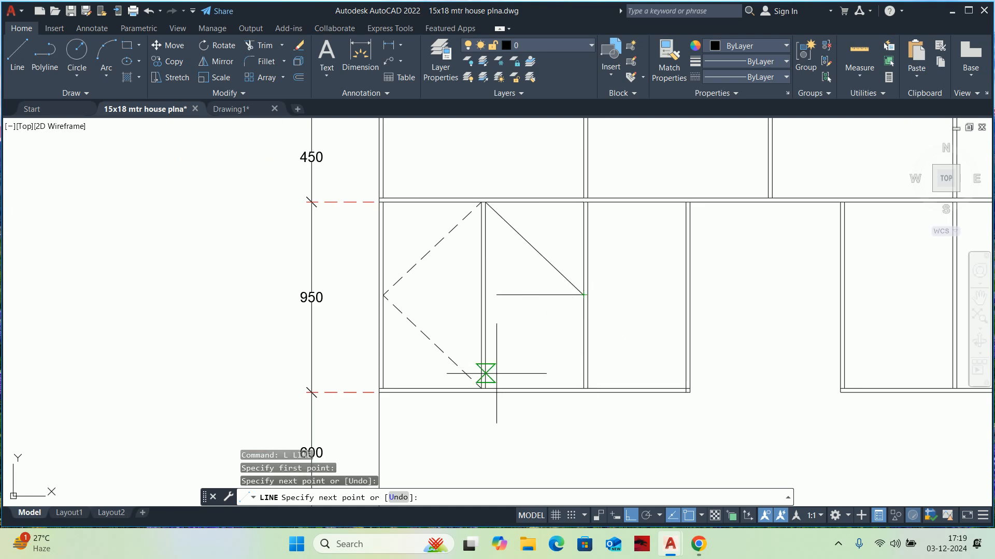
left_click(485, 389)
key("Escape")
middle_click_drag(570, 341, 491, 369)
key("Return")
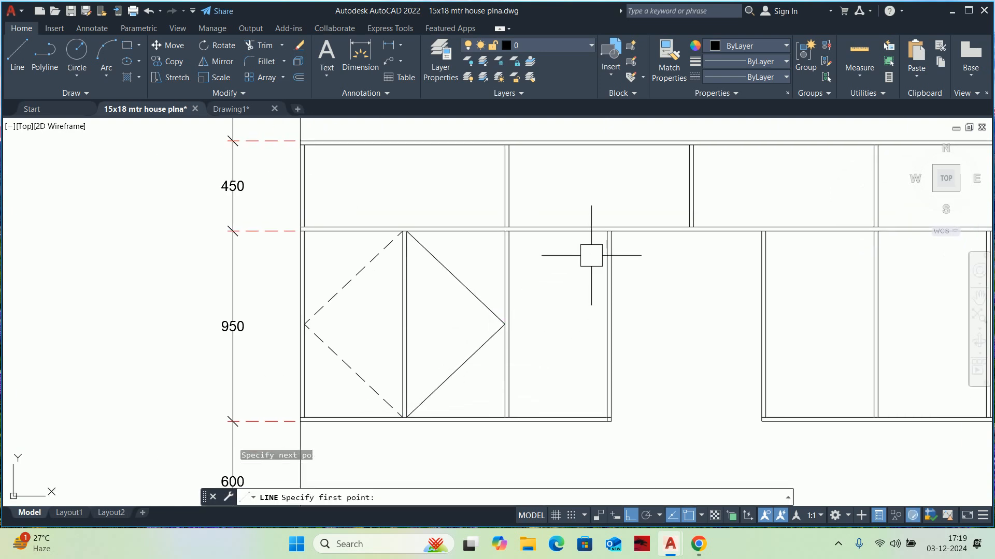
Draw the third wall cabinet door's opening lines from its top right corner to the left side's midpoint and down to the bottom right corner
left_click(607, 231)
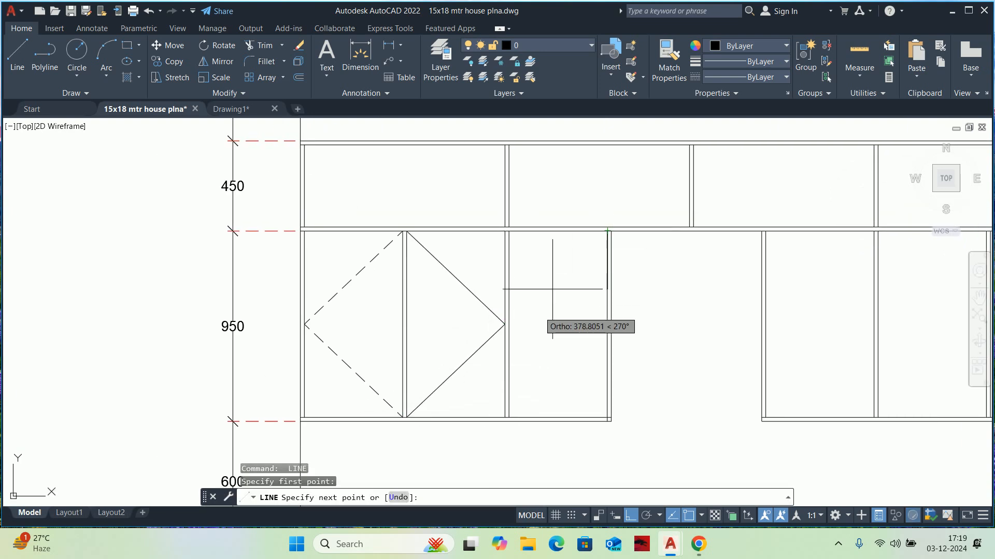
left_click(508, 324)
left_click(607, 420)
key("Escape")
key("Escape")
key("Escape")
Draw the fourth wall cabinet door's opening lines, past the open gap, from its top left corner via the right side's midpoint to the bottom left corner
middle_click_drag(533, 348, 305, 342)
middle_click_drag(526, 315, 349, 273)
type("l")
key("Return")
scroll(357, 232, "up", 4)
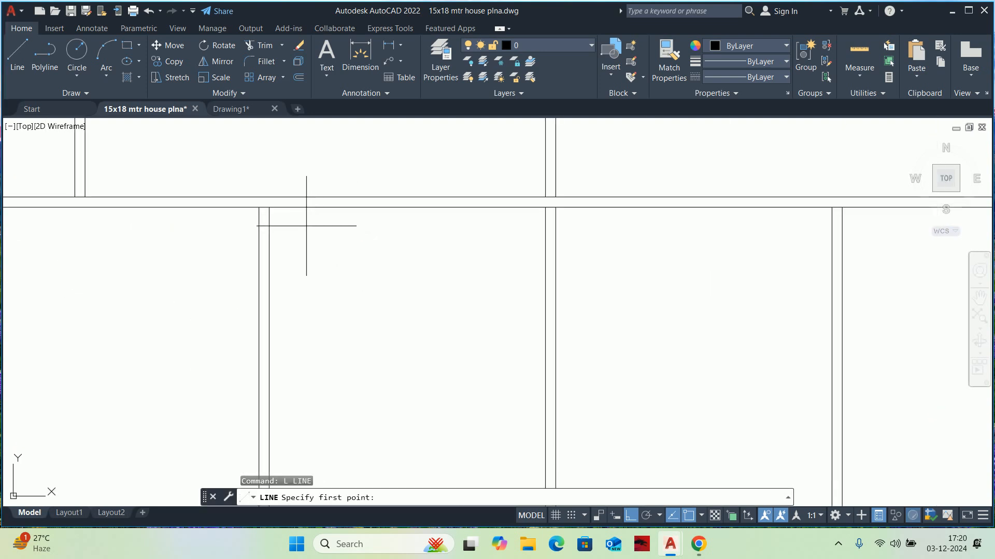
left_click(269, 207)
scroll(466, 342, "down", 4)
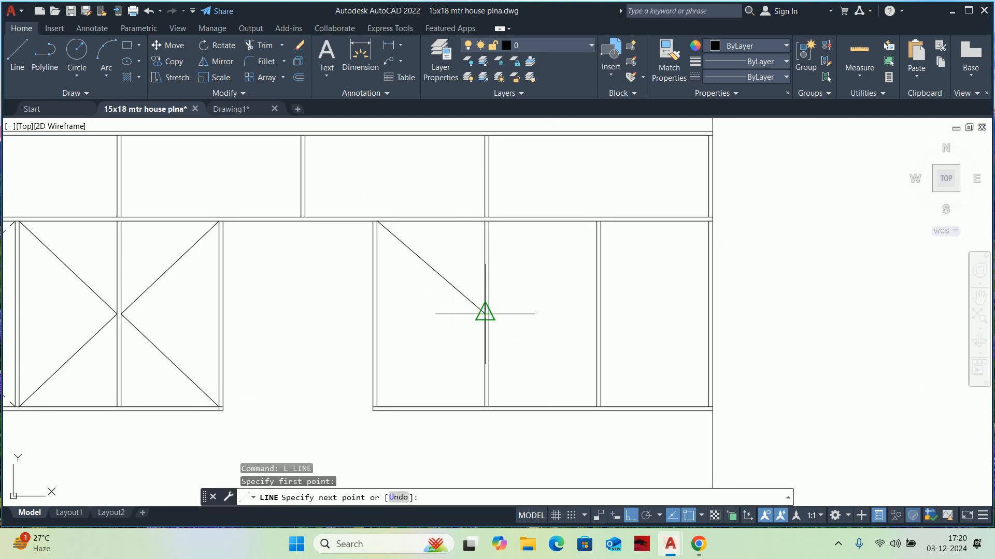
left_click(486, 314)
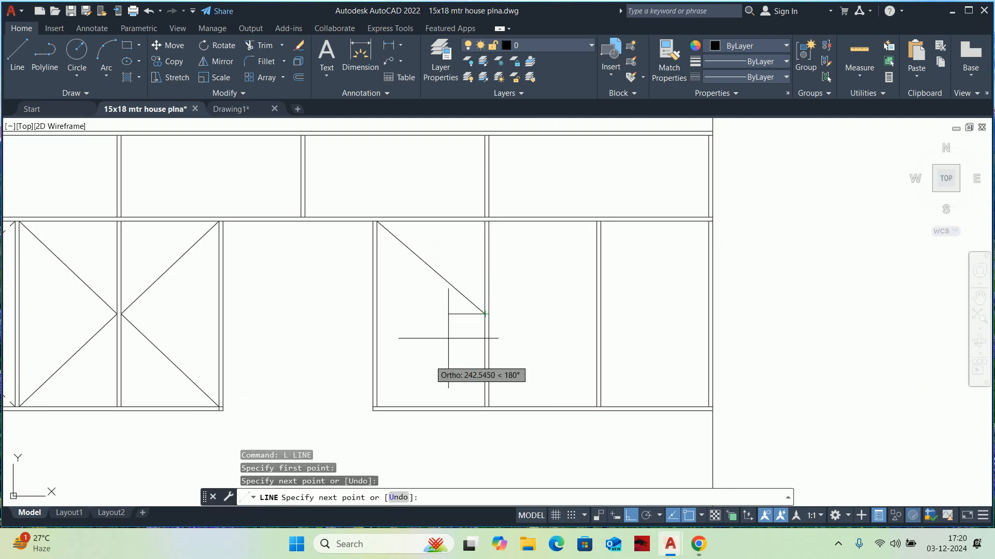
left_click(377, 407)
key("Escape")
Draw the fifth wall cabinet door's opening lines from its top right corner to the left side's midpoint and down to the bottom right corner
key("Return")
left_click(596, 221)
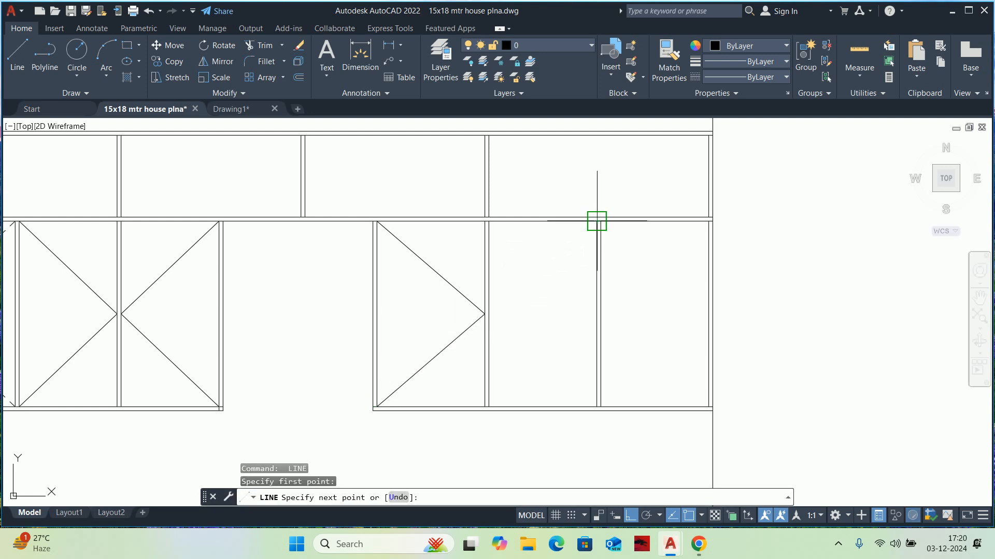
left_click(489, 313)
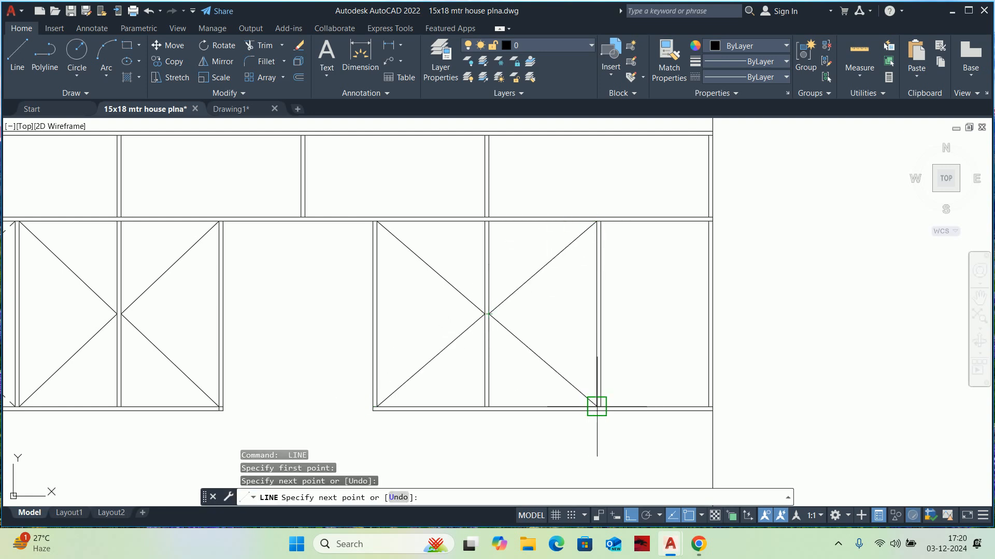
left_click(597, 407)
key("Escape")
key("Escape")
Draw the last wall cabinet door's opening lines from its bottom left corner to the right side's midpoint and up to the top left corner
key("Return")
scroll(597, 407, "up", 4)
left_click(597, 407)
scroll(674, 358, "down", 4)
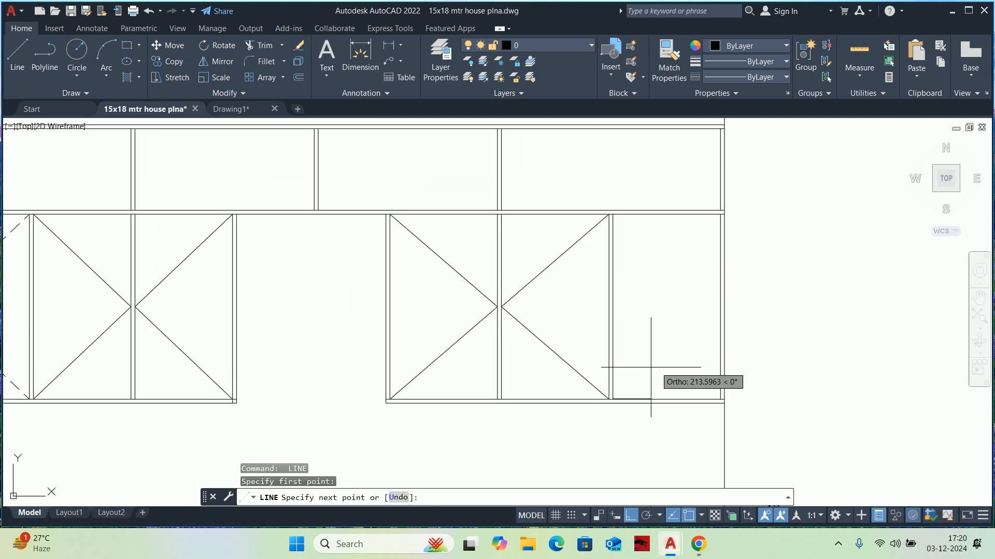
left_click(720, 307)
left_click(613, 214)
key("Escape")
key("Escape")
key("Escape")
Match the first wall cabinet door's dashed line properties onto the opening lines of the other five wall cabinet doors
type("MA")
key("Return")
scroll(231, 303, "down", 2)
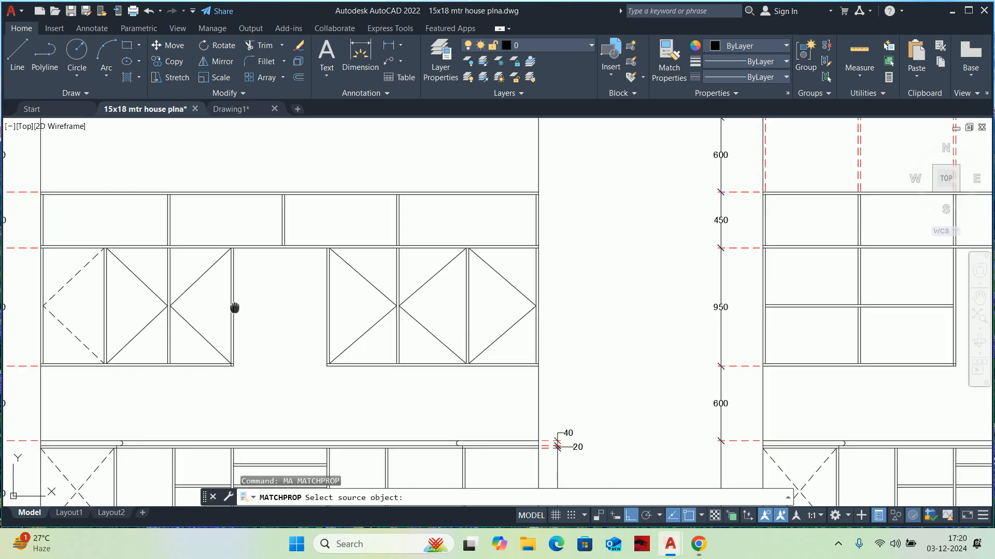
left_click(306, 311)
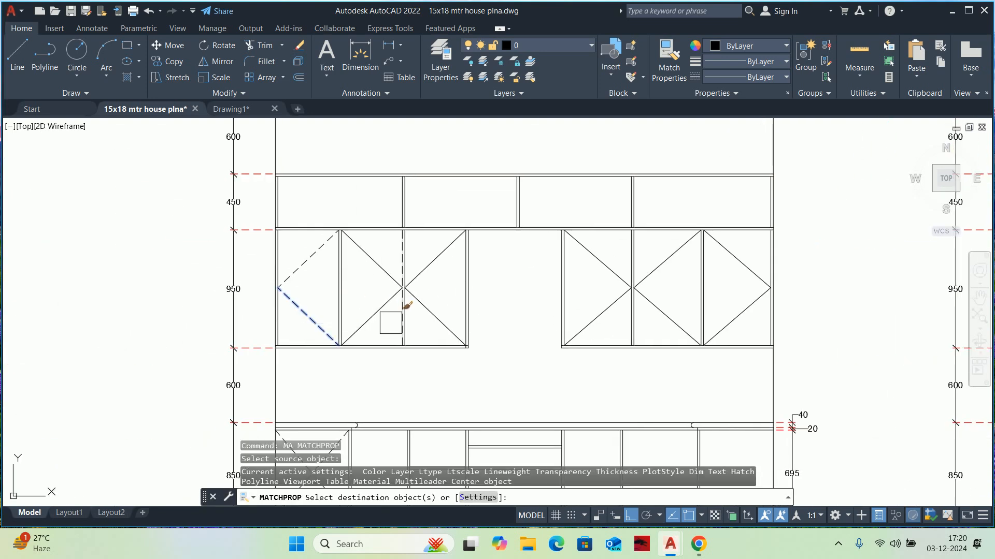
left_click(386, 323)
left_click(365, 248)
left_click(443, 268)
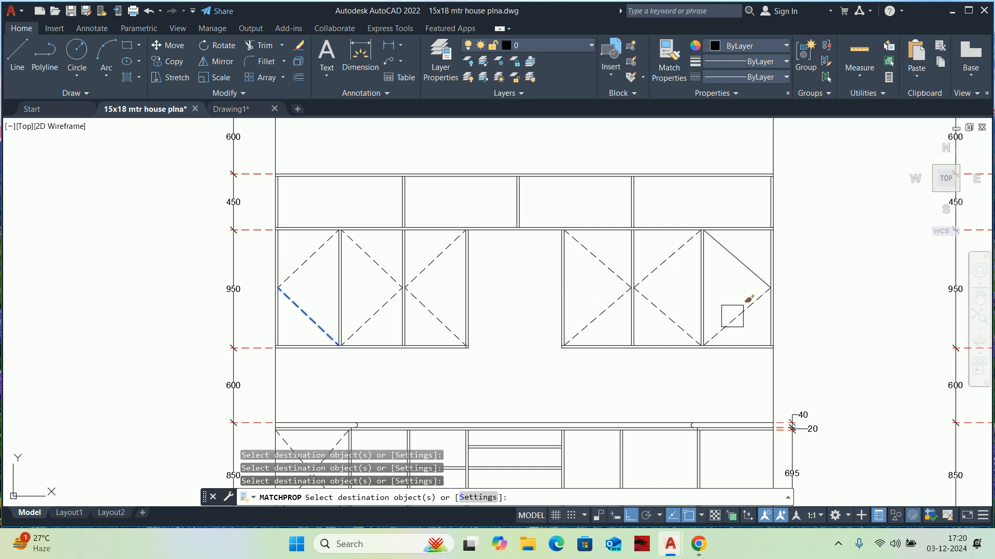
key("Return")
scroll(680, 284, "down", 2)
middle_click_drag(680, 284, 649, 306)
key("Escape")
key("Escape")
key("Escape")
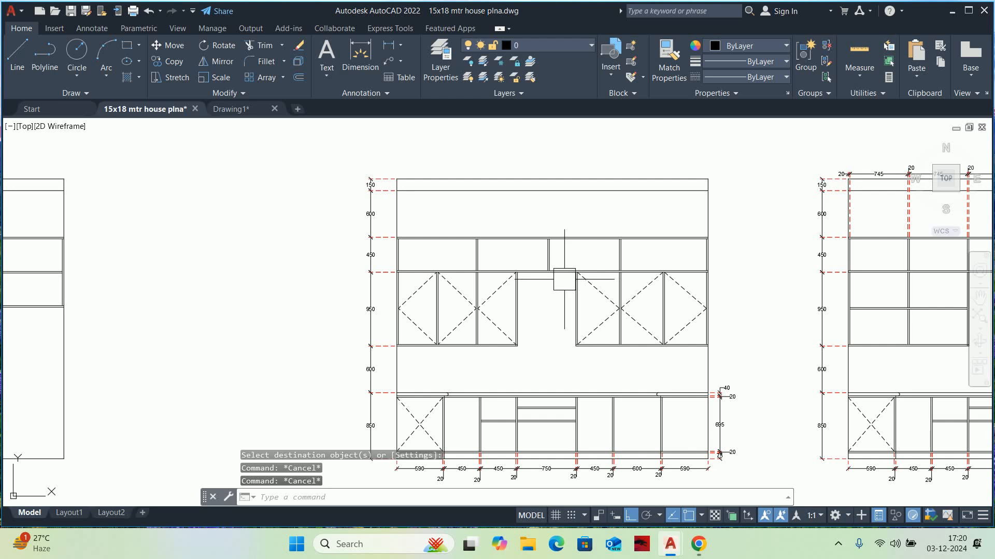
Draw the first upper loft cabinet's opening lines from its bottom left corner to the top edge's midpoint and down to the bottom right corner
scroll(435, 267, "up", 2)
middle_click_drag(419, 258, 420, 291)
type("l")
key("Return")
scroll(394, 301, "up", 2)
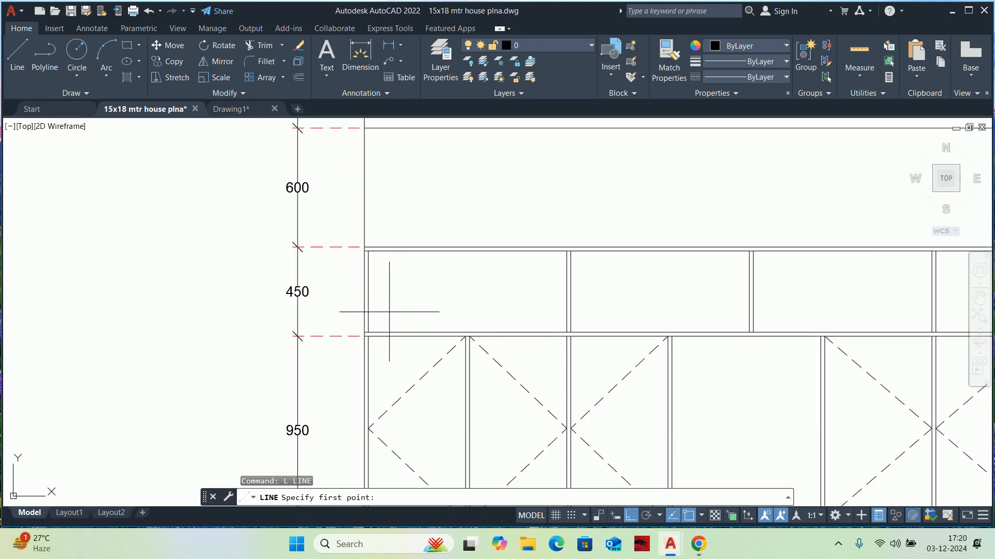
scroll(369, 337, "up", 2)
left_click(367, 335)
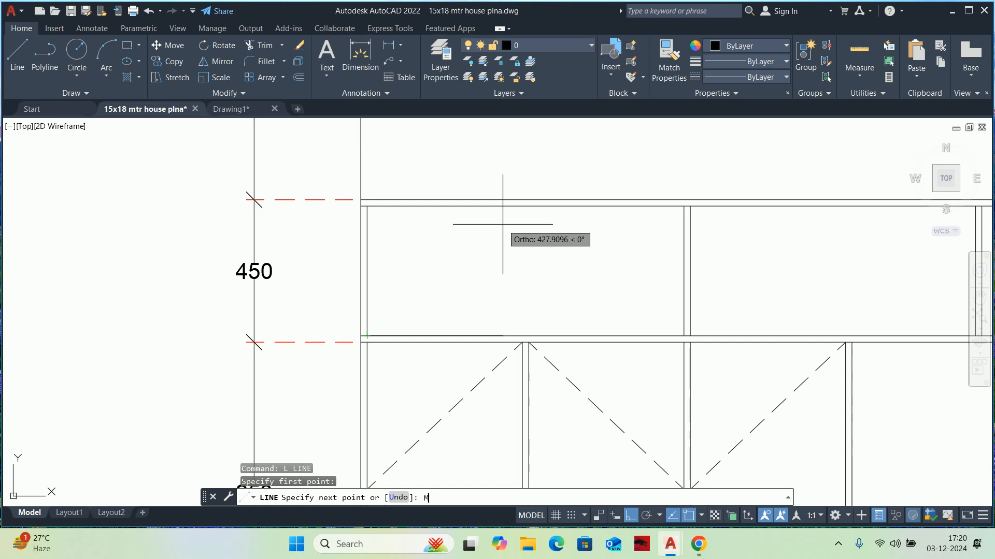
key("Return")
left_click(367, 206)
left_click(683, 205)
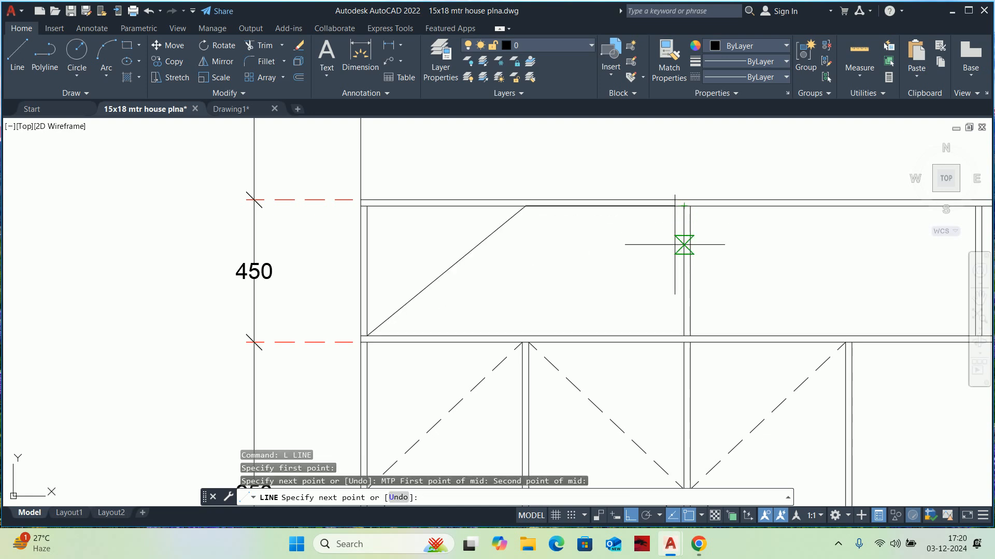
left_click(684, 335)
key("Escape")
Draw the second upper loft cabinet's opening lines from its bottom left corner to the top edge's midpoint and down to the bottom right corner
middle_click_drag(682, 329, 438, 346)
key("Return")
left_click(421, 371)
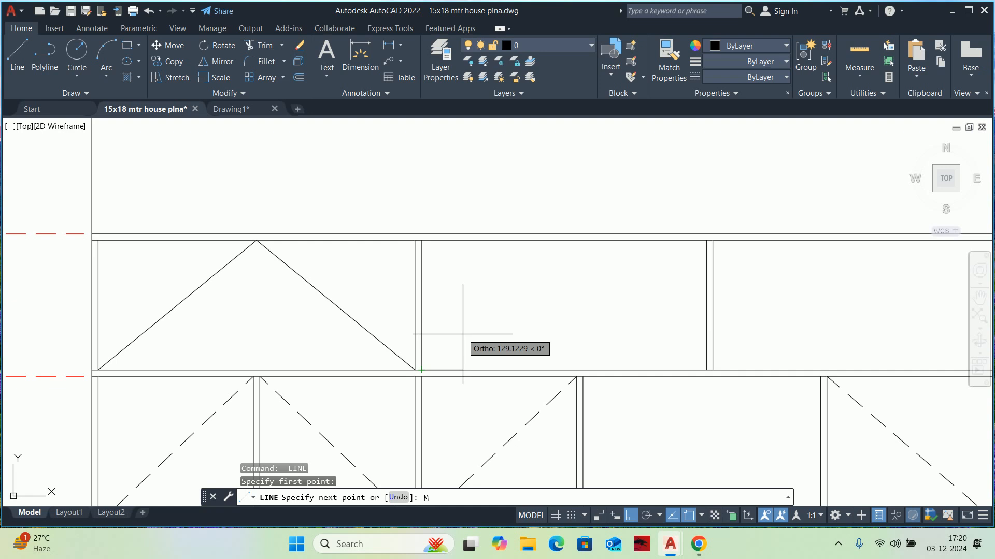
key("Return")
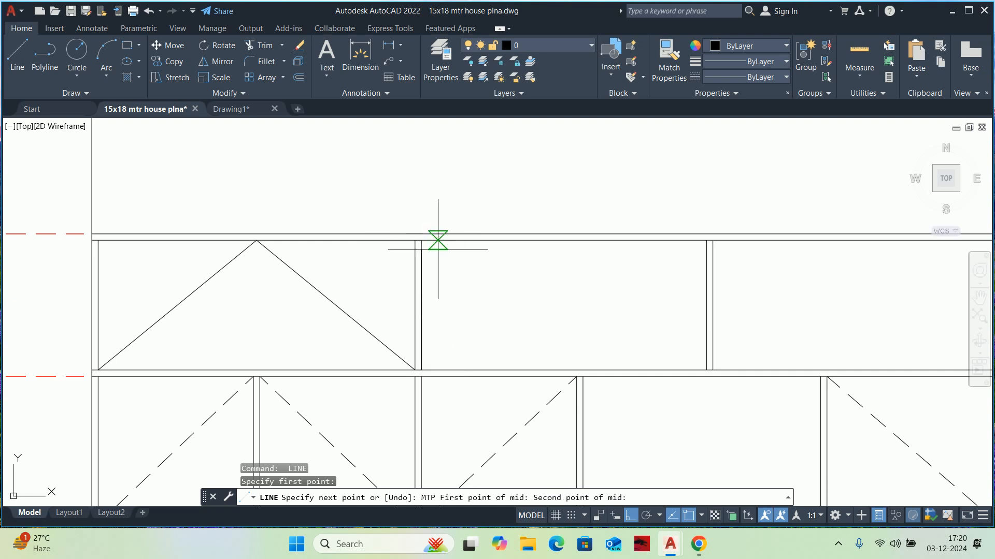
left_click(706, 239)
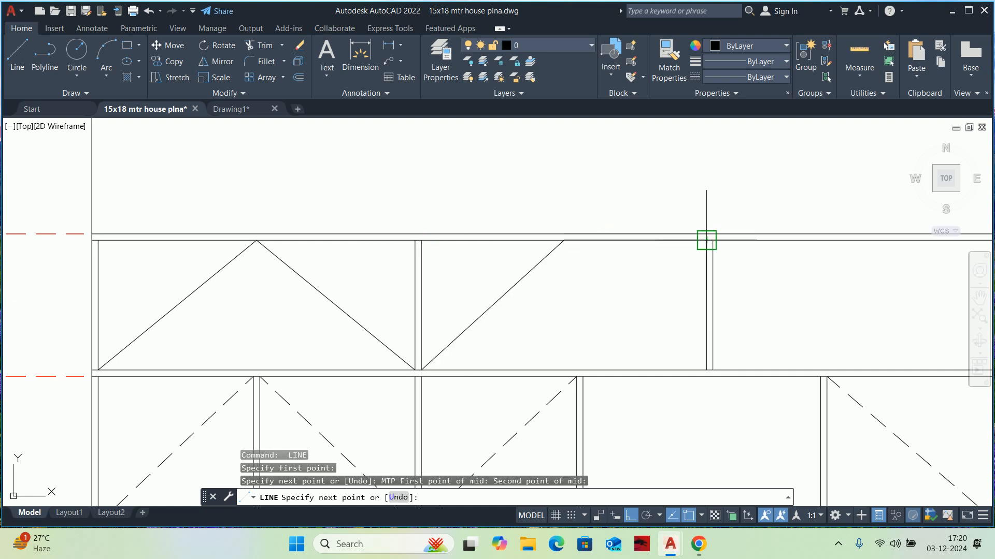
left_click(706, 369)
key("Escape")
Mirror the second loft cabinet's opening lines into the third loft cabinet about the middle of the divider between them, keeping the originals
middle_click_drag(697, 353, 447, 316)
key("Return")
key("Escape")
key("Escape")
scroll(335, 324, "down", 2)
type("mi")
key("Return")
left_click(395, 307)
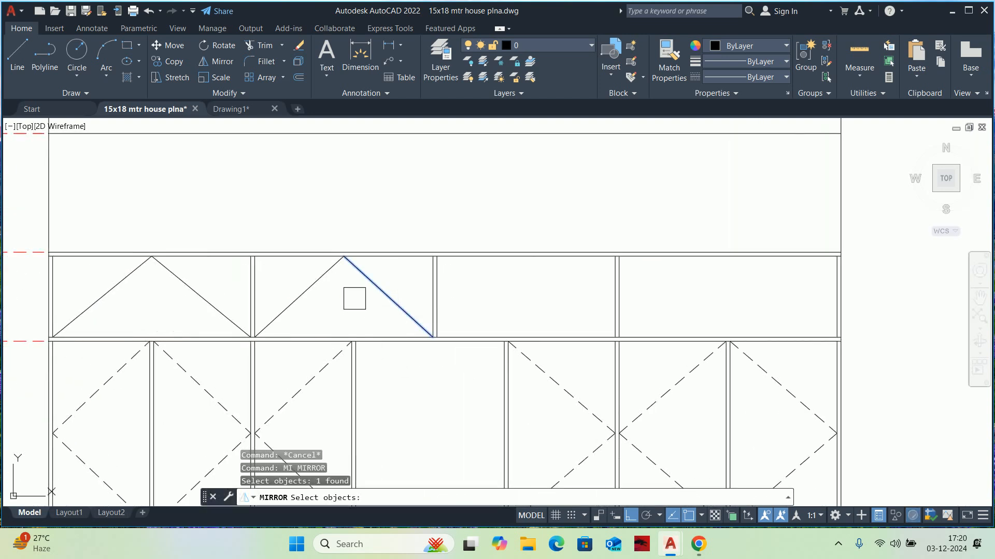
left_click(297, 280)
key("Return")
scroll(431, 304, "up", 4)
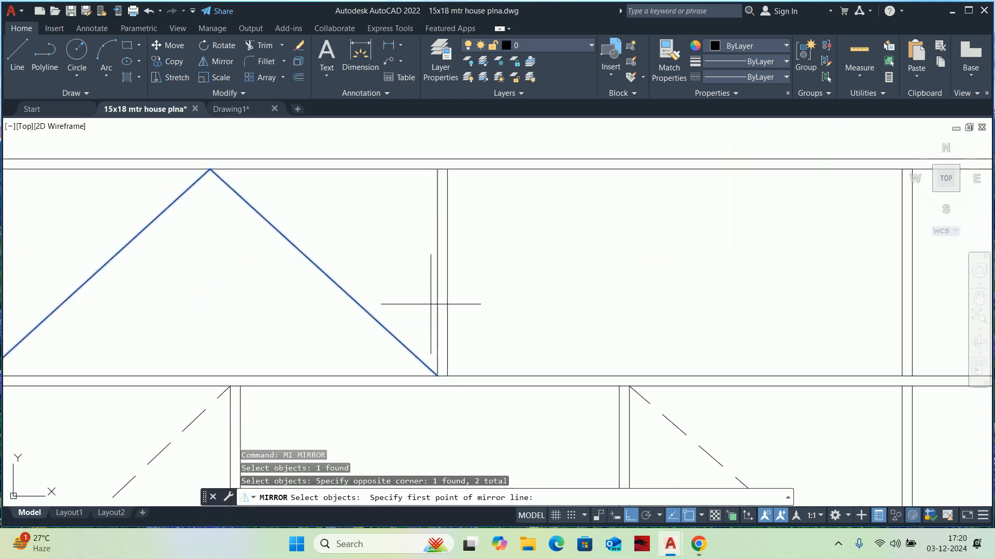
scroll(441, 174, "up", 5)
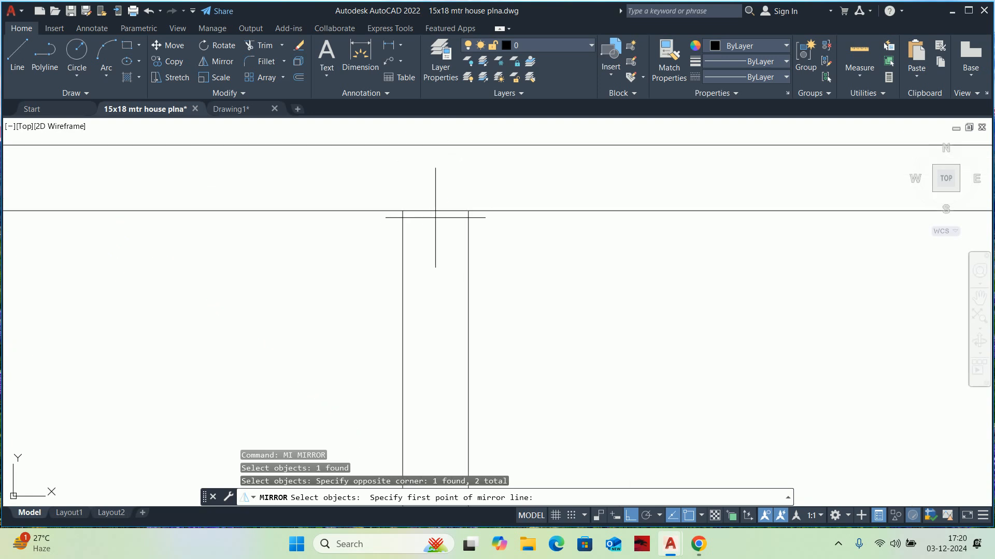
middle_click_drag(436, 219, 422, 285)
type("mtp")
key("Return")
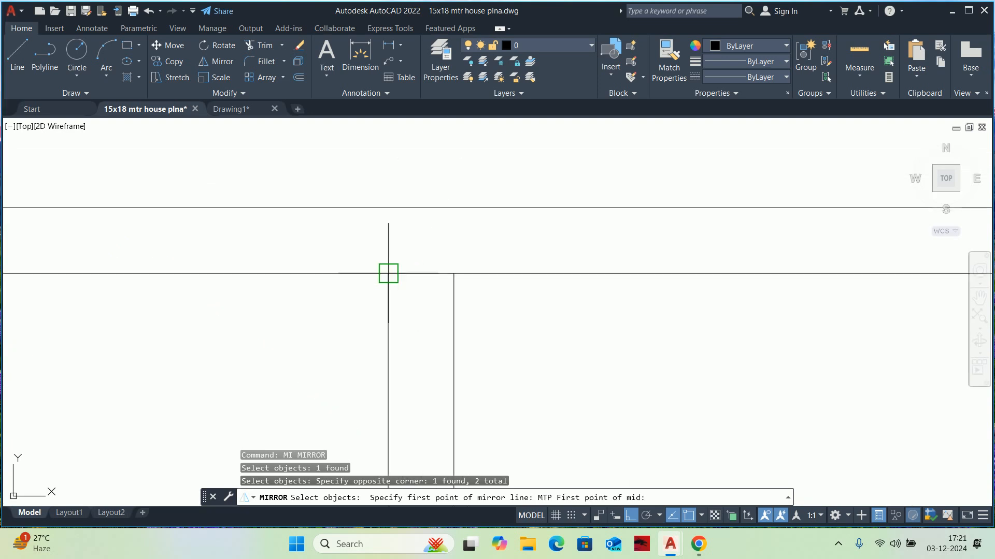
left_click(410, 271)
scroll(423, 218, "down", 5)
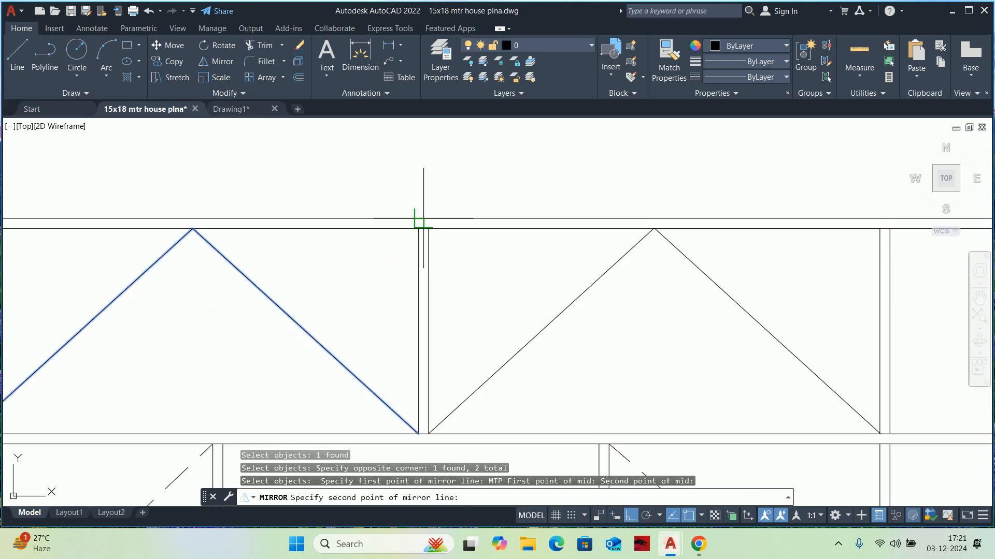
left_click(422, 178)
key("Return")
key("Escape")
key("Escape")
Draw the fourth upper loft cabinet's opening lines from its bottom left corner to the top edge's midpoint and down to the bottom right corner
scroll(431, 192, "down", 3)
middle_click_drag(452, 210, 304, 235)
middle_click_drag(496, 273, 308, 278)
type("l")
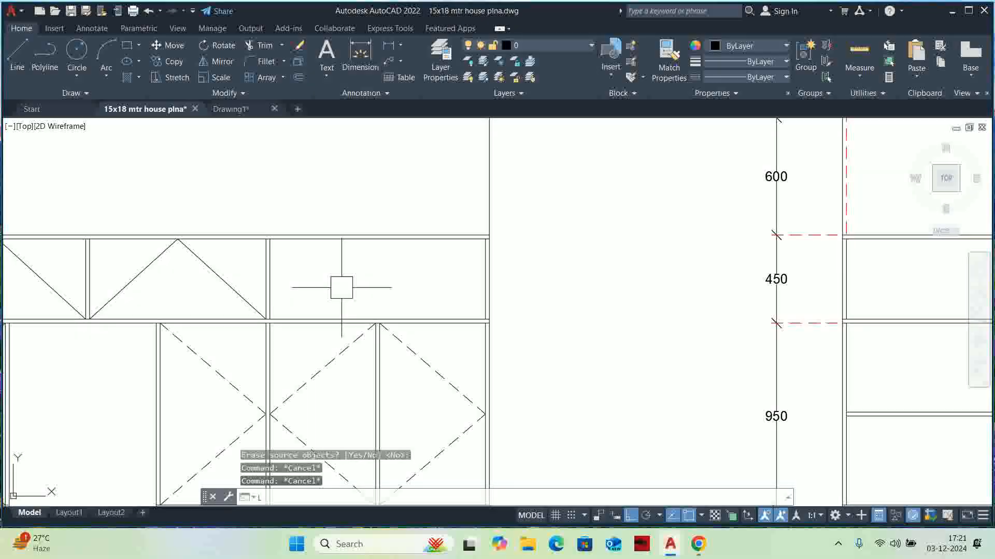
key("Return")
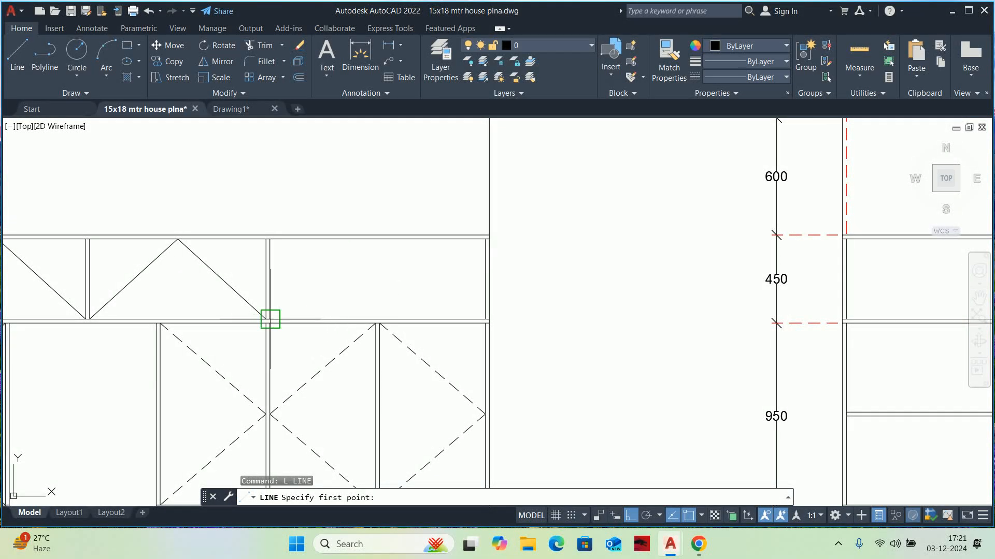
left_click(270, 319)
type("MTP")
key("Return")
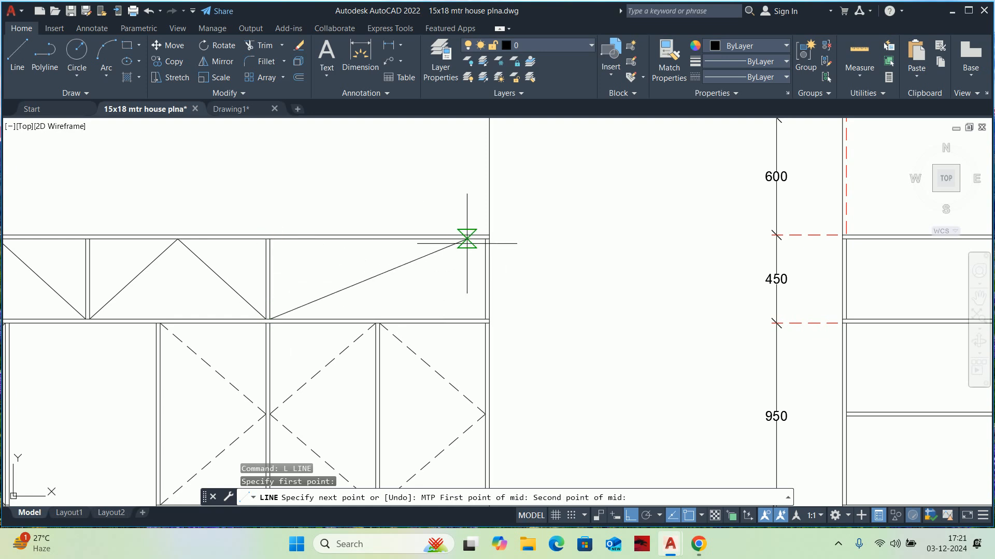
left_click(484, 238)
left_click(485, 319)
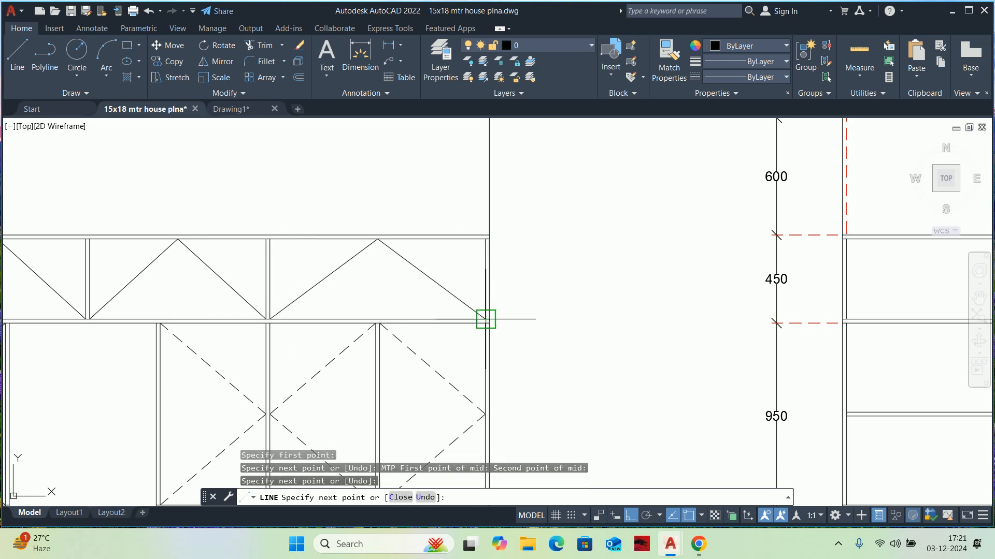
key("Escape")
Match the last wall cabinet door's dashed line properties onto the opening lines of all four upper loft cabinets
scroll(459, 314, "down", 4)
type("ma")
key("Return")
left_click(449, 336)
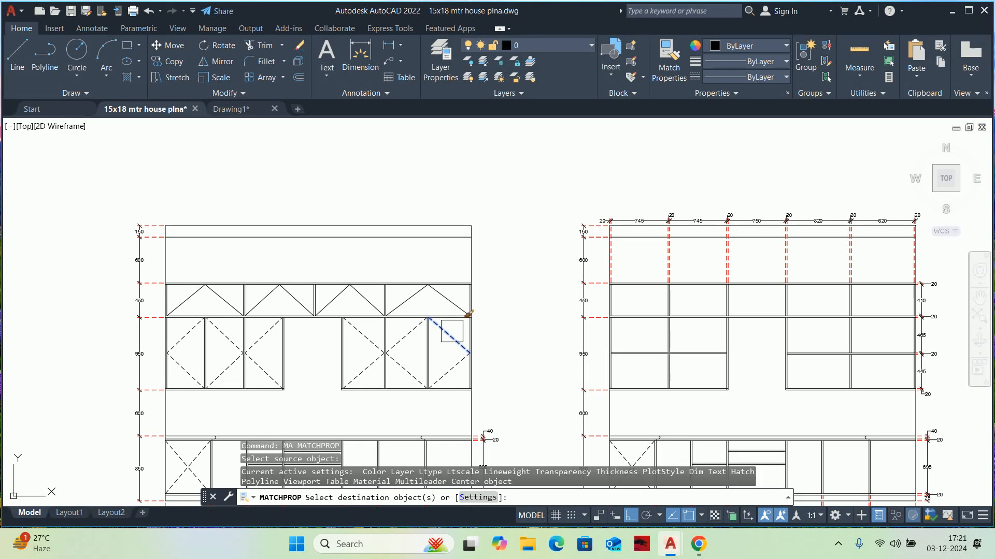
scroll(449, 311, "up", 4)
left_click(362, 279)
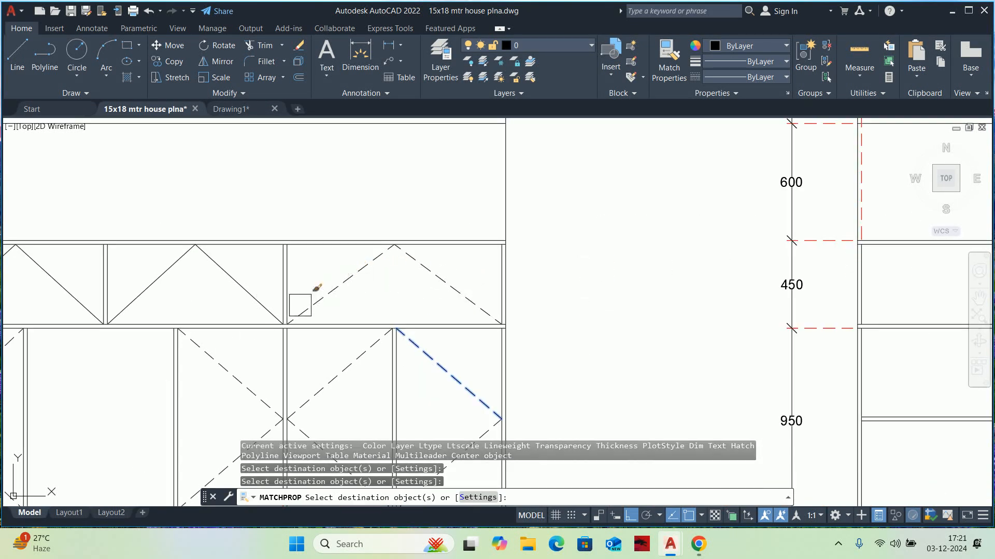
middle_click_drag(300, 305, 555, 316)
left_click(510, 300)
middle_click_drag(368, 313, 525, 322)
left_click(504, 313)
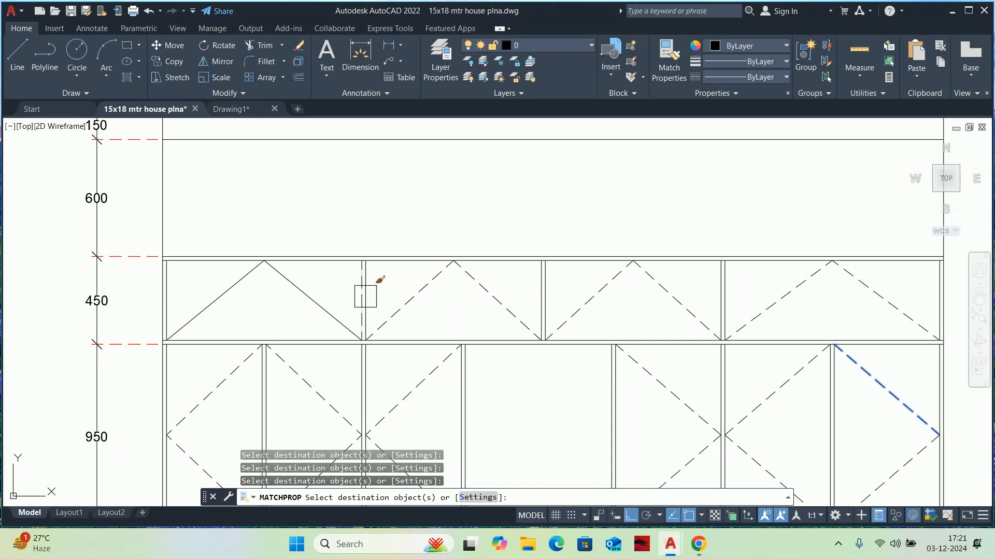
scroll(236, 300, "down", 5)
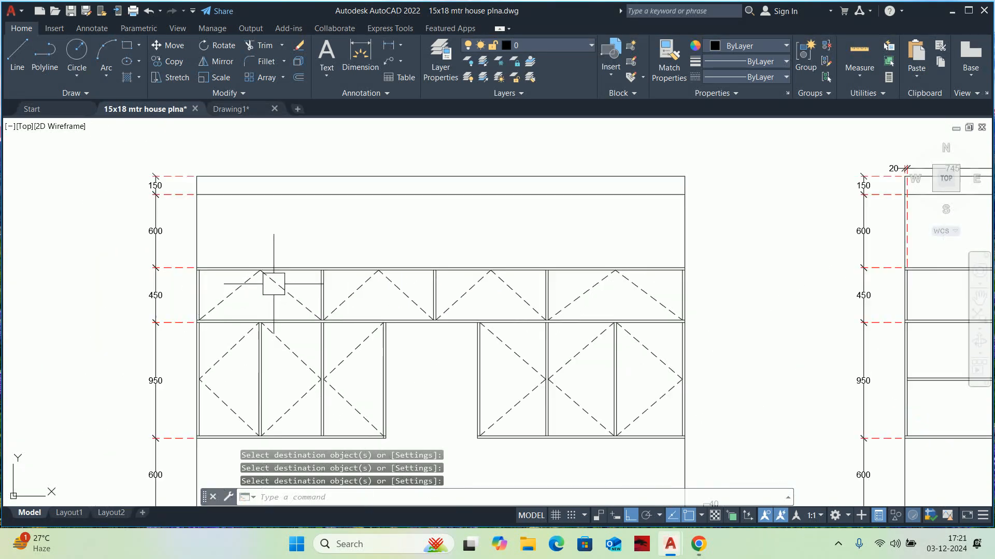
key("Escape")
key("Escape")
On the copied elevation, draw the lower left wall cabinet's opening lines from its bottom left corner via the top edge's midpoint to the bottom right corner
scroll(456, 327, "up", 2)
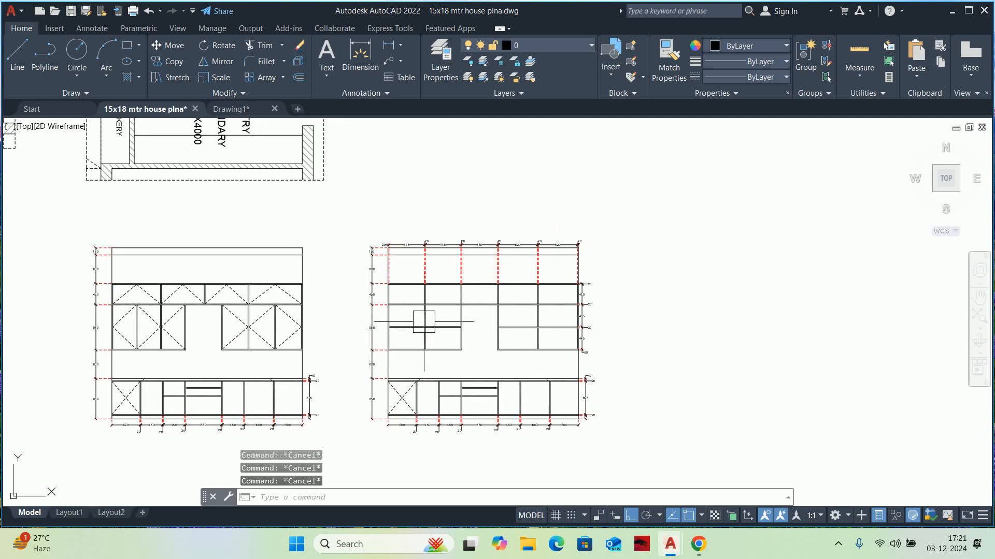
type("l")
key("Return")
scroll(357, 338, "up", 4)
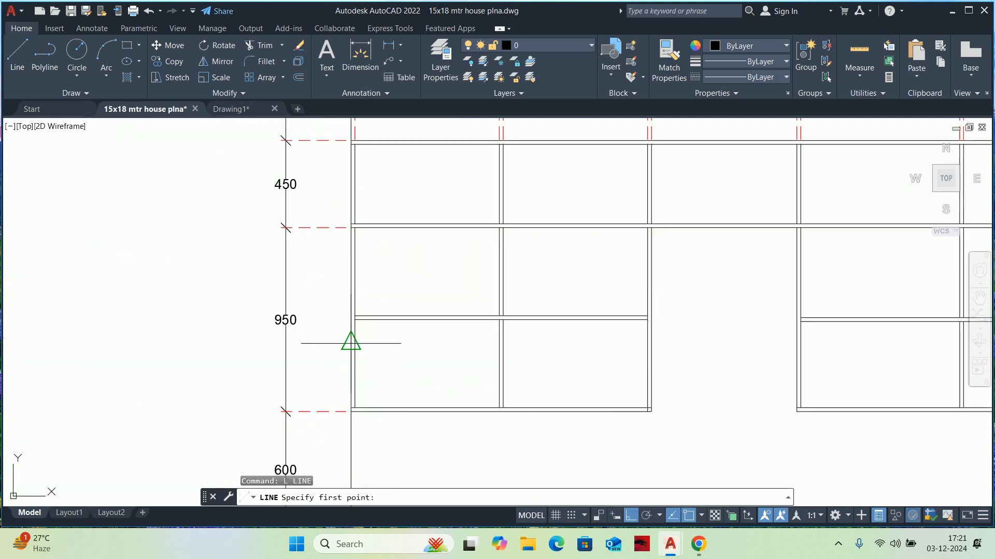
left_click(355, 407)
scroll(408, 348, "up", 2)
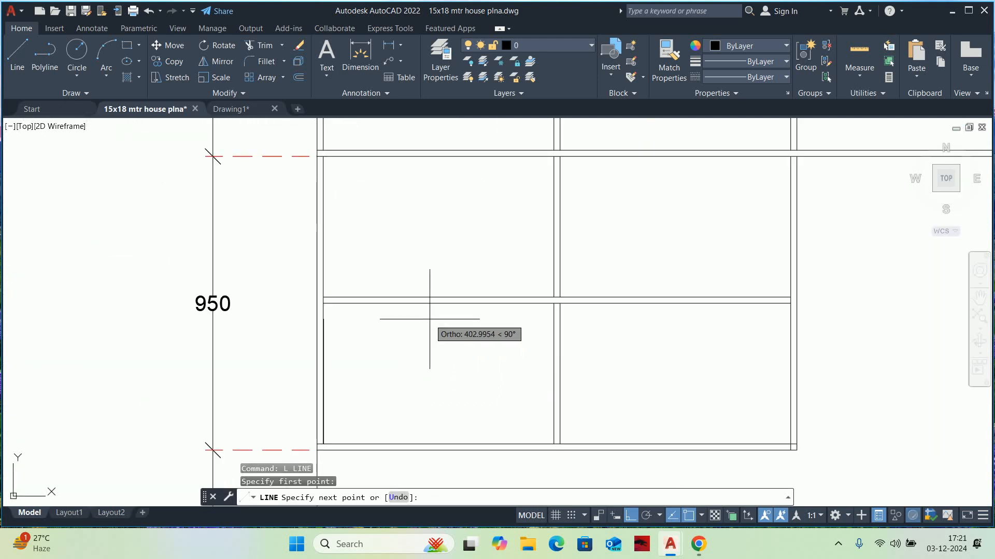
type("MTP")
key("Return")
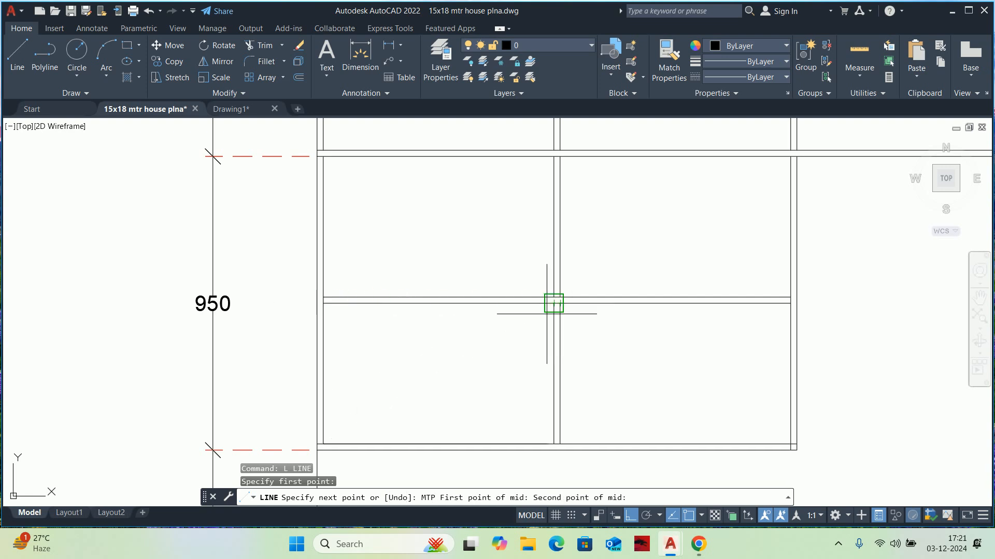
left_click(553, 303)
left_click(554, 444)
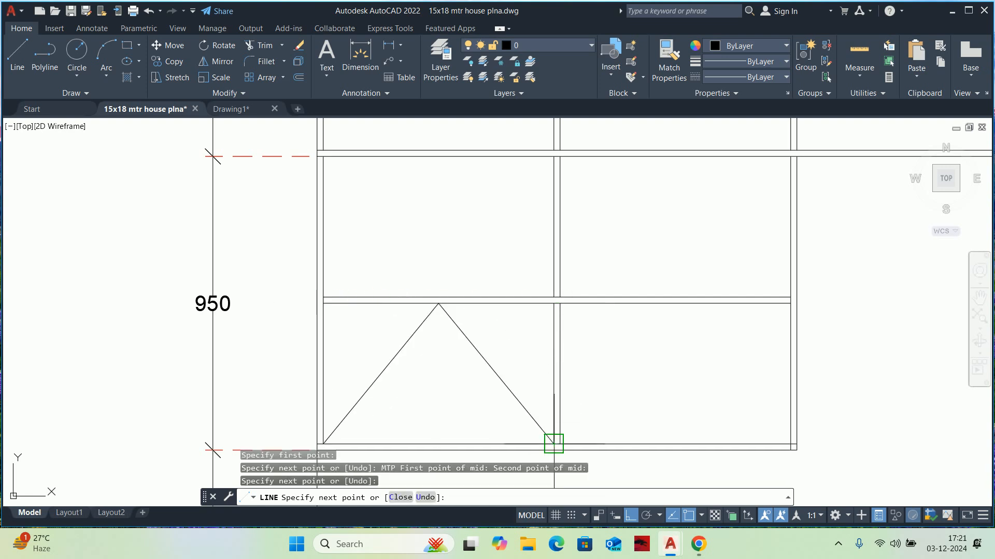
Finish the line run of the lower left wall cabinet's opening lines on the copied elevation
key("Escape")
key("Escape")
scroll(502, 384, "down", 2)
scroll(502, 383, "down", 2)
type("MI")
key("Return")
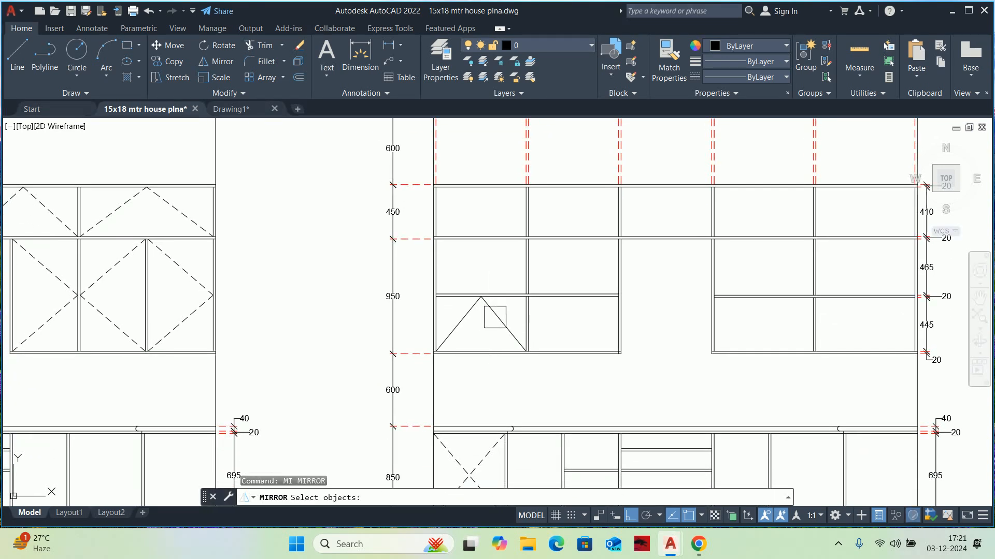
key("Escape")
Copy the lower left wall cabinet's opening lines by their bottom left corner into the wall cabinet directly above
type("CO")
key("Return")
left_click(490, 314)
left_click(457, 326)
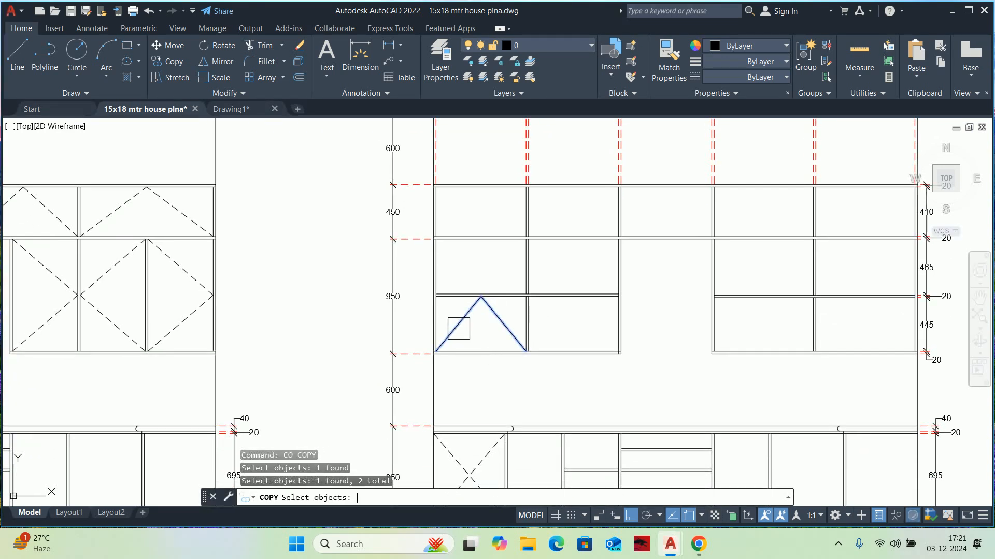
key("Return")
scroll(450, 350, "up", 4)
left_click(415, 356)
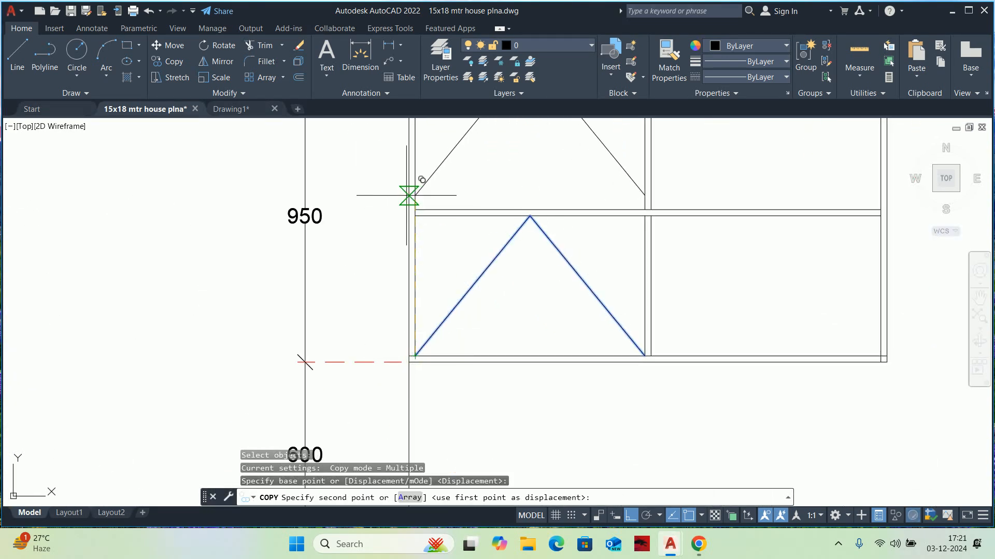
left_click(415, 209)
Place two more copies of the opening lines in the upper right and lower right compartments of the same wall cabinet block
middle_click_drag(667, 229, 520, 322)
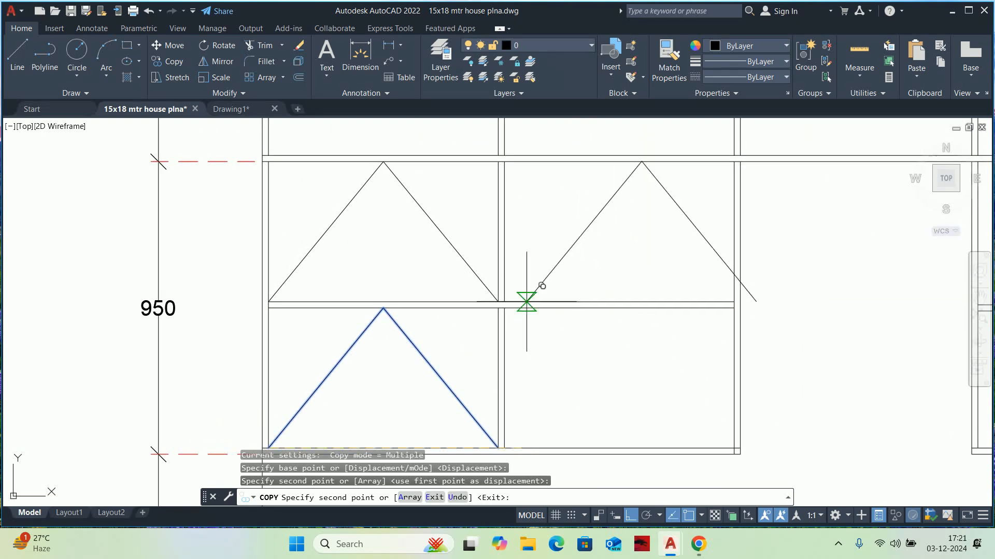
left_click(504, 302)
middle_click_drag(511, 402, 506, 306)
left_click(499, 314)
key("Escape")
key("Escape")
Match the dashed line properties of the base cabinet's cross onto the opening lines of all four wall cabinet compartments above
scroll(507, 321, "down", 3)
type("MA")
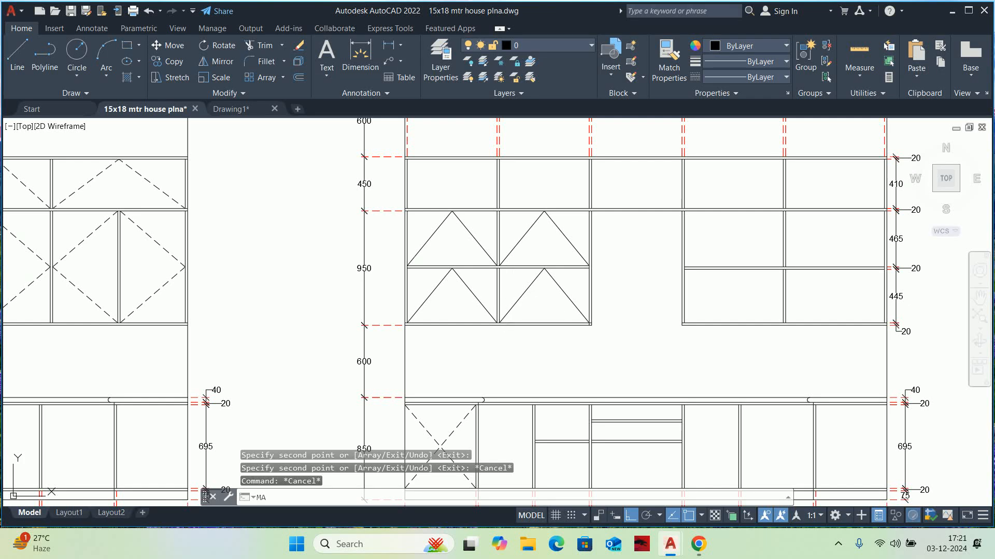
key("Return")
left_click(458, 423)
scroll(562, 290, "up", 4)
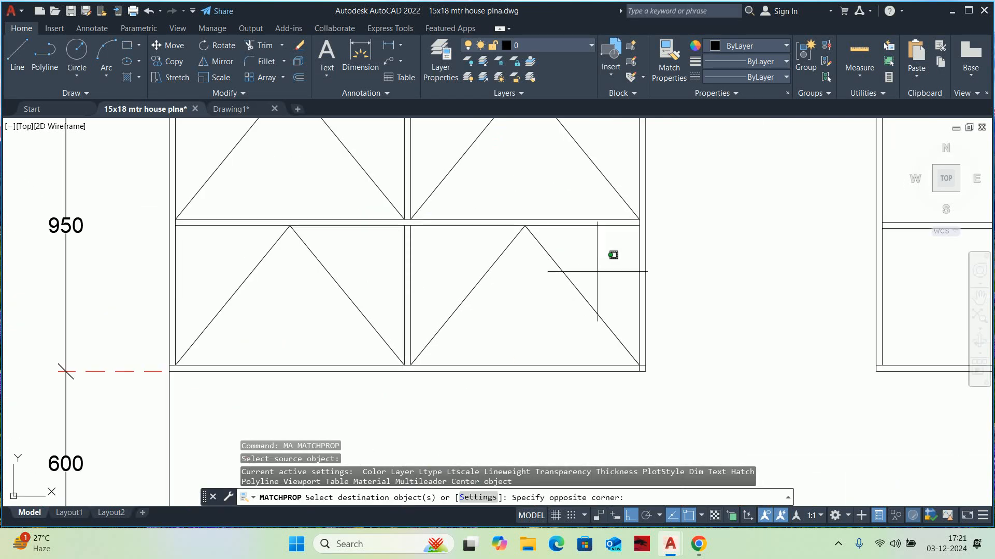
left_click(461, 263)
left_click(221, 269)
middle_click_drag(258, 233, 311, 390)
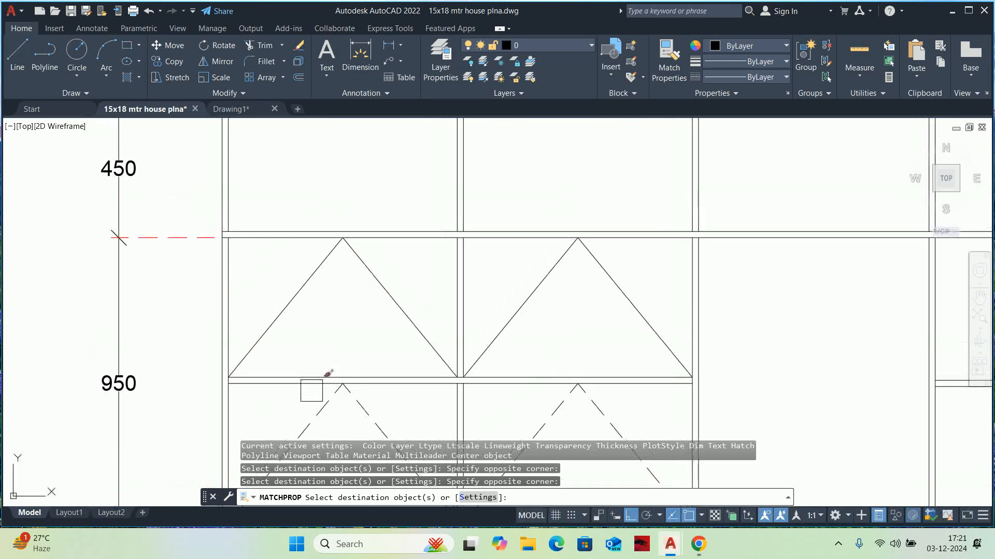
left_click(280, 294)
left_click(642, 290)
key("Escape")
key("Escape")
Switch to the Pinterest page in Chrome, browse the related kitchen designs and open the "150 + kitchen designs" pin
scroll(518, 316, "down", 8)
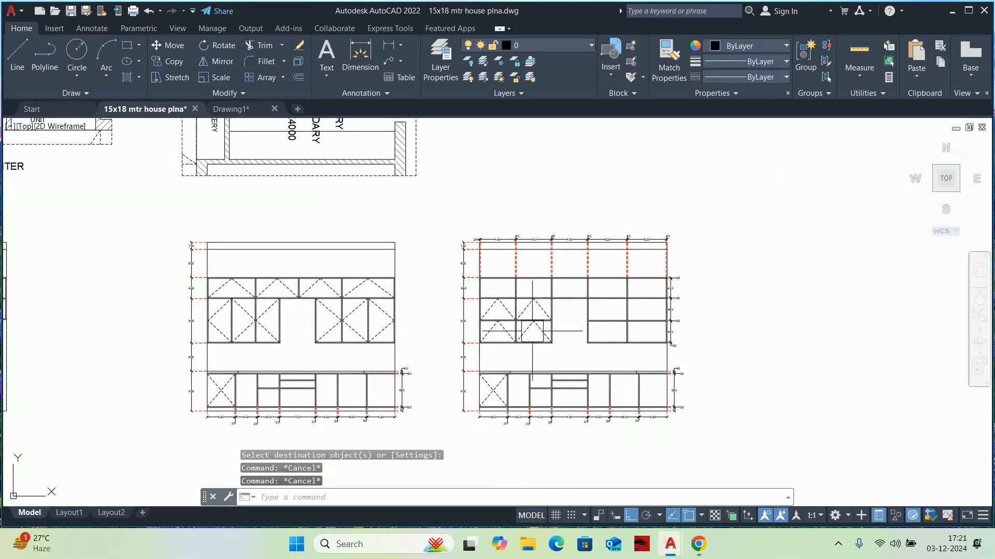
left_click(642, 474)
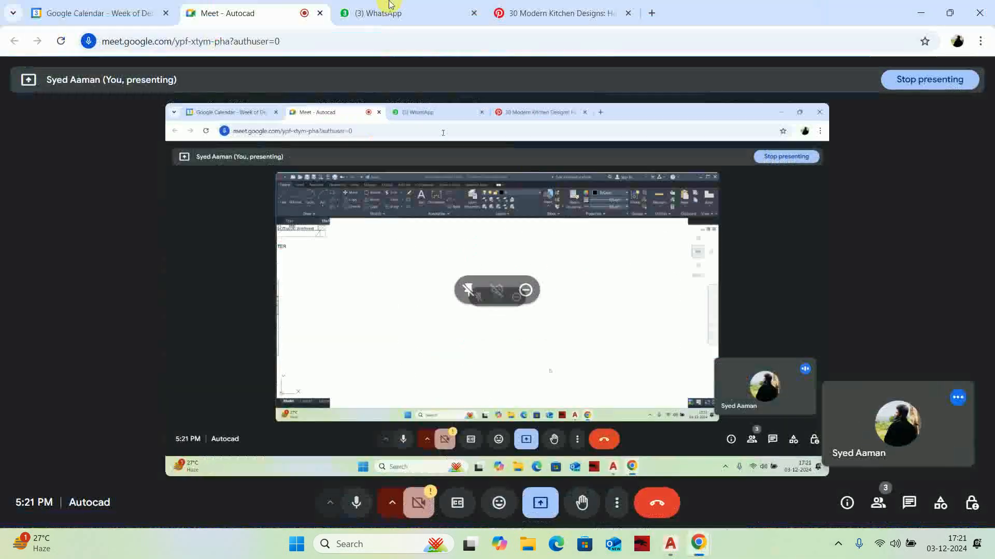
left_click(510, 12)
scroll(334, 187, "down", 3)
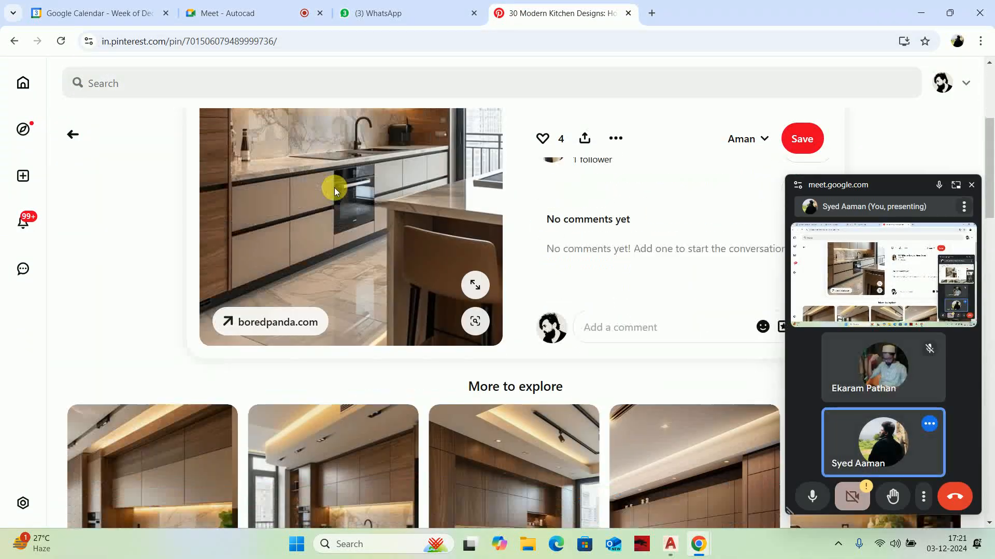
scroll(337, 191, "down", 9)
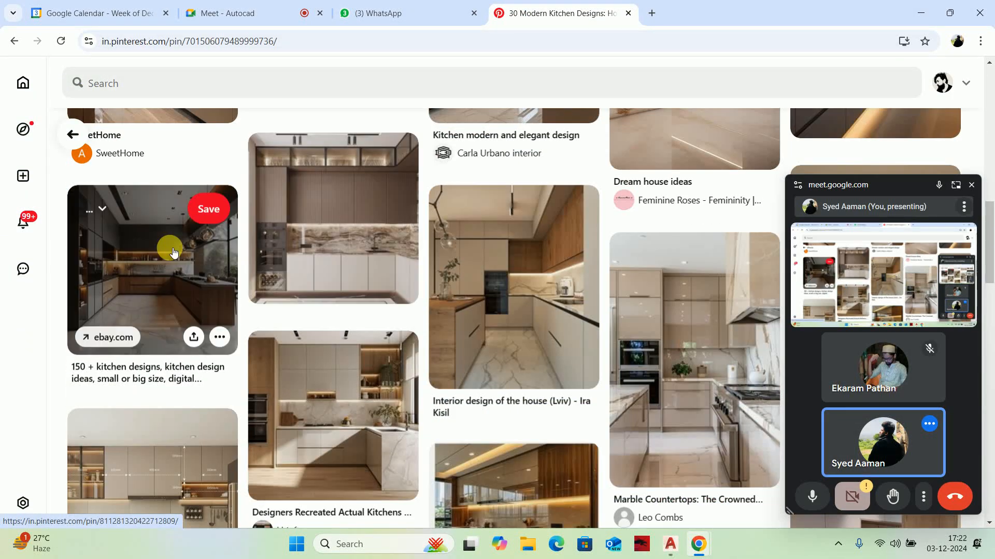
scroll(174, 253, "down", 2)
left_click(133, 195)
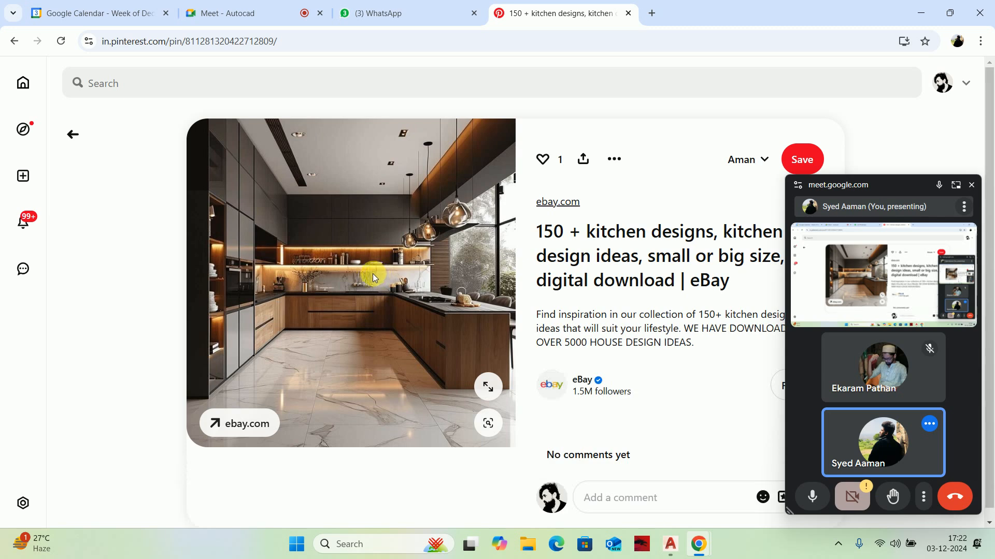
Browse the related pins, opening "What Is A Kitchen Island?" and then "Calling All Bathroom Dwellers" to view their kitchen photos
scroll(383, 242, "down", 6)
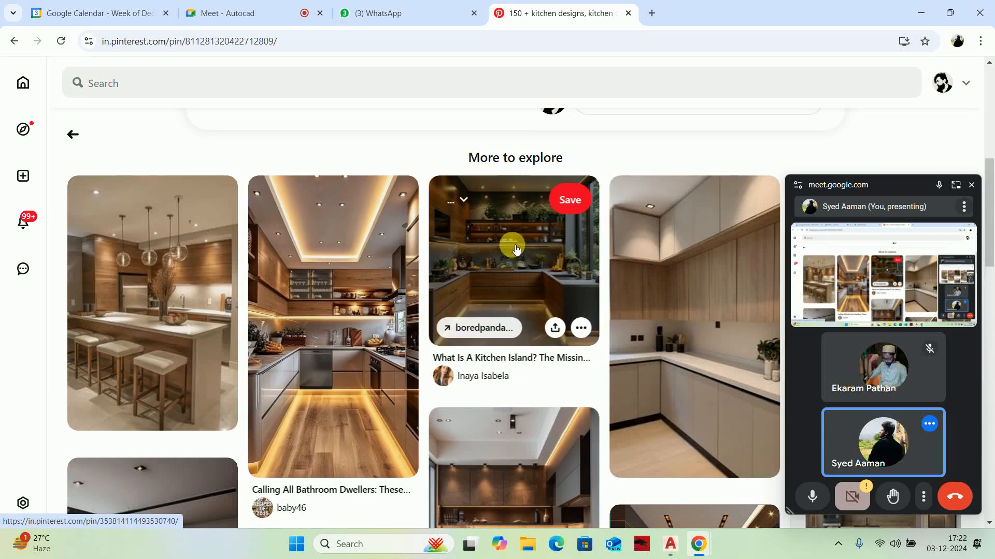
left_click(515, 249)
scroll(363, 241, "down", 4)
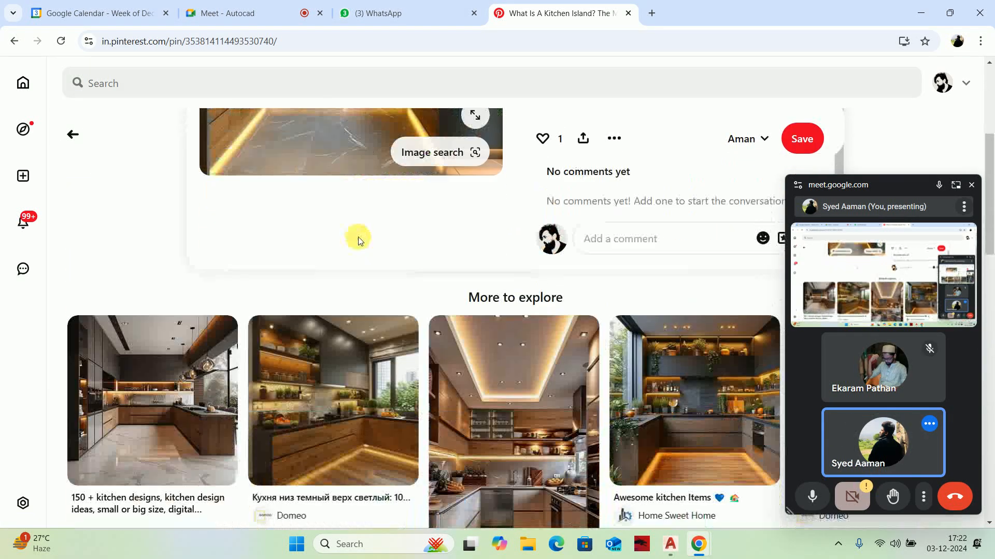
scroll(359, 234, "down", 1)
scroll(337, 267, "down", 1)
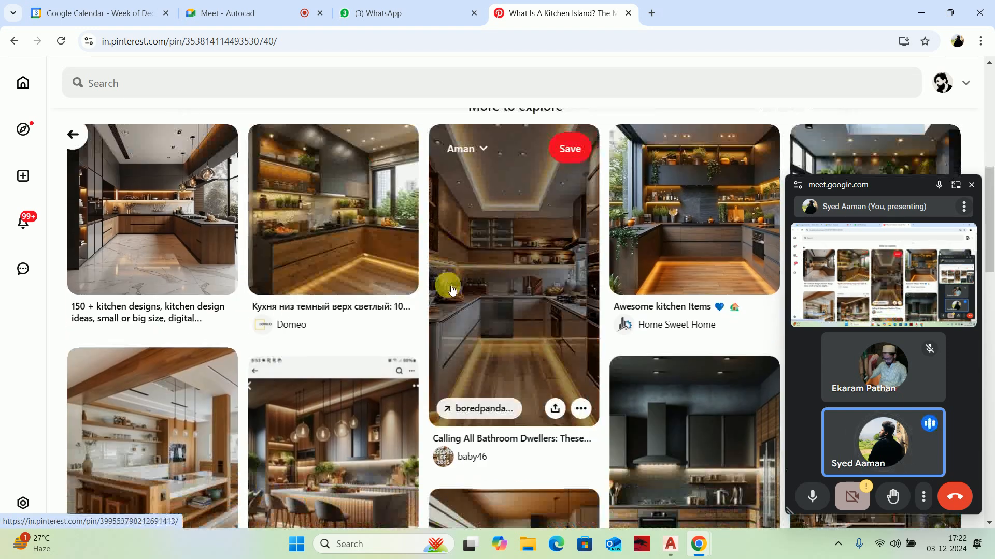
left_click(450, 344)
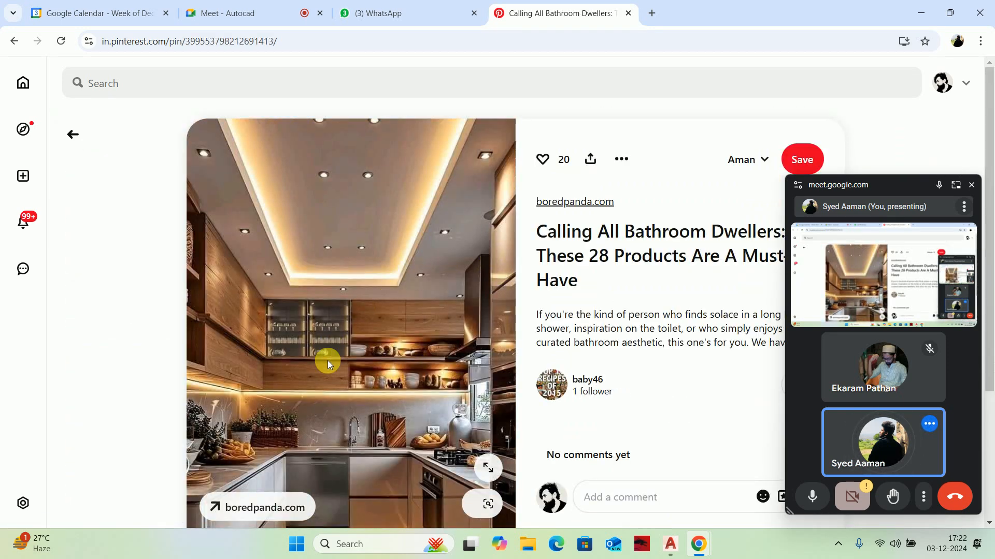
Examine the wall cabinets in the kitchen photo, then open the related U-shaped kitchen pin with a window above the sink
scroll(332, 311, "down", 6)
scroll(335, 302, "up", 5)
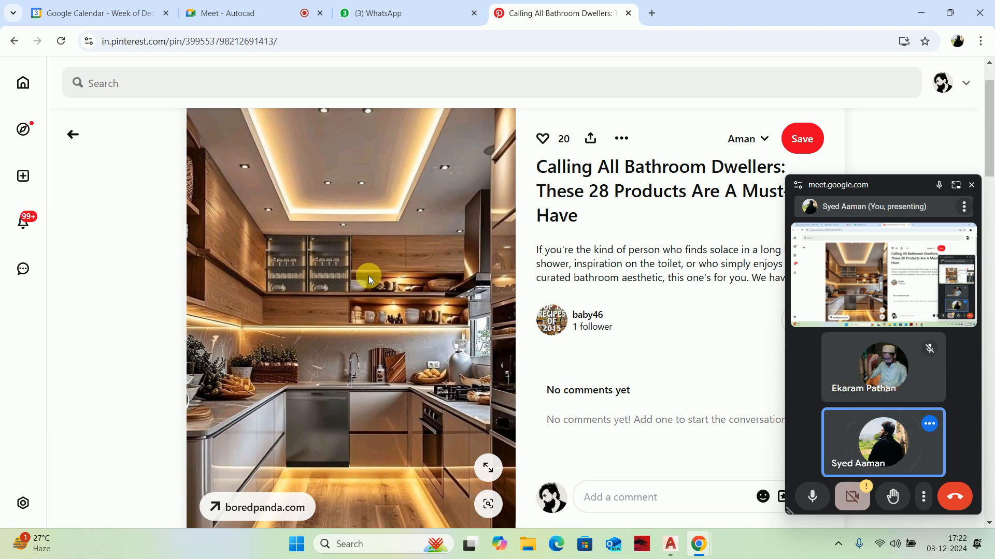
scroll(371, 256, "down", 10)
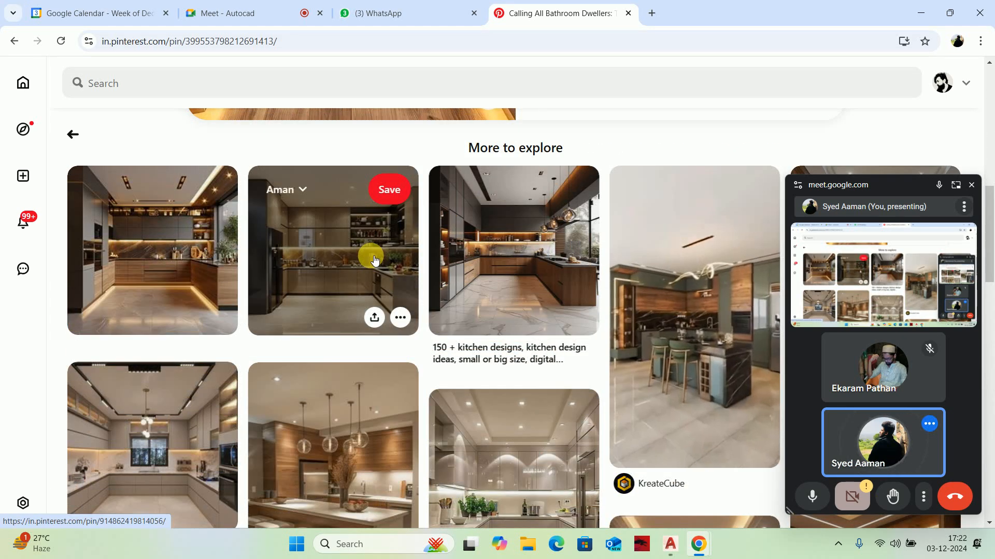
scroll(445, 289, "down", 4)
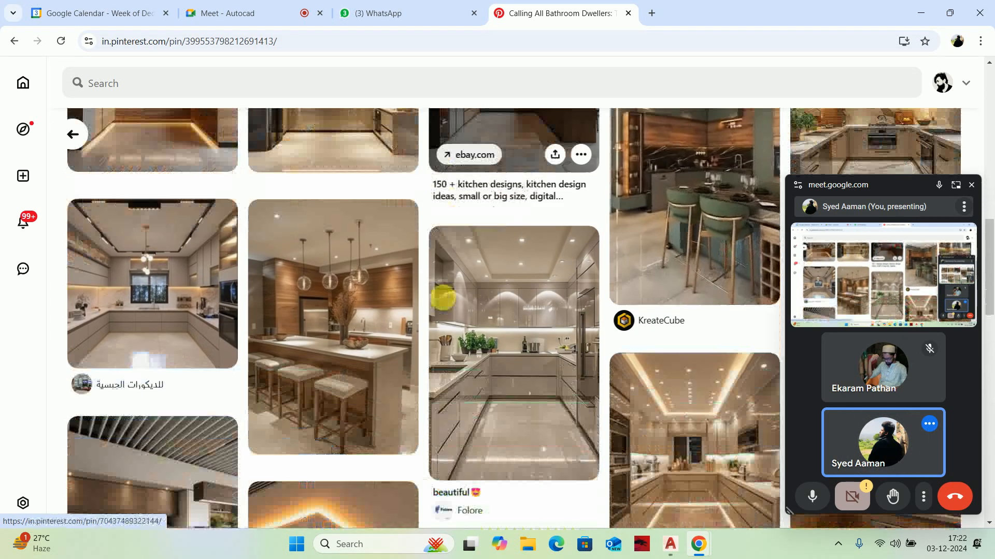
left_click(107, 261)
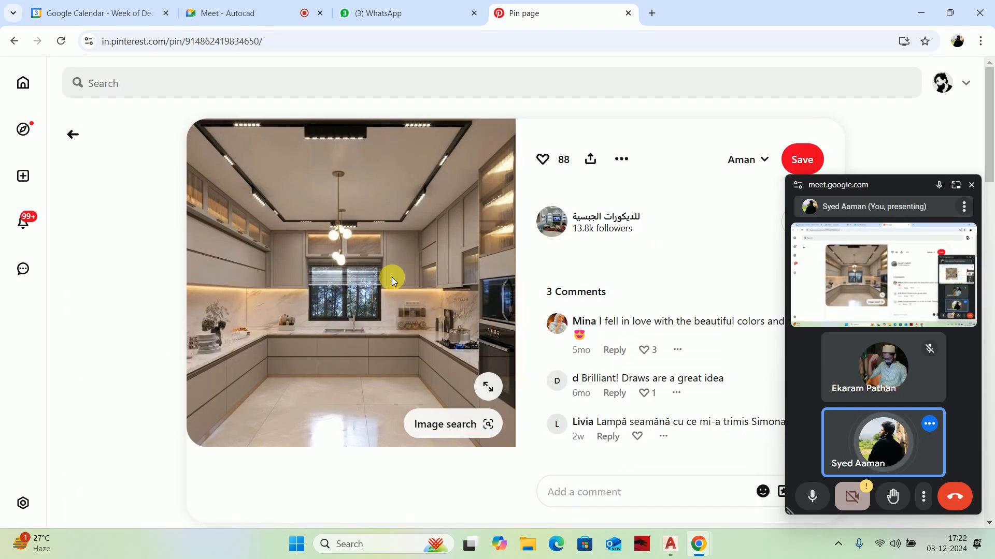
Switch back to AutoCAD and copy the two upper wall cabinets' dashed opening lines straight up into the loft cabinets above
left_click(920, 13)
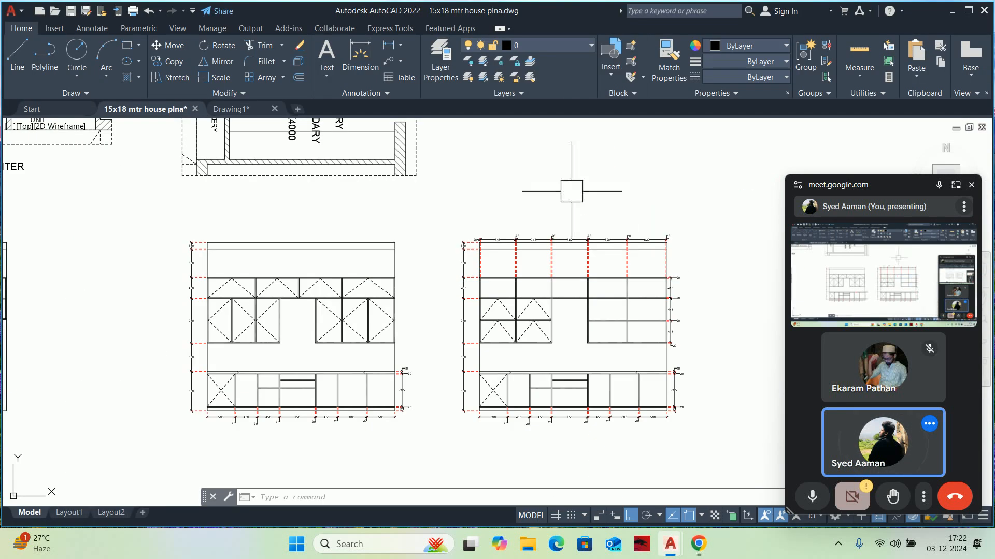
scroll(514, 300, "up", 6)
key("Escape")
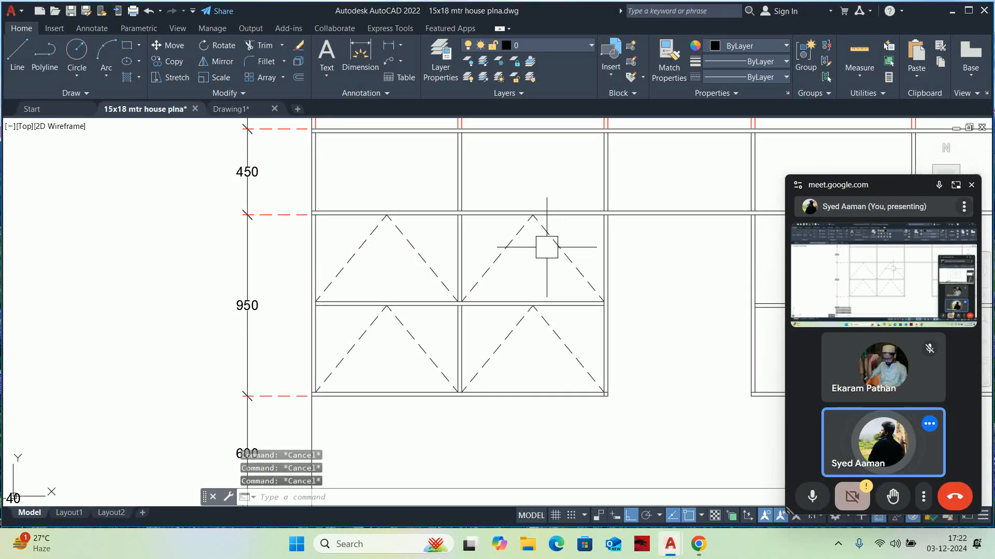
scroll(462, 243, "down", 2)
type("co")
key("Return")
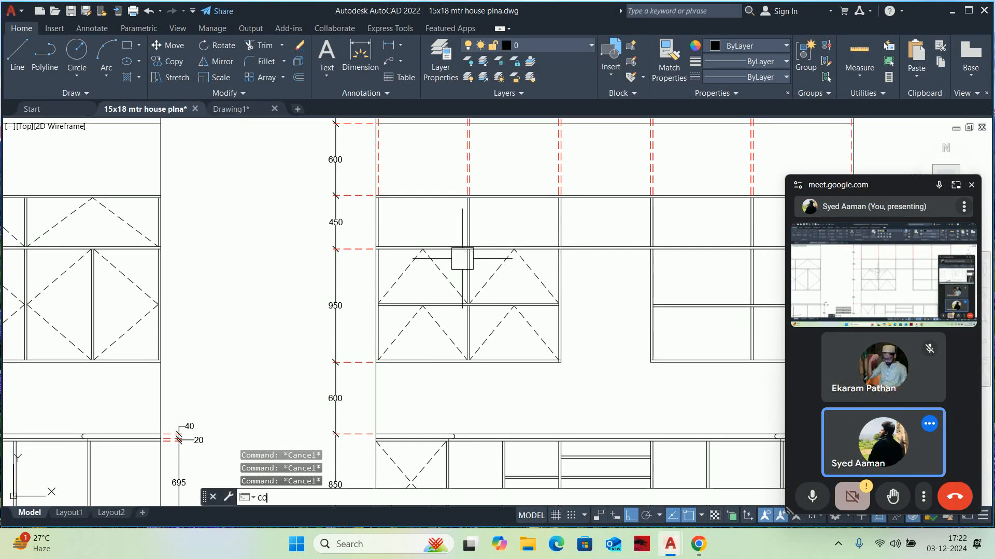
scroll(498, 259, "up", 3)
left_click(601, 261)
left_click(560, 275)
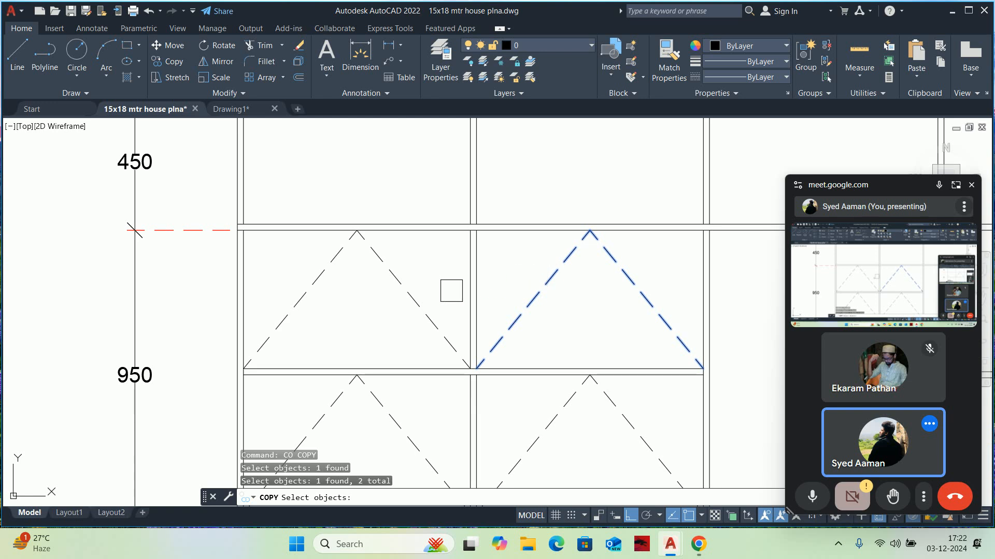
left_click(284, 284)
key("Return")
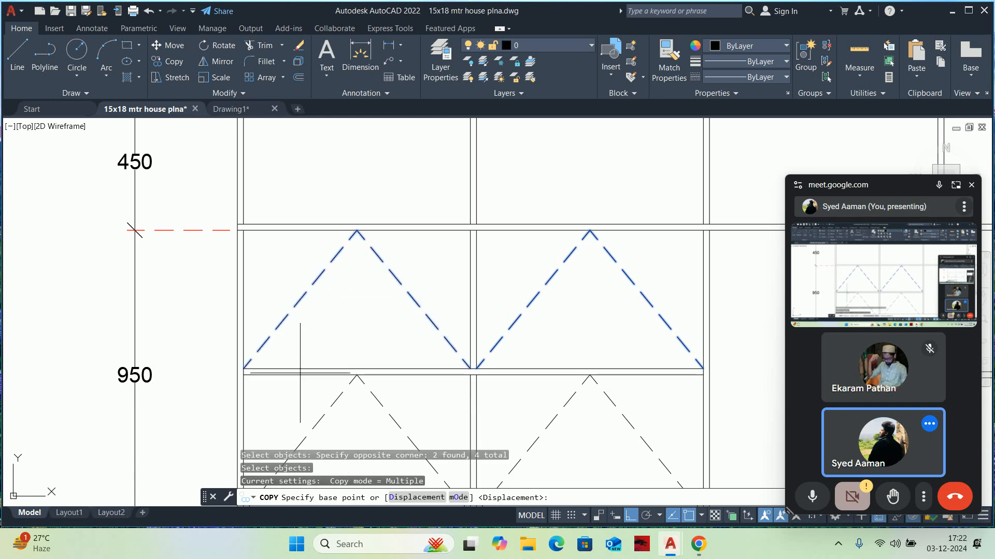
left_click(297, 369)
left_click(298, 224)
scroll(300, 223, "down", 2)
mouse_move(299, 222)
middle_mouse_down()
mouse_move(354, 247)
mouse_move(333, 321)
middle_mouse_up()
key("Escape")
key("Escape")
Stretch the peaks of the two loft cabinets' opening lines down to the underside of the loft's top panel
type("s")
key("Return")
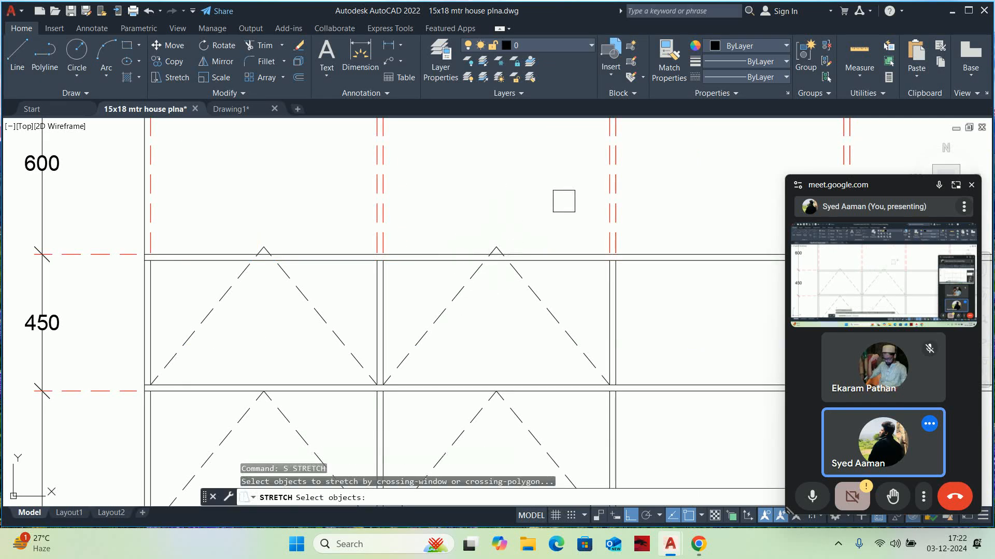
left_click(567, 196)
left_click(178, 247)
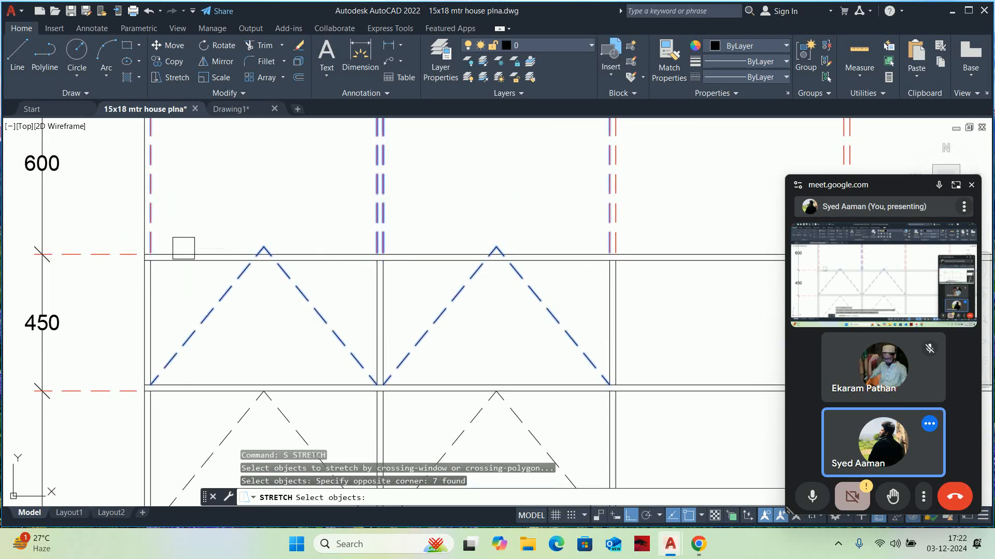
key("Return")
left_click(264, 247)
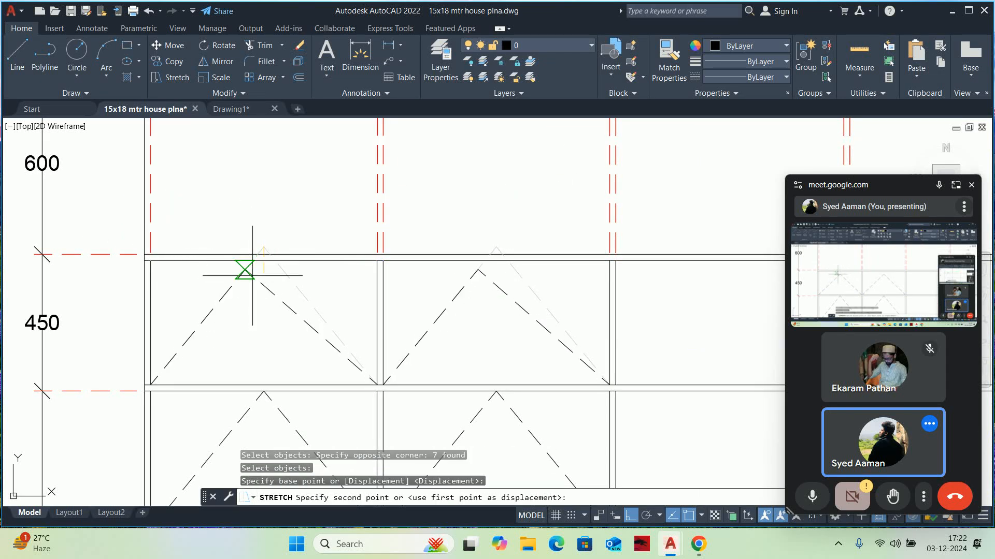
left_click(264, 261)
key("Escape")
key("Escape")
key("Escape")
Examine the two dimensioned kitchen elevations and the floor plans above them
scroll(269, 269, "down", 3)
middle_click_drag(358, 287, 300, 286)
scroll(288, 295, "up", 1)
scroll(288, 294, "down", 4)
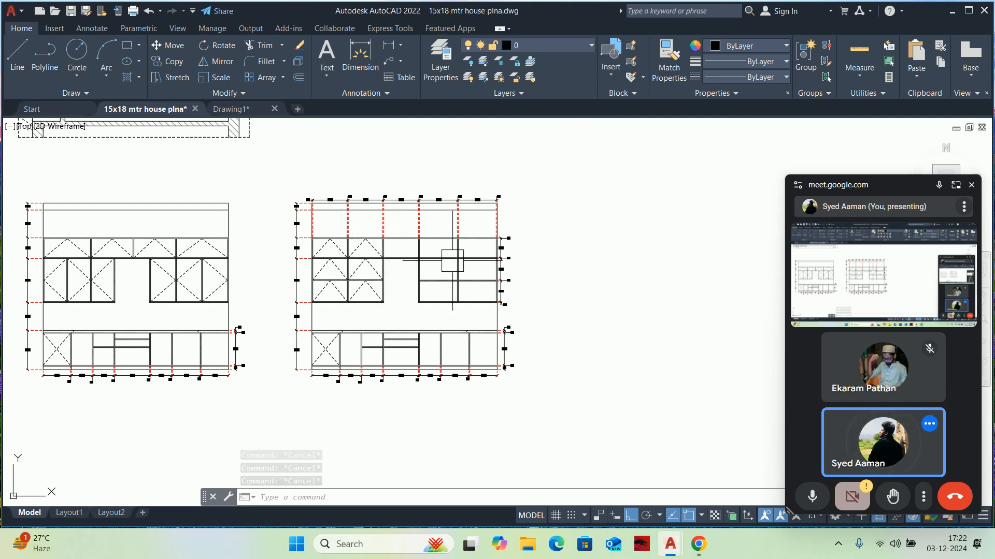
scroll(409, 261, "down", 4)
mouse_move(317, 262)
middle_mouse_down()
mouse_move(337, 265)
mouse_move(375, 320)
middle_mouse_up()
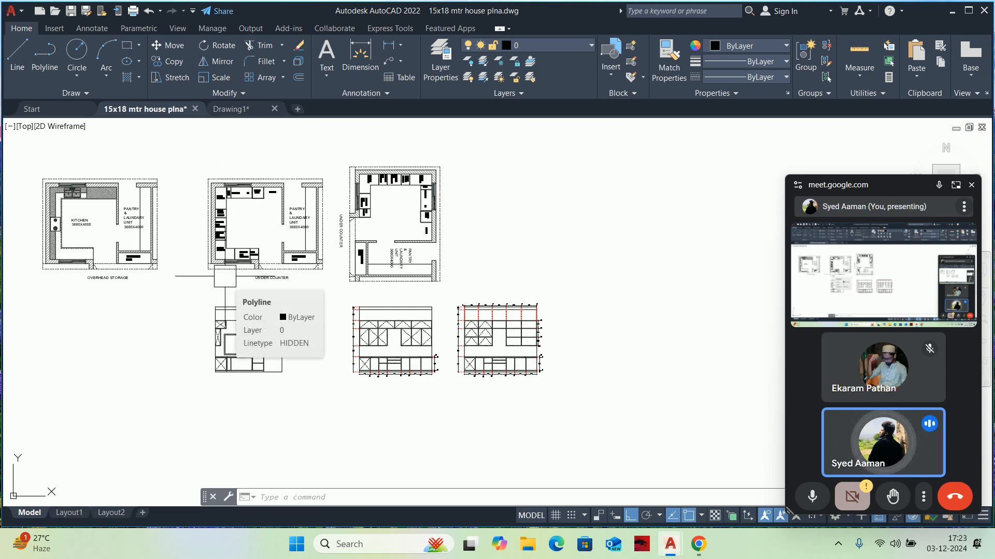
scroll(223, 290, "down", 2)
In the TV unit elevation, draw door opening lines in the tall unit's top compartment, from its left corners to the right side's midpoint
scroll(233, 326, "up", 8)
mouse_move(241, 322)
middle_mouse_down()
mouse_move(248, 249)
mouse_move(252, 299)
middle_mouse_up()
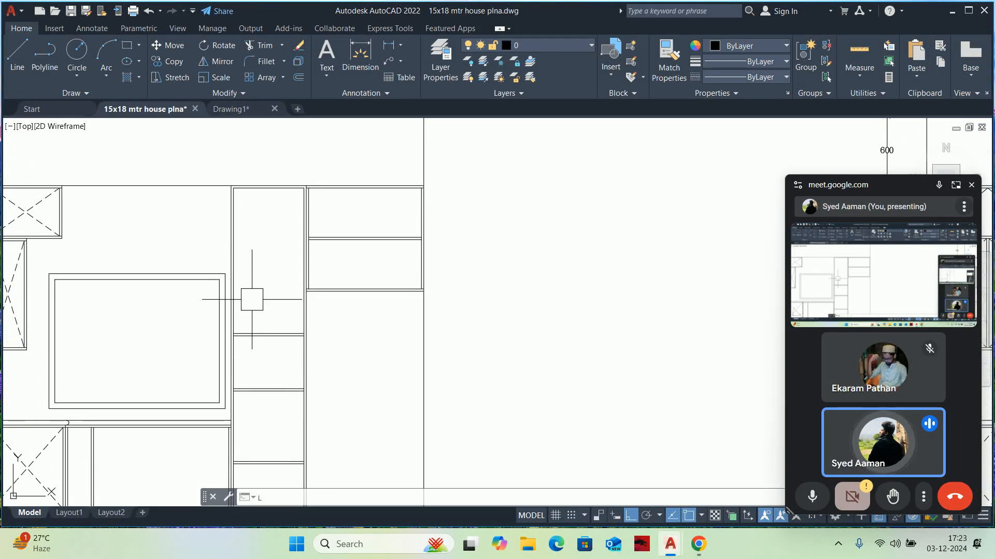
key("Return")
scroll(291, 228, "up", 2)
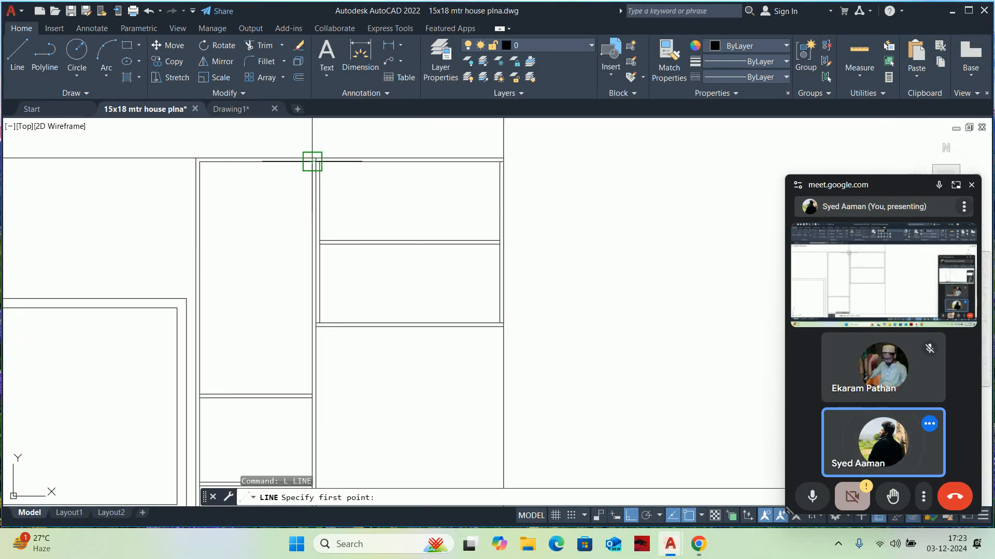
left_click(198, 160)
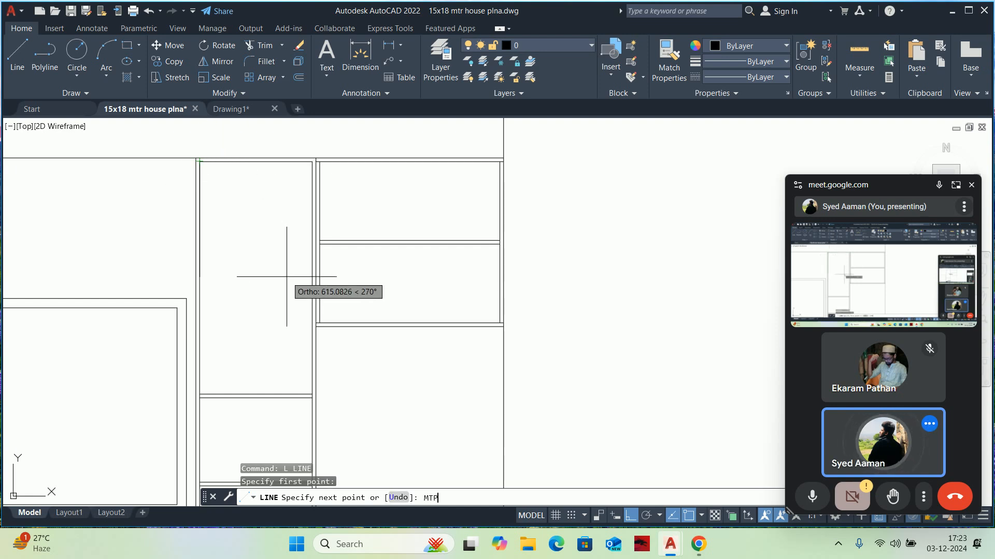
type("MTP")
key("Return")
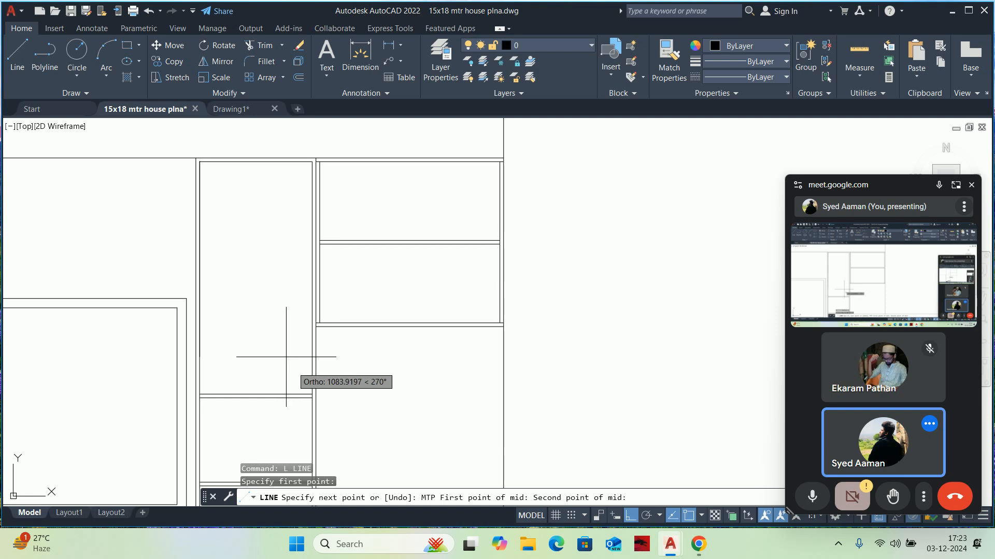
left_click(311, 395)
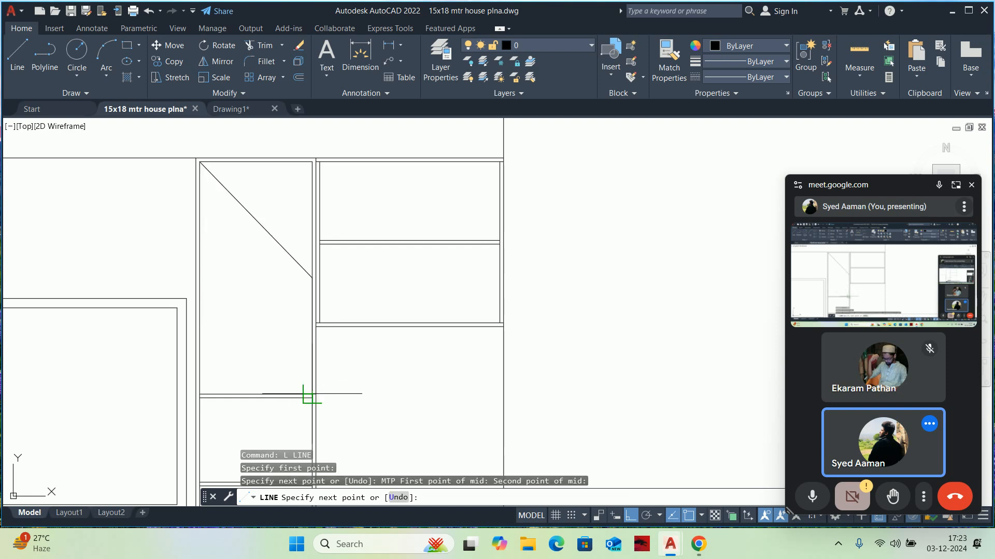
left_click(200, 394)
key("Escape")
key("Escape")
key("Escape")
key("Escape")
Match the tall unit's two opening lines to the dashed door lines of the neighbouring kitchen elevation
scroll(276, 310, "down", 8)
type("MA")
key("Return")
scroll(404, 315, "up", 4)
left_click(486, 321)
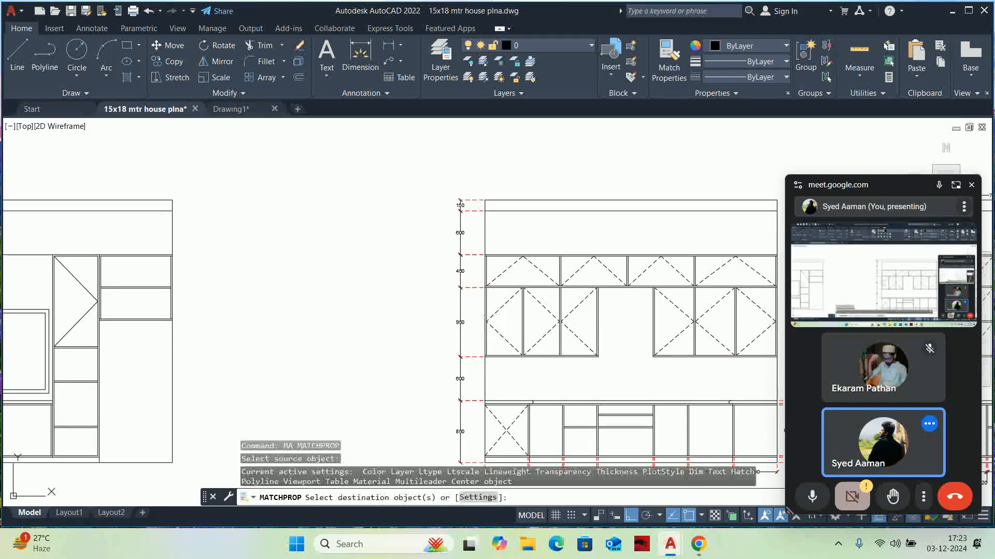
scroll(51, 304, "up", 4)
left_click(114, 338)
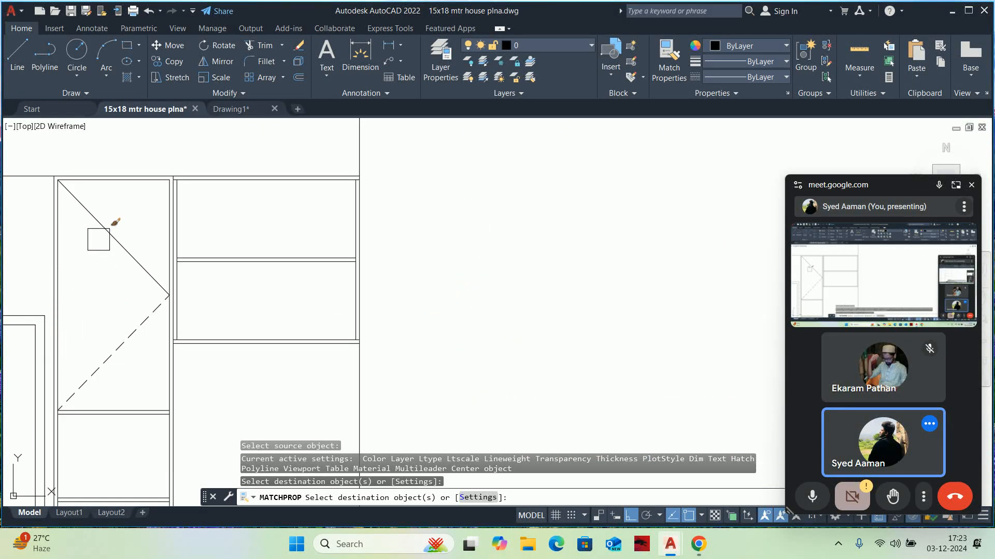
left_click(96, 231)
key("Return")
key("Escape")
Draw opening lines in the lower wall cabinet beside the tall unit, from its bottom corners to the midpoint of its top edge
scroll(97, 231, "down", 4)
middle_click_drag(115, 244, 279, 290)
key("Escape")
key("Escape")
scroll(329, 266, "up", 2)
type("L")
key("Return")
scroll(279, 290, "up", 3)
left_click(262, 364)
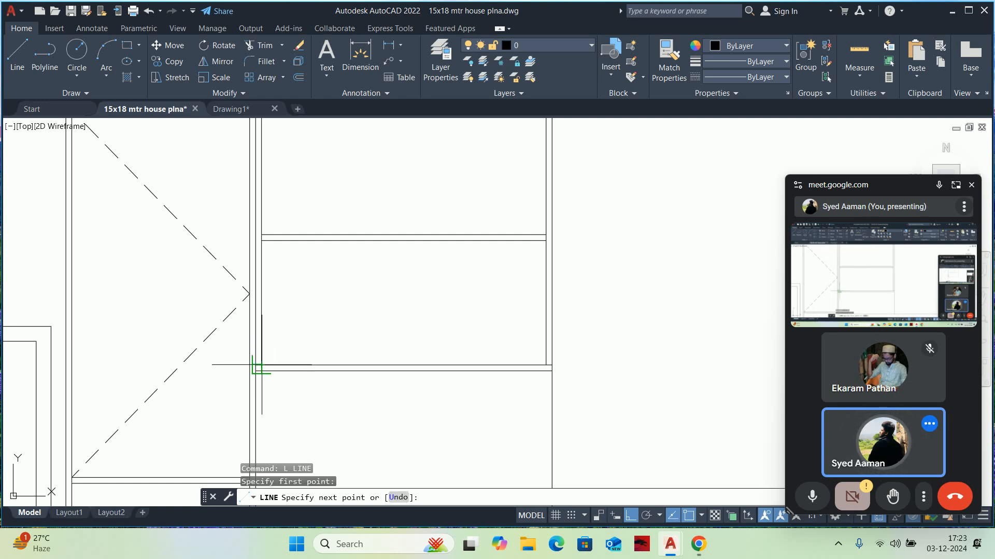
left_click(404, 239)
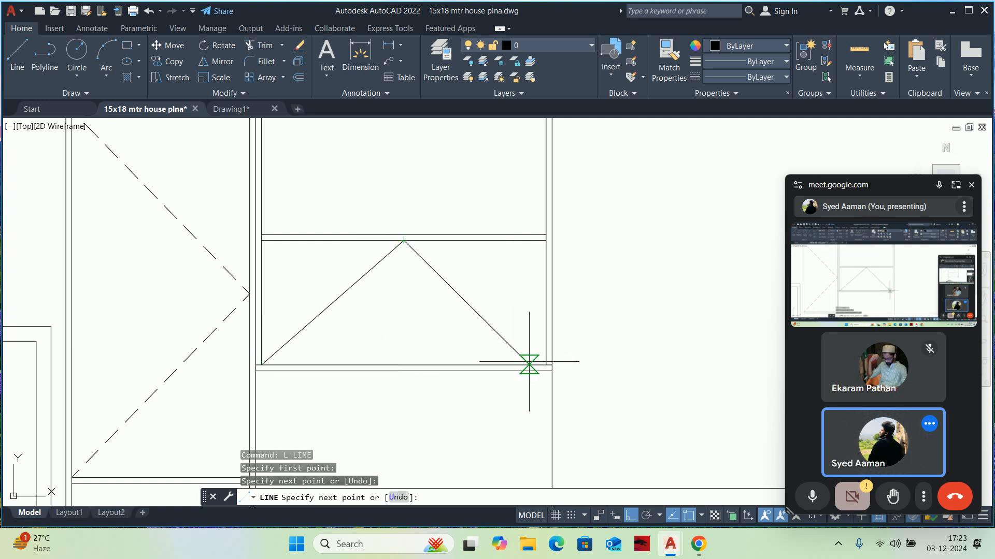
left_click(545, 364)
key("Escape")
Draw opening lines in the upper wall cabinet beside the tall unit, peaking at the midpoint of its top edge
scroll(342, 295, "down", 2)
scroll(318, 340, "up", 2)
key("space")
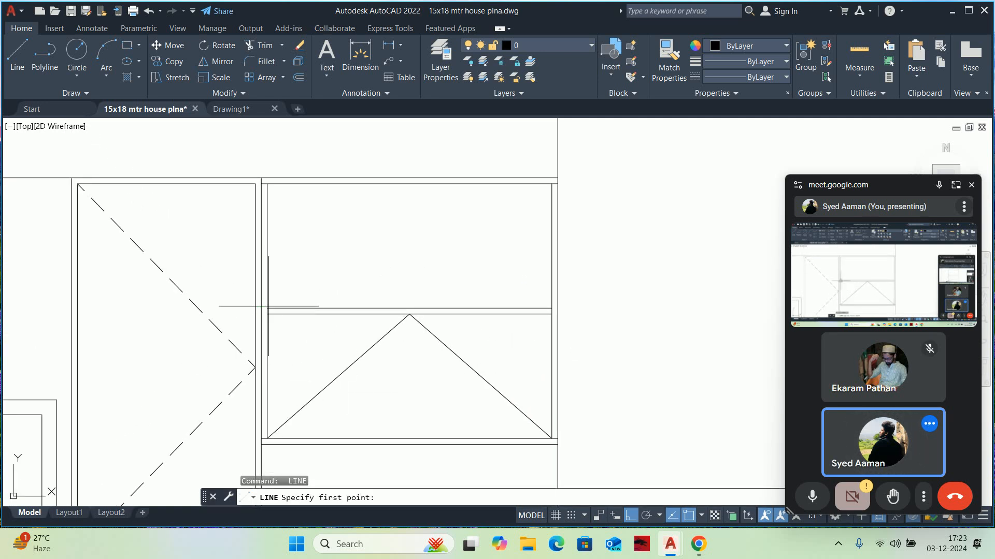
left_click(266, 308)
left_click(409, 183)
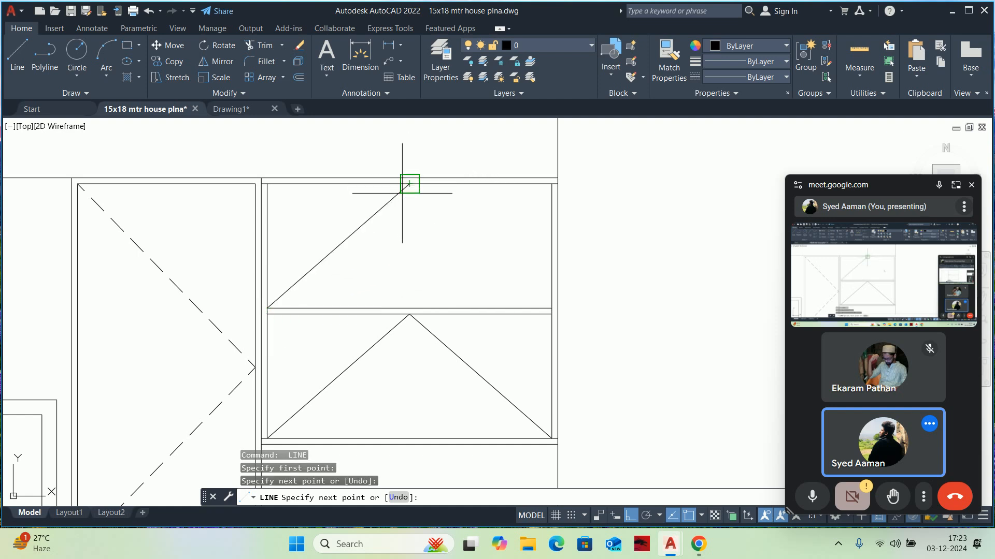
left_click(551, 308)
key("Escape")
Match the opening lines of both wall cabinets to the tall unit's dashed opening line
type("m")
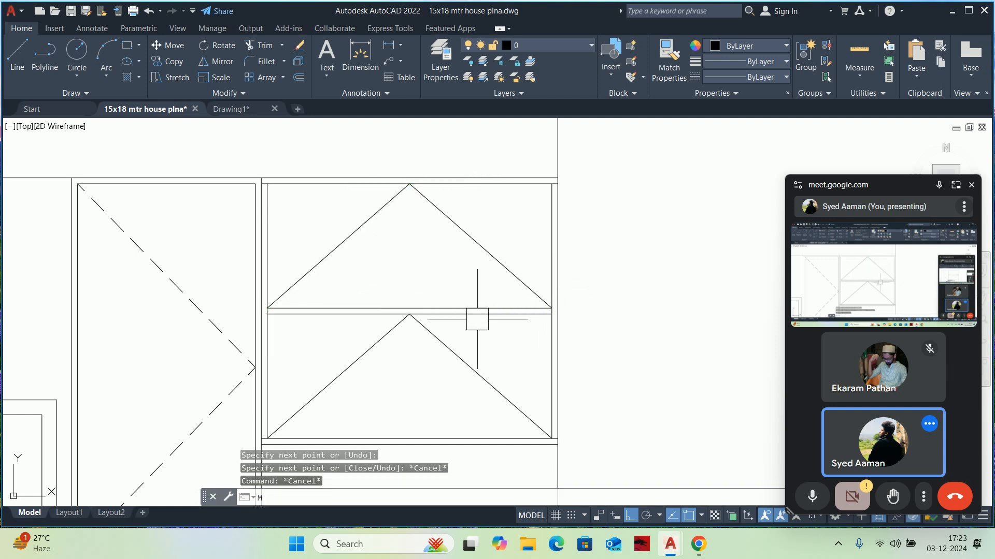
type("a")
key("space")
left_click(232, 337)
left_click(500, 341)
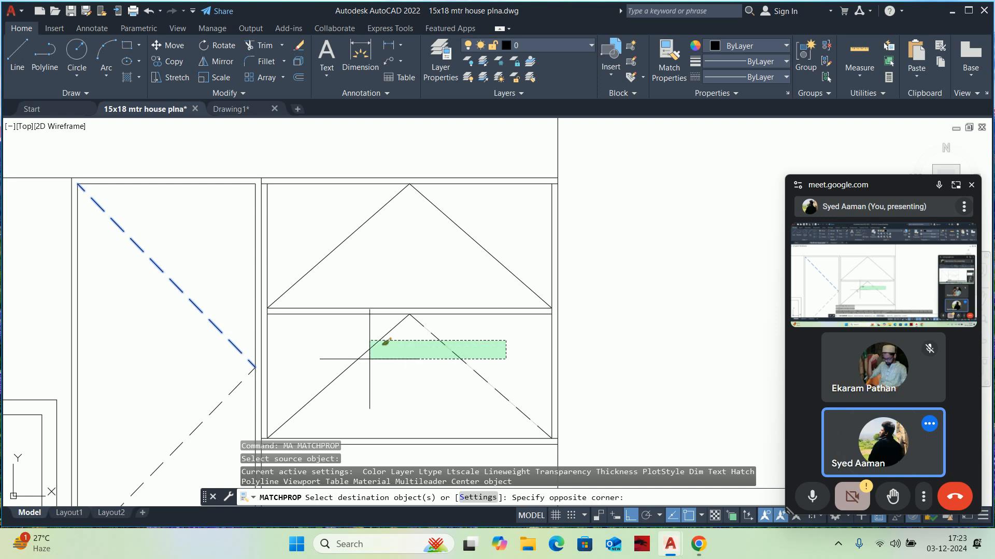
left_click(355, 358)
key("Escape")
key("Escape")
Review the TV unit elevation alongside the other elevations and floor plans, and switch to the Google Meet call
scroll(345, 234, "down", 6)
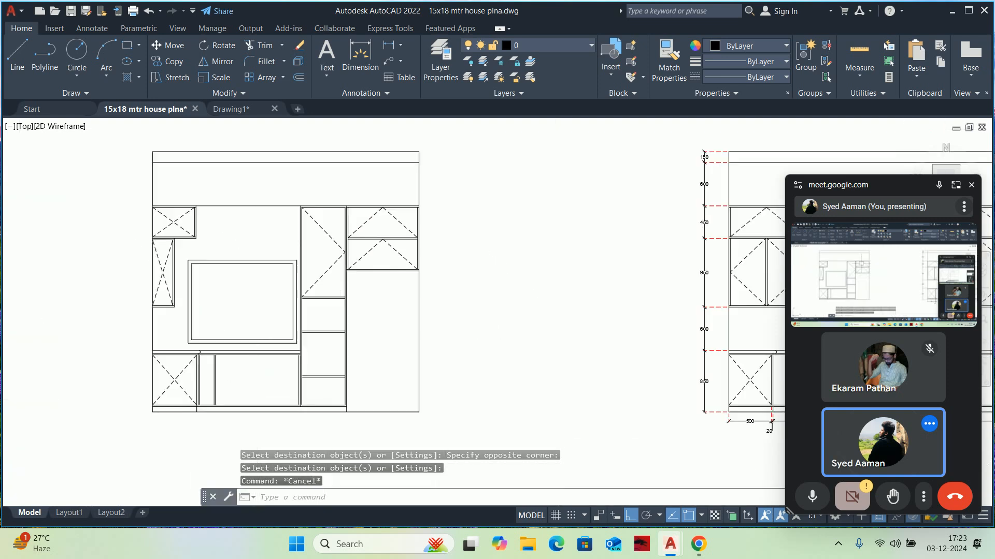
scroll(345, 234, "up", 2)
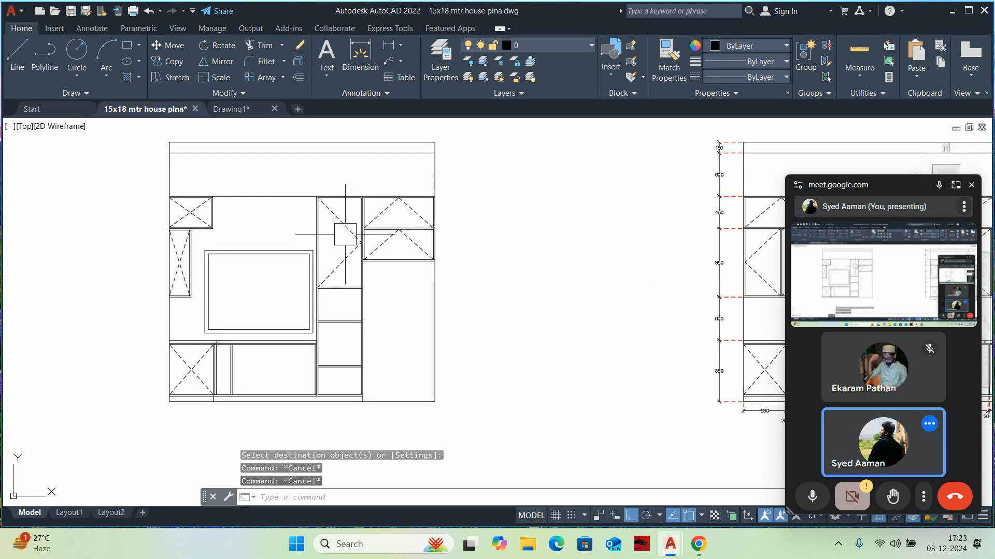
scroll(340, 231, "down", 2)
middle_click_drag(399, 242, 339, 247)
middle_click_drag(513, 255, 452, 321)
key("Escape")
middle_click_drag(437, 267, 460, 339)
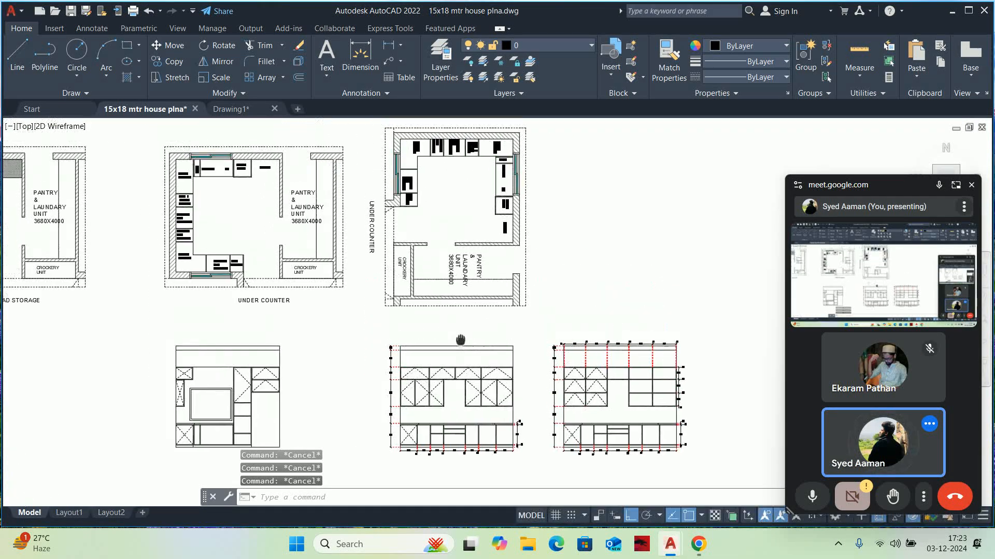
scroll(296, 257, "down", 1)
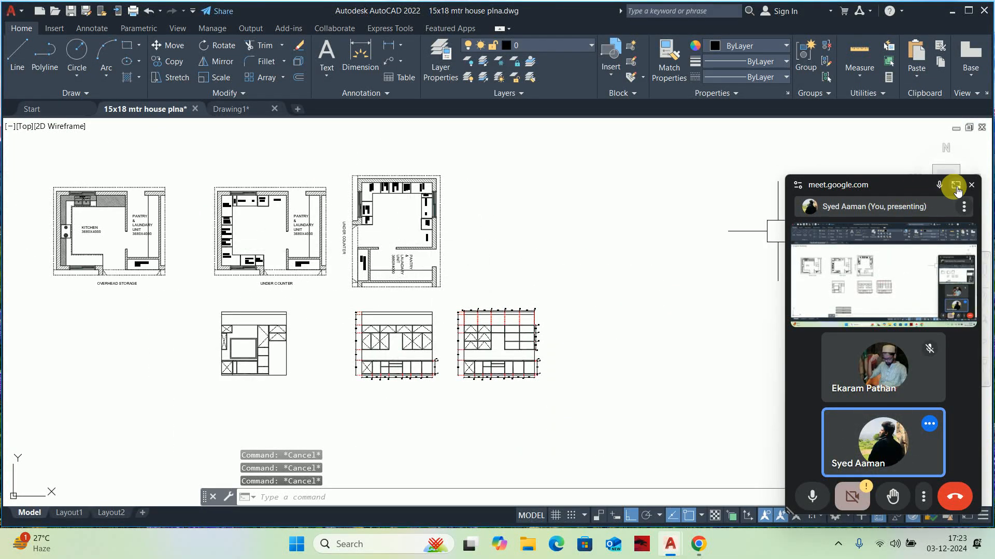
left_click(956, 186)
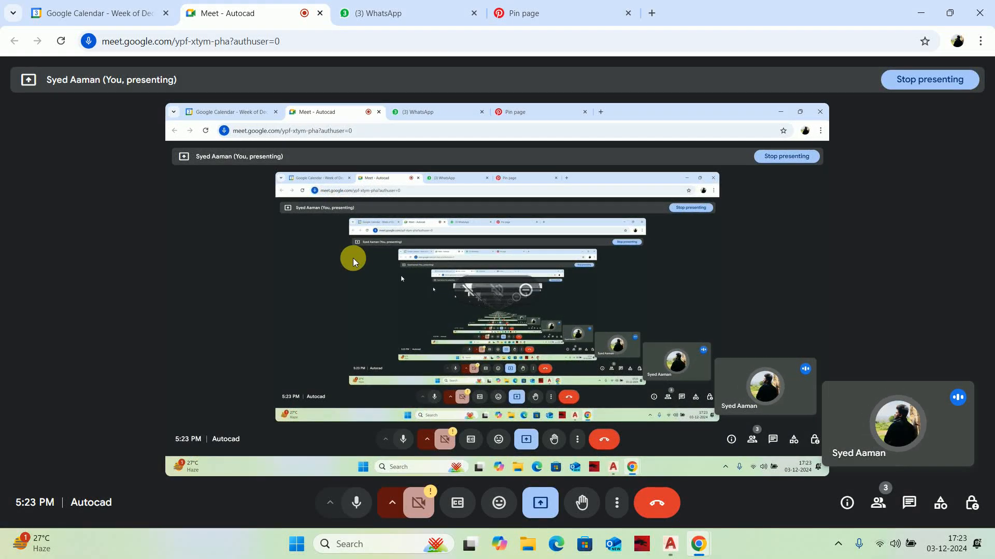